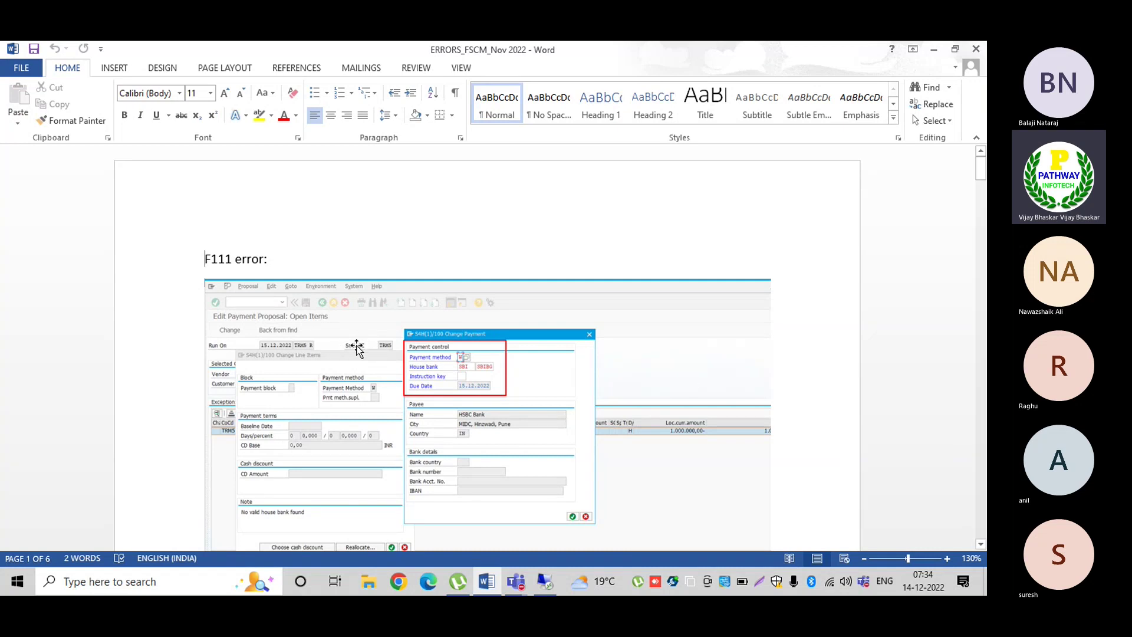
- Switch to the remote SAP session and start transaction FI12 in place of the current one
{"action": "scroll", "coordinate": [355, 348], "scroll_direction": "down", "scroll_amount": 1}
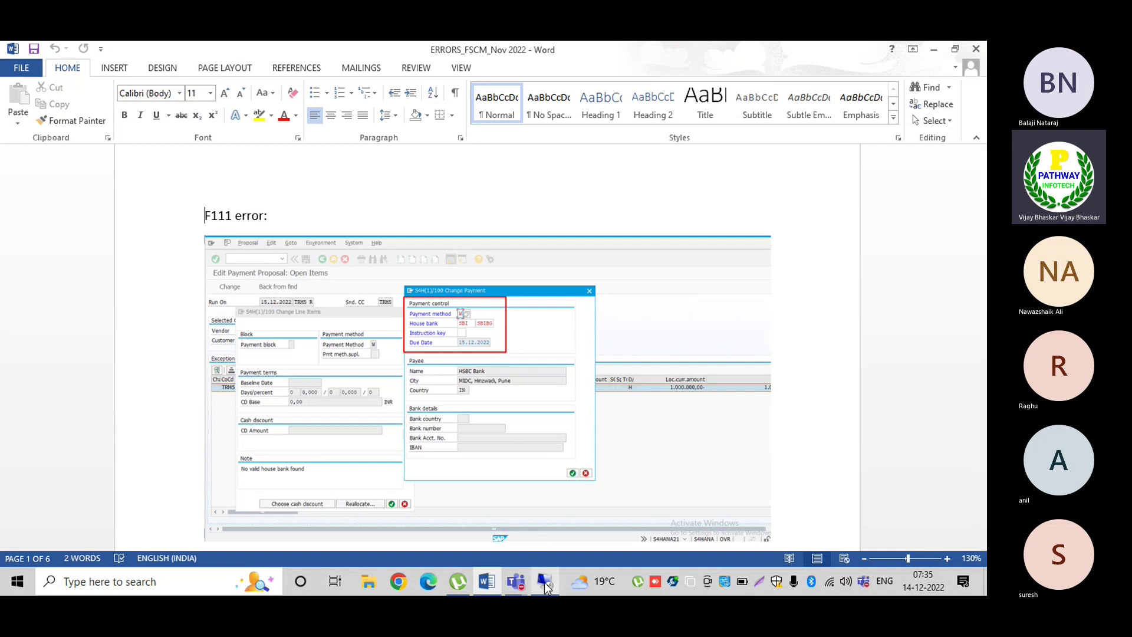
{"action": "mouse_move", "coordinate": [545, 581]}
{"action": "left_click", "coordinate": [544, 539]}
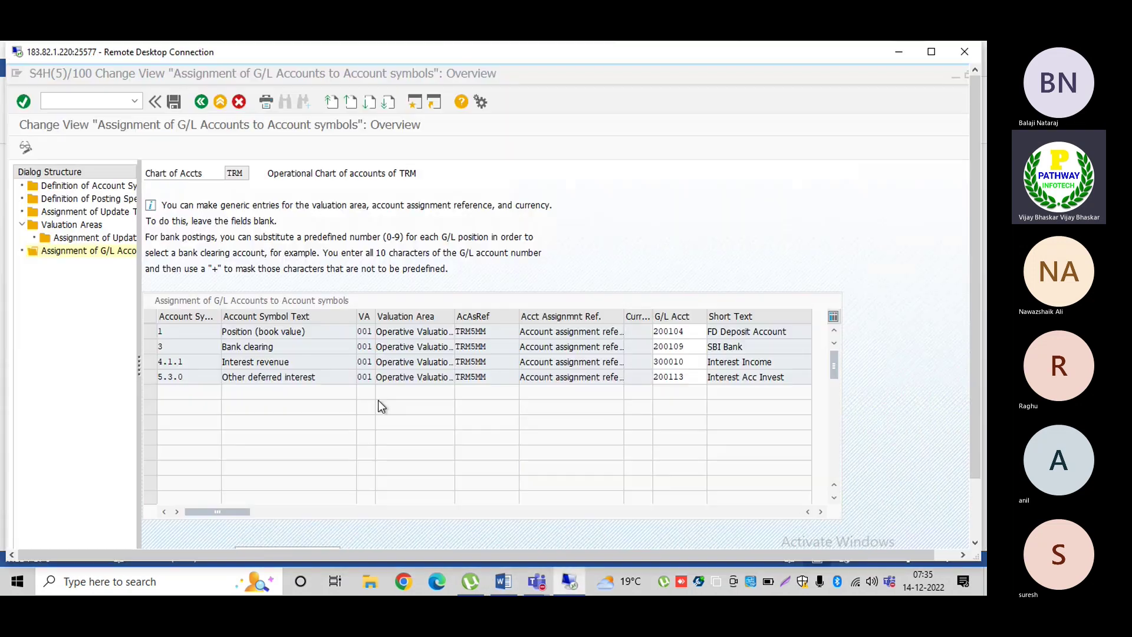
{"action": "left_click", "coordinate": [106, 98]}
{"action": "type", "text": "/n"}
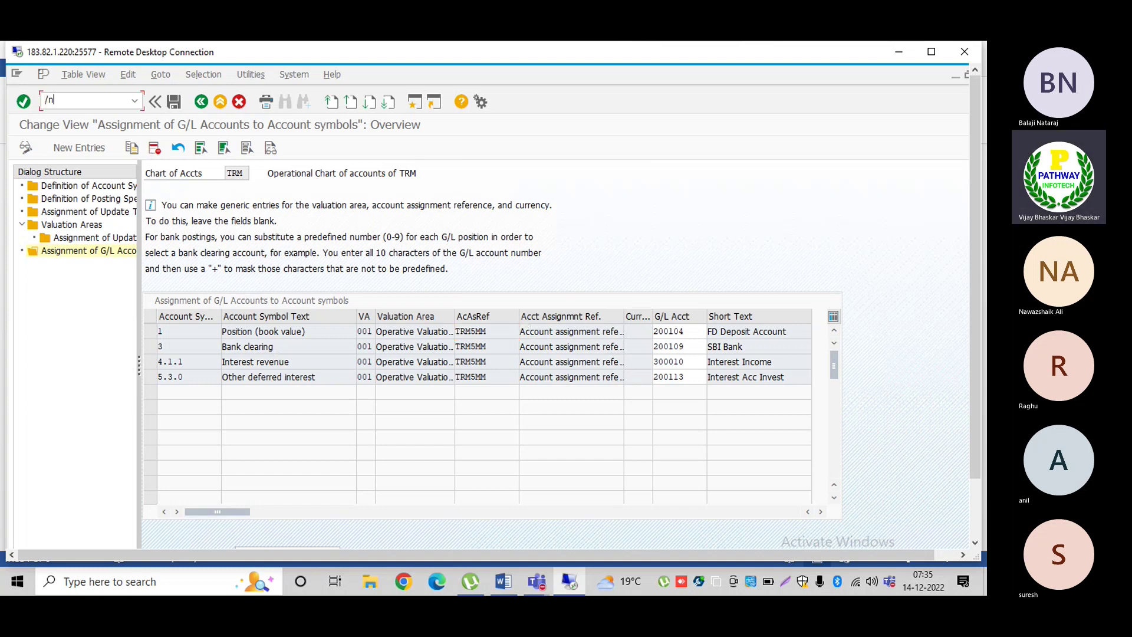
{"action": "type", "text": "fi12"}
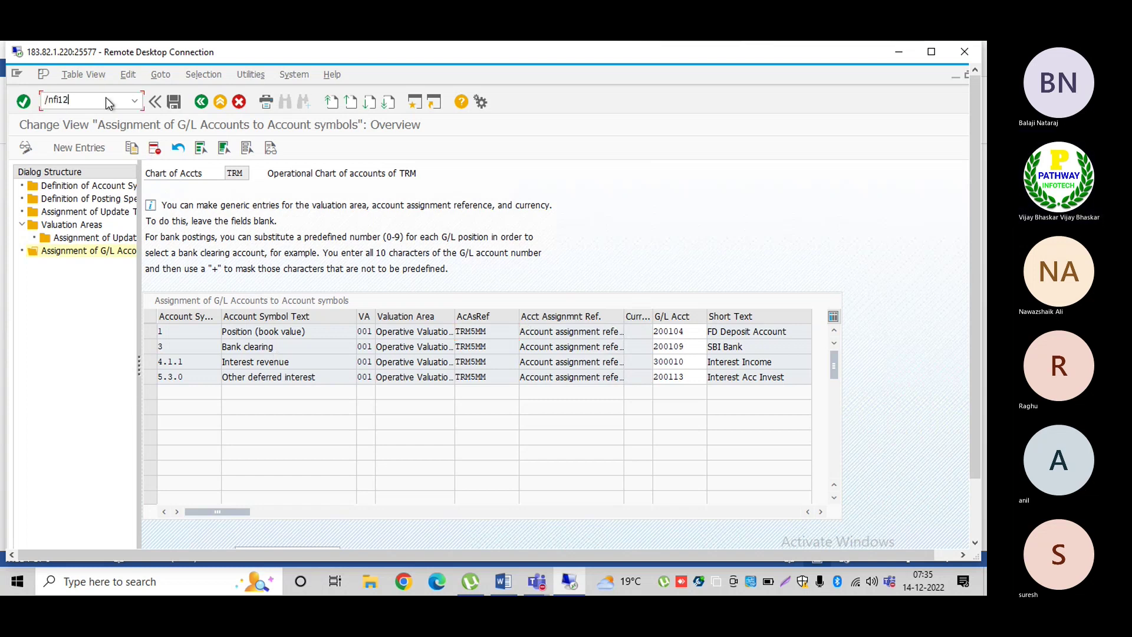
{"action": "key", "text": "Return"}
- Return to the ERRORS_FSCM_Nov 2022 document in Word and examine the F111 error and G/L account determination screenshots
{"action": "left_click", "coordinate": [503, 581]}
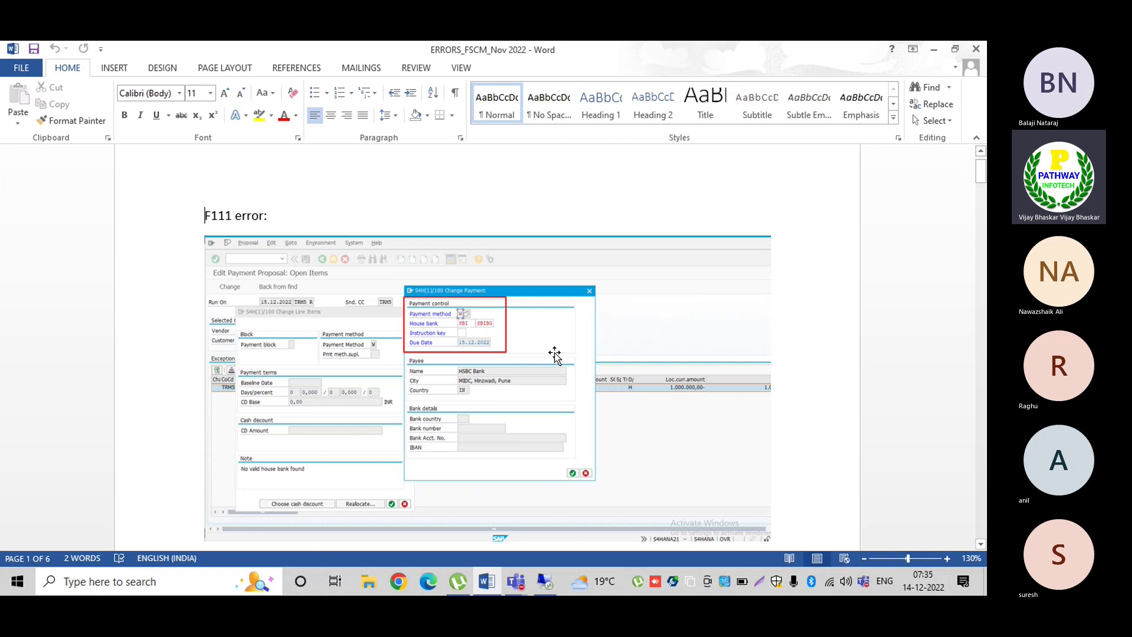
{"action": "scroll", "coordinate": [554, 353], "scroll_direction": "down", "scroll_amount": 3}
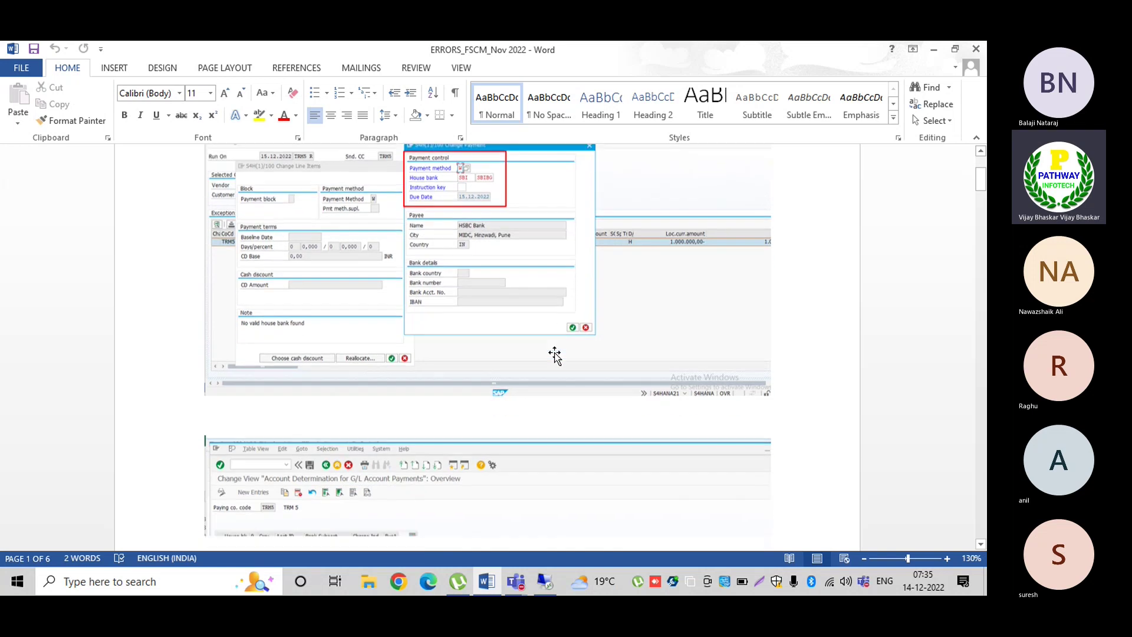
{"action": "scroll", "coordinate": [554, 354], "scroll_direction": "down", "scroll_amount": 4}
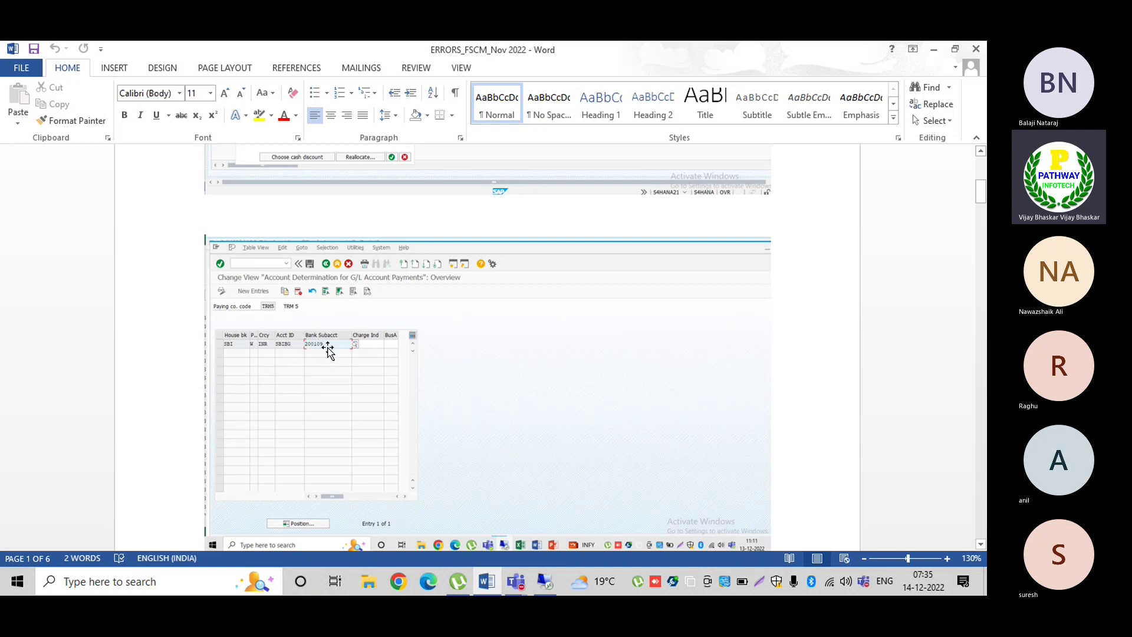
- Switch back to the SAP session and position the company code list at TRM5
{"action": "key", "text": "alt+Tab"}
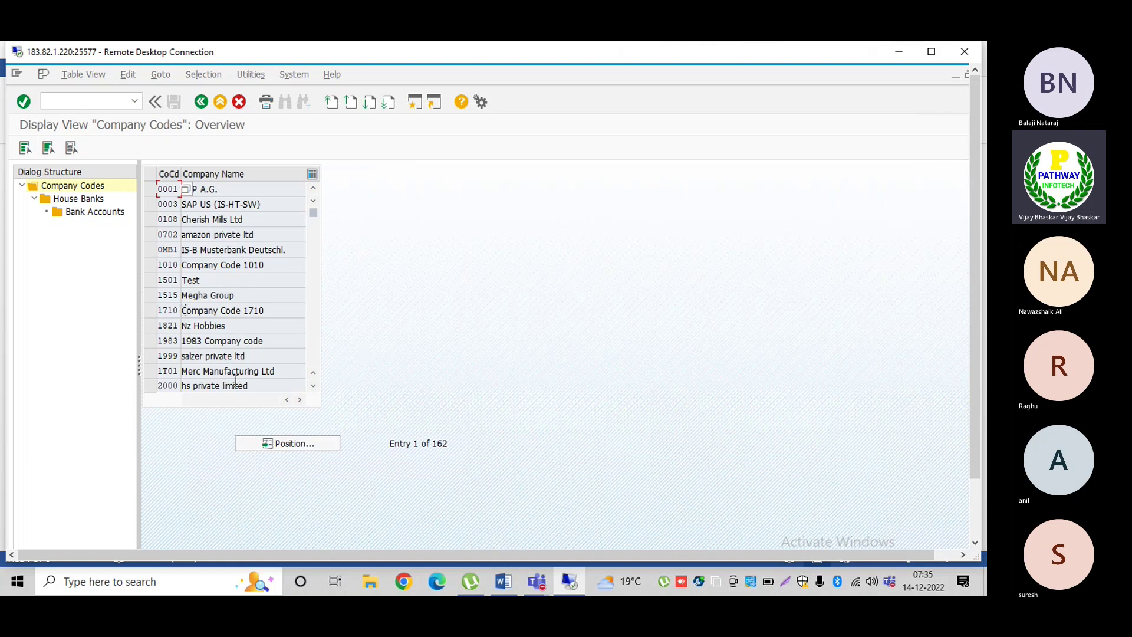
{"action": "left_click", "coordinate": [311, 442]}
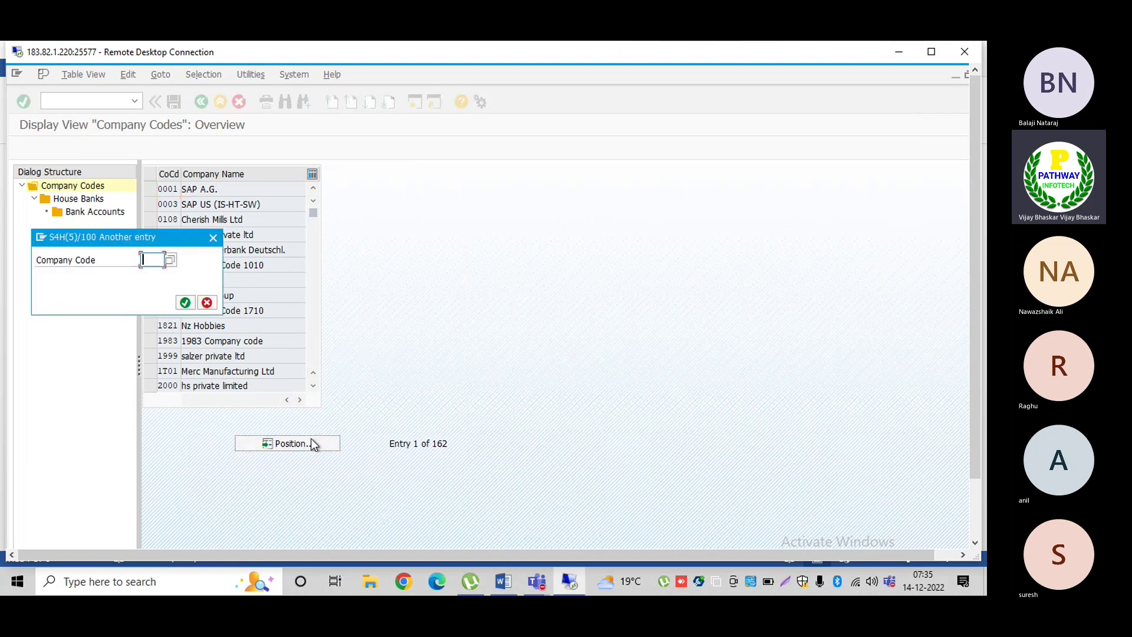
{"action": "type", "text": "tr"}
{"action": "key", "text": "Down"}
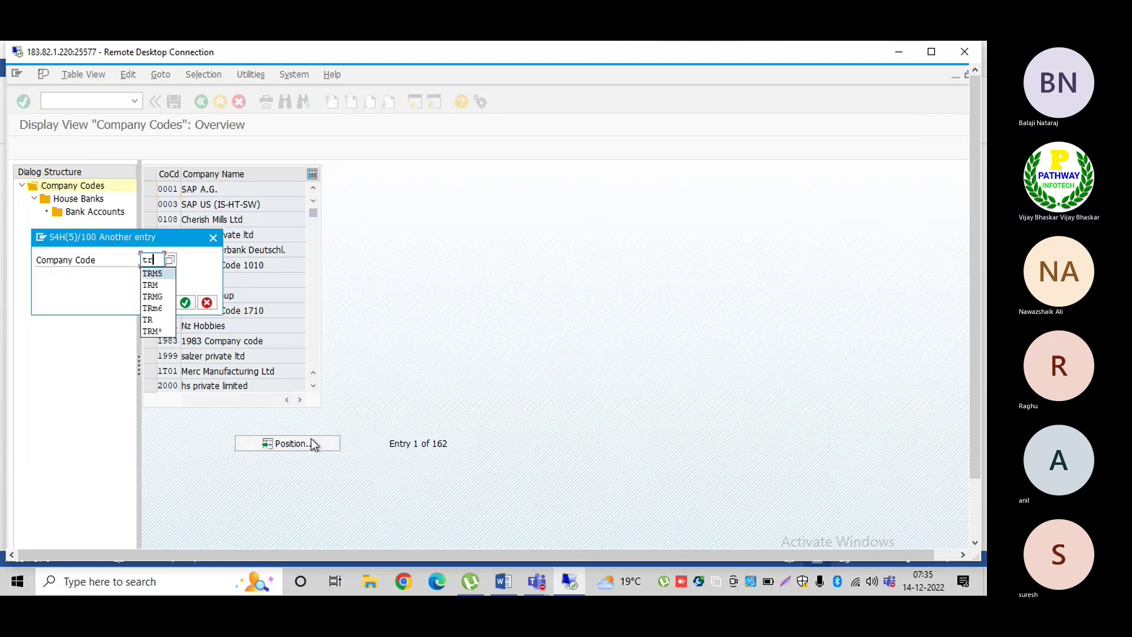
{"action": "key", "text": "Return"}
{"action": "key", "text": "Return"}
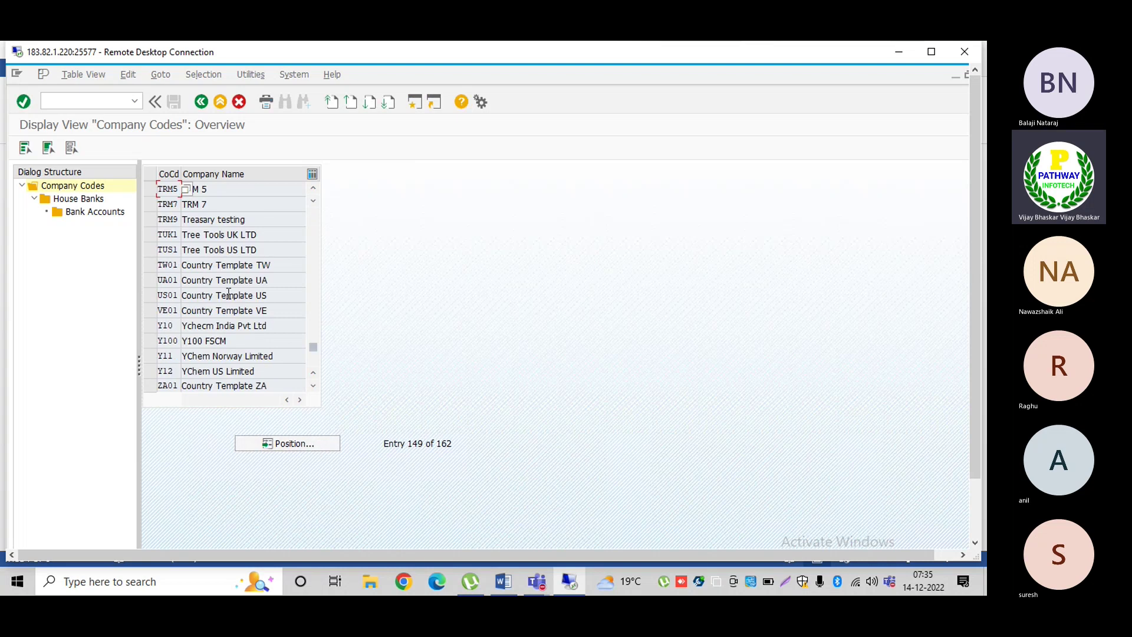
- Open the house banks of company code TRM5 and display the bank accounts of house bank SBI
{"action": "left_click", "coordinate": [151, 188]}
{"action": "double_click", "coordinate": [93, 202]}
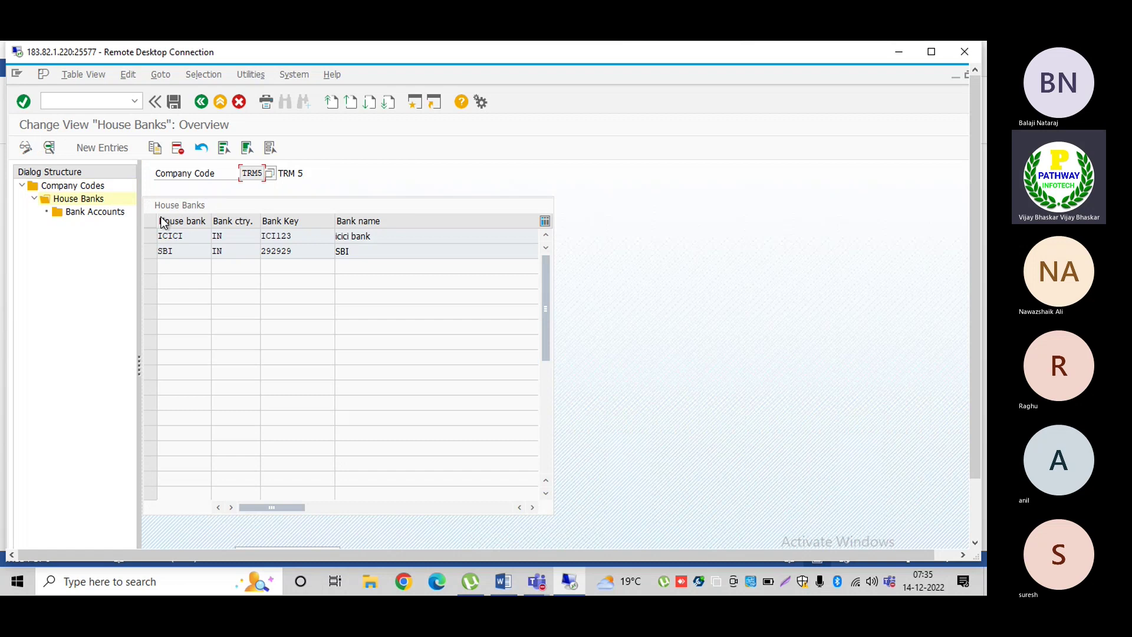
{"action": "left_click", "coordinate": [150, 251]}
{"action": "double_click", "coordinate": [108, 215]}
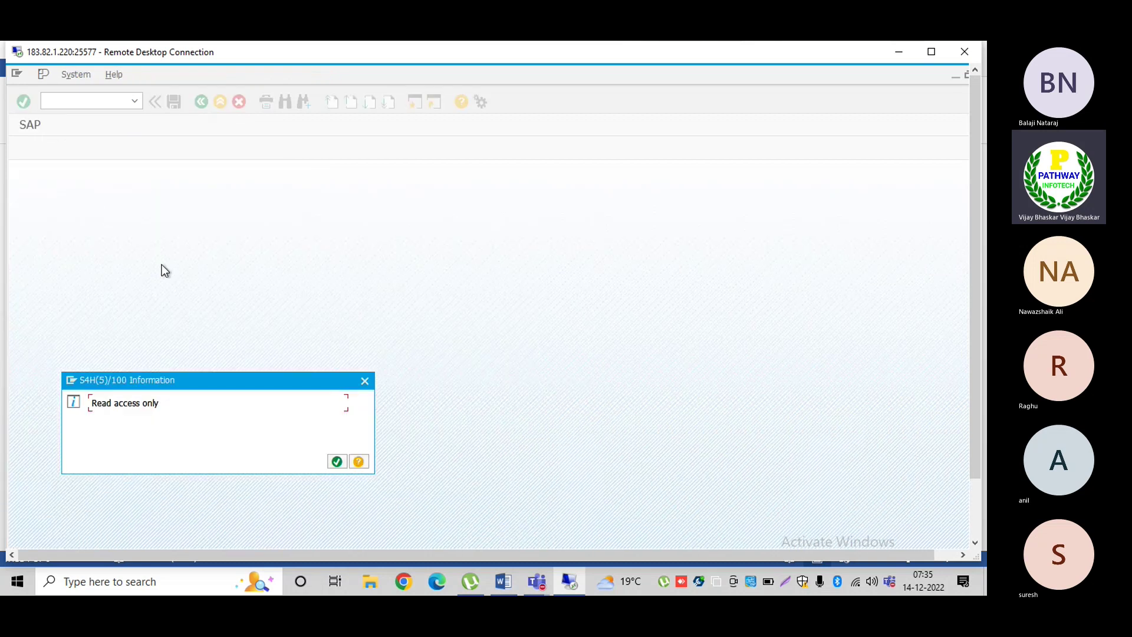
{"action": "key", "text": "Return"}
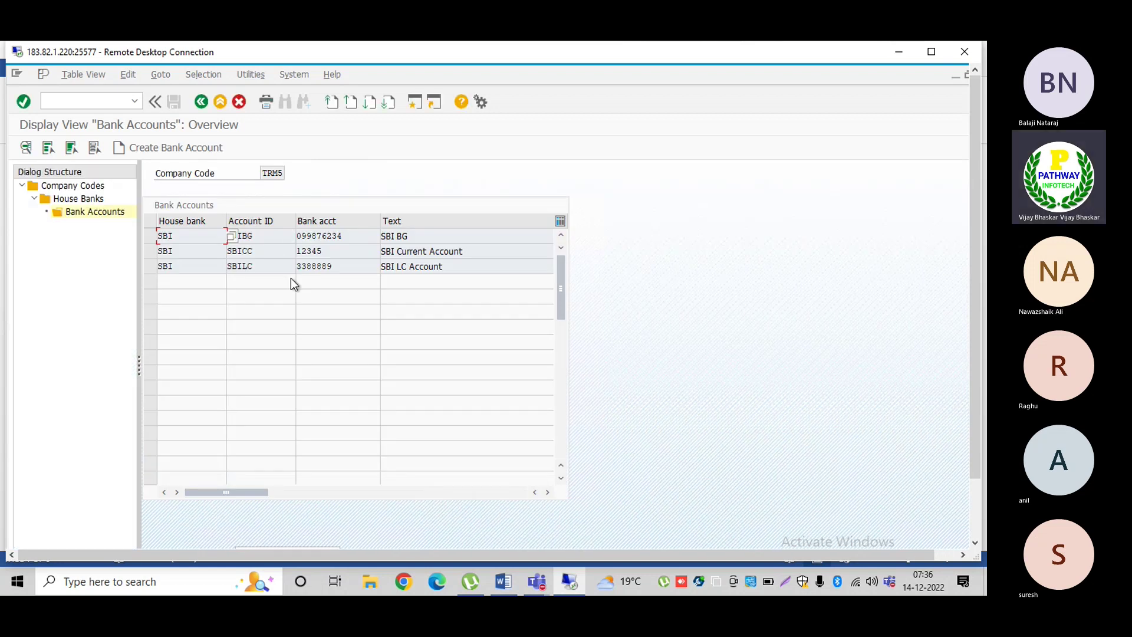
- Examine the SBI account IDs, open the details of the SBI Current Account and check its G/L account
{"action": "left_click", "coordinate": [266, 250]}
{"action": "left_click_drag", "start_coordinate": [256, 236], "coordinate": [224, 231]}
{"action": "left_click", "coordinate": [227, 235]}
{"action": "left_click", "coordinate": [271, 174]}
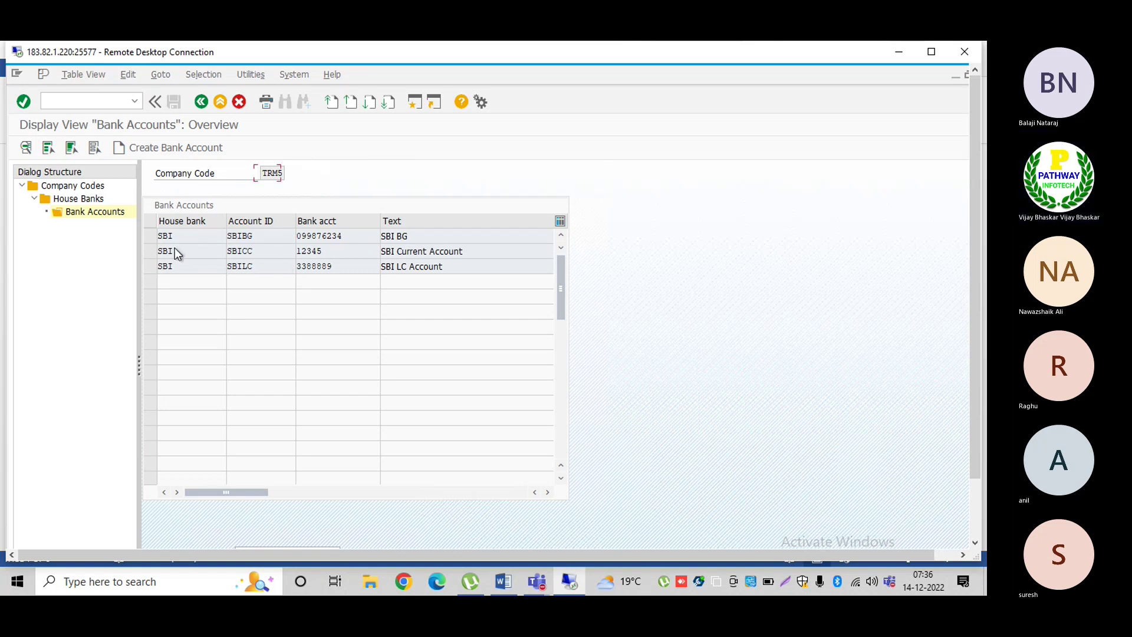
{"action": "double_click", "coordinate": [174, 249]}
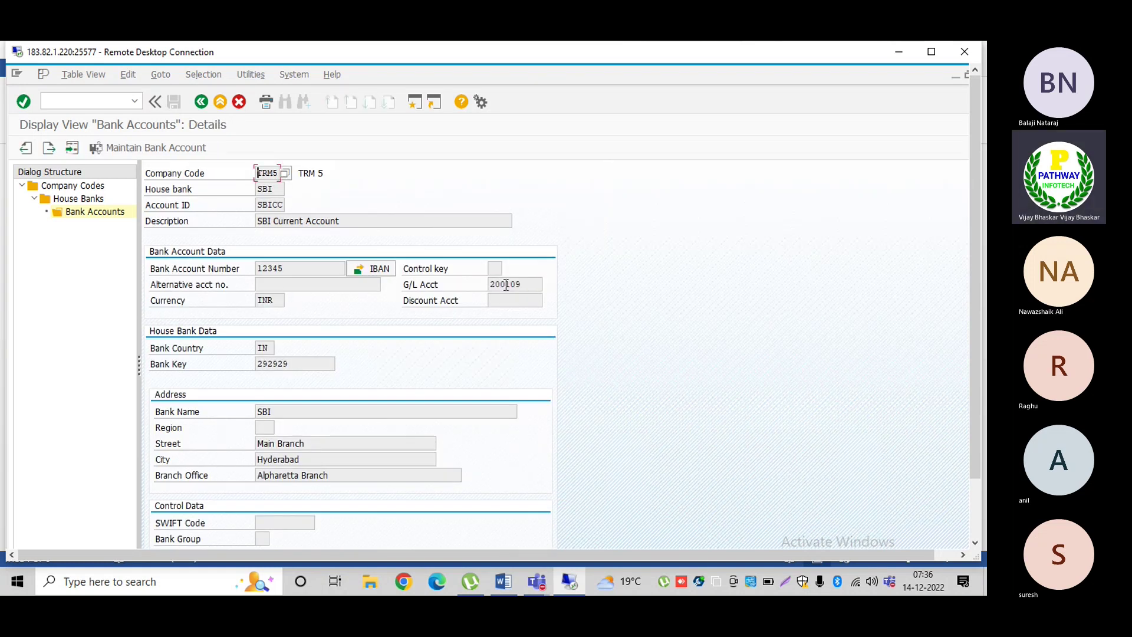
{"action": "left_click", "coordinate": [506, 285]}
{"action": "left_click_drag", "start_coordinate": [522, 285], "coordinate": [485, 282]}
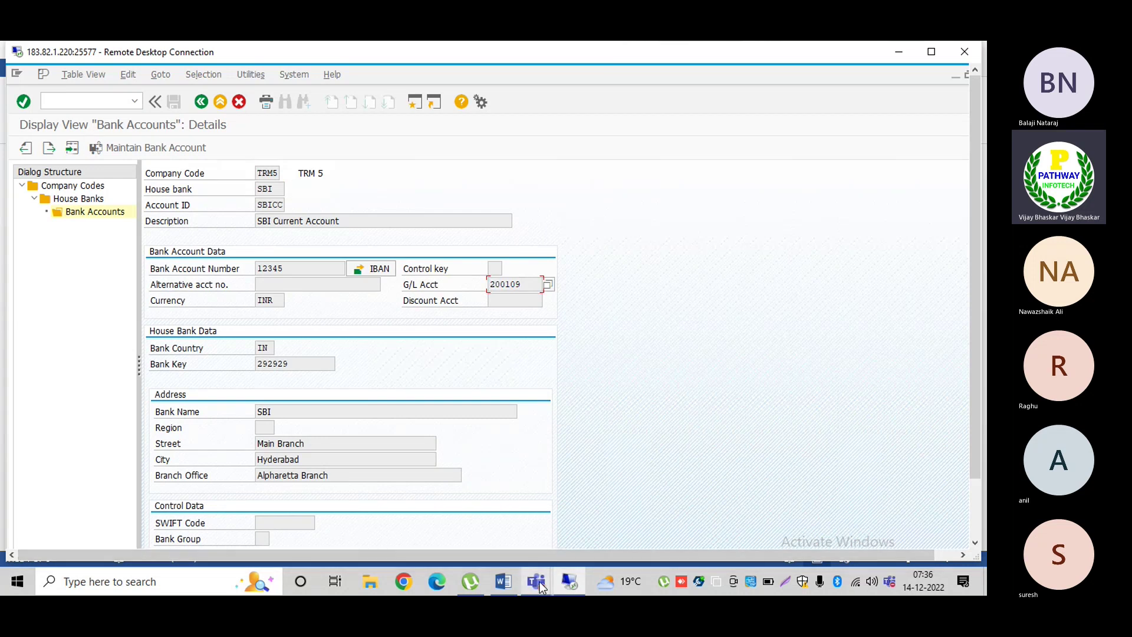
- Switch to the Teams meeting, admit the participant waiting in the lobby and minimize the meeting window
{"action": "mouse_move", "coordinate": [546, 581]}
{"action": "left_click", "coordinate": [533, 545]}
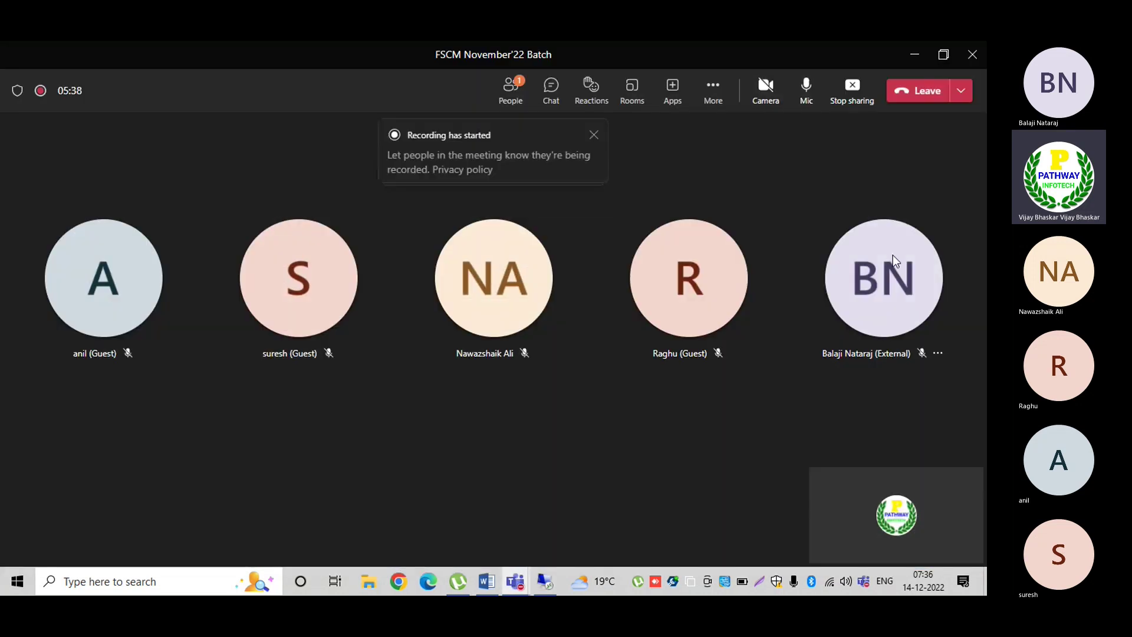
{"action": "left_click", "coordinate": [515, 94]}
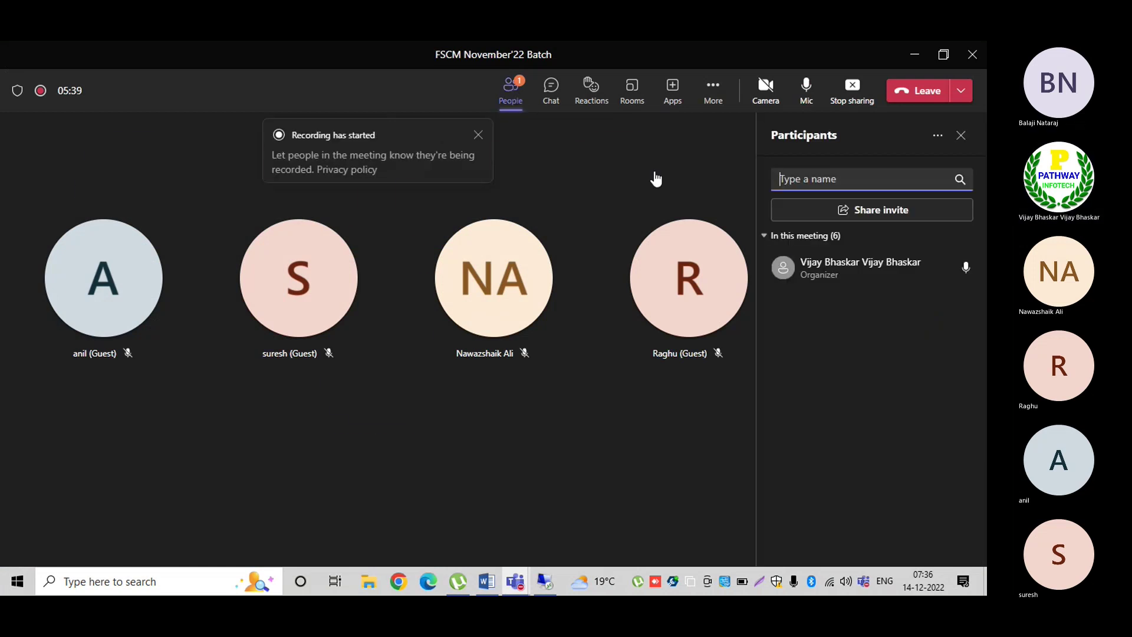
{"action": "left_click", "coordinate": [938, 270]}
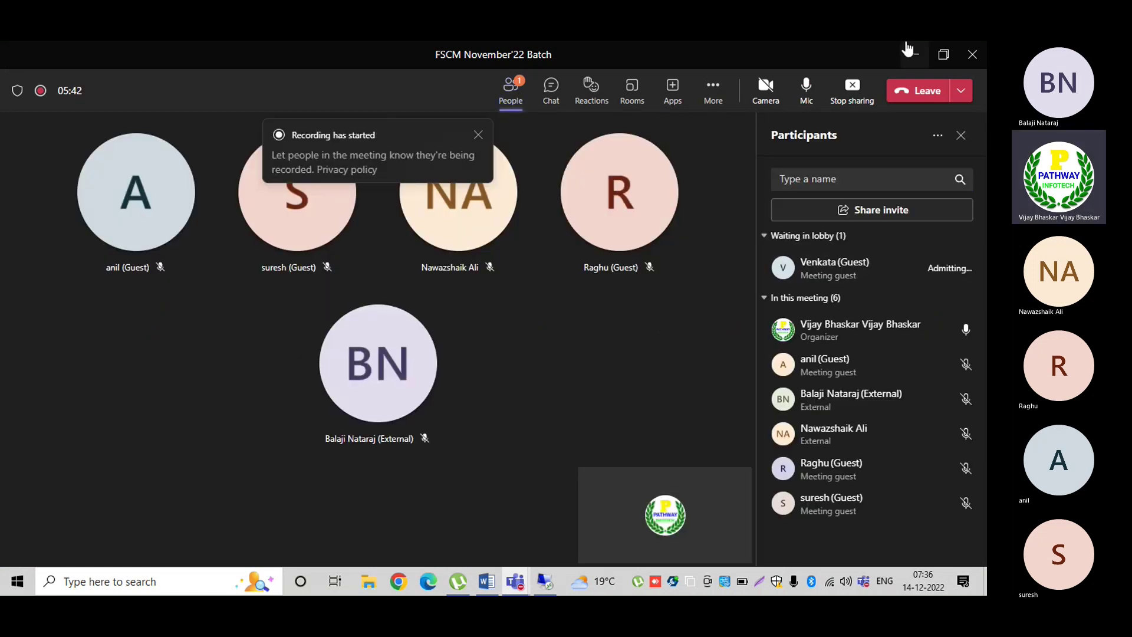
{"action": "left_click", "coordinate": [917, 59]}
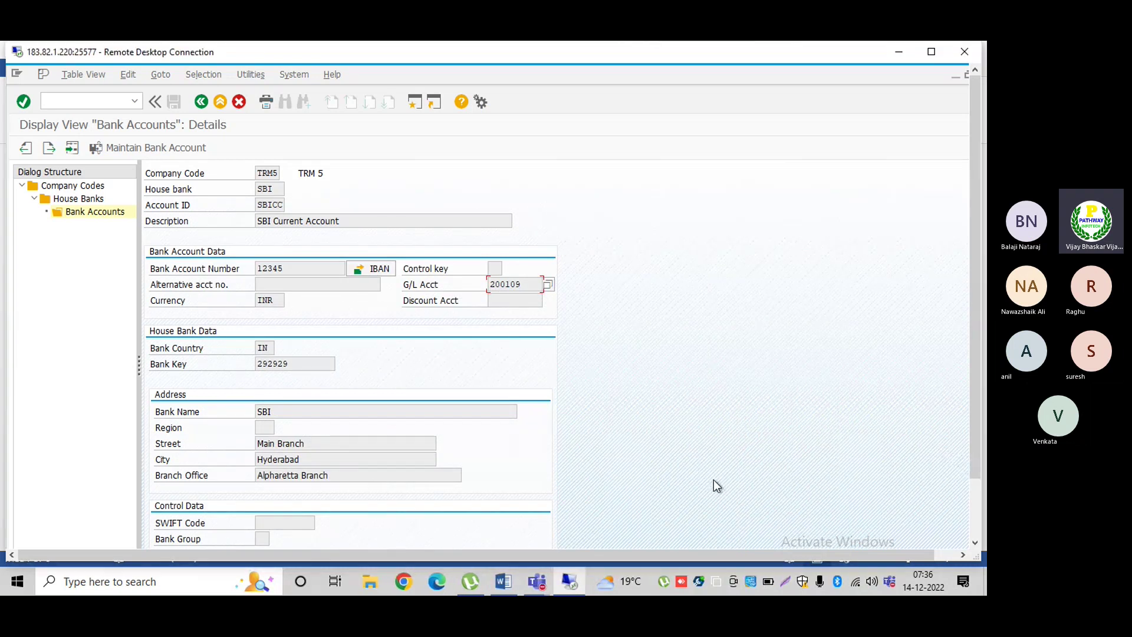
- Switch to the Word document and examine the screenshots of the bank account's G/L account and the counterparty's payment details assignment
{"action": "left_click", "coordinate": [502, 582]}
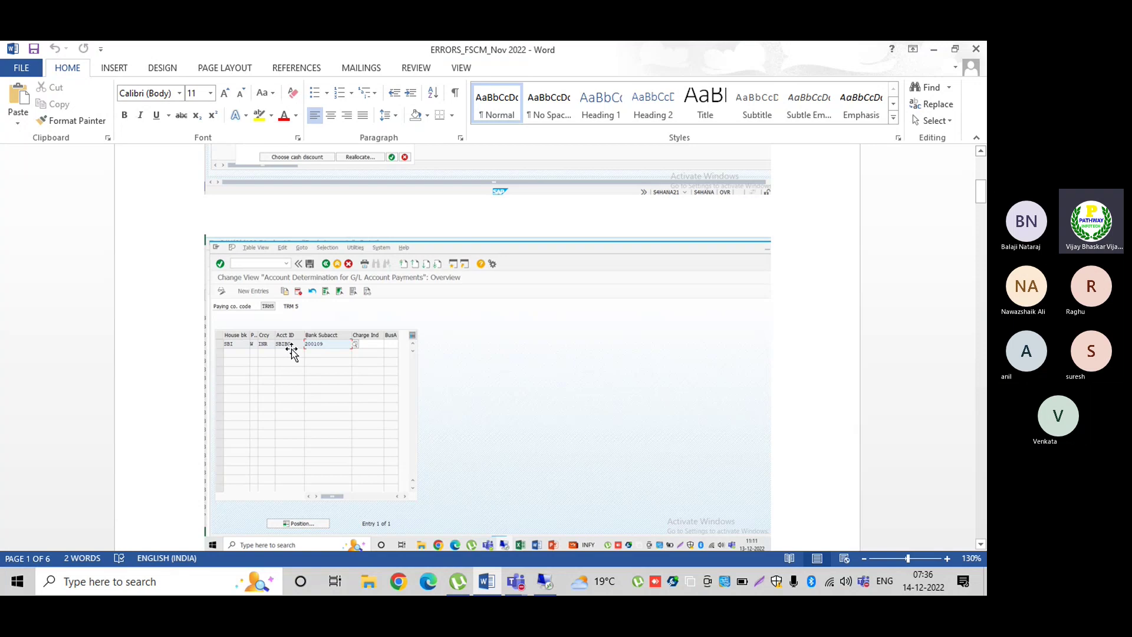
{"action": "scroll", "coordinate": [293, 352], "scroll_direction": "down", "scroll_amount": 10}
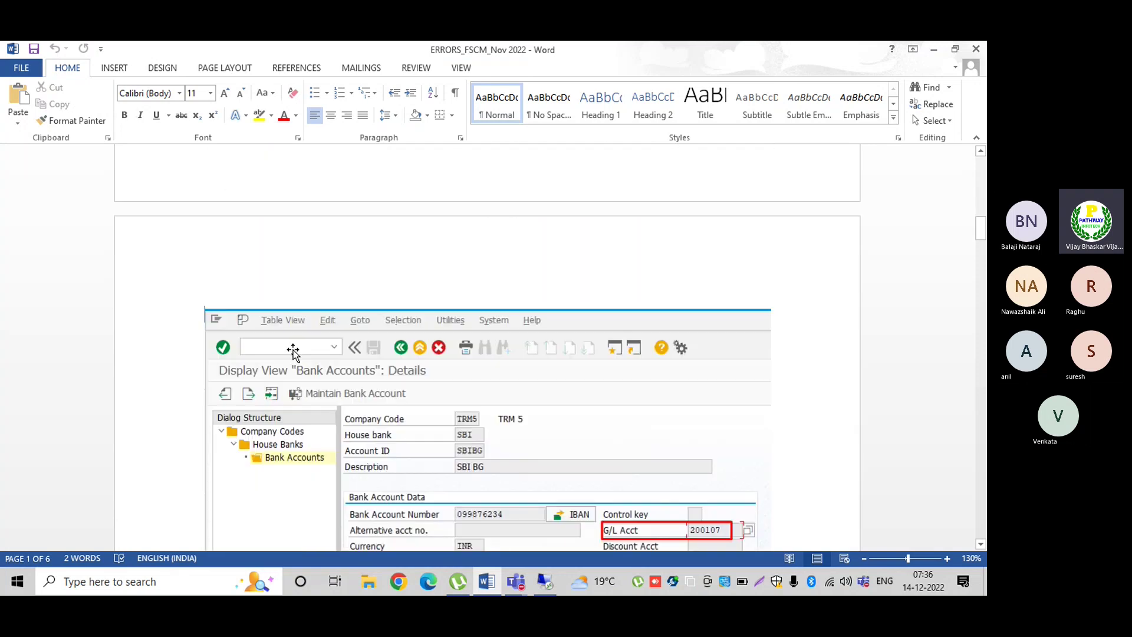
{"action": "scroll", "coordinate": [293, 351], "scroll_direction": "down", "scroll_amount": 4}
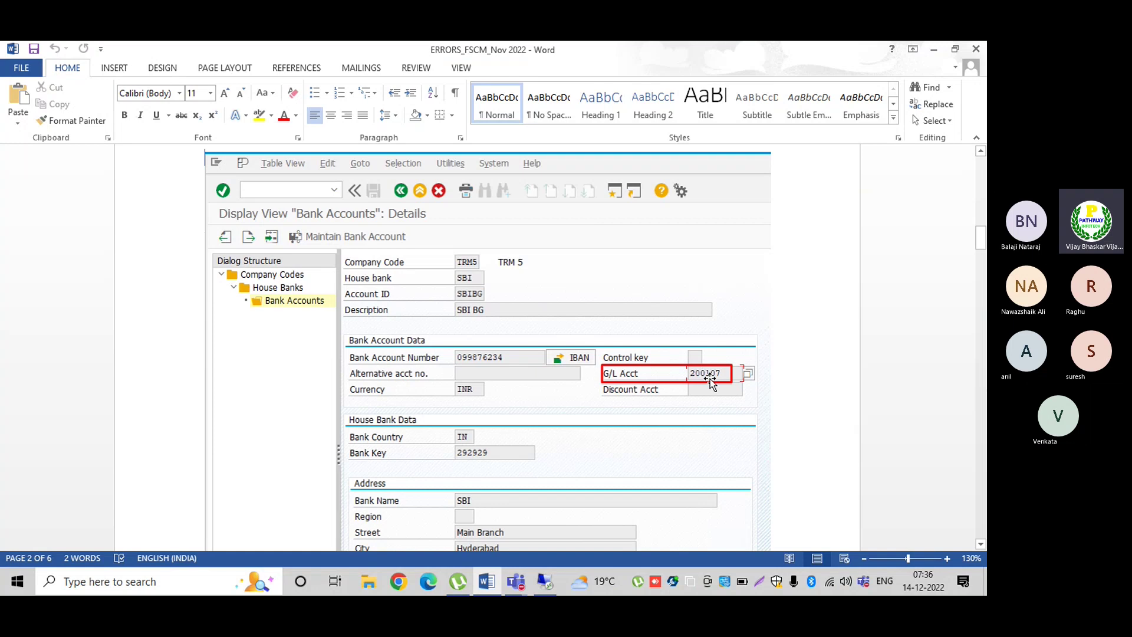
{"action": "scroll", "coordinate": [710, 378], "scroll_direction": "down", "scroll_amount": 15}
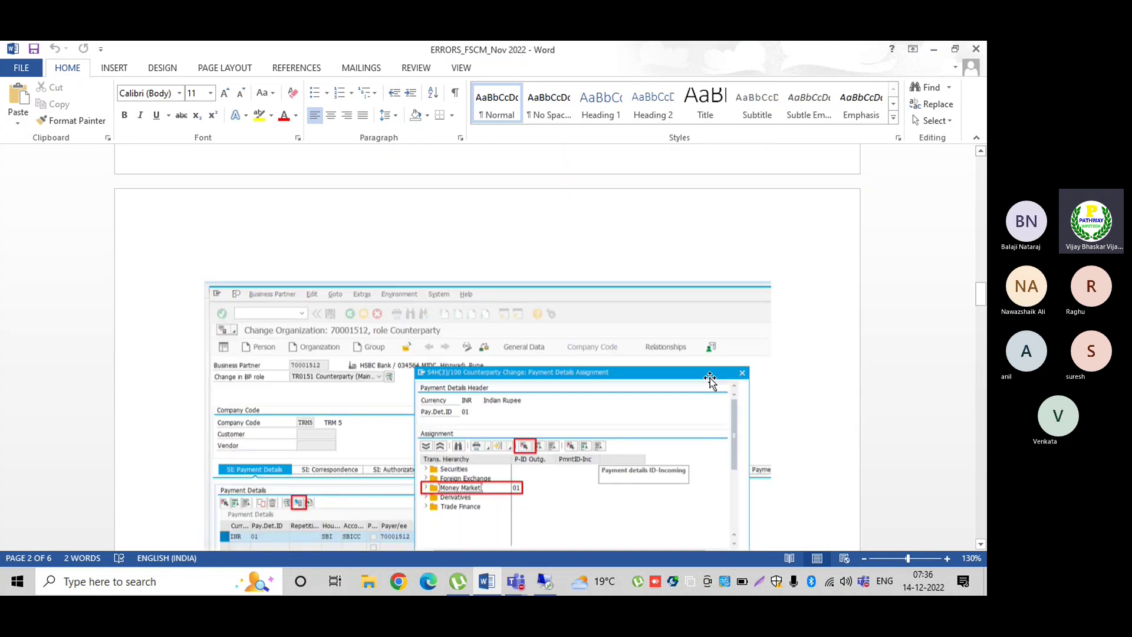
{"action": "scroll", "coordinate": [710, 378], "scroll_direction": "down", "scroll_amount": 1}
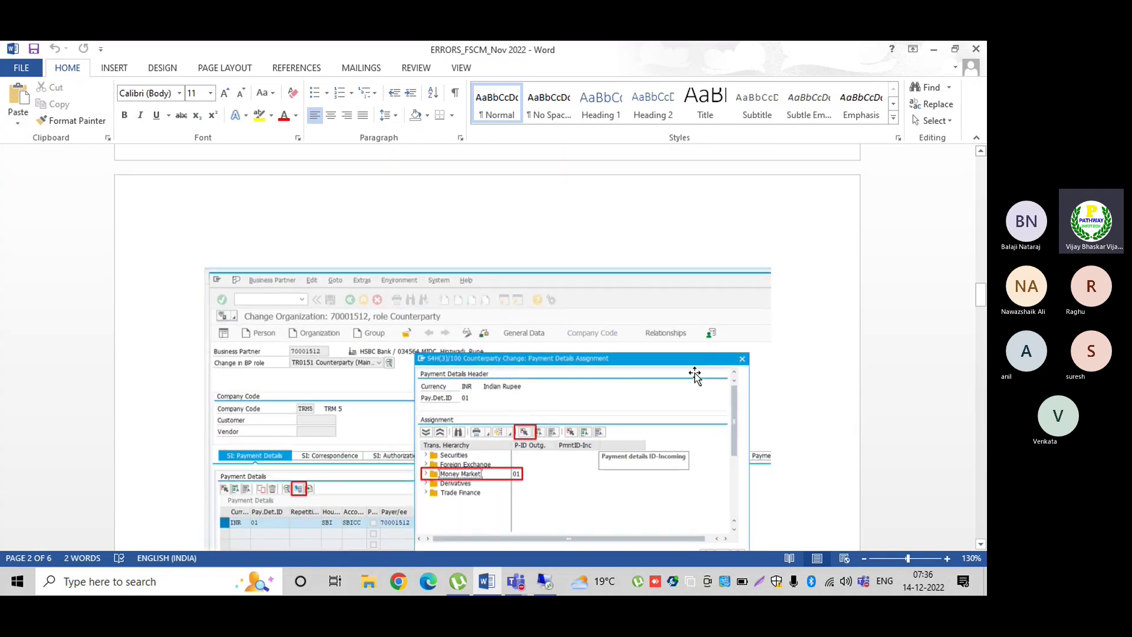
{"action": "scroll", "coordinate": [694, 373], "scroll_direction": "down", "scroll_amount": 6}
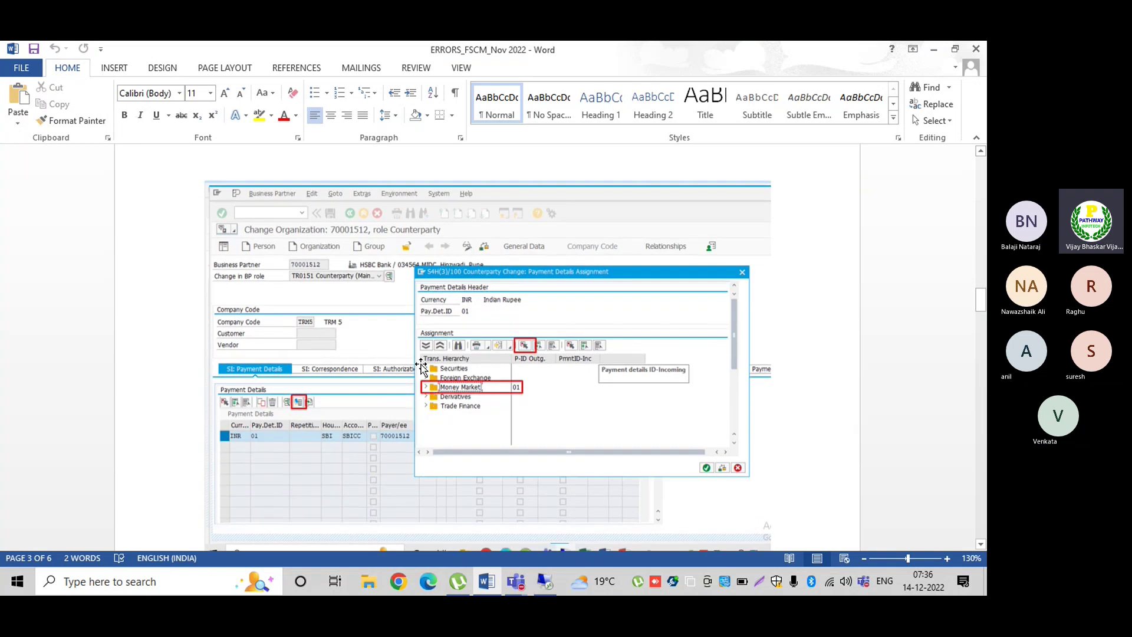
{"action": "scroll", "coordinate": [396, 365], "scroll_direction": "down", "scroll_amount": 6}
{"action": "scroll", "coordinate": [305, 251], "scroll_direction": "up", "scroll_amount": 3}
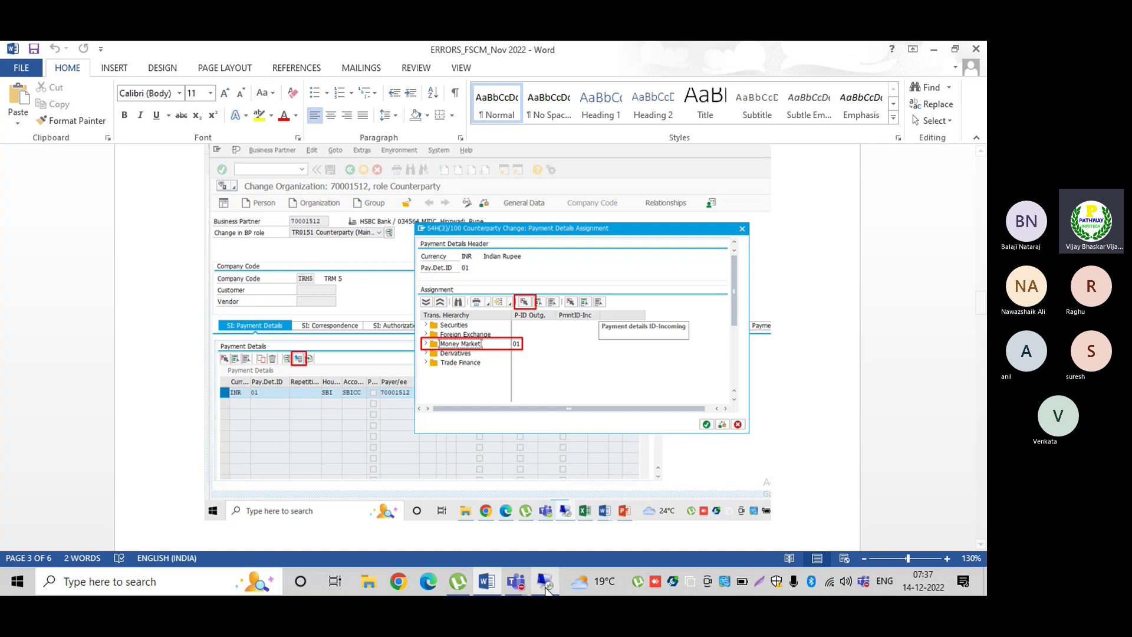
- Switch to the SAP session, start transaction BP in a maximized window and open the HSBC Bank business partner
{"action": "left_click", "coordinate": [546, 586]}
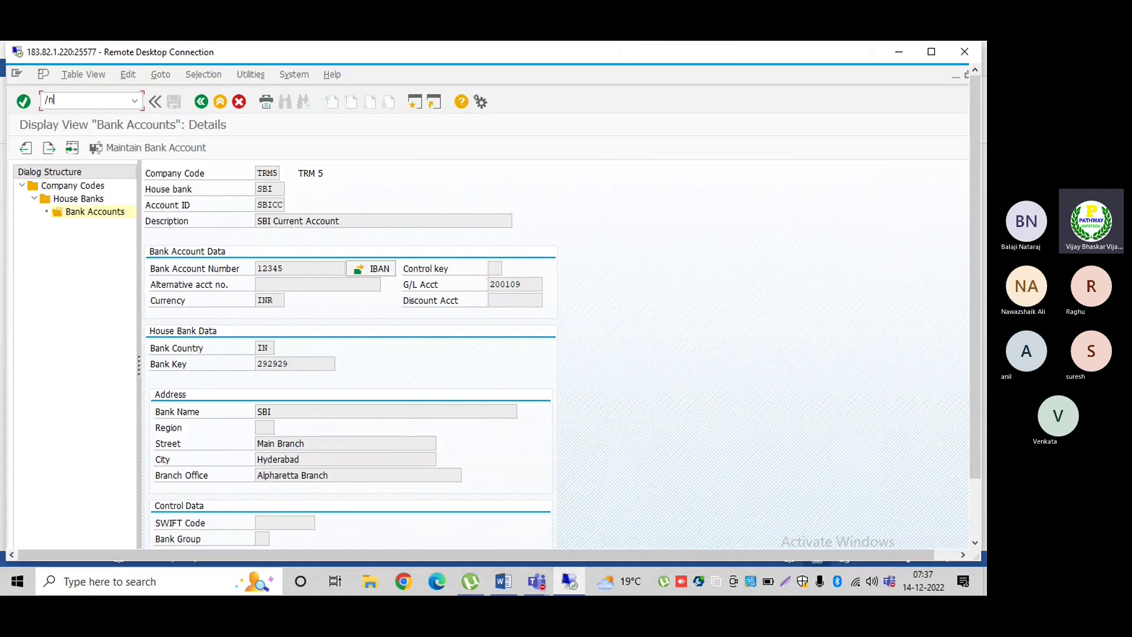
{"action": "type", "text": "/nbp"}
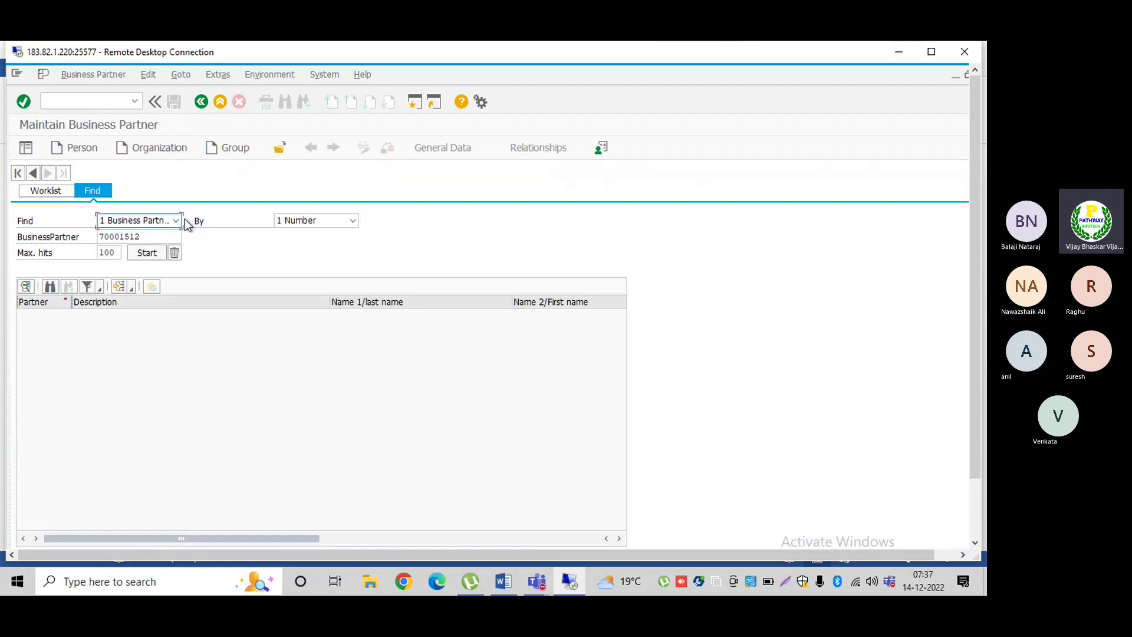
{"action": "left_click", "coordinate": [931, 52]}
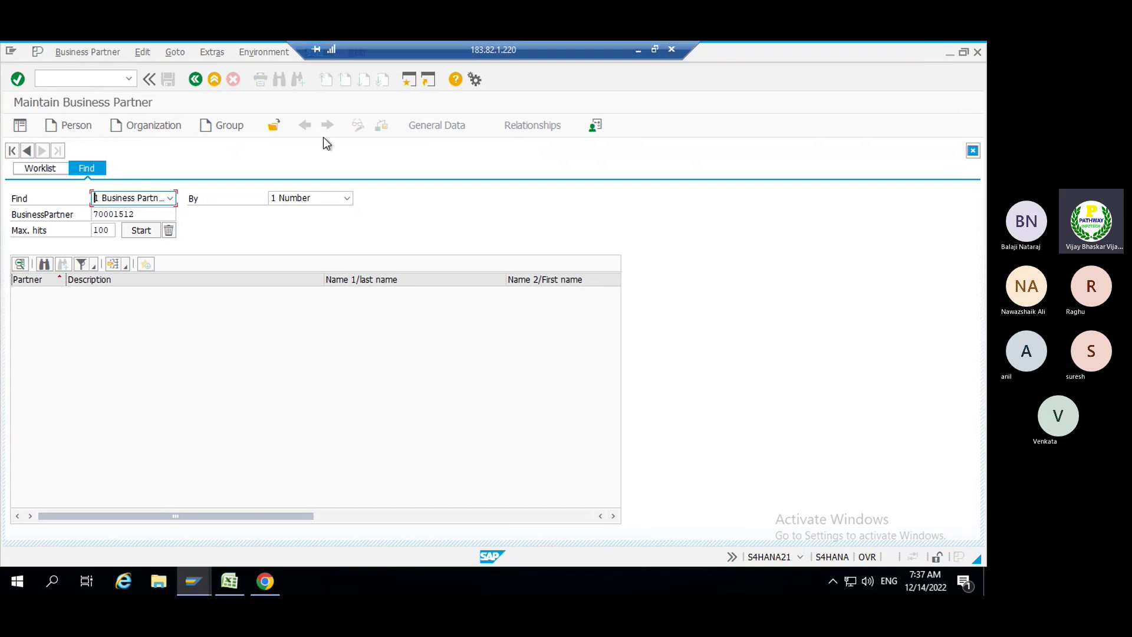
{"action": "left_click", "coordinate": [136, 229]}
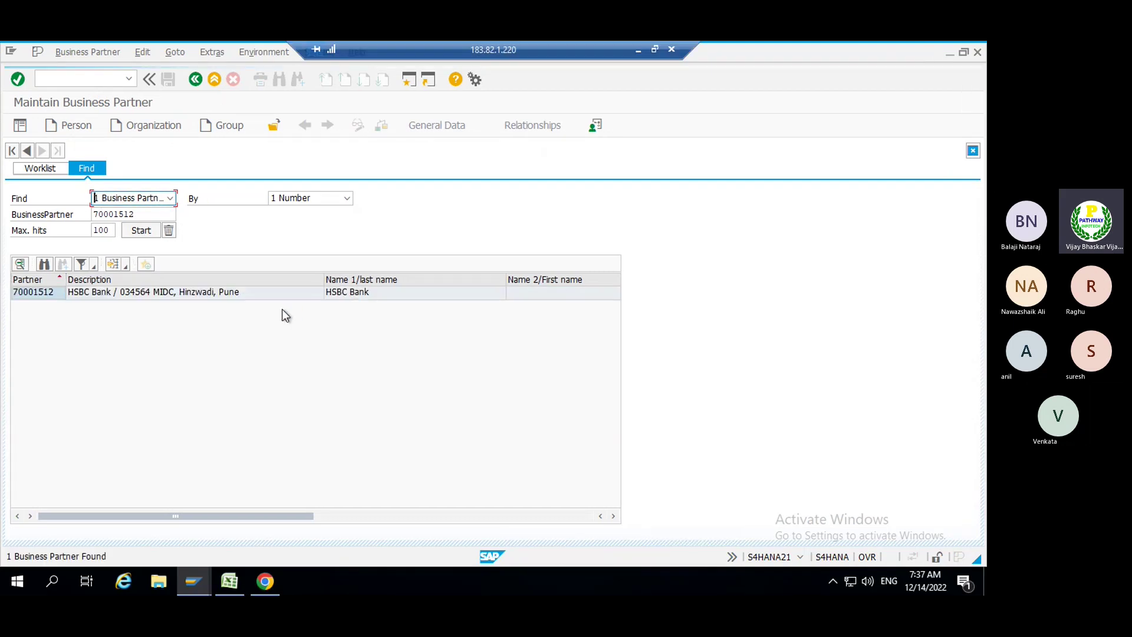
{"action": "double_click", "coordinate": [222, 293]}
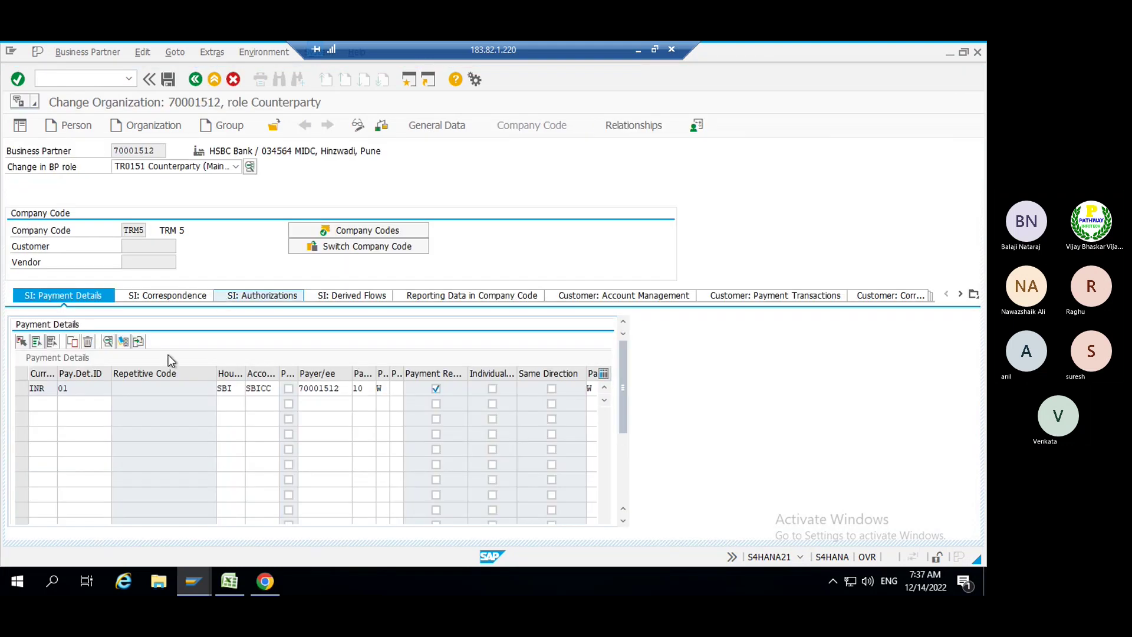
- Open the payment details assignment for the INR entry with payment details ID 01
{"action": "left_click", "coordinate": [21, 390]}
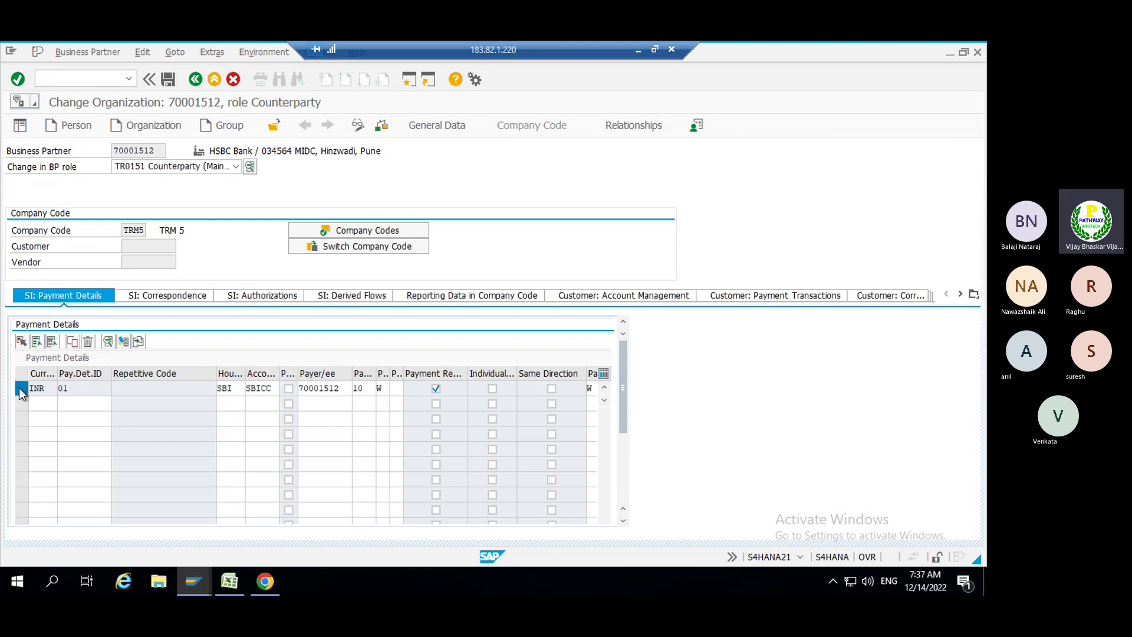
{"action": "left_click", "coordinate": [125, 343]}
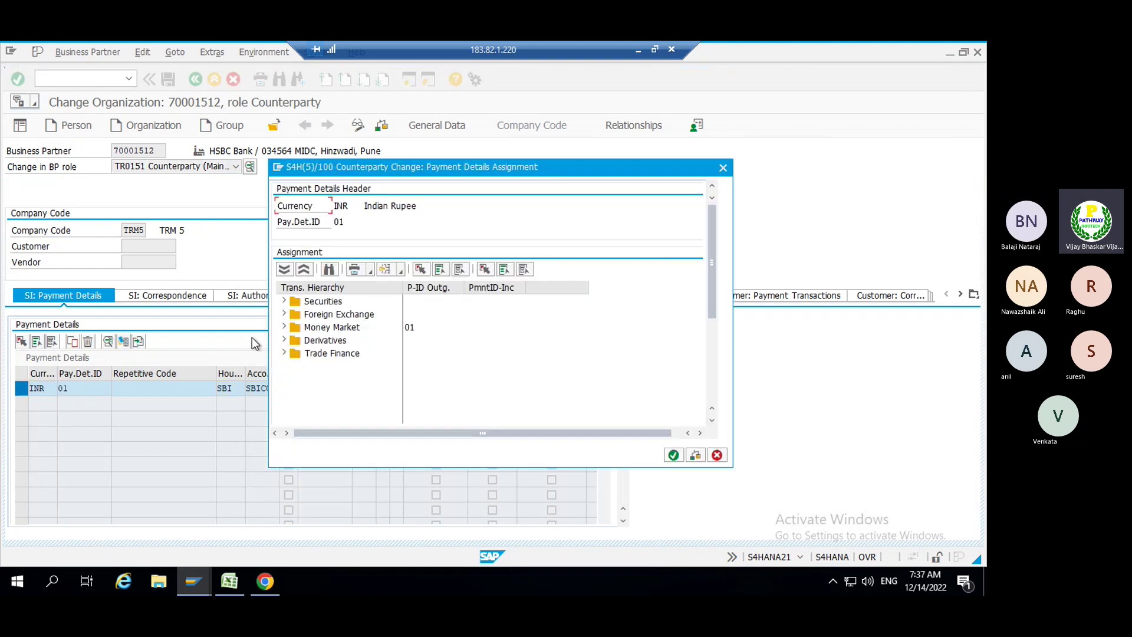
- Select the Money Market assignment, switch to the Word document and examine the payment list screenshot with the exception entry
{"action": "left_click", "coordinate": [329, 332]}
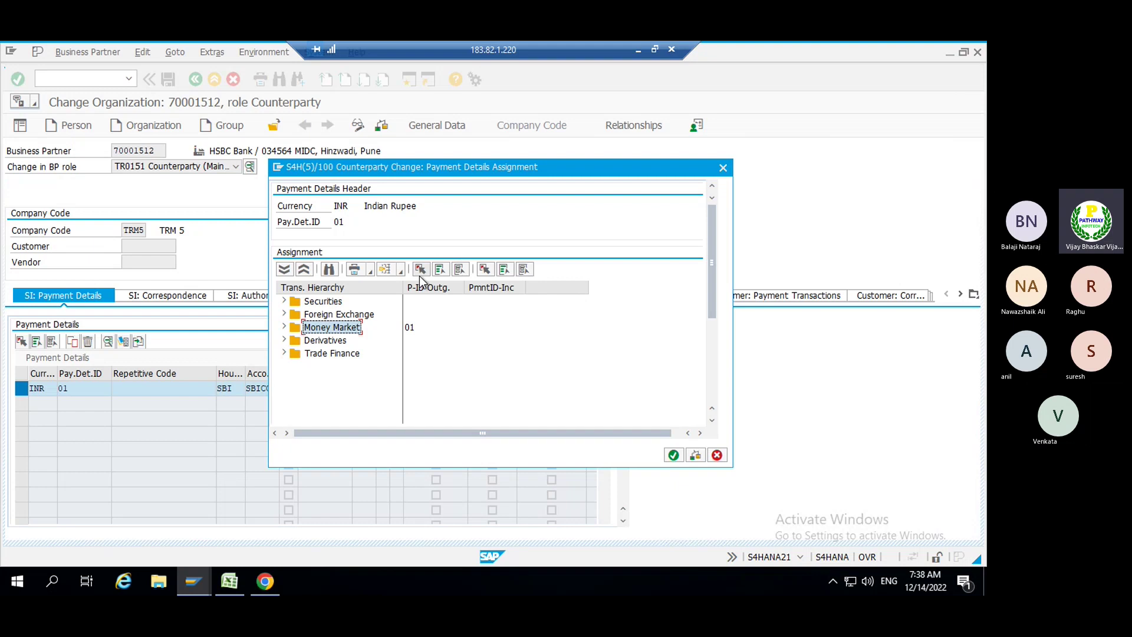
{"action": "left_click", "coordinate": [658, 49]}
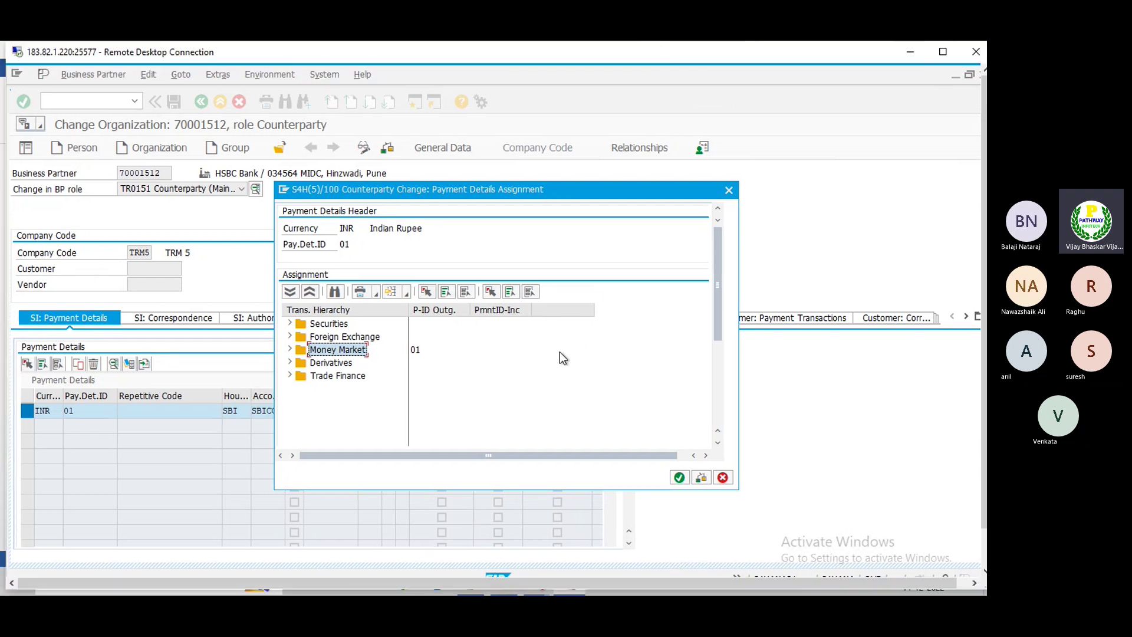
{"action": "key", "text": "alt+Tab"}
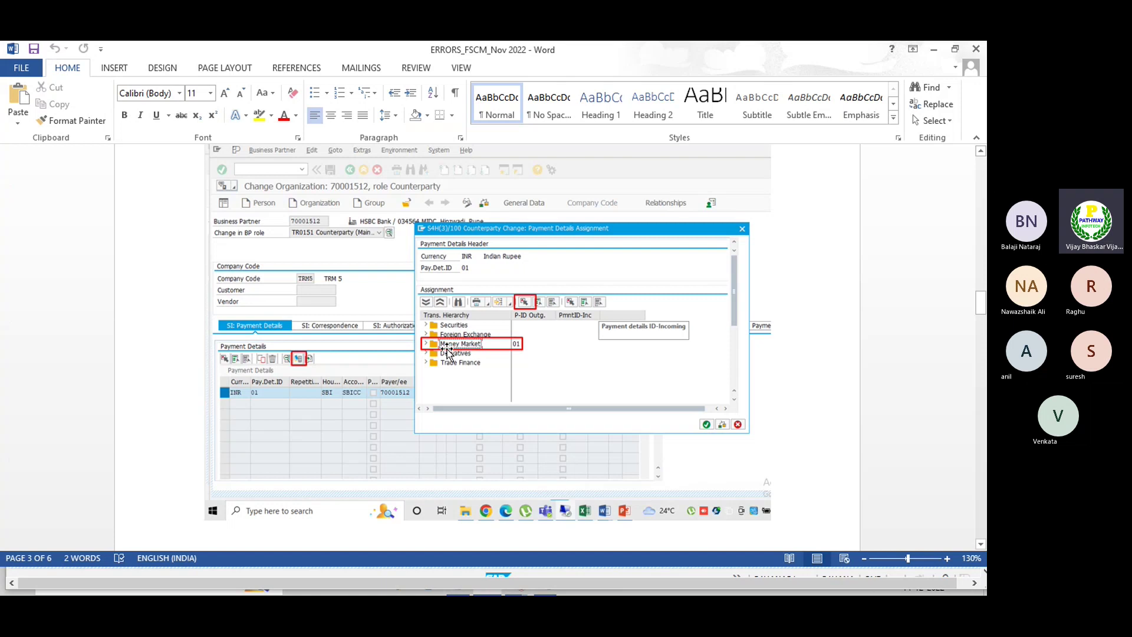
{"action": "scroll", "coordinate": [414, 368], "scroll_direction": "down", "scroll_amount": 3}
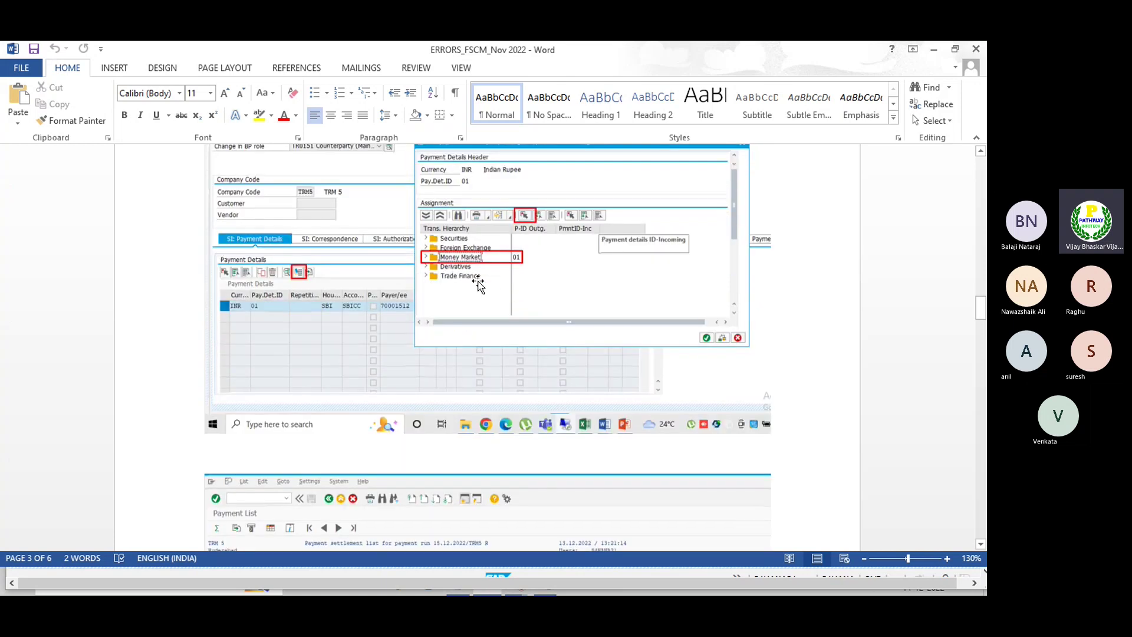
{"action": "scroll", "coordinate": [495, 268], "scroll_direction": "down", "scroll_amount": 10}
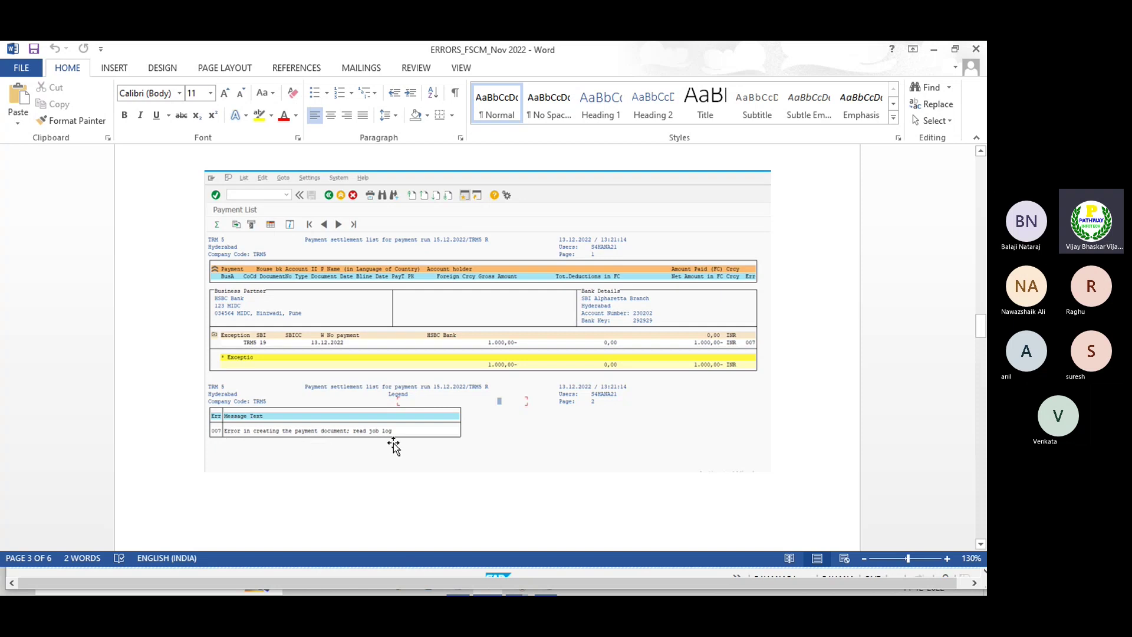
{"action": "scroll", "coordinate": [398, 440], "scroll_direction": "down", "scroll_amount": 1}
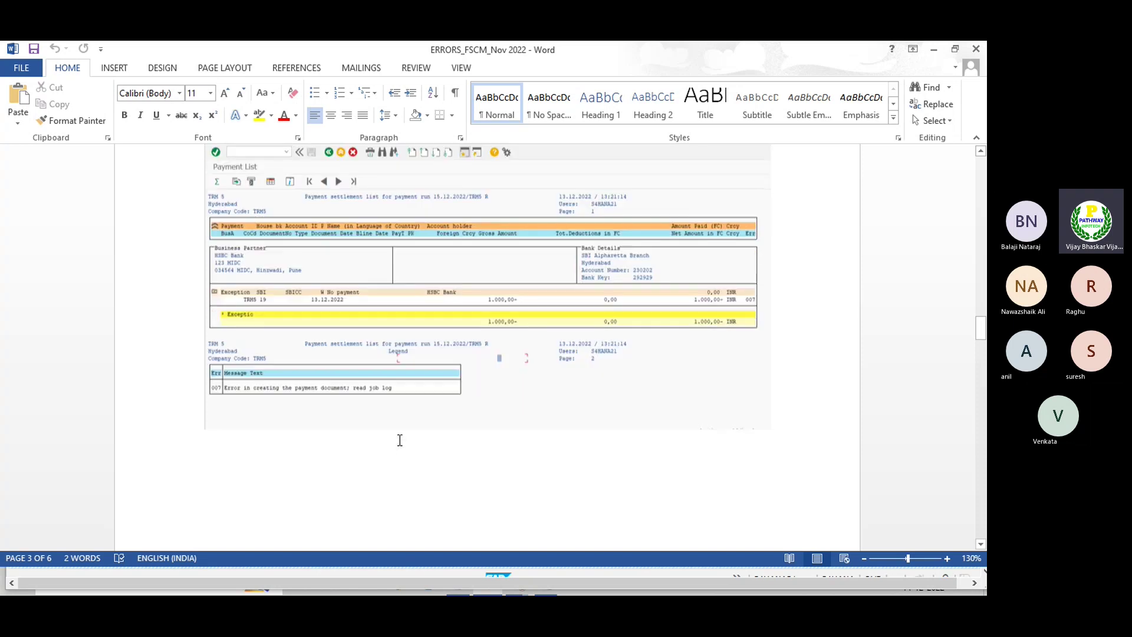
{"action": "scroll", "coordinate": [400, 439], "scroll_direction": "down", "scroll_amount": 10}
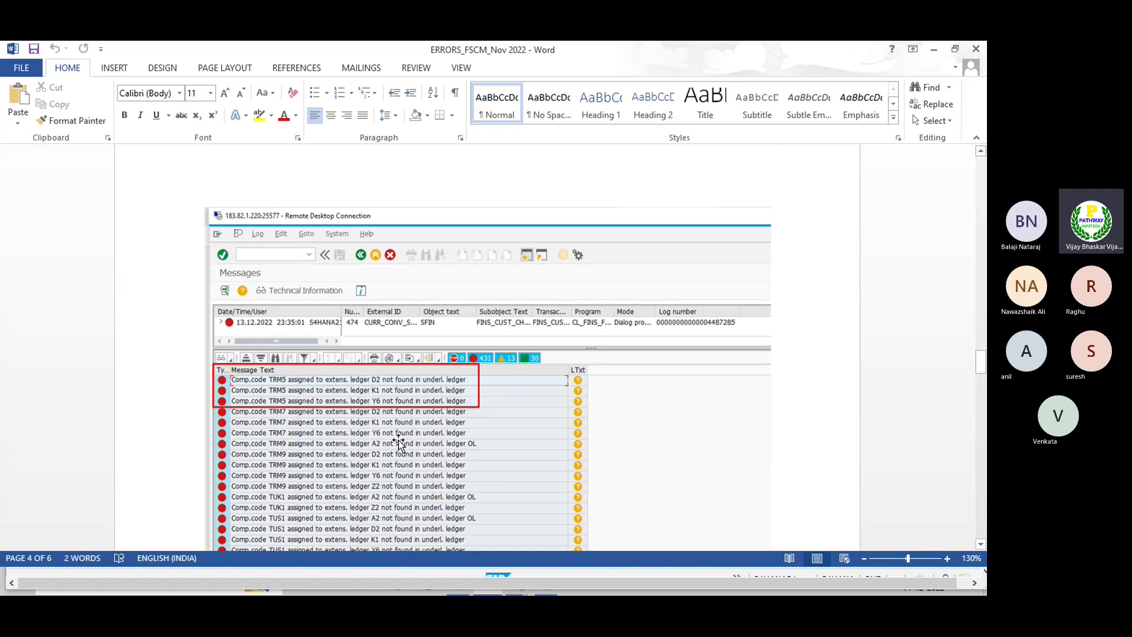
{"action": "scroll", "coordinate": [398, 441], "scroll_direction": "up", "scroll_amount": 10}
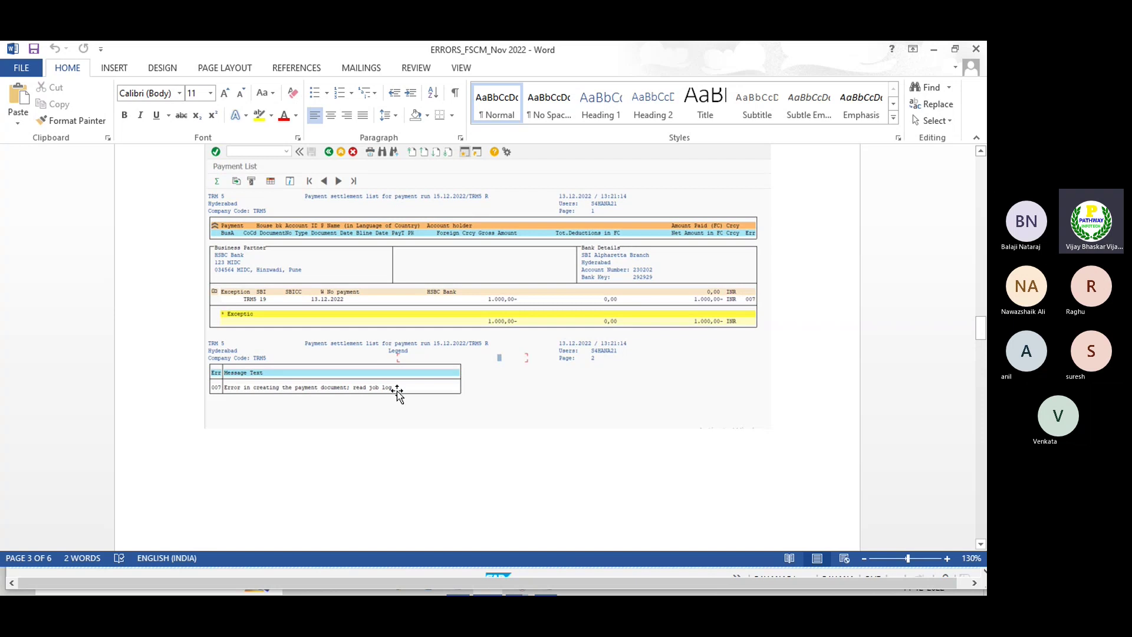
- Examine the screenshots of the TRM5 extension ledger check messages and the company code settings for the ledger
{"action": "scroll", "coordinate": [397, 392], "scroll_direction": "down", "scroll_amount": 10}
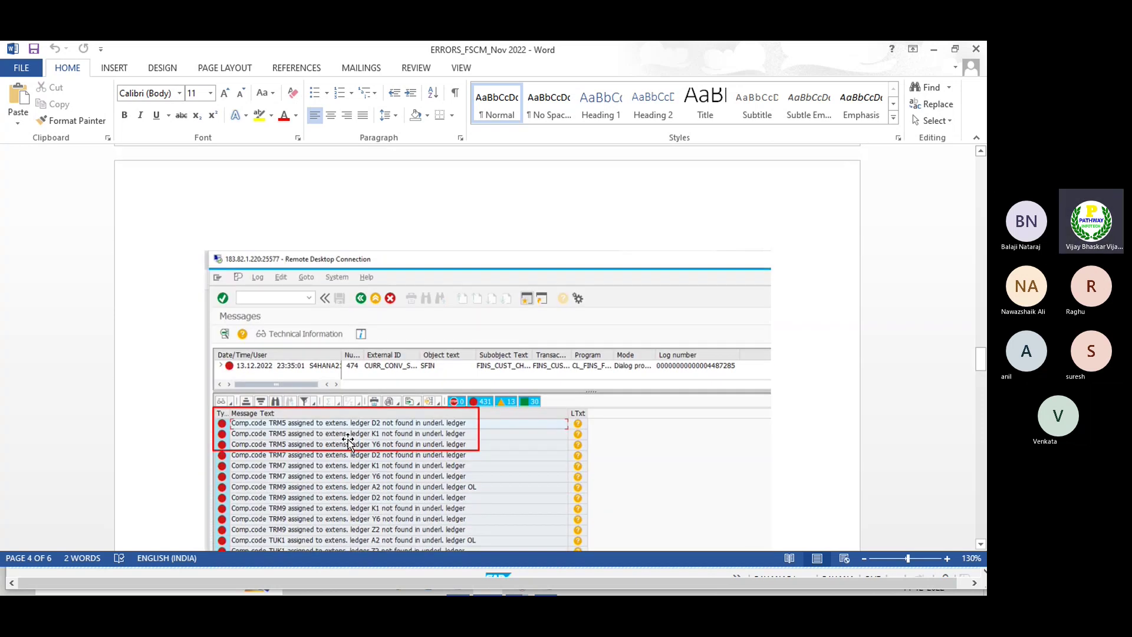
{"action": "scroll", "coordinate": [312, 446], "scroll_direction": "down", "scroll_amount": 2}
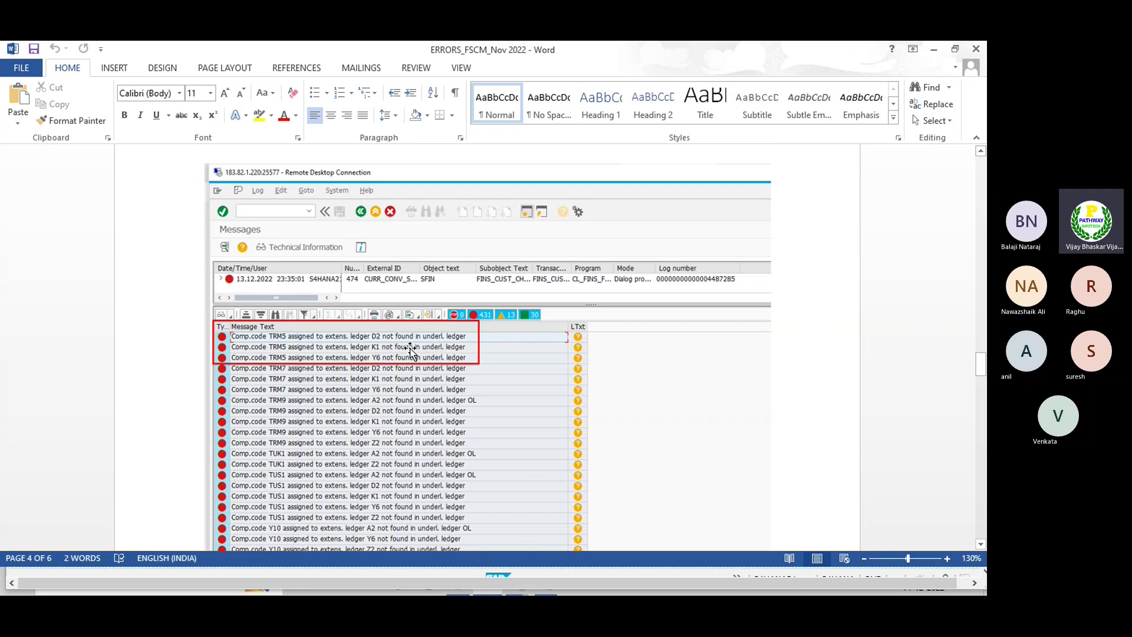
{"action": "scroll", "coordinate": [396, 356], "scroll_direction": "down", "scroll_amount": 10}
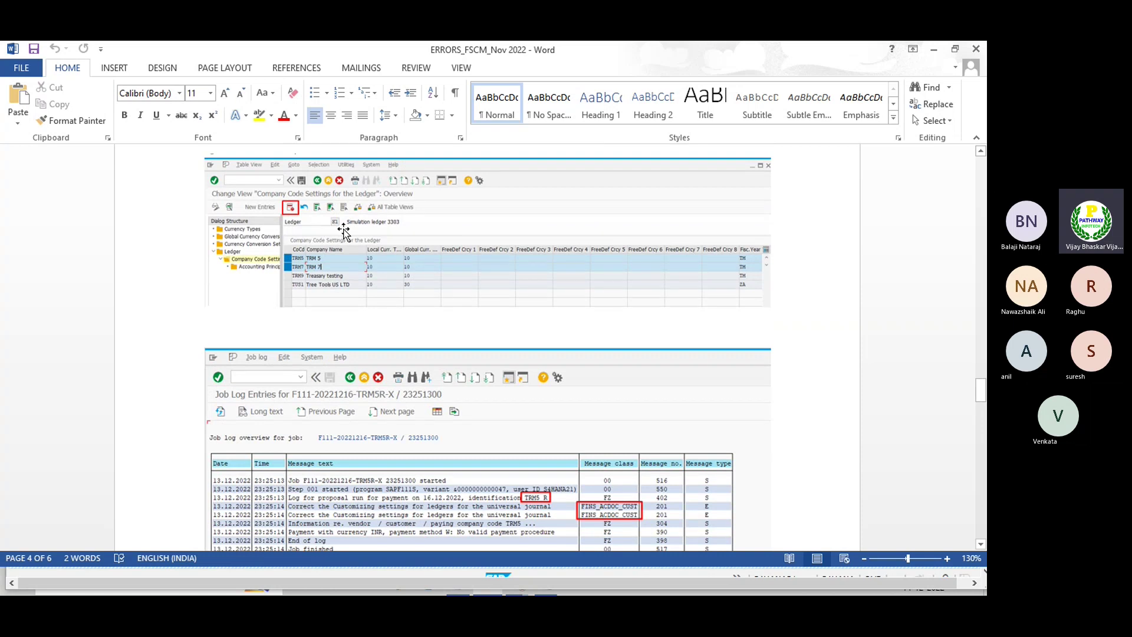
{"action": "scroll", "coordinate": [344, 231], "scroll_direction": "up", "scroll_amount": 8}
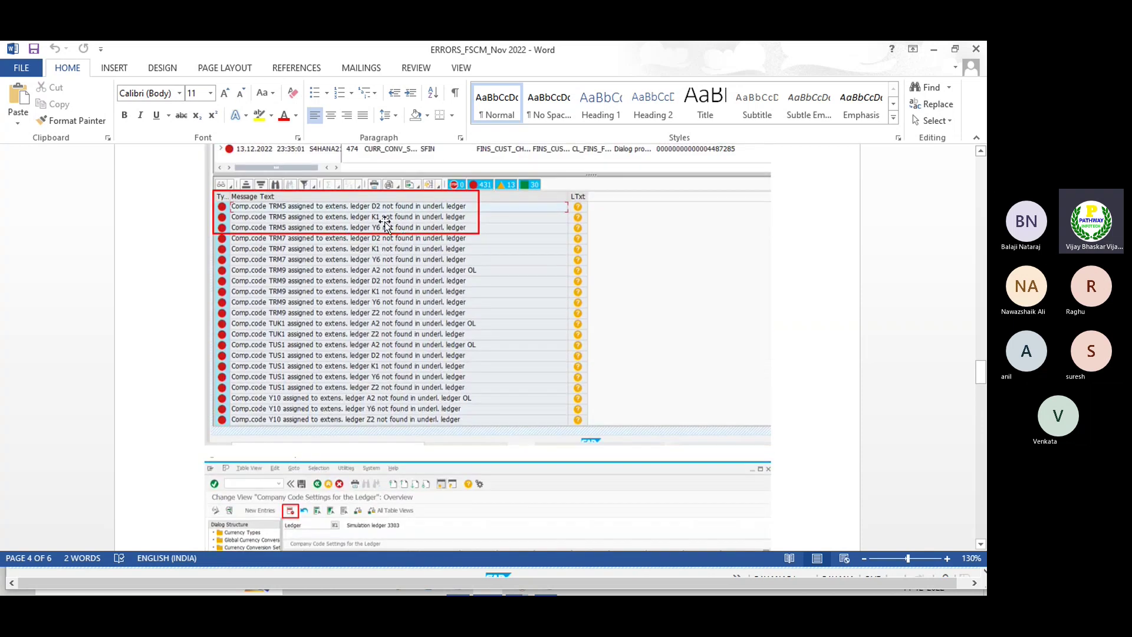
{"action": "scroll", "coordinate": [369, 397], "scroll_direction": "down", "scroll_amount": 8}
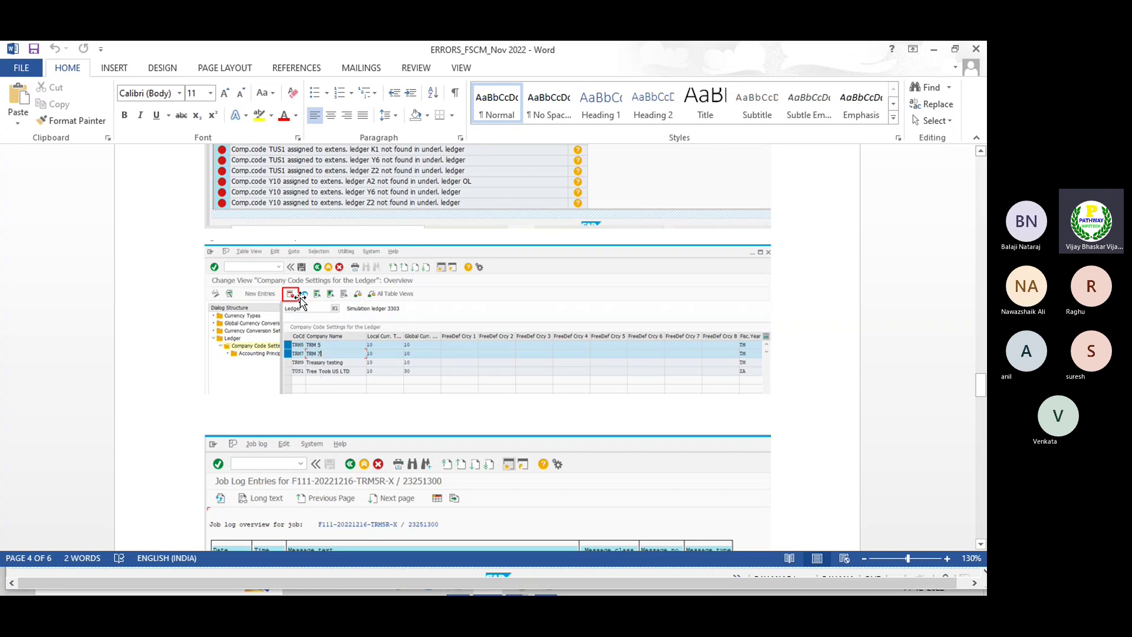
{"action": "scroll", "coordinate": [336, 336], "scroll_direction": "down", "scroll_amount": 1}
{"action": "scroll", "coordinate": [336, 336], "scroll_direction": "up", "scroll_amount": 7}
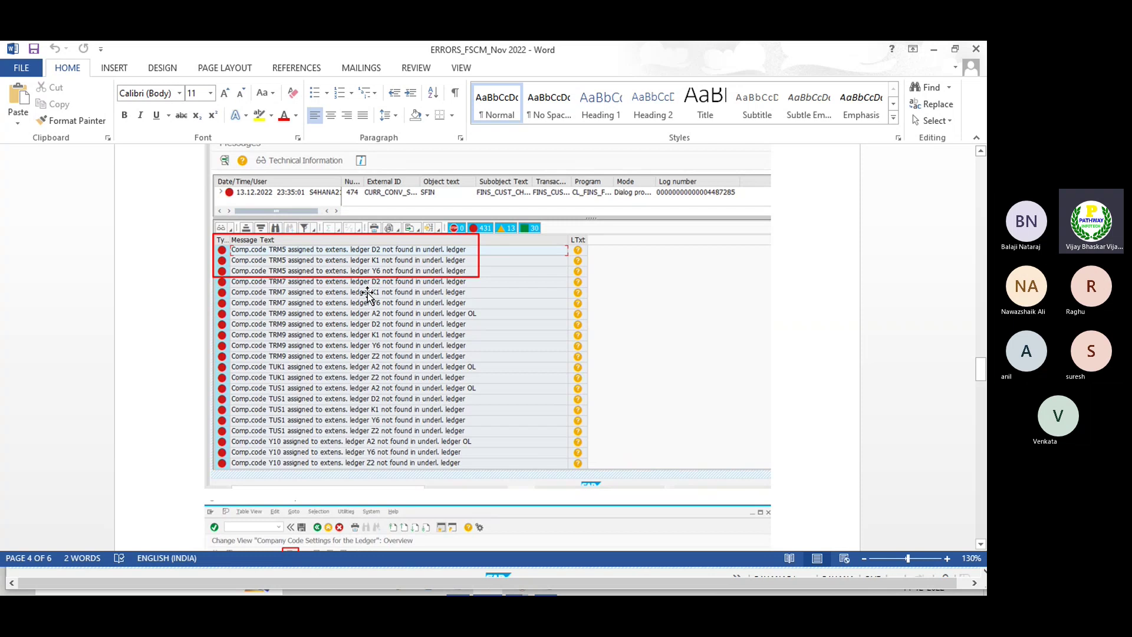
- Examine the screenshots of the F111 job log entries for TRM5R and the payment proposal that follows them
{"action": "scroll", "coordinate": [369, 292], "scroll_direction": "down", "scroll_amount": 5}
{"action": "scroll", "coordinate": [368, 292], "scroll_direction": "down", "scroll_amount": 1}
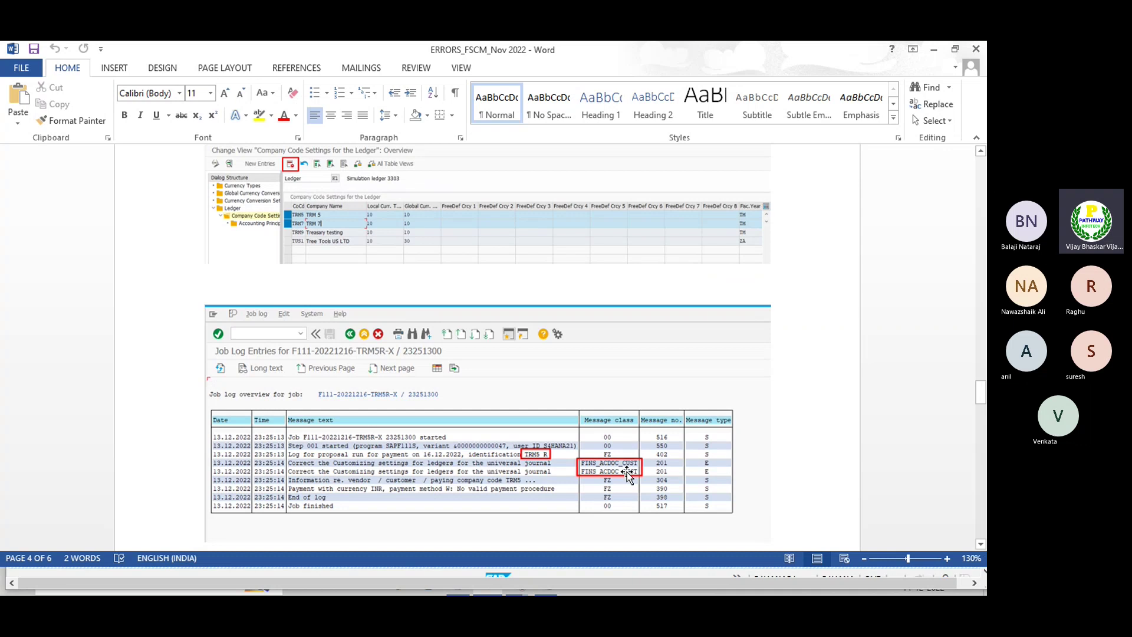
{"action": "scroll", "coordinate": [368, 286], "scroll_direction": "up", "scroll_amount": 3}
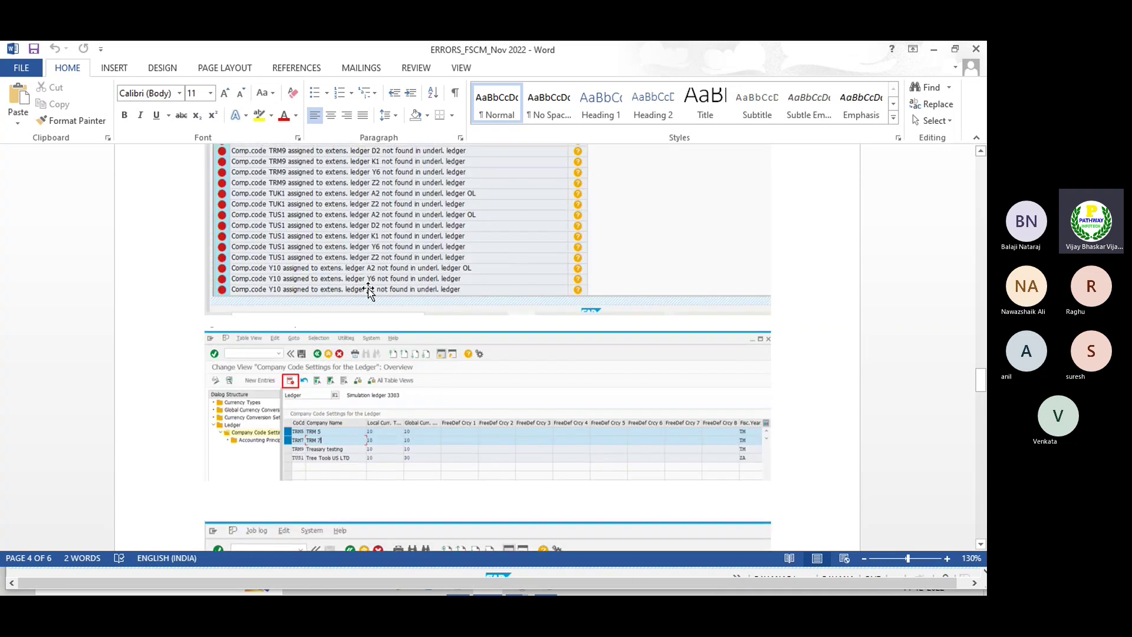
{"action": "scroll", "coordinate": [413, 296], "scroll_direction": "up", "scroll_amount": 3}
{"action": "scroll", "coordinate": [416, 298], "scroll_direction": "down", "scroll_amount": 4}
{"action": "scroll", "coordinate": [415, 299], "scroll_direction": "down", "scroll_amount": 10}
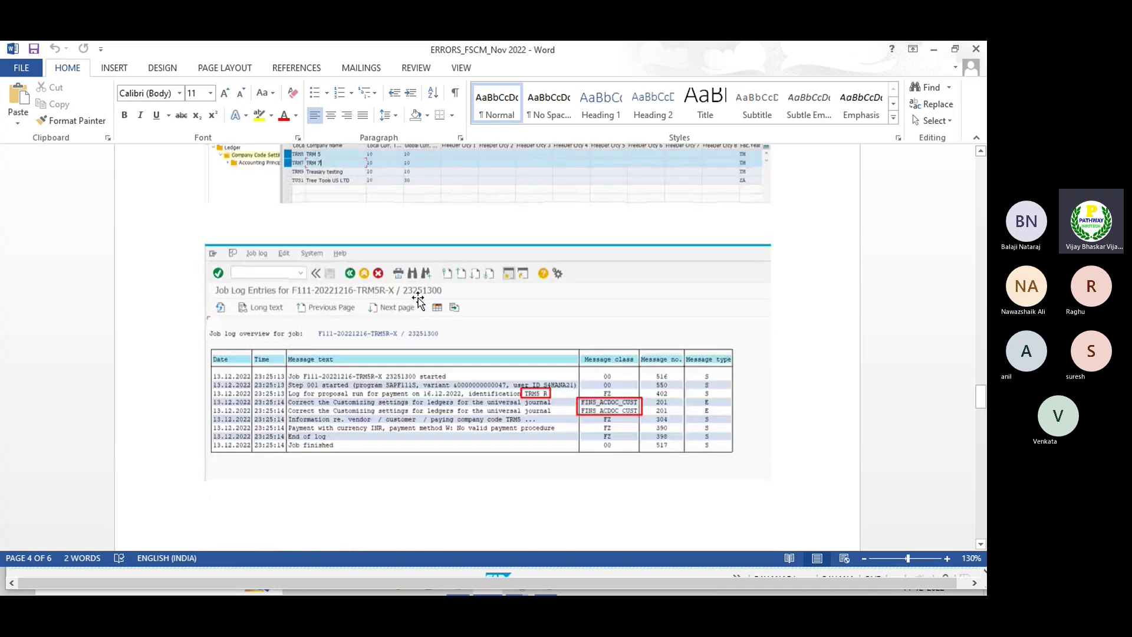
{"action": "scroll", "coordinate": [421, 299], "scroll_direction": "down", "scroll_amount": 3}
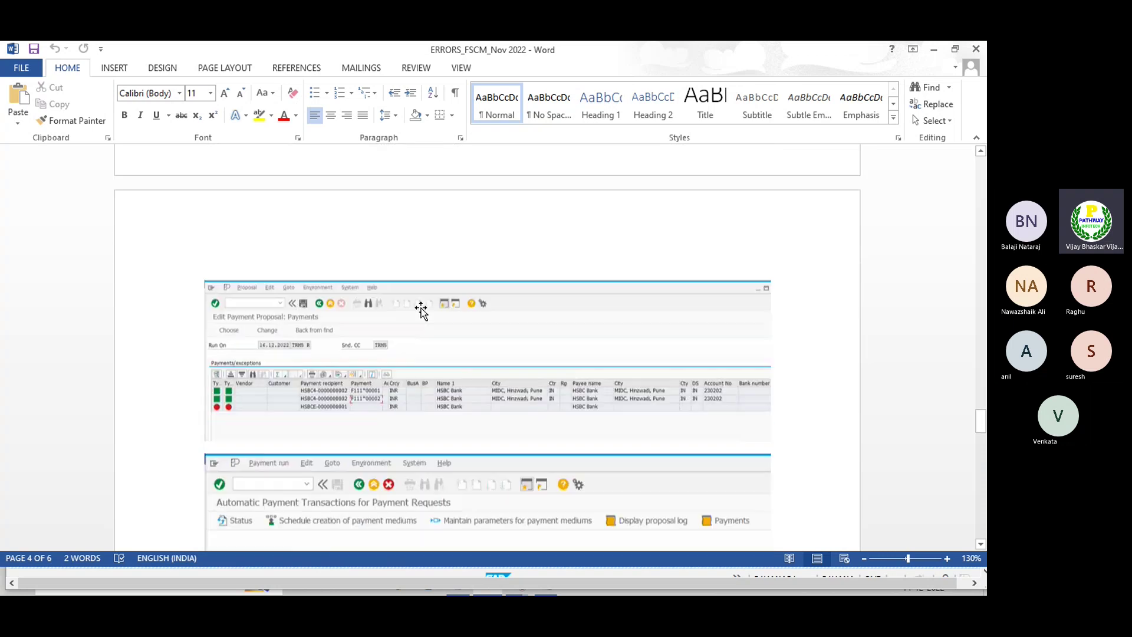
- Switch back to the SAP session, close the payment details assignment and start transaction F111
{"action": "key", "text": "alt+Tab"}
{"action": "left_click", "coordinate": [728, 190]}
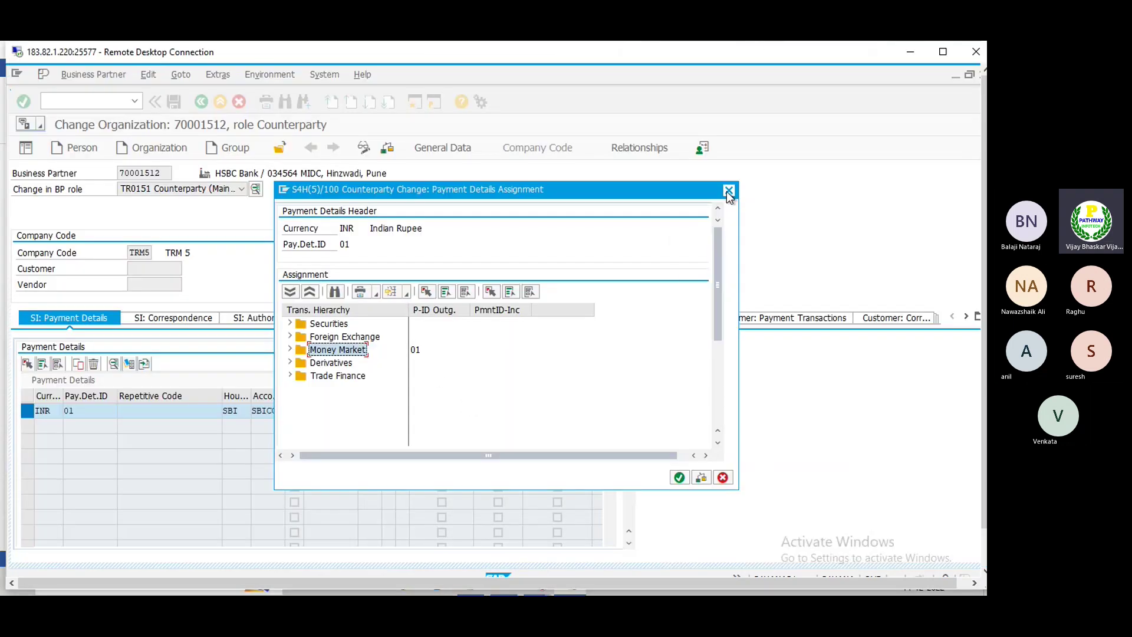
{"action": "left_click", "coordinate": [105, 101]}
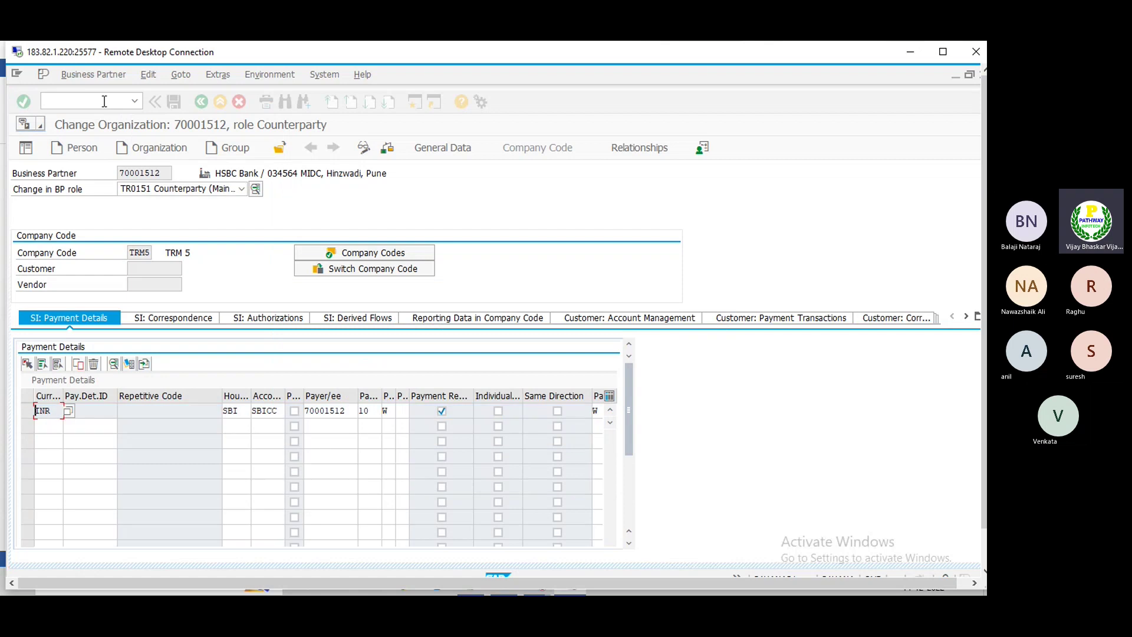
{"action": "type", "text": "/nf"}
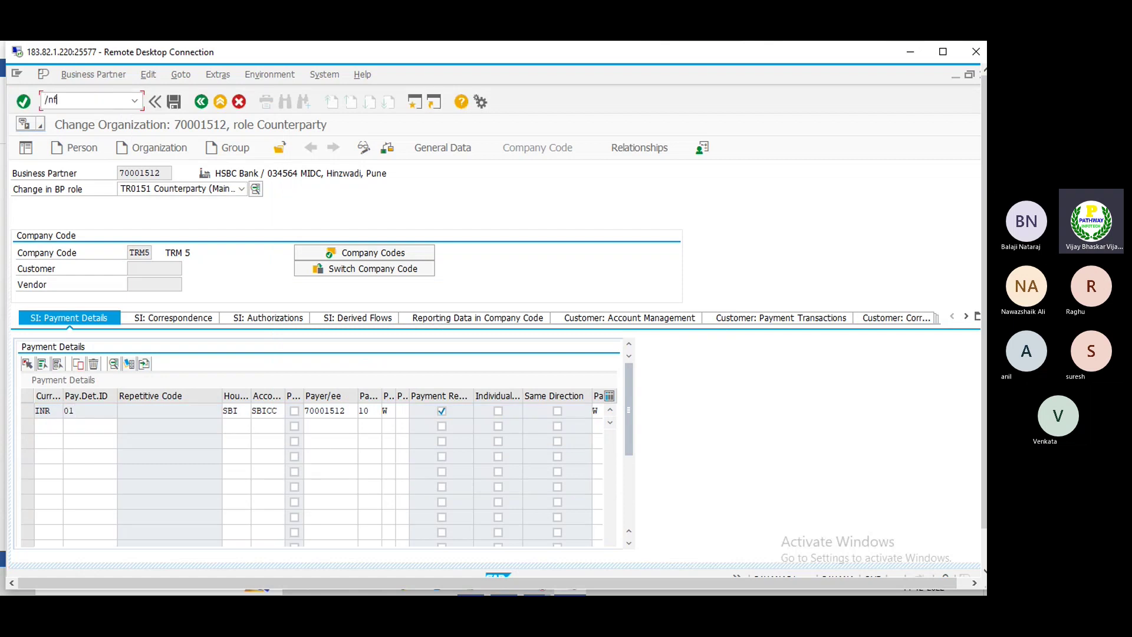
{"action": "type", "text": "111"}
{"action": "key", "text": "Return"}
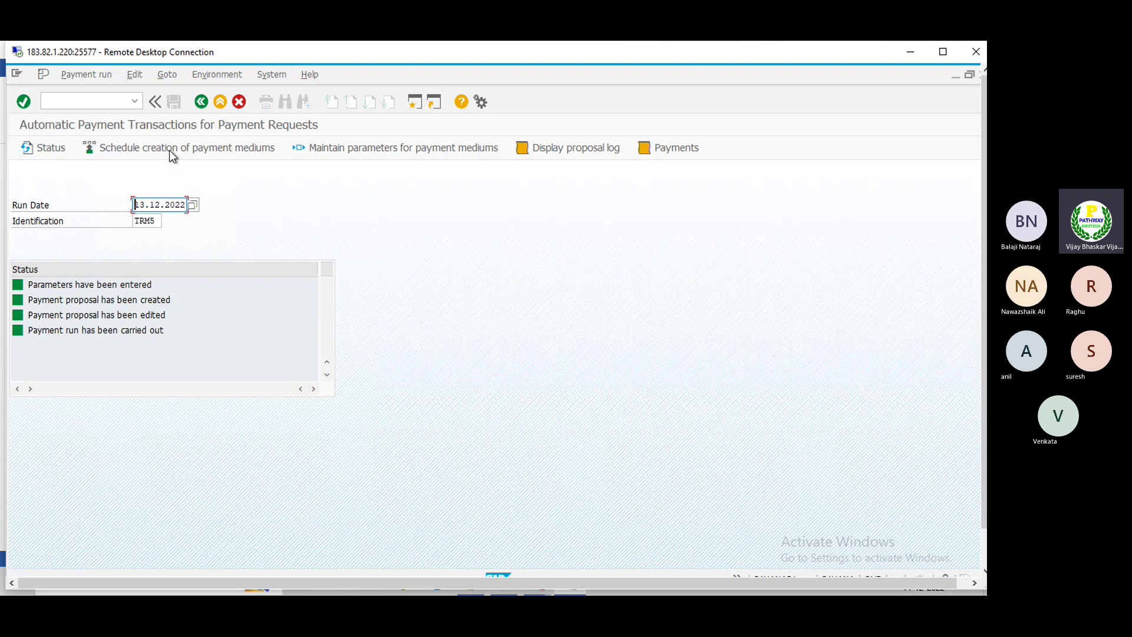
- Set the run date to 16.12.2022 for identification TRM5 and load that payment run's status
{"action": "key", "text": "Delete"}
{"action": "key", "text": "Delete"}
{"action": "key", "text": "Delete"}
{"action": "key", "text": "Delete"}
{"action": "key", "text": "Delete"}
{"action": "key", "text": "Delete"}
{"action": "key", "text": "Delete"}
{"action": "key", "text": "Delete"}
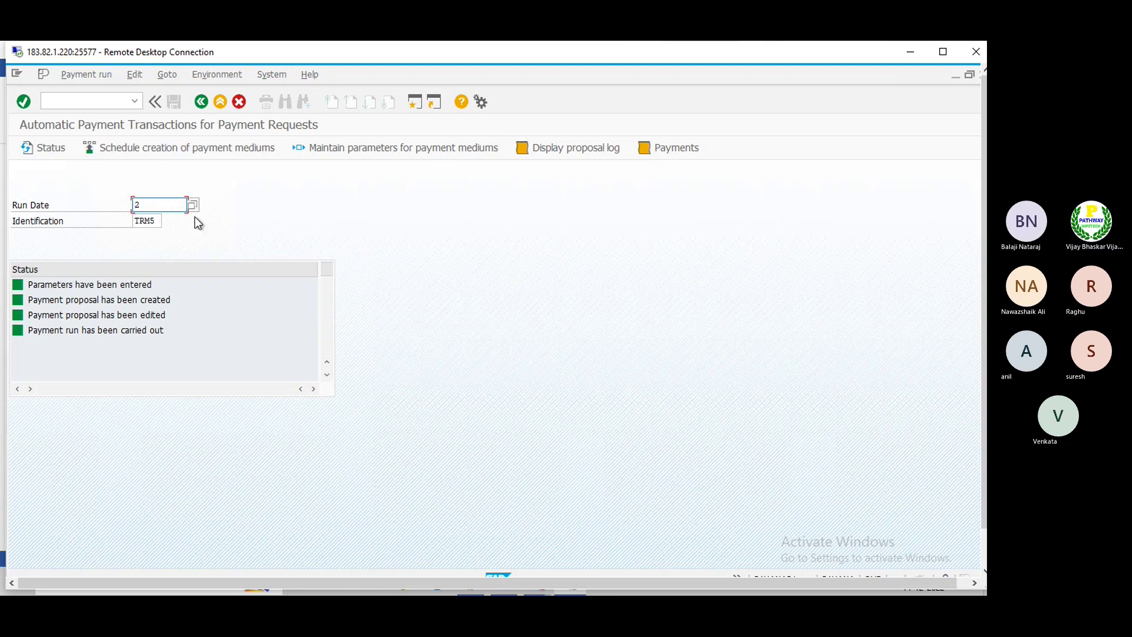
{"action": "type", "text": "1"}
{"action": "key", "text": "Down"}
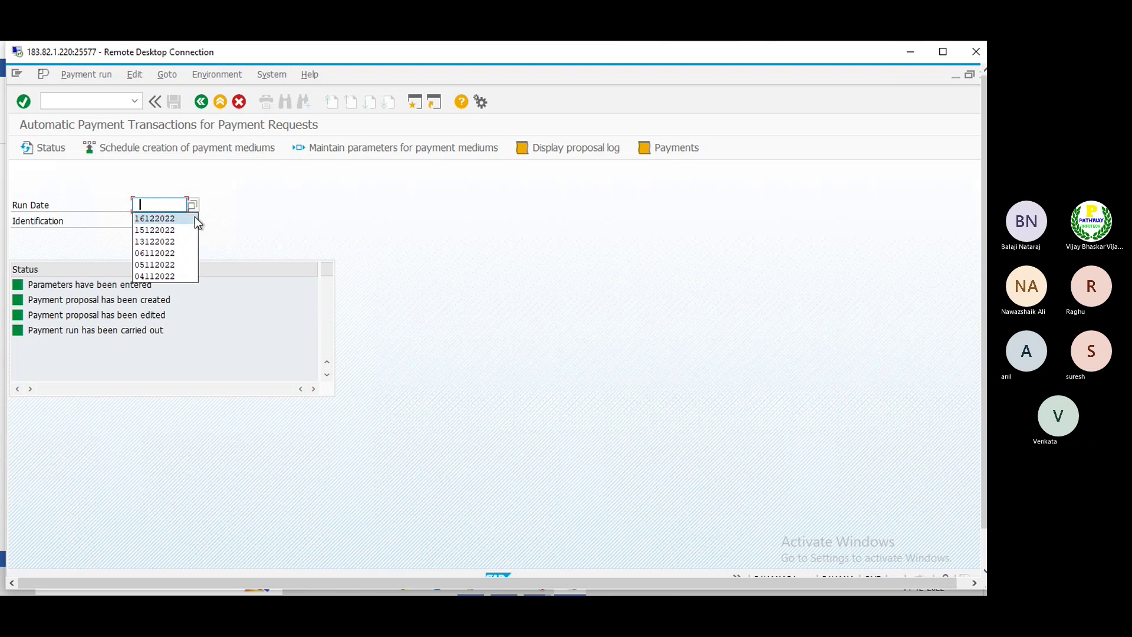
{"action": "key", "text": "Return"}
{"action": "key", "text": "Return"}
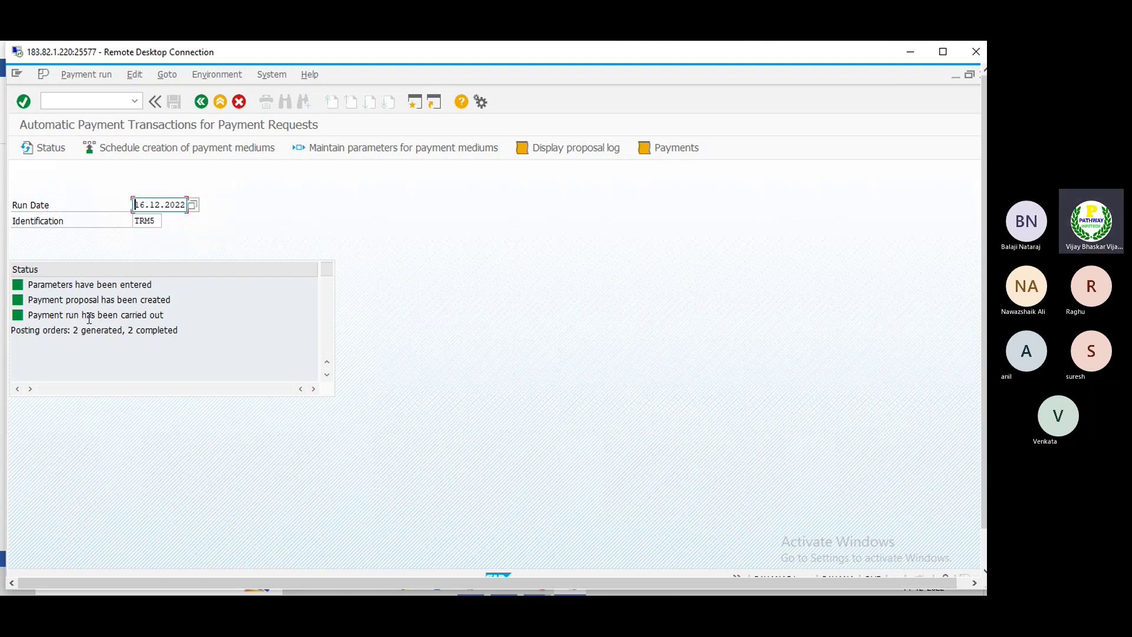
- Try to open the exception list of the payment proposal
{"action": "left_click", "coordinate": [135, 74]}
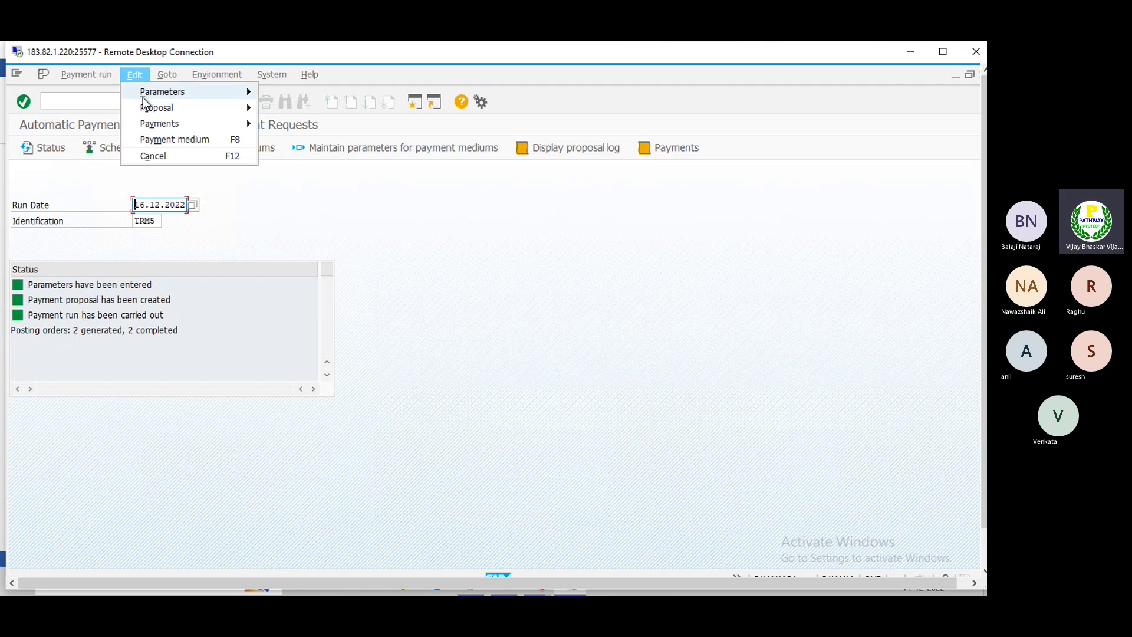
{"action": "mouse_move", "coordinate": [153, 126]}
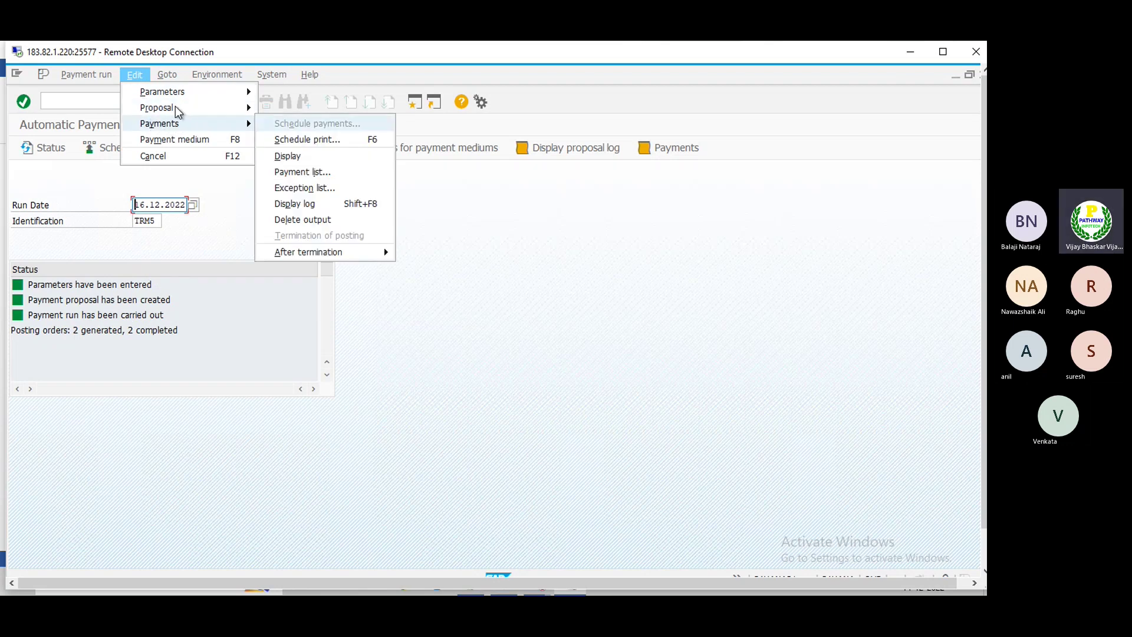
{"action": "mouse_move", "coordinate": [175, 107]}
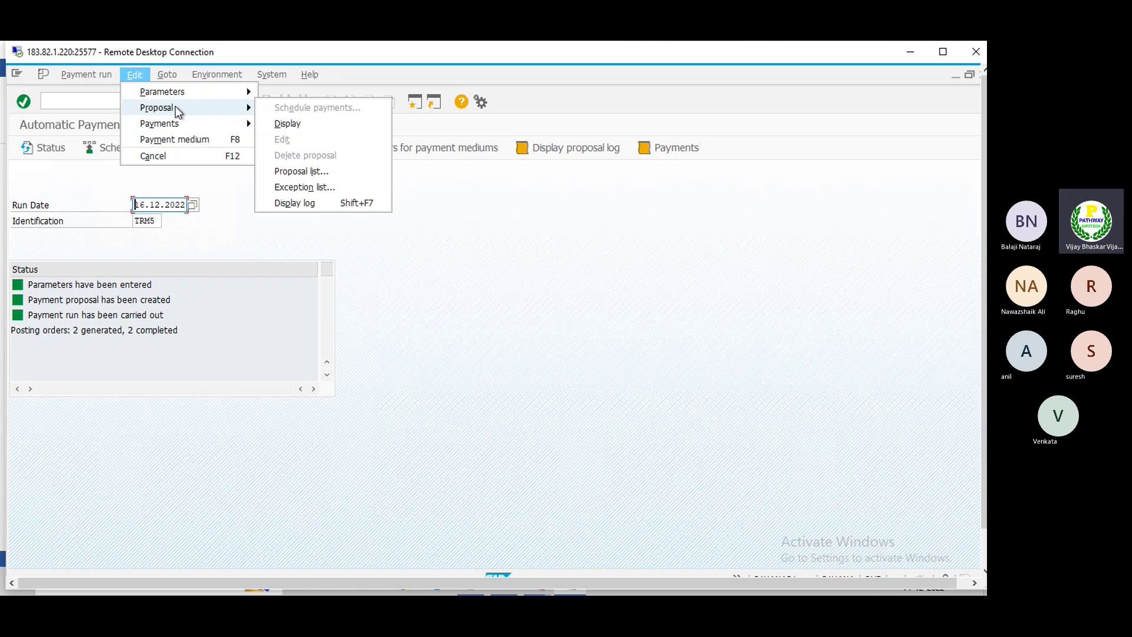
{"action": "left_click", "coordinate": [304, 187]}
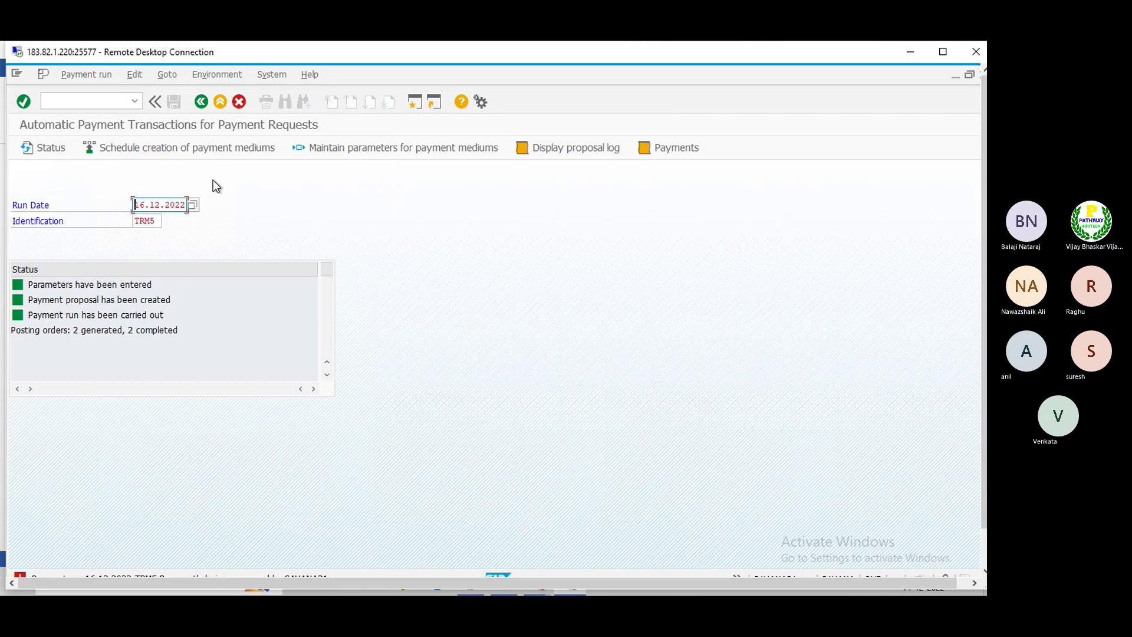
{"action": "left_click", "coordinate": [140, 76]}
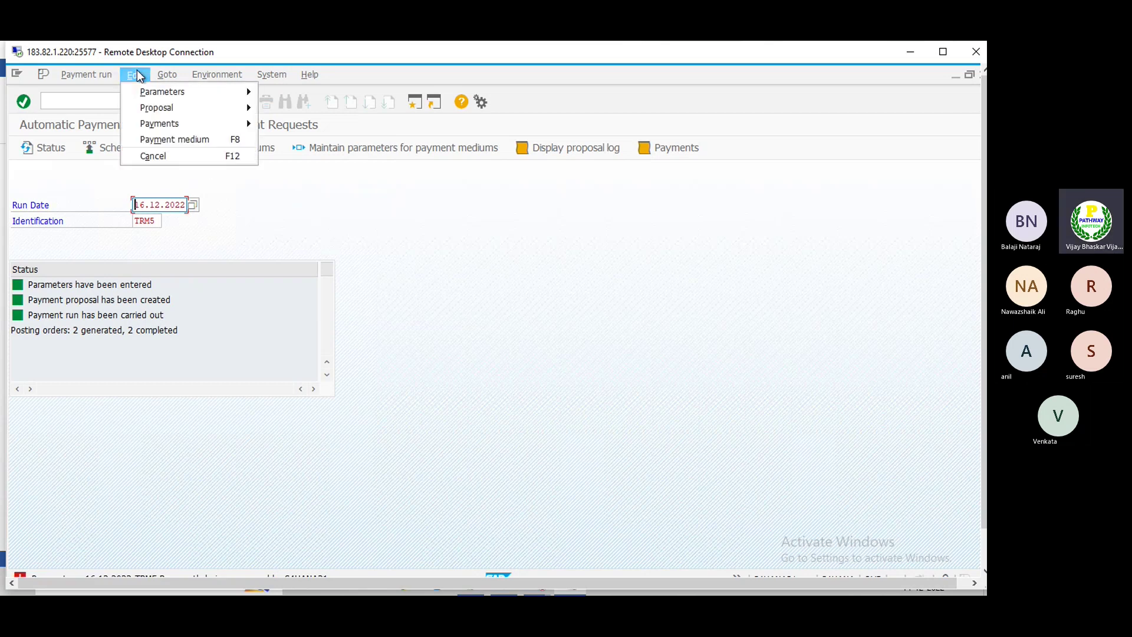
{"action": "mouse_move", "coordinate": [159, 123]}
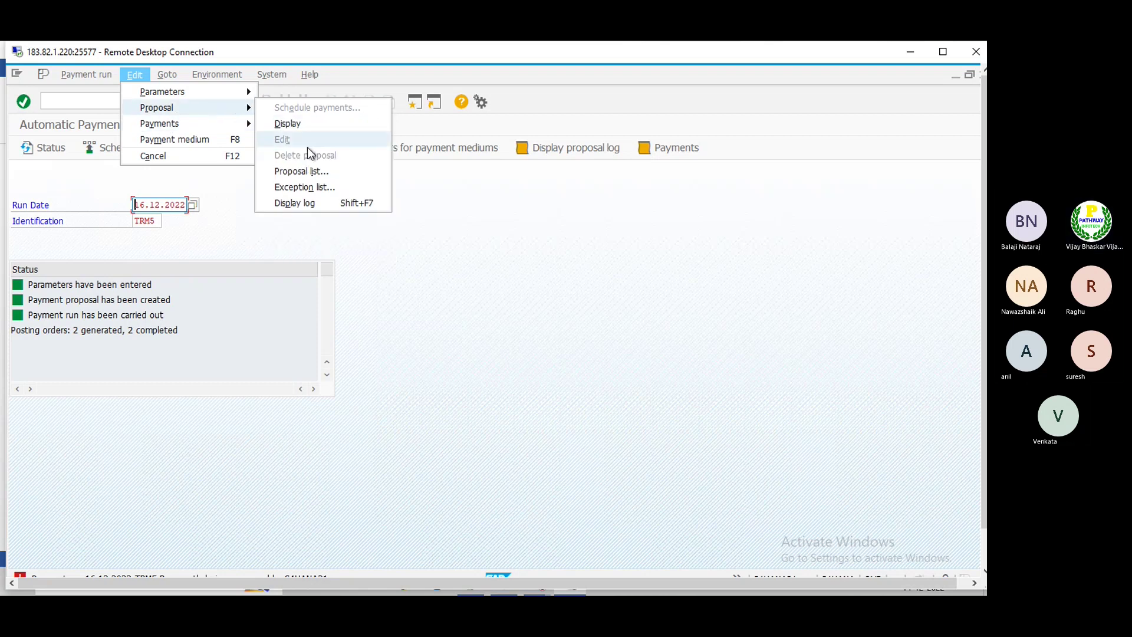
{"action": "left_click", "coordinate": [301, 202]}
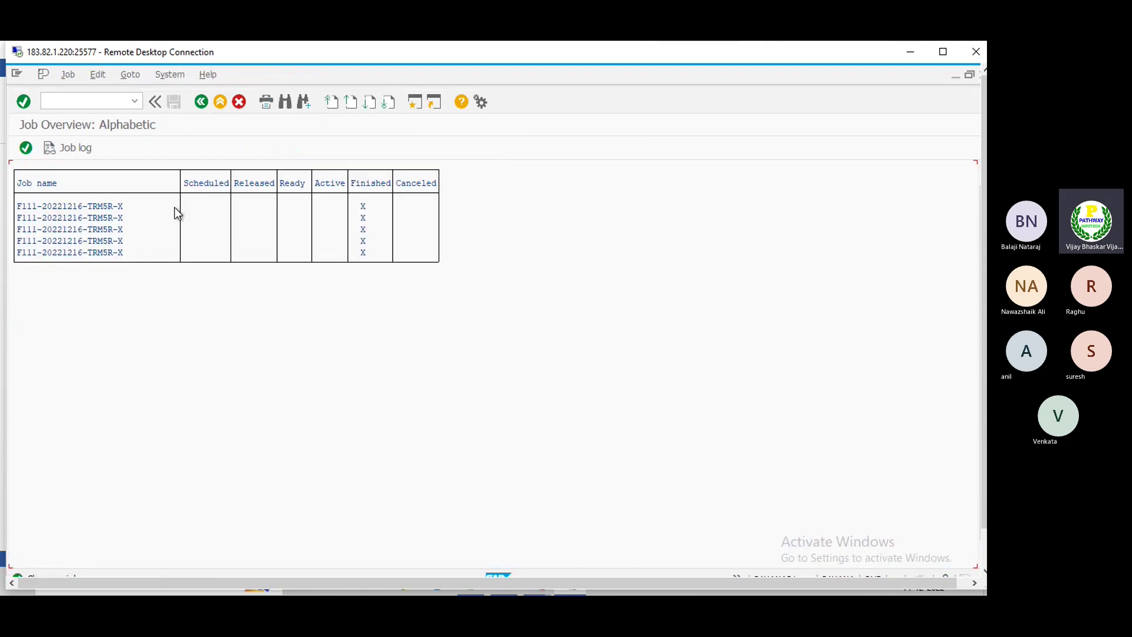
{"action": "double_click", "coordinate": [104, 226]}
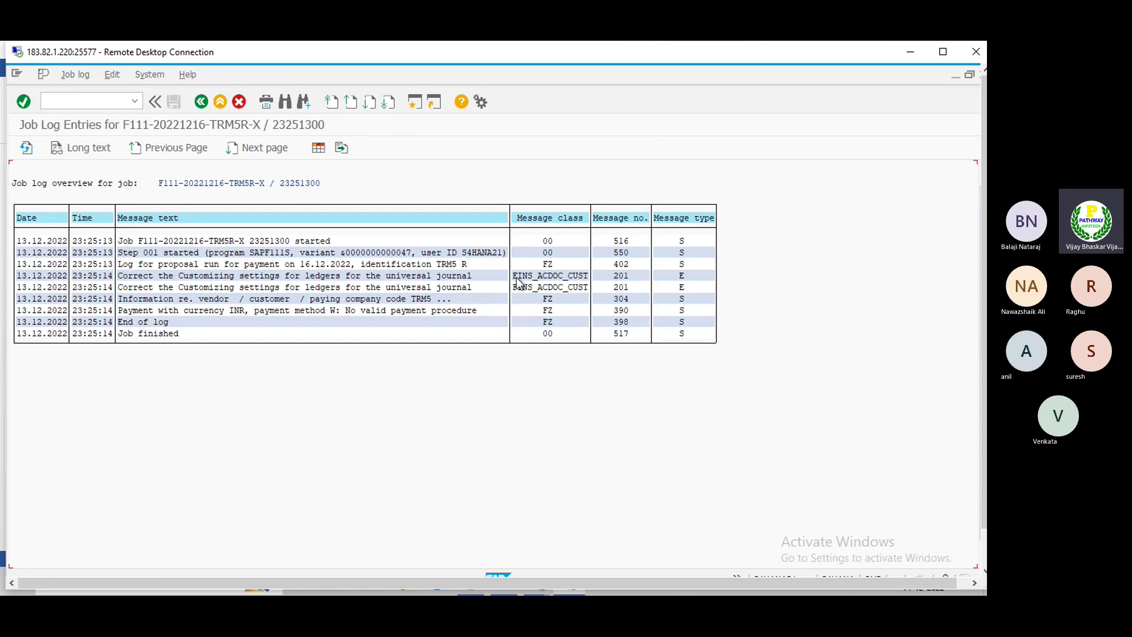
- Open the long text of the first FINS_ACDOC_CUST 201 message about the ledger Customizing settings
{"action": "left_click_drag", "start_coordinate": [513, 275], "coordinate": [611, 275]}
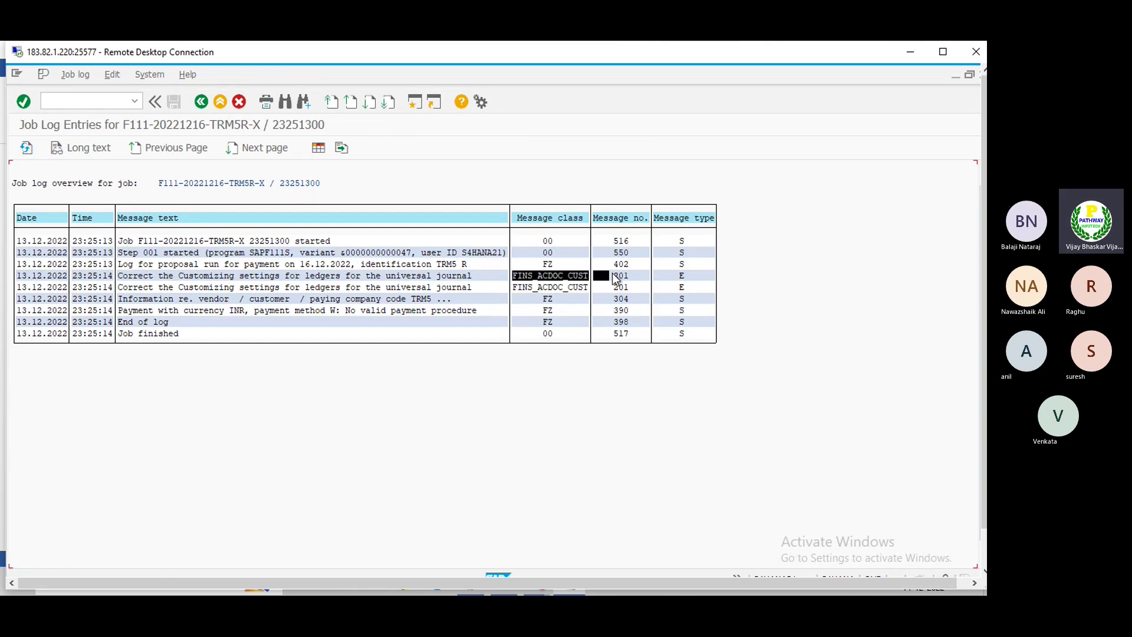
{"action": "left_click", "coordinate": [563, 279]}
{"action": "double_click", "coordinate": [556, 279]}
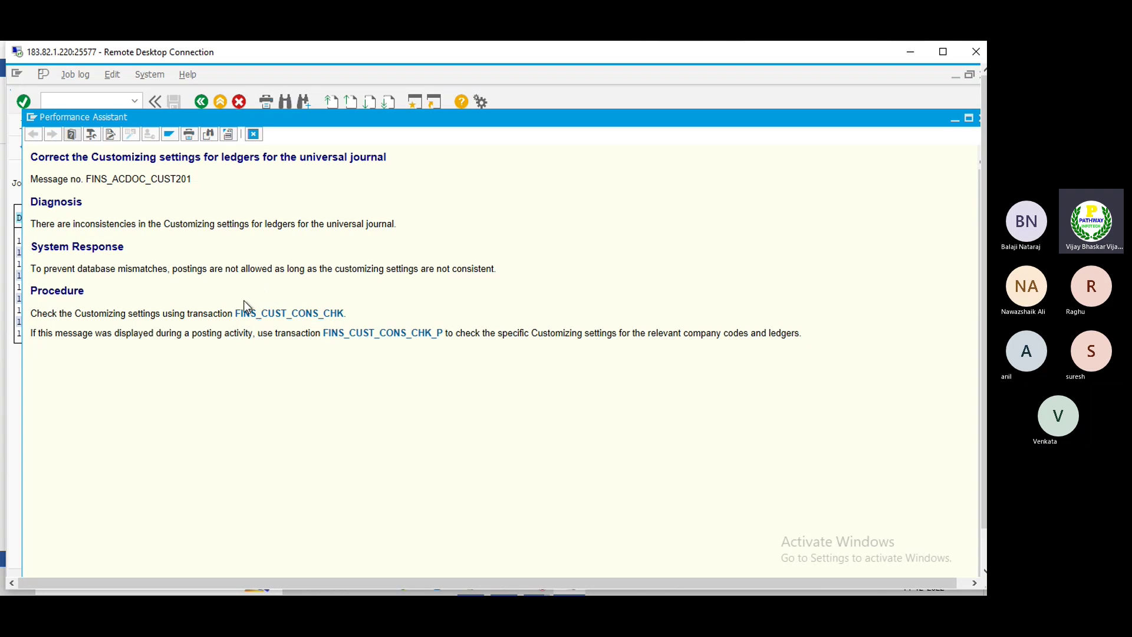
{"action": "mouse_move", "coordinate": [306, 120]}
{"action": "left_mouse_down"}
{"action": "mouse_move", "coordinate": [292, 101]}
{"action": "mouse_move", "coordinate": [303, 72]}
{"action": "left_mouse_up"}
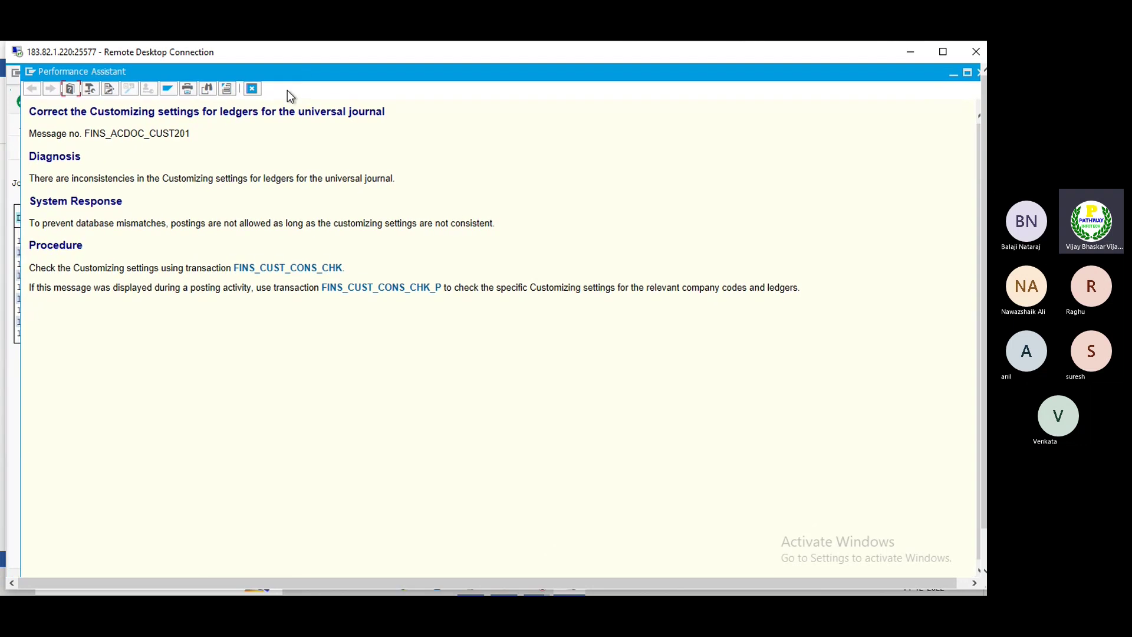
{"action": "left_click", "coordinate": [252, 90]}
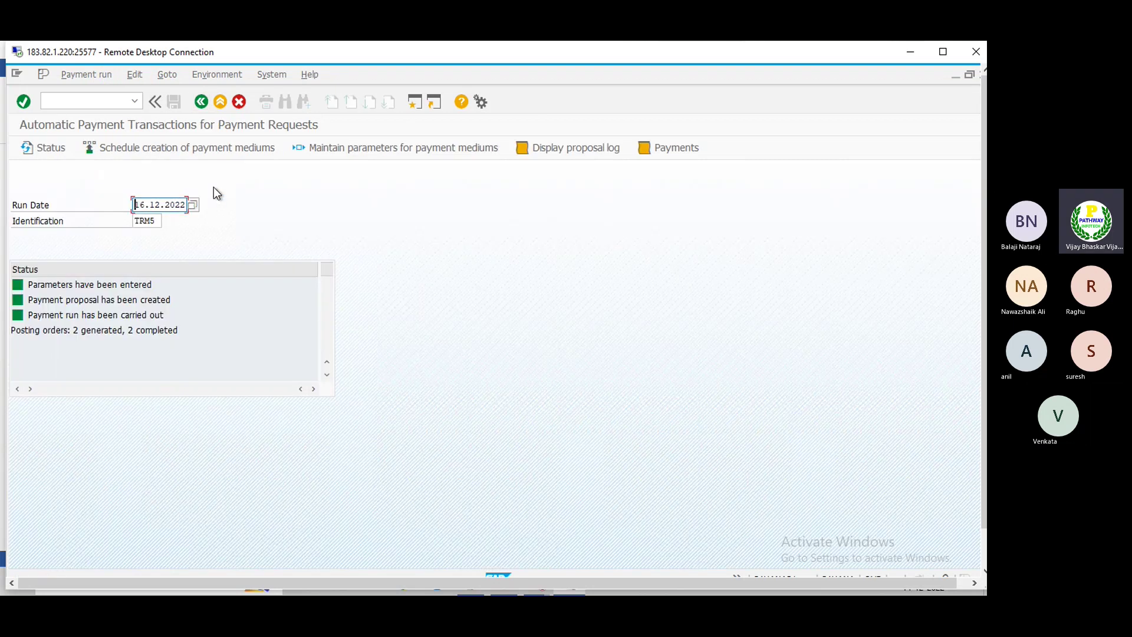
{"action": "left_click", "coordinate": [134, 75]}
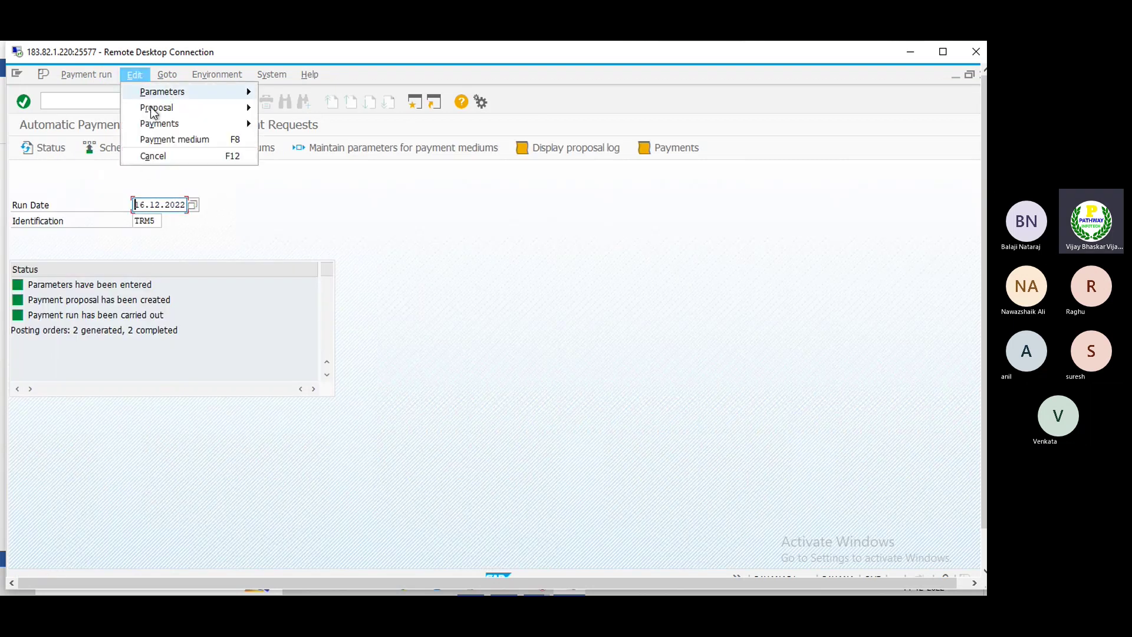
{"action": "mouse_move", "coordinate": [156, 108]}
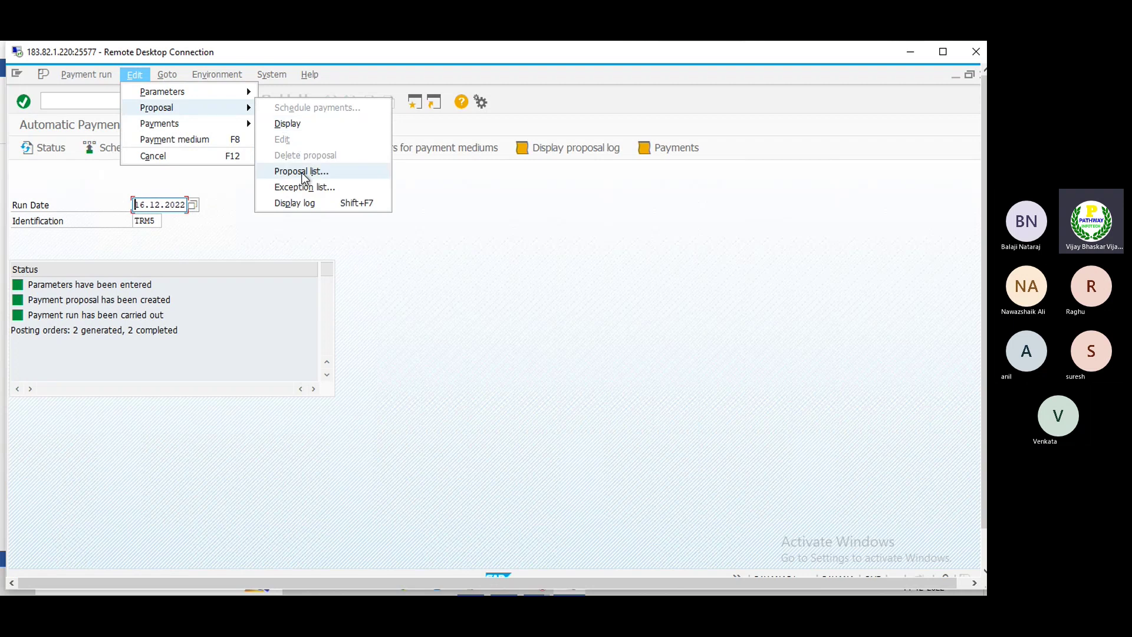
{"action": "left_click", "coordinate": [303, 204]}
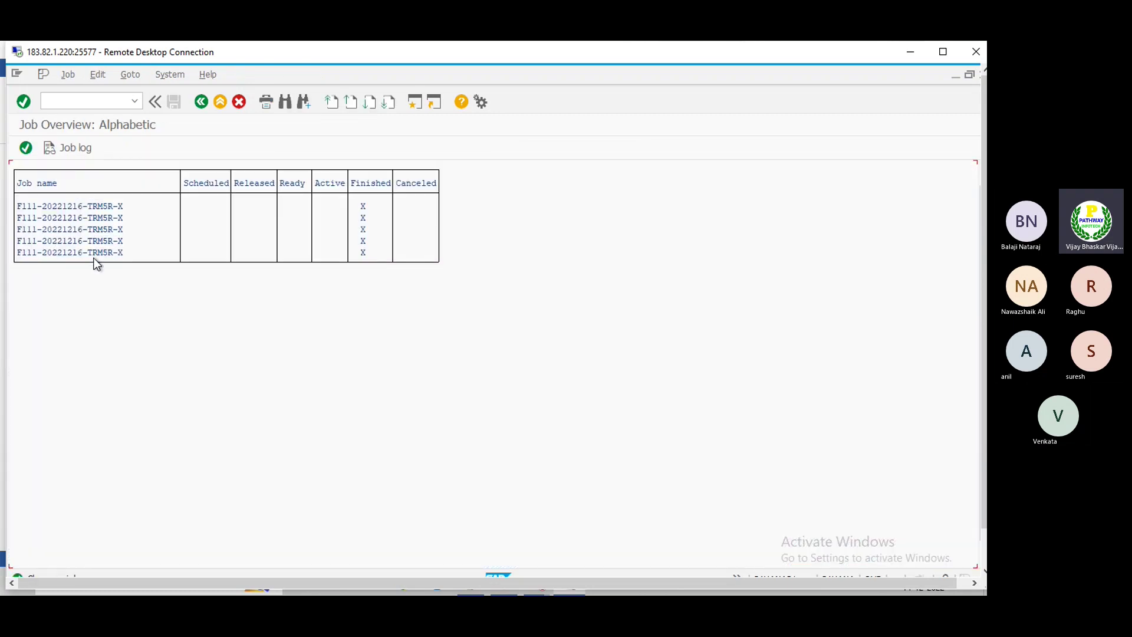
{"action": "double_click", "coordinate": [105, 218]}
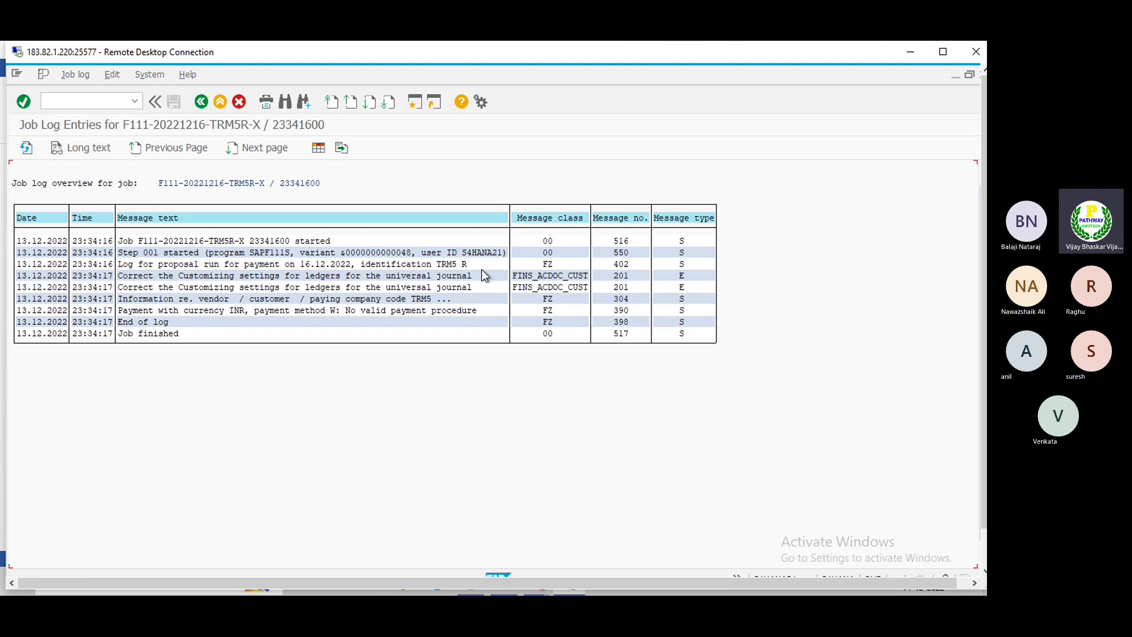
- Switch to the ERRORS_FSCM_Nov 2022 document in Word and review its ledger assignment errors, job log and 16.12.2022 payment run screenshots
{"action": "left_click", "coordinate": [909, 55]}
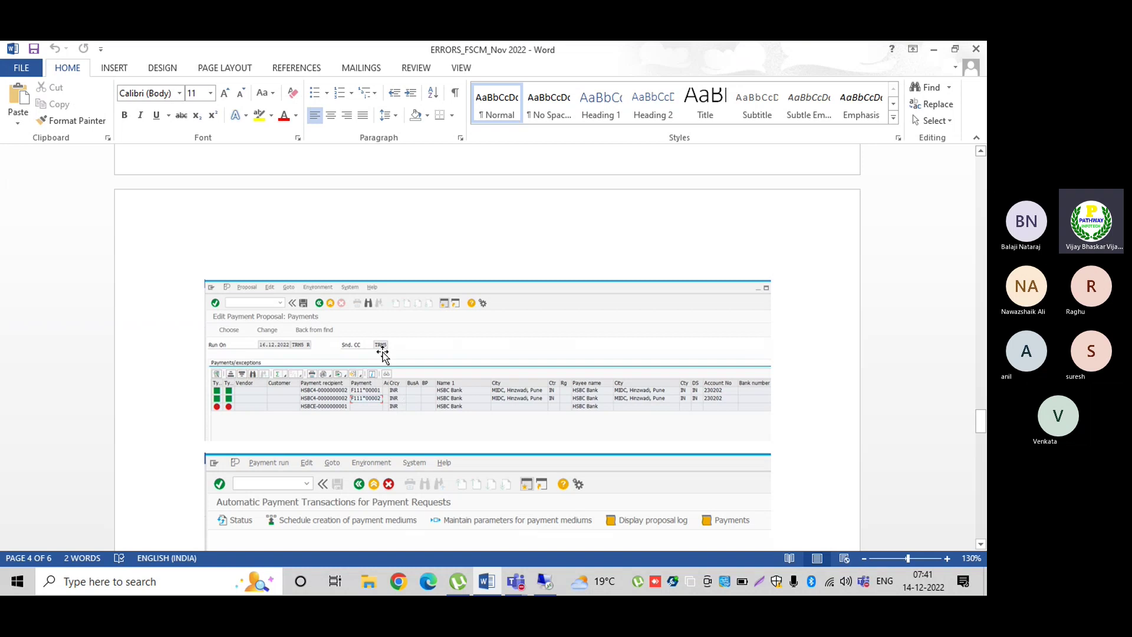
{"action": "scroll", "coordinate": [380, 348], "scroll_direction": "up", "scroll_amount": 10}
{"action": "scroll", "coordinate": [212, 324], "scroll_direction": "up", "scroll_amount": 6}
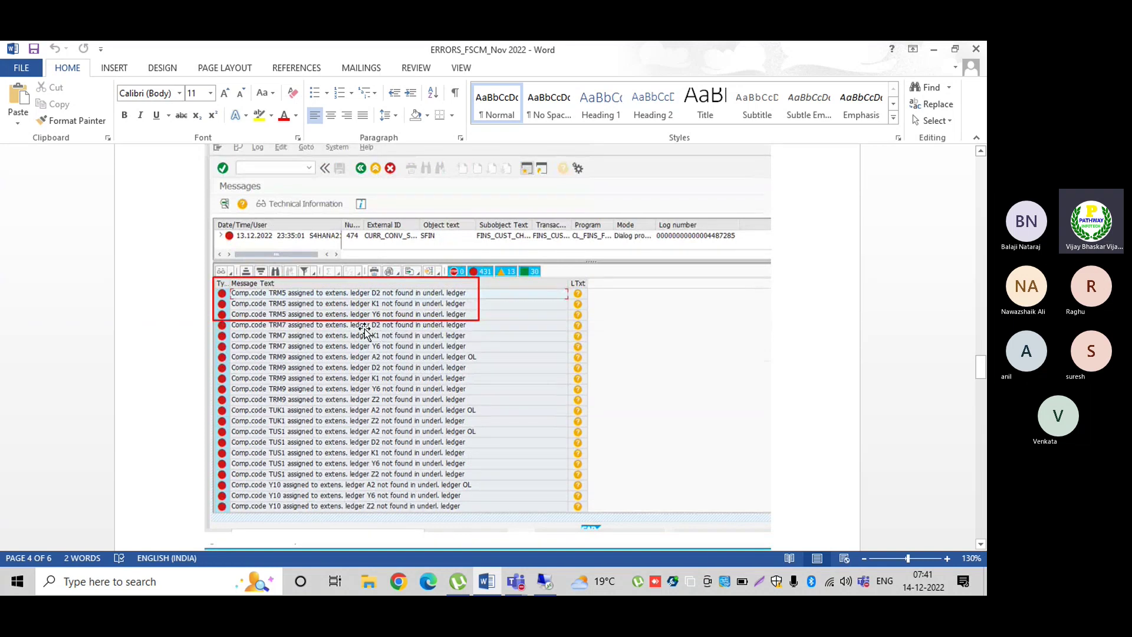
{"action": "scroll", "coordinate": [364, 330], "scroll_direction": "down", "scroll_amount": 8}
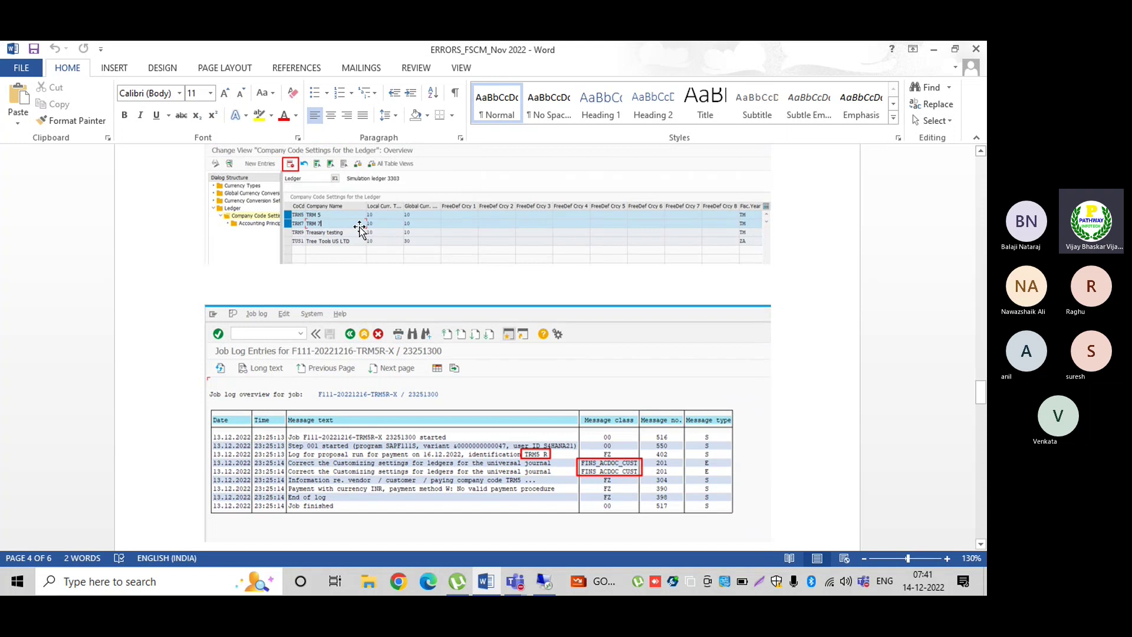
{"action": "scroll", "coordinate": [361, 226], "scroll_direction": "down", "scroll_amount": 15}
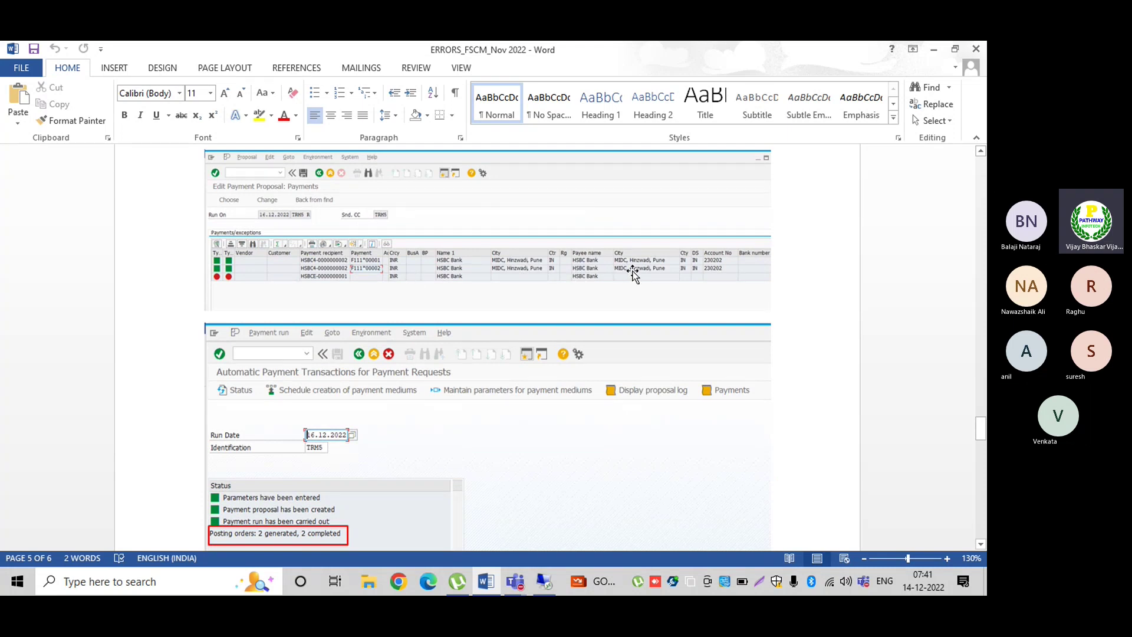
{"action": "scroll", "coordinate": [553, 306], "scroll_direction": "down", "scroll_amount": 4}
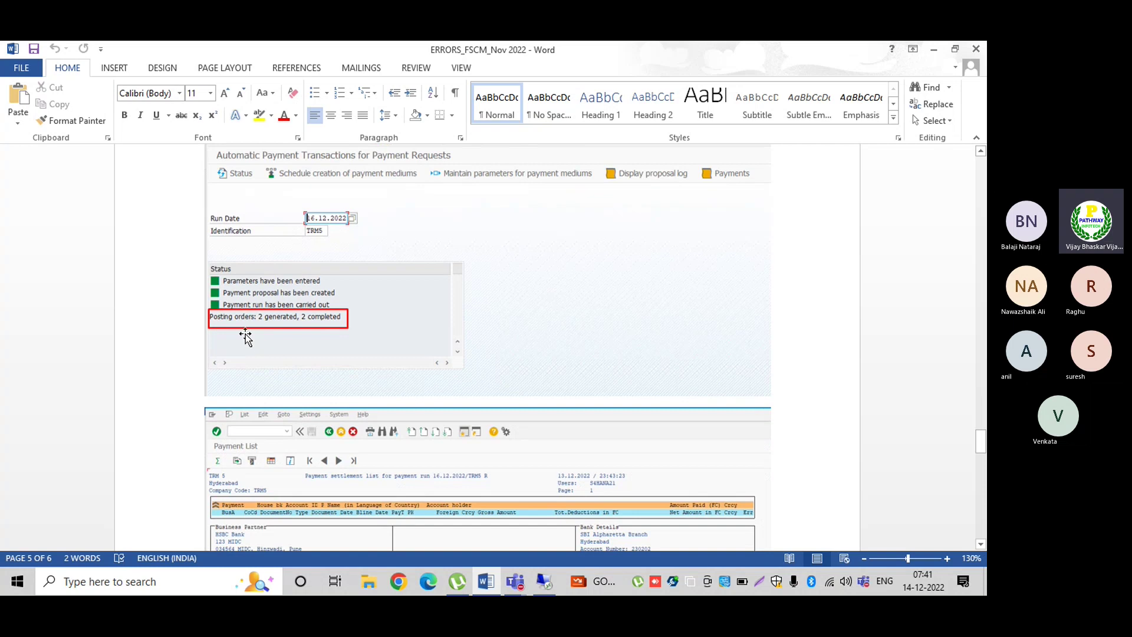
{"action": "scroll", "coordinate": [308, 333], "scroll_direction": "down", "scroll_amount": 4}
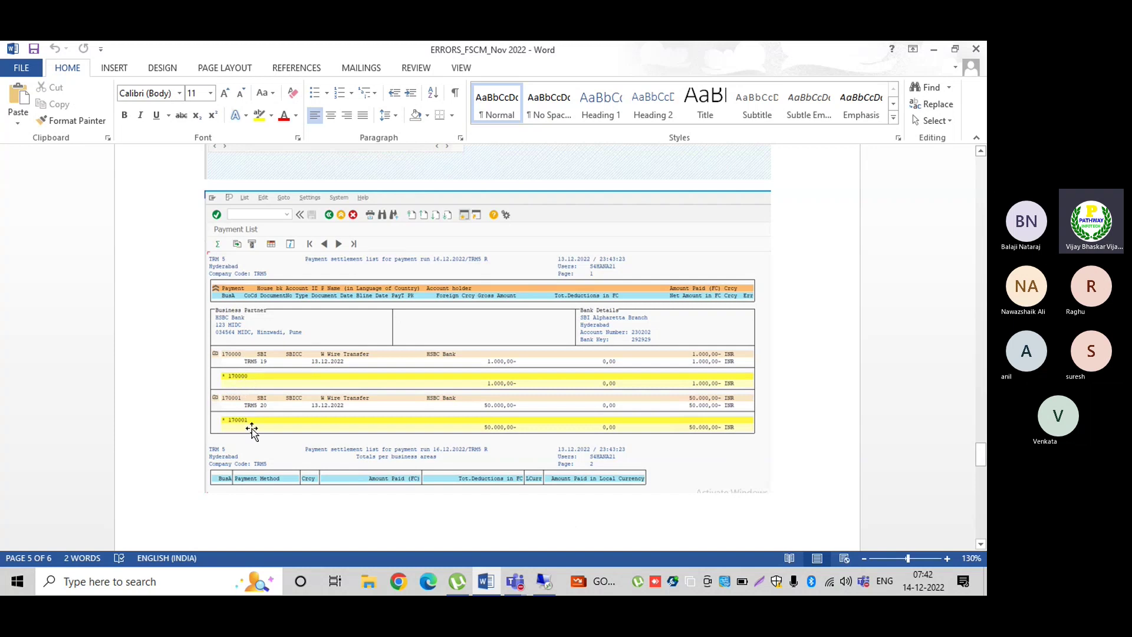
- Delete the empty space after the final payment list screenshot to remove the blank last page
{"action": "scroll", "coordinate": [252, 431], "scroll_direction": "down", "scroll_amount": 4}
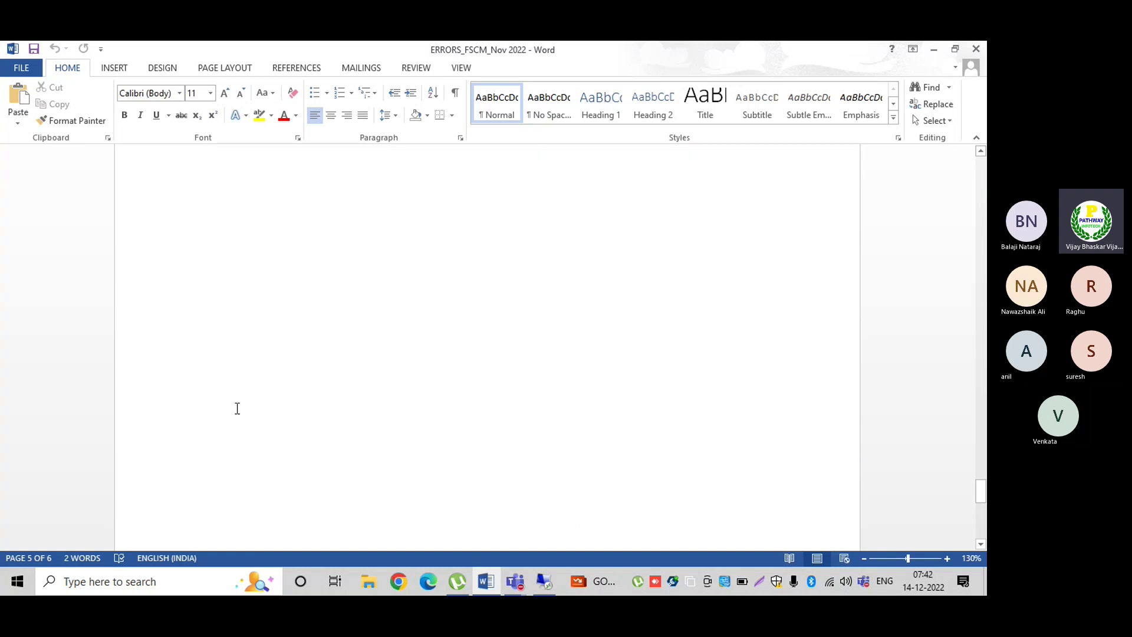
{"action": "left_click", "coordinate": [218, 300]}
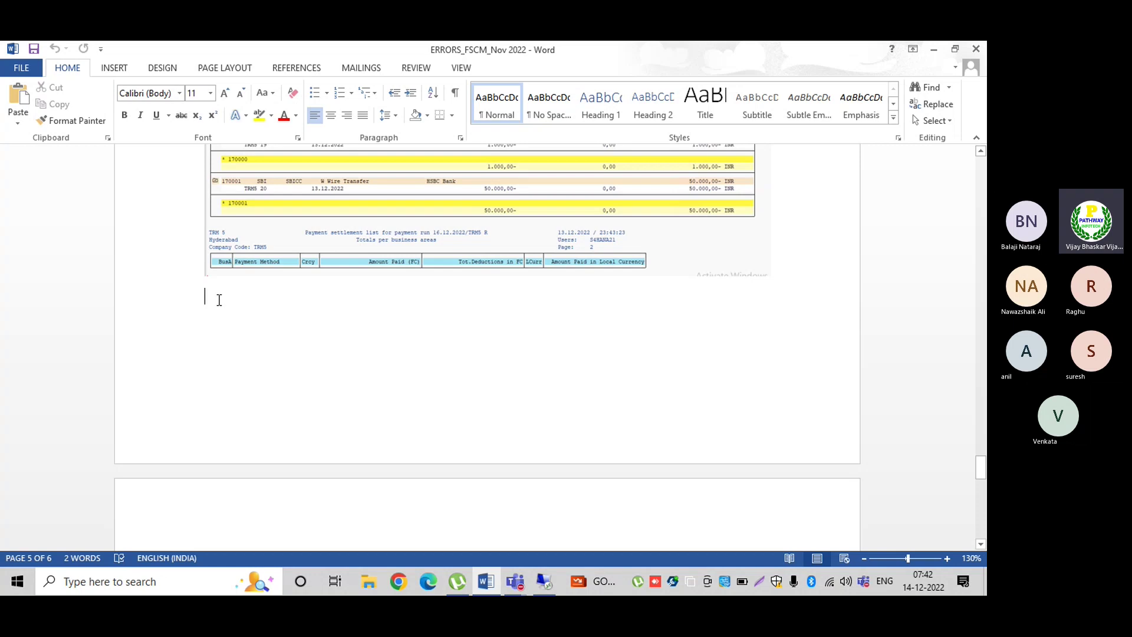
{"action": "key", "text": "Delete"}
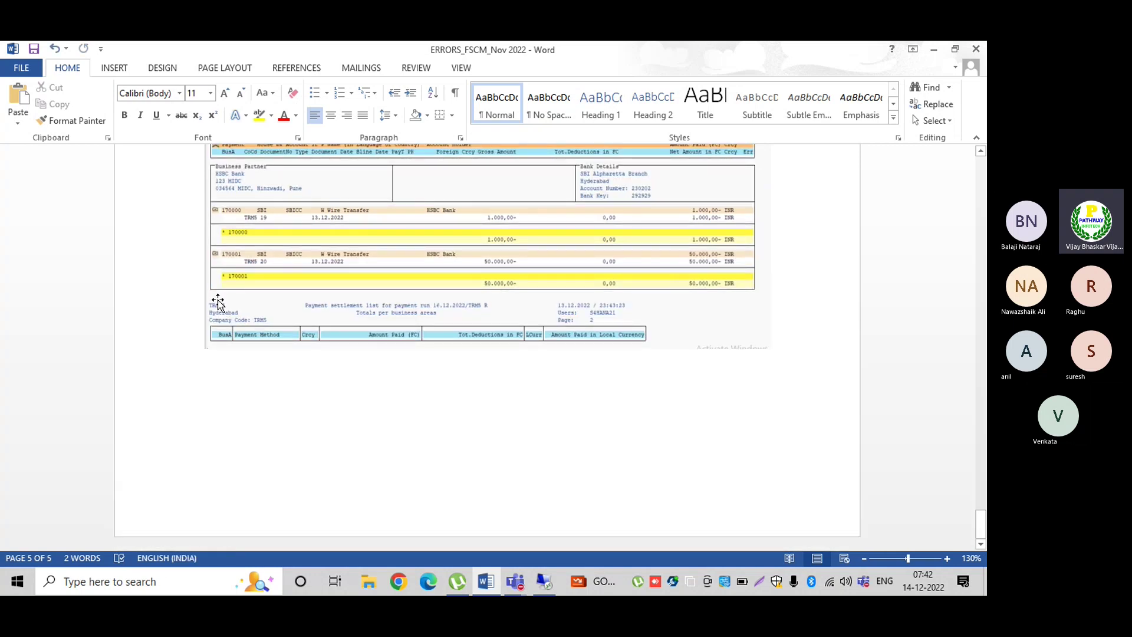
- Review the document from the first F111 error through the account determination, SBIBG bank account and counterparty payment details screenshots
{"action": "scroll", "coordinate": [403, 418], "scroll_direction": "up", "scroll_amount": 10}
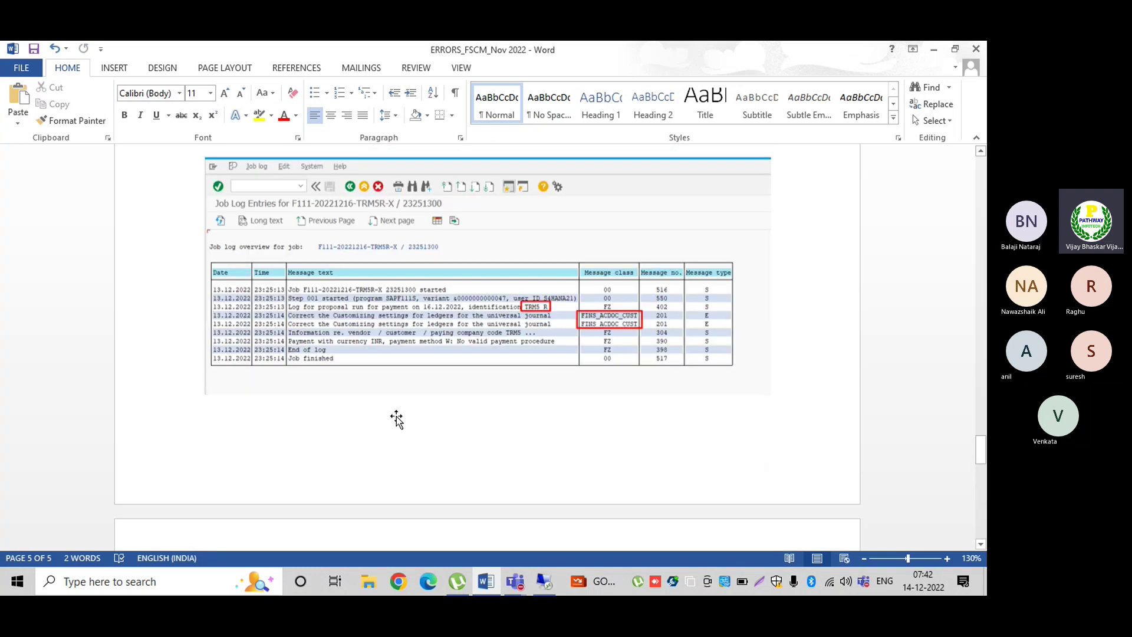
{"action": "scroll", "coordinate": [396, 418], "scroll_direction": "up", "scroll_amount": 15}
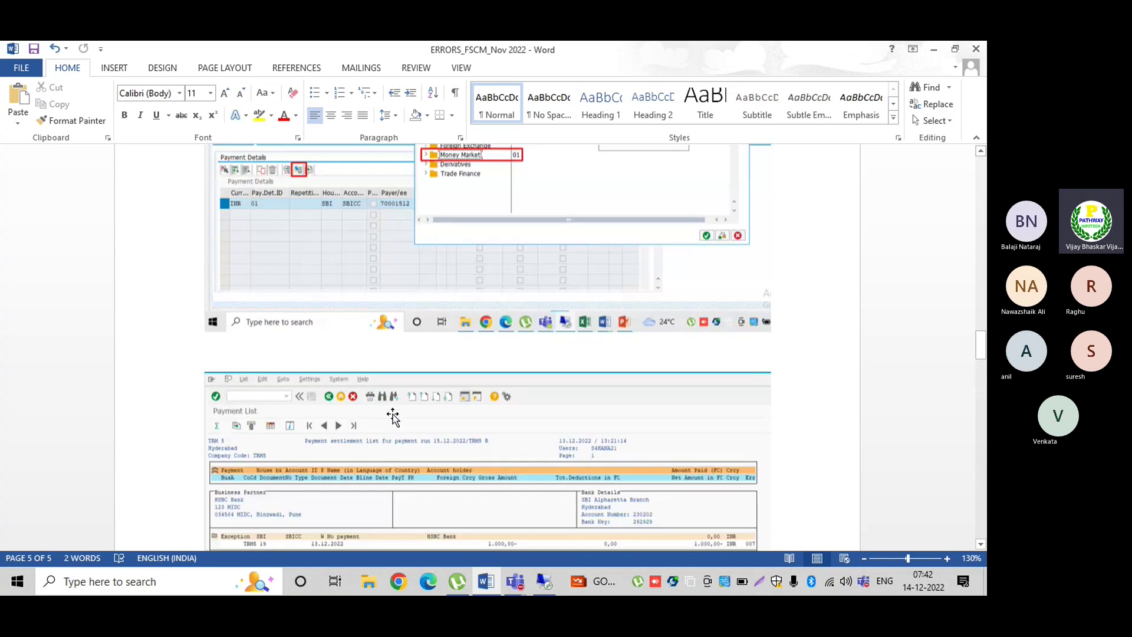
{"action": "scroll", "coordinate": [393, 414], "scroll_direction": "up", "scroll_amount": 15}
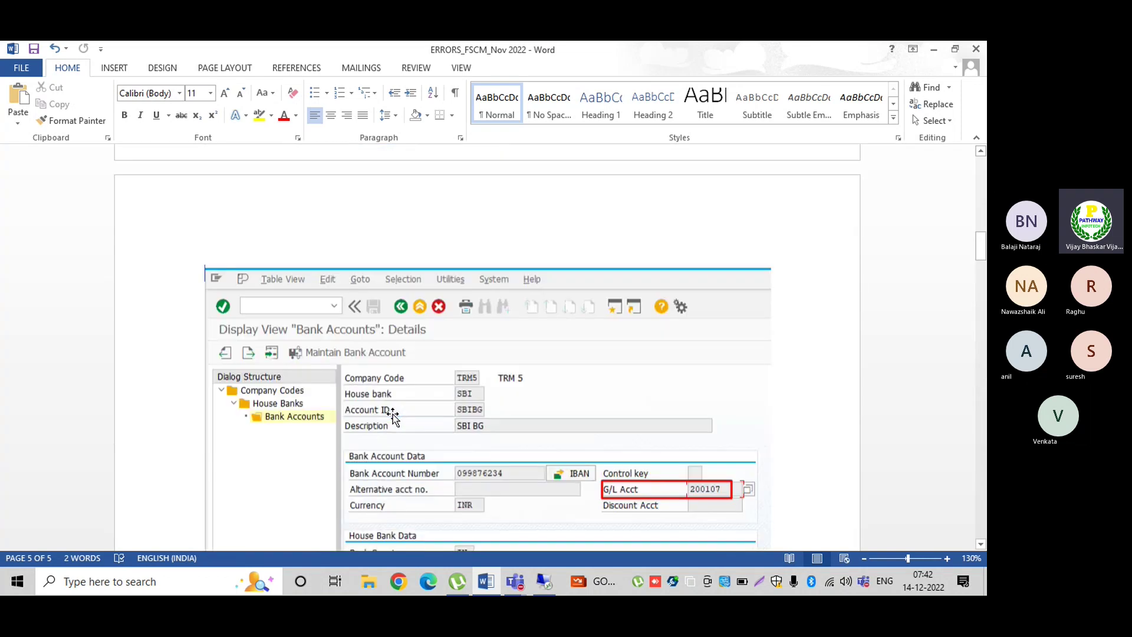
{"action": "scroll", "coordinate": [393, 414], "scroll_direction": "up", "scroll_amount": 15}
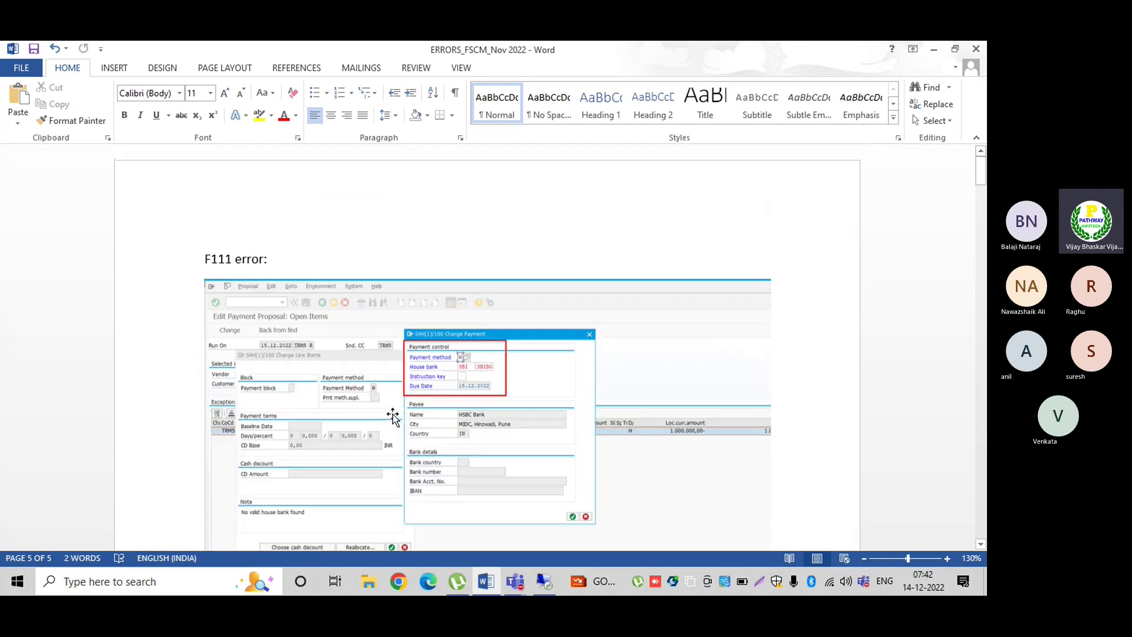
{"action": "scroll", "coordinate": [393, 414], "scroll_direction": "down", "scroll_amount": 3}
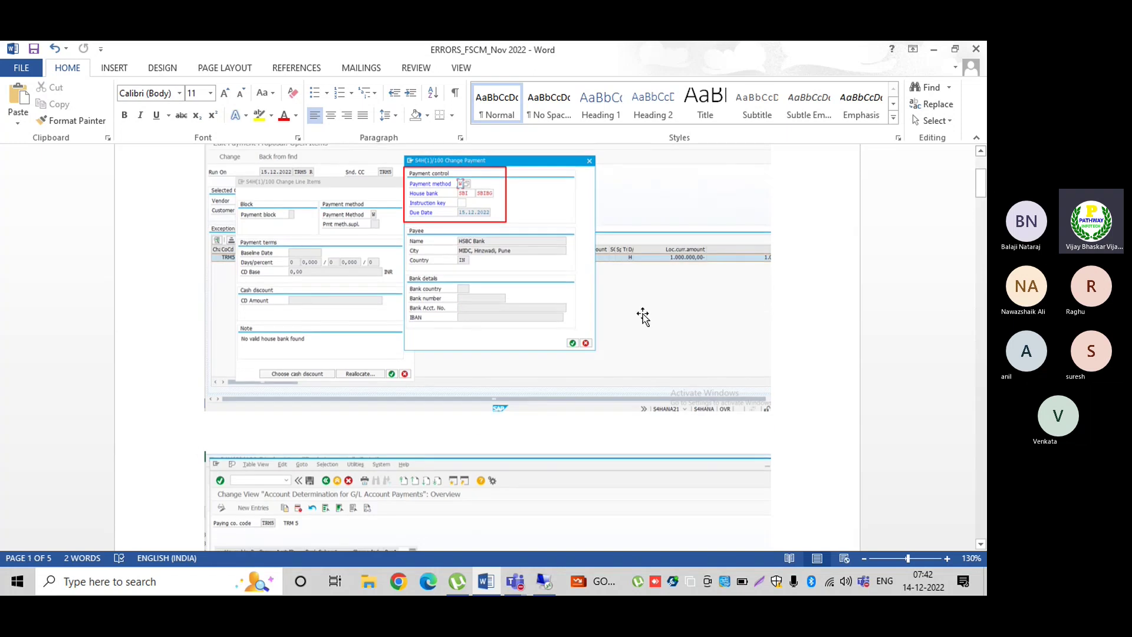
{"action": "scroll", "coordinate": [528, 323], "scroll_direction": "up", "scroll_amount": 3}
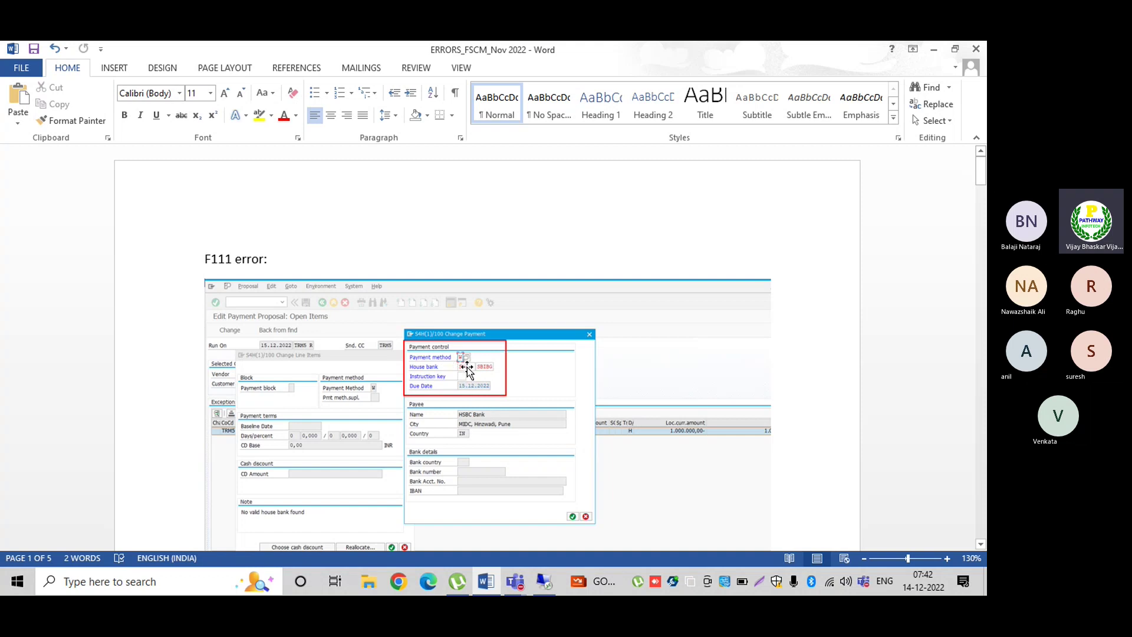
{"action": "scroll", "coordinate": [467, 384], "scroll_direction": "down", "scroll_amount": 15}
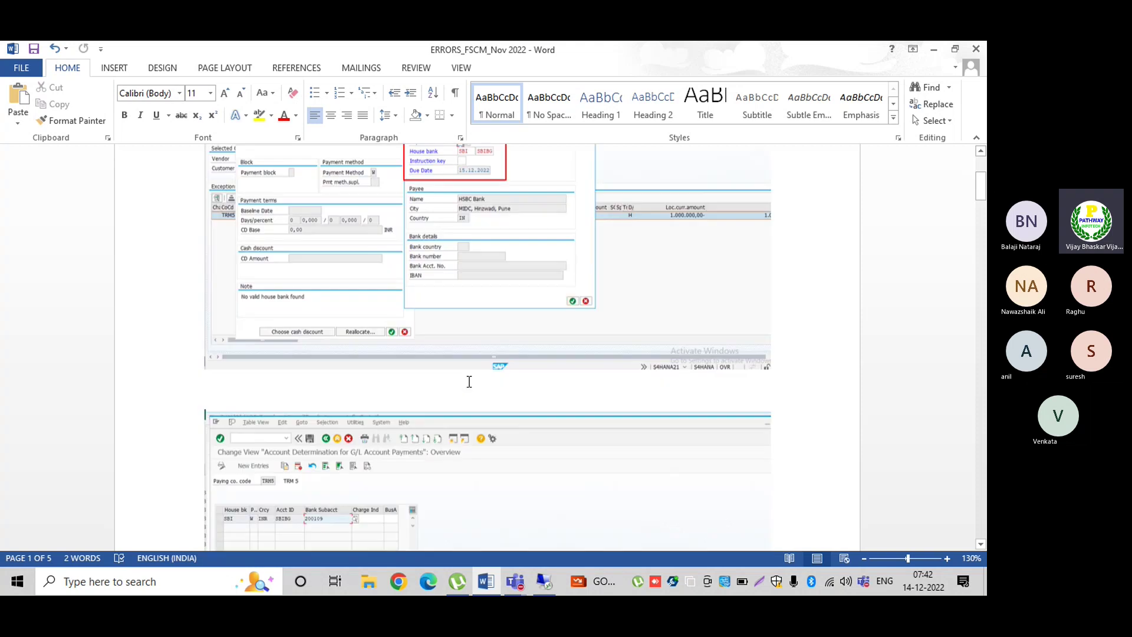
{"action": "scroll", "coordinate": [468, 383], "scroll_direction": "down", "scroll_amount": 15}
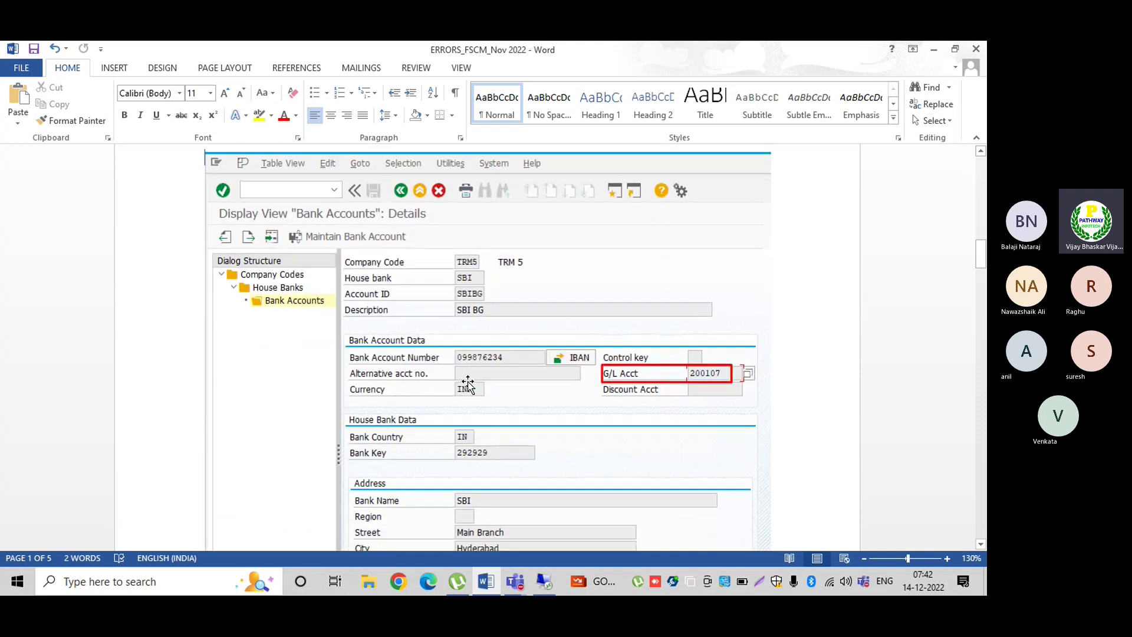
{"action": "scroll", "coordinate": [468, 383], "scroll_direction": "down", "scroll_amount": 10}
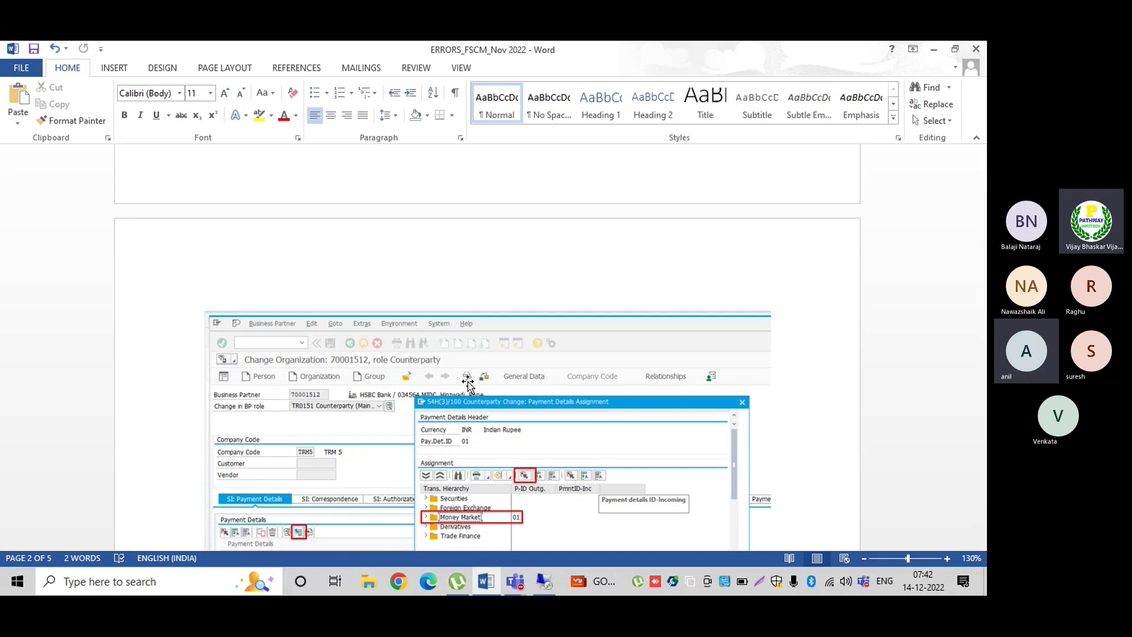
- Switch to the remote SAP session in full screen and bring up the HSBC Bank counterparty's INR payment details with ID 01
{"action": "left_click", "coordinate": [543, 581]}
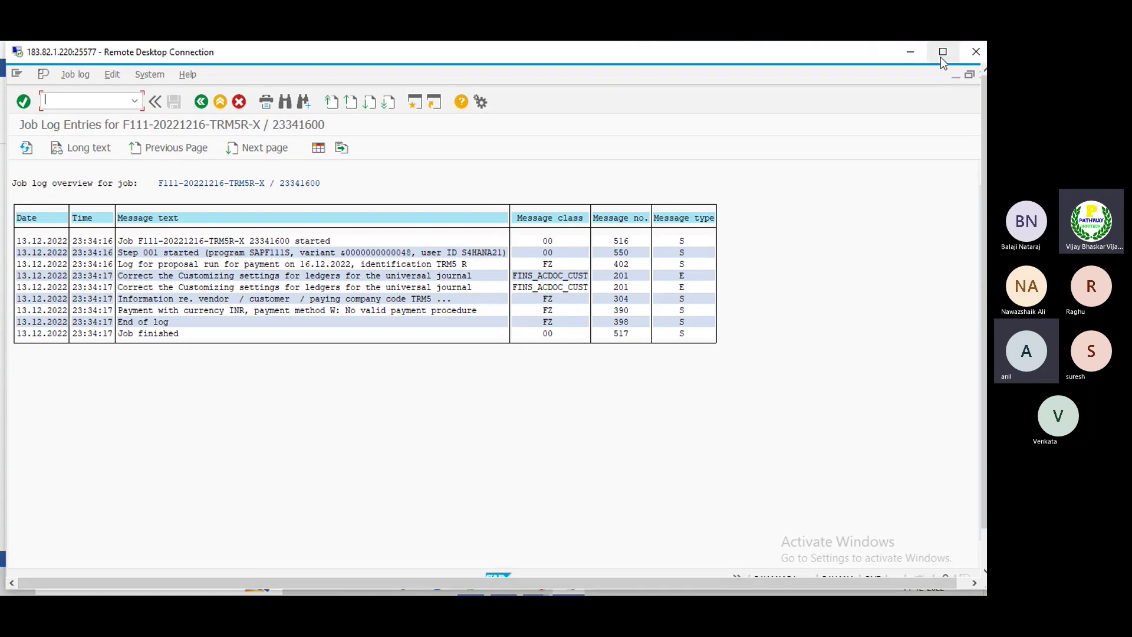
{"action": "left_click", "coordinate": [942, 50]}
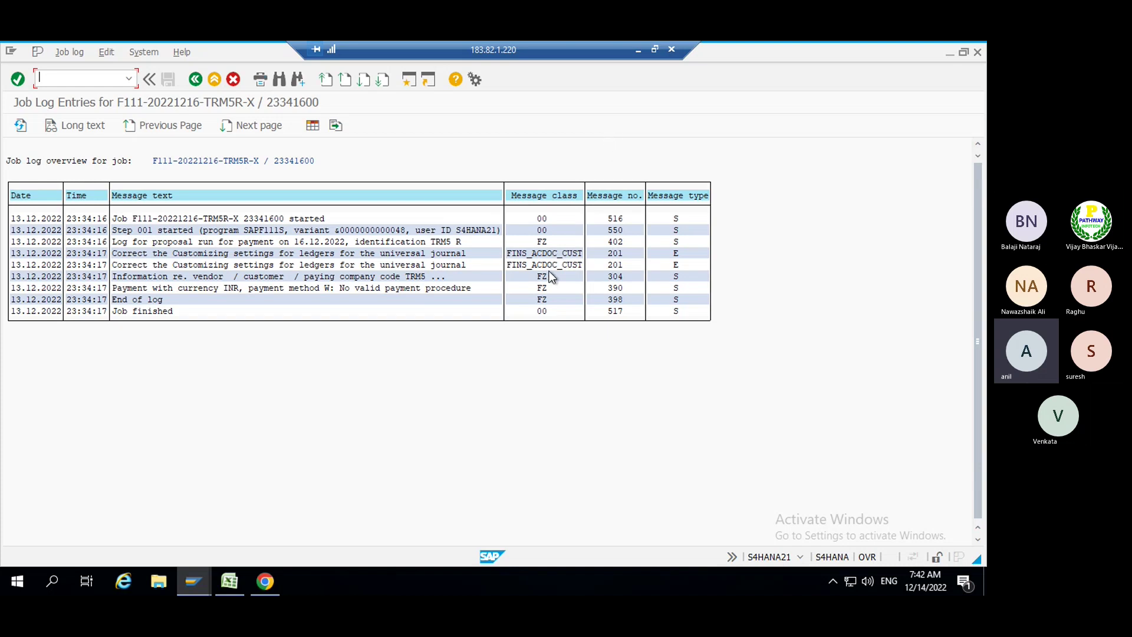
{"action": "key", "text": "alt+Tab"}
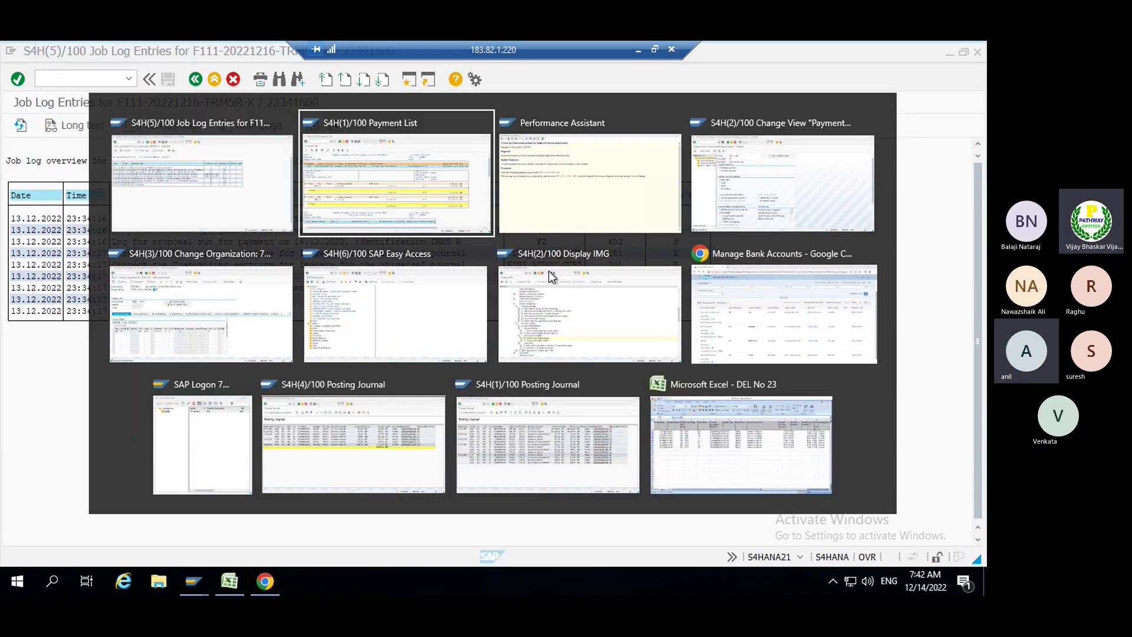
{"action": "key", "text": "alt+Tab"}
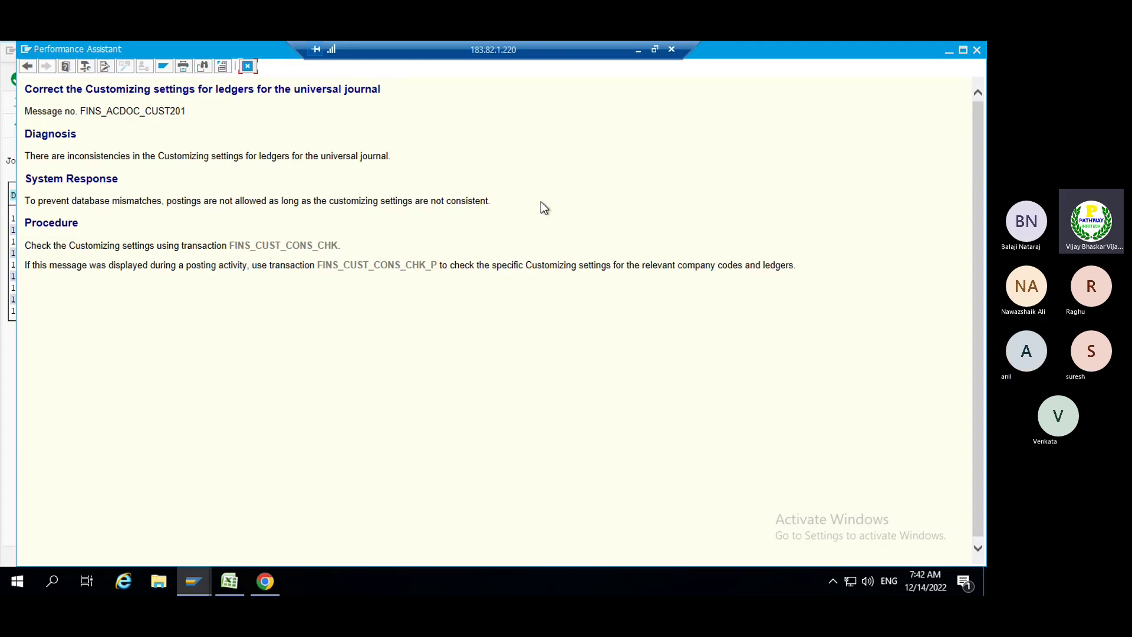
{"action": "key", "text": "alt+Tab"}
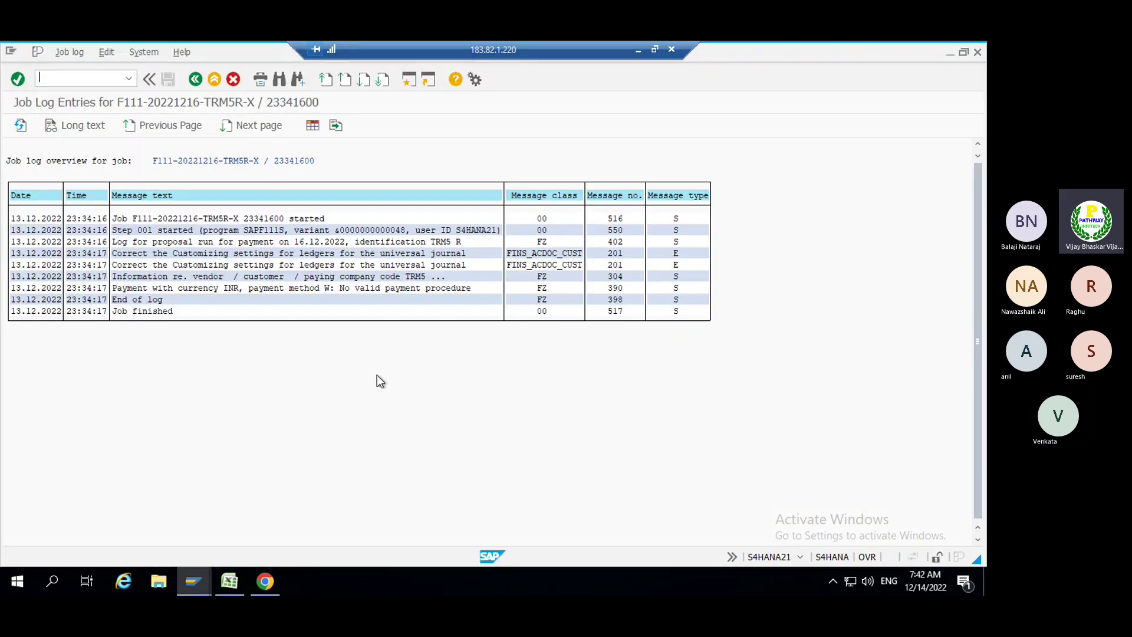
{"action": "key", "text": "alt+Tab"}
{"action": "key", "text": "alt+Tab"}
{"action": "key", "text": "alt+Tab"}
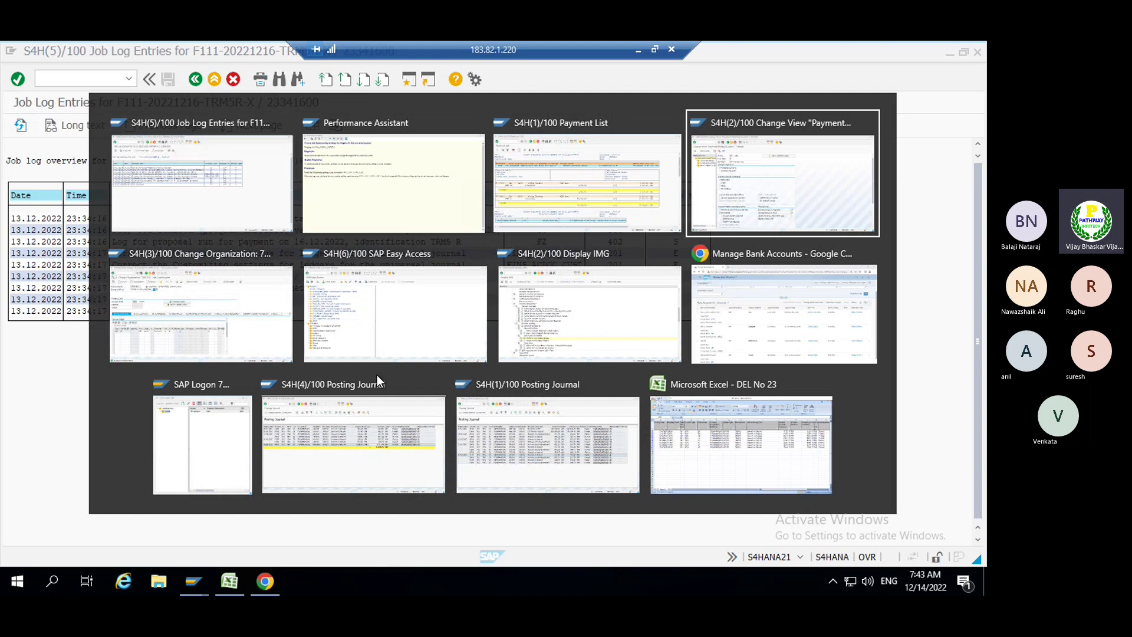
{"action": "key", "text": "alt+Tab"}
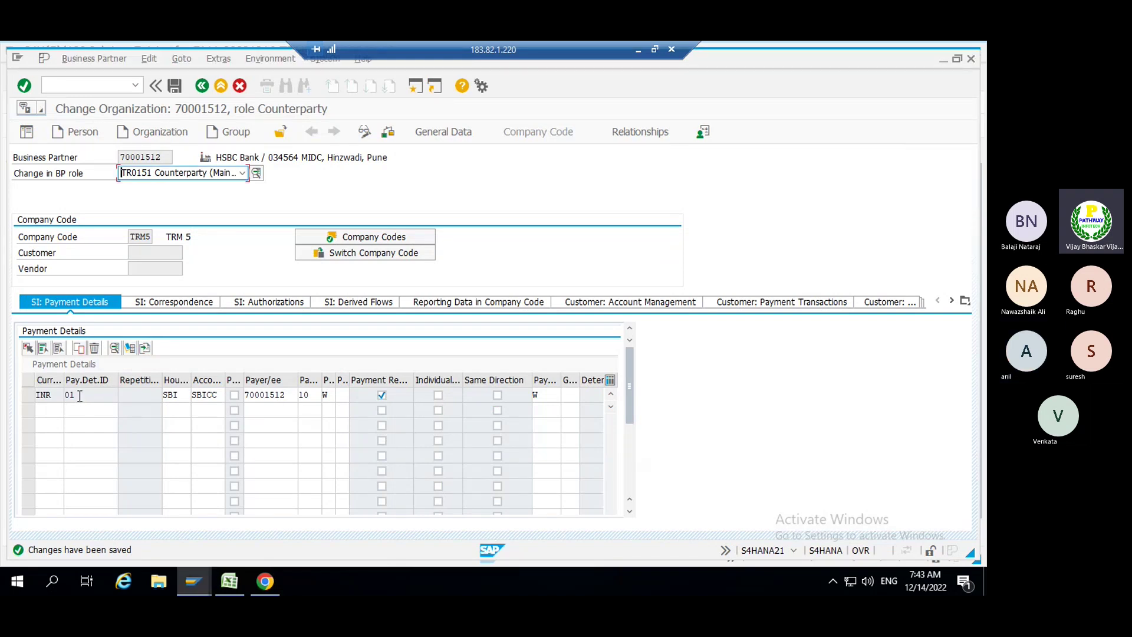
{"action": "left_click", "coordinate": [79, 396]}
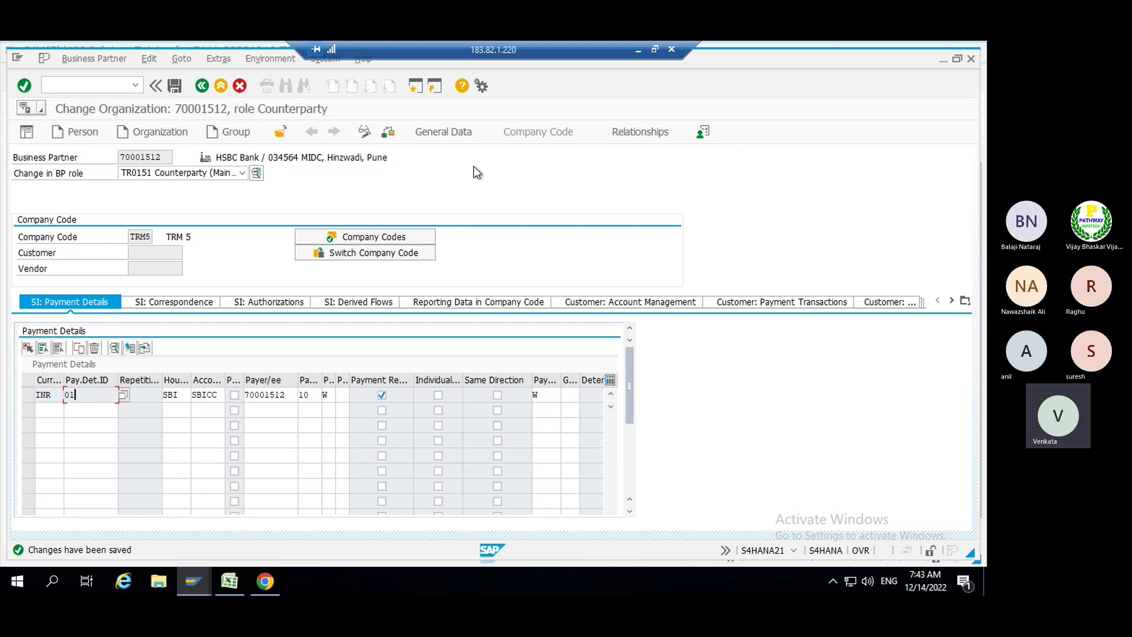
- Return to the Word document and examine the screenshot assigning payment details ID 01 to Money Market
{"action": "left_click", "coordinate": [638, 50]}
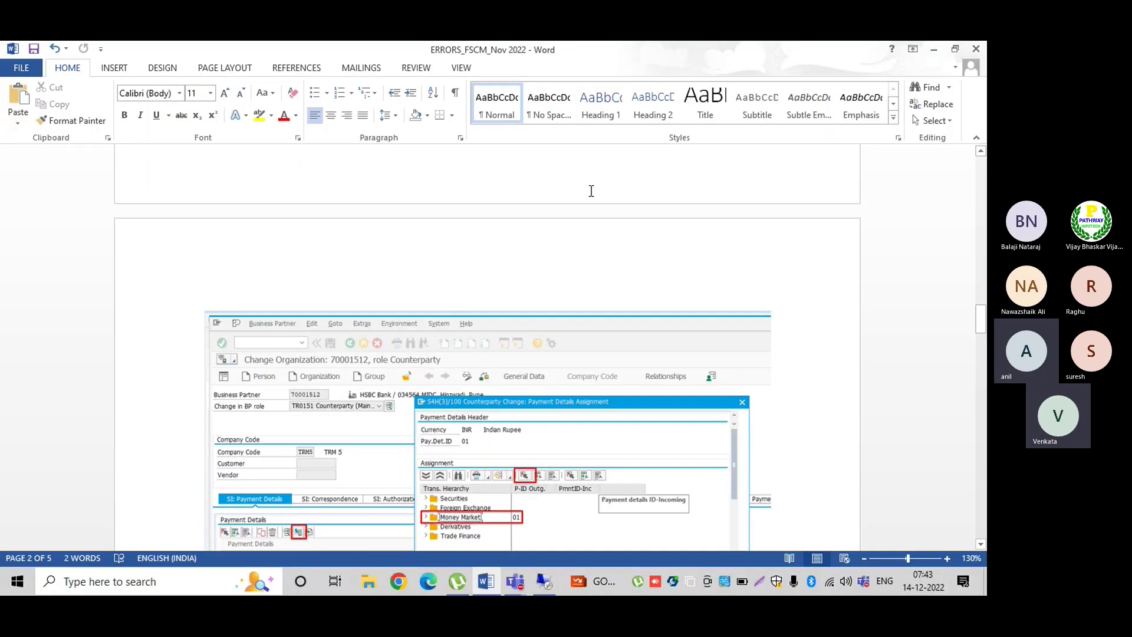
{"action": "scroll", "coordinate": [440, 368], "scroll_direction": "down", "scroll_amount": 3}
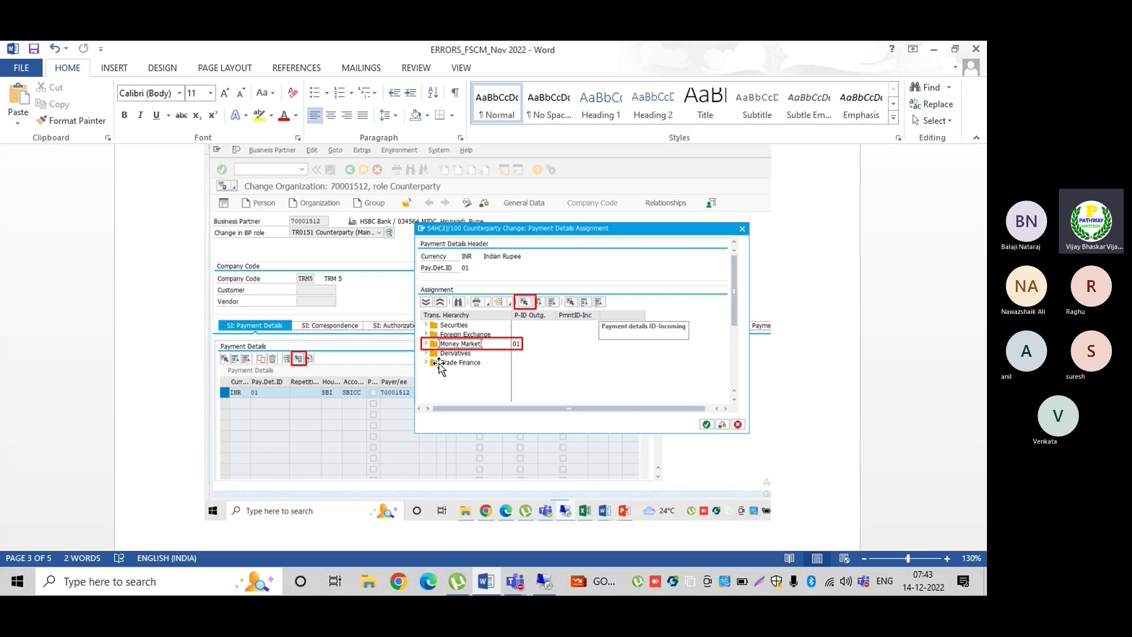
{"action": "scroll", "coordinate": [438, 363], "scroll_direction": "down", "scroll_amount": 3}
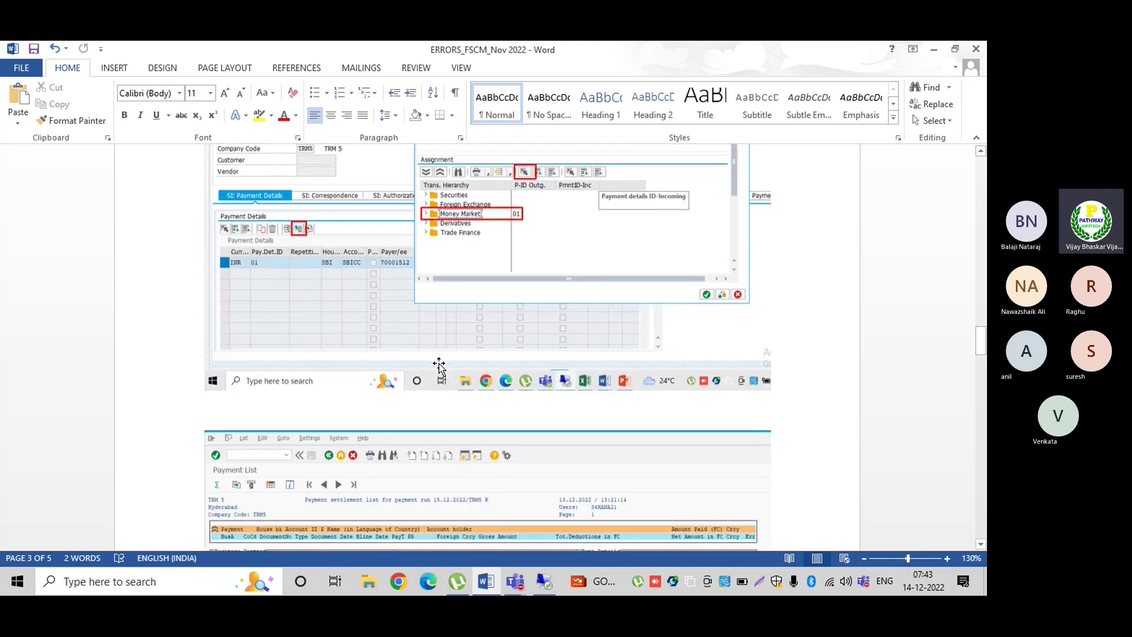
- Review the remaining screenshots from the payment list exception through the ledger errors and job log to the completed payment run
{"action": "scroll", "coordinate": [439, 364], "scroll_direction": "down", "scroll_amount": 4}
{"action": "scroll", "coordinate": [439, 365], "scroll_direction": "down", "scroll_amount": 4}
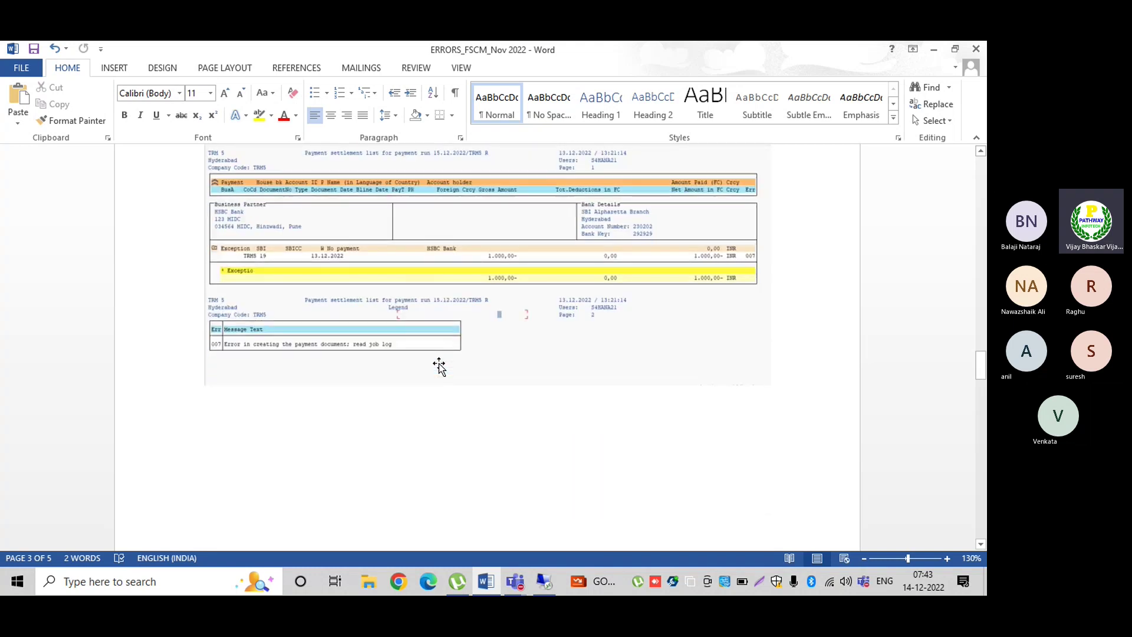
{"action": "scroll", "coordinate": [438, 365], "scroll_direction": "down", "scroll_amount": 6}
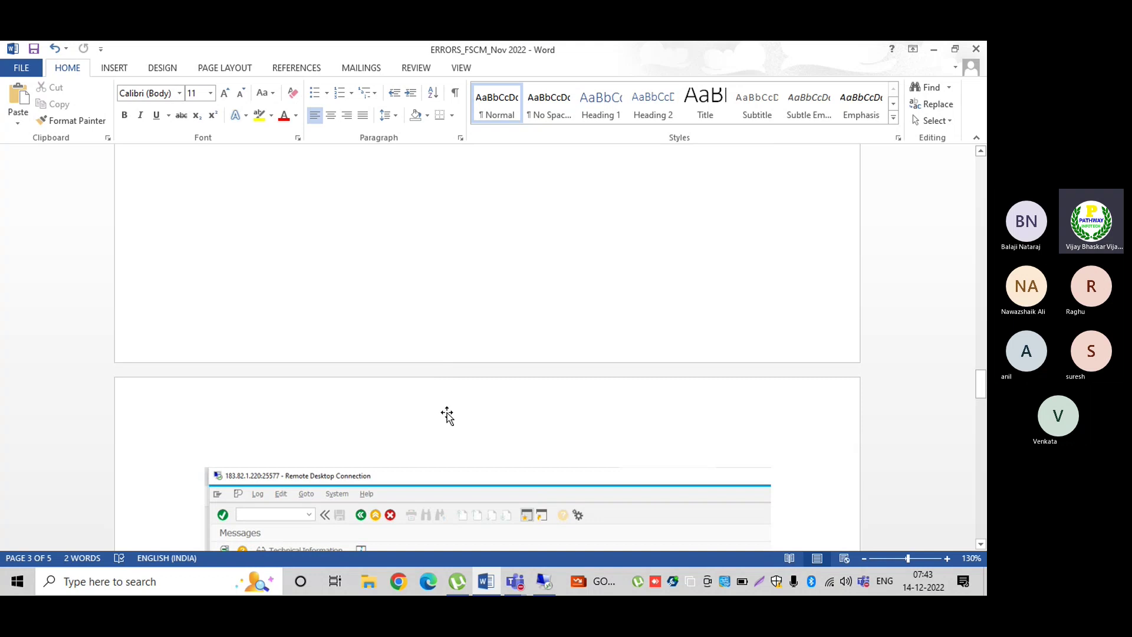
{"action": "scroll", "coordinate": [447, 412], "scroll_direction": "down", "scroll_amount": 12}
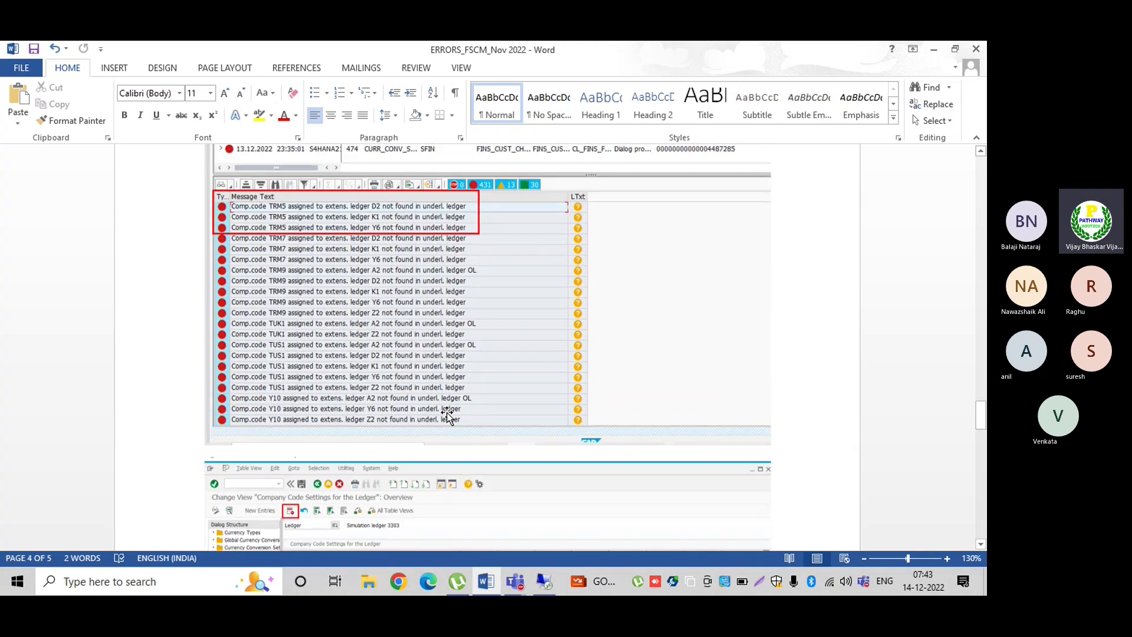
{"action": "scroll", "coordinate": [447, 413], "scroll_direction": "down", "scroll_amount": 10}
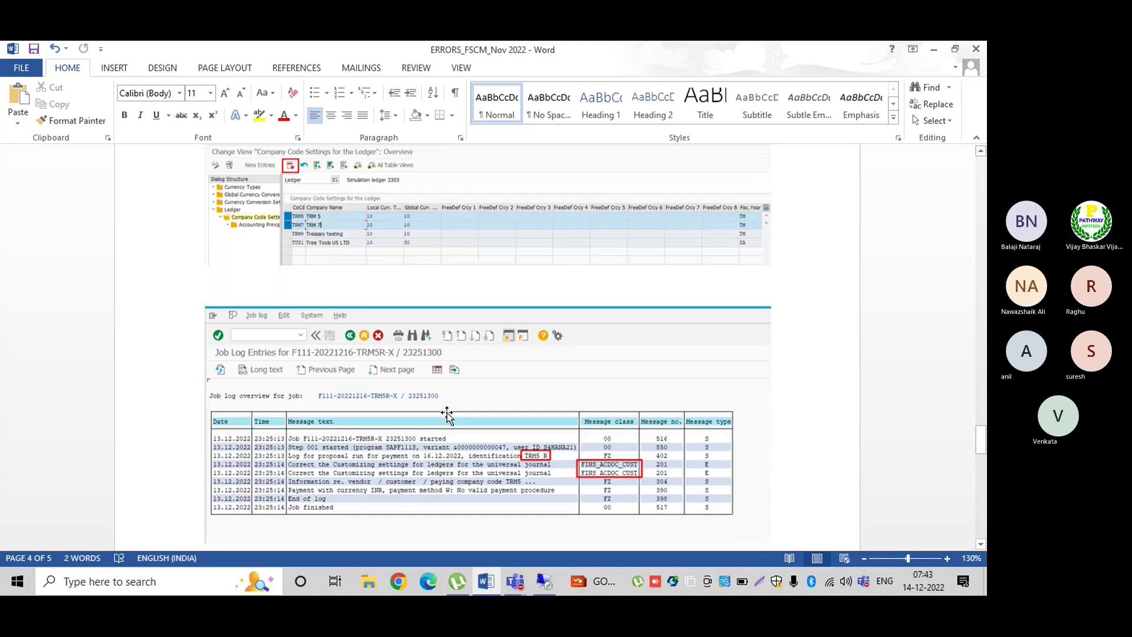
{"action": "scroll", "coordinate": [519, 424], "scroll_direction": "down", "scroll_amount": 10}
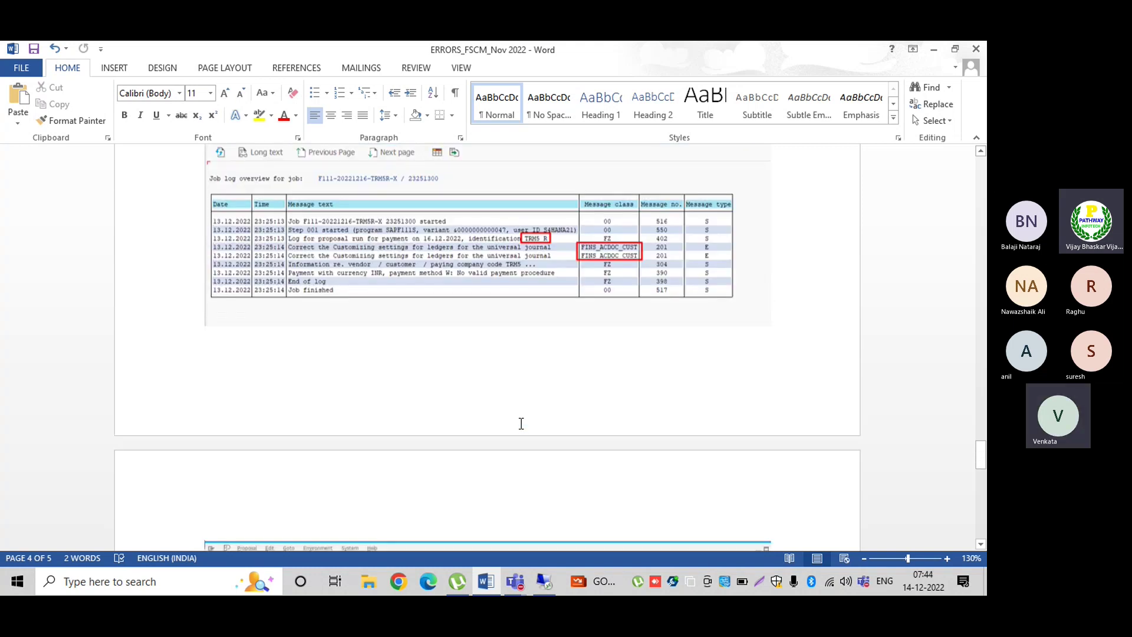
{"action": "scroll", "coordinate": [520, 425], "scroll_direction": "down", "scroll_amount": 4}
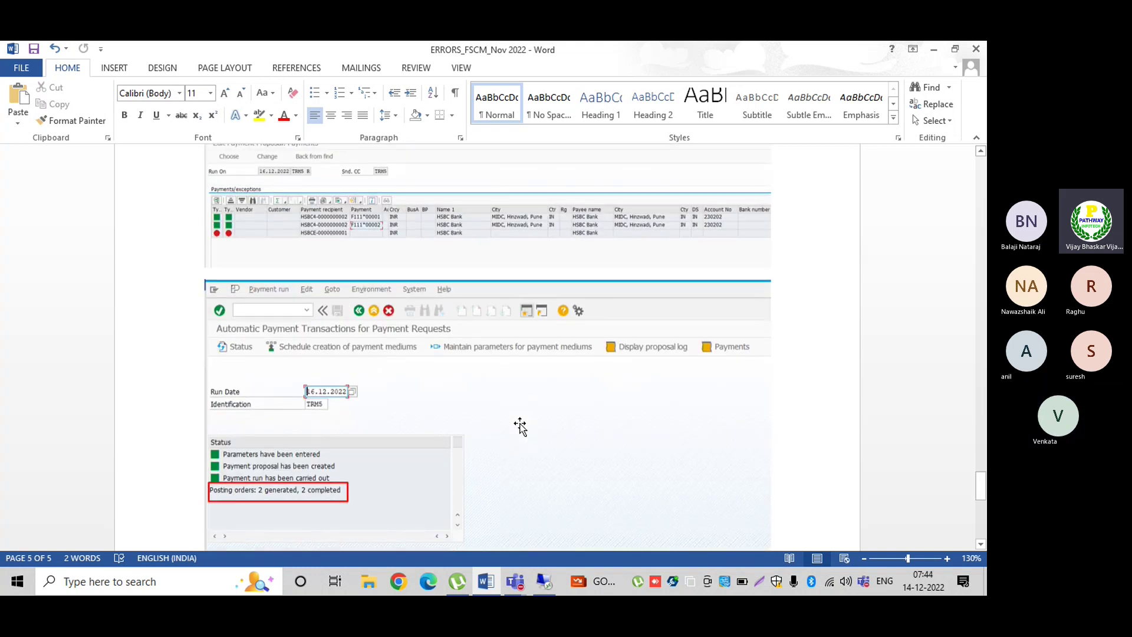
{"action": "scroll", "coordinate": [519, 425], "scroll_direction": "down", "scroll_amount": 10}
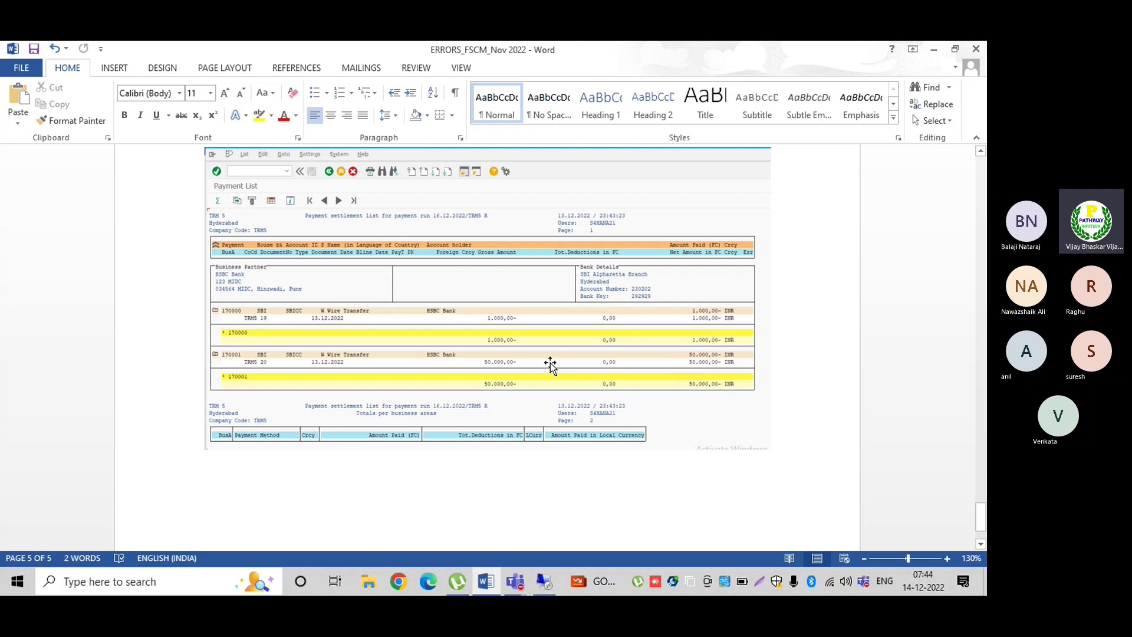
- Go back through the job log and ledger error screenshots to the Money Market payment details assignment
{"action": "scroll", "coordinate": [550, 362], "scroll_direction": "up", "scroll_amount": 3}
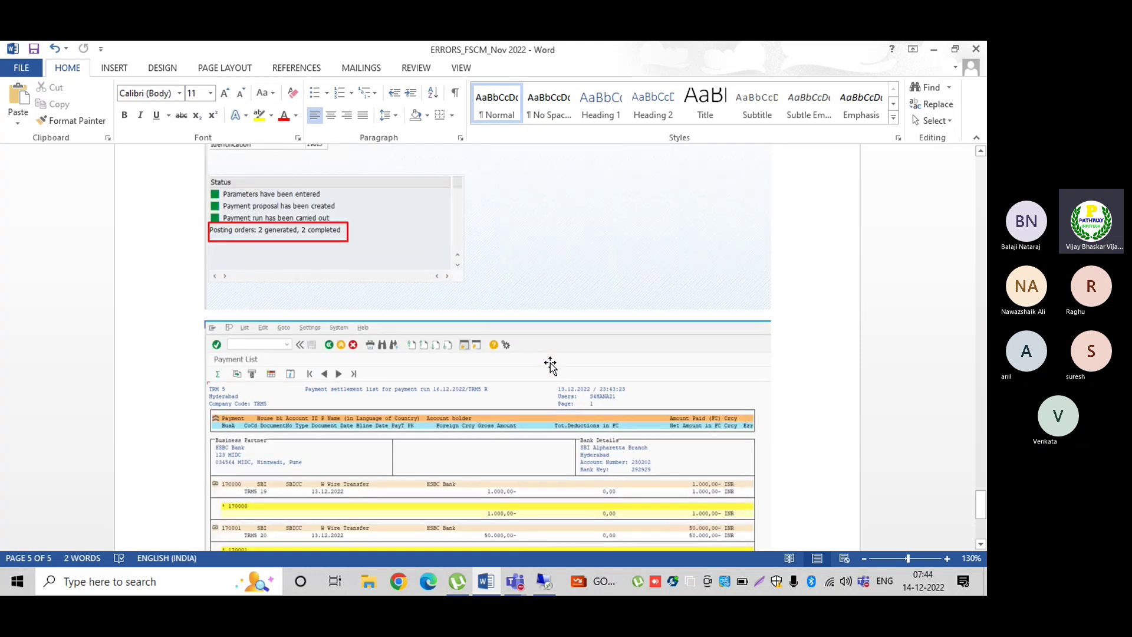
{"action": "scroll", "coordinate": [549, 365], "scroll_direction": "up", "scroll_amount": 15}
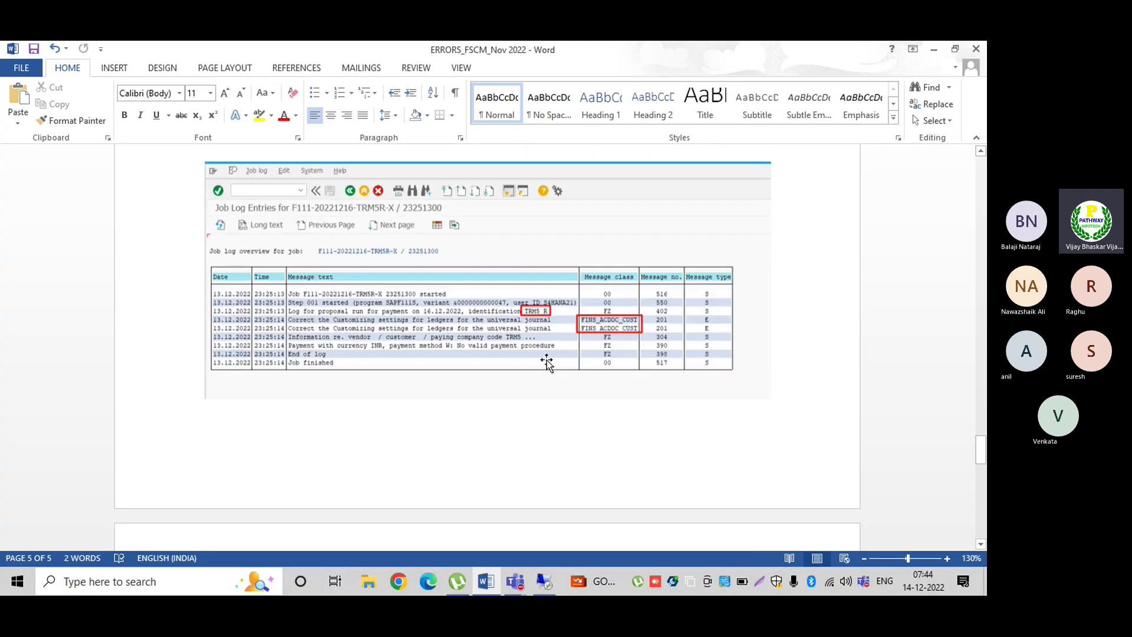
{"action": "scroll", "coordinate": [546, 363], "scroll_direction": "up", "scroll_amount": 8}
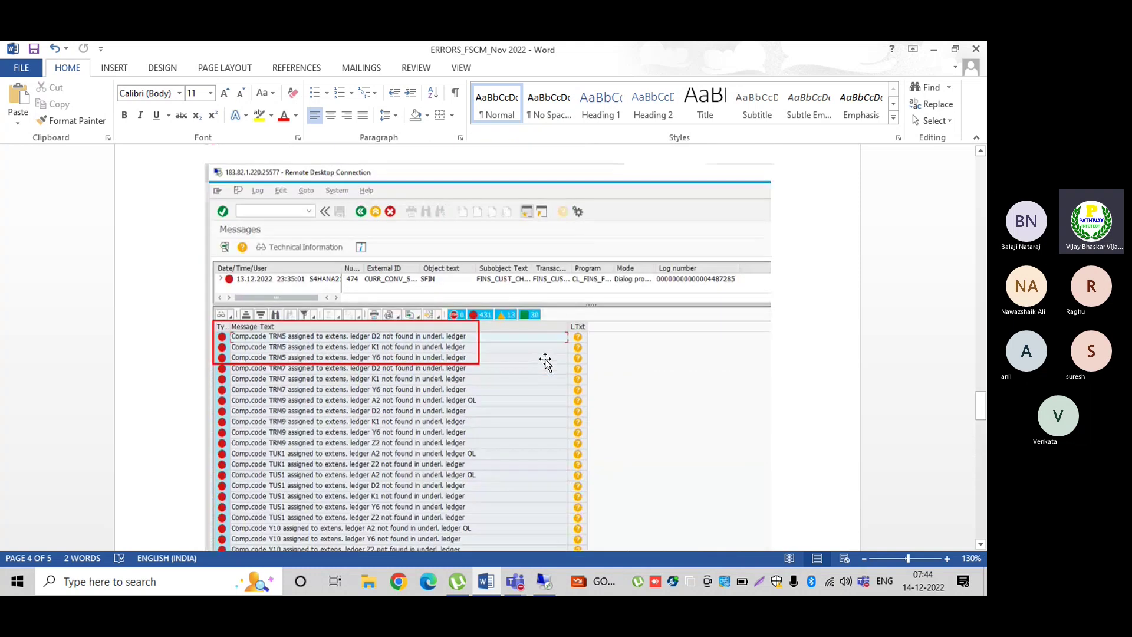
{"action": "scroll", "coordinate": [545, 363], "scroll_direction": "up", "scroll_amount": 10}
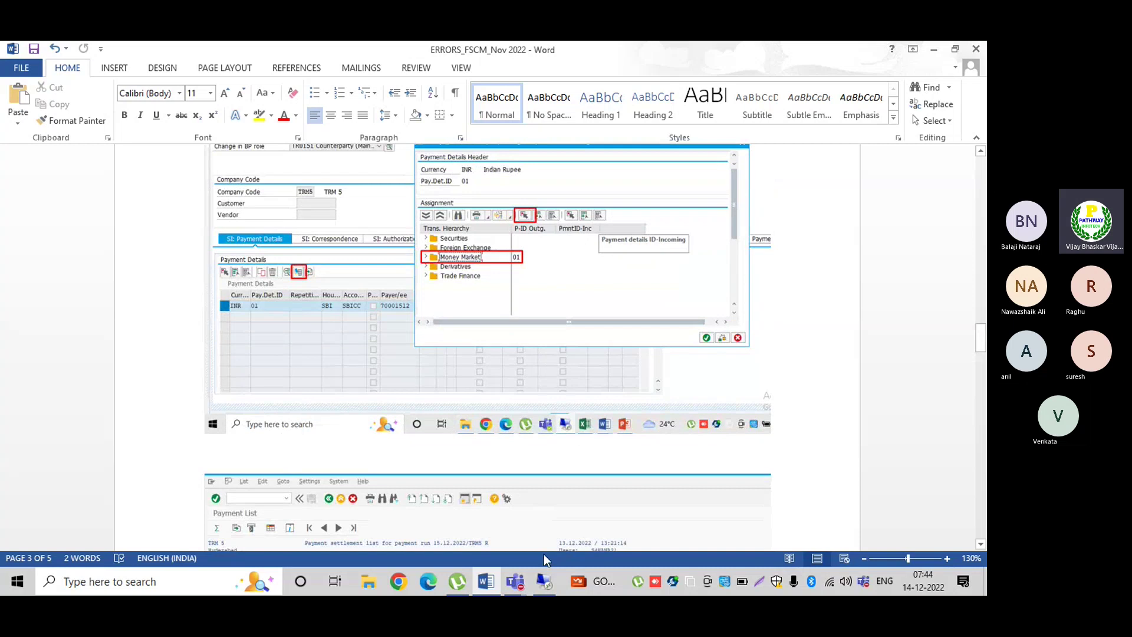
- Switch to the remote SAP session, reduce it from full screen to a window, and return to the Word document
{"action": "left_click", "coordinate": [540, 578]}
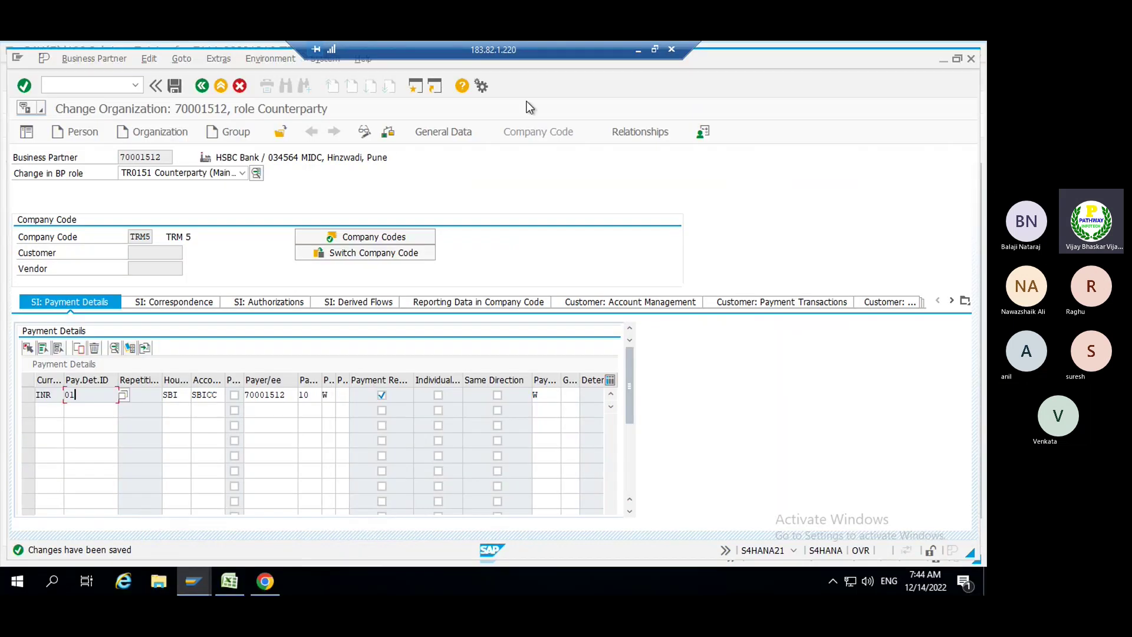
{"action": "left_click", "coordinate": [958, 61]}
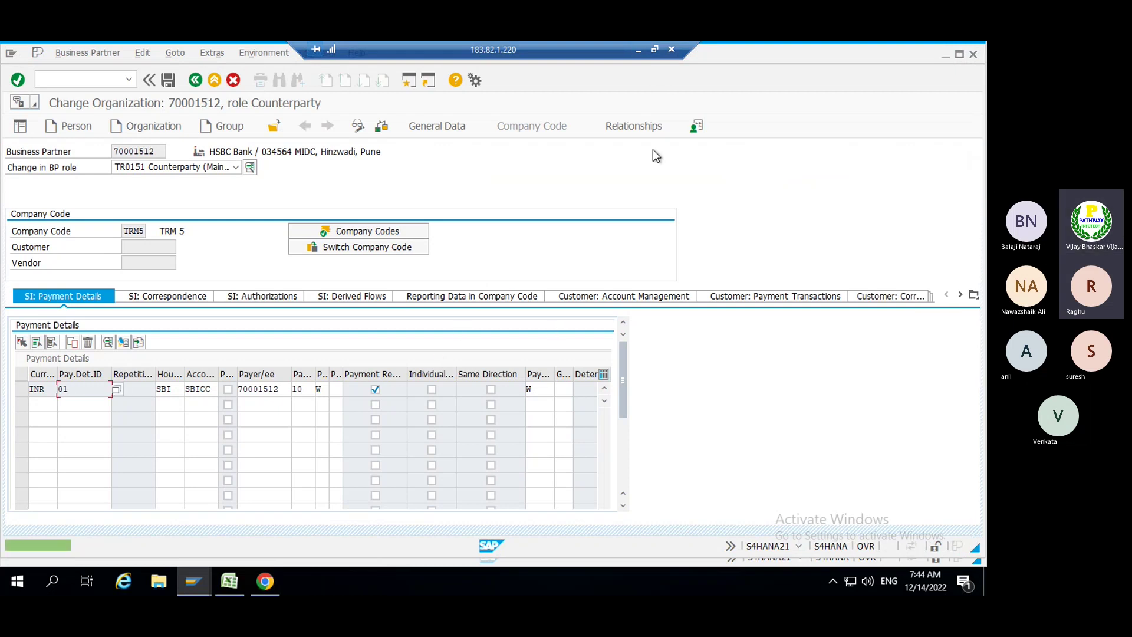
{"action": "left_click", "coordinate": [654, 49]}
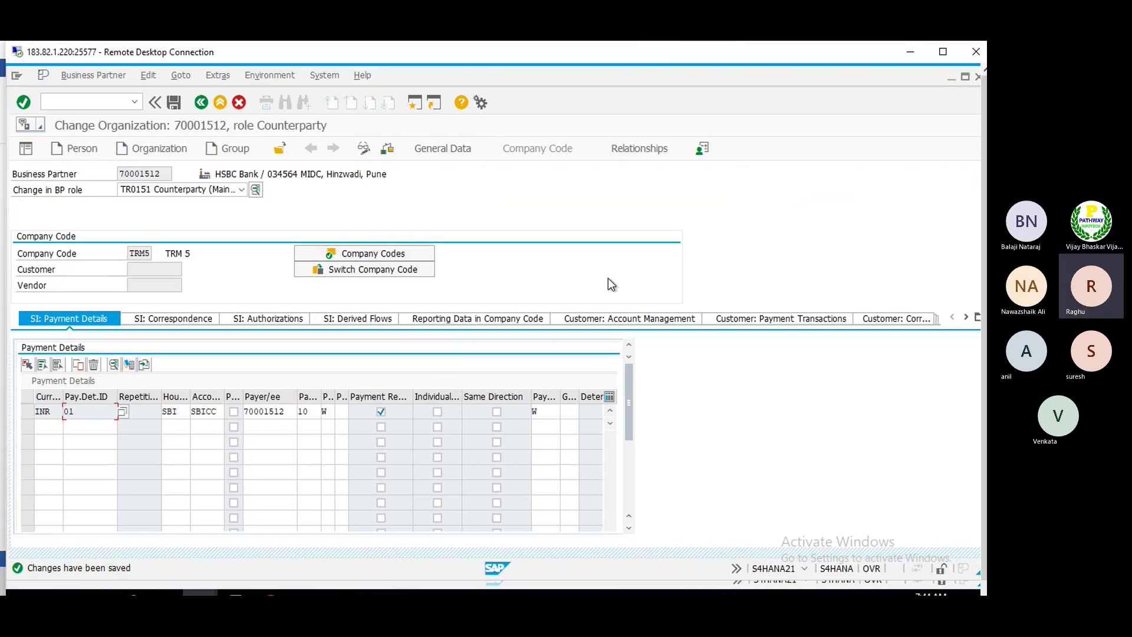
{"action": "key", "text": "alt+Tab"}
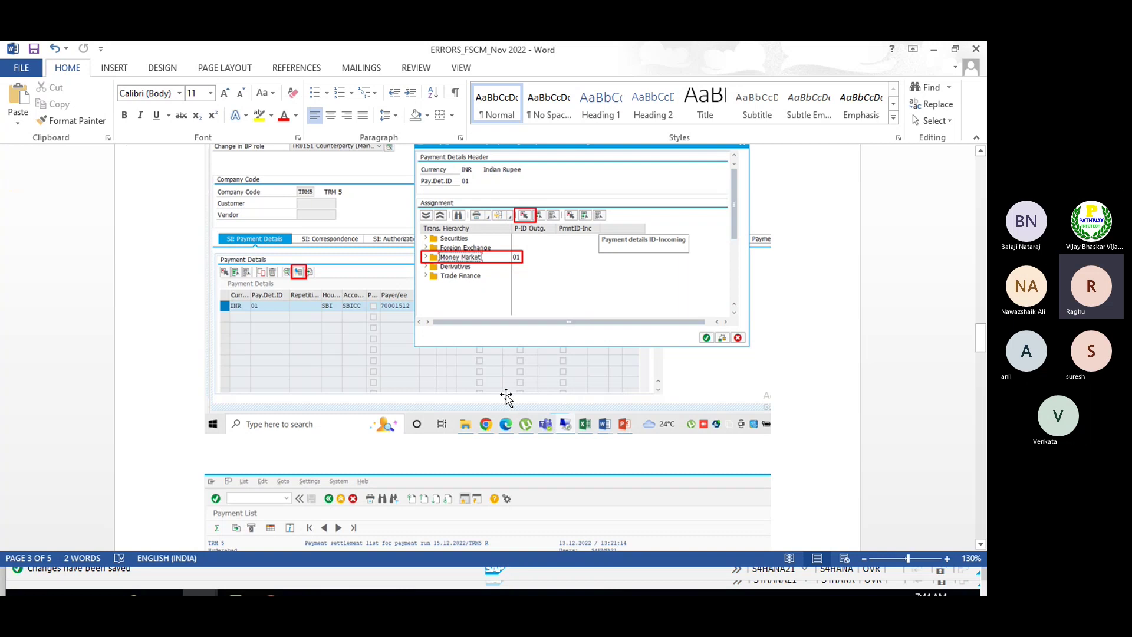
- Examine the SBIBG bank account and the account determination for G/L account payments screenshots in the document
{"action": "scroll", "coordinate": [505, 397], "scroll_direction": "up", "scroll_amount": 15}
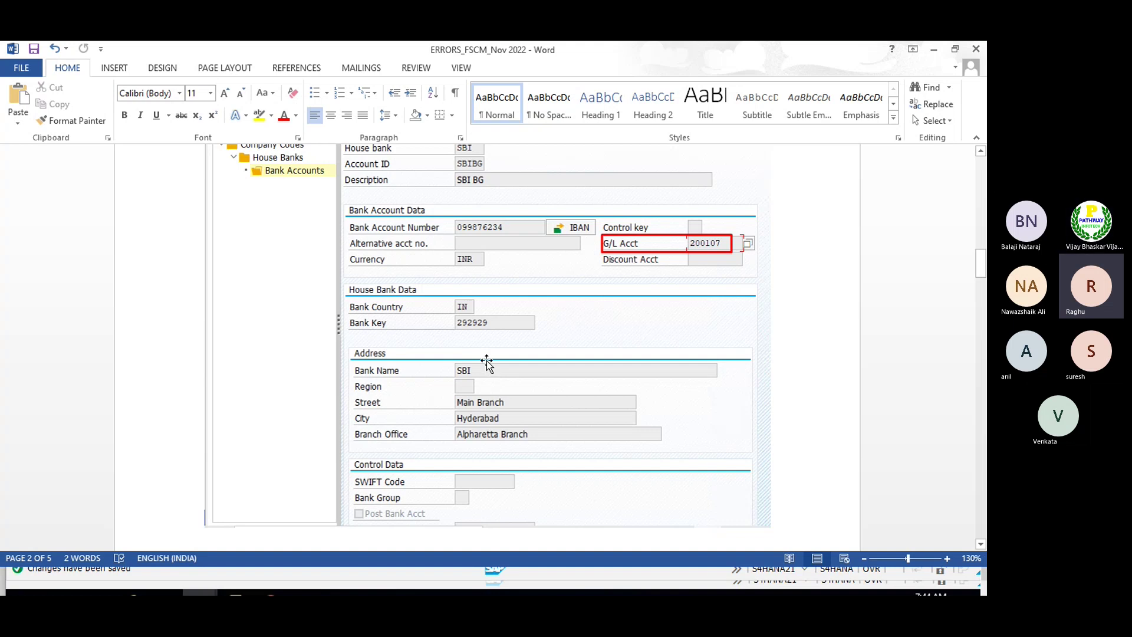
{"action": "scroll", "coordinate": [489, 363], "scroll_direction": "up", "scroll_amount": 8}
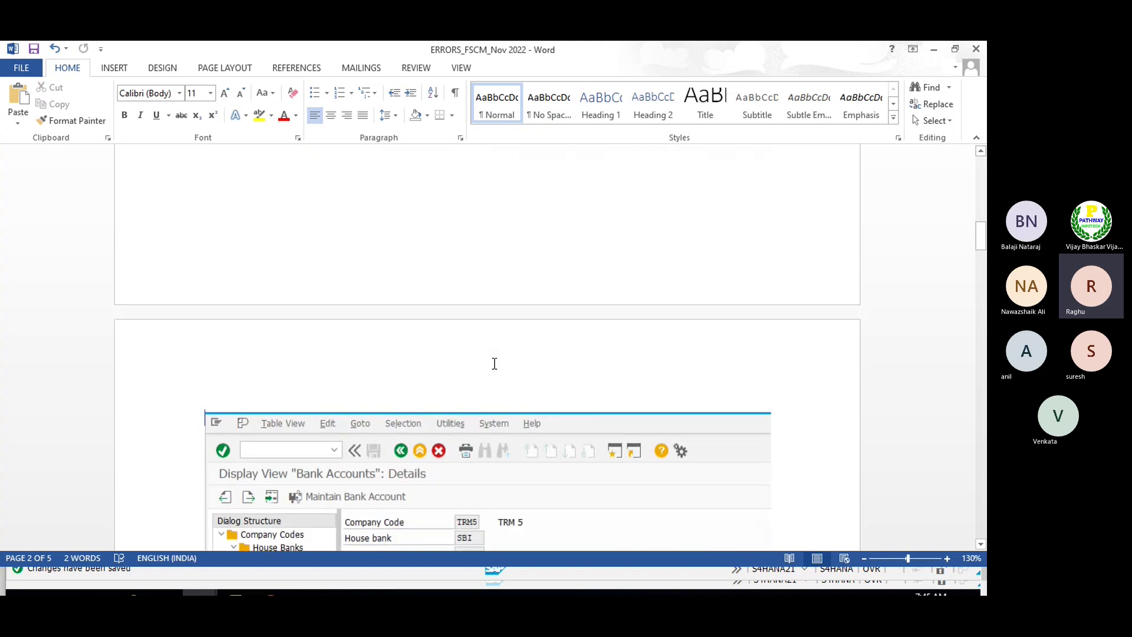
{"action": "scroll", "coordinate": [492, 366], "scroll_direction": "up", "scroll_amount": 8}
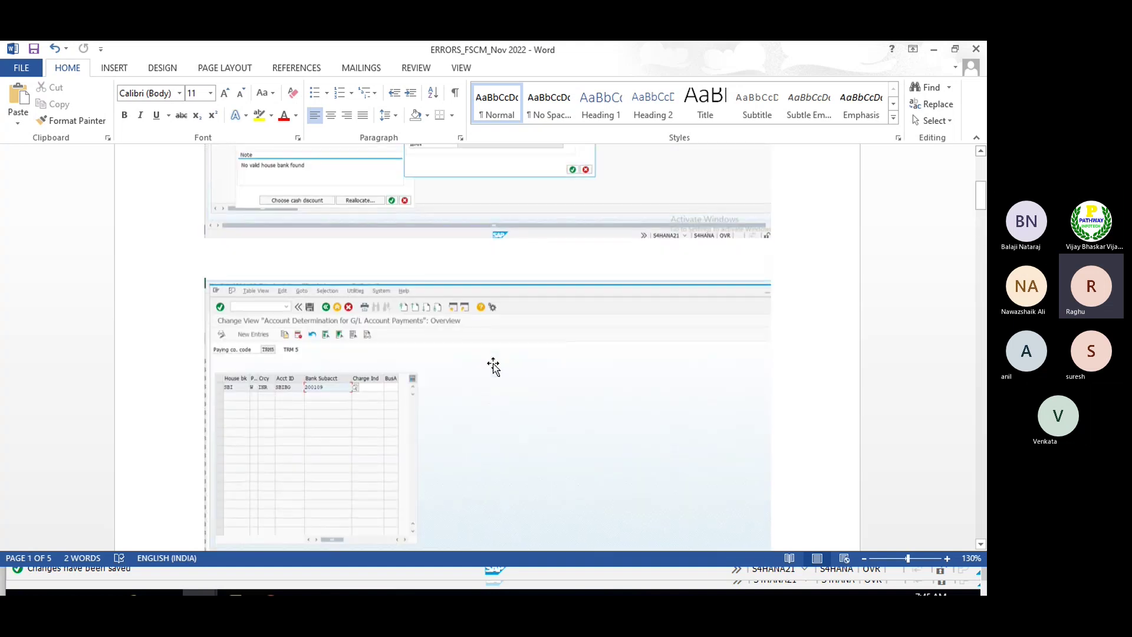
{"action": "scroll", "coordinate": [494, 365], "scroll_direction": "up", "scroll_amount": 2}
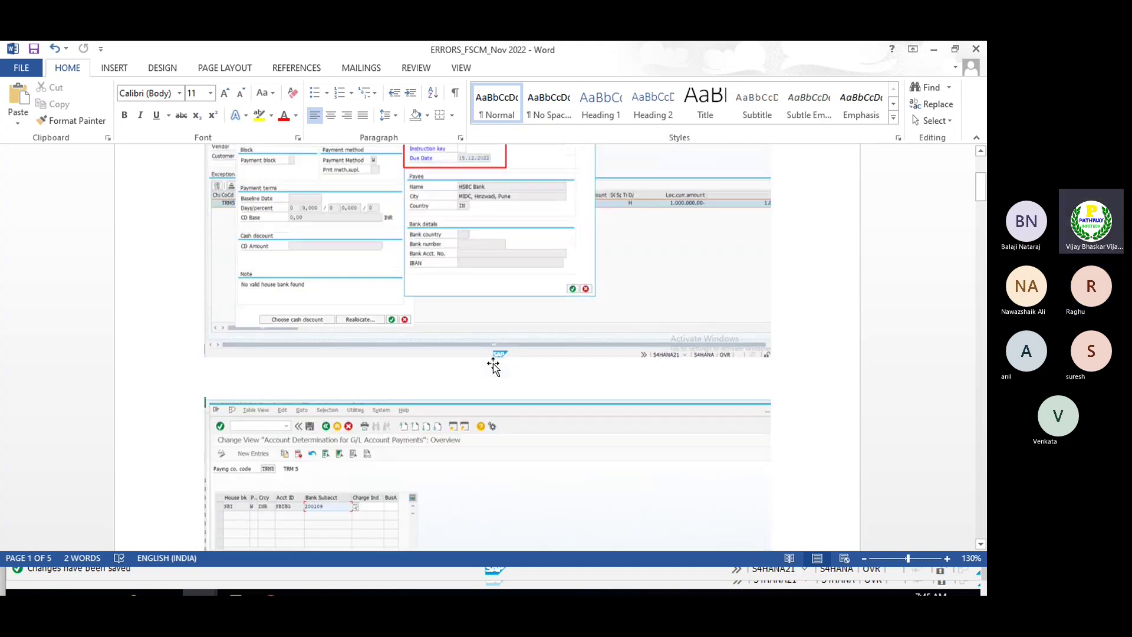
{"action": "scroll", "coordinate": [489, 364], "scroll_direction": "down", "scroll_amount": 4}
{"action": "scroll", "coordinate": [486, 361], "scroll_direction": "down", "scroll_amount": 1}
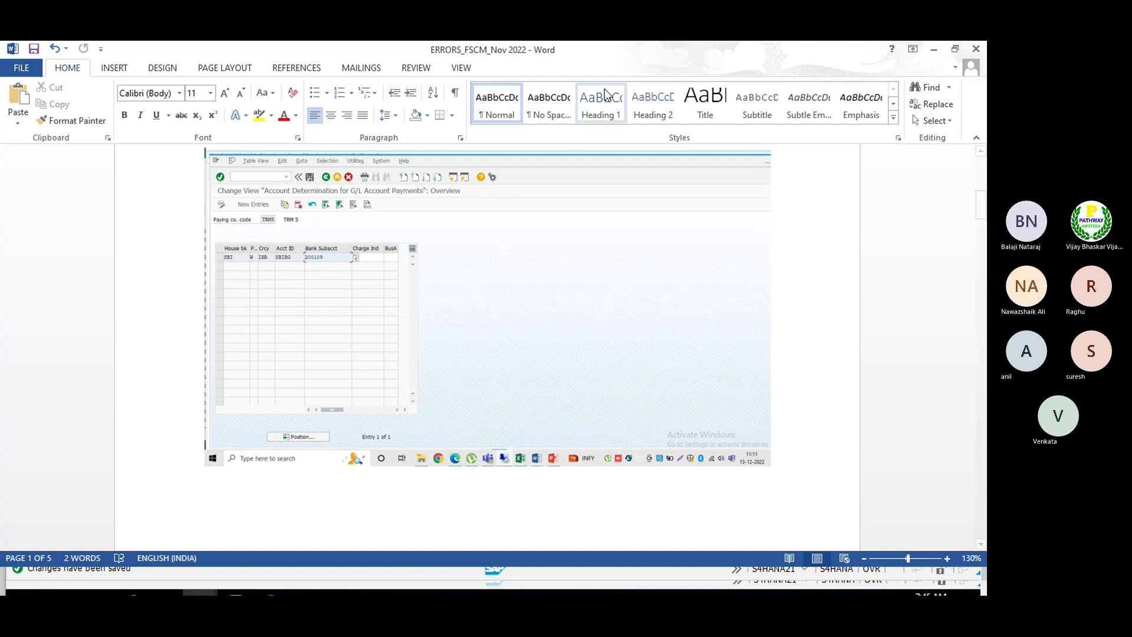
- Switch to the remote SAP session in full screen and maximize the HSBC Bank counterparty window
{"action": "key", "text": "alt+Tab"}
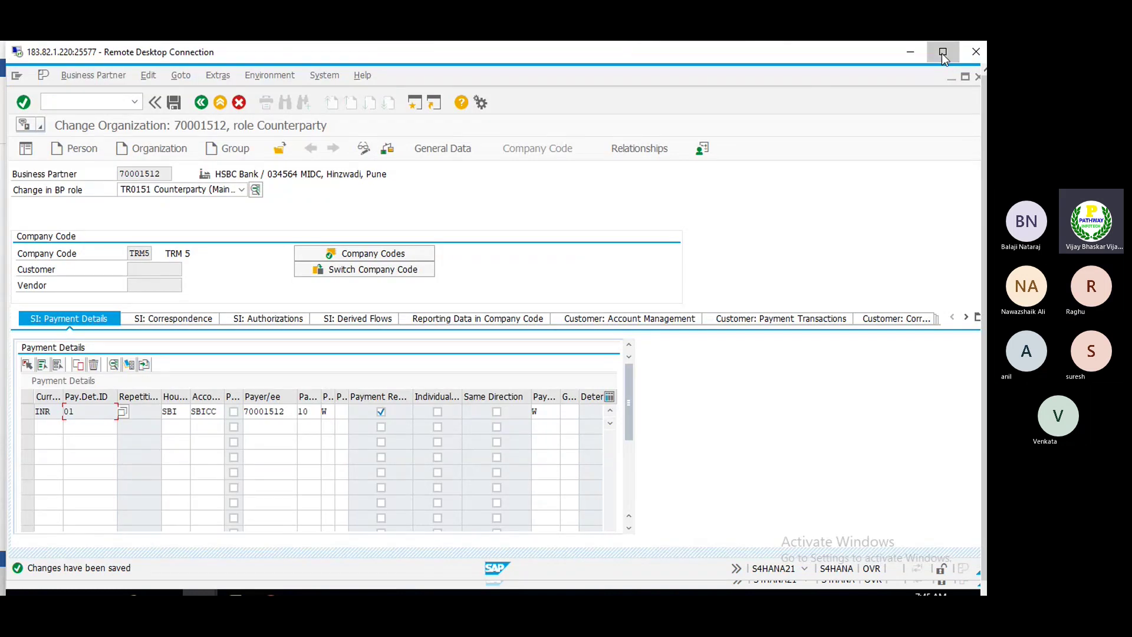
{"action": "left_click", "coordinate": [942, 52]}
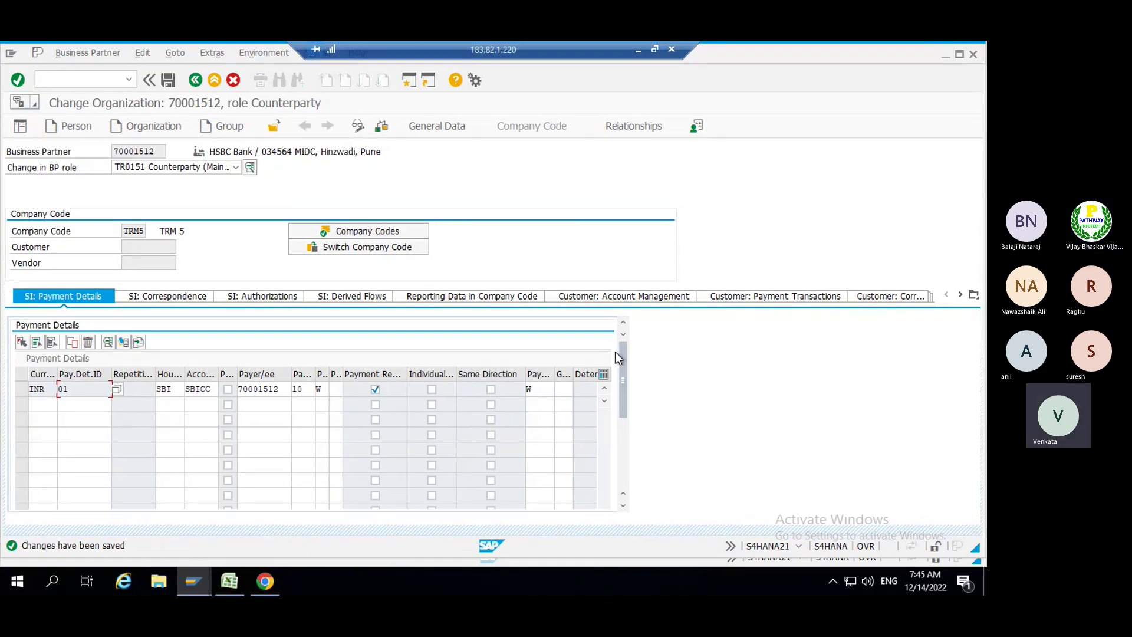
{"action": "key", "text": "alt"}
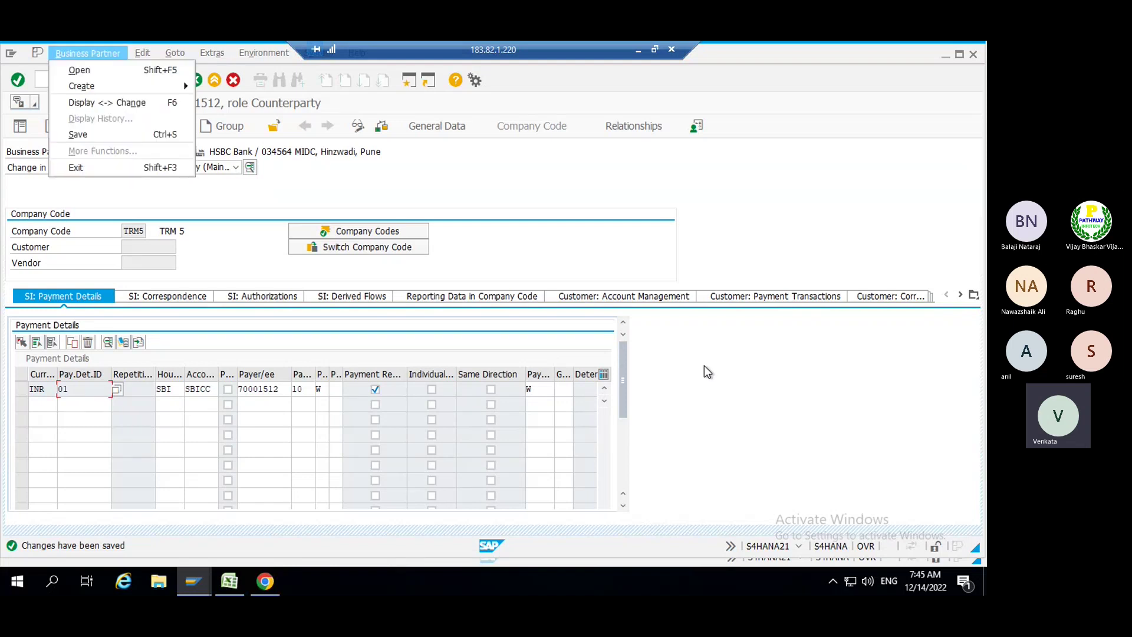
{"action": "left_click", "coordinate": [695, 361]}
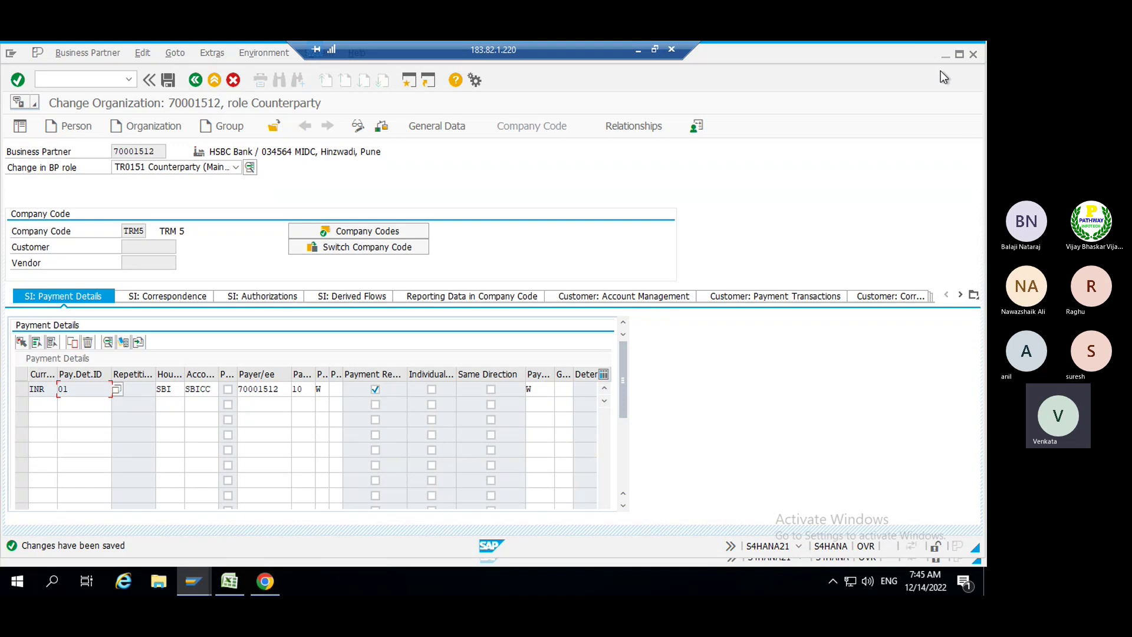
{"action": "left_click", "coordinate": [960, 55]}
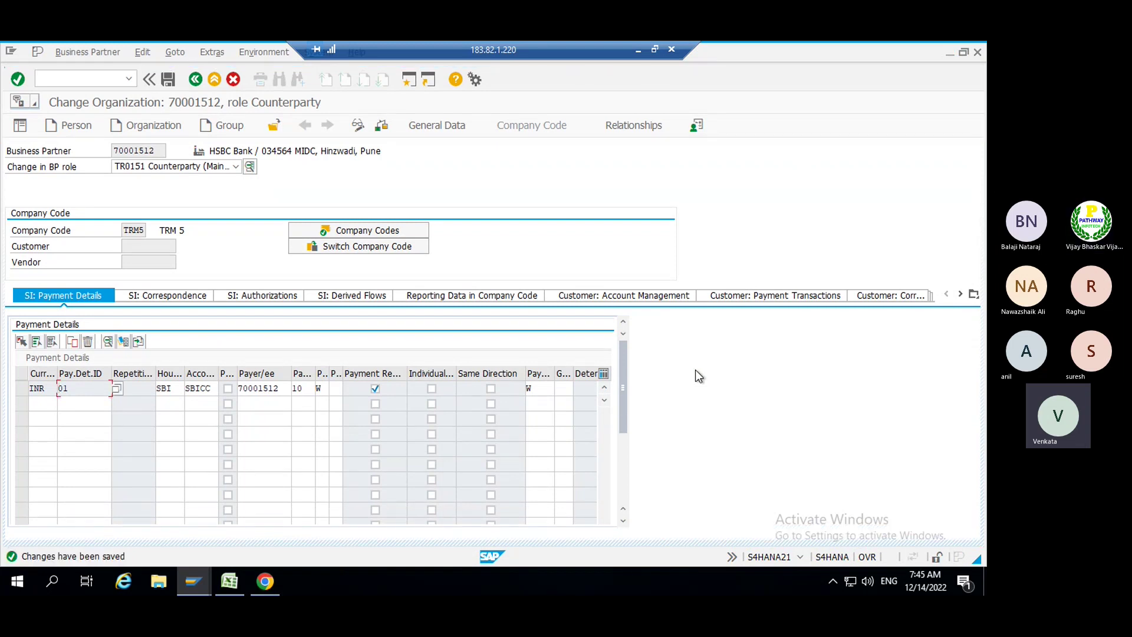
- Switch to the SAP window with India's payment method W settings and start transaction FTR_CREATE there
{"action": "key", "text": "alt+Tab"}
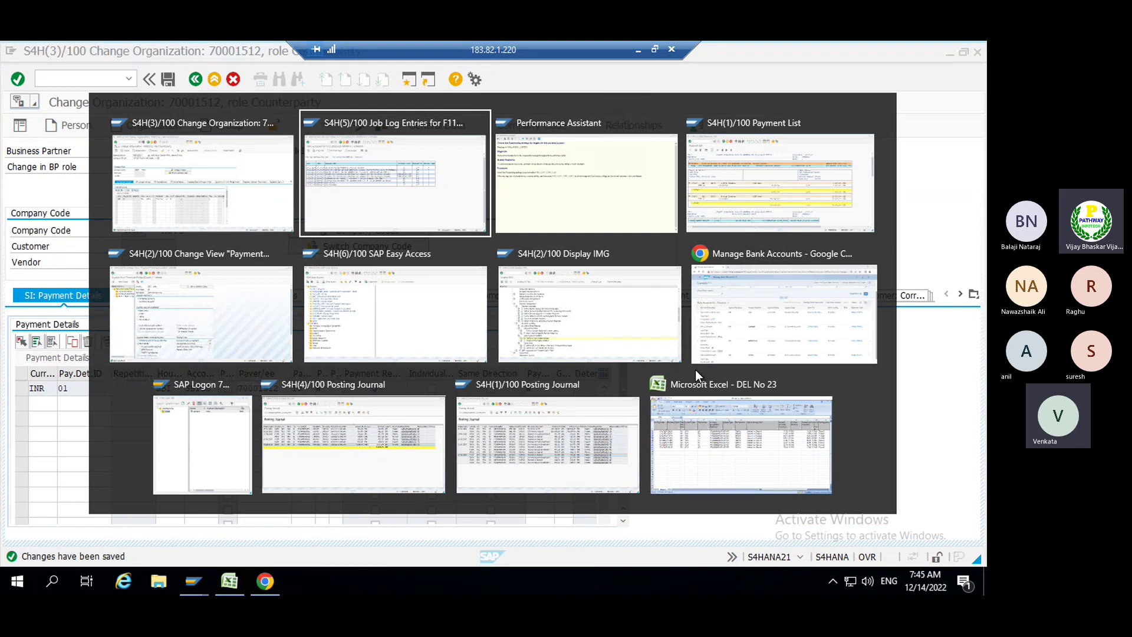
{"action": "key", "text": "alt+Tab"}
{"action": "key", "text": "alt+Tab"}
{"action": "key", "text": "alt+Tab"}
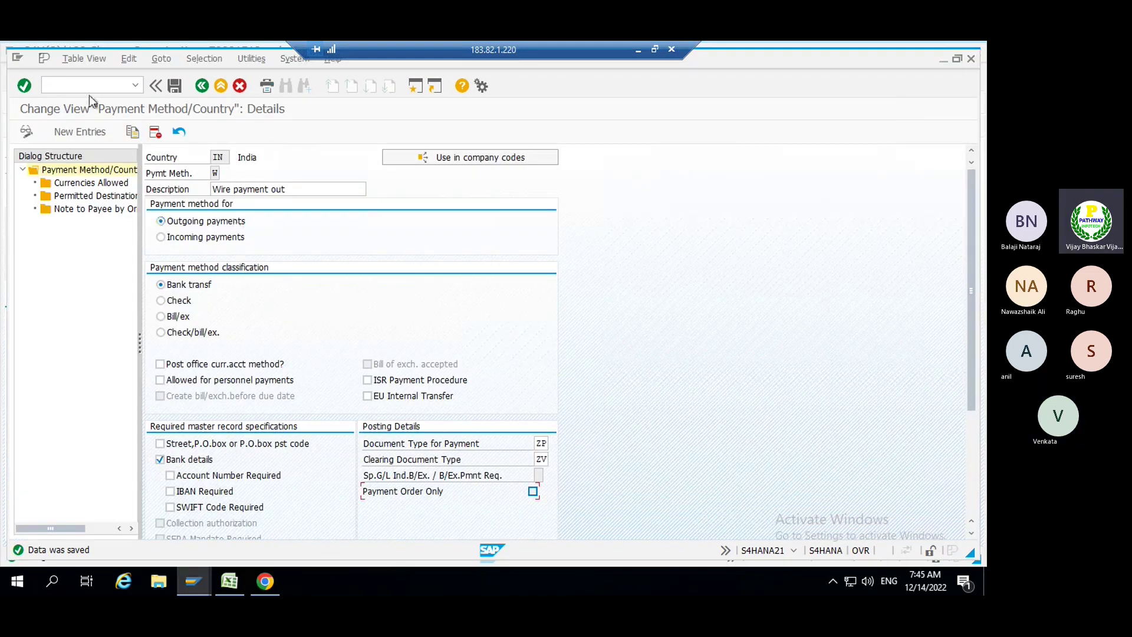
{"action": "left_click", "coordinate": [81, 88]}
{"action": "type", "text": "/nm"}
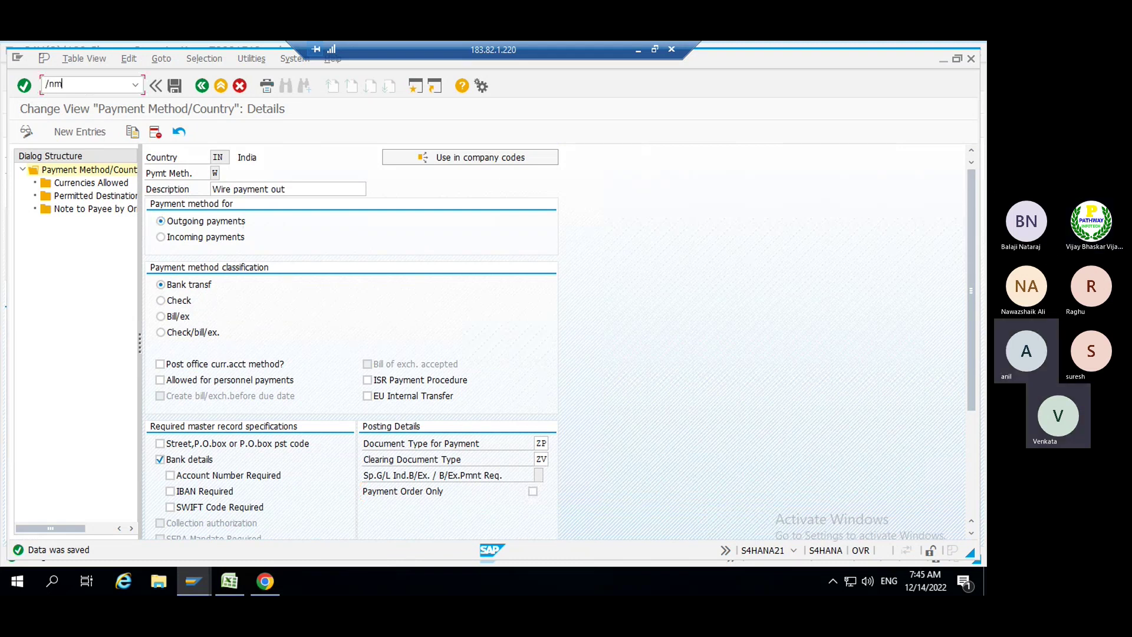
{"action": "key", "text": "BackSpace"}
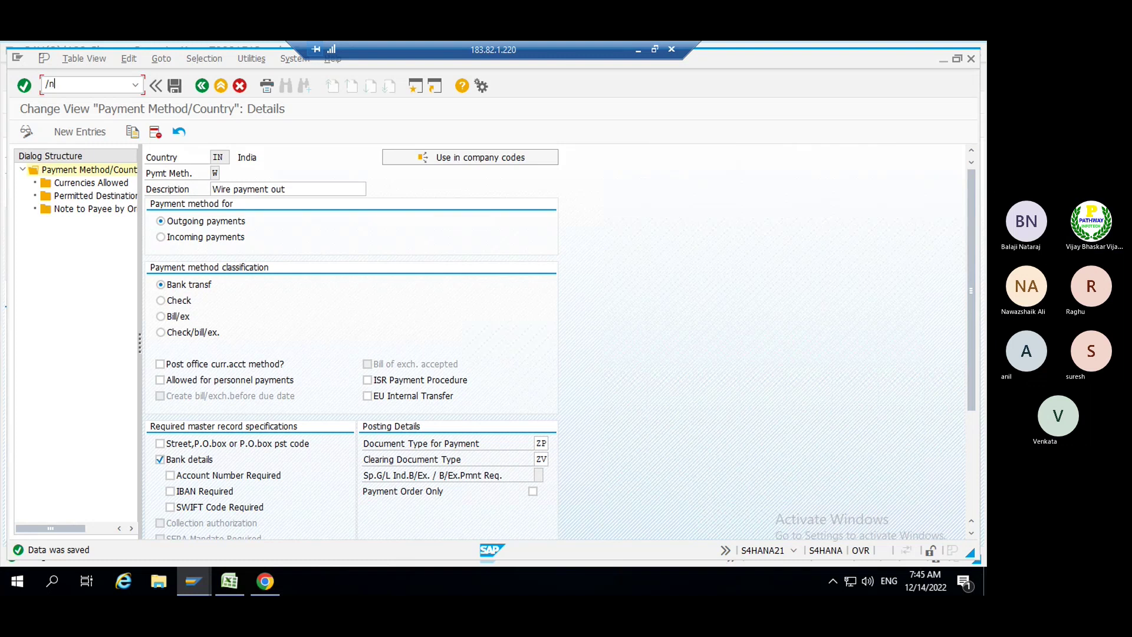
{"action": "type", "text": "ftr"}
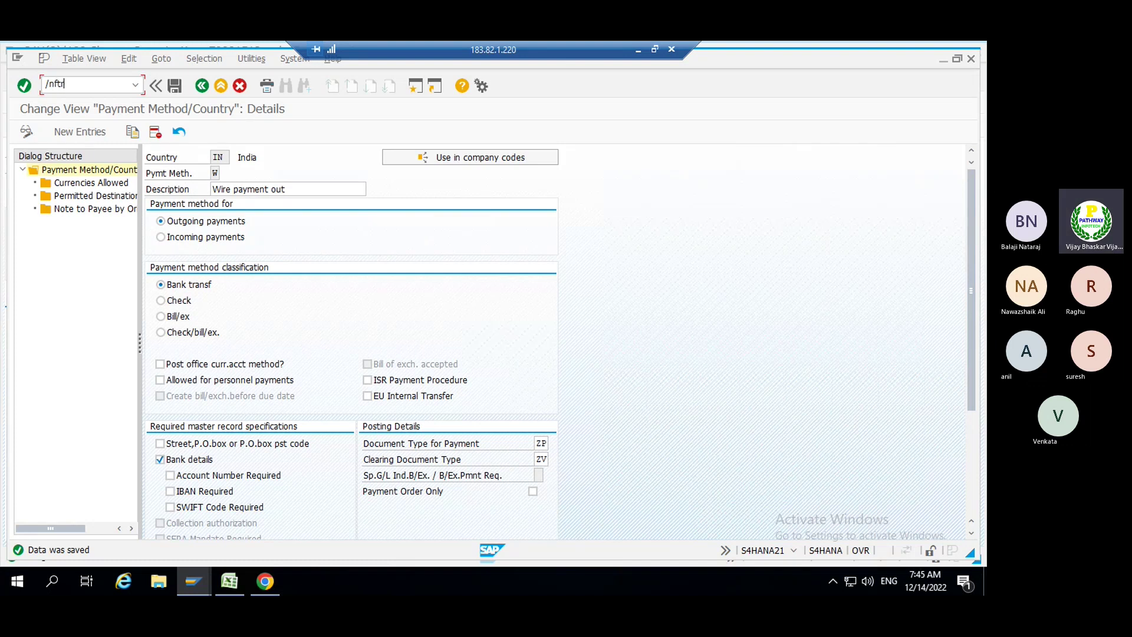
{"action": "type", "text": "_create"}
{"action": "key", "text": "Return"}
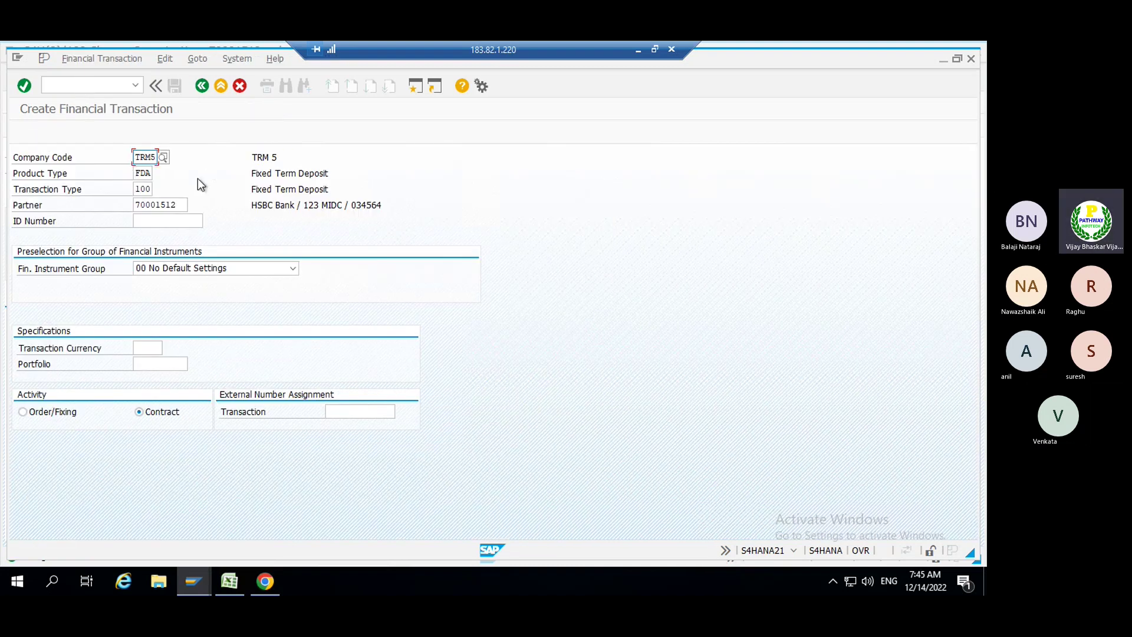
- Create a fixed-term deposit for TRM5 with product type FD and set its flow type to 1100
{"action": "left_click", "coordinate": [147, 173]}
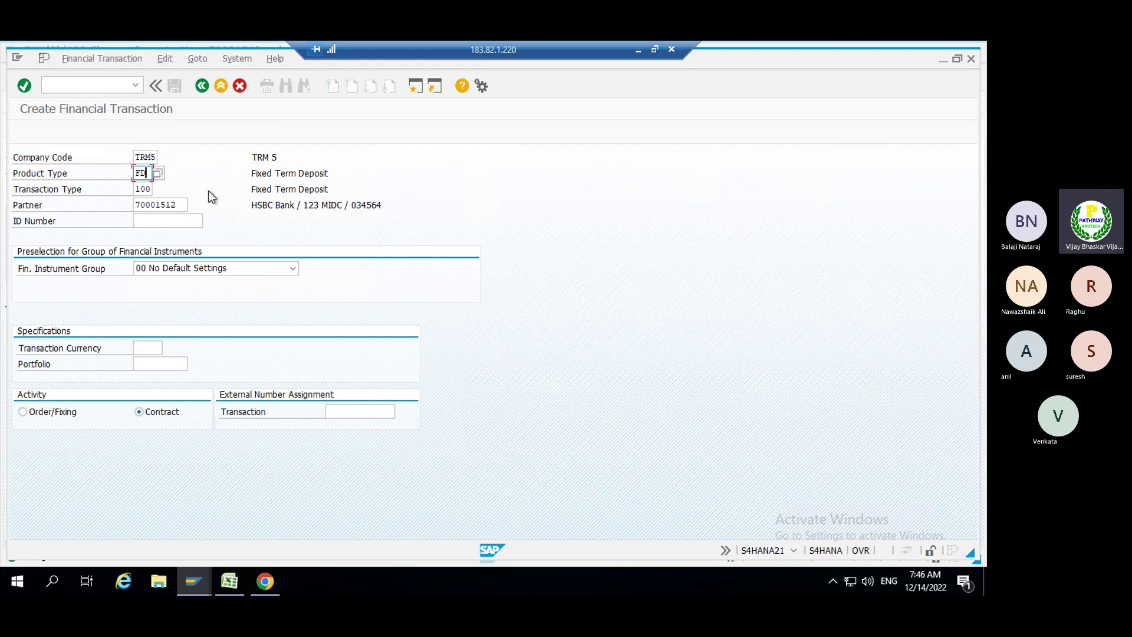
{"action": "key", "text": "Return"}
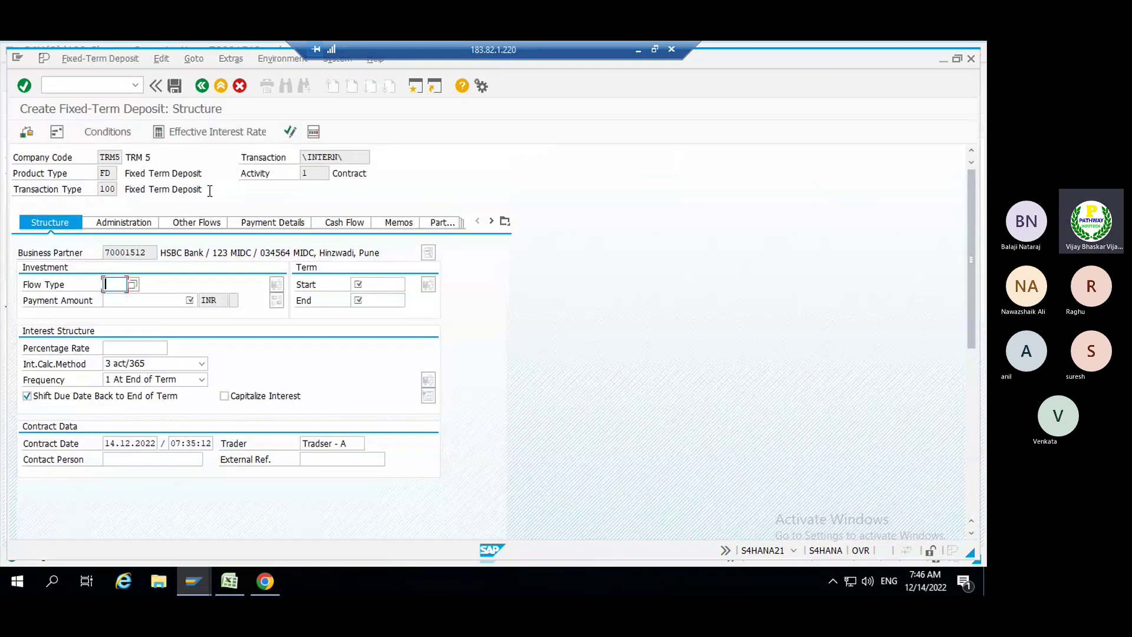
{"action": "type", "text": "1"}
{"action": "left_click", "coordinate": [122, 299]}
{"action": "left_click_drag", "start_coordinate": [106, 284], "coordinate": [127, 285]}
{"action": "left_click", "coordinate": [127, 284]}
- Set the deposit's term to start on 01.04.2022 and end on 31.12.2022
{"action": "left_click", "coordinate": [360, 285]}
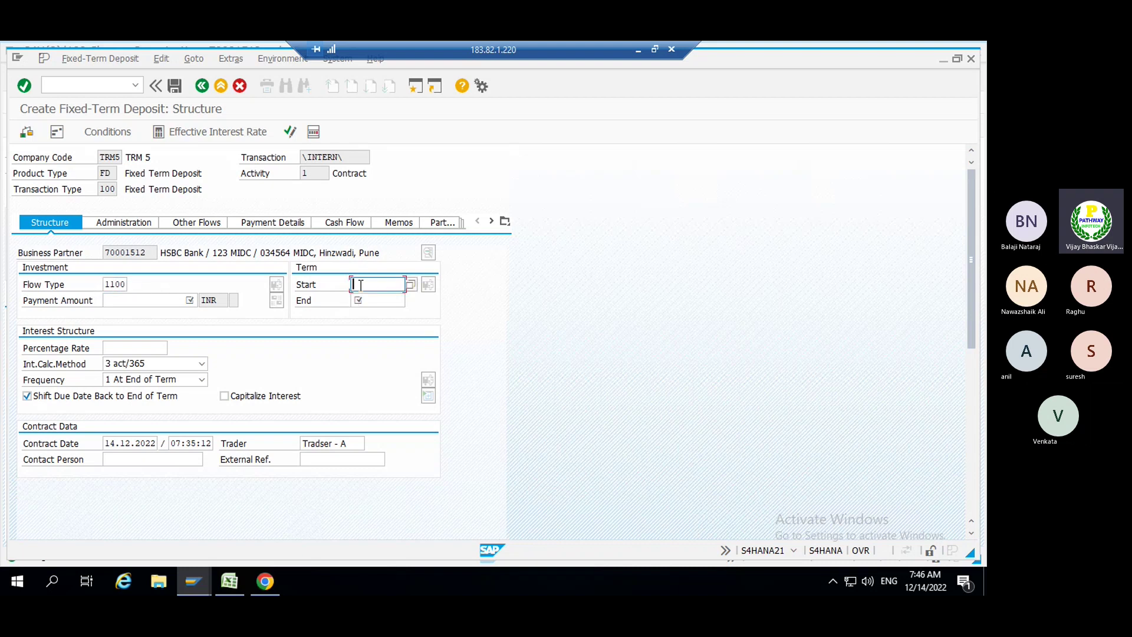
{"action": "left_click", "coordinate": [372, 299]}
{"action": "key", "text": "shift+Home"}
{"action": "key", "text": "BackSpace"}
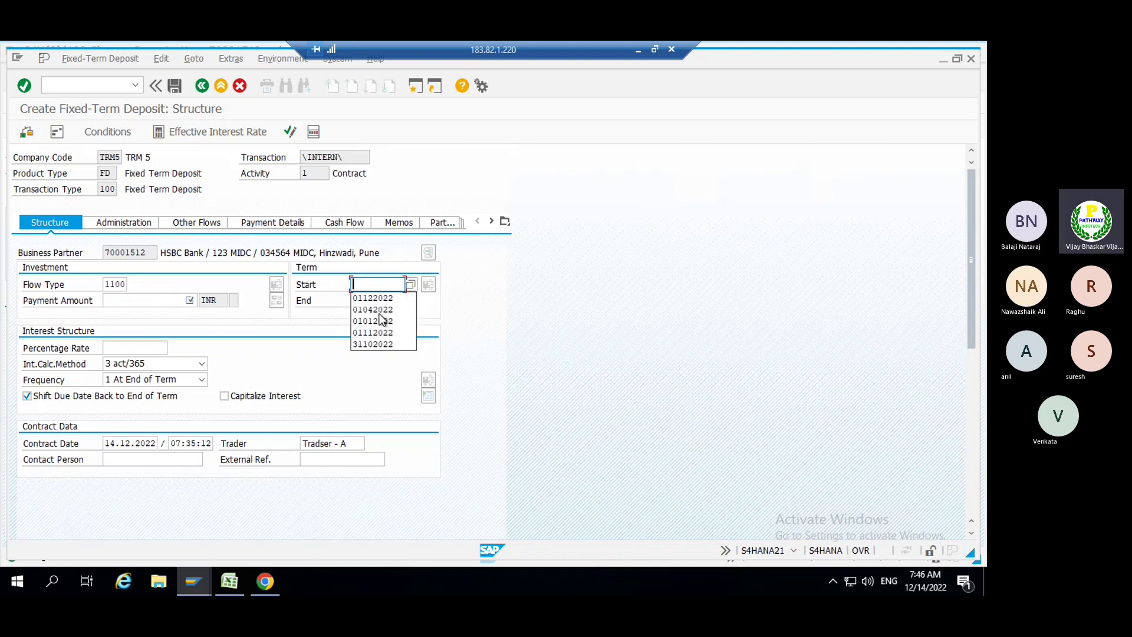
{"action": "left_click", "coordinate": [377, 310]}
{"action": "key", "text": "Tab"}
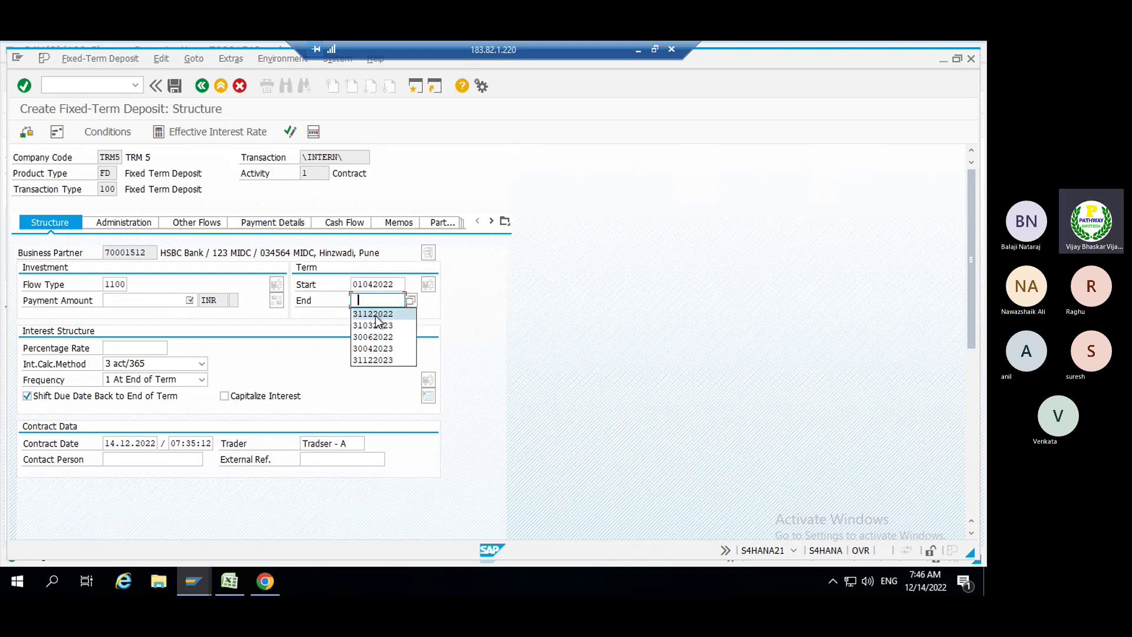
{"action": "left_click", "coordinate": [378, 314]}
- Enter a payment amount of 5m INR and a percentage rate of 12 for the deposit
{"action": "left_click", "coordinate": [147, 300]}
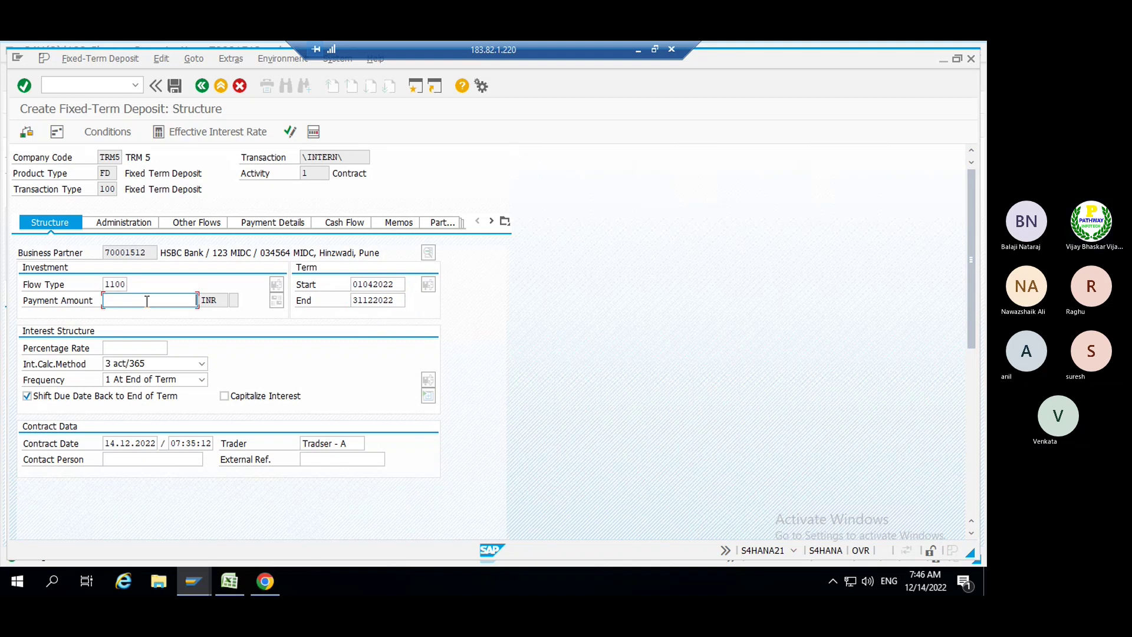
{"action": "type", "text": "5m"}
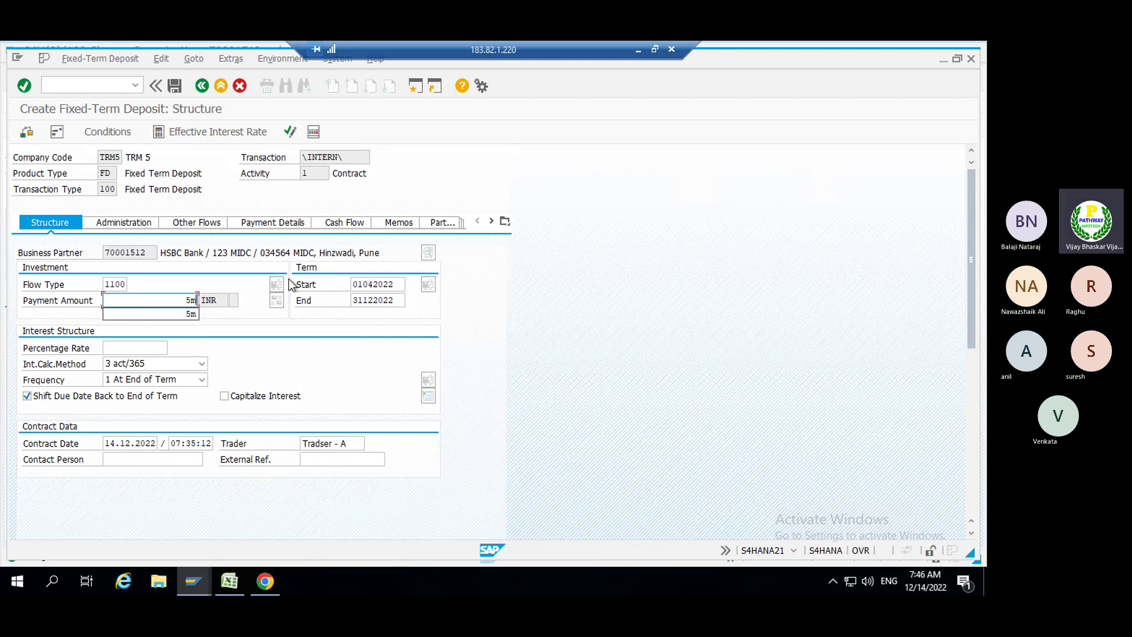
{"action": "key", "text": "Tab"}
{"action": "left_click", "coordinate": [132, 346]}
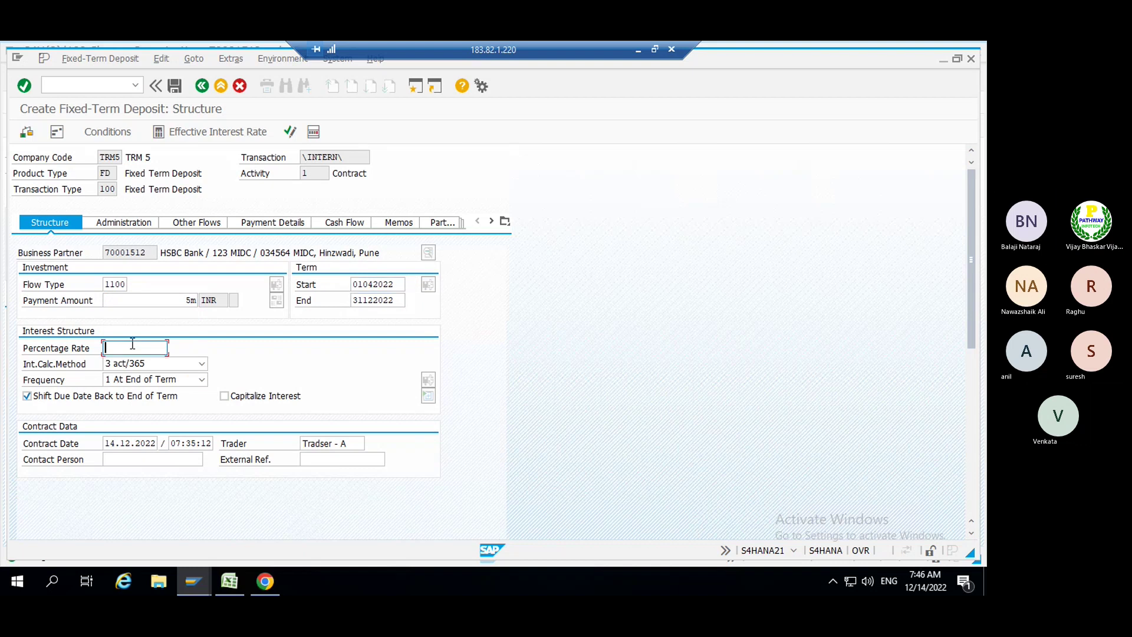
{"action": "type", "text": "12"}
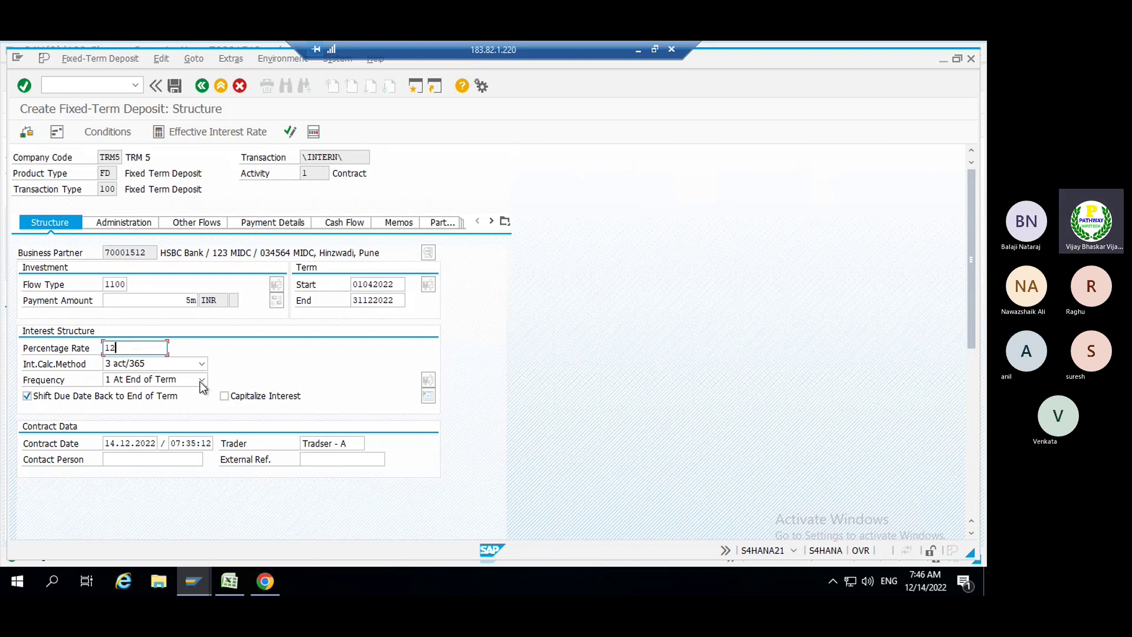
- Replace the contract date with 01.04.2022 in the deposit's contract data
{"action": "left_click", "coordinate": [105, 443]}
{"action": "key", "text": "Delete"}
{"action": "key", "text": "Delete"}
{"action": "key", "text": "Delete"}
{"action": "key", "text": "Delete"}
{"action": "key", "text": "Delete"}
{"action": "key", "text": "Delete"}
{"action": "key", "text": "Delete"}
{"action": "key", "text": "Delete"}
{"action": "key", "text": "Delete"}
{"action": "key", "text": "Delete"}
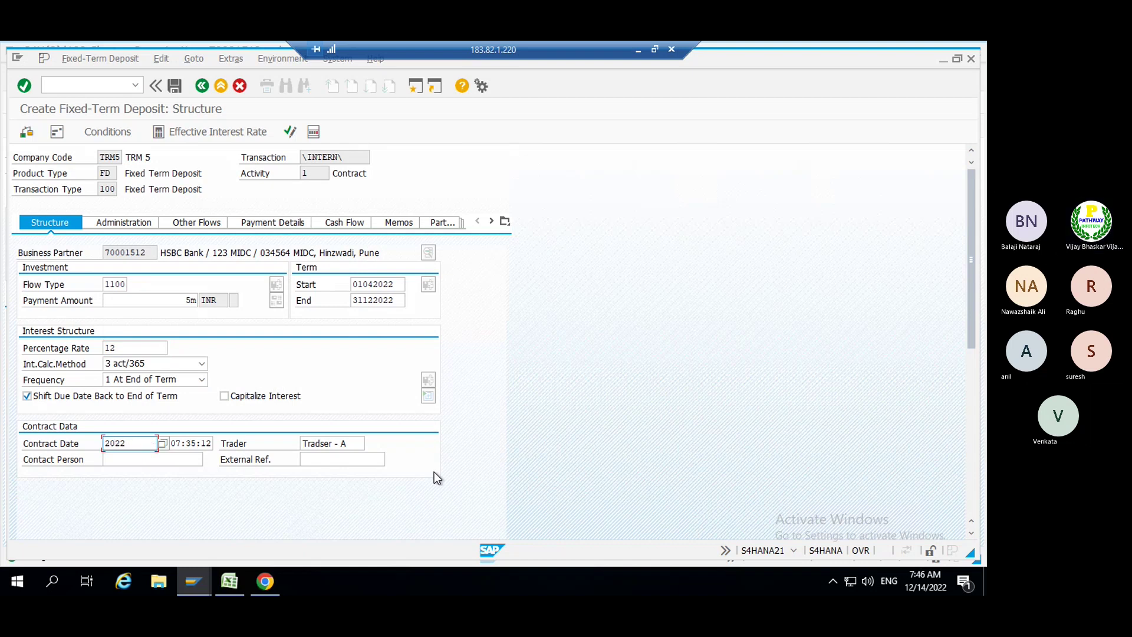
{"action": "key", "text": "Down"}
{"action": "key", "text": "Return"}
{"action": "key", "text": "shift+Home"}
{"action": "key", "text": "Delete"}
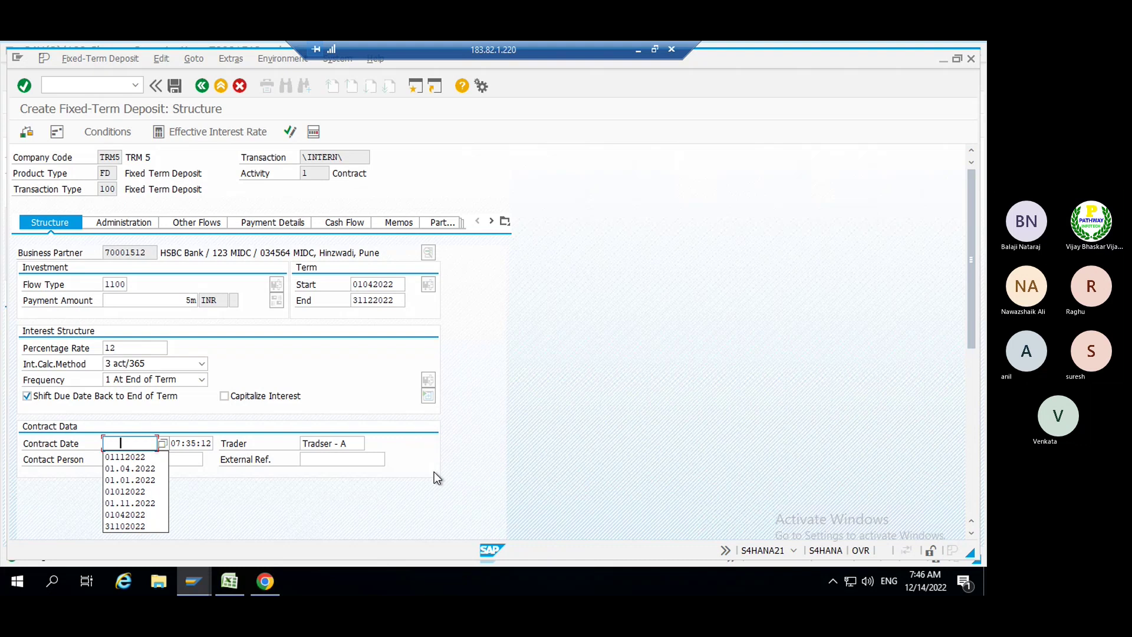
{"action": "key", "text": "Down"}
{"action": "key", "text": "Down"}
{"action": "key", "text": "Return"}
{"action": "key", "text": "Tab"}
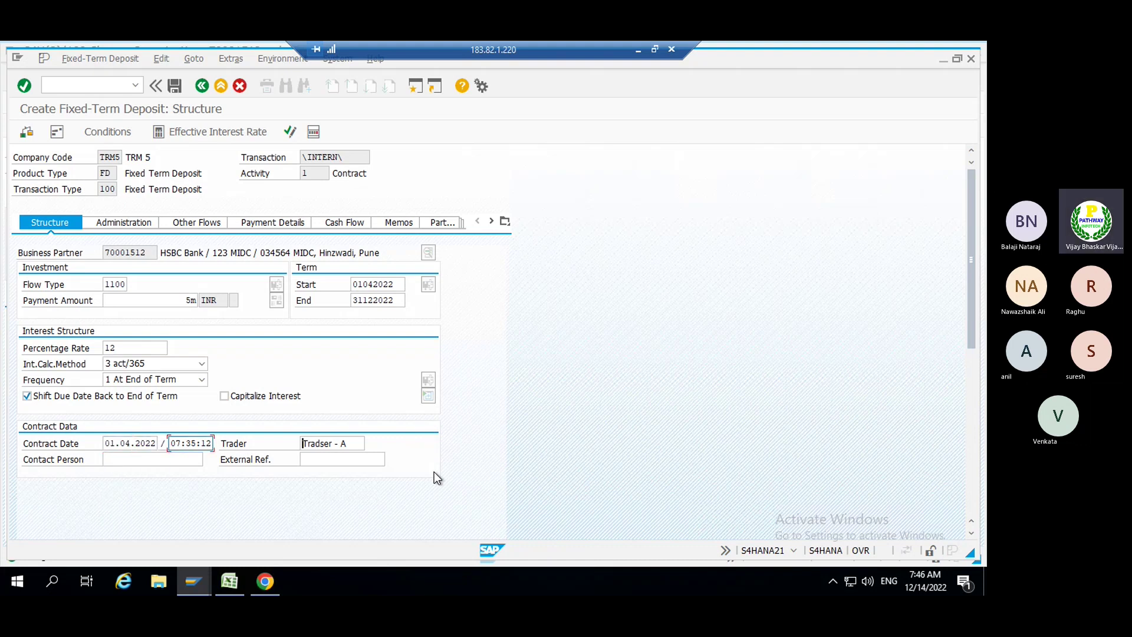
- Clear the trader from the contract data and confirm the deposit's structure entries
{"action": "key", "text": "Tab"}
{"action": "key", "text": "shift+End"}
{"action": "key", "text": "Delete"}
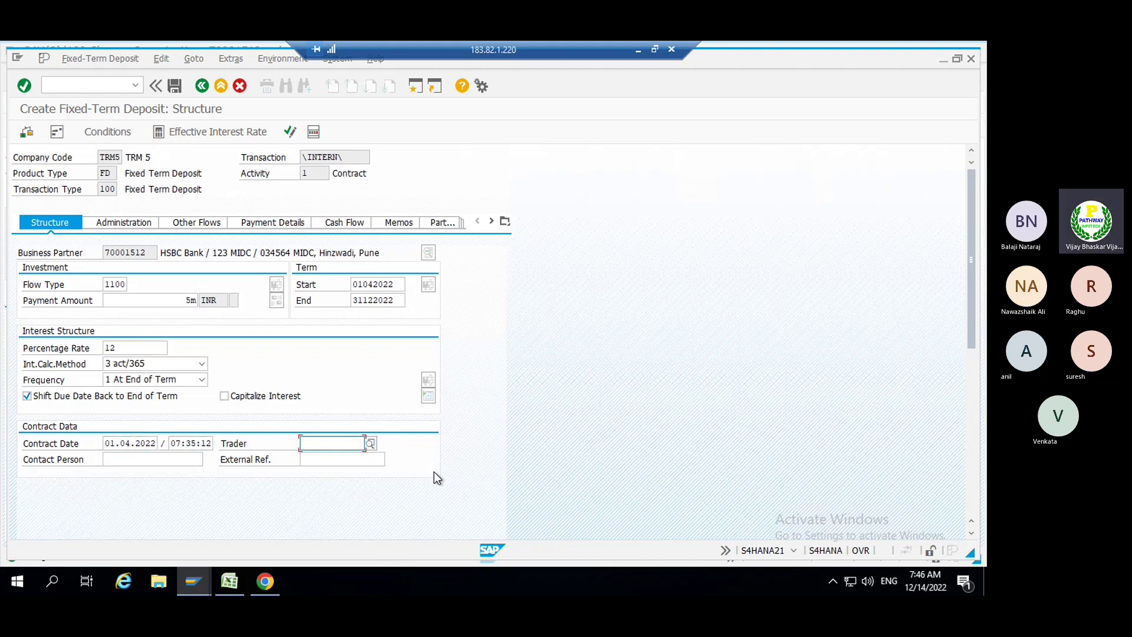
{"action": "key", "text": "Return"}
{"action": "key", "text": "Return"}
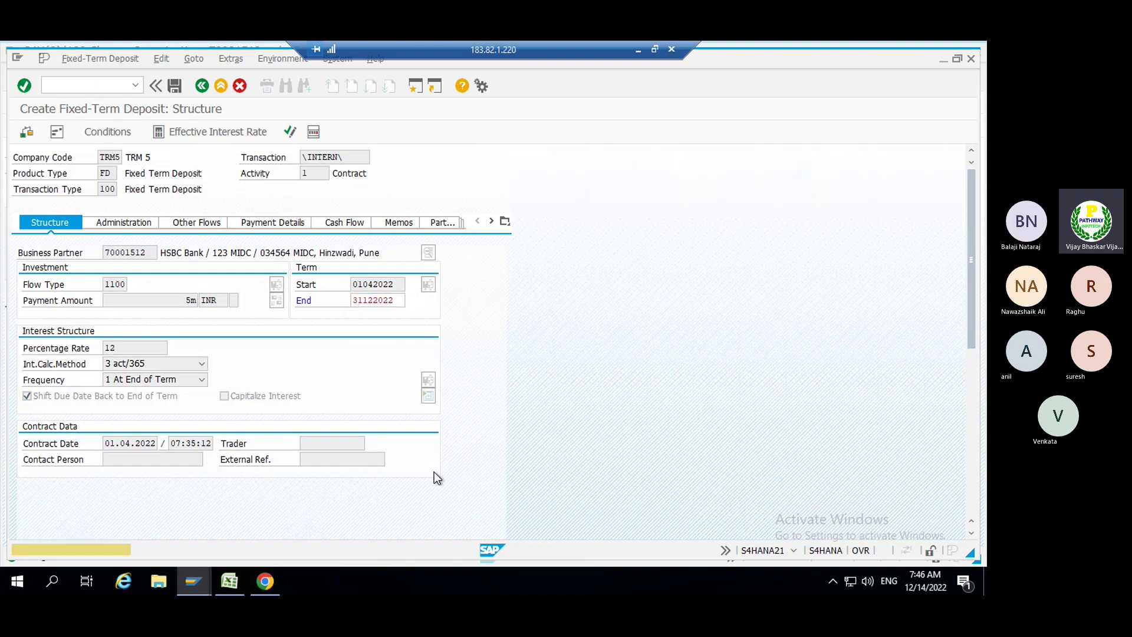
- Assign the portfolio MONEY MARK in the deposit's administration data
{"action": "left_click", "coordinate": [119, 224]}
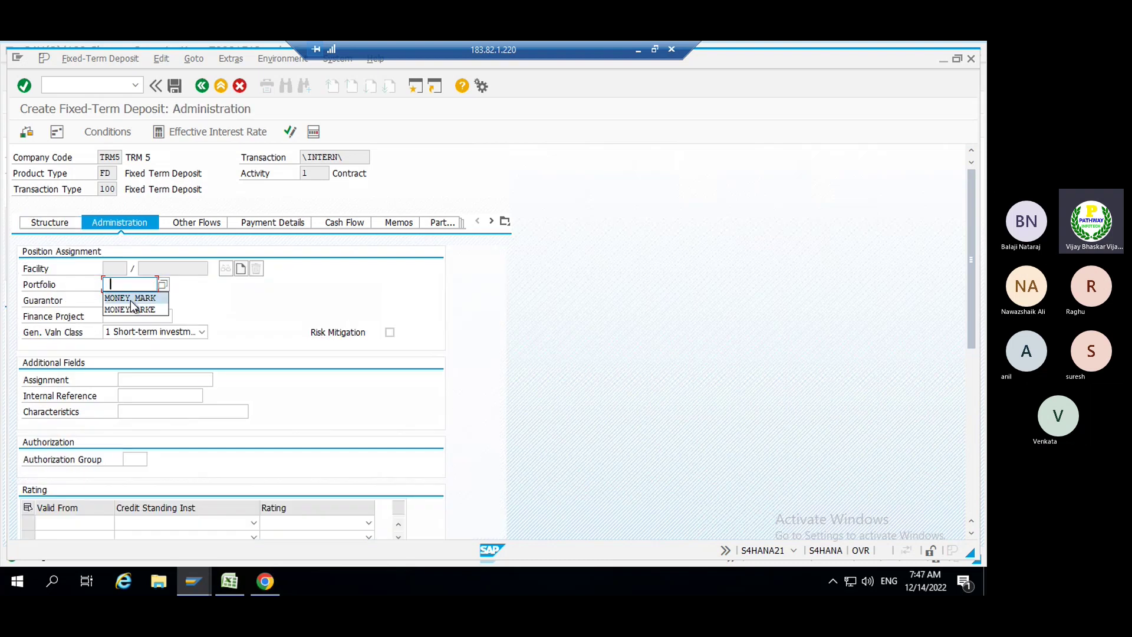
{"action": "left_click", "coordinate": [131, 300]}
{"action": "key", "text": "Return"}
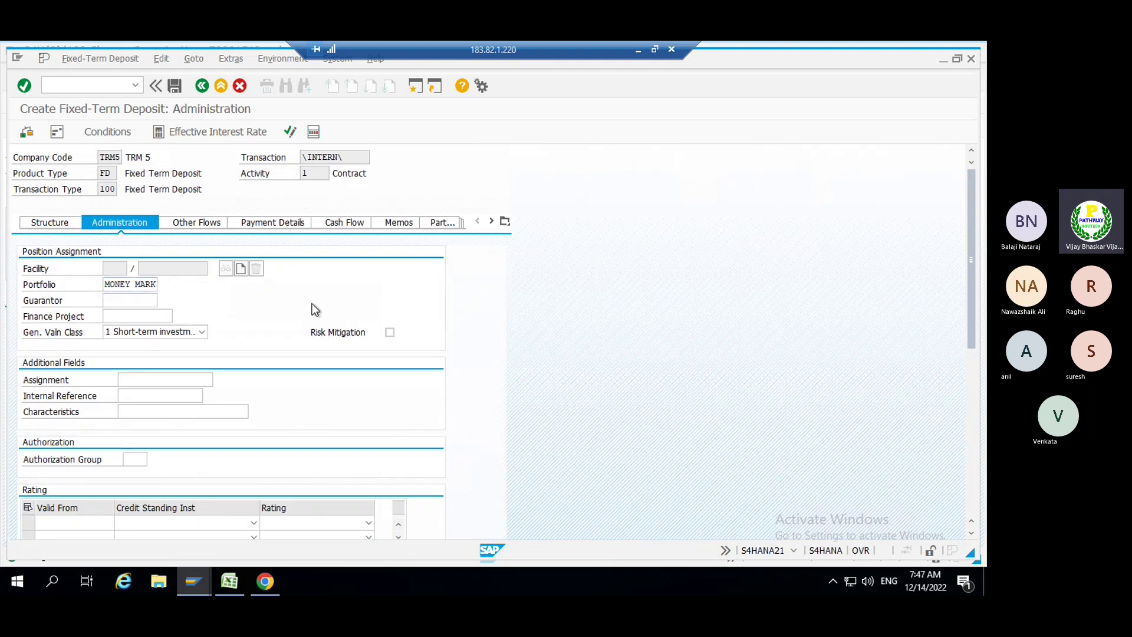
- Open the deposit's payment details and narrow the Name column to inspect the outflow entry
{"action": "left_click", "coordinate": [274, 222]}
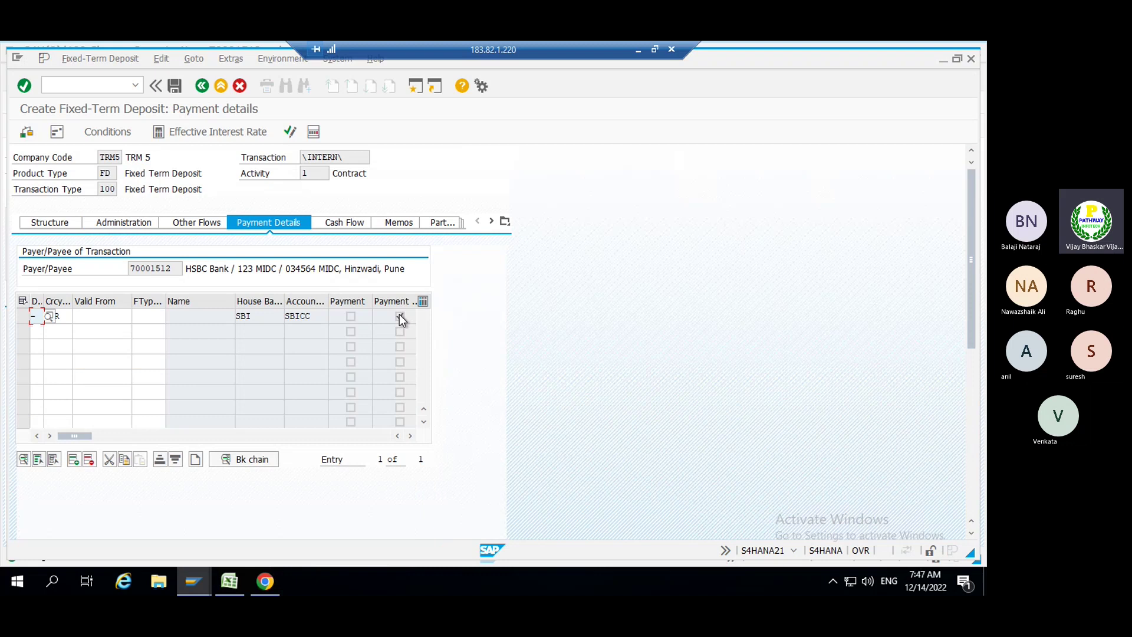
{"action": "key", "text": "Tab"}
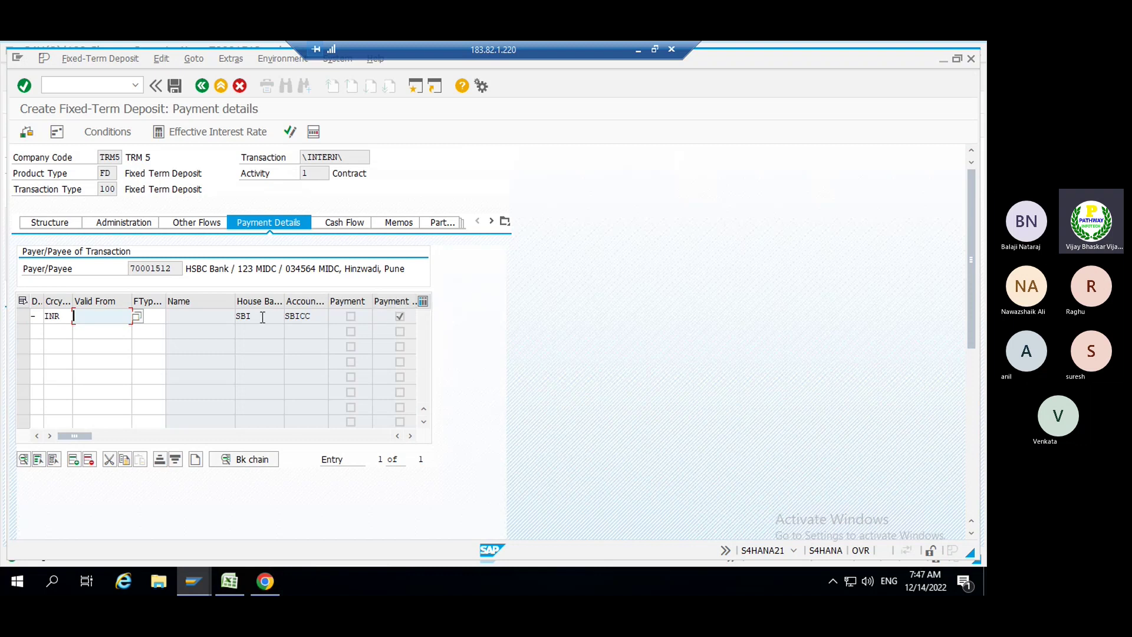
{"action": "left_click_drag", "start_coordinate": [234, 300], "coordinate": [195, 300]}
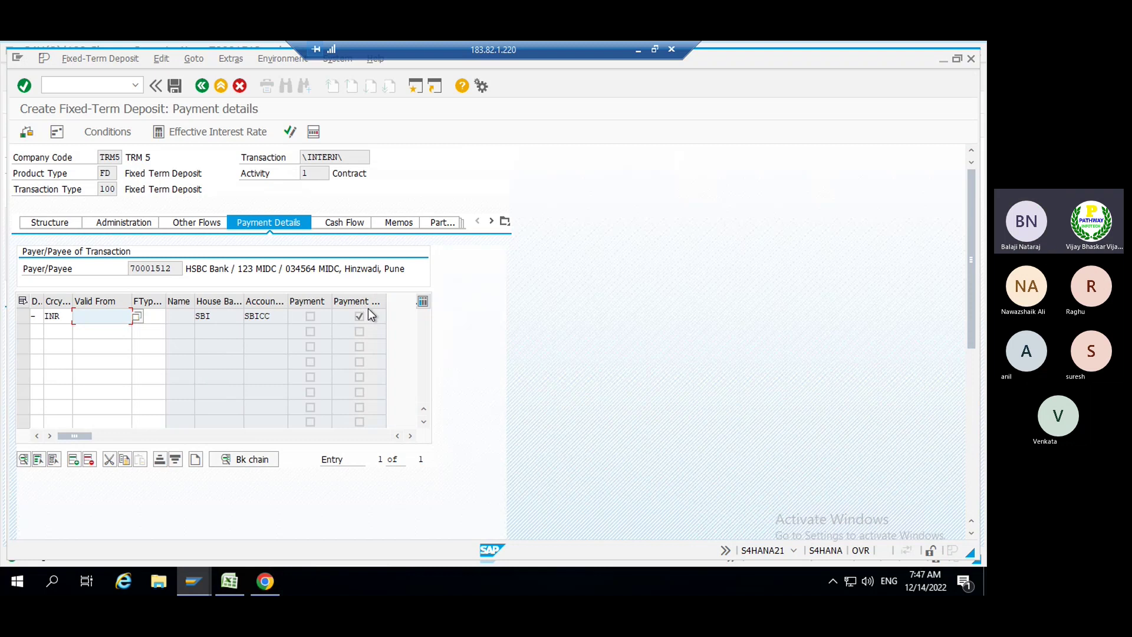
{"action": "left_click", "coordinate": [40, 320]}
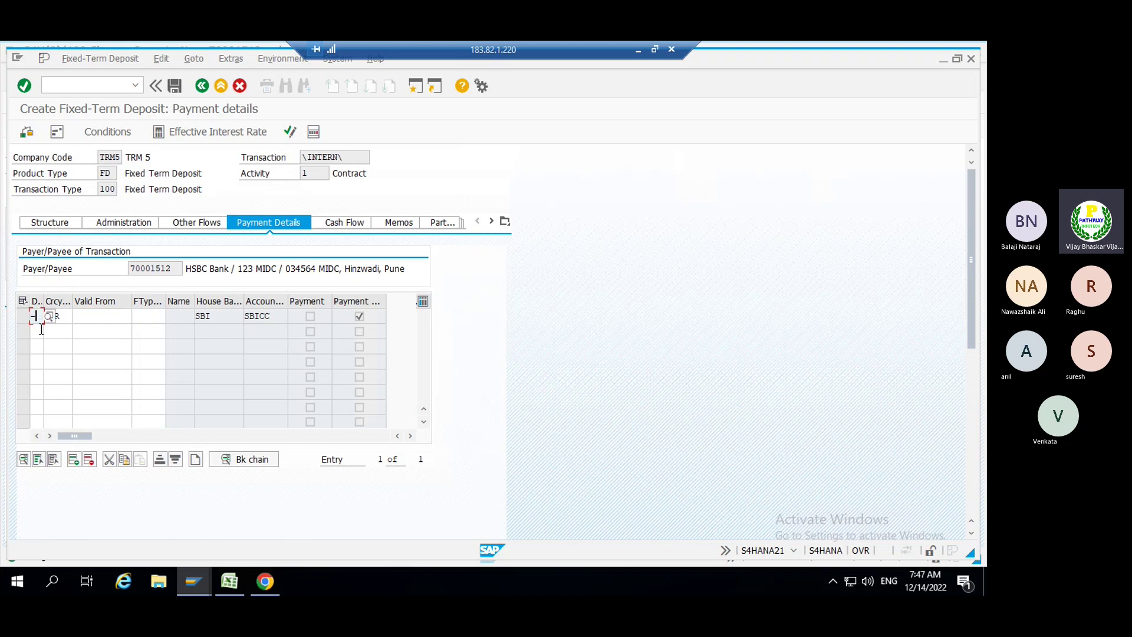
{"action": "left_click", "coordinate": [39, 333]}
- Create inflow payment details with house bank SBI and account ID SBICC, and return to the payment details overview
{"action": "left_click", "coordinate": [197, 463]}
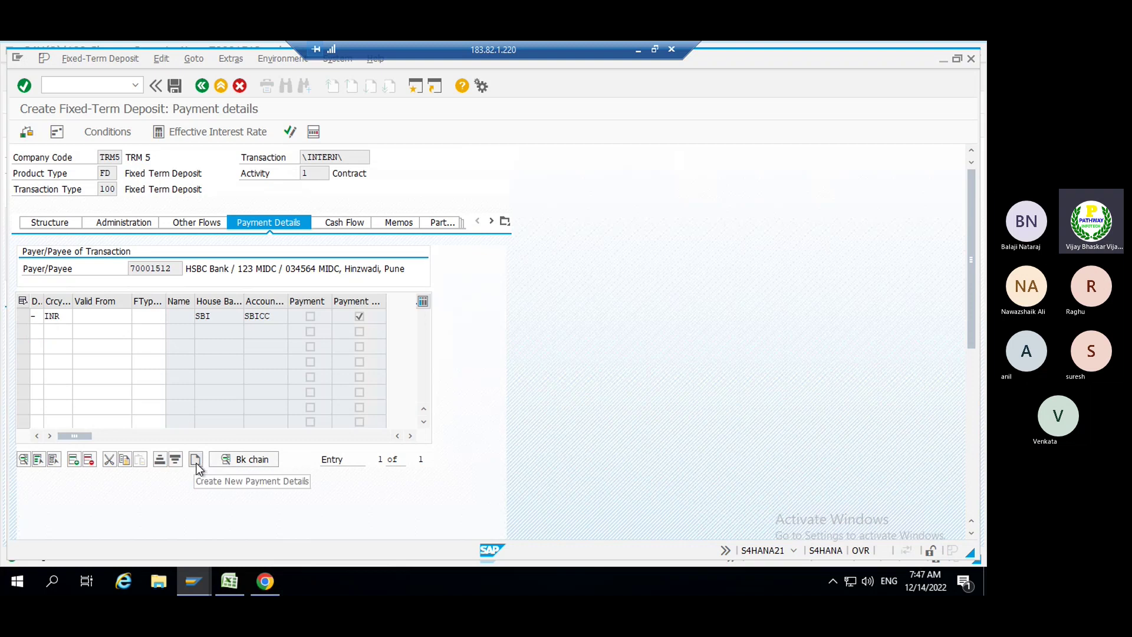
{"action": "left_click", "coordinate": [197, 462]}
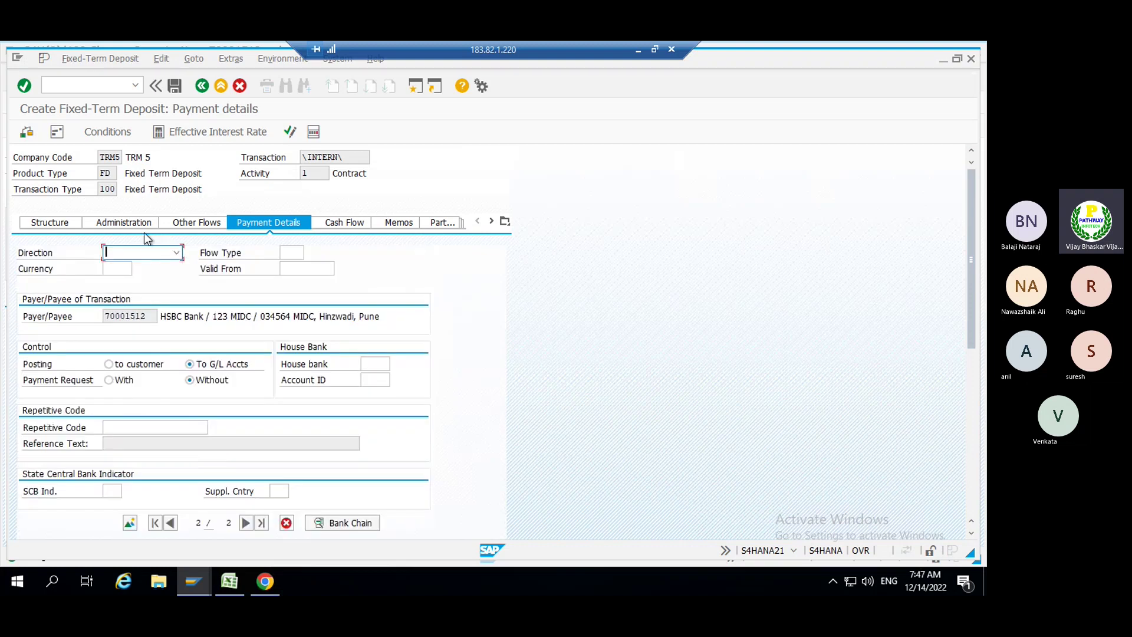
{"action": "left_click", "coordinate": [142, 253]}
{"action": "left_click", "coordinate": [140, 264]}
{"action": "left_click", "coordinate": [379, 364]}
{"action": "key", "text": "space"}
{"action": "left_click", "coordinate": [374, 378]}
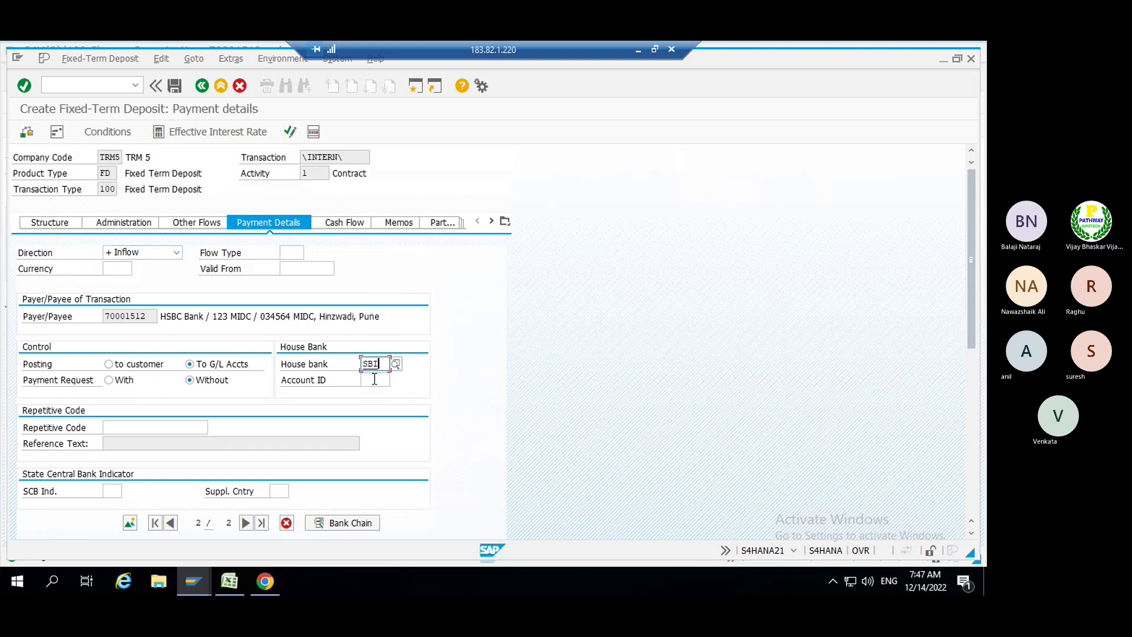
{"action": "left_click", "coordinate": [374, 379]}
{"action": "key", "text": "space"}
{"action": "left_click", "coordinate": [387, 399]}
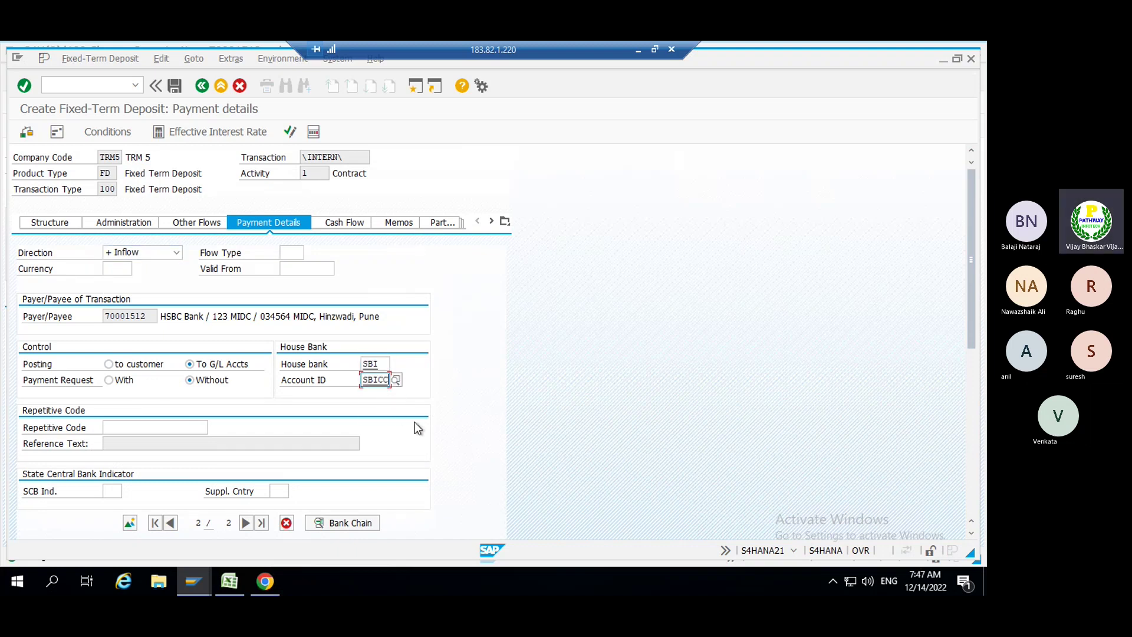
{"action": "left_click", "coordinate": [129, 523]}
{"action": "left_click", "coordinate": [287, 331]}
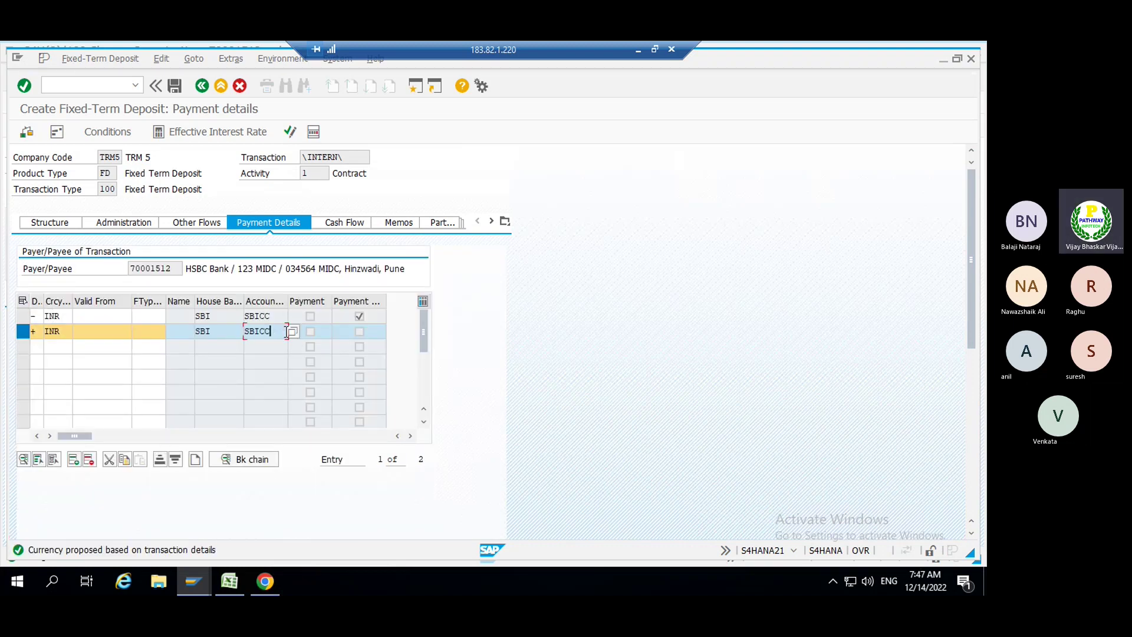
- Run the transaction check from the deposit's cash flow view and save the new fixed-term deposit
{"action": "left_click", "coordinate": [344, 223]}
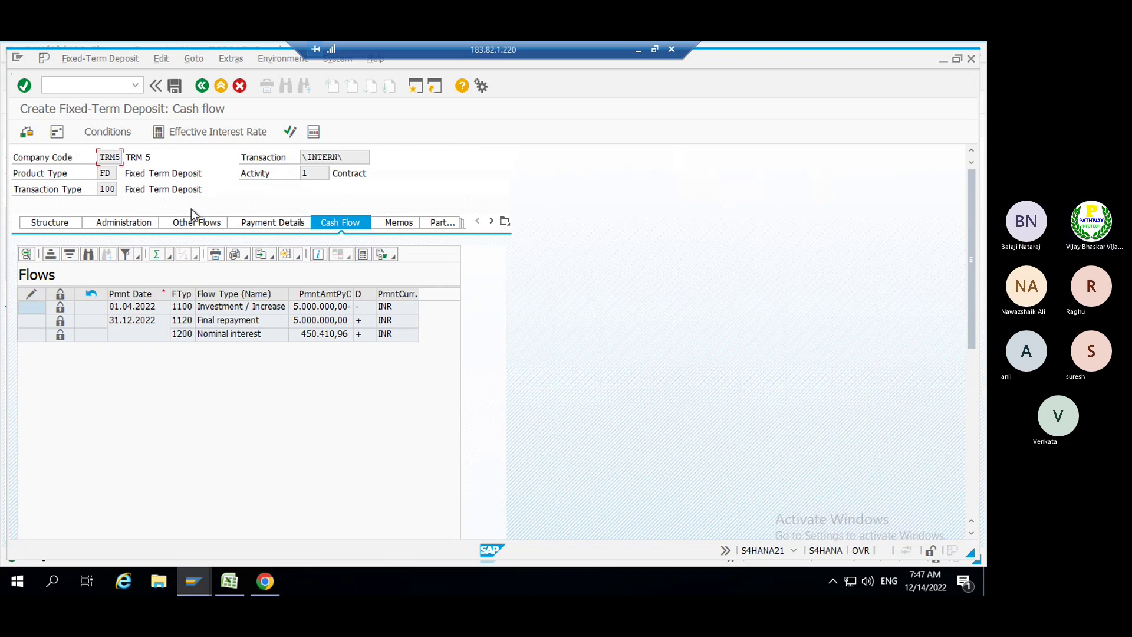
{"action": "left_click", "coordinate": [26, 135]}
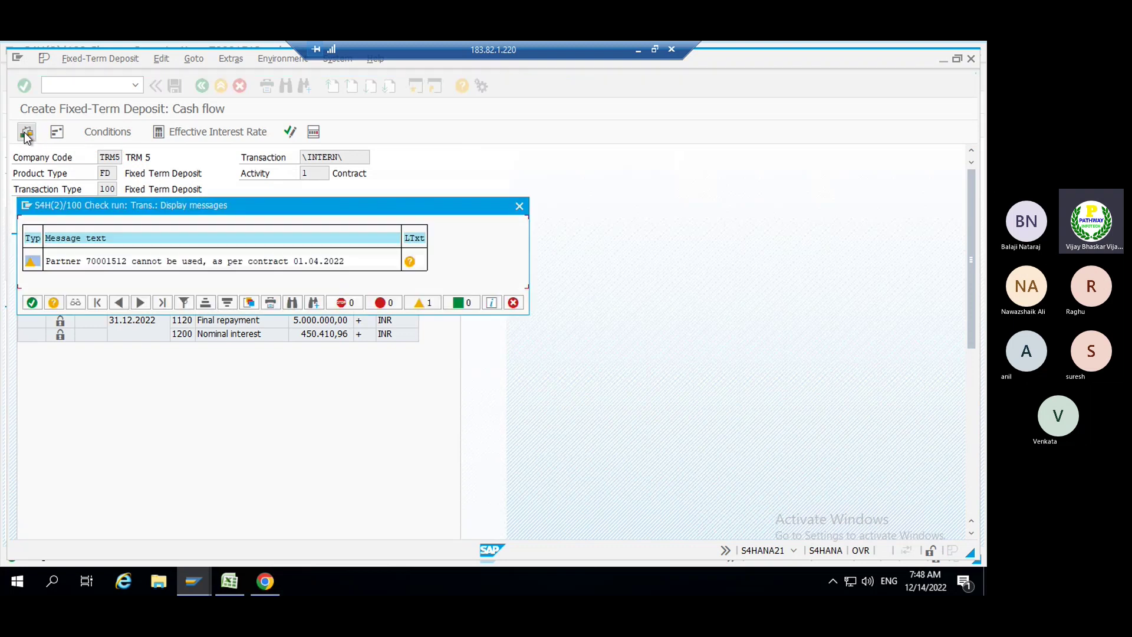
{"action": "left_click_drag", "start_coordinate": [221, 204], "coordinate": [437, 172]}
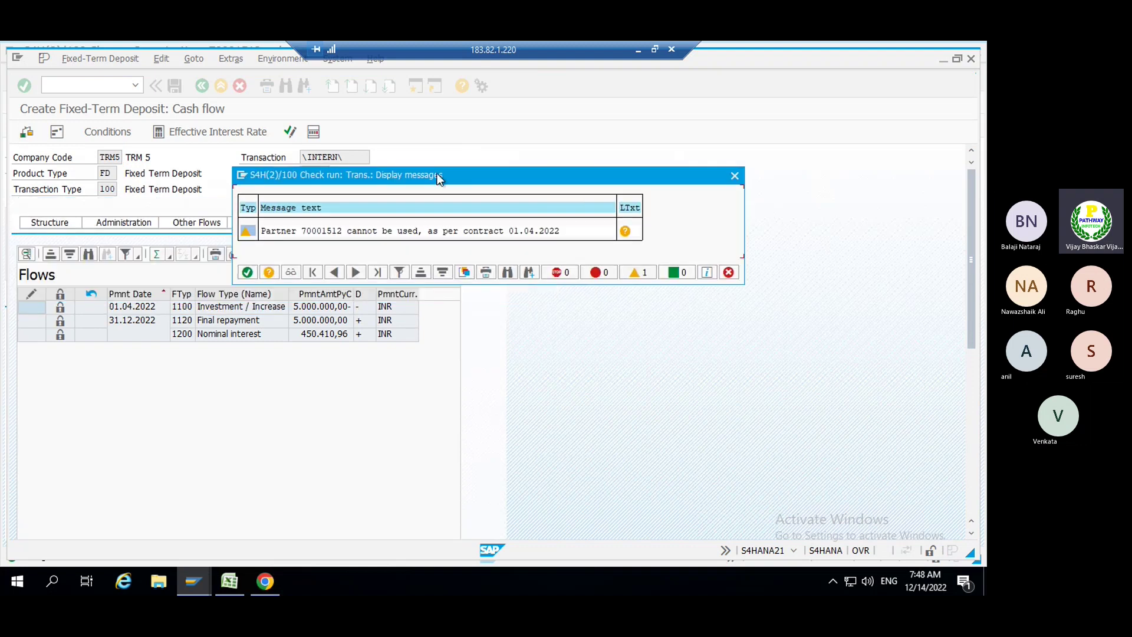
{"action": "left_click", "coordinate": [246, 271]}
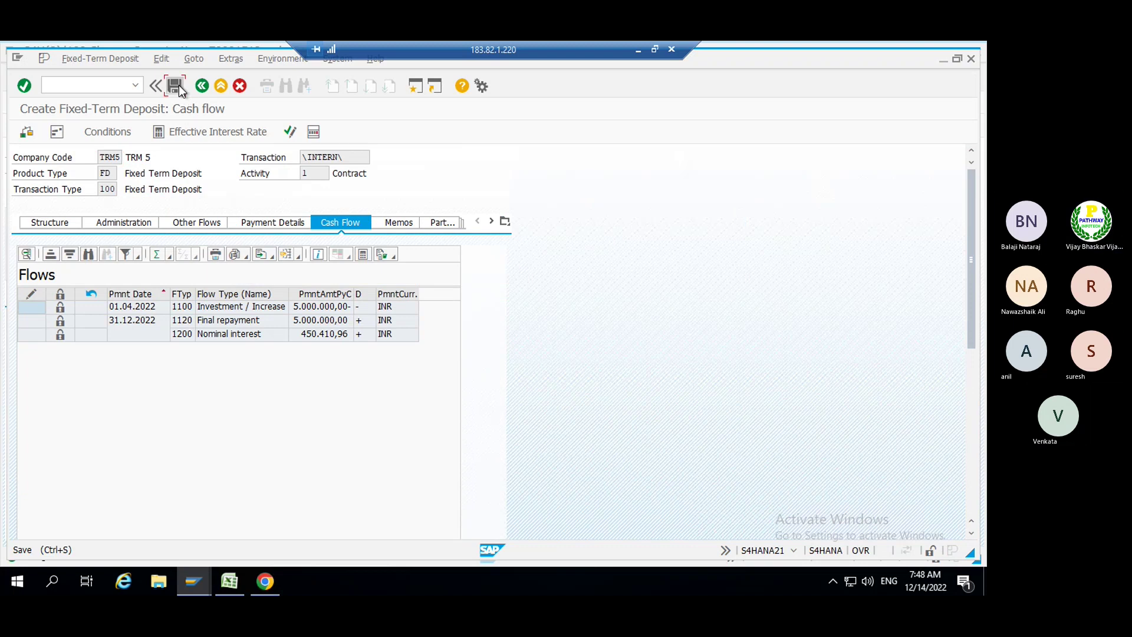
{"action": "left_click", "coordinate": [178, 85]}
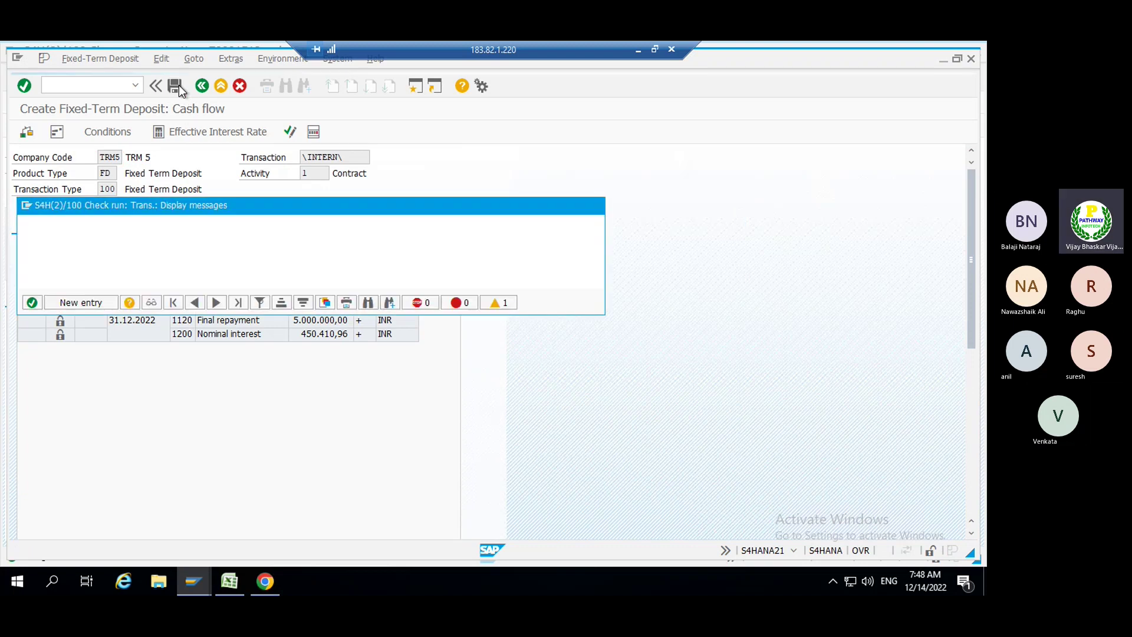
{"action": "left_click", "coordinate": [31, 303]}
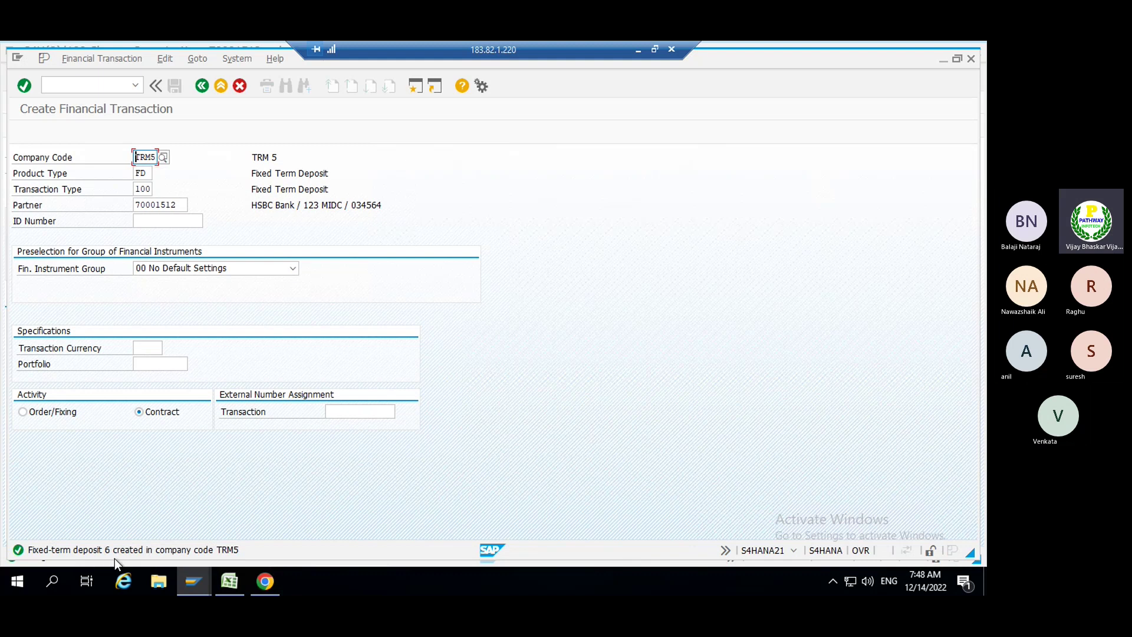
- Settle the newly created fixed-term deposit for TRM5 and save the settlement
{"action": "left_click", "coordinate": [77, 57]}
{"action": "left_click", "coordinate": [83, 75]}
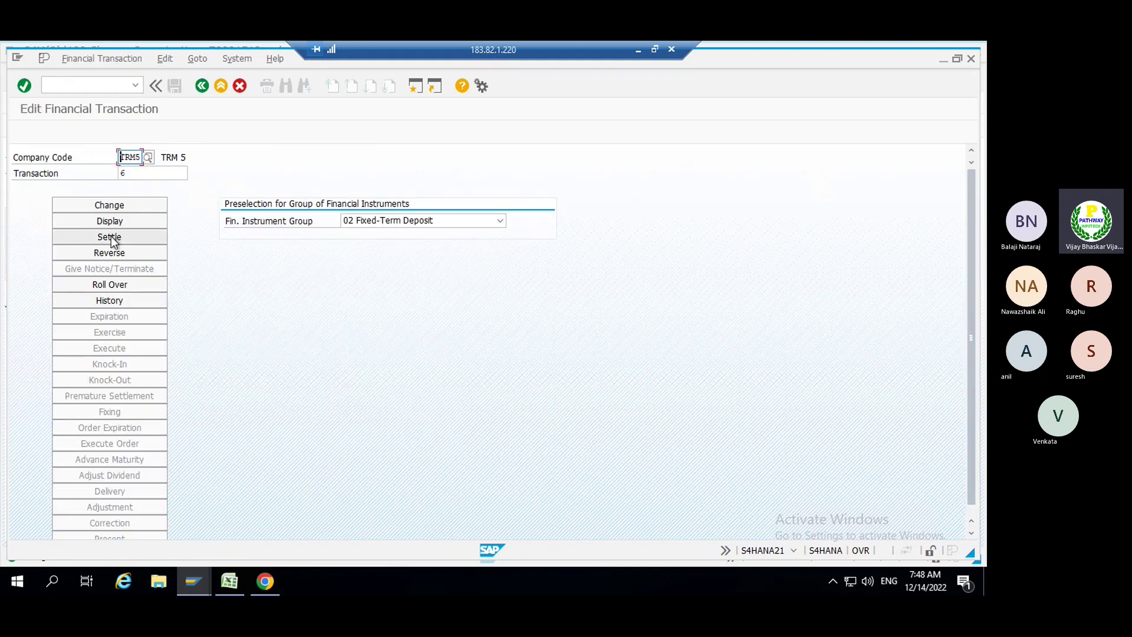
{"action": "left_click", "coordinate": [112, 237]}
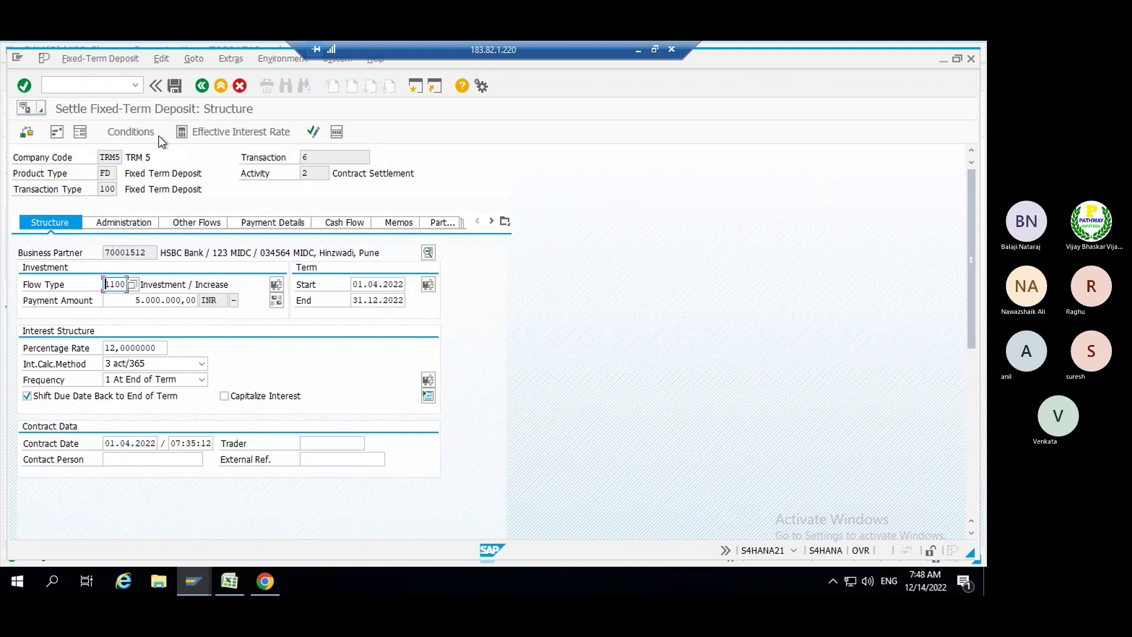
{"action": "left_click", "coordinate": [176, 86]}
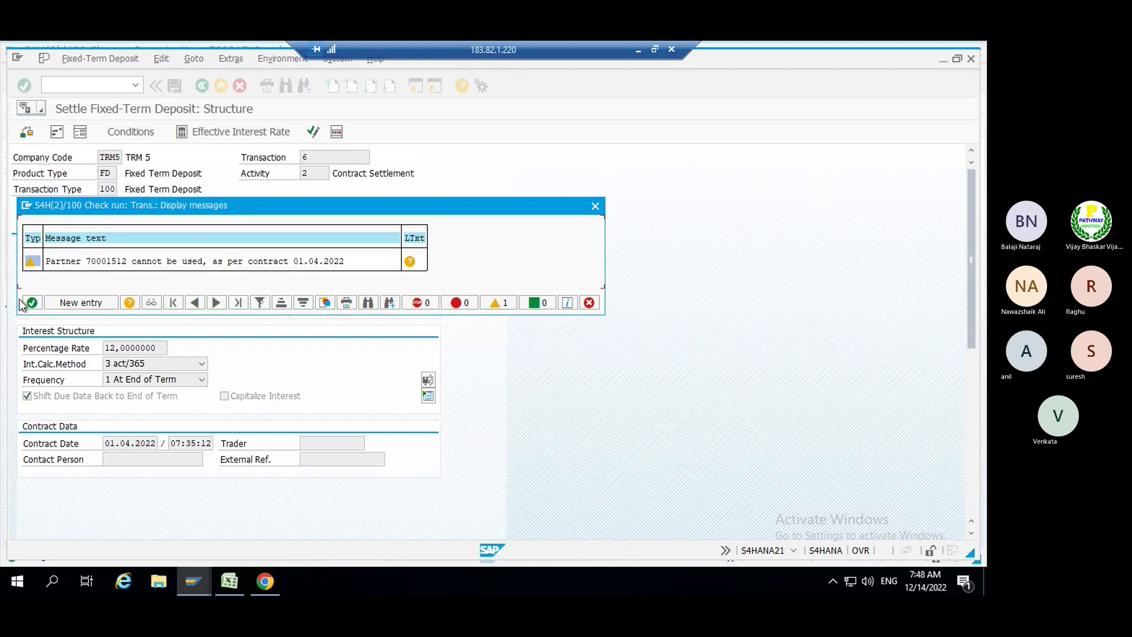
{"action": "left_click", "coordinate": [32, 303]}
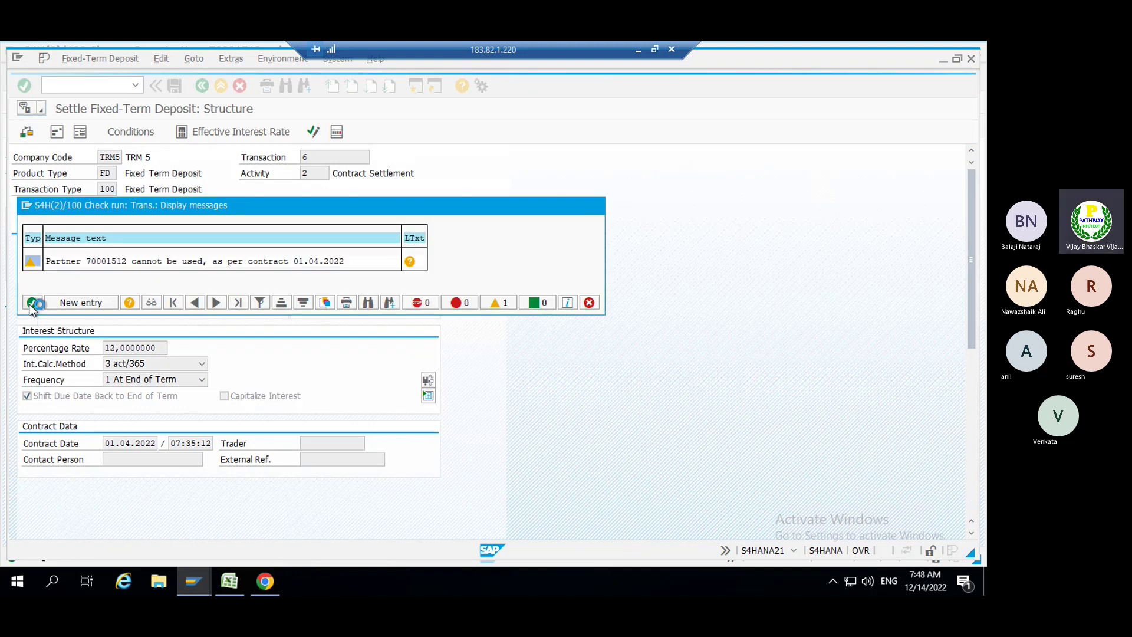
- Start transaction TBB1 to post the treasury flows
{"action": "left_click", "coordinate": [92, 83]}
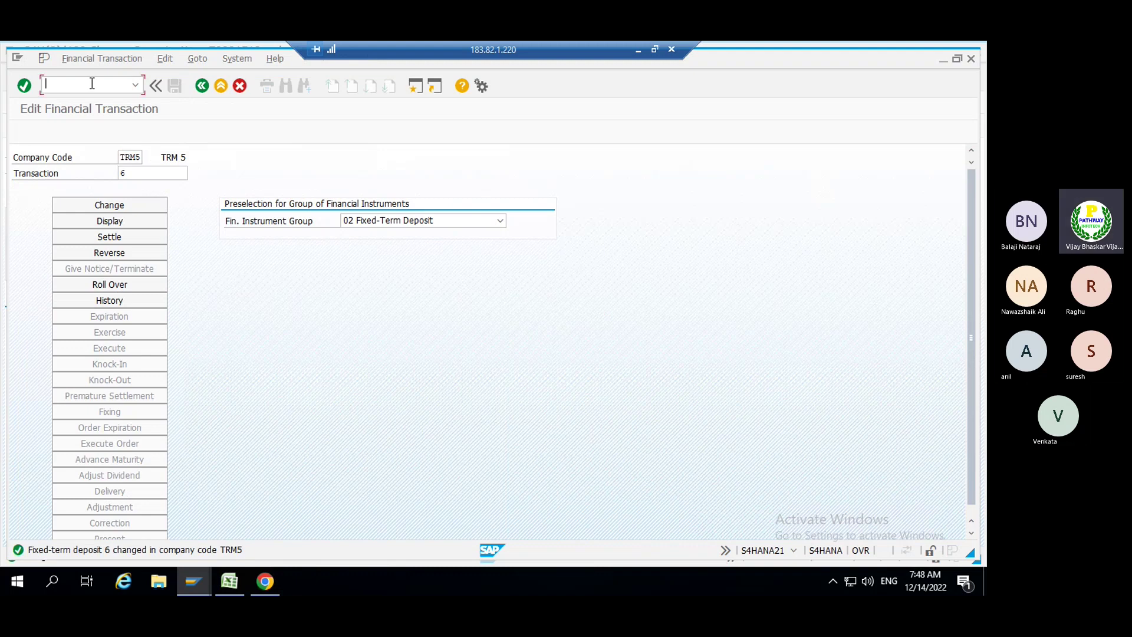
{"action": "type", "text": "/ntbb1"}
{"action": "key", "text": "Return"}
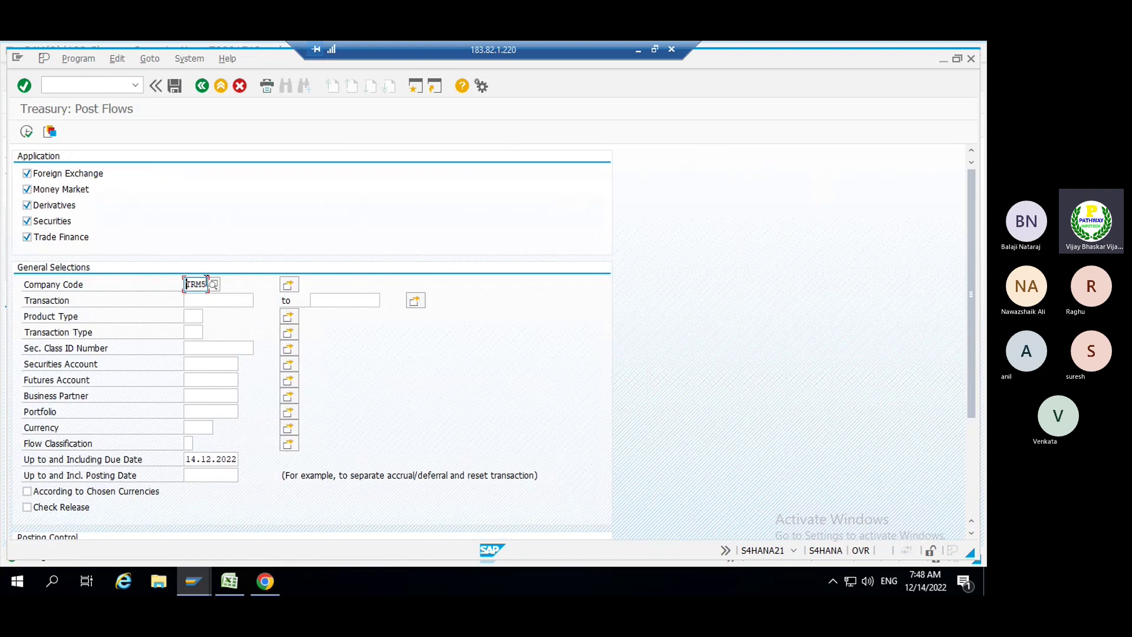
- Restrict the flow posting to transaction 6 and the Money Market application only
{"action": "key", "text": "Tab"}
{"action": "type", "text": "6"}
{"action": "key", "text": "Tab"}
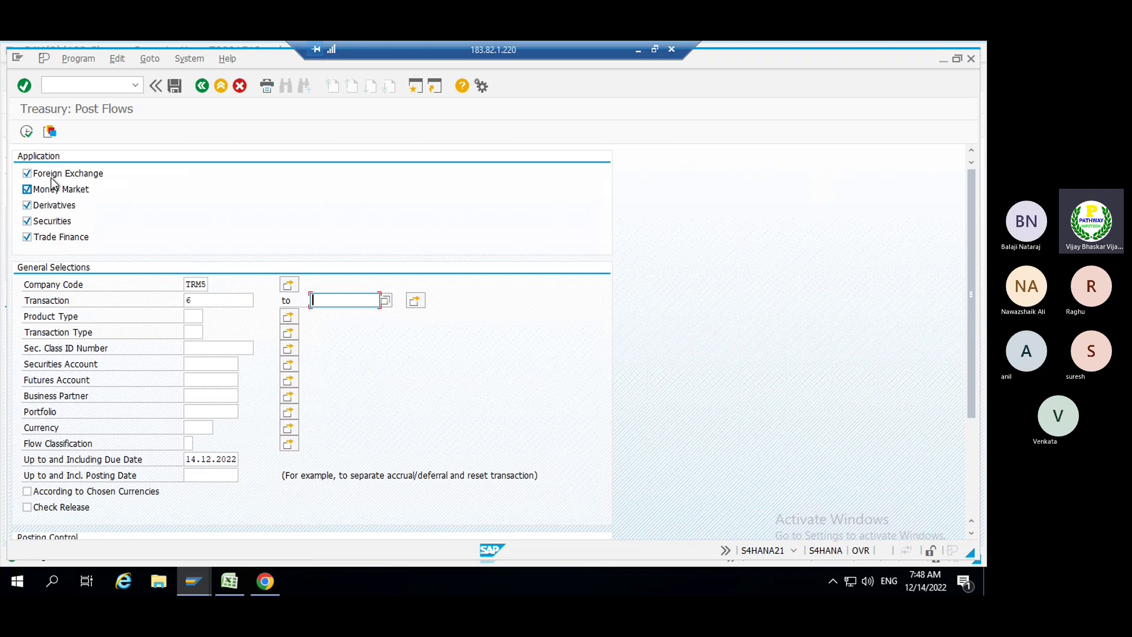
{"action": "left_click", "coordinate": [26, 173]}
{"action": "left_click", "coordinate": [27, 204]}
{"action": "left_click", "coordinate": [46, 221]}
{"action": "left_click", "coordinate": [48, 238]}
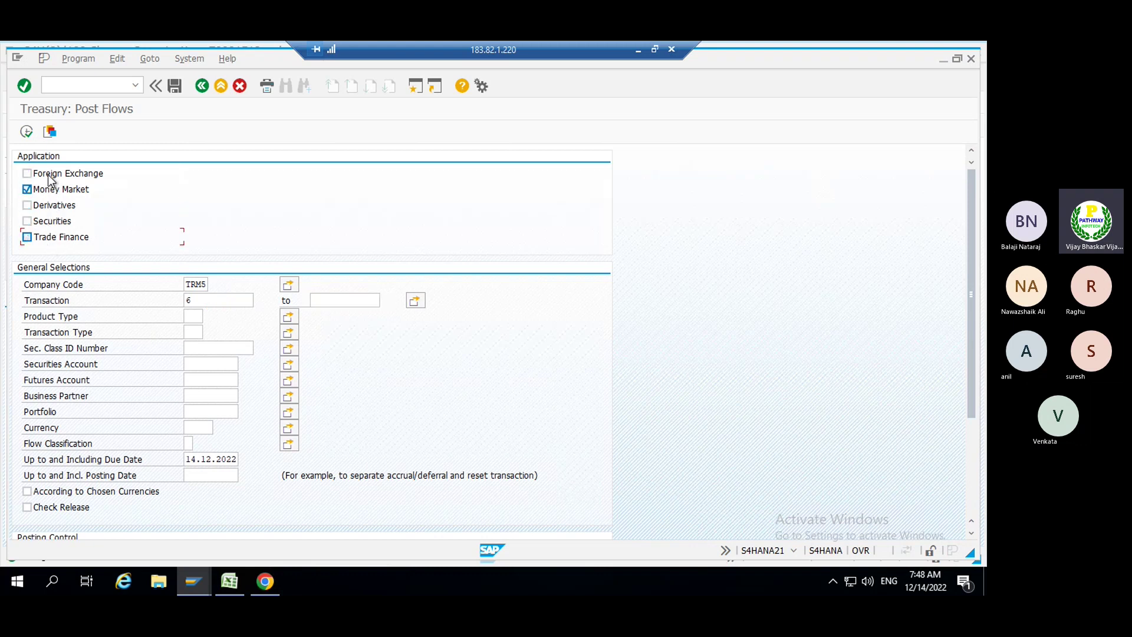
- Set the up to and including due date of the flow selection to 02.04.2022
{"action": "scroll", "coordinate": [155, 231], "scroll_direction": "down", "scroll_amount": 3}
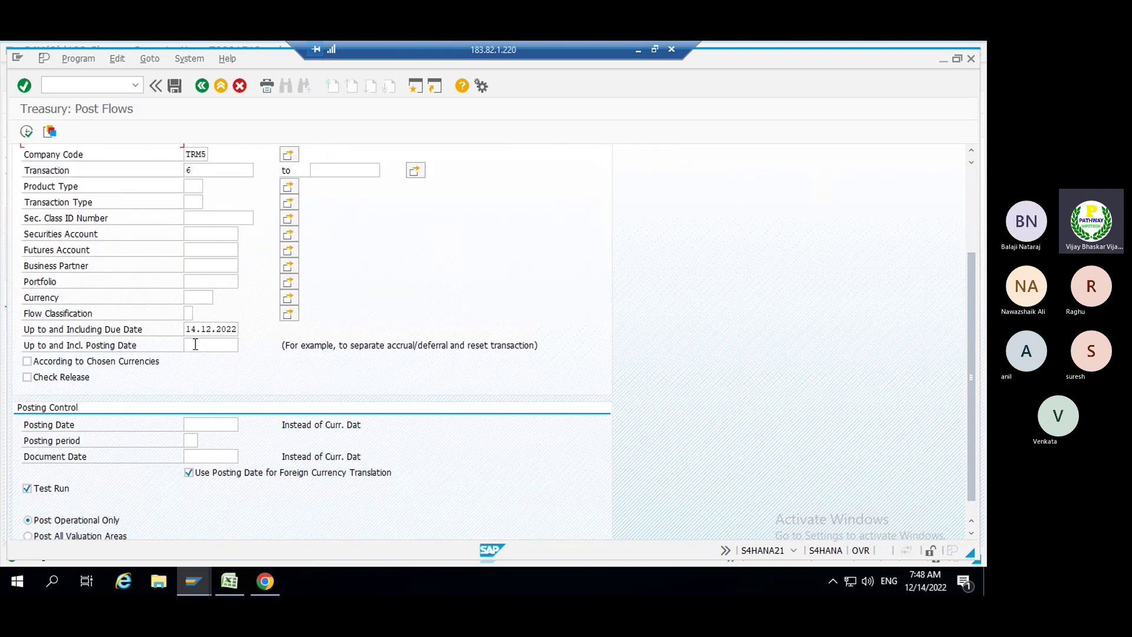
{"action": "left_click", "coordinate": [187, 329]}
{"action": "key", "text": "Delete"}
{"action": "key", "text": "Delete"}
{"action": "key", "text": "Delete"}
{"action": "key", "text": "Delete"}
{"action": "key", "text": "Delete"}
{"action": "key", "text": "Delete"}
{"action": "key", "text": "Delete"}
{"action": "key", "text": "Delete"}
{"action": "key", "text": "Delete"}
{"action": "key", "text": "Delete"}
{"action": "key", "text": "Down"}
{"action": "key", "text": "Down"}
{"action": "key", "text": "Down"}
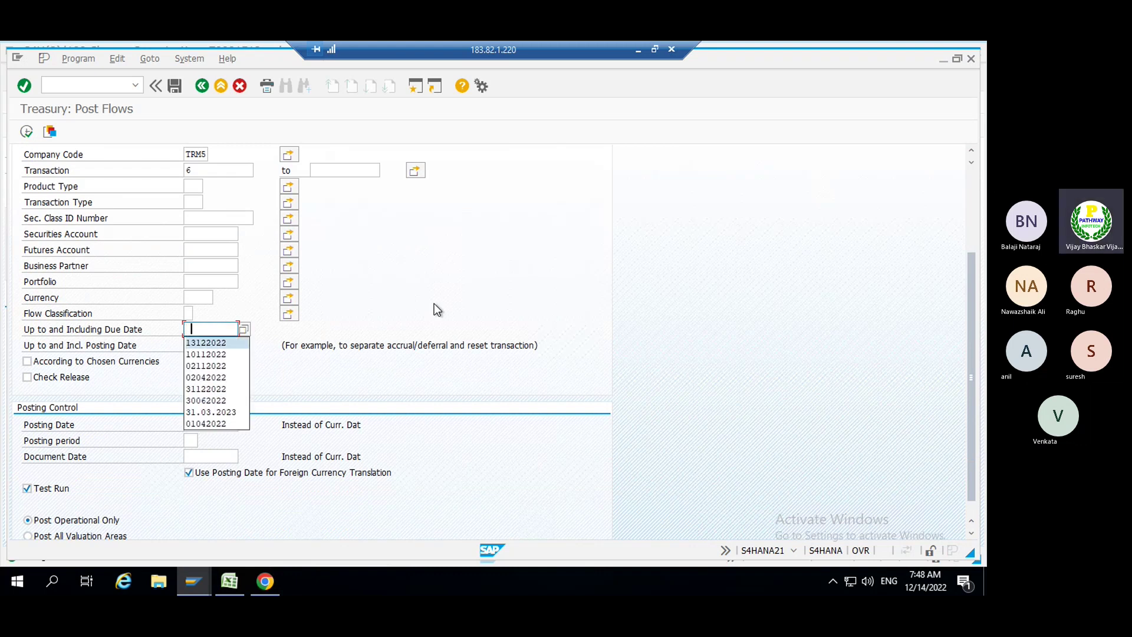
{"action": "key", "text": "Down"}
{"action": "key", "text": "Return"}
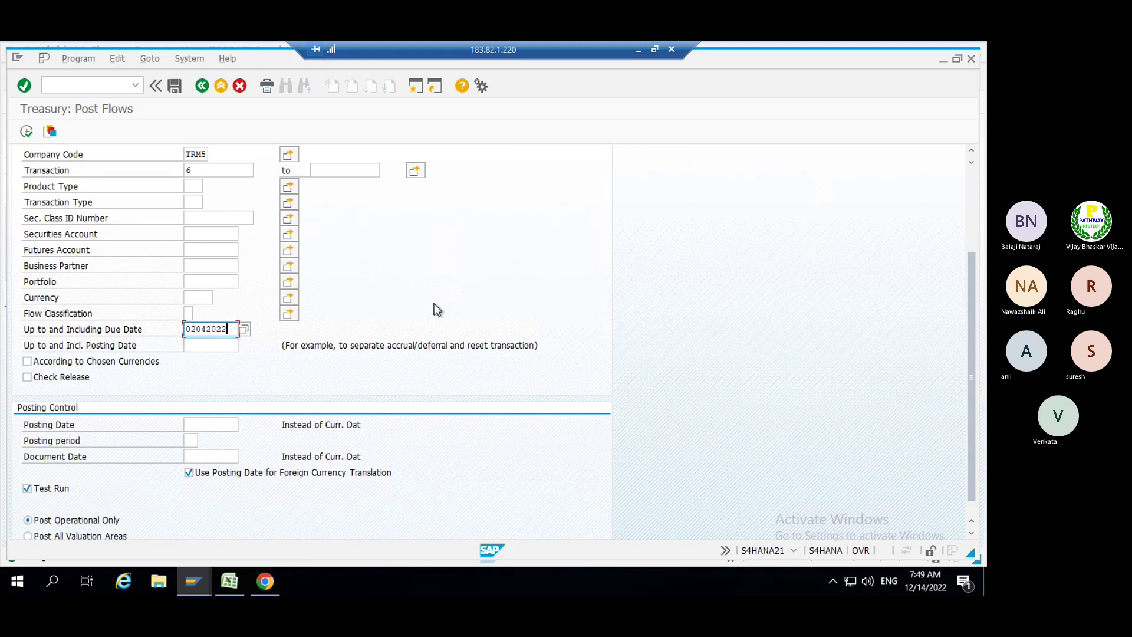
- Execute the posting as a test run and review the payment log
{"action": "scroll", "coordinate": [62, 425], "scroll_direction": "up", "scroll_amount": 4}
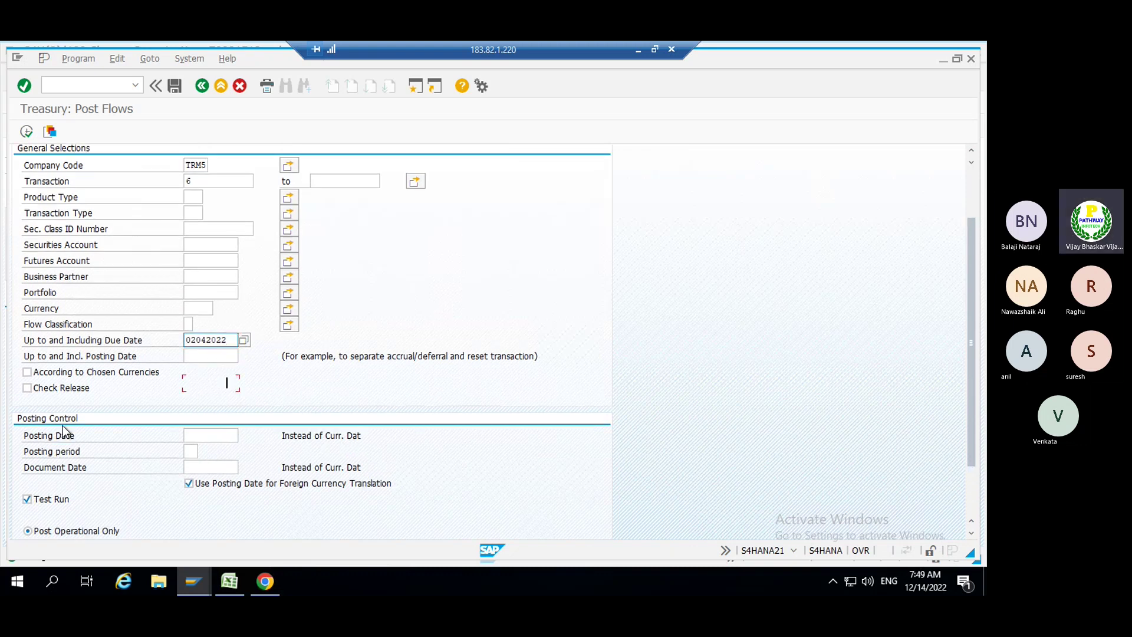
{"action": "left_click", "coordinate": [27, 132]}
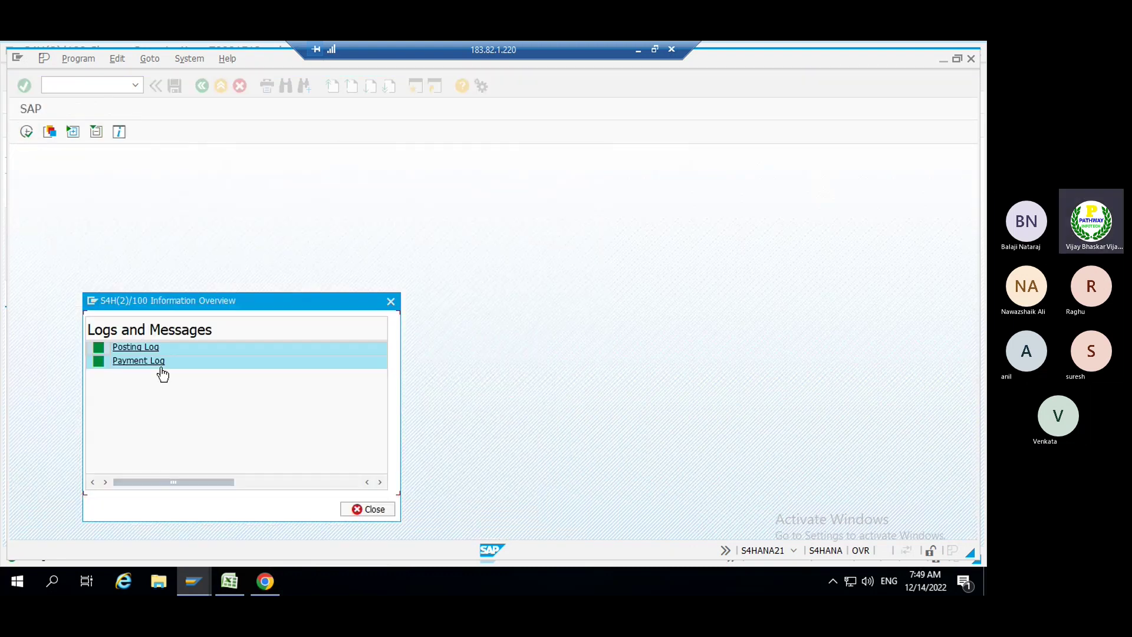
{"action": "left_click", "coordinate": [153, 364]}
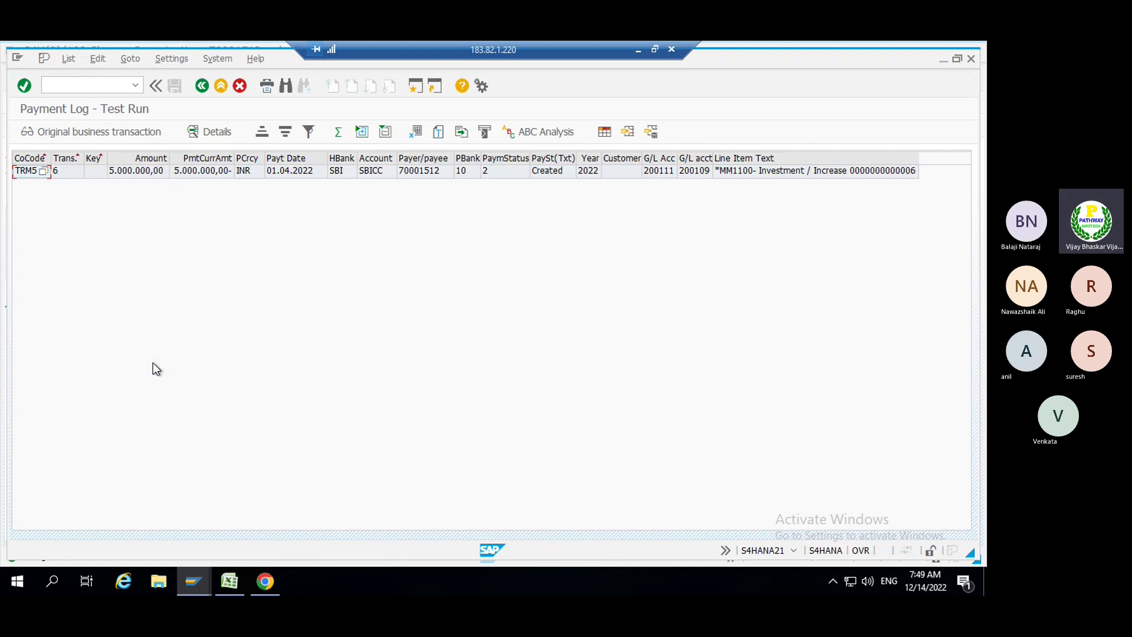
{"action": "left_click", "coordinate": [202, 86]}
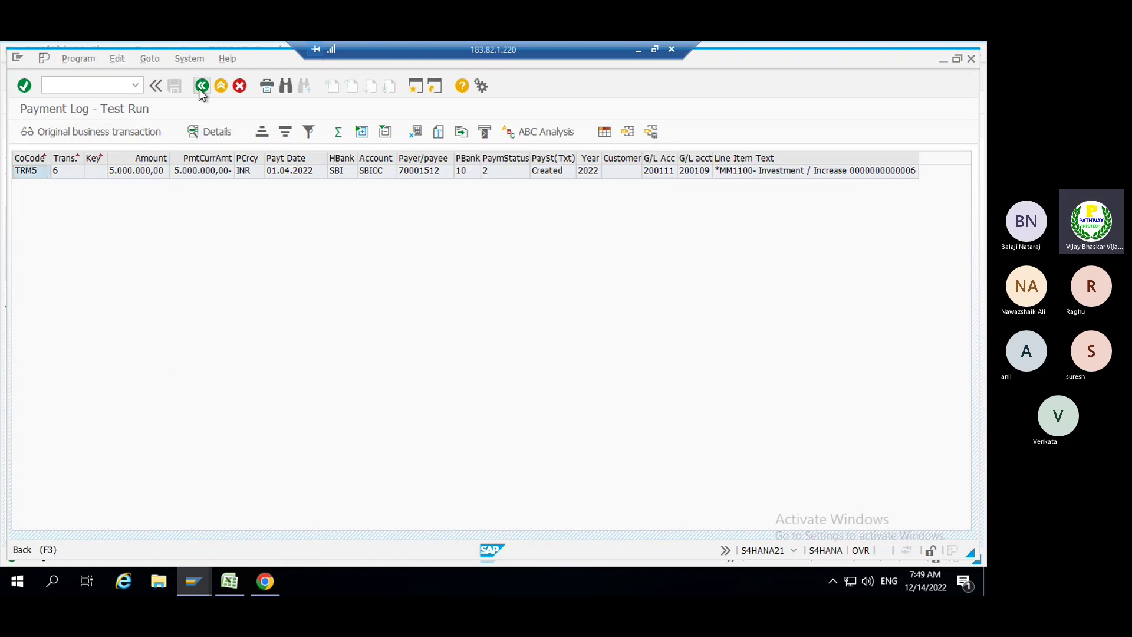
- Examine the FD Deposit Account and Payment Request Clearing Account lines in the test run's posting log, and close the logs overview
{"action": "left_click", "coordinate": [134, 349]}
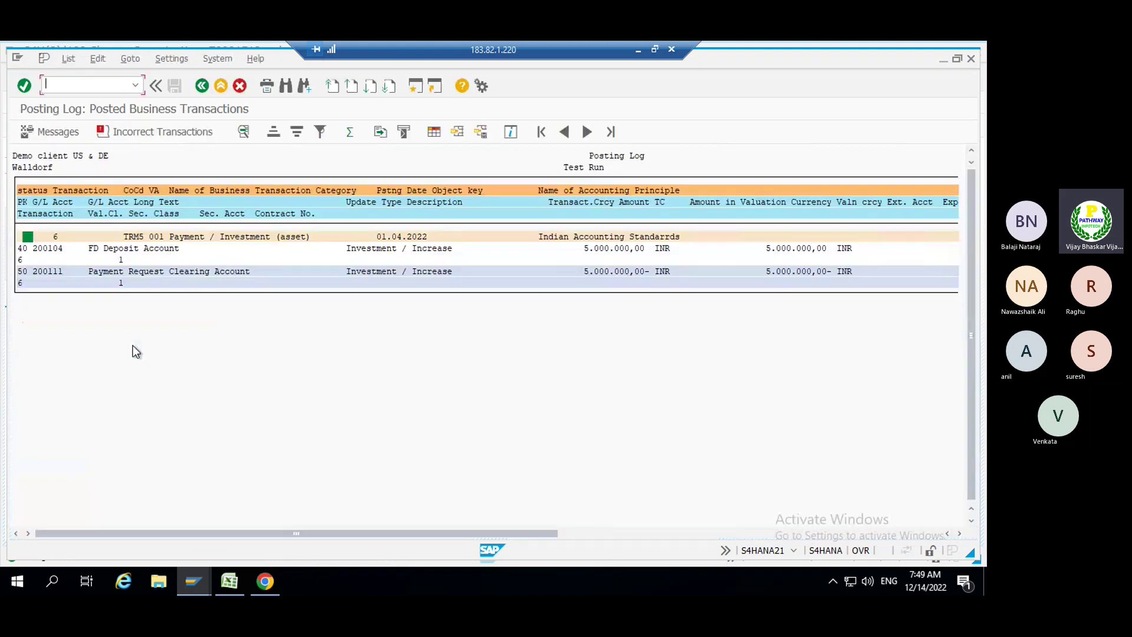
{"action": "left_click_drag", "start_coordinate": [92, 248], "coordinate": [182, 247]}
{"action": "key", "text": "ctrl+c"}
{"action": "left_click_drag", "start_coordinate": [92, 276], "coordinate": [242, 276]}
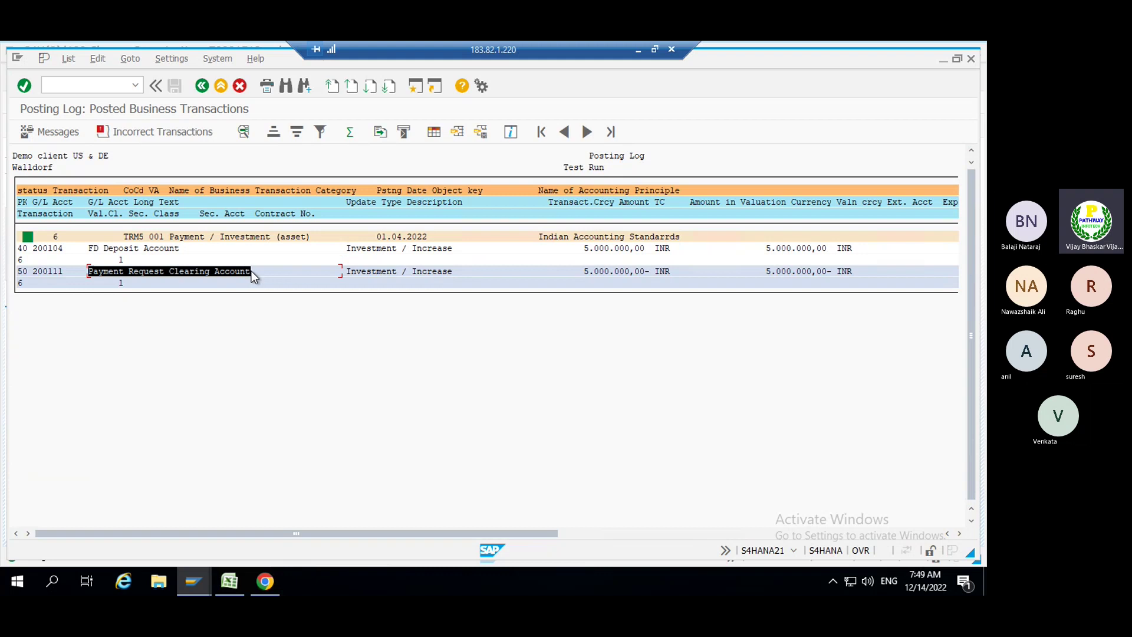
{"action": "key", "text": "ctrl+c"}
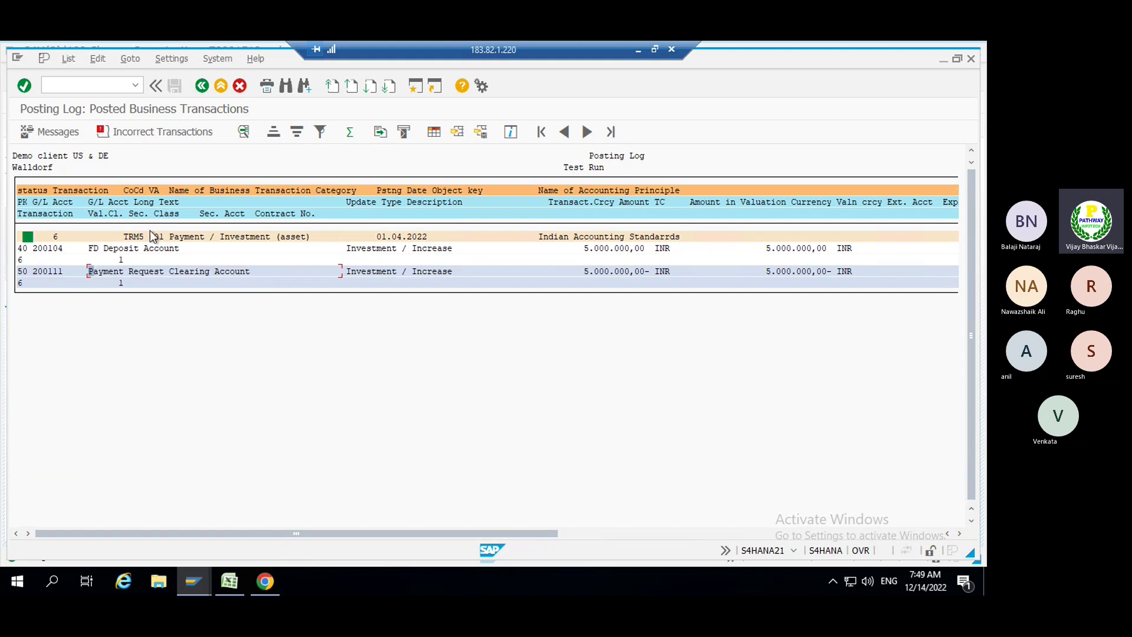
{"action": "left_click", "coordinate": [202, 89]}
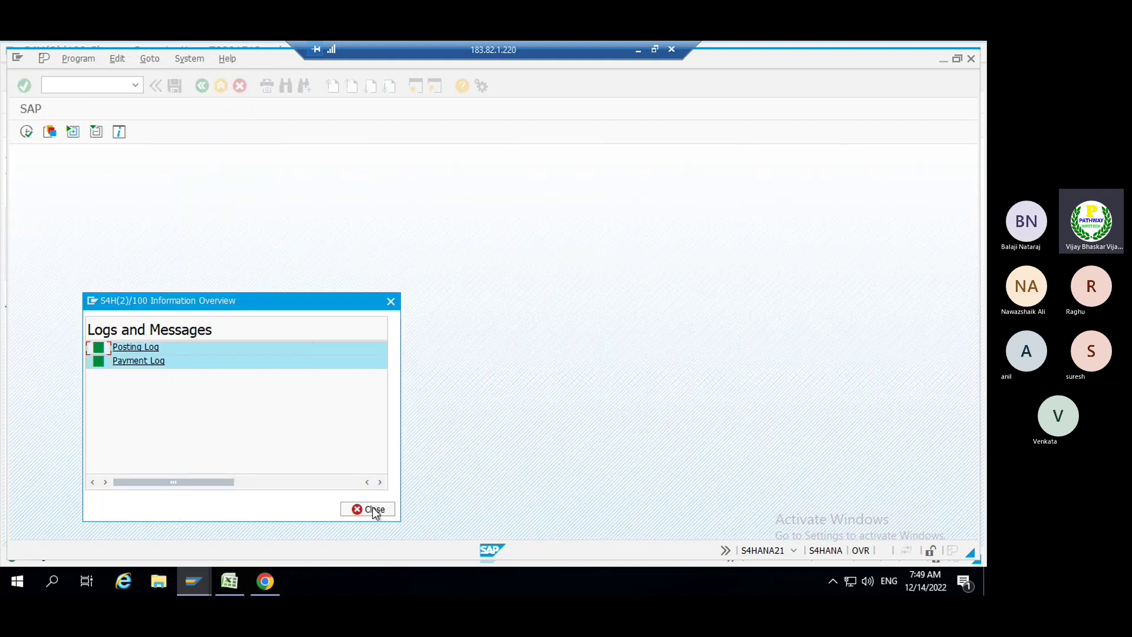
{"action": "left_click", "coordinate": [370, 509]}
- Turn off the test run, post the flows of transaction 6 and close the logs overview
{"action": "scroll", "coordinate": [139, 382], "scroll_direction": "down", "scroll_amount": 2}
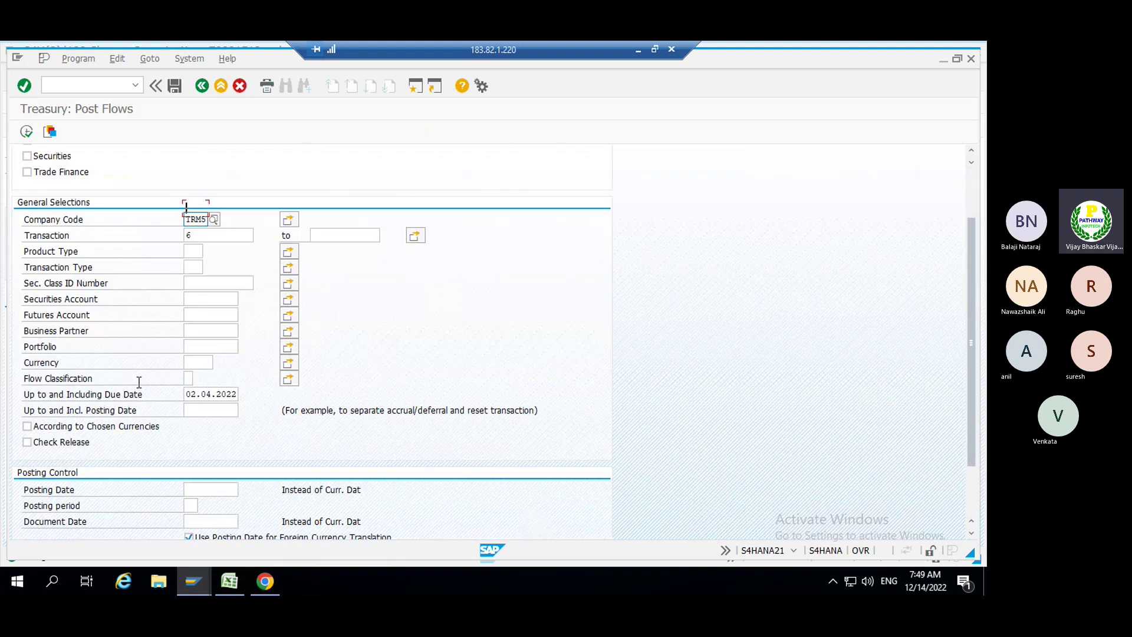
{"action": "scroll", "coordinate": [138, 382], "scroll_direction": "down", "scroll_amount": 5}
{"action": "left_click", "coordinate": [27, 475]}
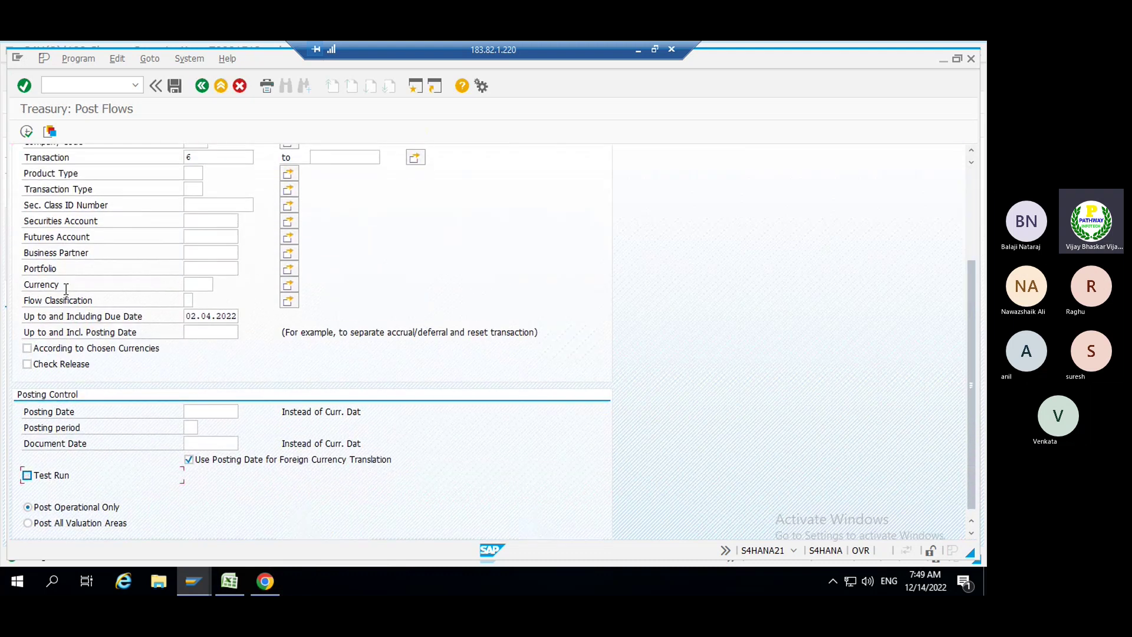
{"action": "left_click", "coordinate": [26, 131]}
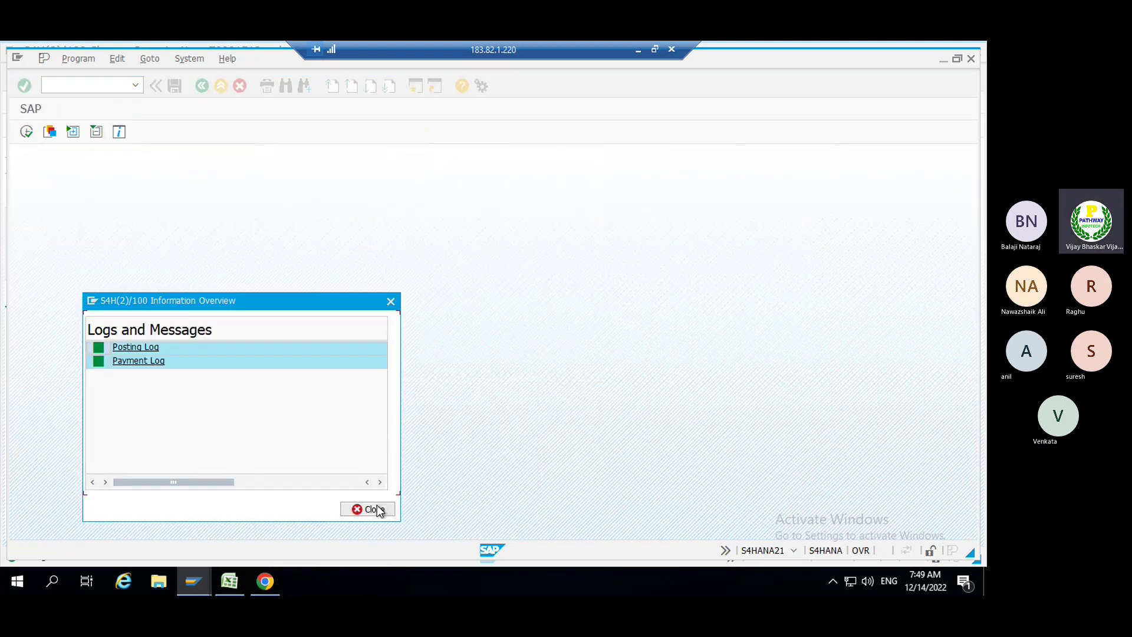
{"action": "left_click", "coordinate": [370, 511]}
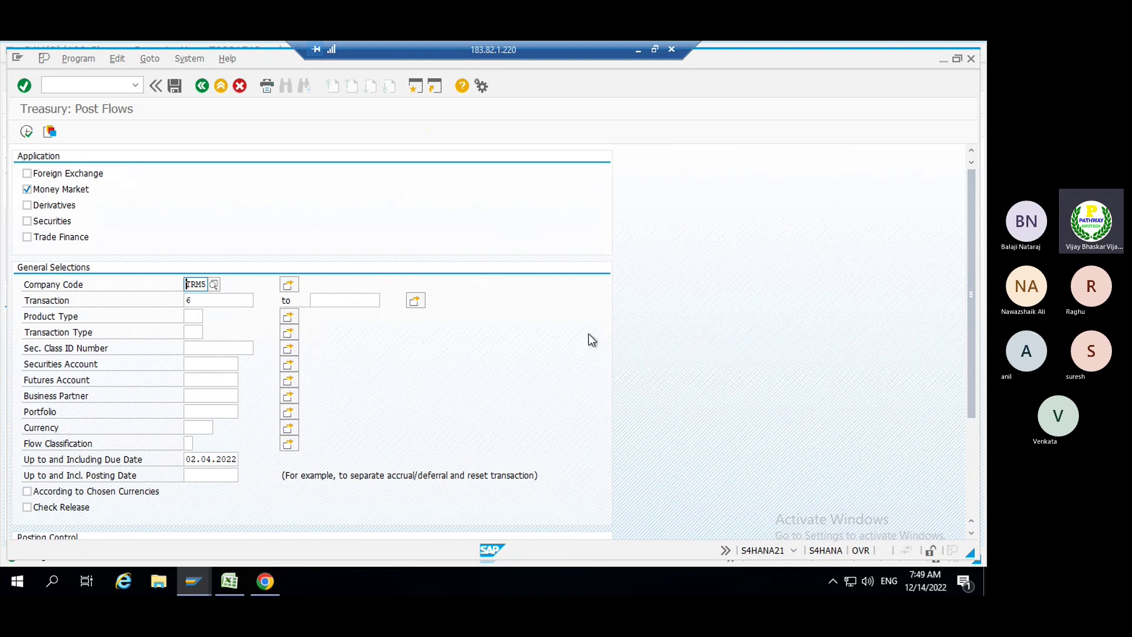
- Switch to the SAP session with the F111 job log, start transaction TPM20 and run the posting journal for transaction 6
{"action": "key", "text": "alt+Tab"}
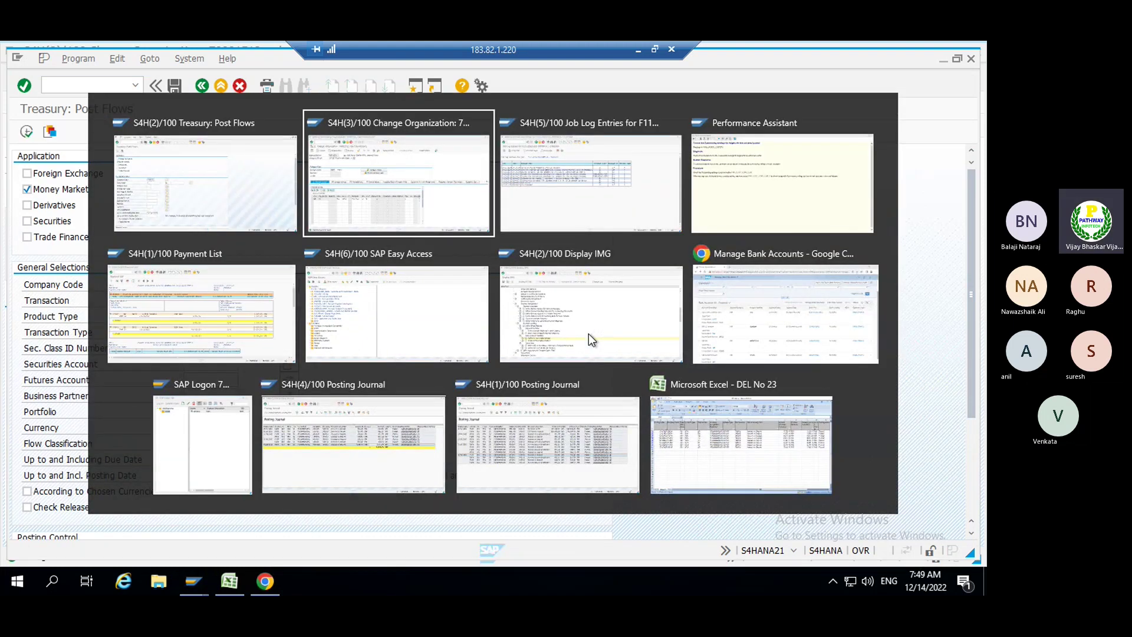
{"action": "key", "text": "Tab"}
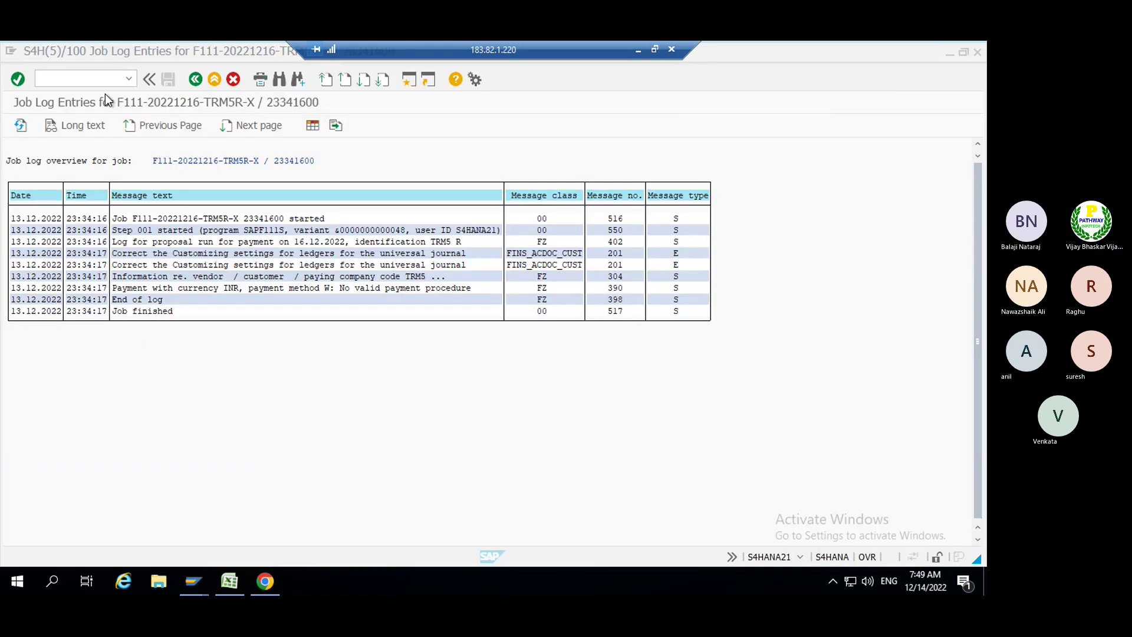
{"action": "left_click", "coordinate": [89, 77]}
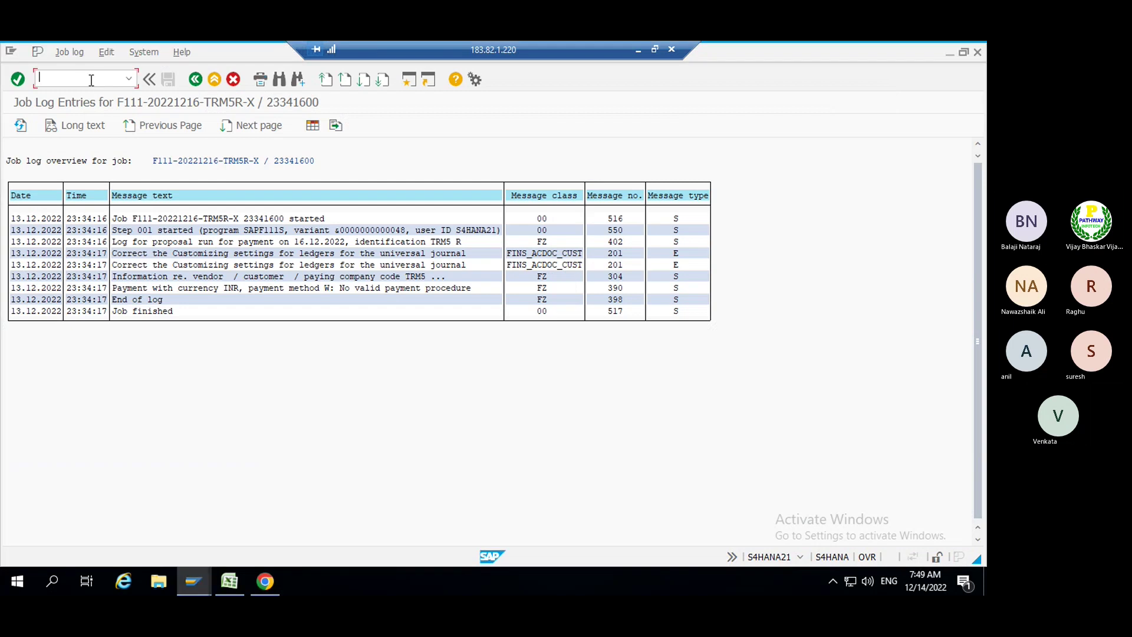
{"action": "type", "text": "/n"}
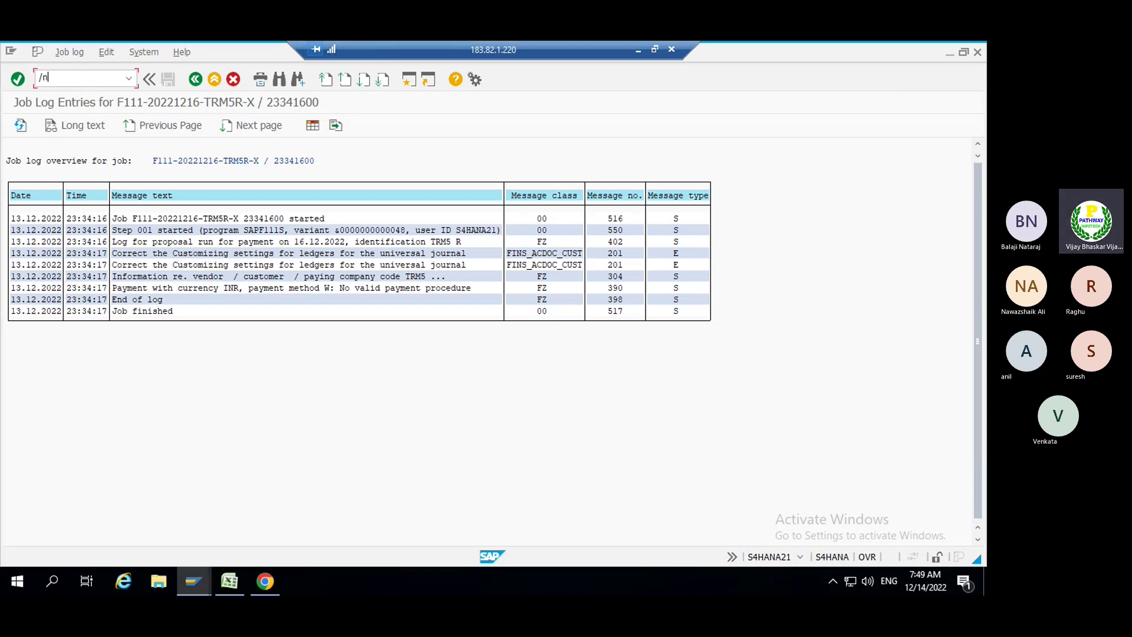
{"action": "type", "text": "tpm20"}
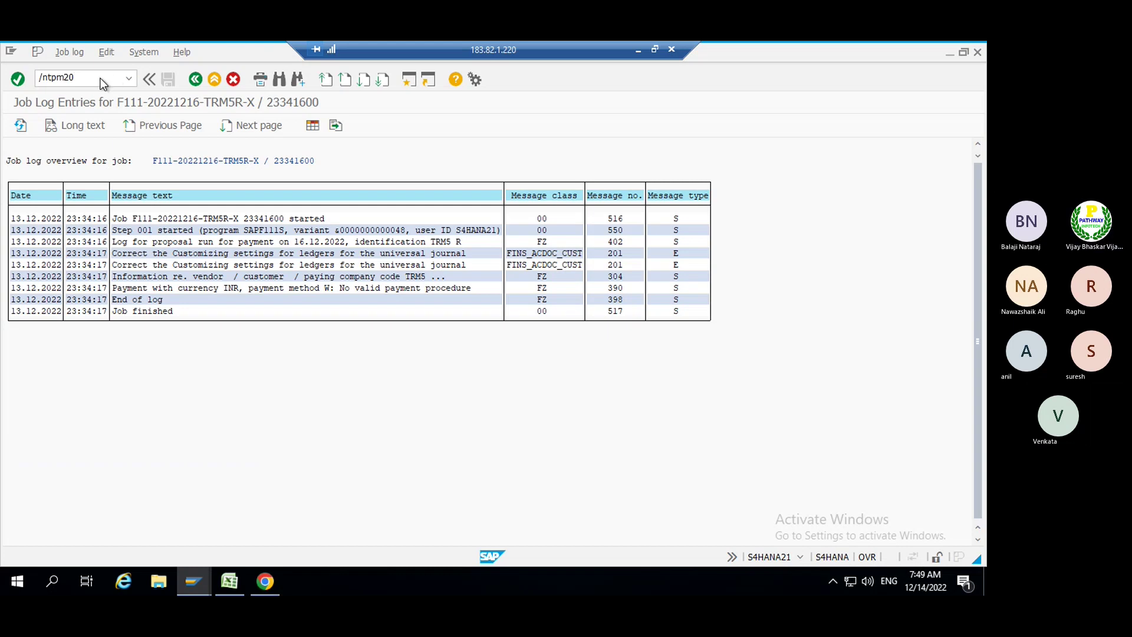
{"action": "key", "text": "Return"}
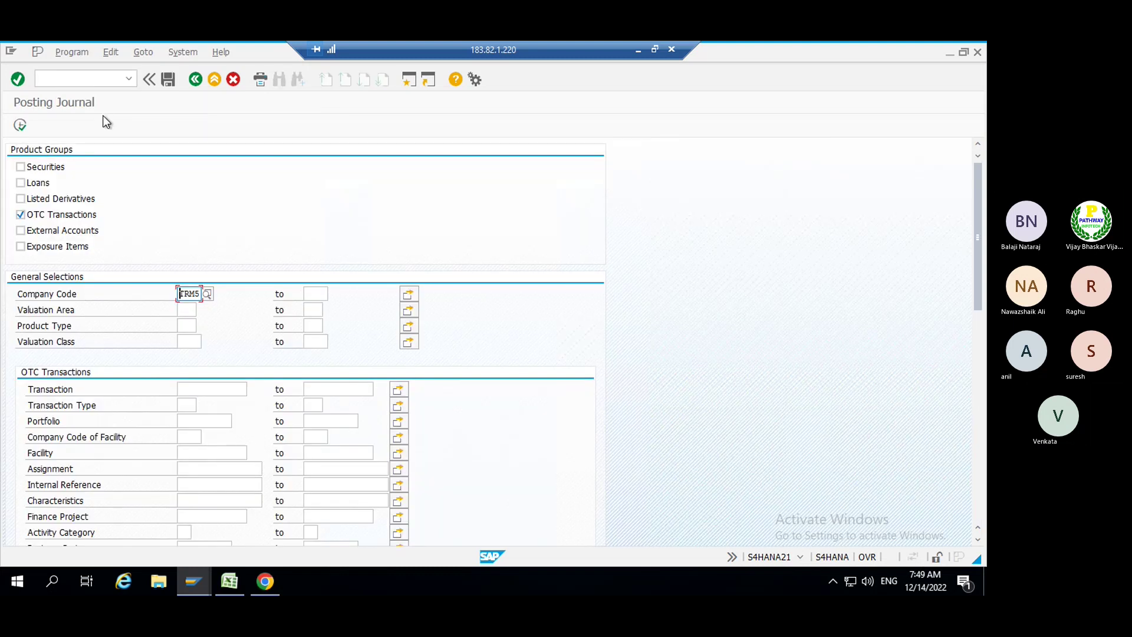
{"action": "left_click", "coordinate": [199, 389]}
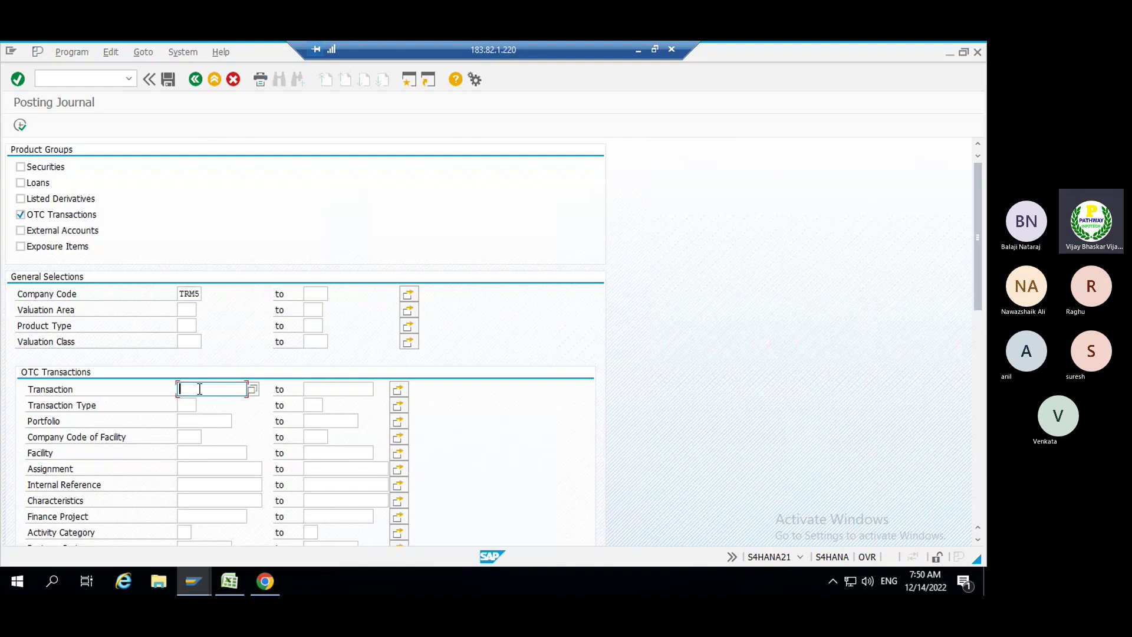
{"action": "type", "text": "5"}
{"action": "key", "text": "BackSpace"}
{"action": "type", "text": "6"}
{"action": "key", "text": "Tab"}
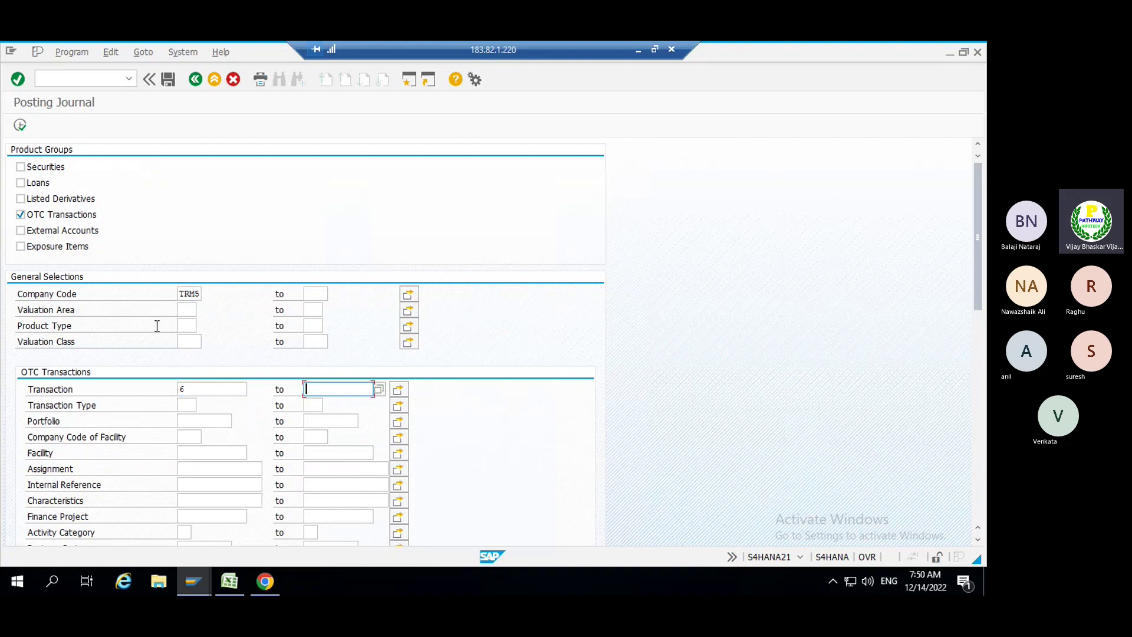
{"action": "left_click", "coordinate": [20, 128]}
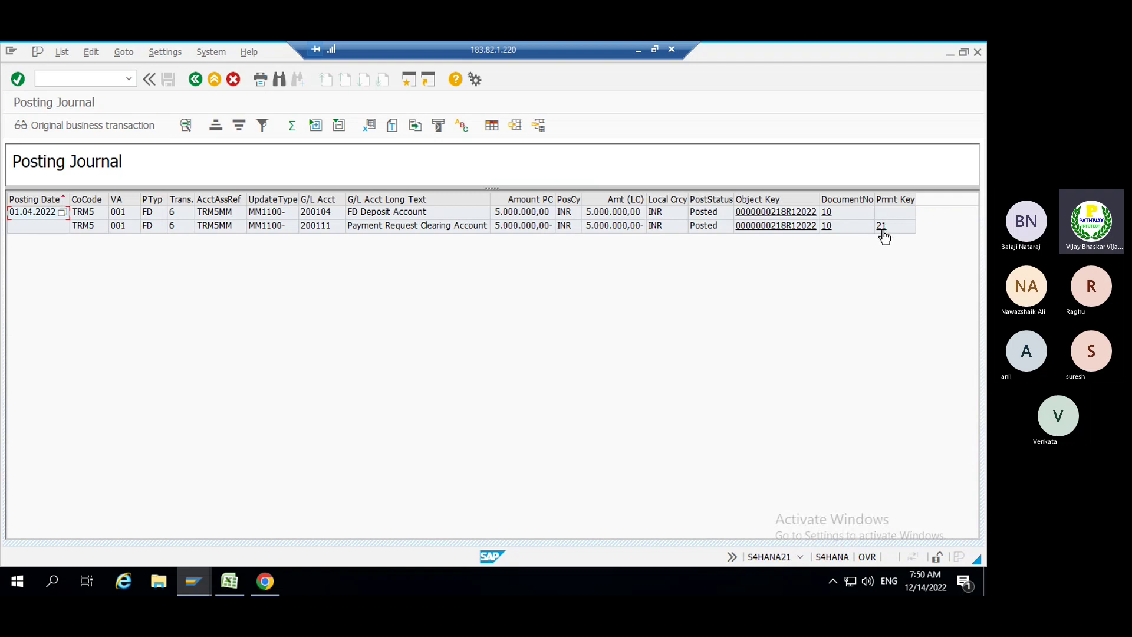
- Examine the FD Deposit Account and Payment Request Clearing Account entries in the posting journal and leave the list
{"action": "left_click", "coordinate": [391, 214]}
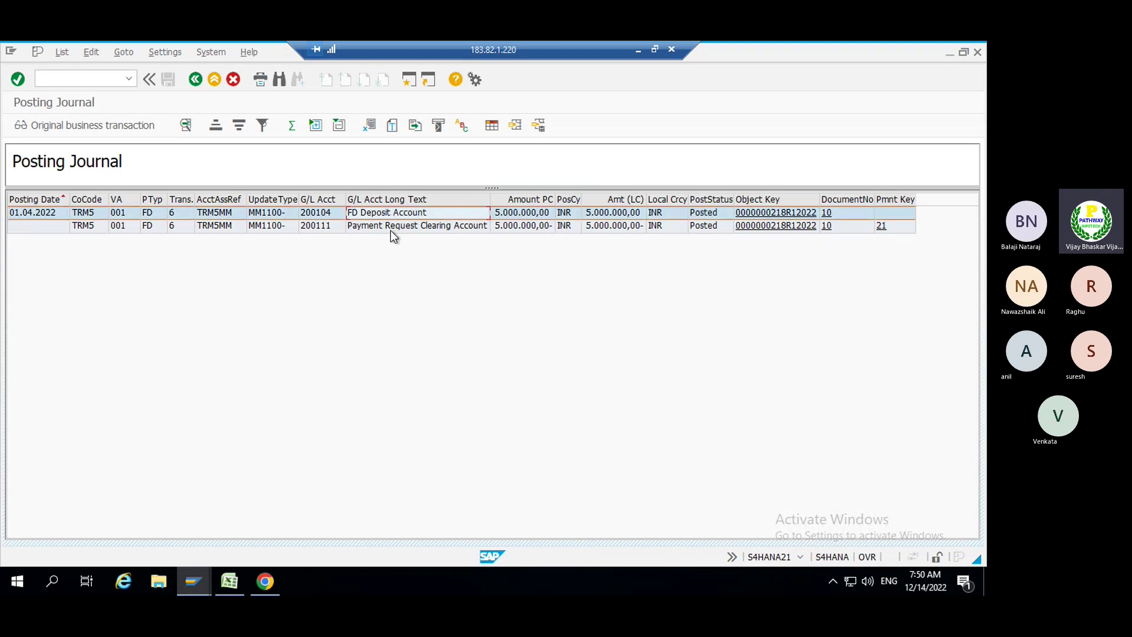
{"action": "left_click", "coordinate": [390, 229]}
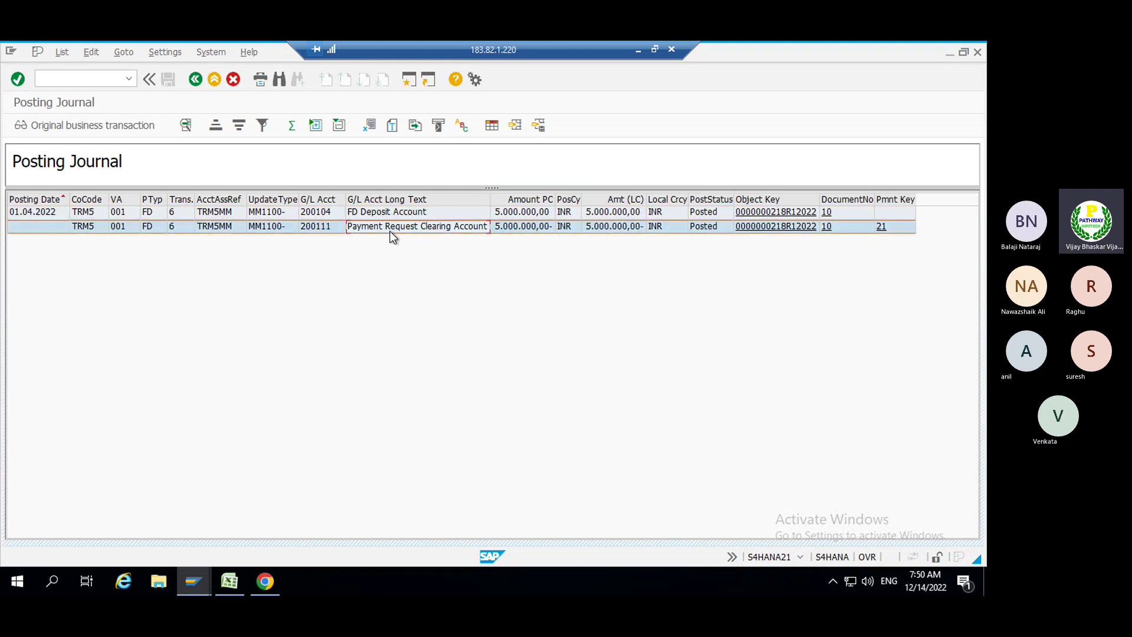
{"action": "key", "text": "F3"}
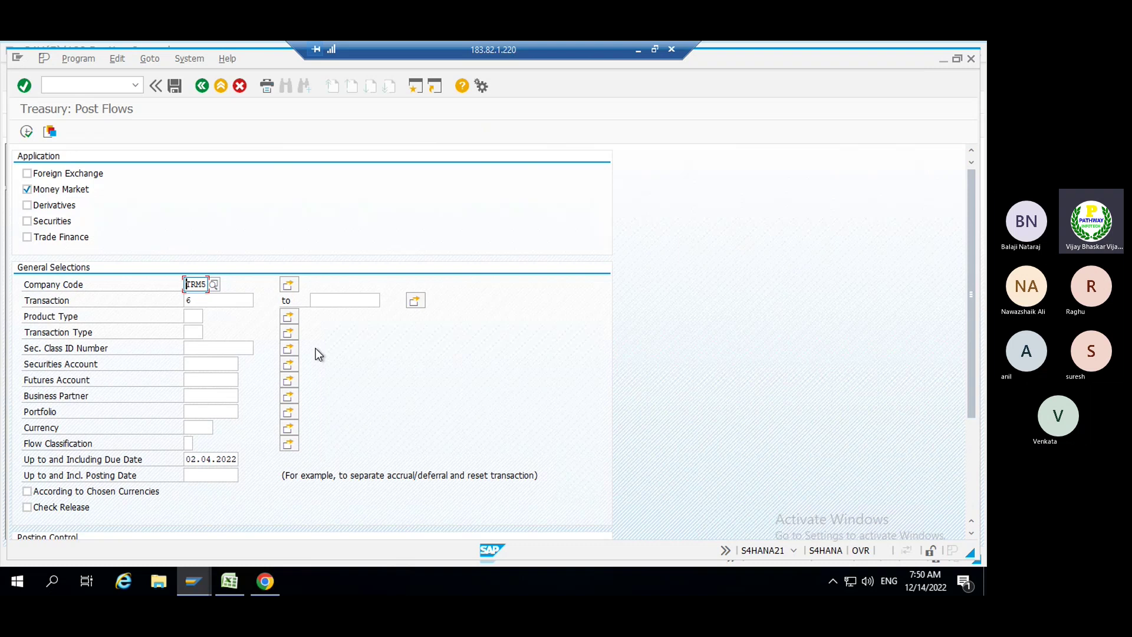
- Start transaction F111 in the Post Flows session and set the payment run date to 17.12.2022 for identification TRM5
{"action": "left_click", "coordinate": [92, 85]}
{"action": "type", "text": "/nf111"}
{"action": "key", "text": "Return"}
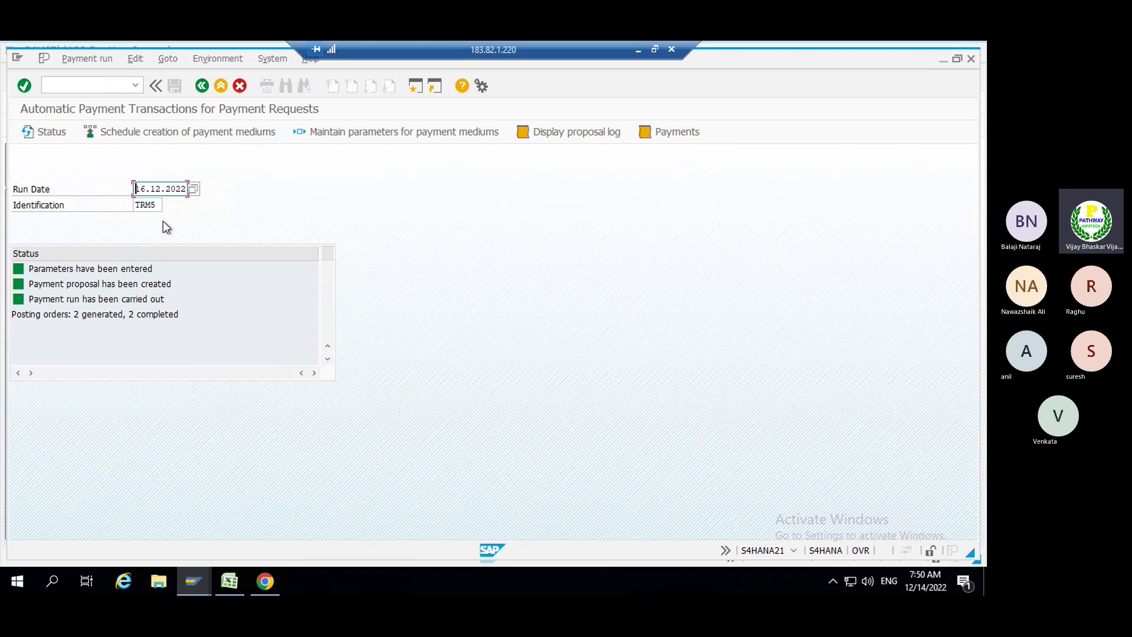
{"action": "key", "text": "Delete"}
{"action": "key", "text": "Delete"}
{"action": "key", "text": "Delete"}
{"action": "key", "text": "Delete"}
{"action": "key", "text": "Delete"}
{"action": "key", "text": "Delete"}
{"action": "key", "text": "Delete"}
{"action": "key", "text": "Delete"}
{"action": "key", "text": "Delete"}
{"action": "key", "text": "Delete"}
{"action": "type", "text": "17"}
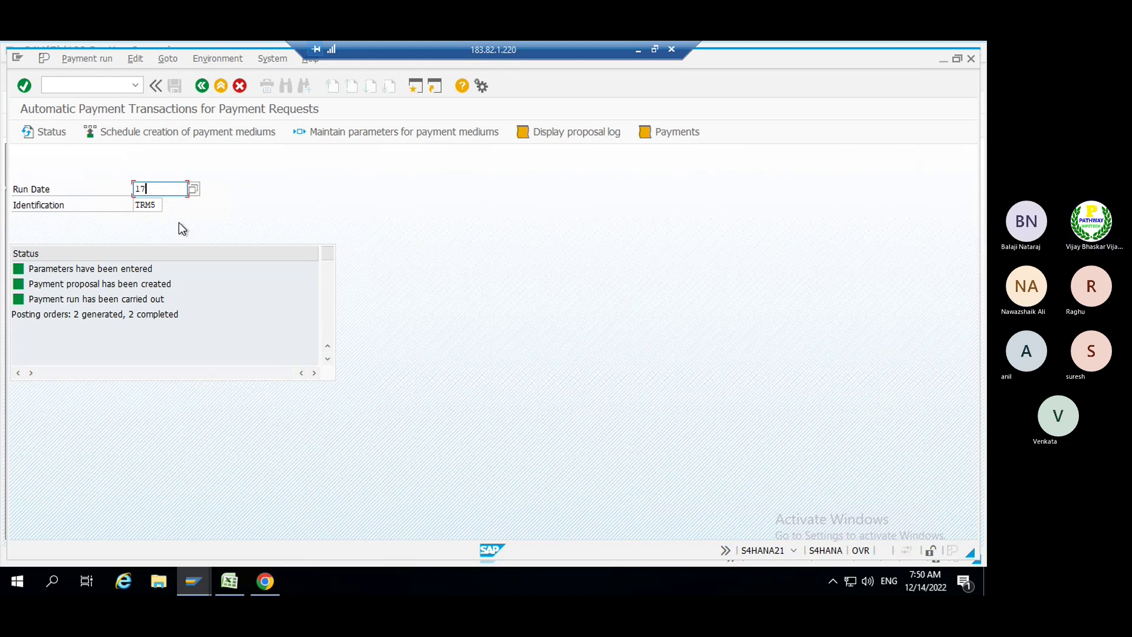
{"action": "type", "text": "122022"}
{"action": "key", "text": "Return"}
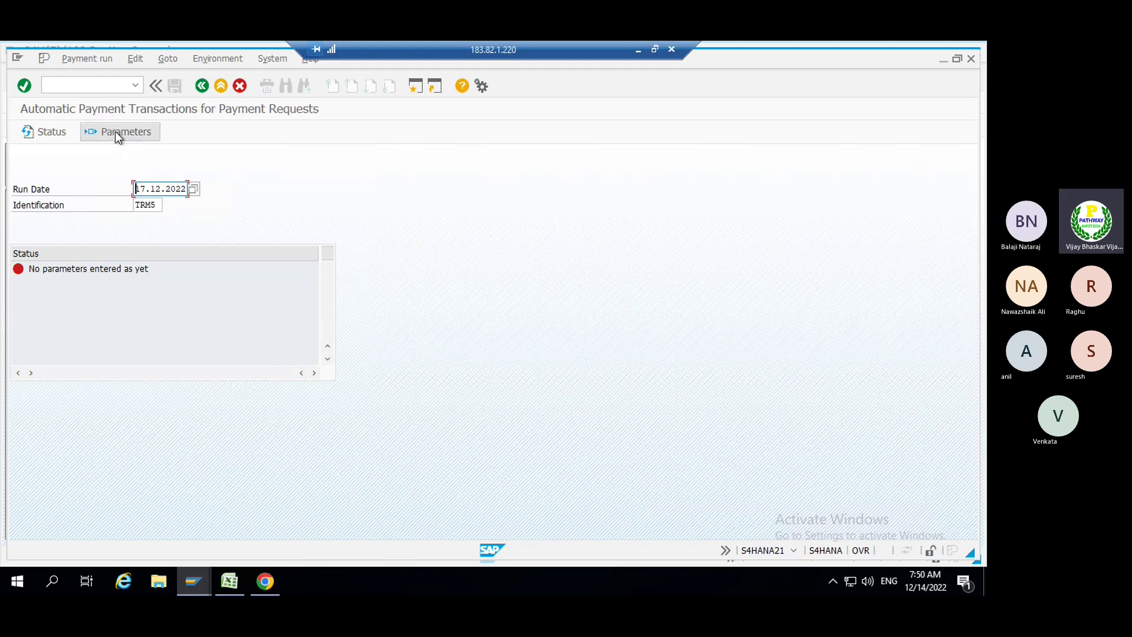
- Open the payment run parameters and set the posting date to 17.12.2022 and the next payment run date to 18.12.2022
{"action": "left_click", "coordinate": [118, 132]}
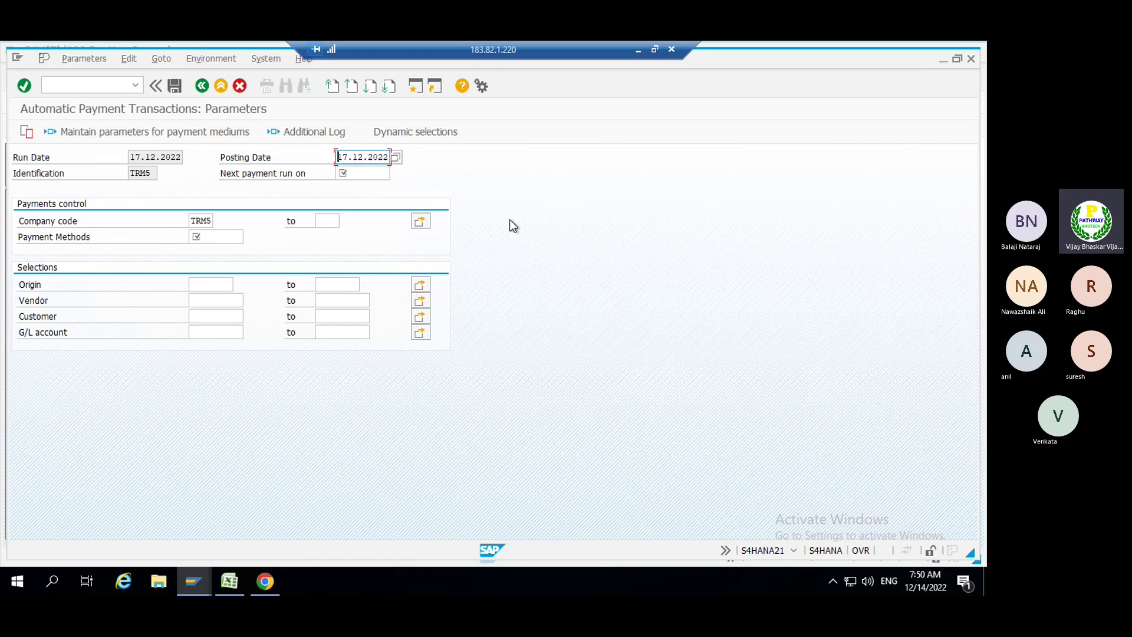
{"action": "key", "text": "Delete"}
{"action": "key", "text": "Delete"}
{"action": "key", "text": "Delete"}
{"action": "key", "text": "Delete"}
{"action": "key", "text": "Delete"}
{"action": "key", "text": "Delete"}
{"action": "key", "text": "Delete"}
{"action": "key", "text": "Delete"}
{"action": "key", "text": "Delete"}
{"action": "key", "text": "Delete"}
{"action": "type", "text": "17122022"}
{"action": "left_click", "coordinate": [358, 174]}
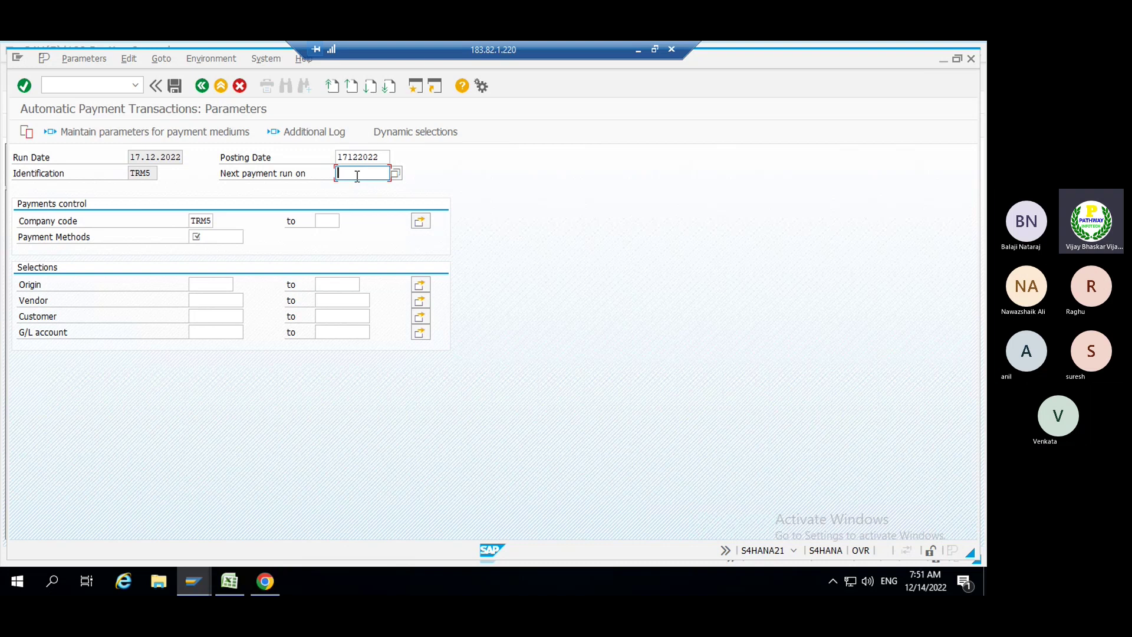
{"action": "type", "text": "18122022"}
- Enter payment method W and origin TR-TM for company code TRM5 and save the payment run parameters
{"action": "left_click", "coordinate": [214, 237]}
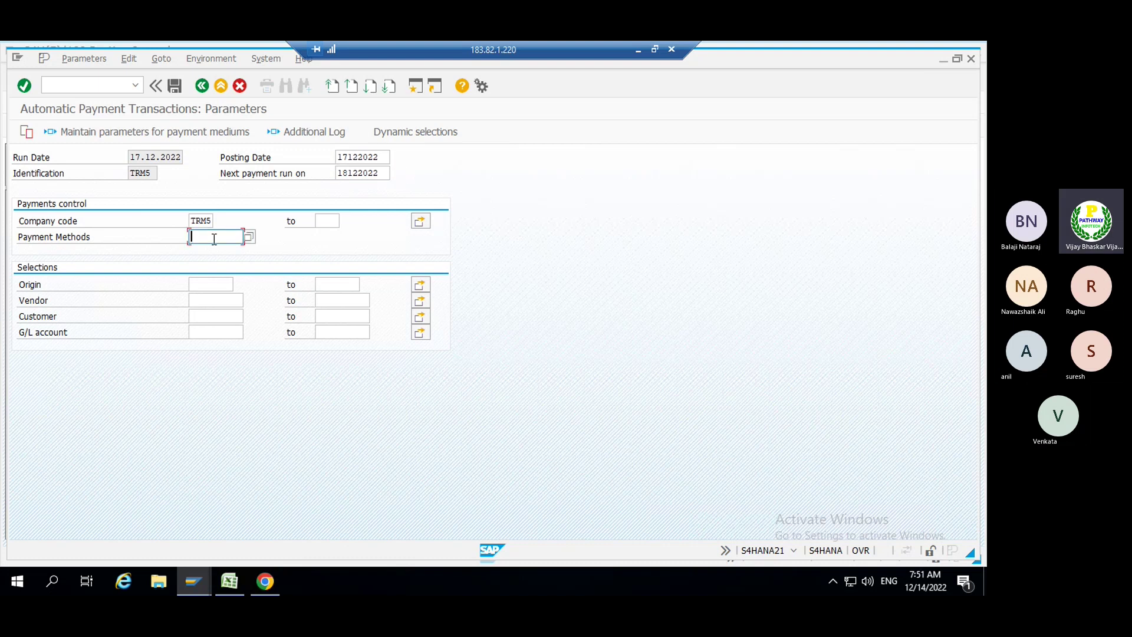
{"action": "type", "text": "W"}
{"action": "left_click", "coordinate": [201, 284]}
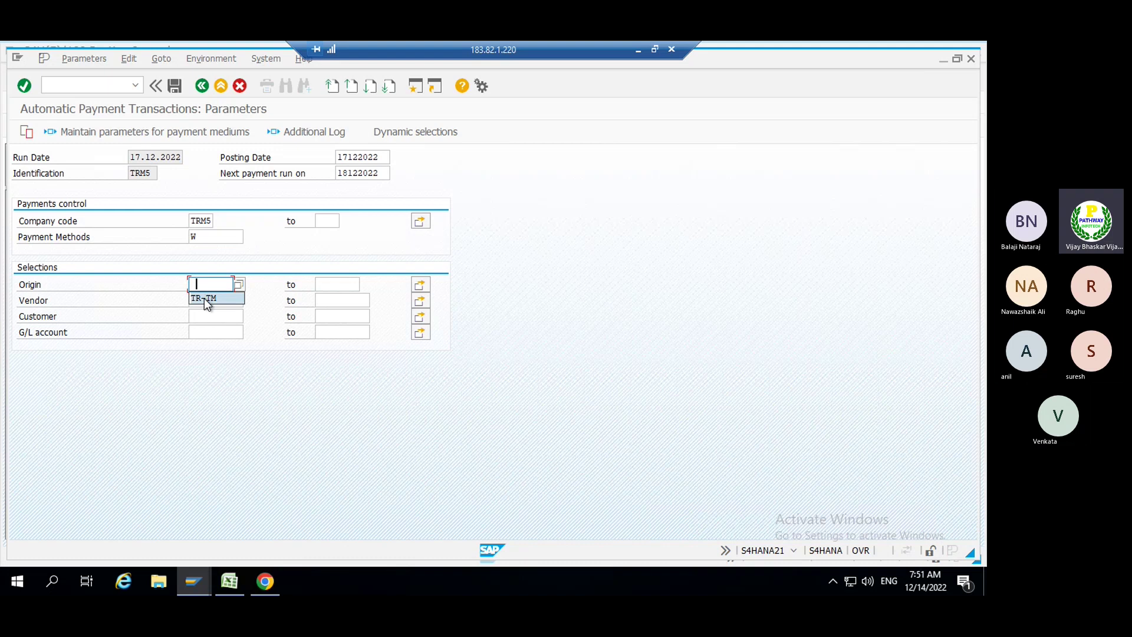
{"action": "left_click", "coordinate": [204, 298]}
{"action": "key", "text": "Return"}
{"action": "double_click", "coordinate": [192, 237]}
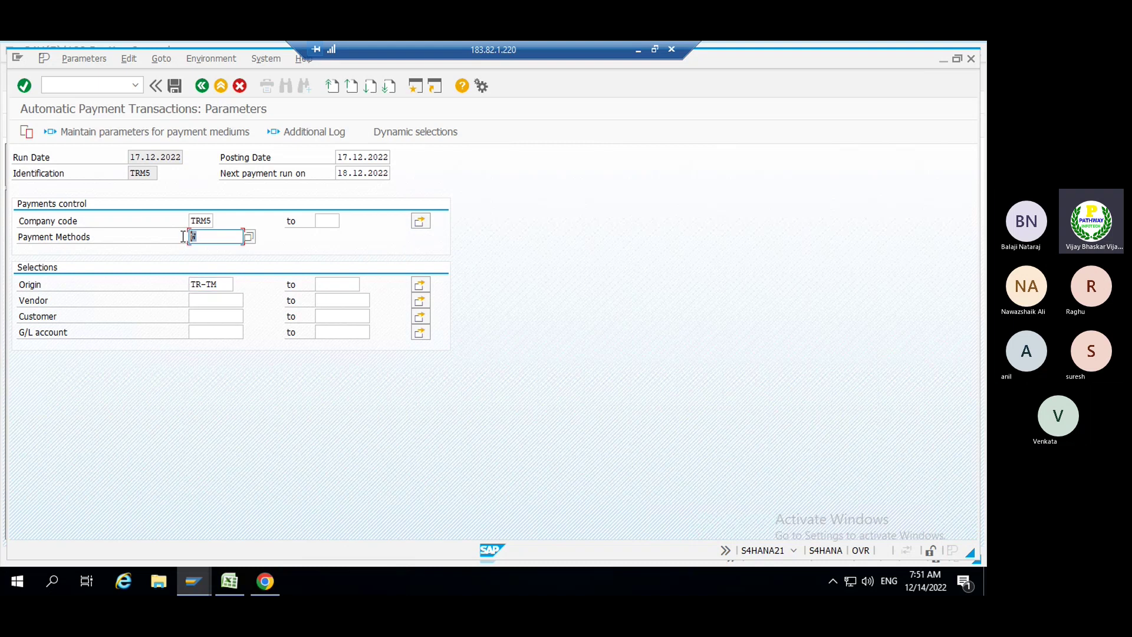
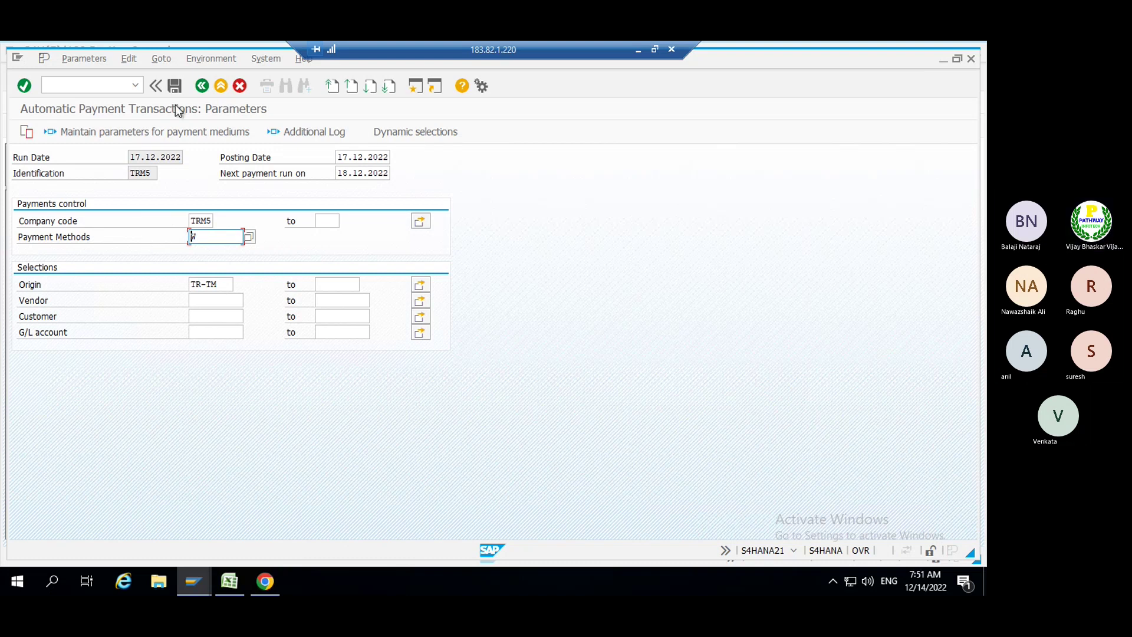
{"action": "left_click", "coordinate": [175, 86]}
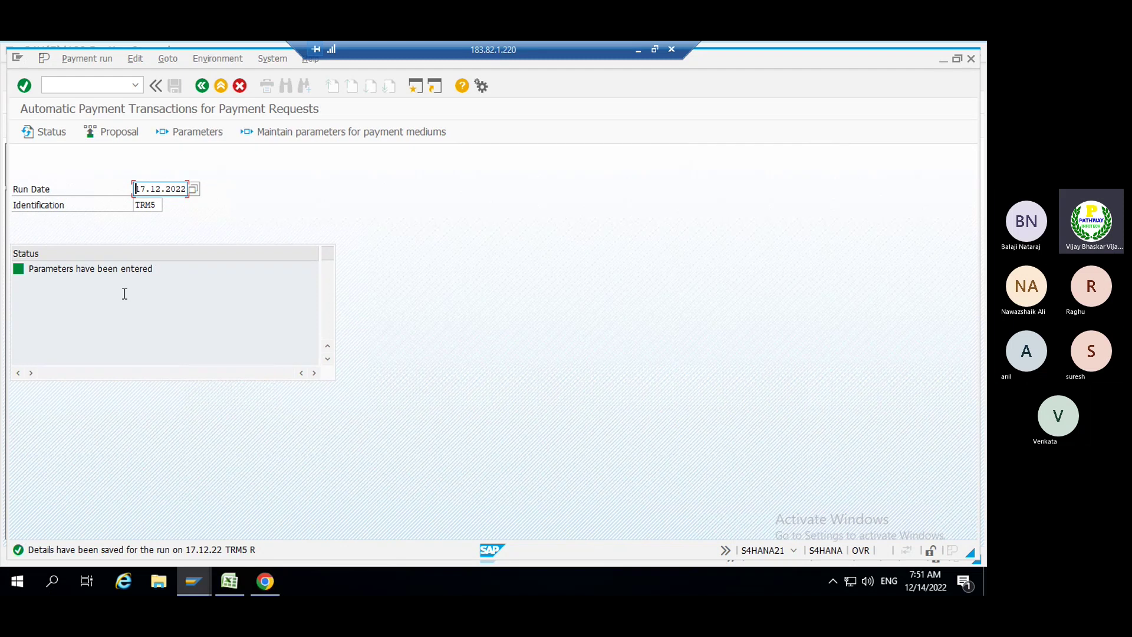
- Schedule the payment proposal to start immediately and refresh the run status
{"action": "left_click", "coordinate": [118, 133]}
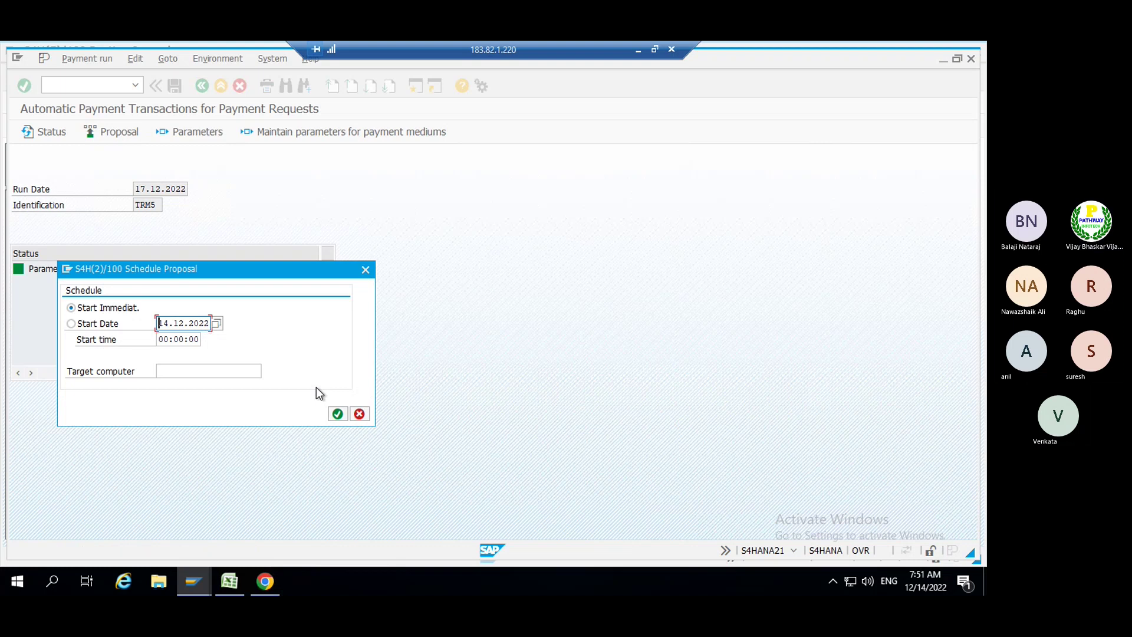
{"action": "left_click", "coordinate": [337, 412]}
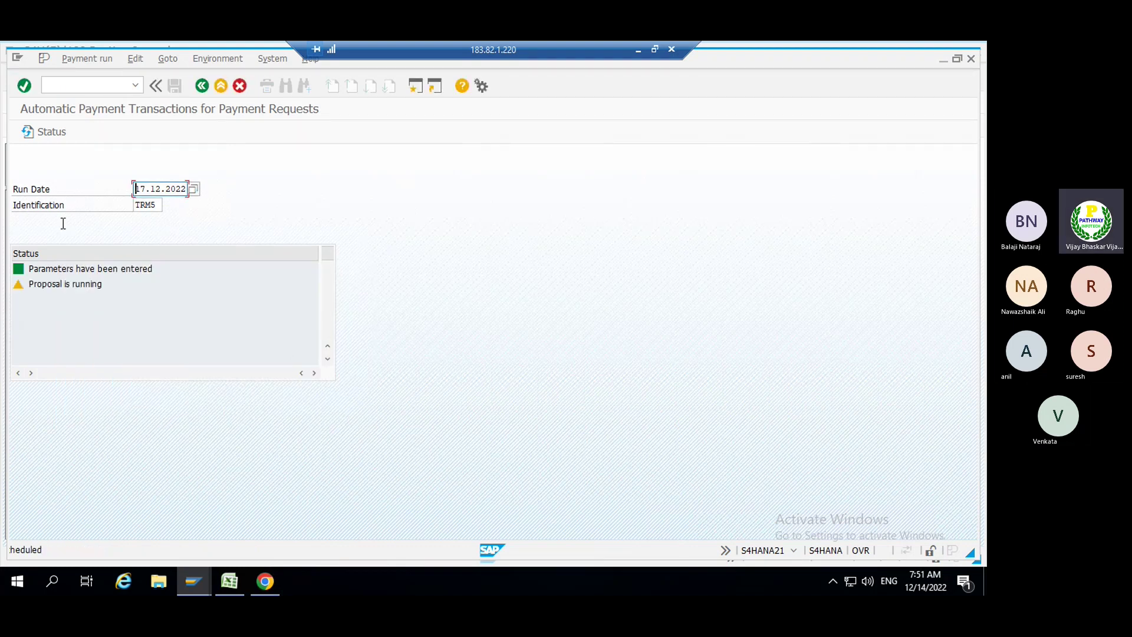
{"action": "left_click", "coordinate": [56, 132]}
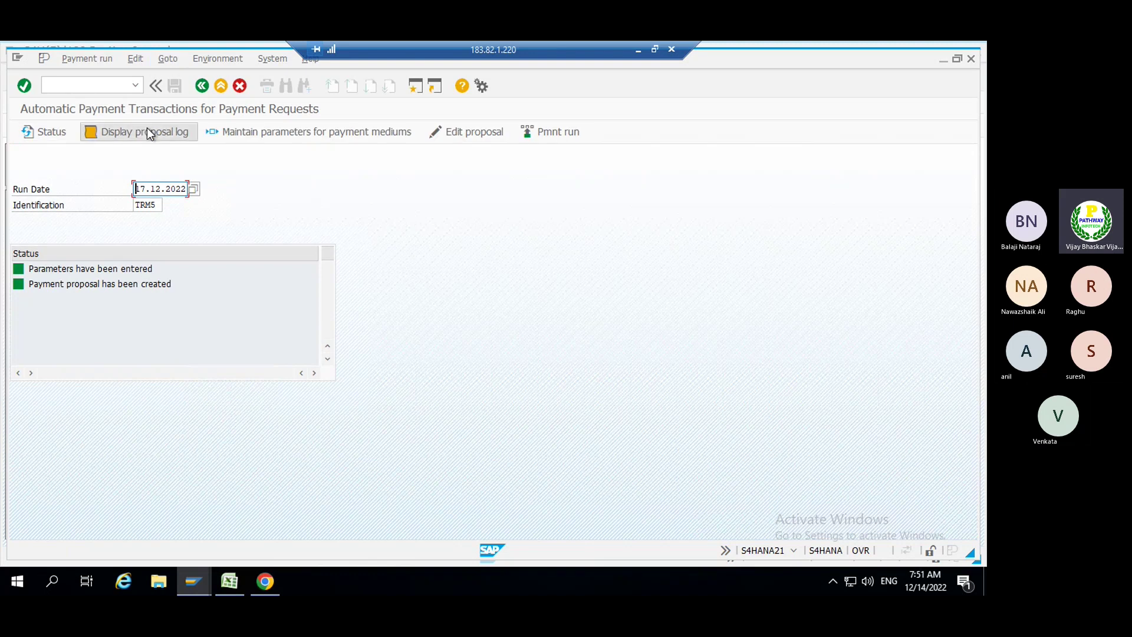
- Review the job log of the payment proposal and return to the payment run overview
{"action": "left_click", "coordinate": [149, 134]}
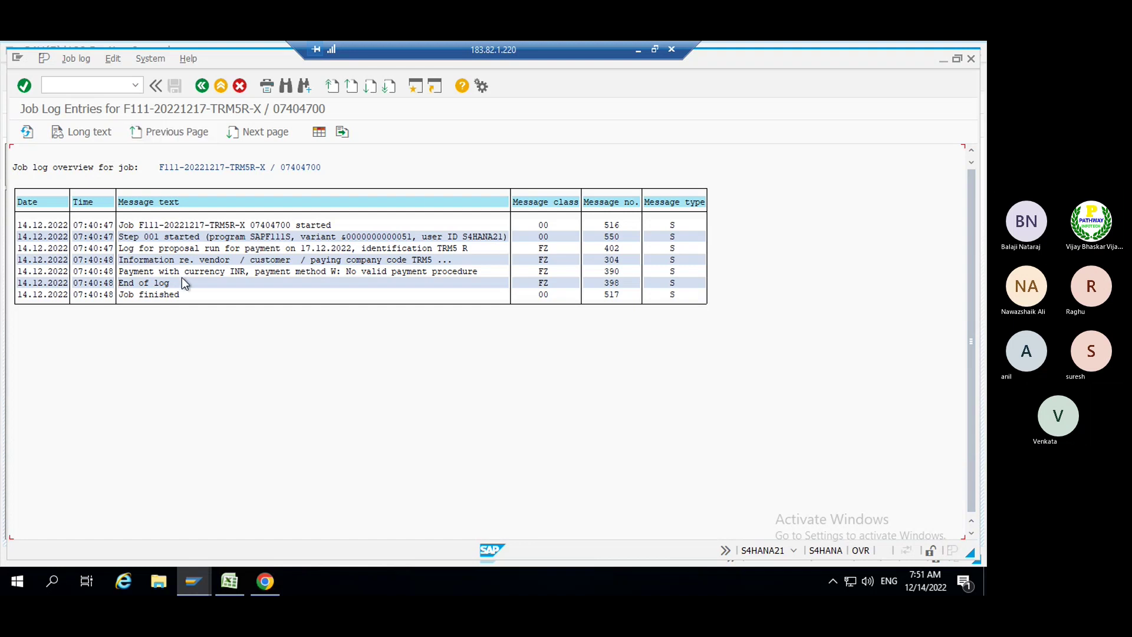
{"action": "left_click", "coordinate": [200, 86]}
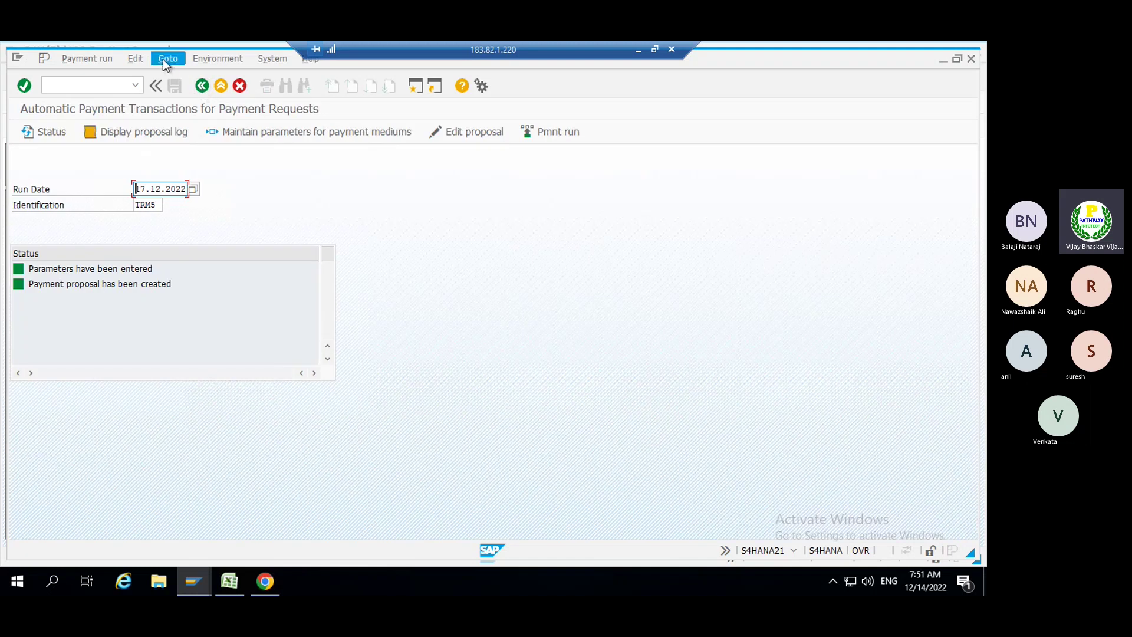
{"action": "left_click", "coordinate": [135, 58]}
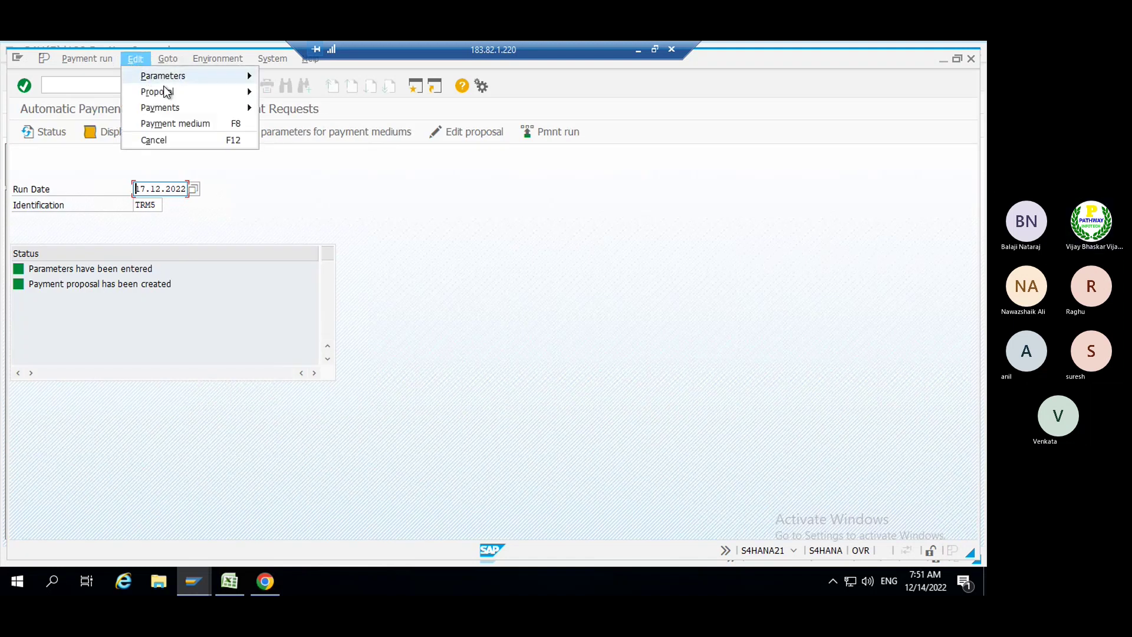
{"action": "mouse_move", "coordinate": [166, 91]}
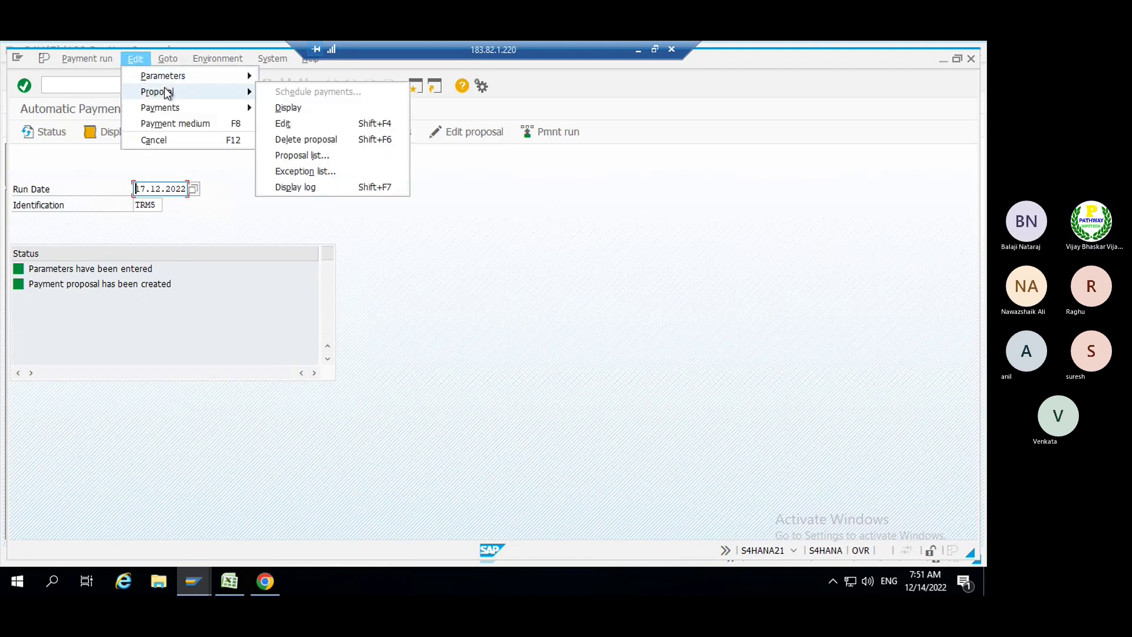
{"action": "left_click", "coordinate": [300, 188]}
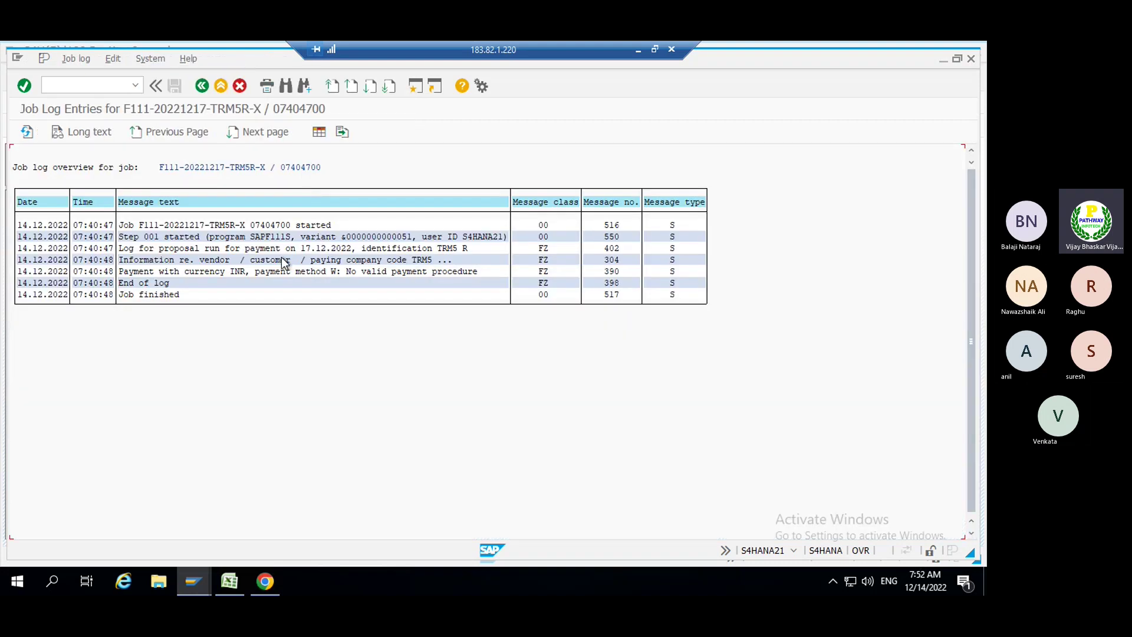
{"action": "left_click", "coordinate": [204, 88]}
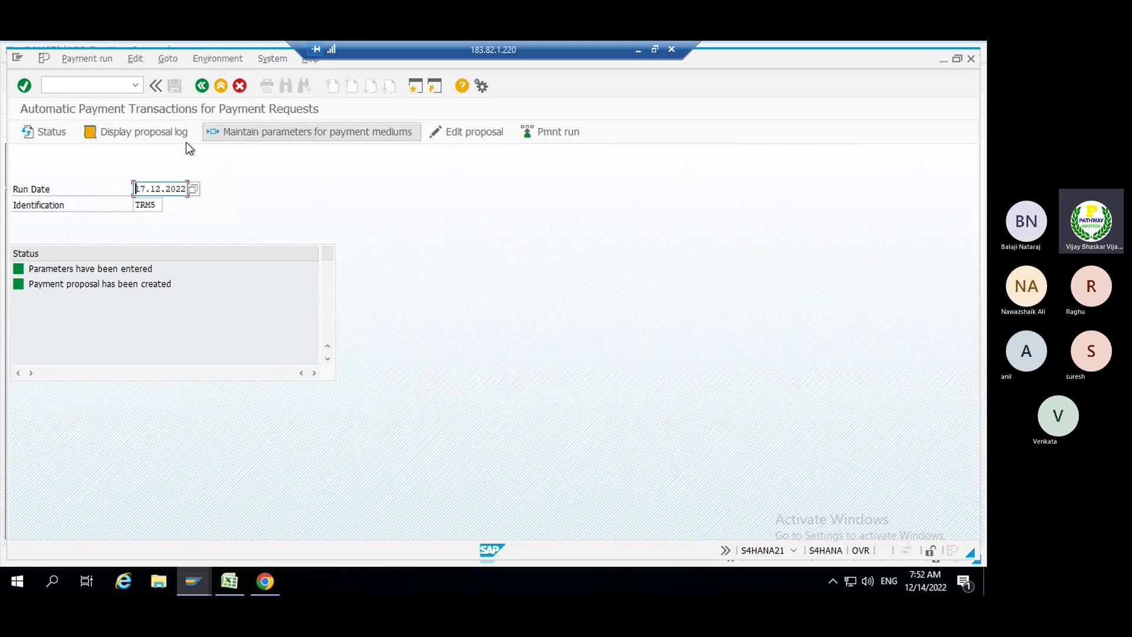
- Open the payment proposal for all accounting clerks and examine the open item behind the HSBC Bank exception
{"action": "left_click", "coordinate": [484, 132]}
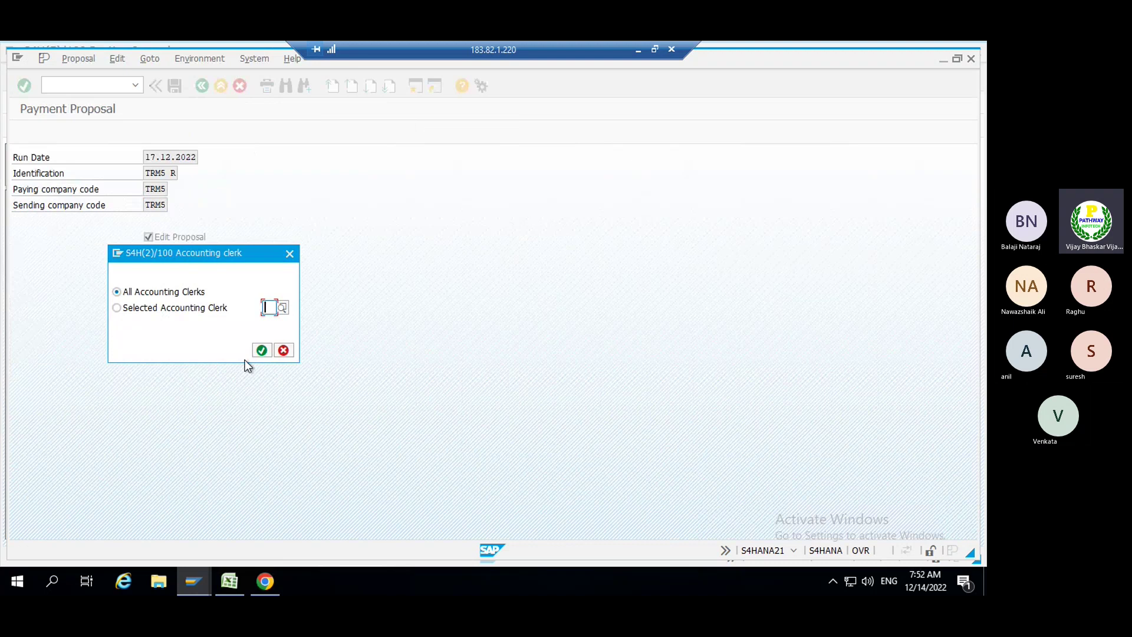
{"action": "left_click", "coordinate": [261, 350]}
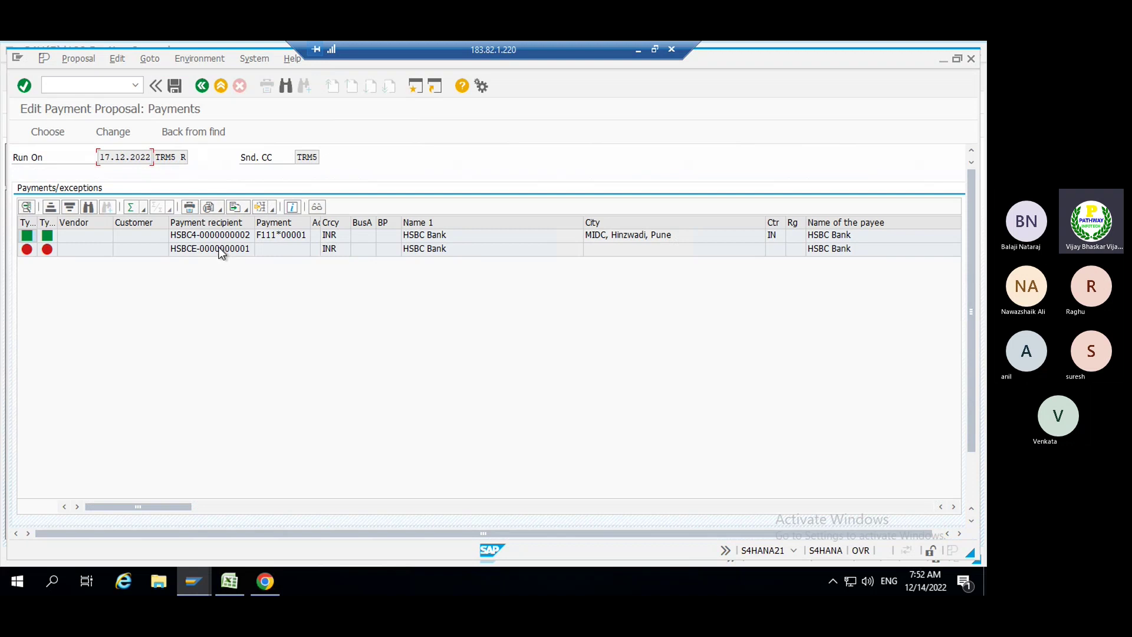
{"action": "left_click", "coordinate": [220, 250]}
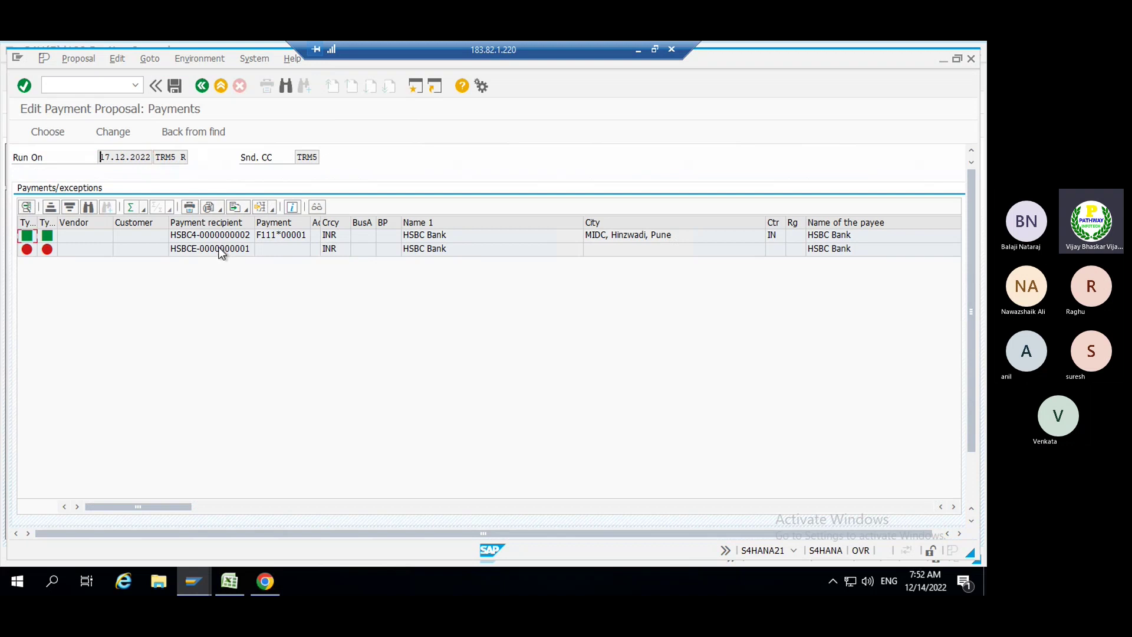
{"action": "left_click", "coordinate": [486, 250]}
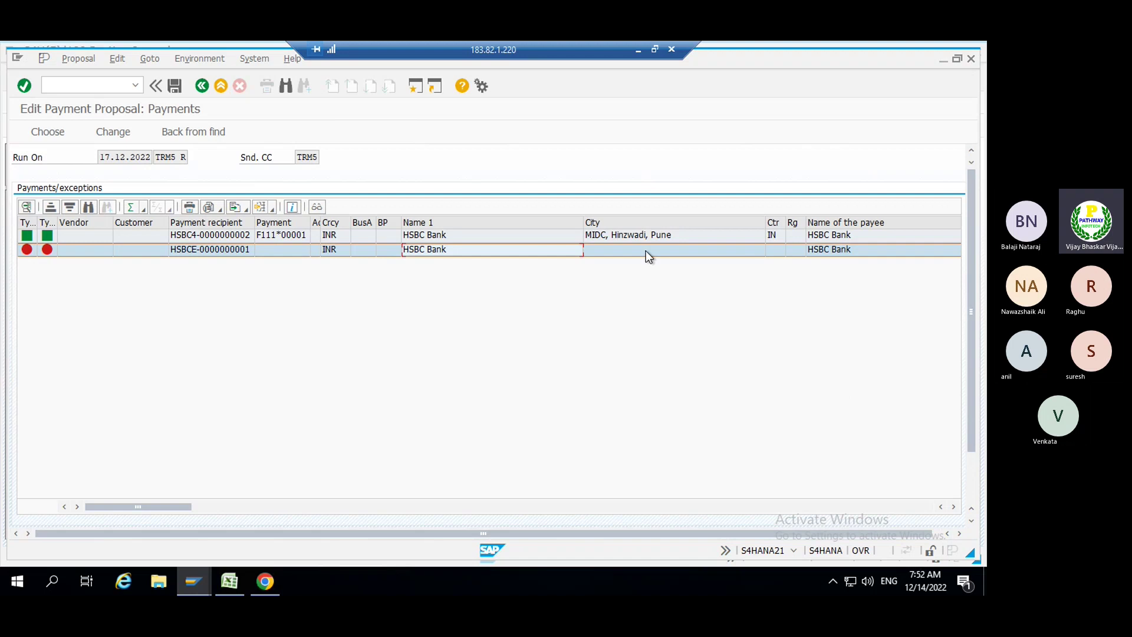
{"action": "double_click", "coordinate": [466, 250]}
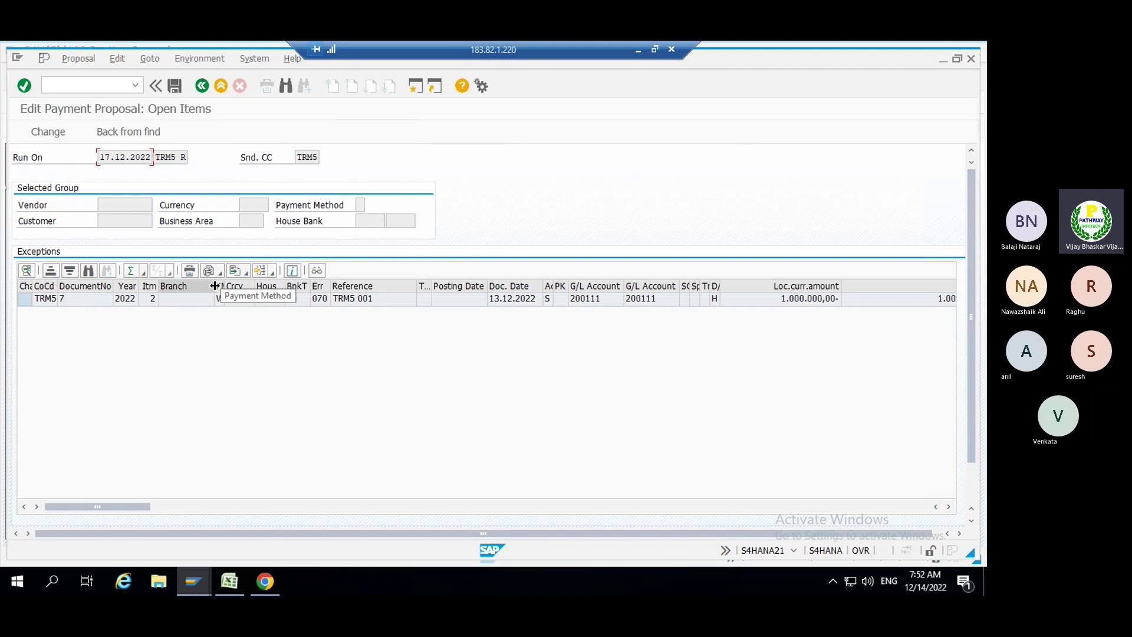
{"action": "left_click_drag", "start_coordinate": [215, 286], "coordinate": [202, 286]}
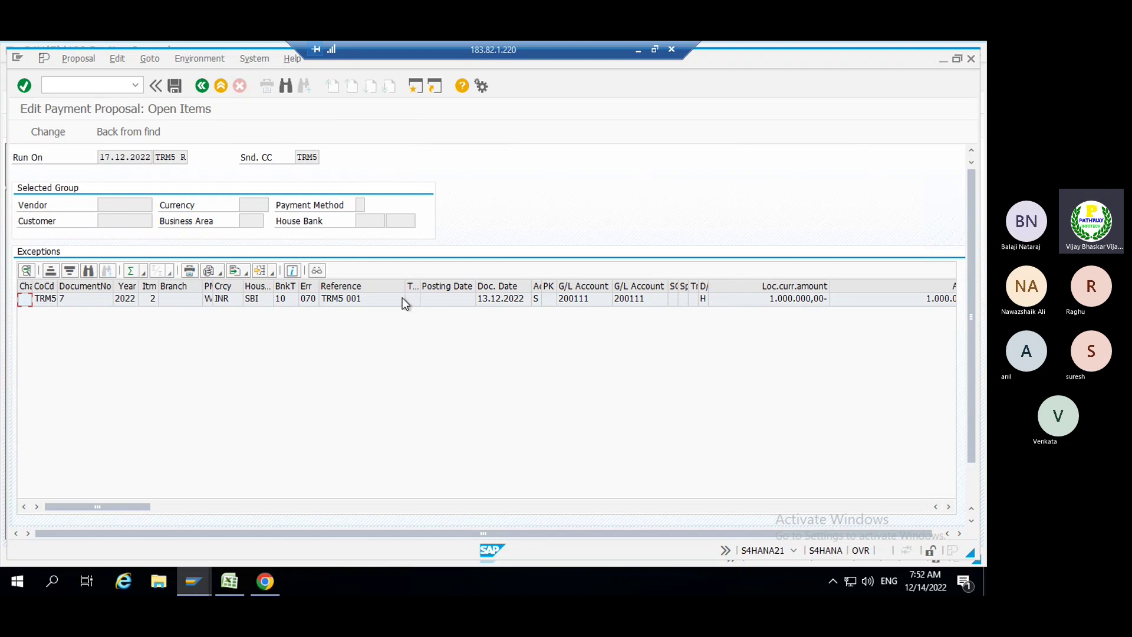
- Try to assign account SBICC of house bank SBI to the exception item and close the change dialogs
{"action": "left_click", "coordinate": [503, 299]}
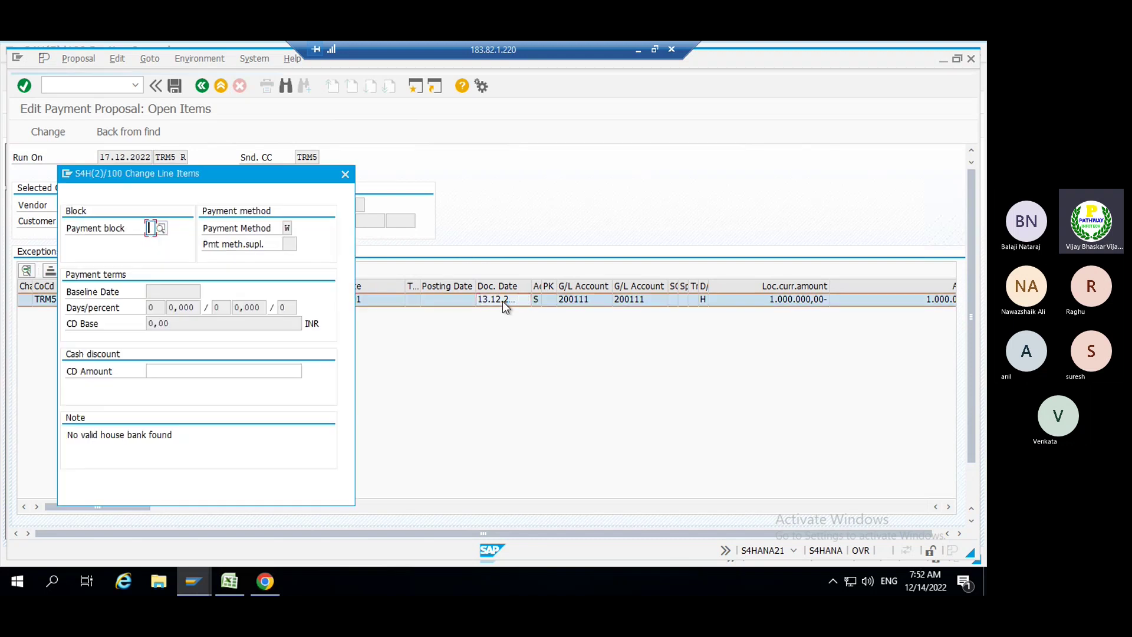
{"action": "left_click", "coordinate": [263, 493]}
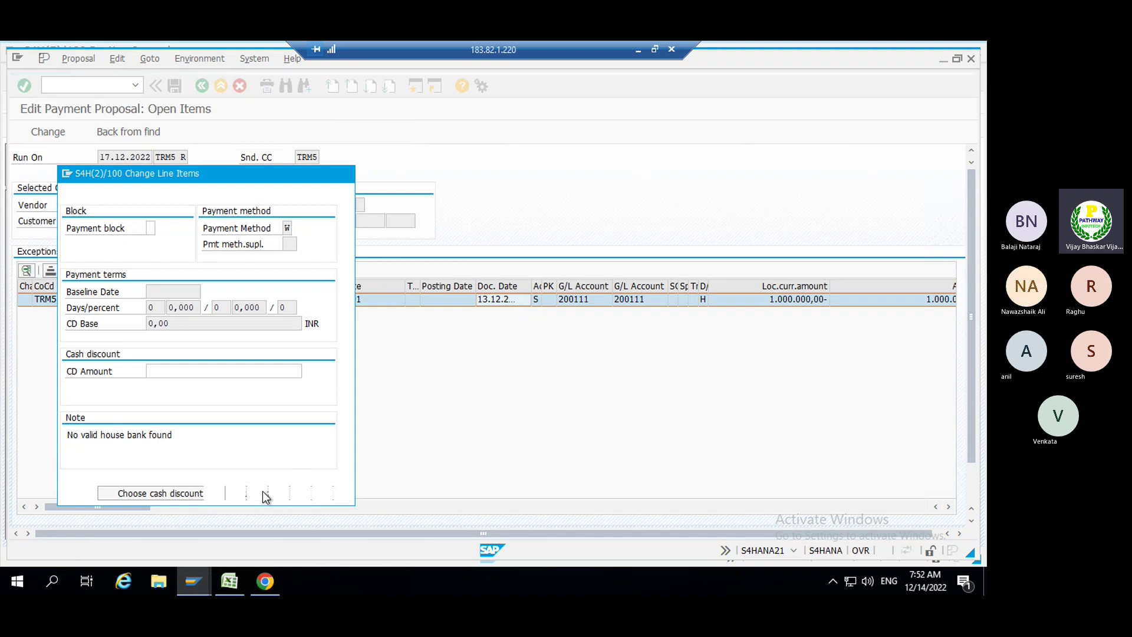
{"action": "left_click", "coordinate": [195, 260]}
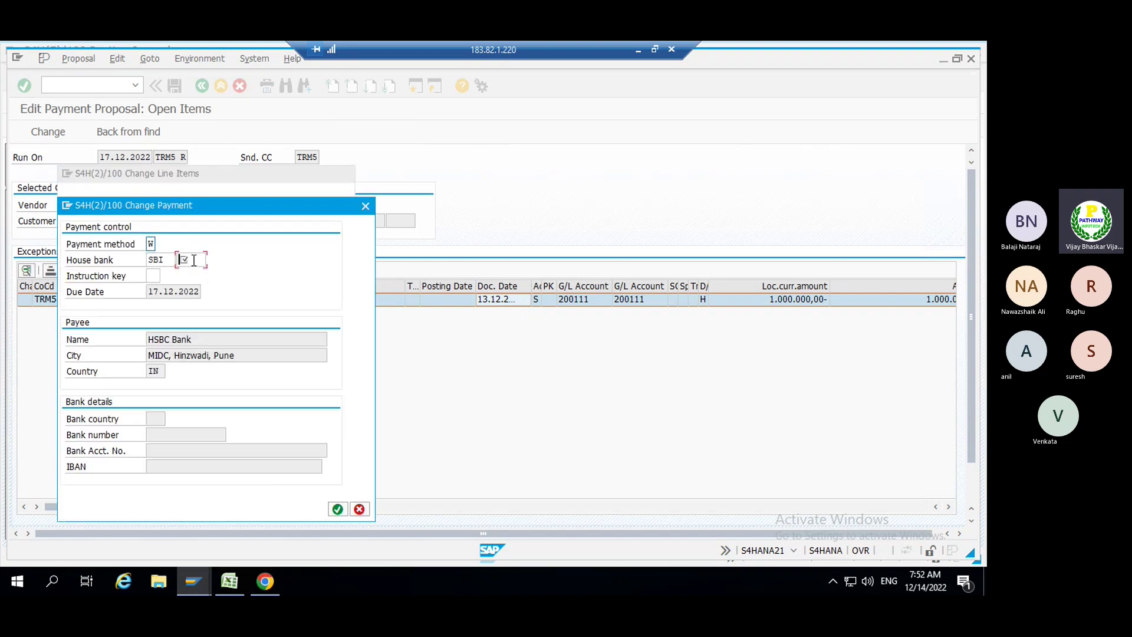
{"action": "type", "text": "SBICC"}
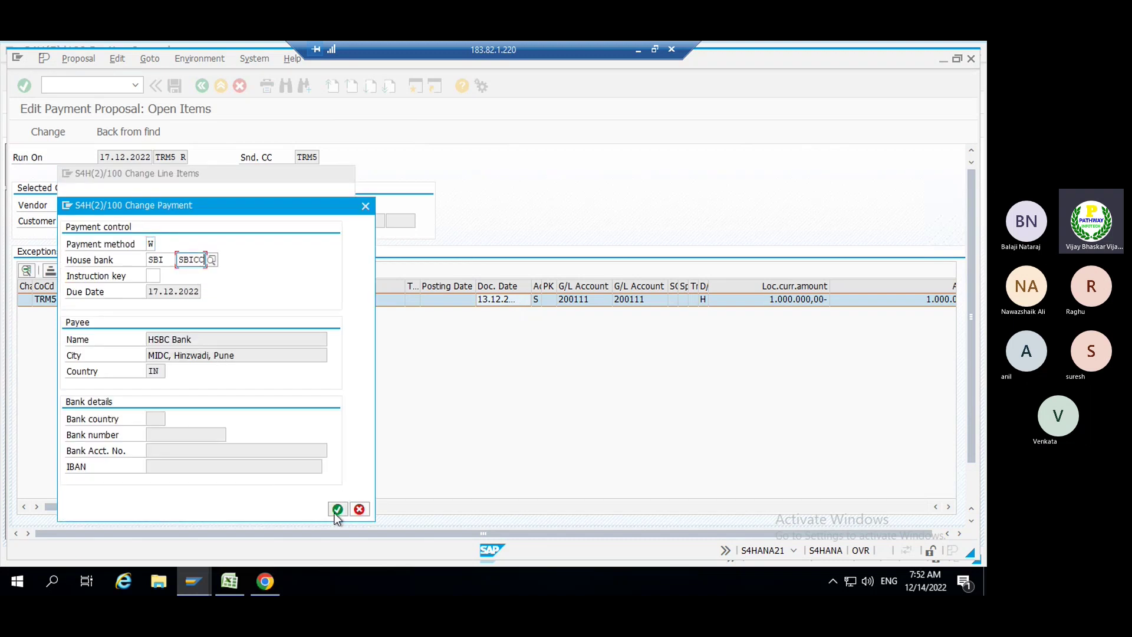
{"action": "left_click", "coordinate": [337, 509]}
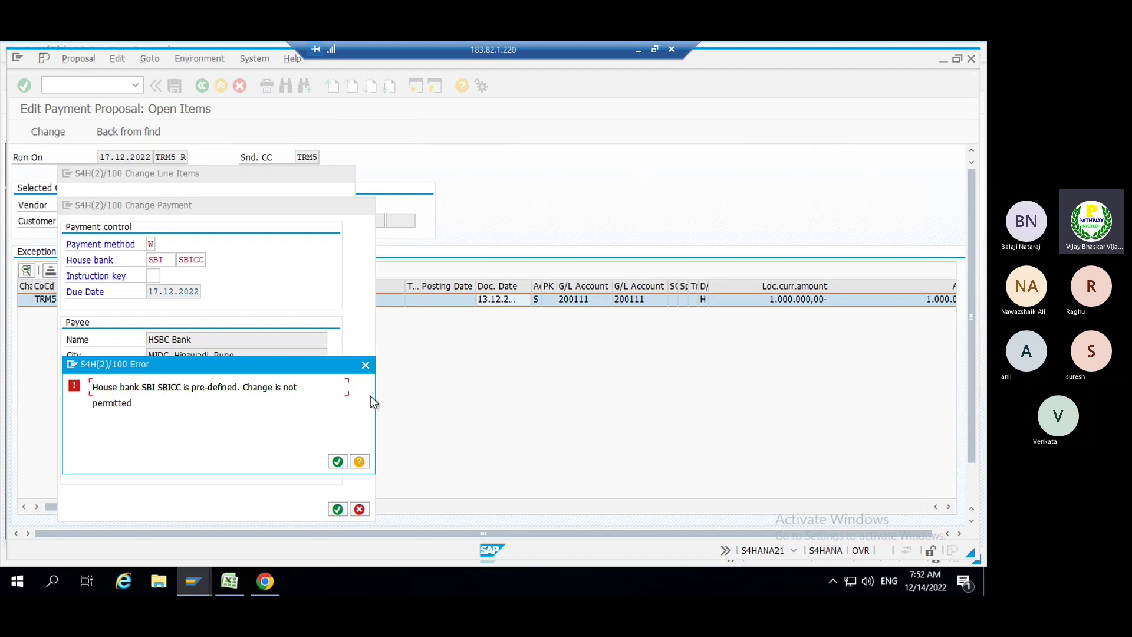
{"action": "left_click", "coordinate": [365, 365]}
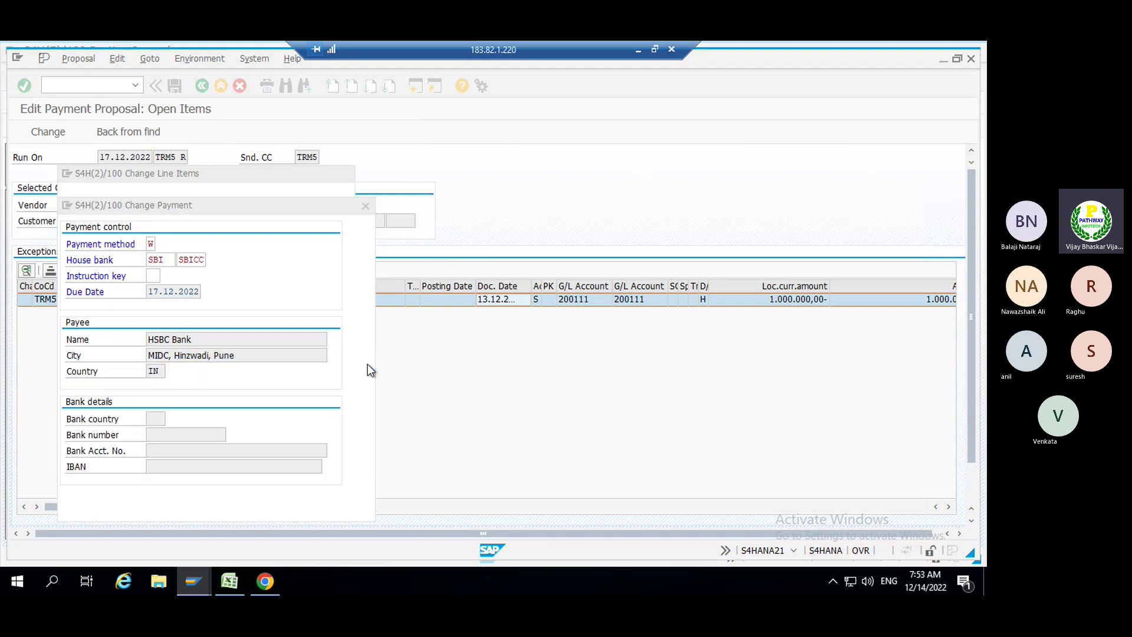
{"action": "left_click", "coordinate": [365, 207]}
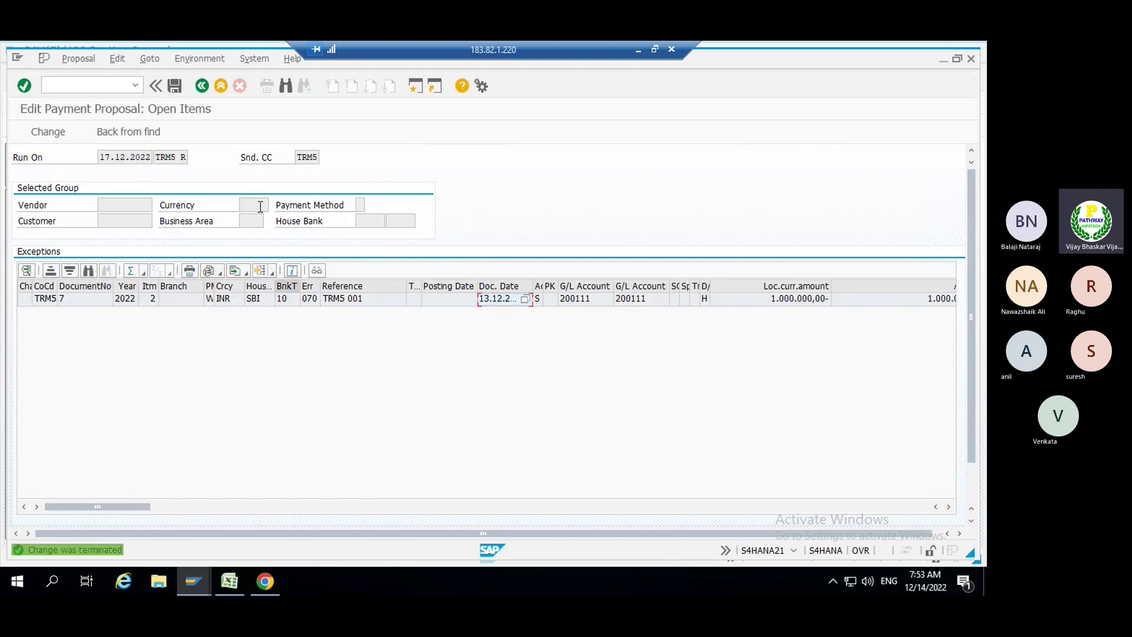
- Return to the payments list, open the HSBC Bank payment without an exception and examine its paid item's amount and text
{"action": "left_click", "coordinate": [201, 86]}
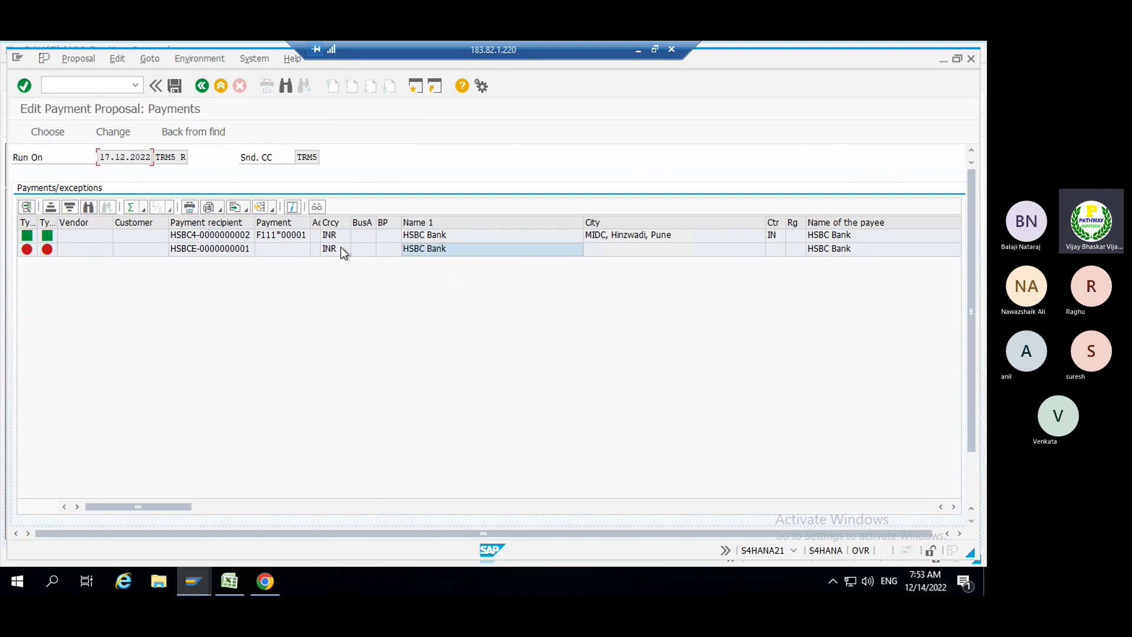
{"action": "left_click", "coordinate": [216, 237]}
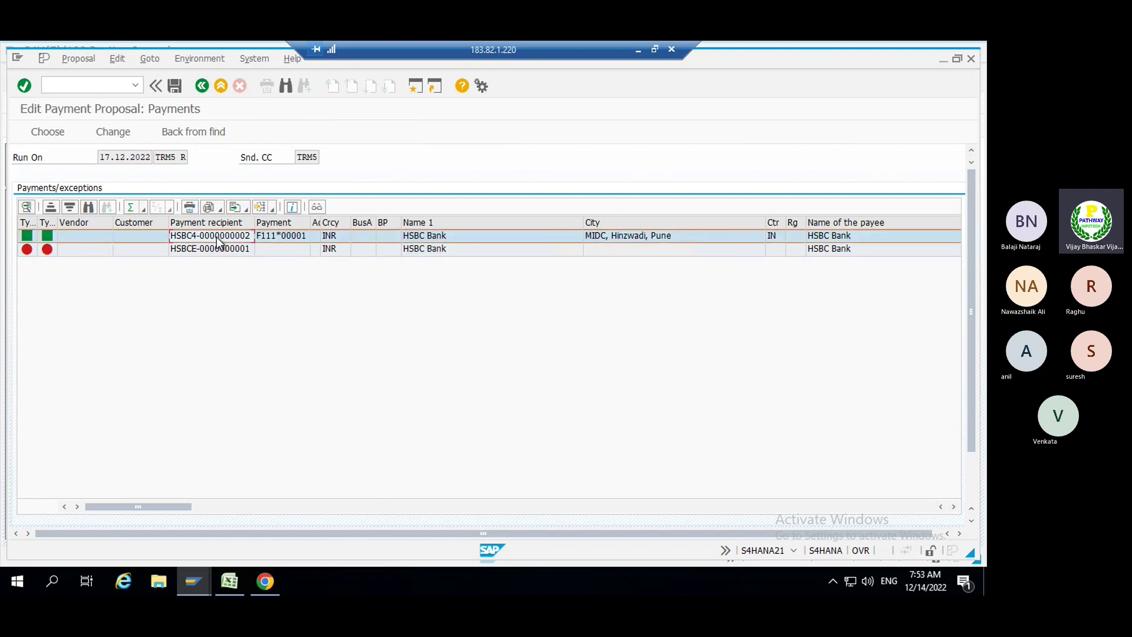
{"action": "double_click", "coordinate": [217, 238]}
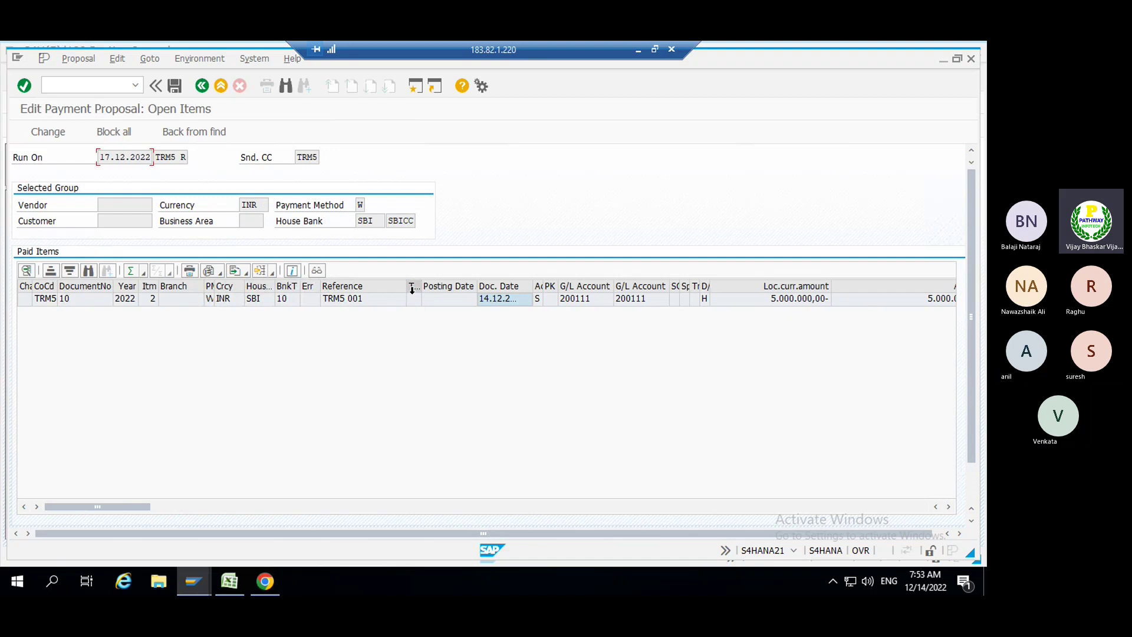
{"action": "left_click", "coordinate": [310, 299]}
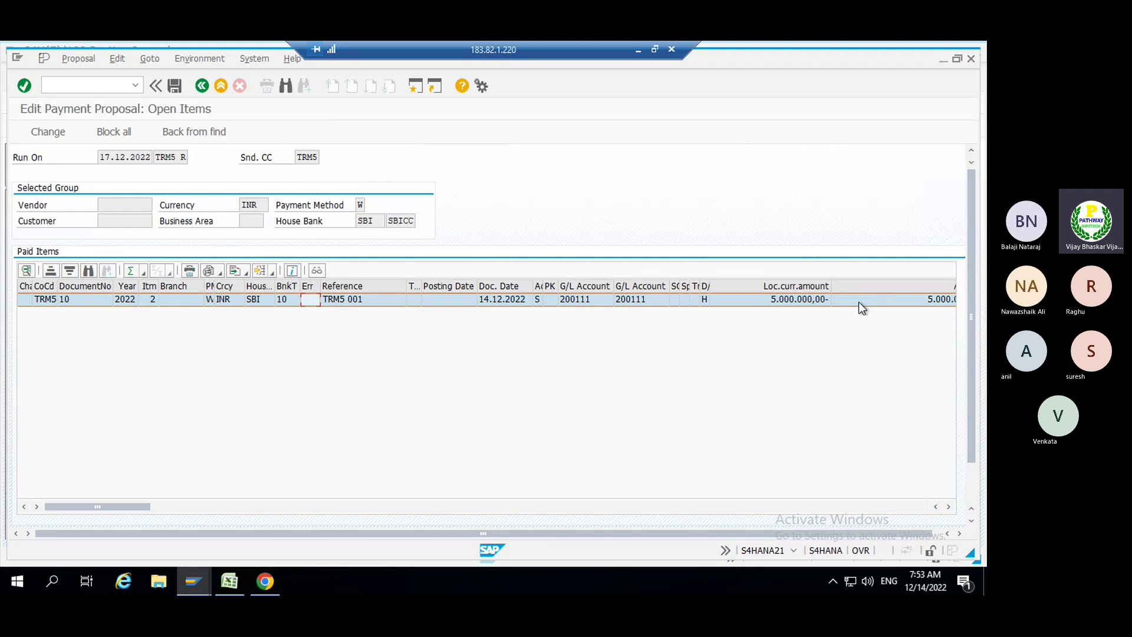
{"action": "left_click", "coordinate": [908, 504]}
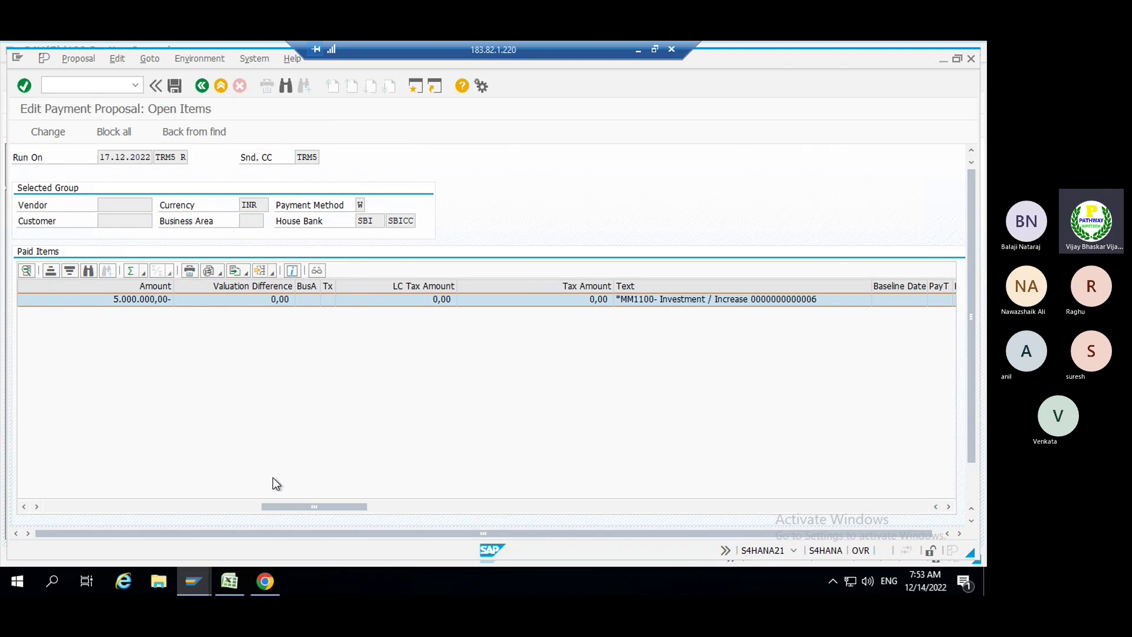
{"action": "left_click", "coordinate": [66, 506]}
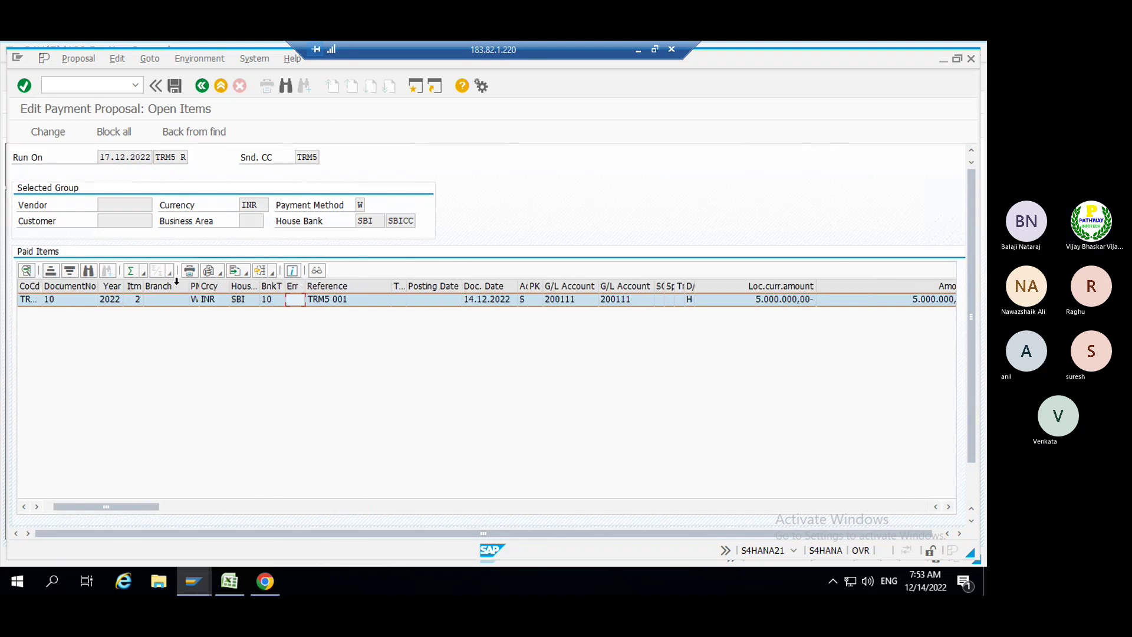
- Check the paid item's house bank and account, and return to the payment run overview
{"action": "left_click", "coordinate": [370, 220]}
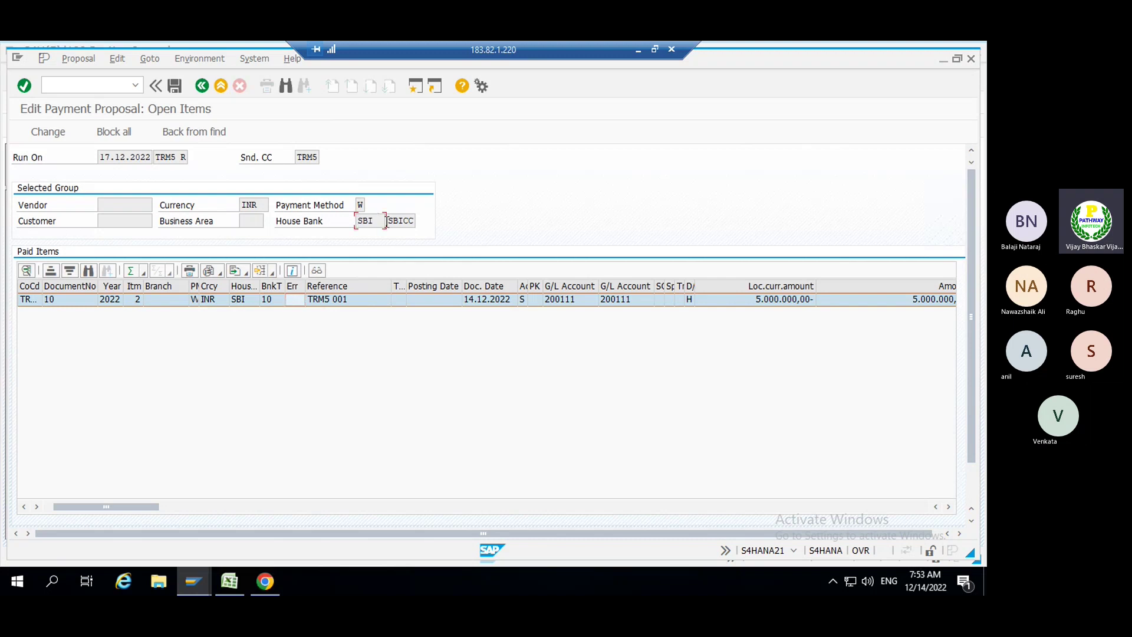
{"action": "left_click", "coordinate": [389, 221]}
{"action": "left_click", "coordinate": [202, 86]}
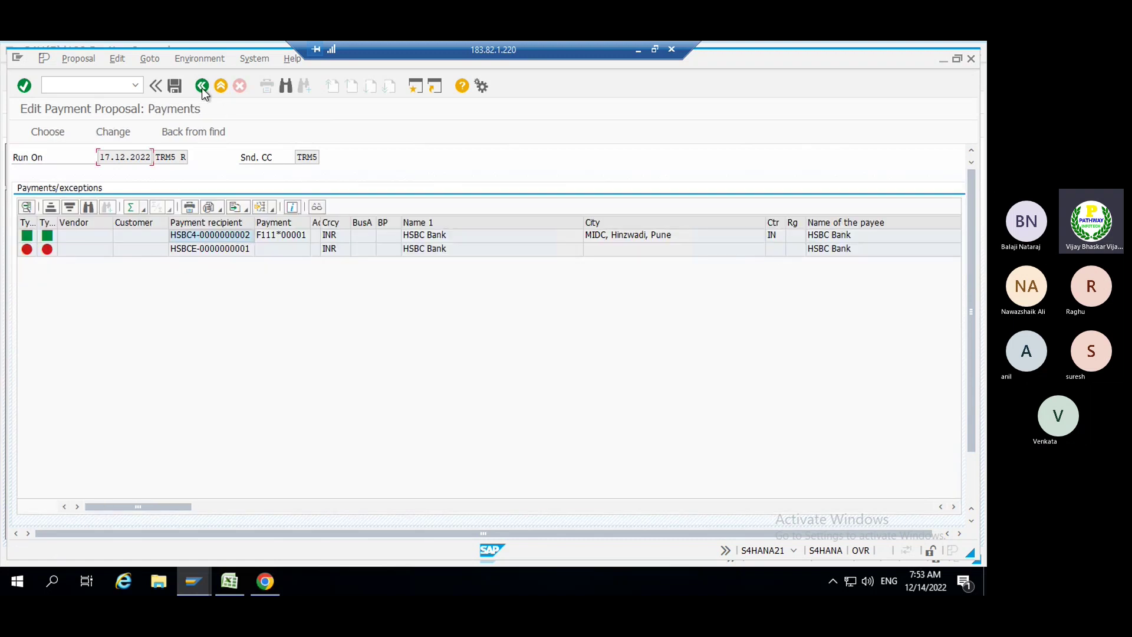
{"action": "left_click", "coordinate": [202, 86]}
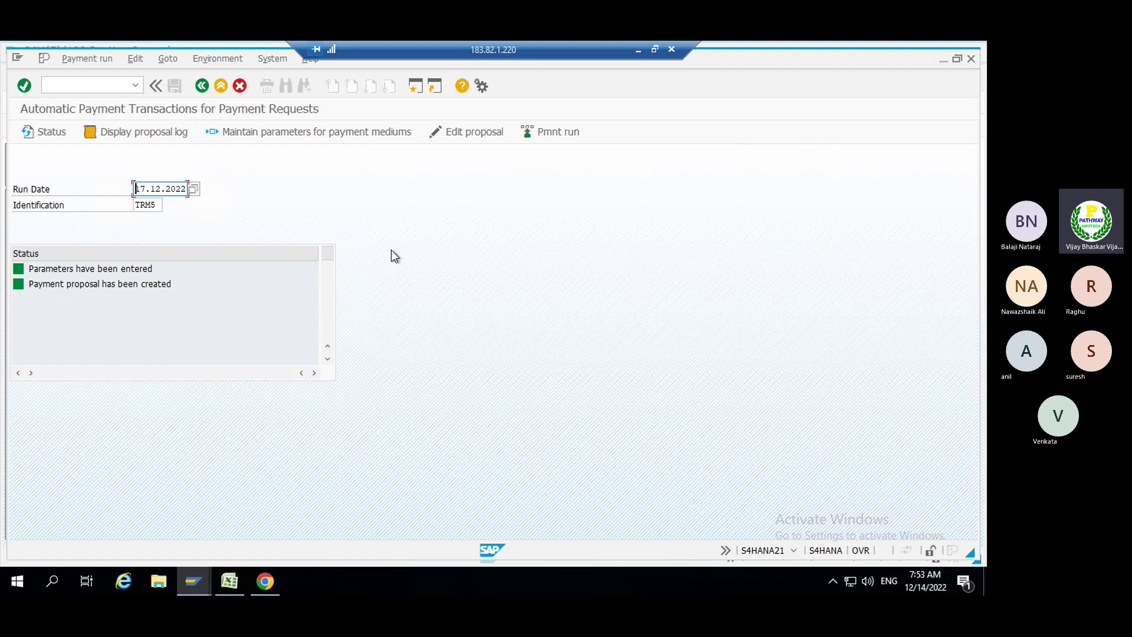
- Schedule the TRM5 payment run of 17.12.2022 to start immediately, refresh its status, and check the posting orders line
{"action": "left_click", "coordinate": [561, 134]}
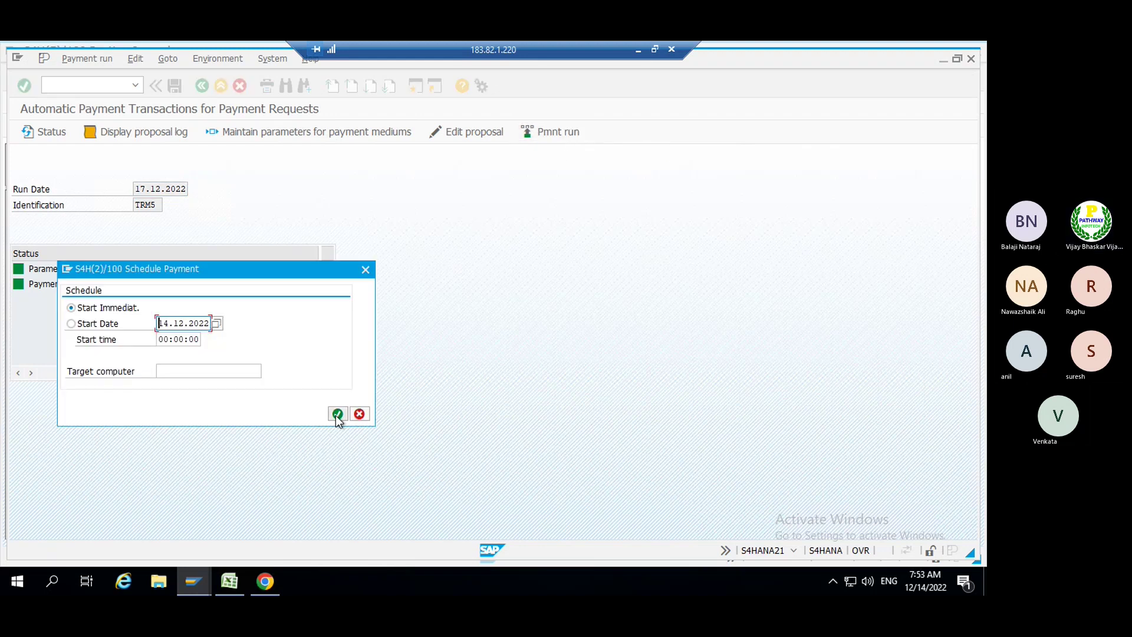
{"action": "left_click", "coordinate": [337, 414]}
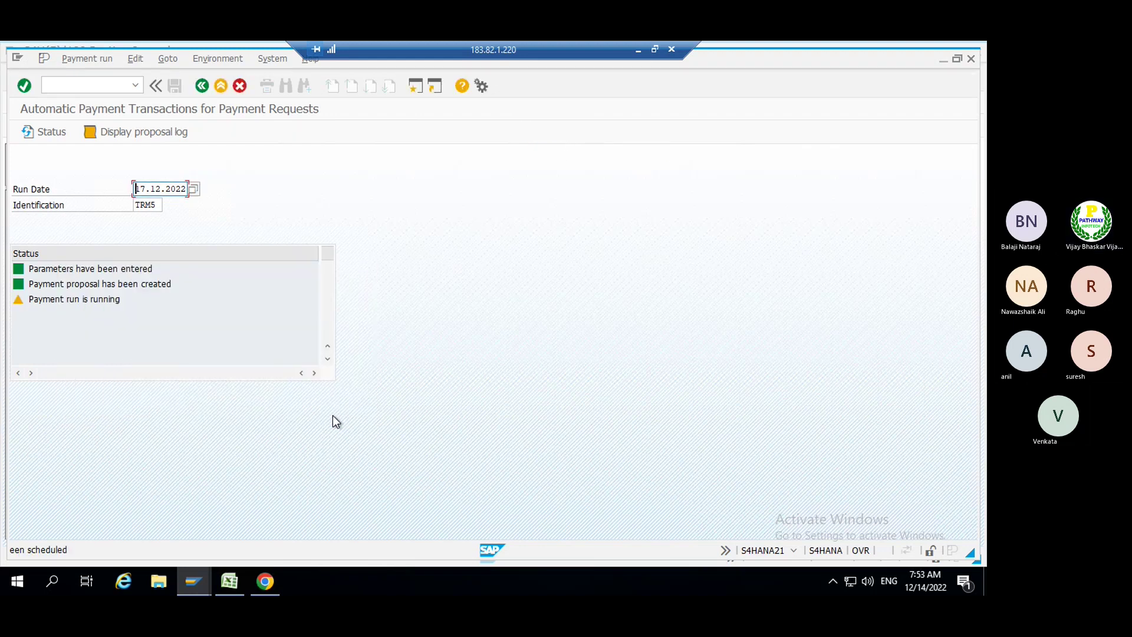
{"action": "left_click", "coordinate": [47, 131]}
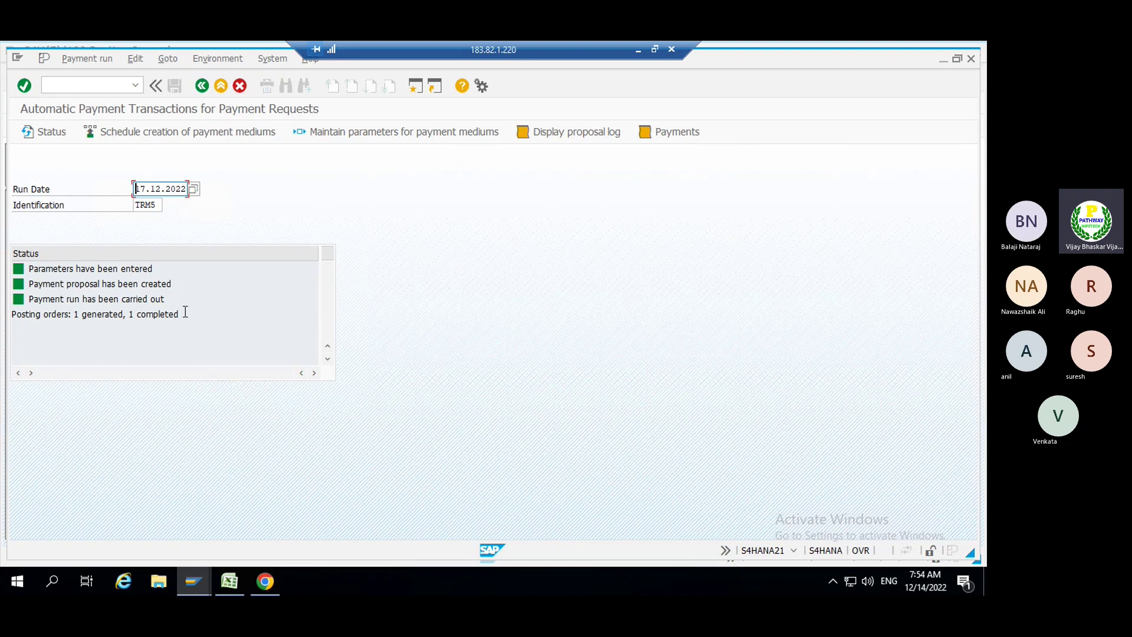
{"action": "left_click_drag", "start_coordinate": [182, 315], "coordinate": [12, 315]}
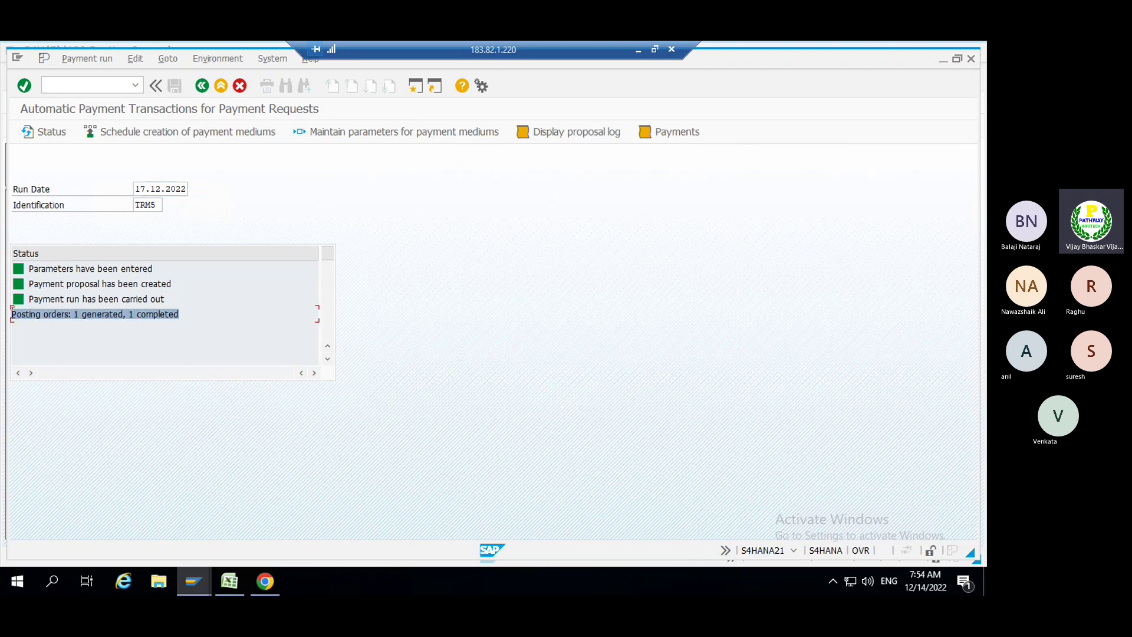
{"action": "left_click", "coordinate": [12, 311]}
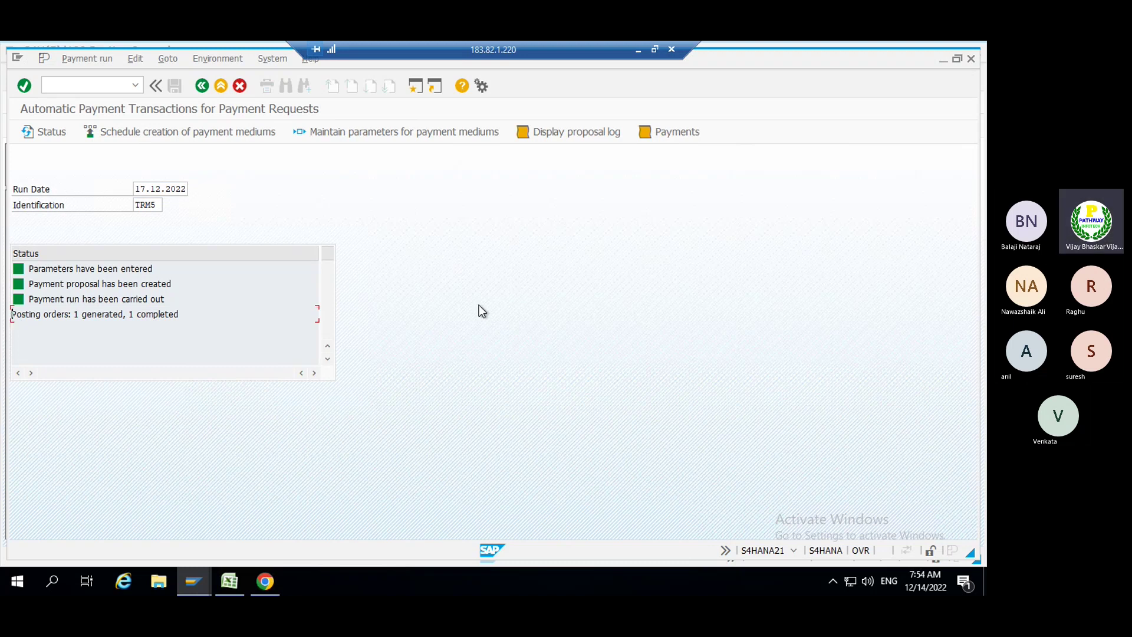
- Switch to the SAP Easy Access session and start transaction FBL3N for G/L account line items
{"action": "key", "text": "alt+Tab"}
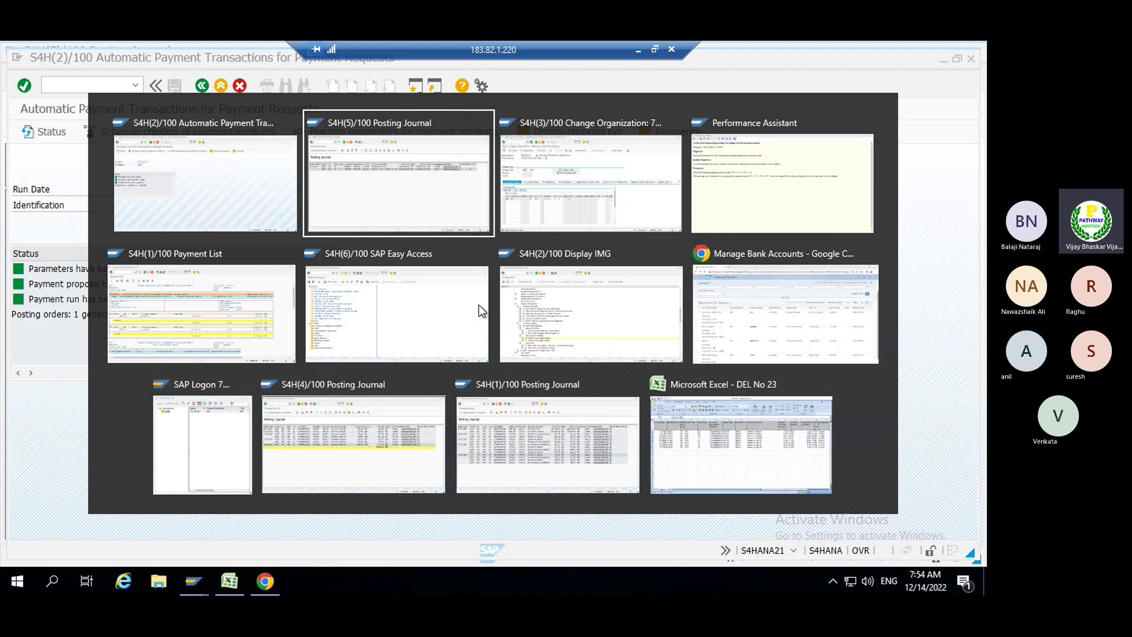
{"action": "key", "text": "alt+Tab"}
{"action": "key", "text": "alt+Tab"}
{"action": "key", "text": "alt+Tab"}
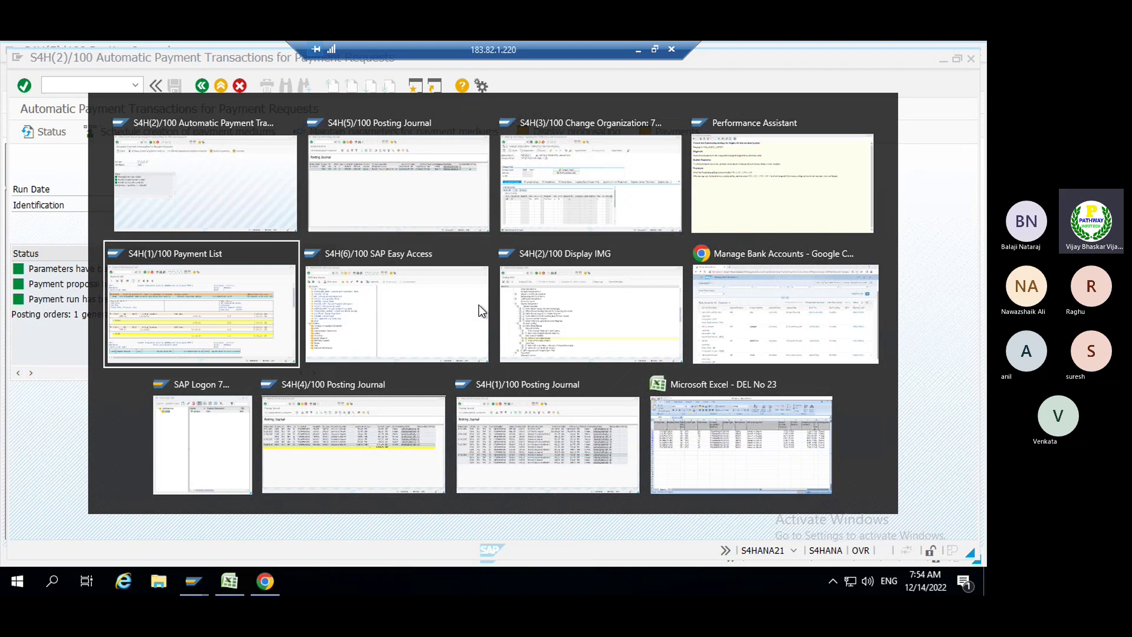
{"action": "key", "text": "alt+Tab"}
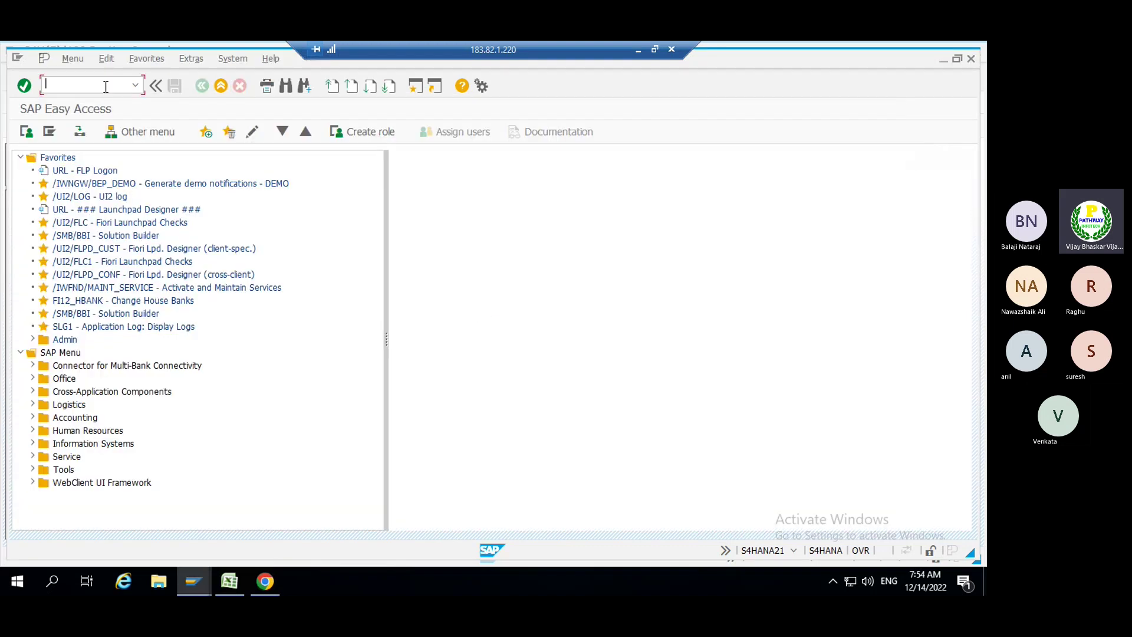
{"action": "type", "text": "/nfbl3n"}
{"action": "key", "text": "Return"}
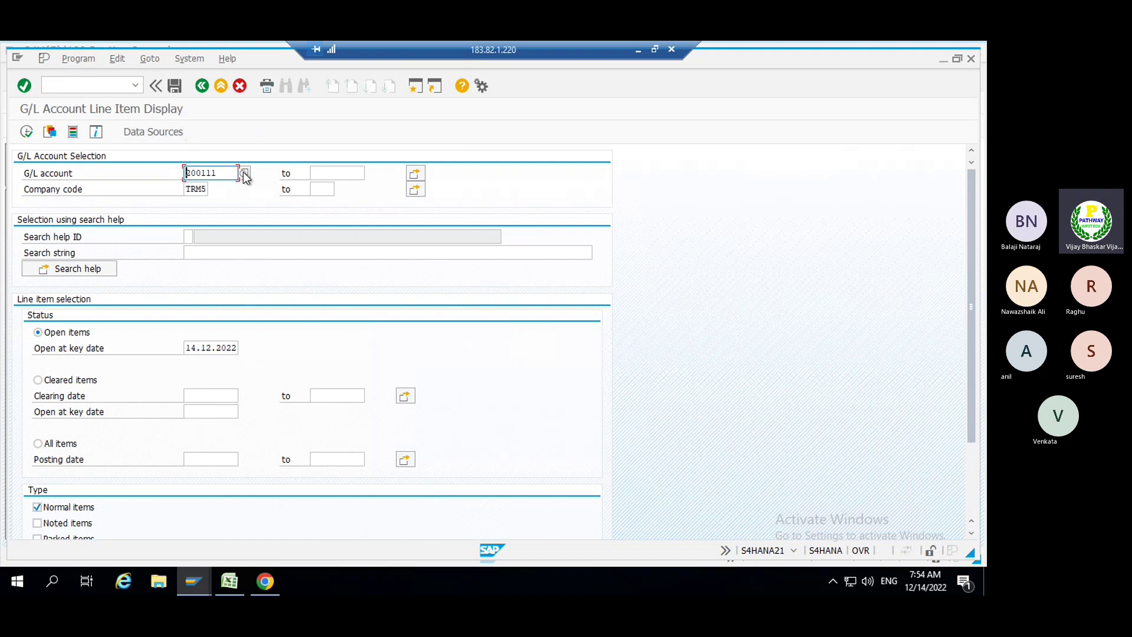
- List the open items of G/L account 200109 (SBI Bank) in company code TRM5, and return to the selection screen
{"action": "left_click", "coordinate": [246, 171]}
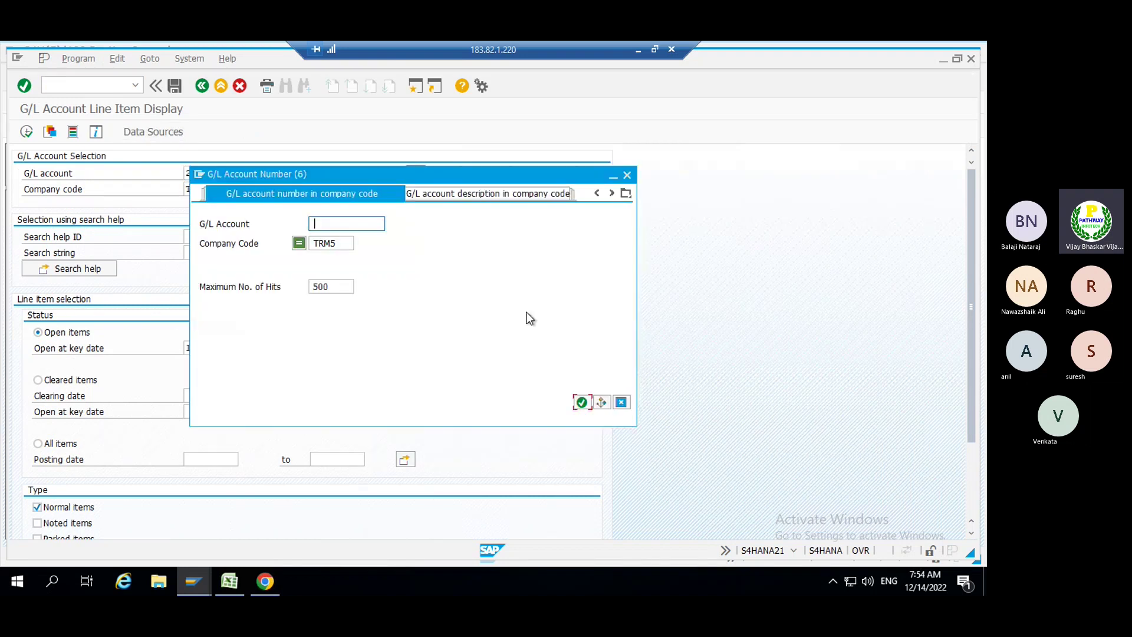
{"action": "key", "text": "Return"}
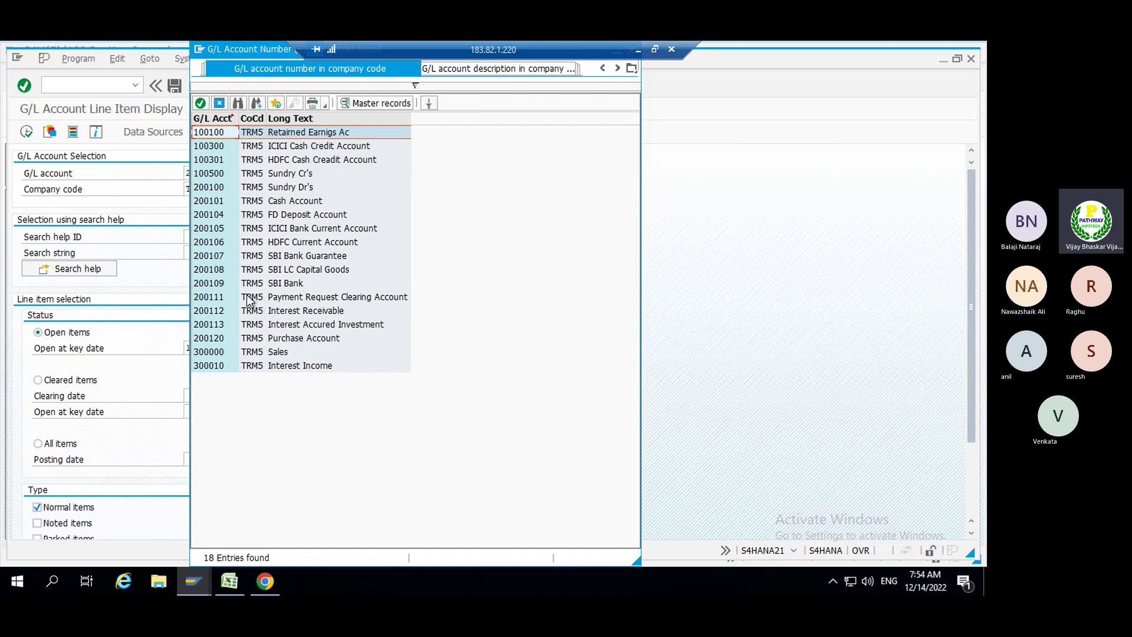
{"action": "left_click", "coordinate": [223, 284]}
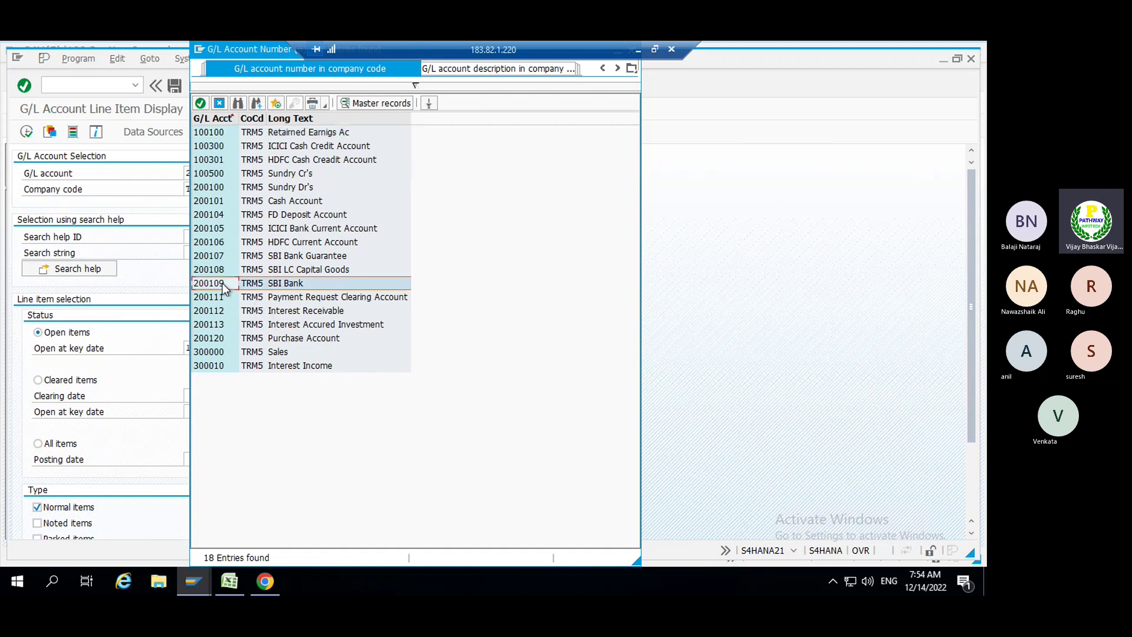
{"action": "double_click", "coordinate": [221, 283]}
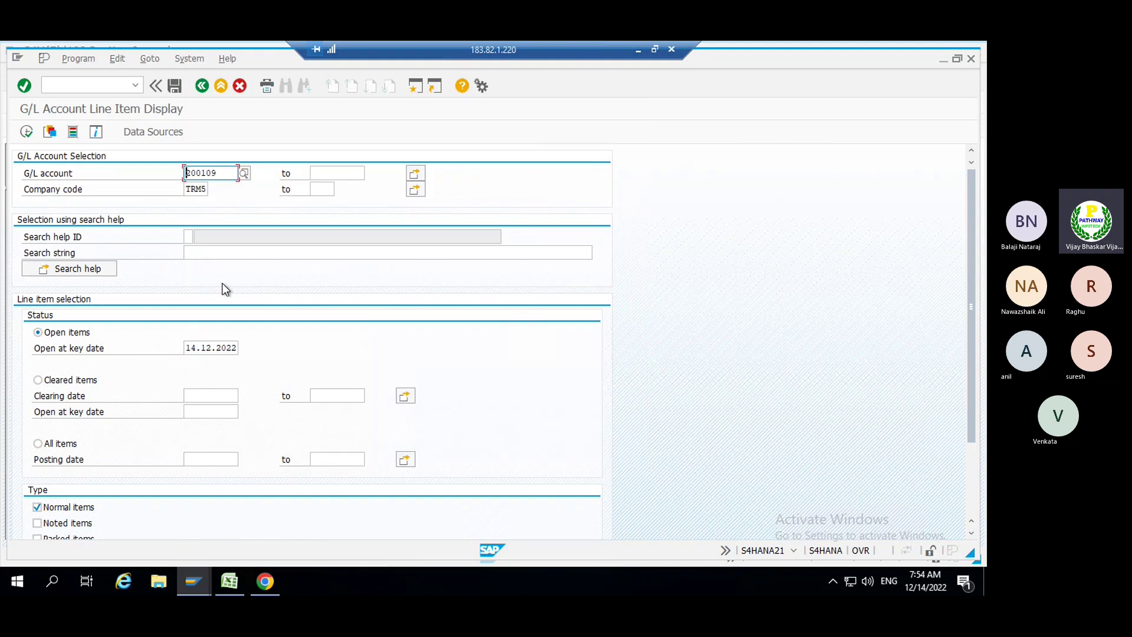
{"action": "left_click", "coordinate": [27, 132]}
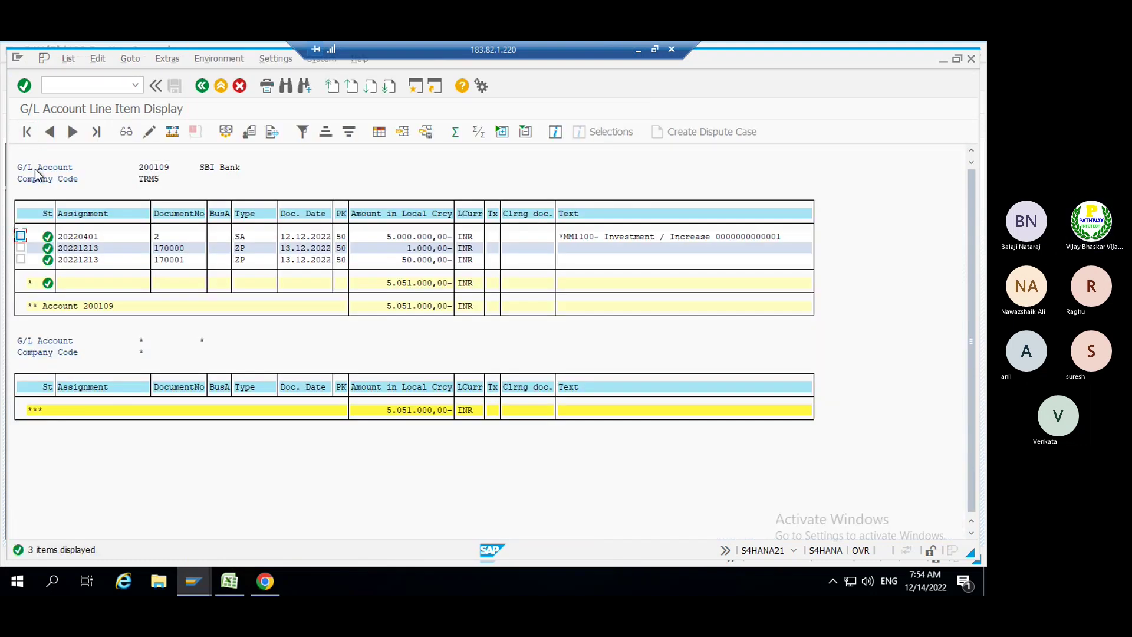
{"action": "left_click", "coordinate": [201, 85]}
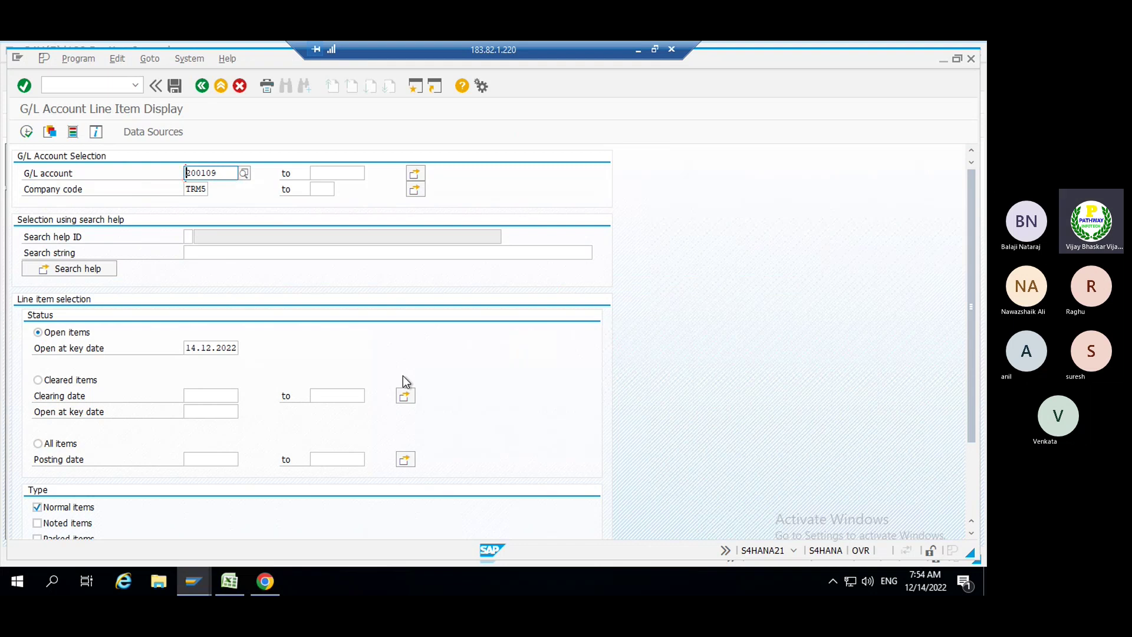
- Go back to the payment run session, refresh the status, review the payment run's job log, and return to the overview
{"action": "key", "text": "alt+Tab"}
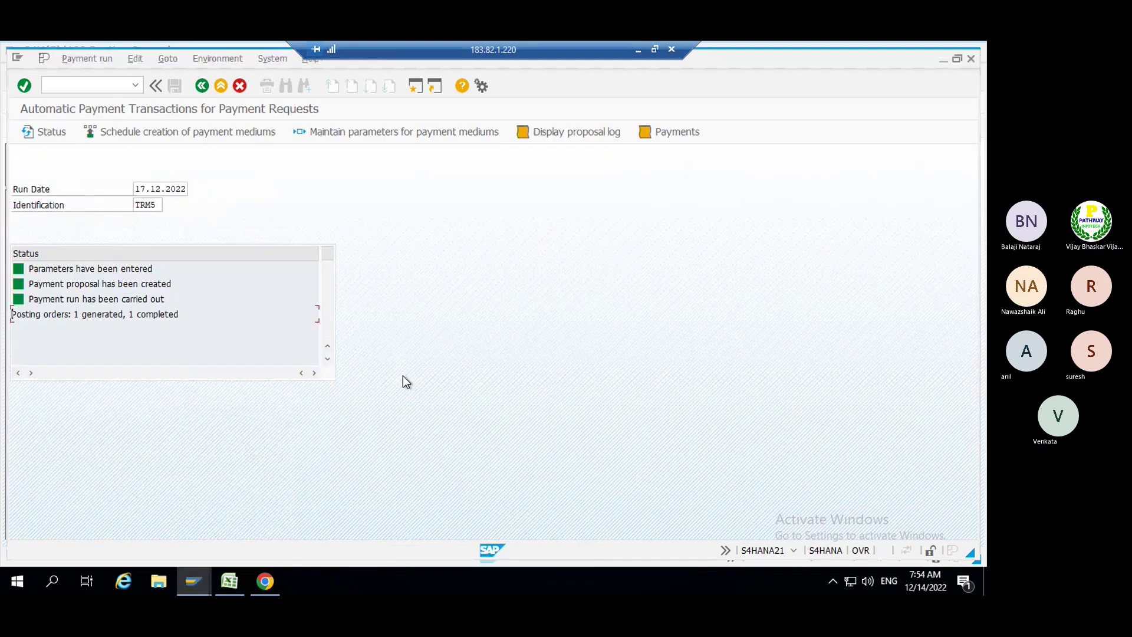
{"action": "left_click", "coordinate": [42, 130]}
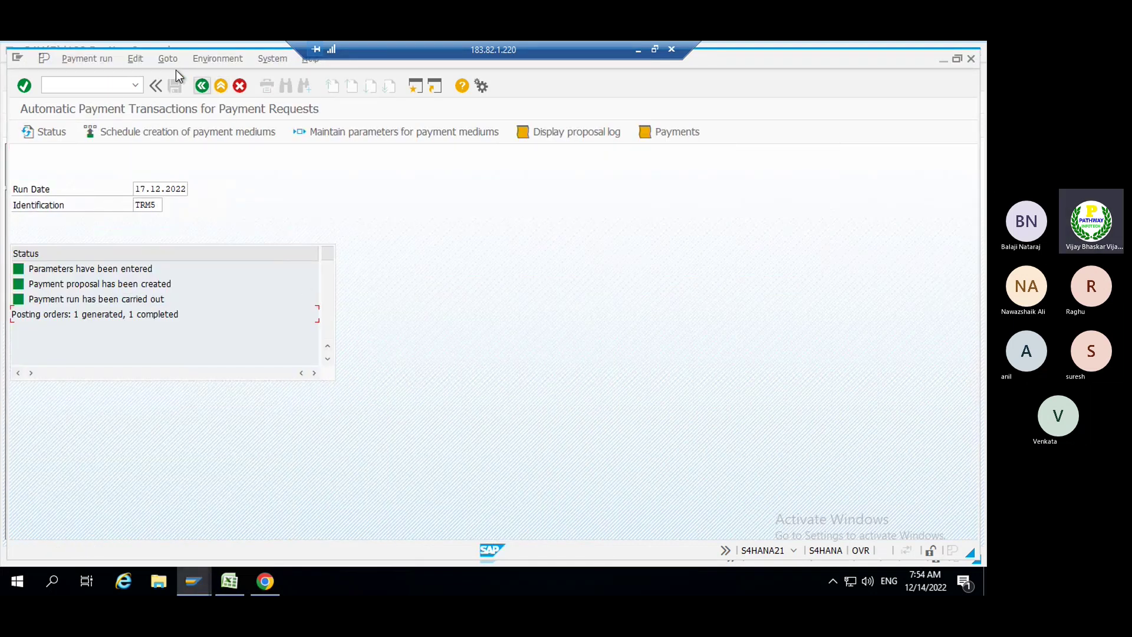
{"action": "left_click", "coordinate": [128, 59]}
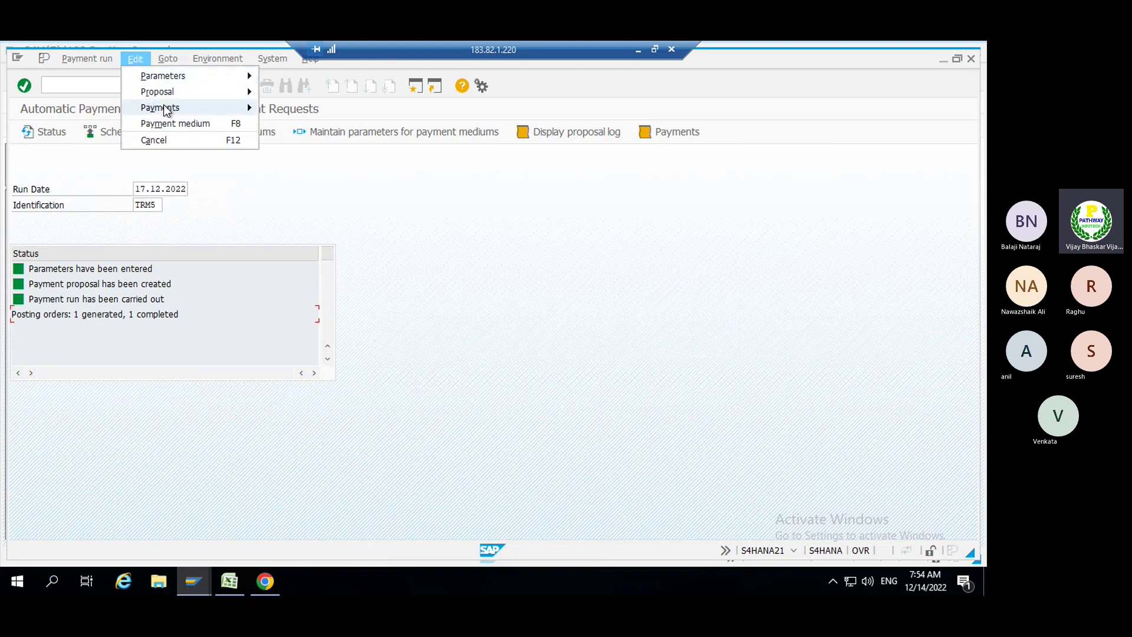
{"action": "mouse_move", "coordinate": [176, 108]}
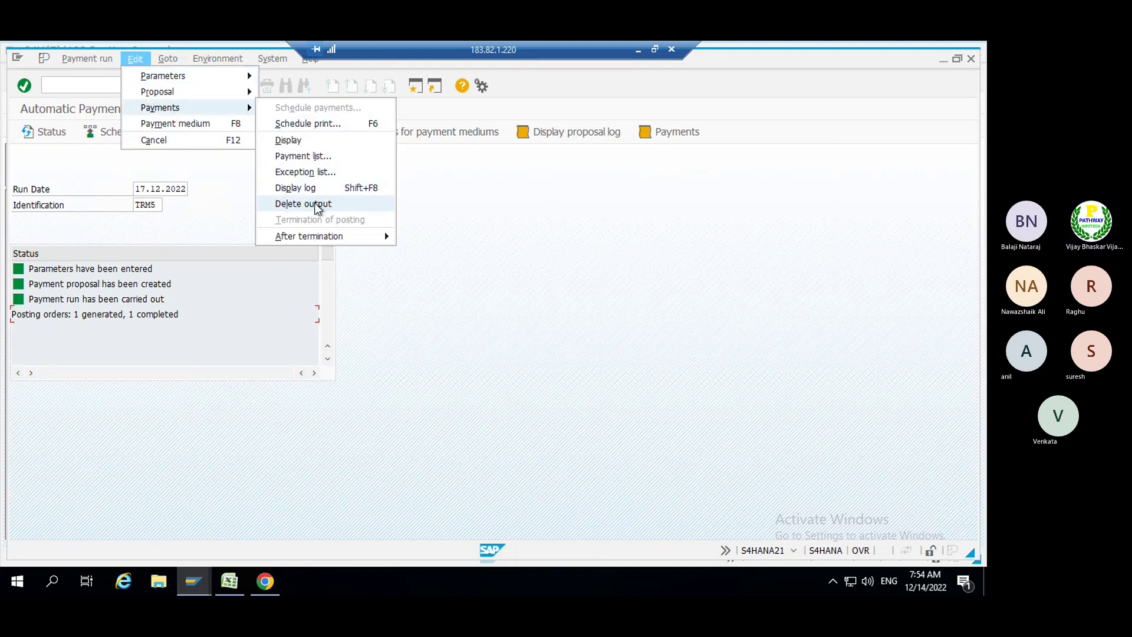
{"action": "left_click", "coordinate": [311, 188]}
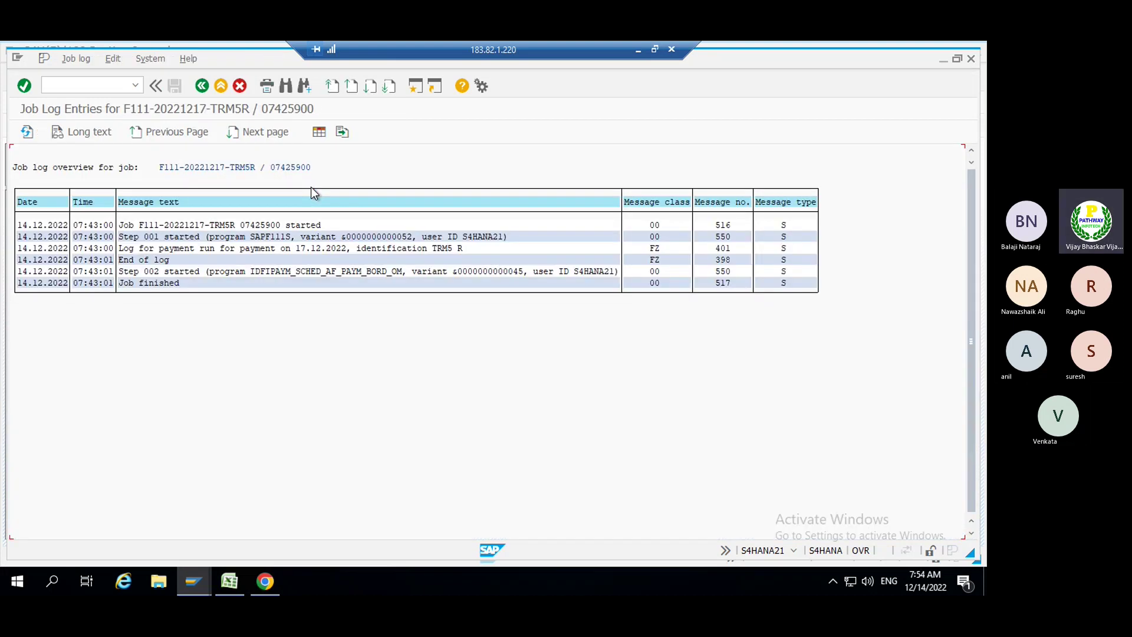
{"action": "left_click", "coordinate": [201, 86]}
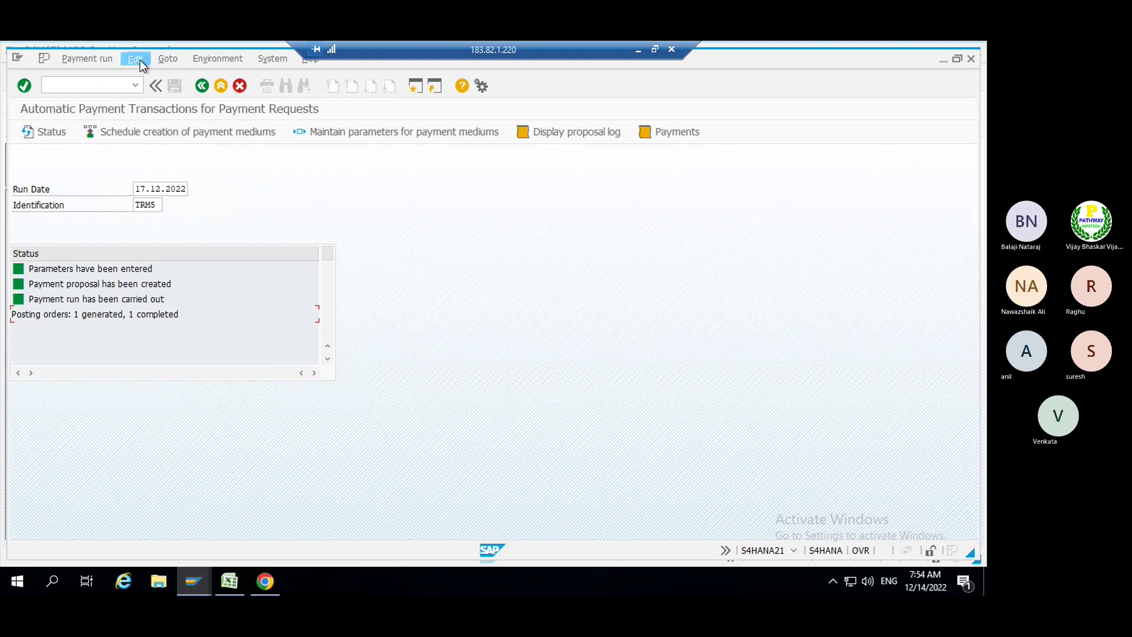
- Display the run's payment settlement list with program RFZALI20 and examine its totals and the HSBC Bank payment entry
{"action": "left_click", "coordinate": [139, 58]}
{"action": "mouse_move", "coordinate": [203, 112]}
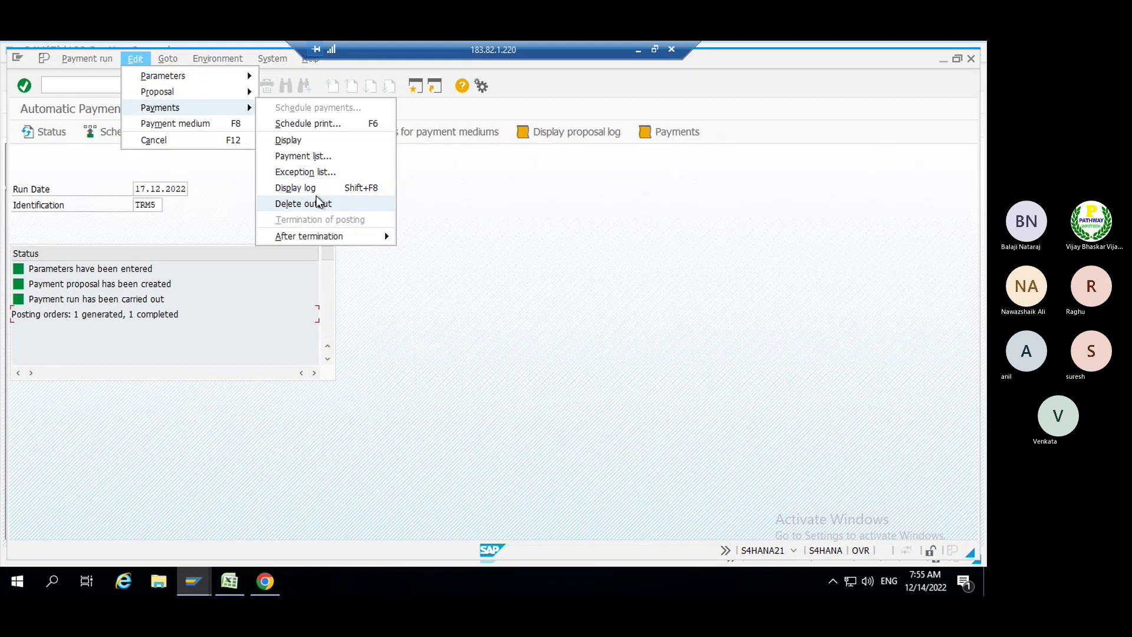
{"action": "left_click", "coordinate": [310, 173]}
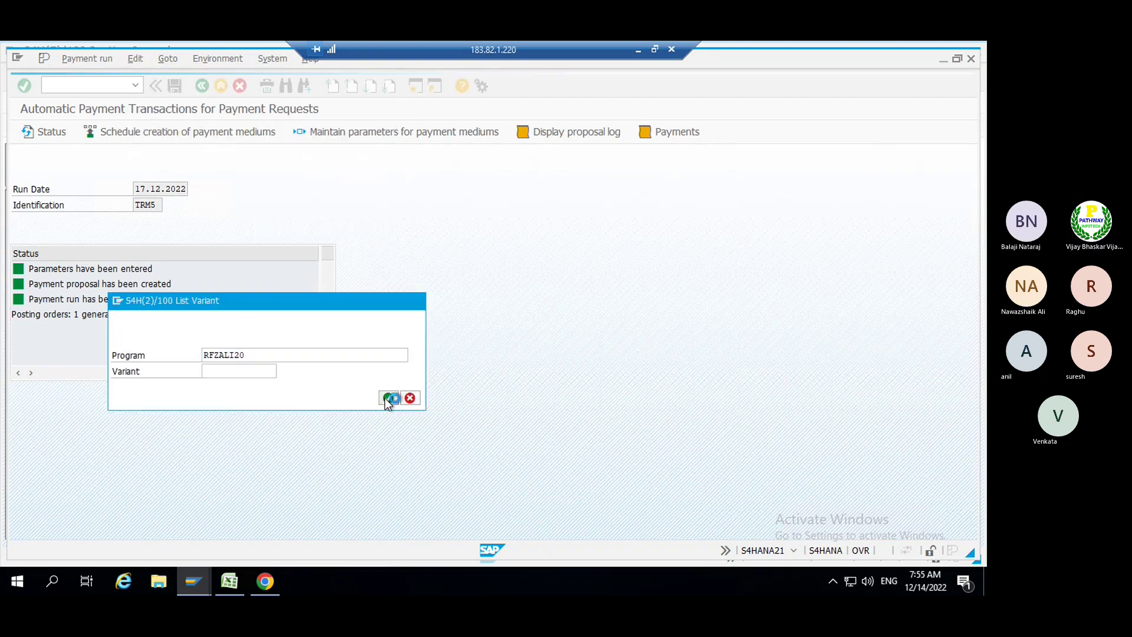
{"action": "left_click", "coordinate": [386, 398]}
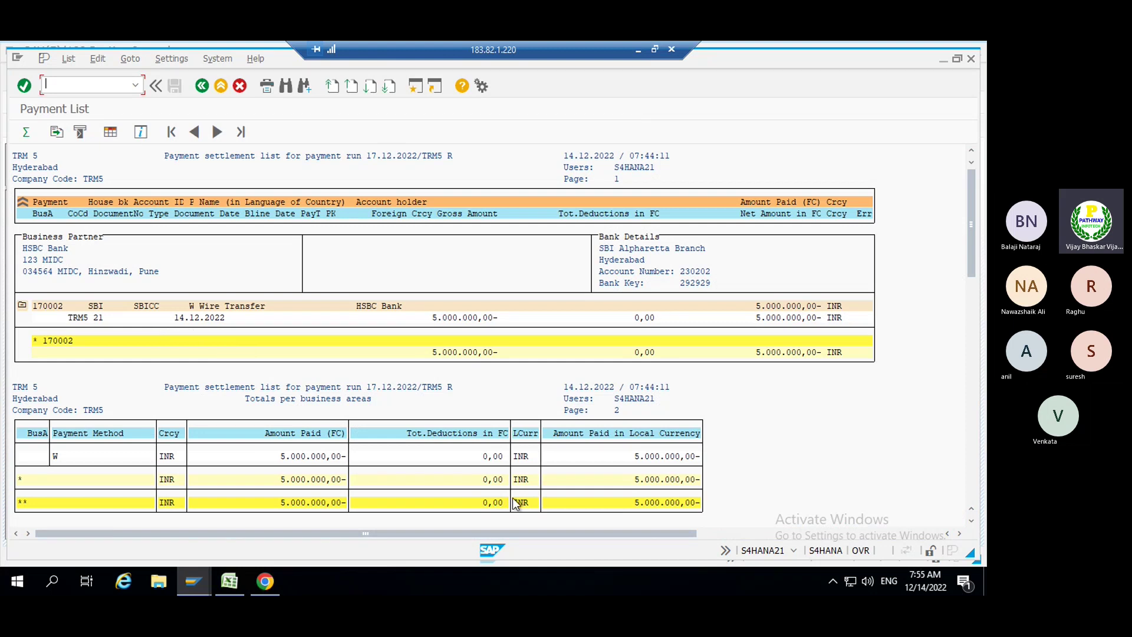
{"action": "left_click_drag", "start_coordinate": [967, 207], "coordinate": [983, 402]}
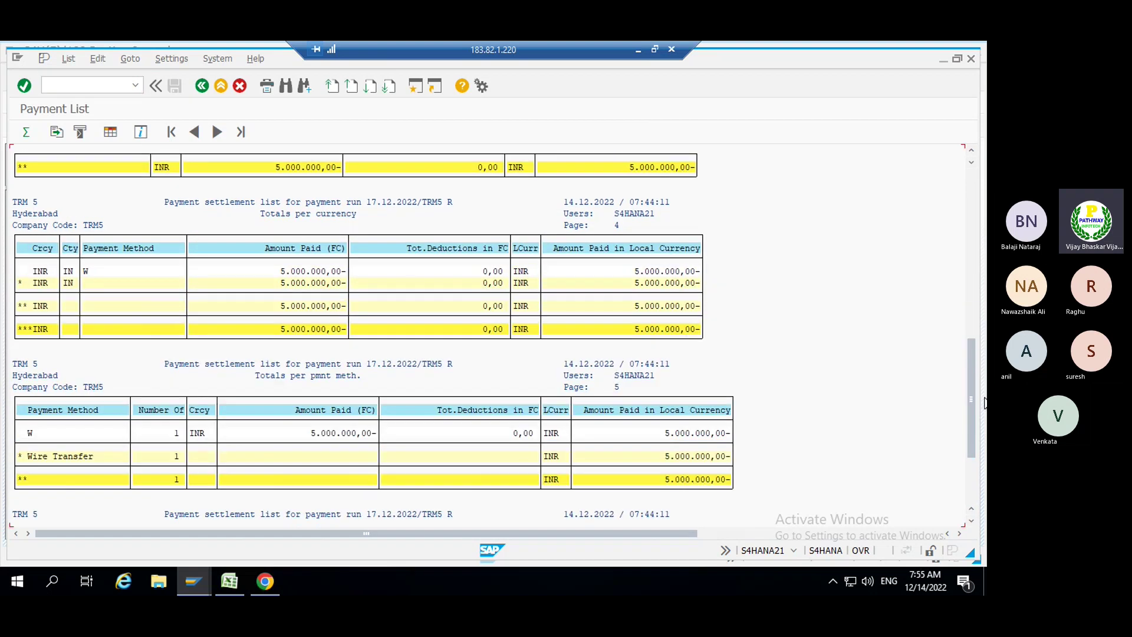
{"action": "left_click", "coordinate": [984, 403]}
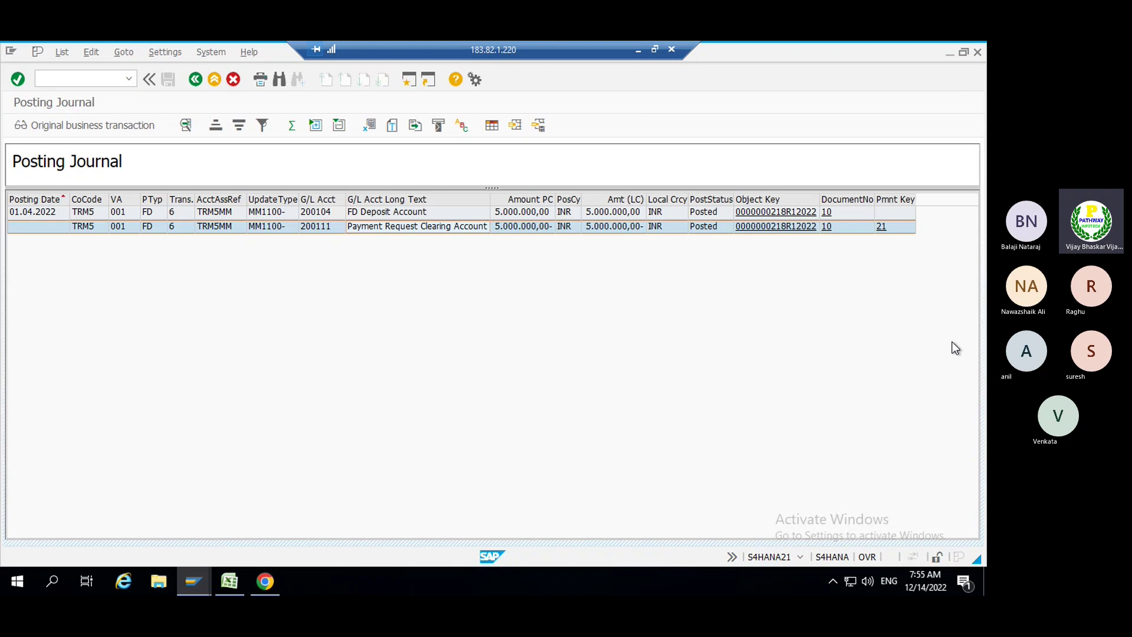
{"action": "key", "text": "alt+Tab"}
{"action": "left_click_drag", "start_coordinate": [973, 382], "coordinate": [963, 197]}
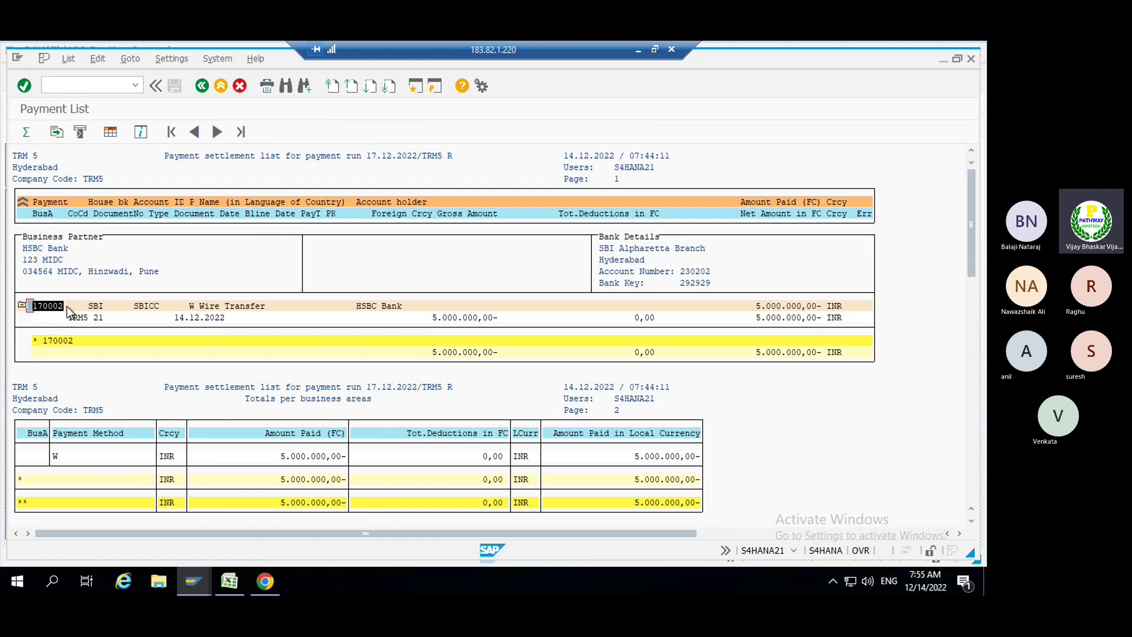
{"action": "left_click", "coordinate": [172, 317]}
- Recheck the open items of G/L account 200109 for the payment document and return to the payment list
{"action": "key", "text": "alt+Tab"}
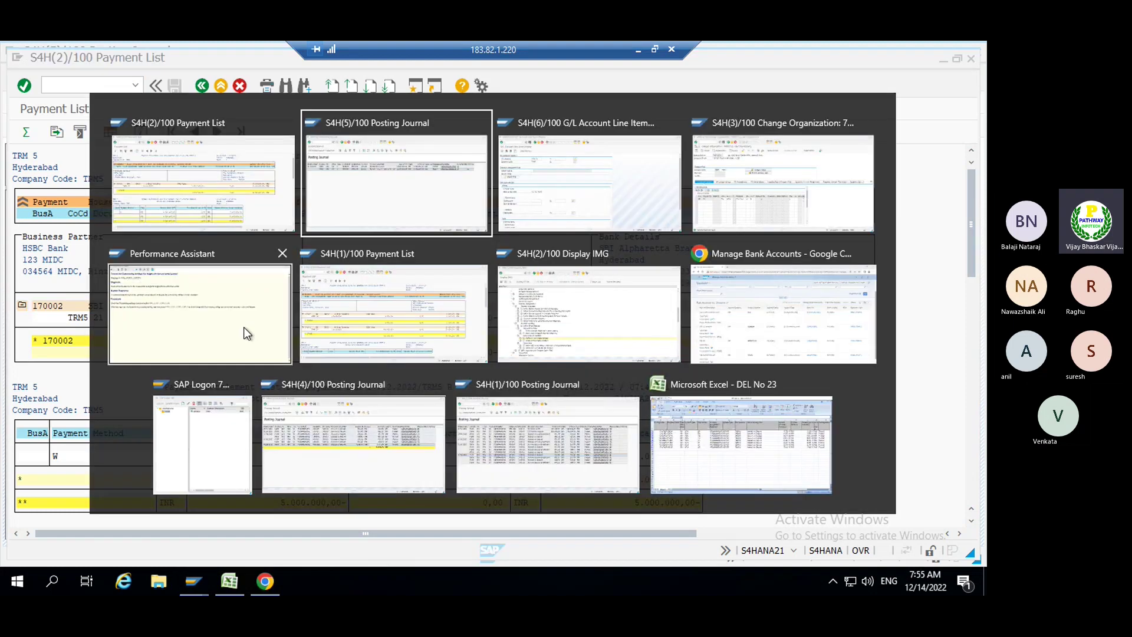
{"action": "key", "text": "alt+Tab"}
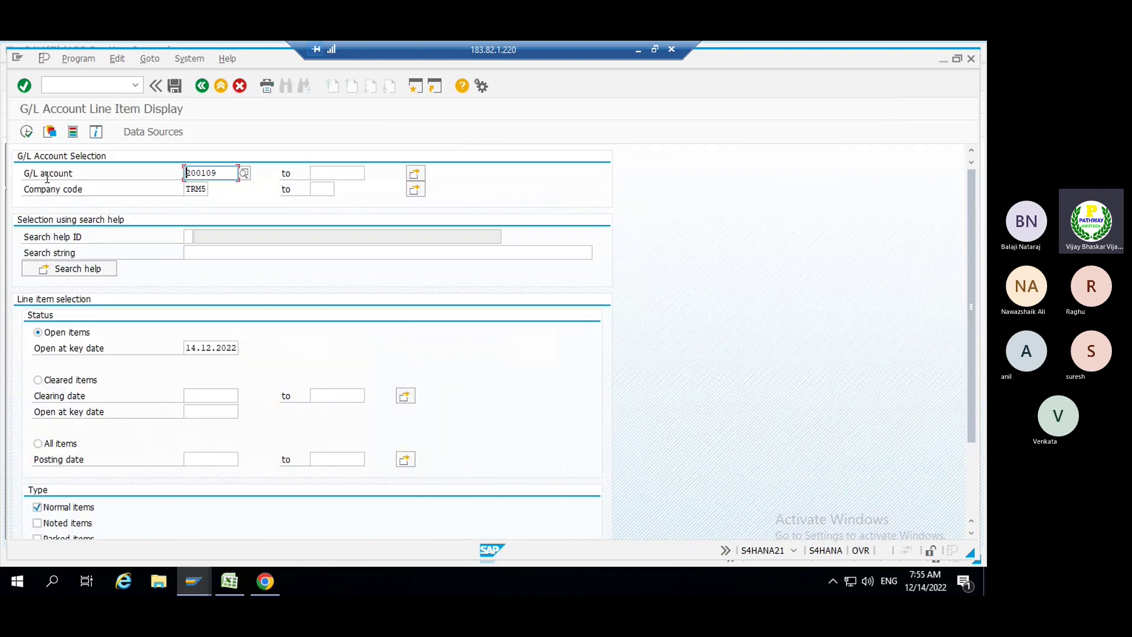
{"action": "left_click", "coordinate": [26, 132]}
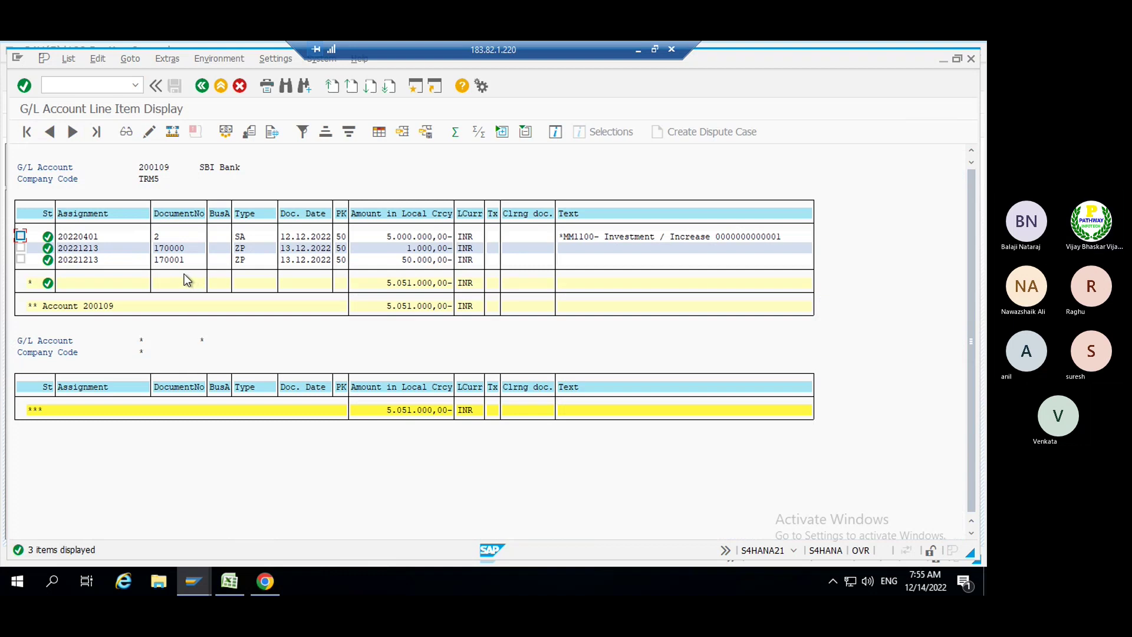
{"action": "left_click", "coordinate": [201, 86]}
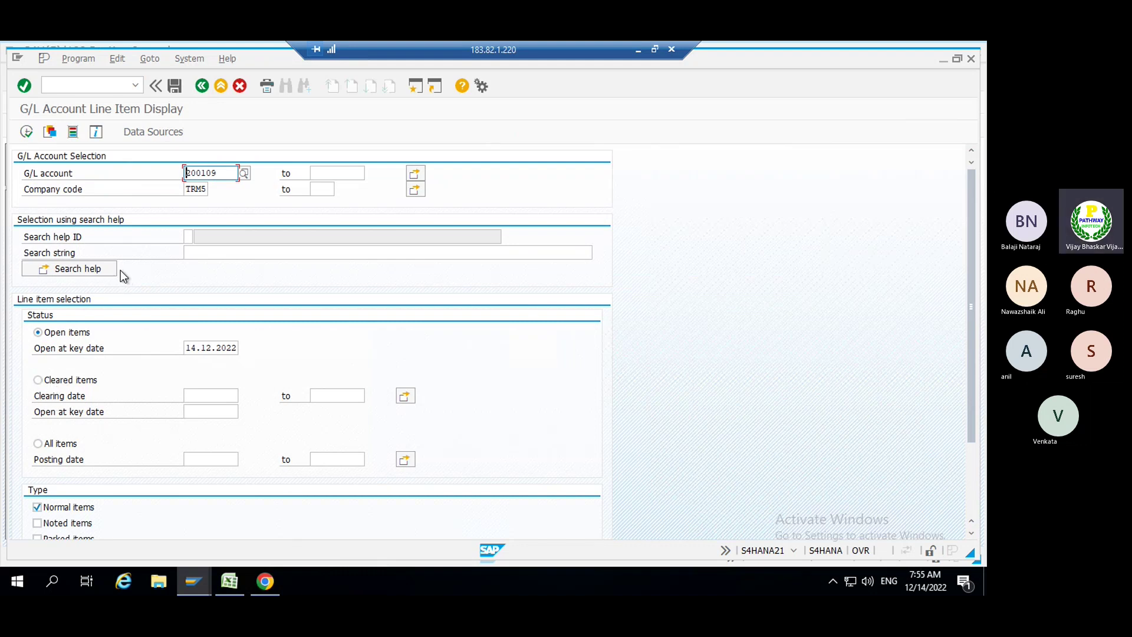
{"action": "key", "text": "alt+Tab"}
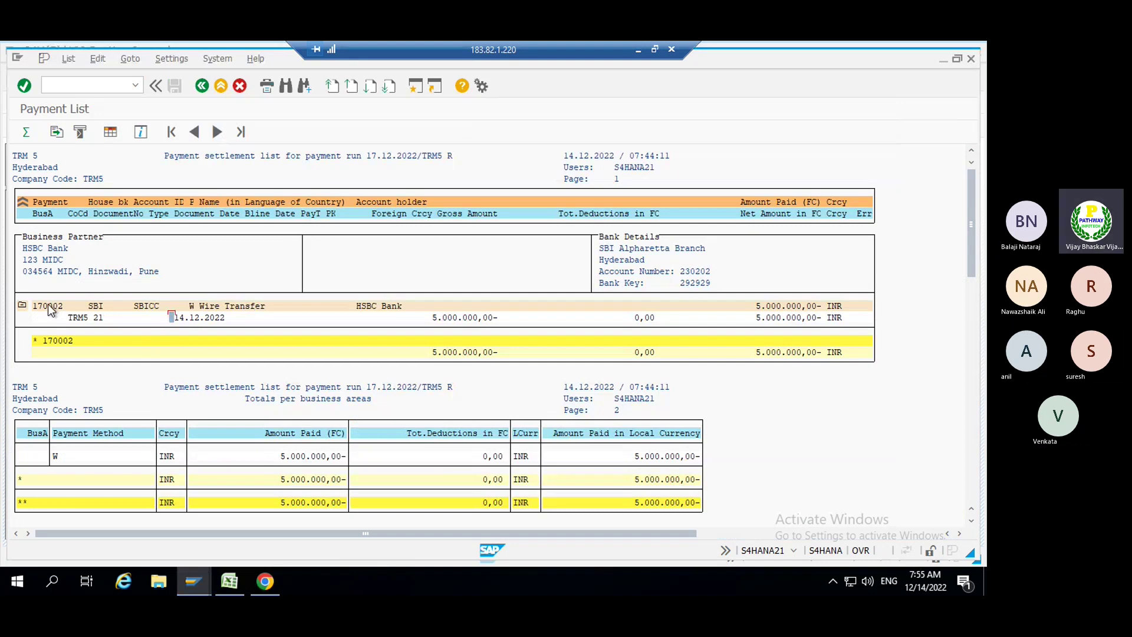
- Start transaction FB03 in the G/L line item session and display document 170002 for company code TRM5, fiscal year 2022
{"action": "key", "text": "alt+Tab"}
{"action": "left_click", "coordinate": [96, 86]}
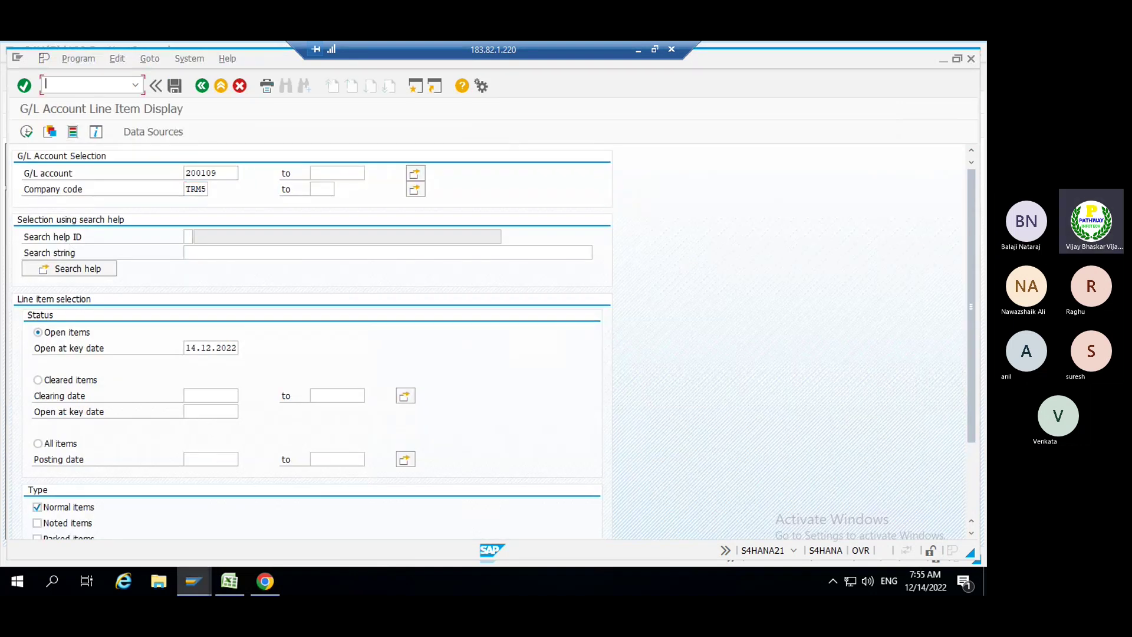
{"action": "type", "text": "/nfb03"}
{"action": "key", "text": "Return"}
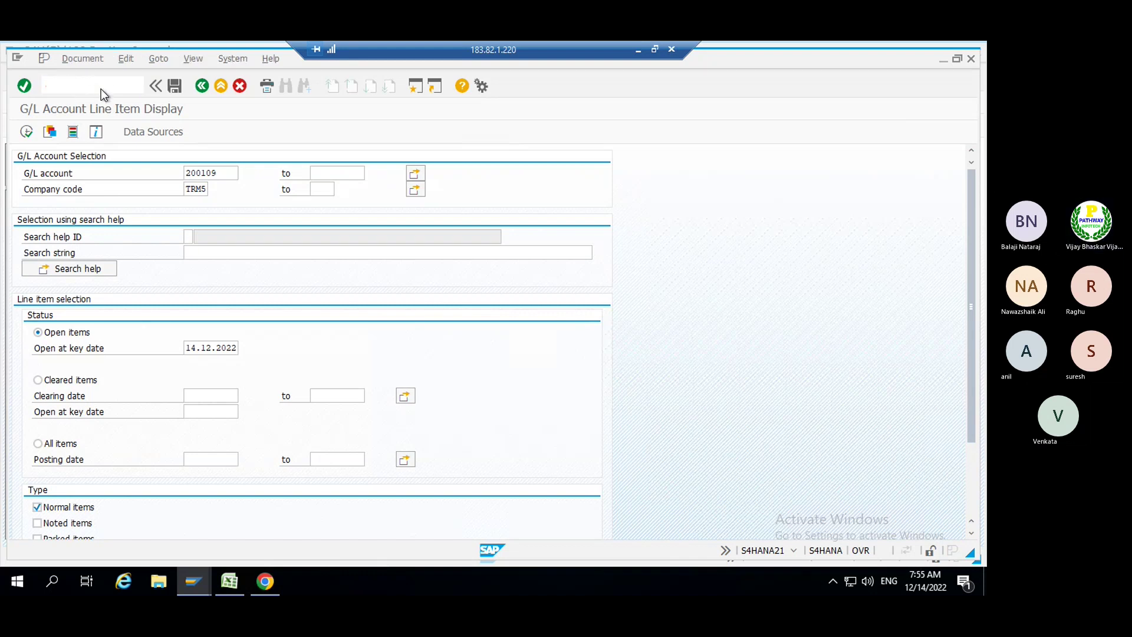
{"action": "key", "text": "BackSpace"}
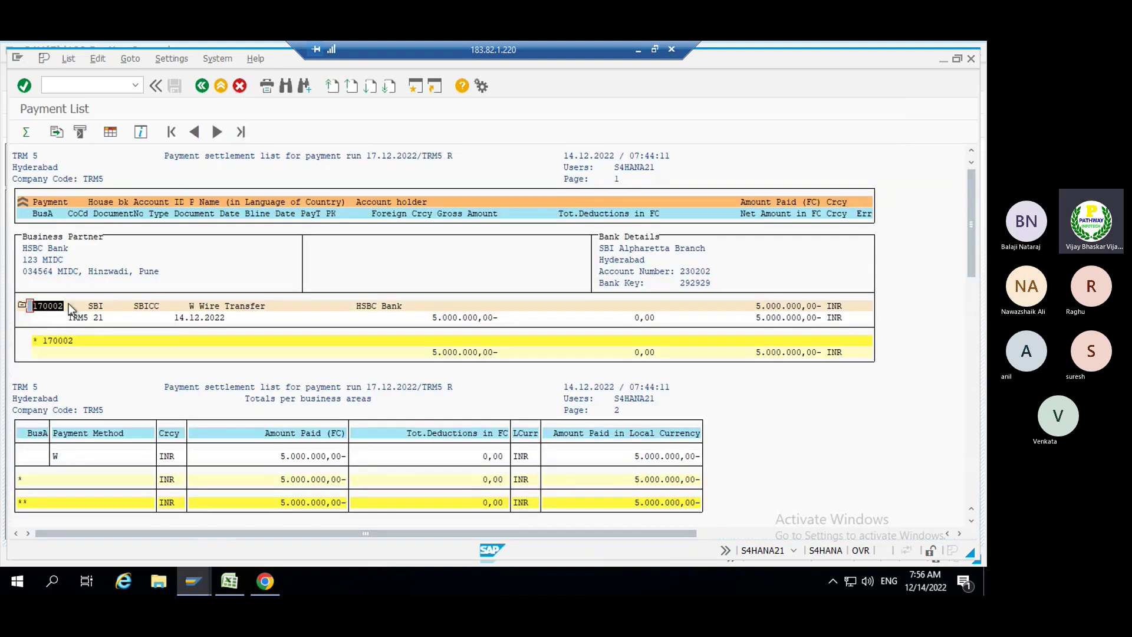
{"action": "key", "text": "alt+Tab"}
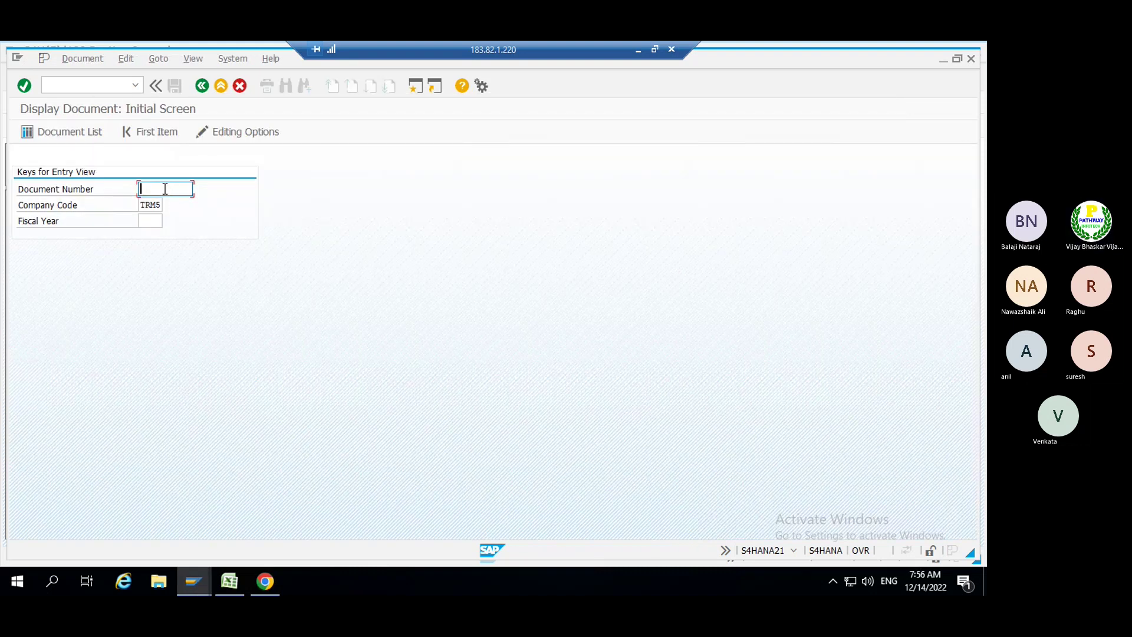
{"action": "type", "text": "170002"}
{"action": "key", "text": "Home"}
{"action": "key", "text": "Tab"}
{"action": "key", "text": "Tab"}
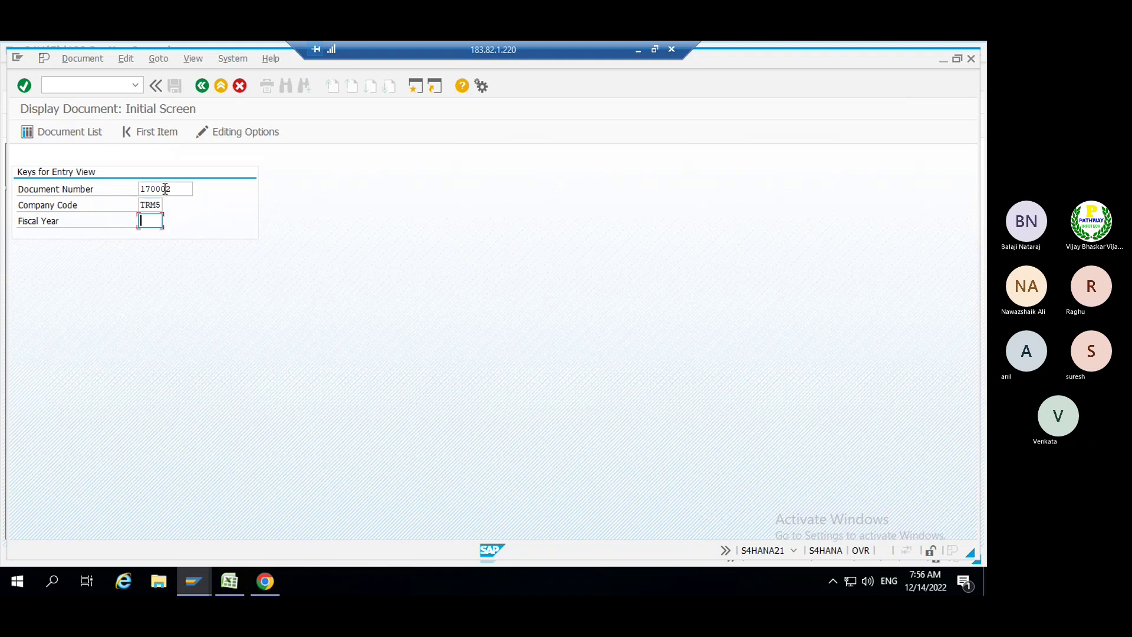
{"action": "type", "text": "2022"}
{"action": "key", "text": "Return"}
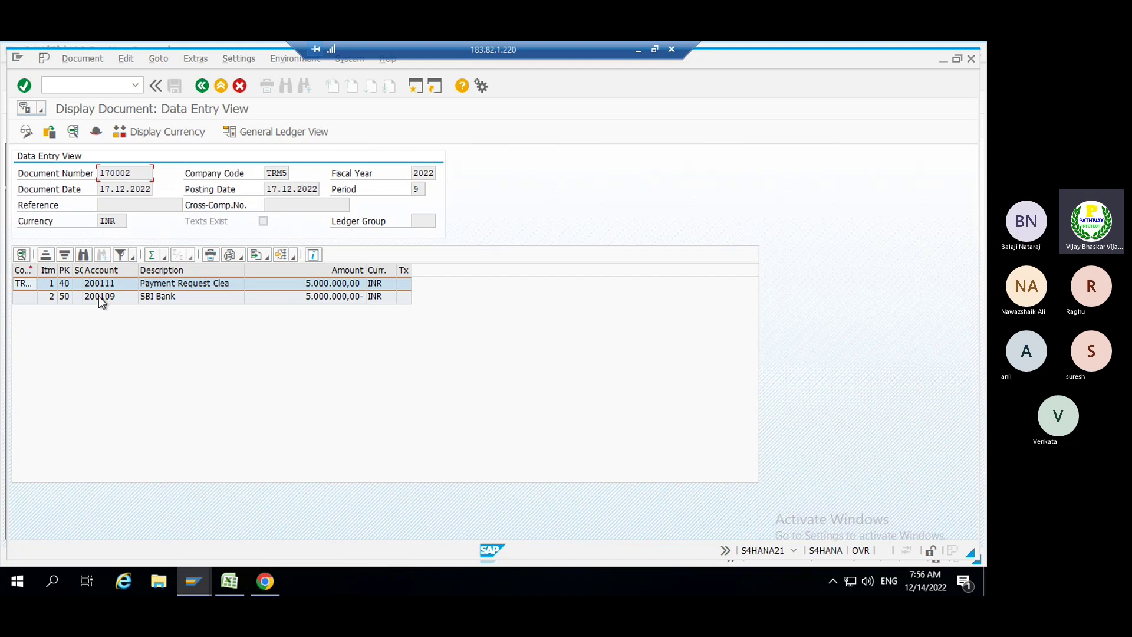
- Compare the payment document's clearing account and SBI Bank items with the FD Deposit and clearing account entries in the posting journal
{"action": "left_click", "coordinate": [157, 295]}
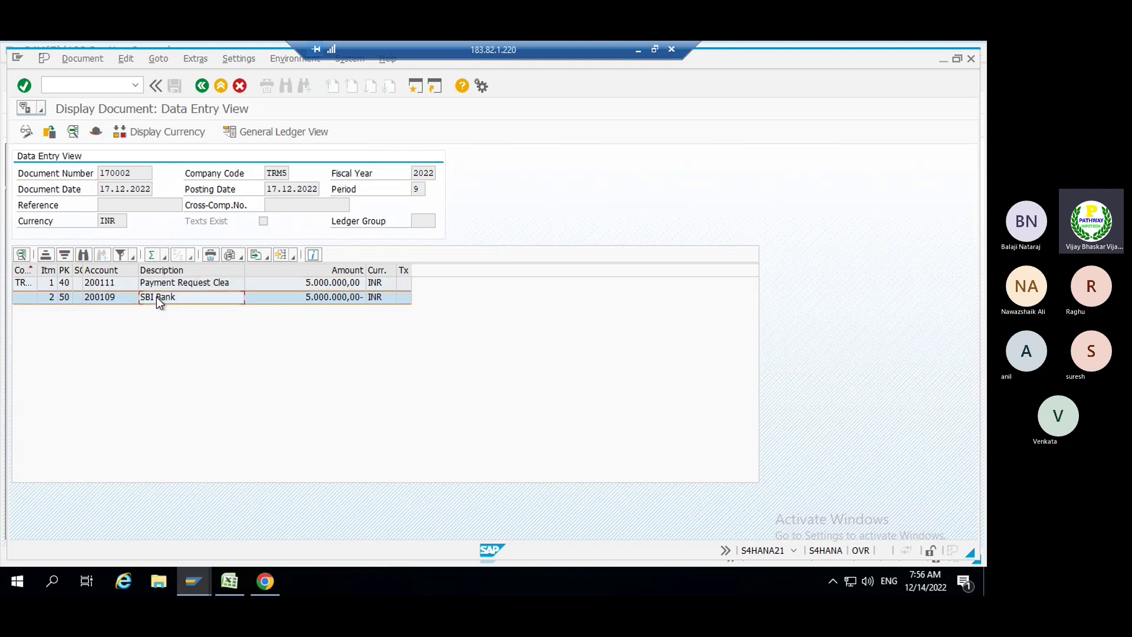
{"action": "left_click", "coordinate": [112, 282]}
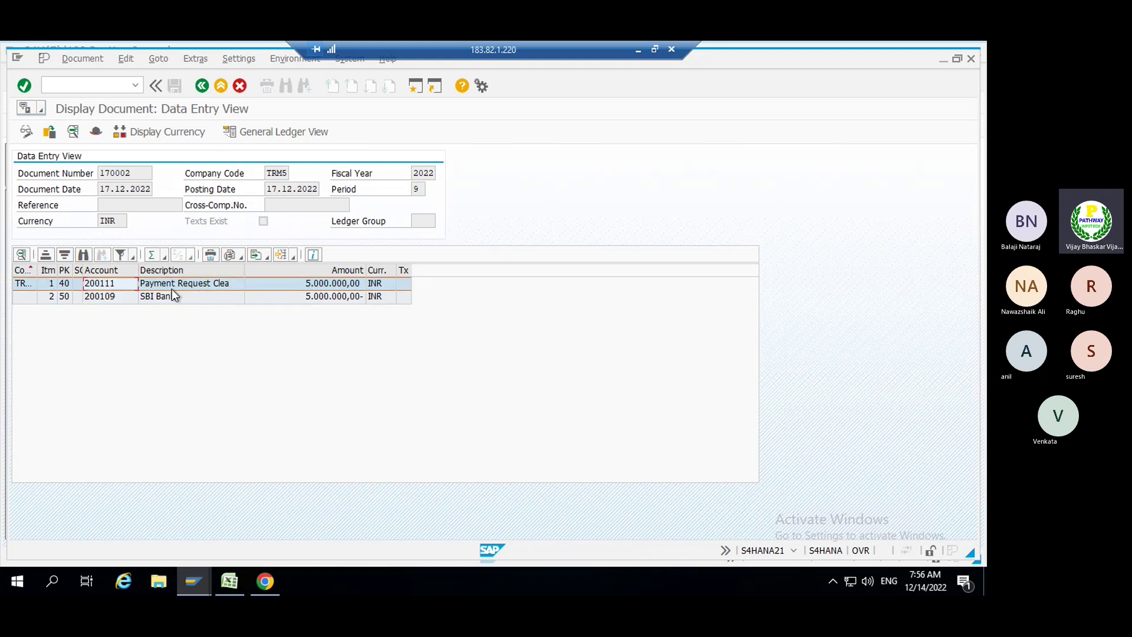
{"action": "key", "text": "alt+Tab"}
{"action": "key", "text": "alt+Tab"}
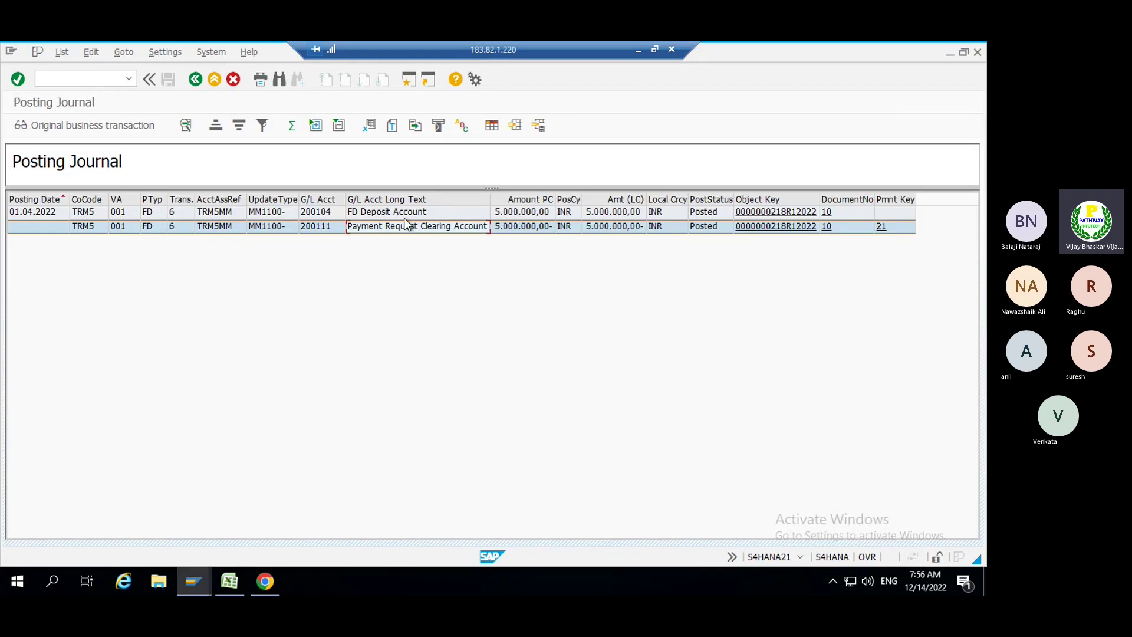
{"action": "left_click", "coordinate": [375, 213]}
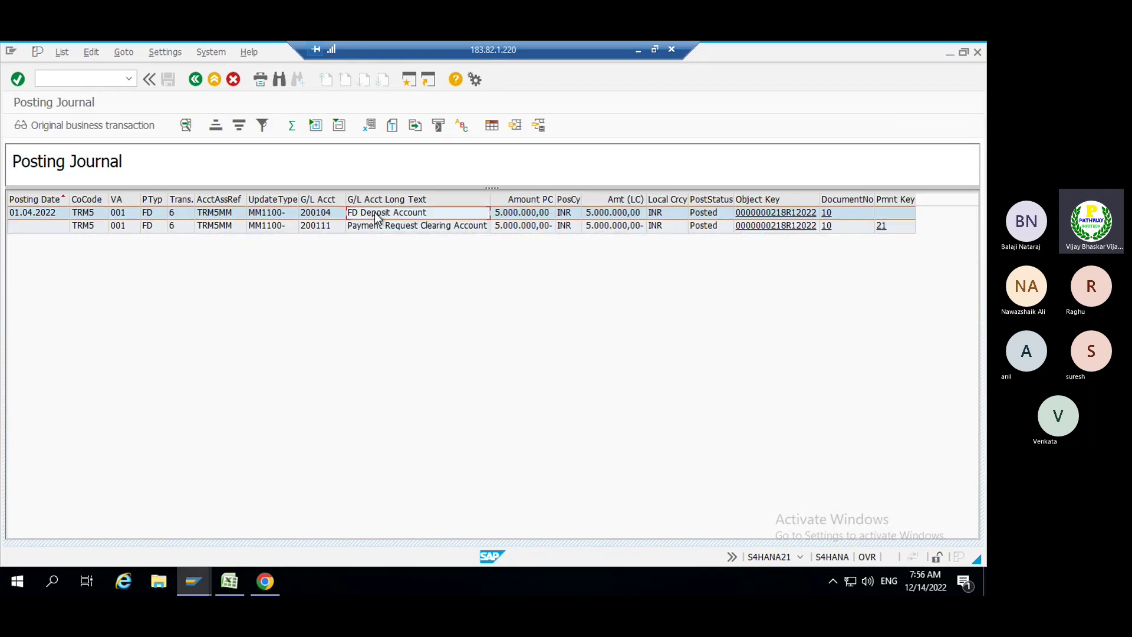
{"action": "left_click", "coordinate": [400, 229]}
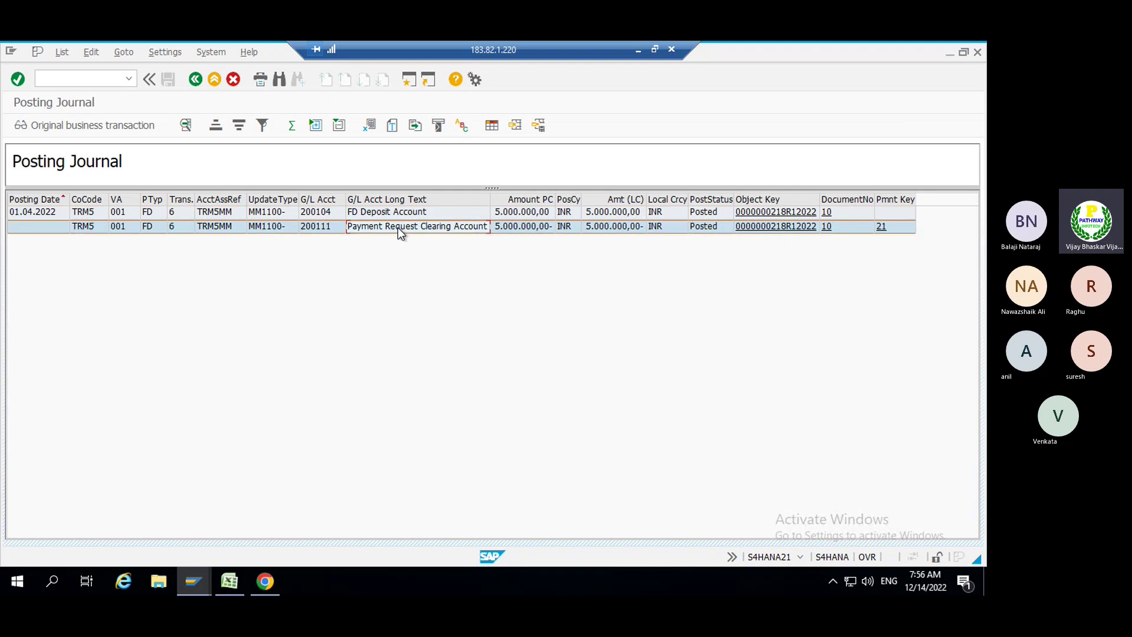
{"action": "double_click", "coordinate": [398, 228]}
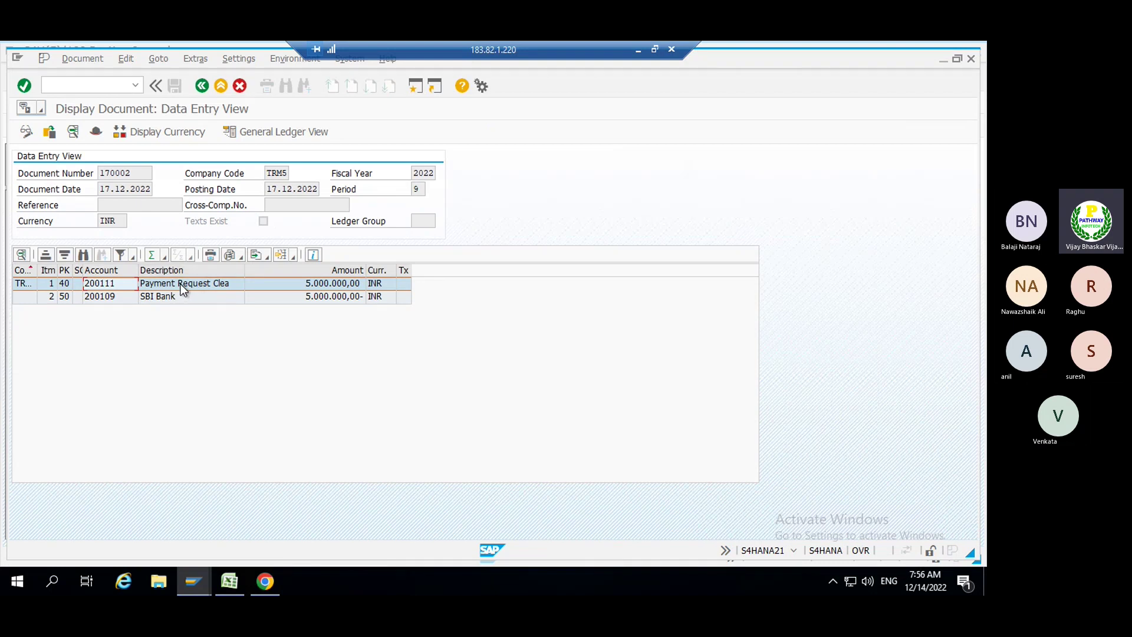
{"action": "key", "text": "F3"}
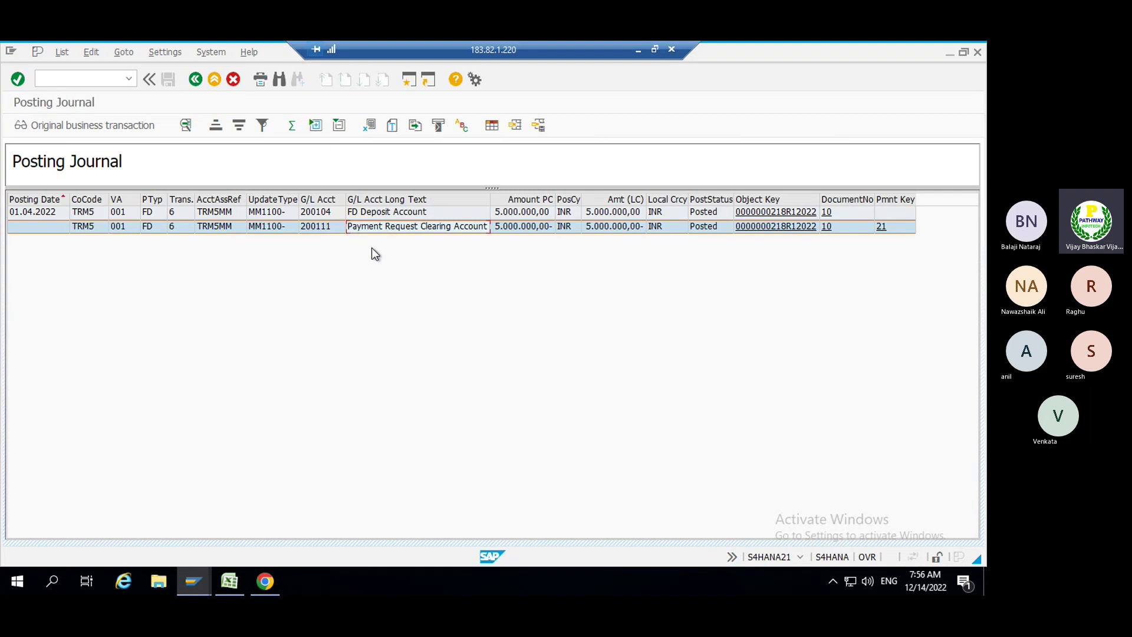
{"action": "key", "text": "alt+Tab"}
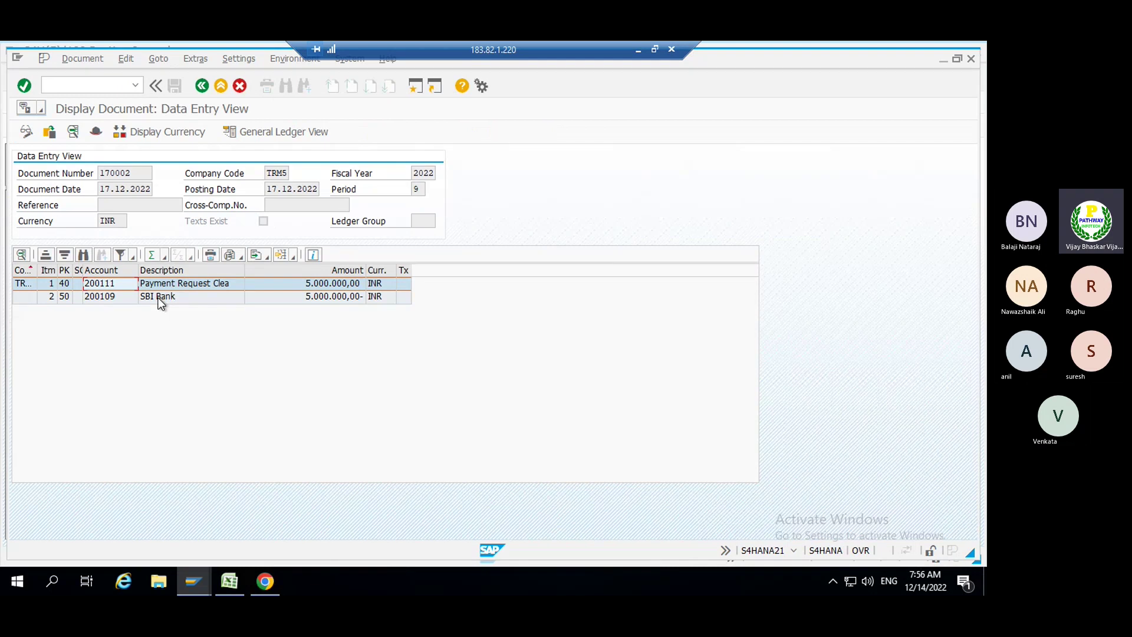
{"action": "key", "text": "alt+Tab"}
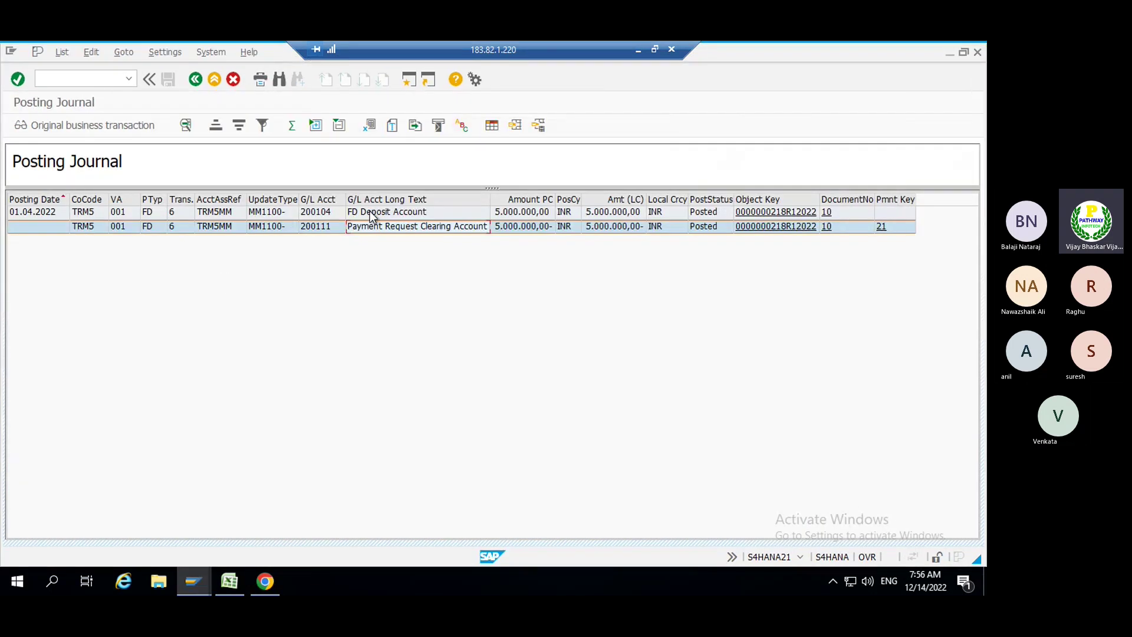
{"action": "left_click", "coordinate": [370, 212]}
{"action": "key", "text": "alt+Tab"}
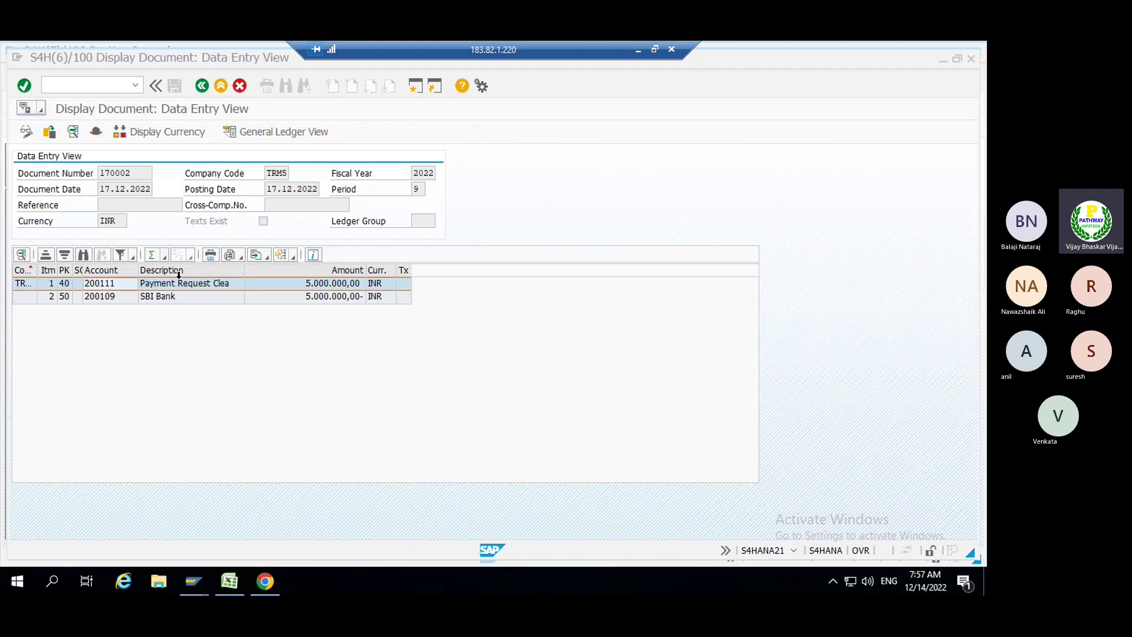
{"action": "left_click", "coordinate": [160, 299]}
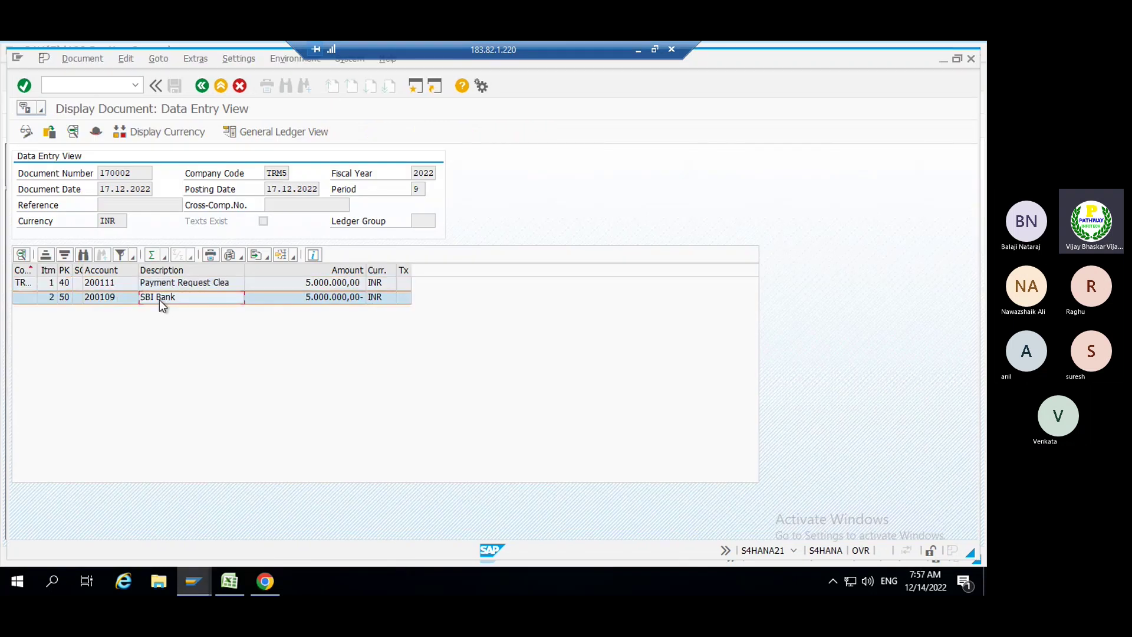
- Switch to the session showing the payment list of run 16.12.2022 and start the G/L line item display FBL3N there
{"action": "key", "text": "alt+Tab"}
{"action": "key", "text": "alt+Tab"}
{"action": "key", "text": "alt+Tab"}
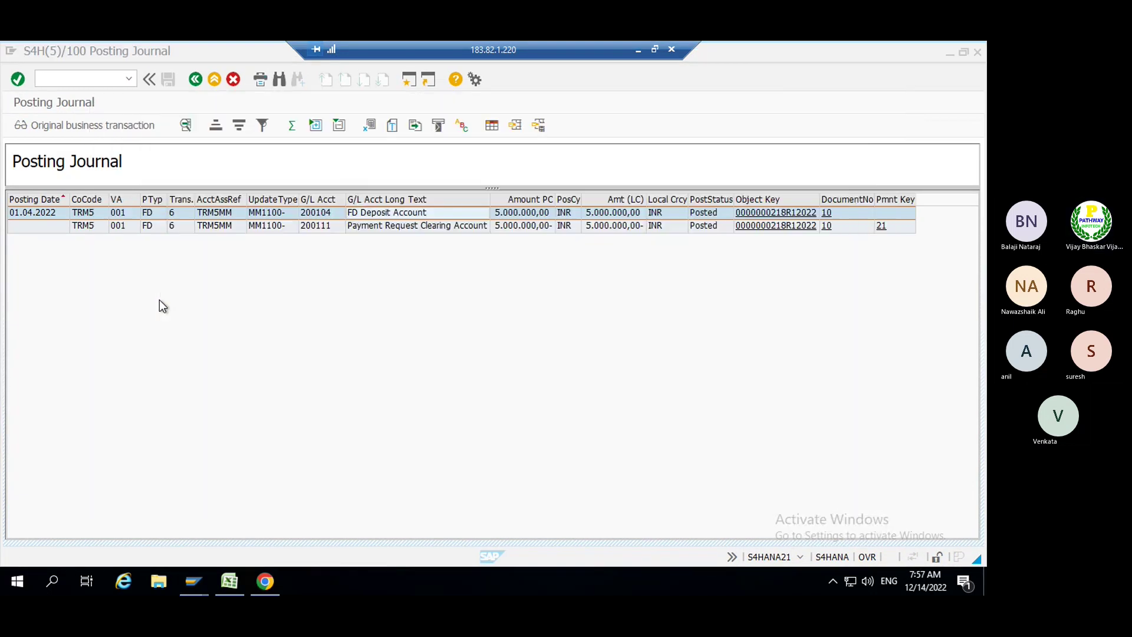
{"action": "key", "text": "alt+Tab"}
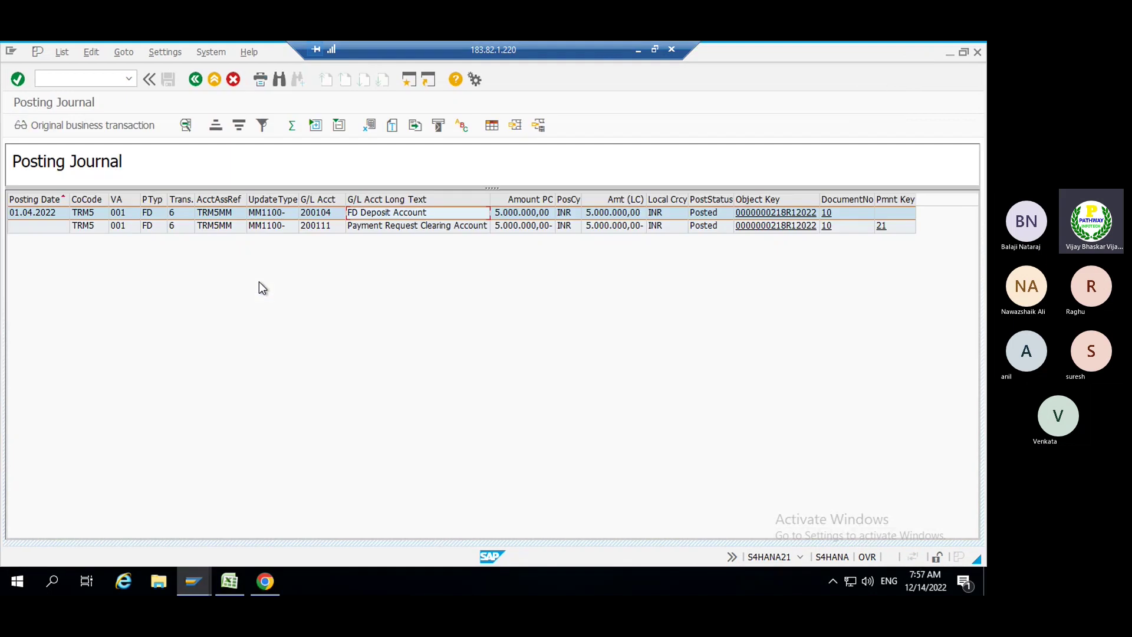
{"action": "key", "text": "alt+Tab"}
{"action": "key", "text": "alt+Tab"}
{"action": "key", "text": "alt+Tab"}
{"action": "key", "text": "alt+Tab"}
{"action": "key", "text": "alt+Tab"}
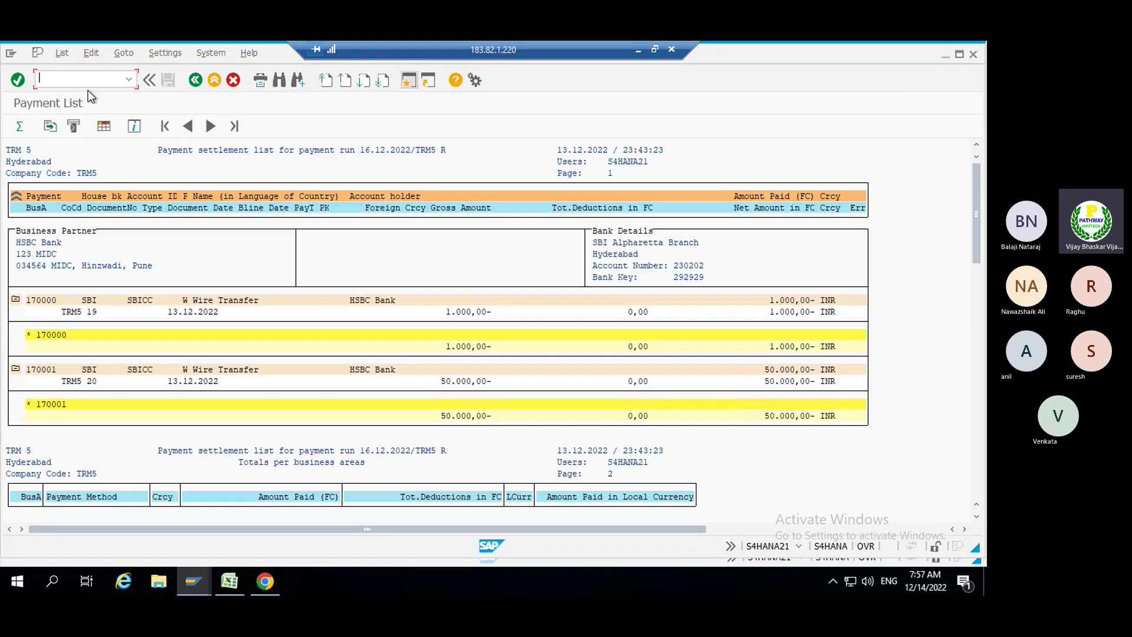
{"action": "type", "text": "/nfb03"}
{"action": "key", "text": "Return"}
{"action": "left_click", "coordinate": [70, 81]}
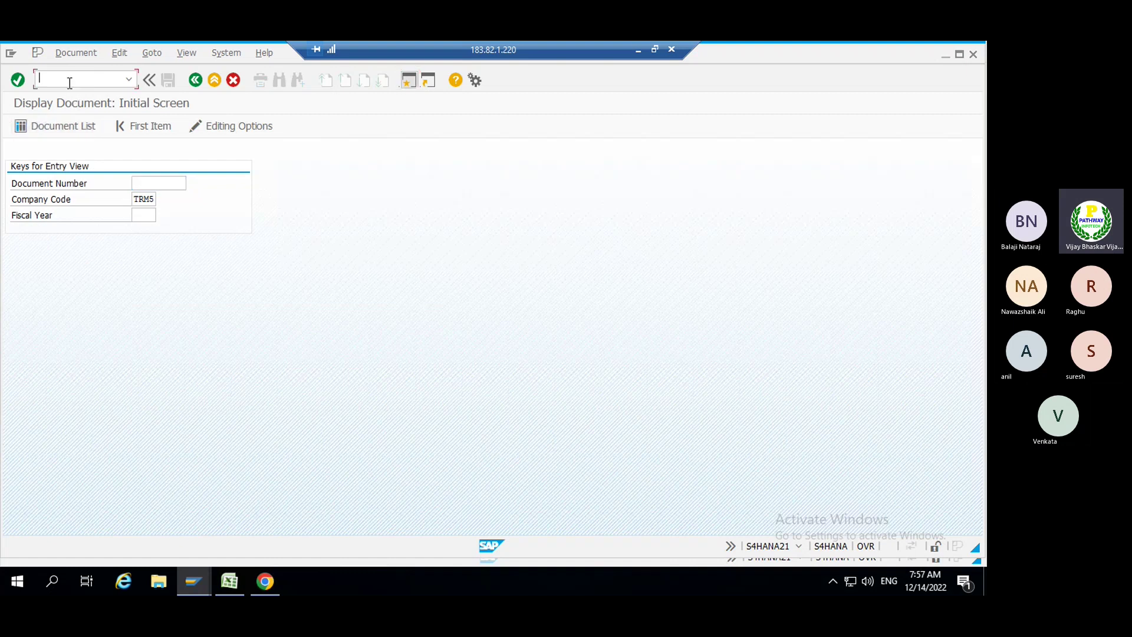
{"action": "type", "text": "/nfbl3n"}
{"action": "key", "text": "Return"}
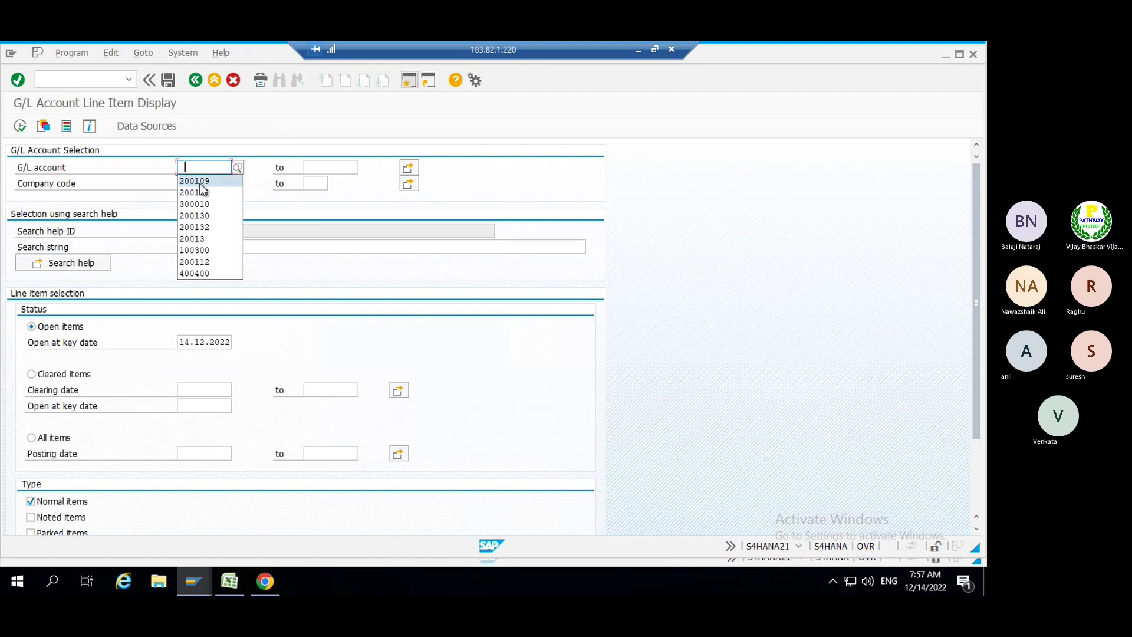
- List all items of G/L account 200109 in company code TRM5 and examine the line of payment document 170002
{"action": "left_click", "coordinate": [201, 181]}
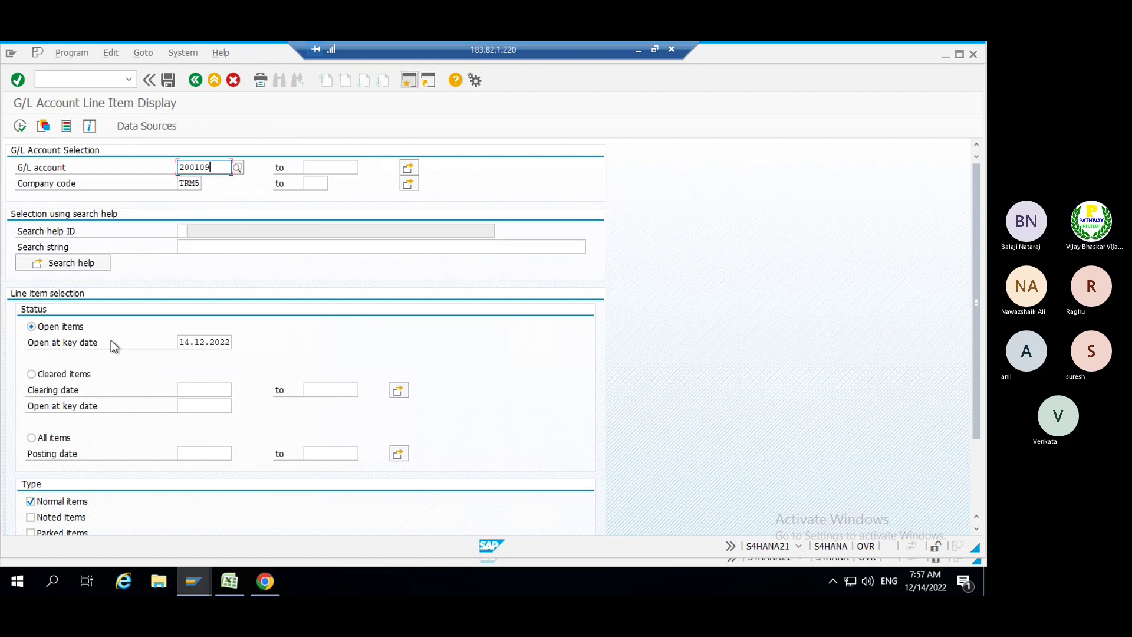
{"action": "left_click", "coordinate": [32, 437]}
{"action": "left_click", "coordinate": [19, 126]}
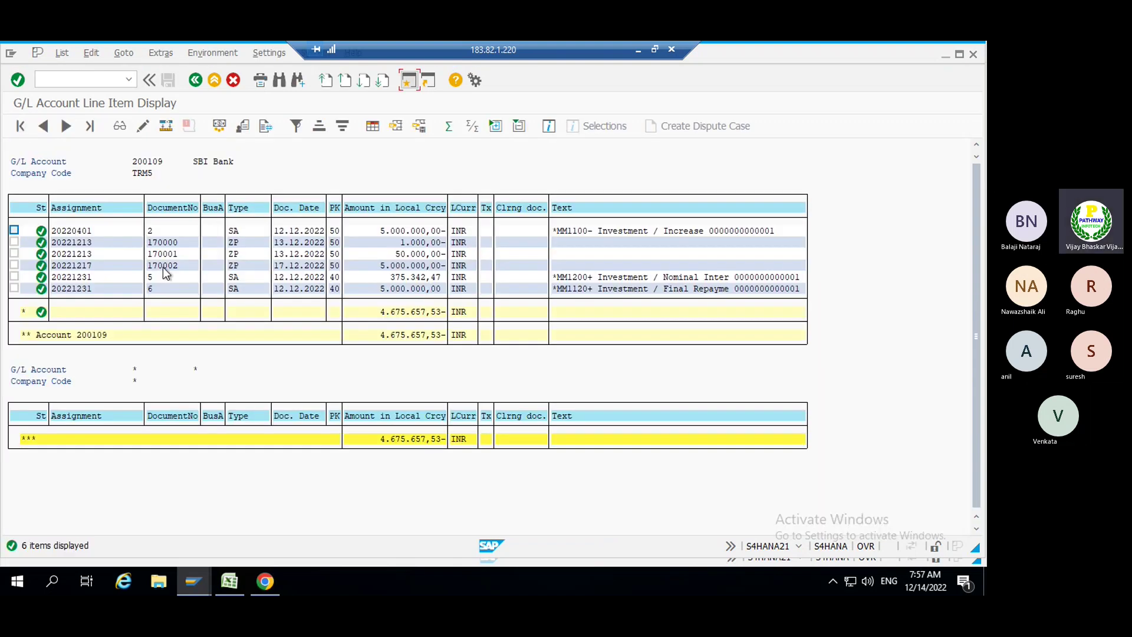
{"action": "left_click", "coordinate": [162, 266]}
{"action": "left_click_drag", "start_coordinate": [188, 268], "coordinate": [442, 268]}
{"action": "left_click_drag", "start_coordinate": [229, 265], "coordinate": [249, 263]}
- Switch to the Word document ERRORS_FSCM_Nov 2022, look through its error and bank account screenshots, and return to the SAP session
{"action": "left_click", "coordinate": [654, 50]}
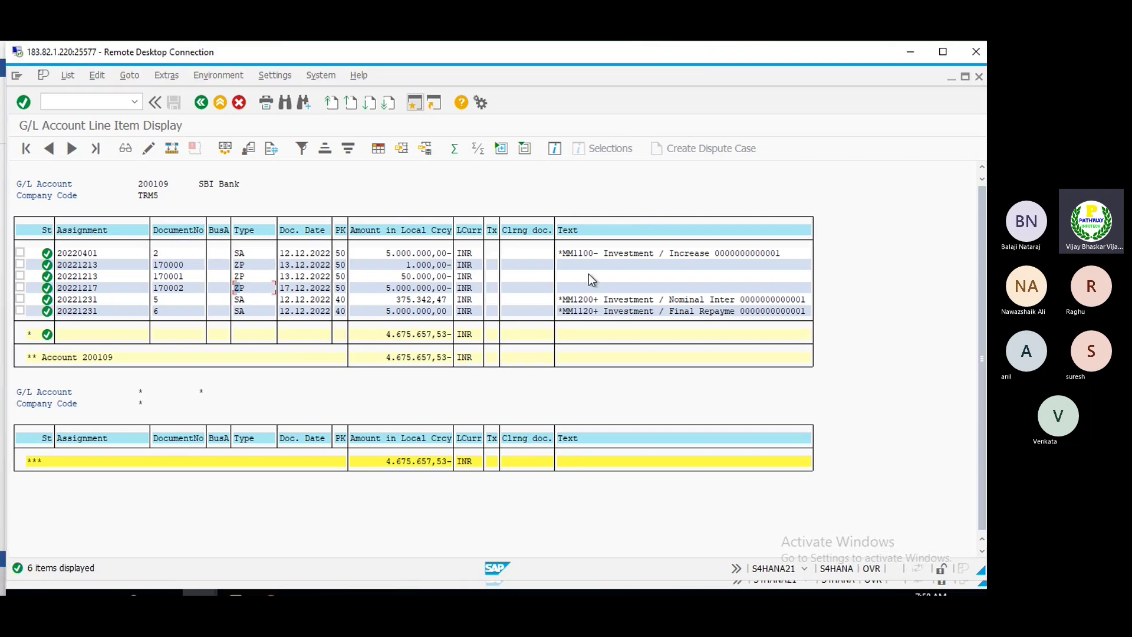
{"action": "key", "text": "alt+Tab"}
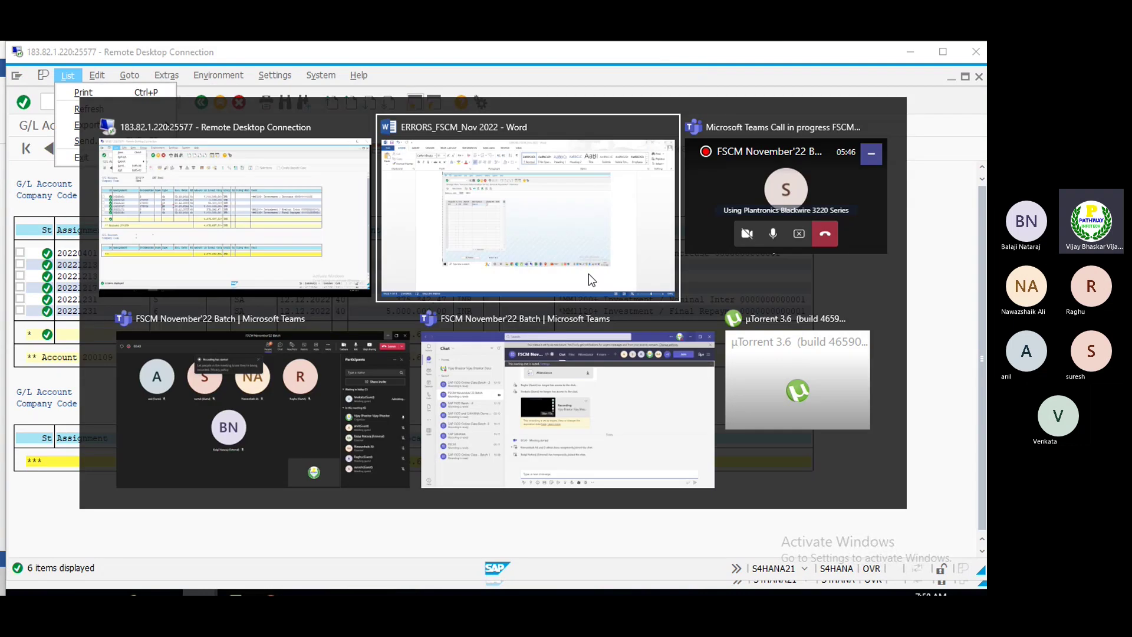
{"action": "scroll", "coordinate": [538, 306], "scroll_direction": "up", "scroll_amount": 5}
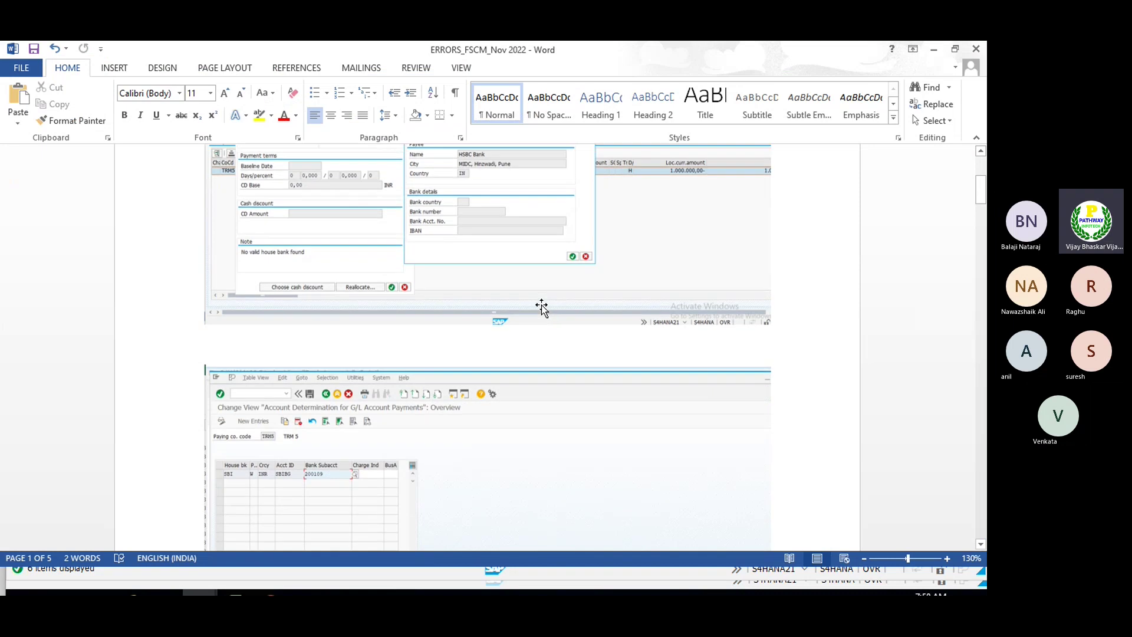
{"action": "scroll", "coordinate": [541, 306], "scroll_direction": "up", "scroll_amount": 3}
{"action": "scroll", "coordinate": [539, 305], "scroll_direction": "down", "scroll_amount": 6}
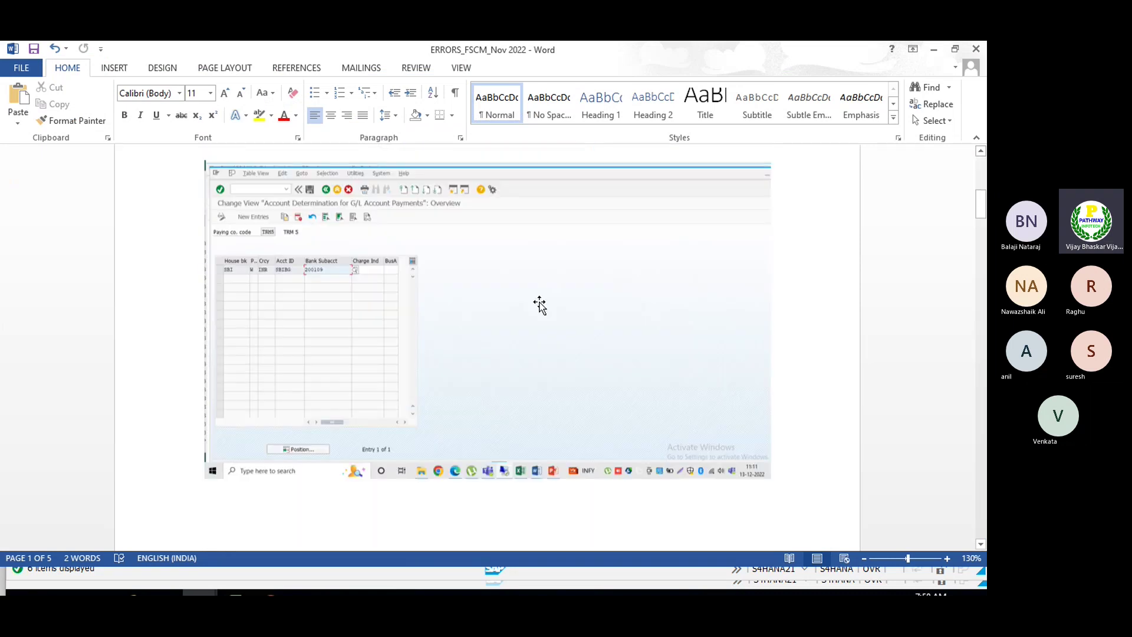
{"action": "scroll", "coordinate": [540, 305], "scroll_direction": "down", "scroll_amount": 8}
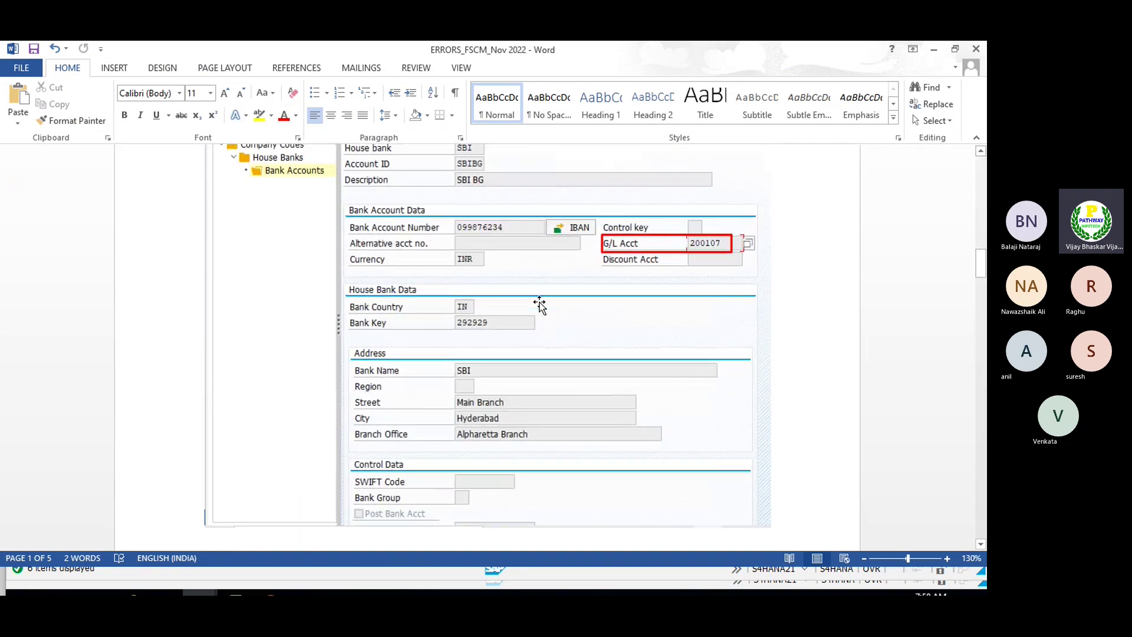
{"action": "scroll", "coordinate": [539, 305], "scroll_direction": "down", "scroll_amount": 5}
{"action": "scroll", "coordinate": [539, 301], "scroll_direction": "up", "scroll_amount": 11}
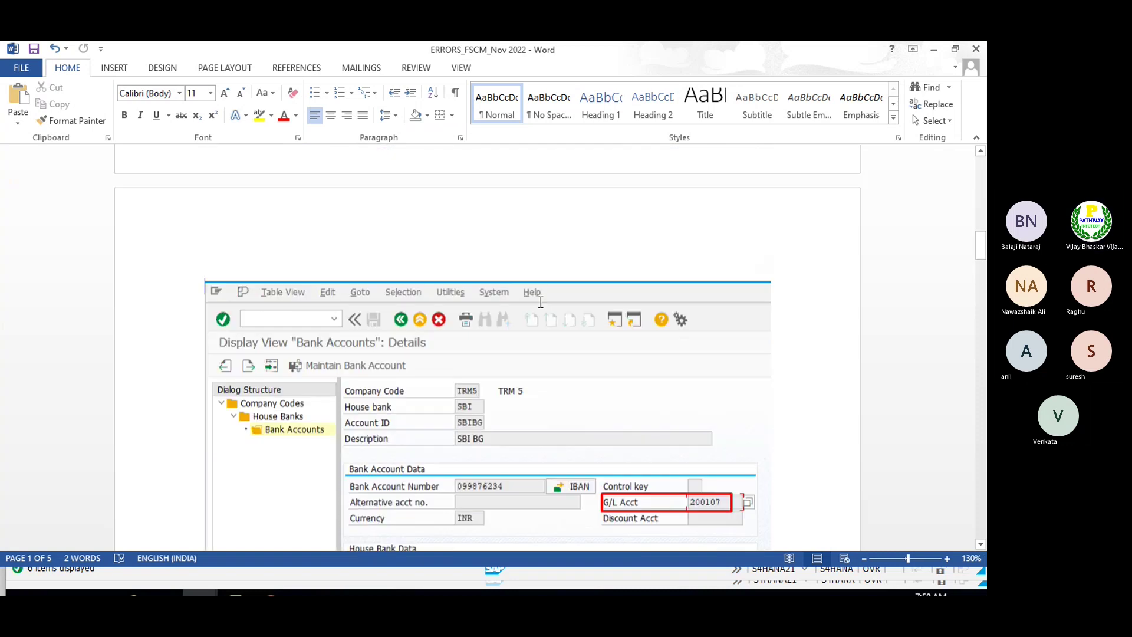
{"action": "key", "text": "alt+Tab"}
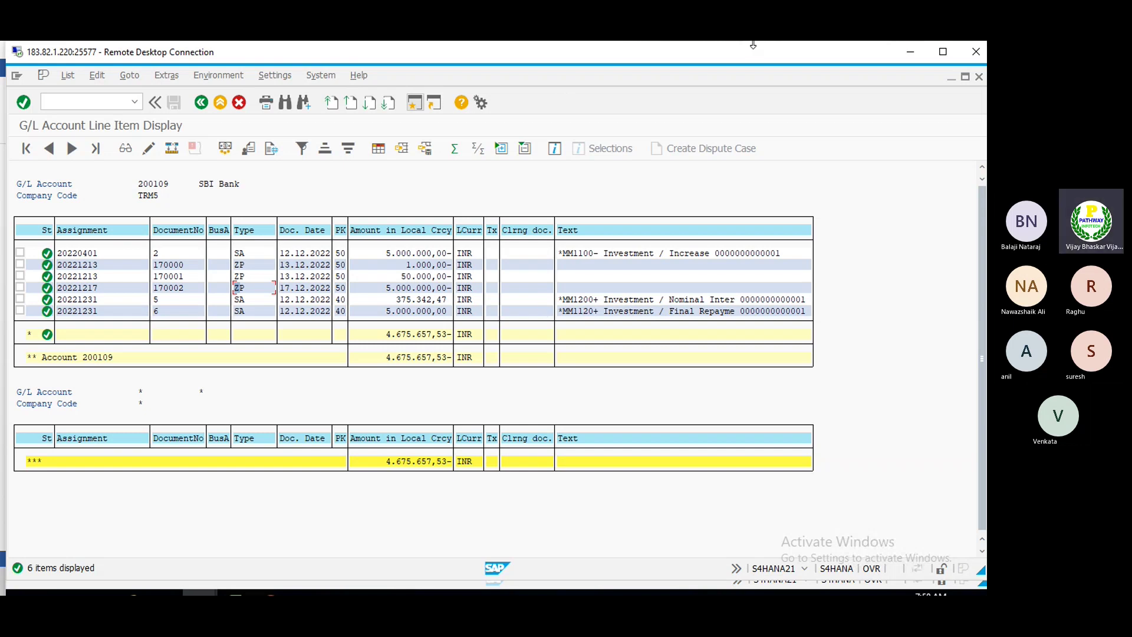
- Close the Word document and open the TRM Session workbook at the FD Acc Dr line in cell D317
{"action": "left_click", "coordinate": [910, 51]}
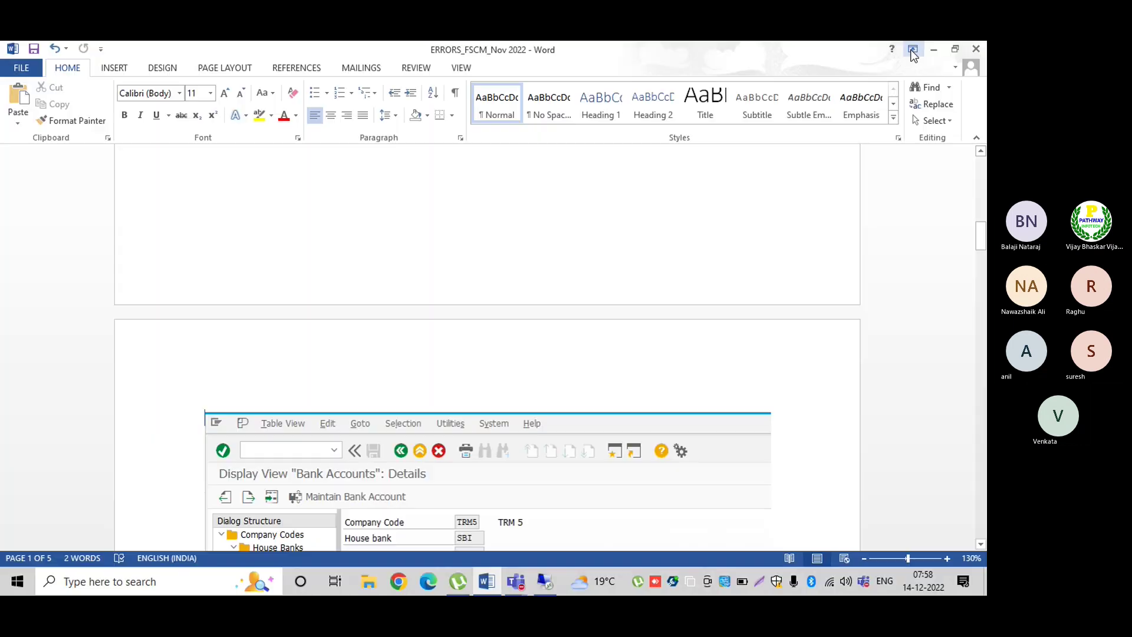
{"action": "left_click", "coordinate": [976, 48]}
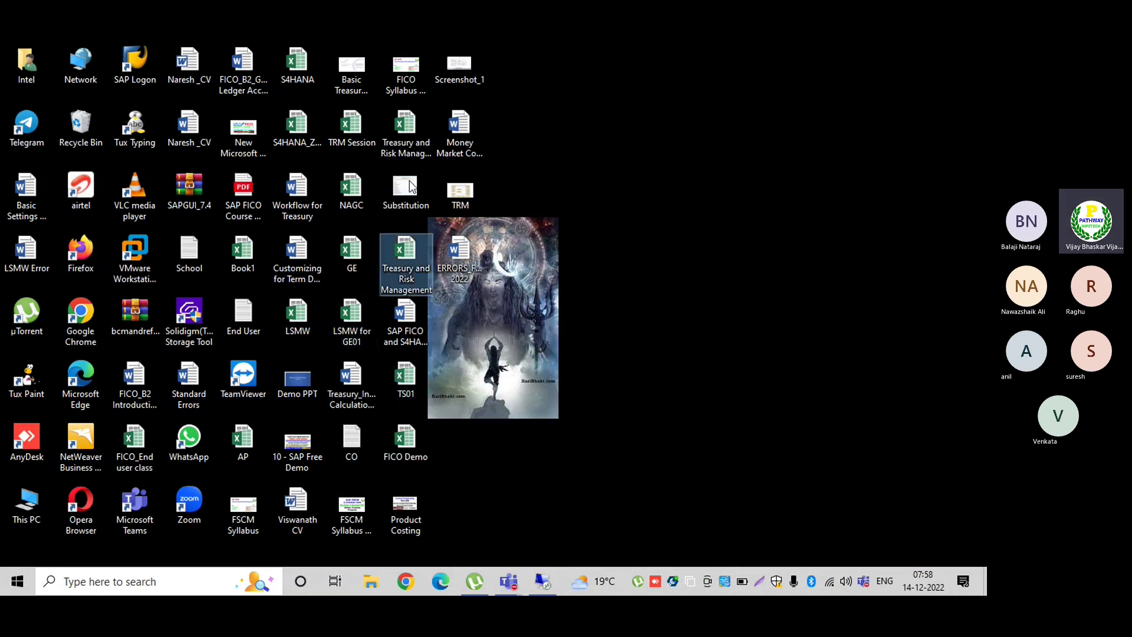
{"action": "left_click", "coordinate": [406, 129]}
{"action": "double_click", "coordinate": [352, 126]}
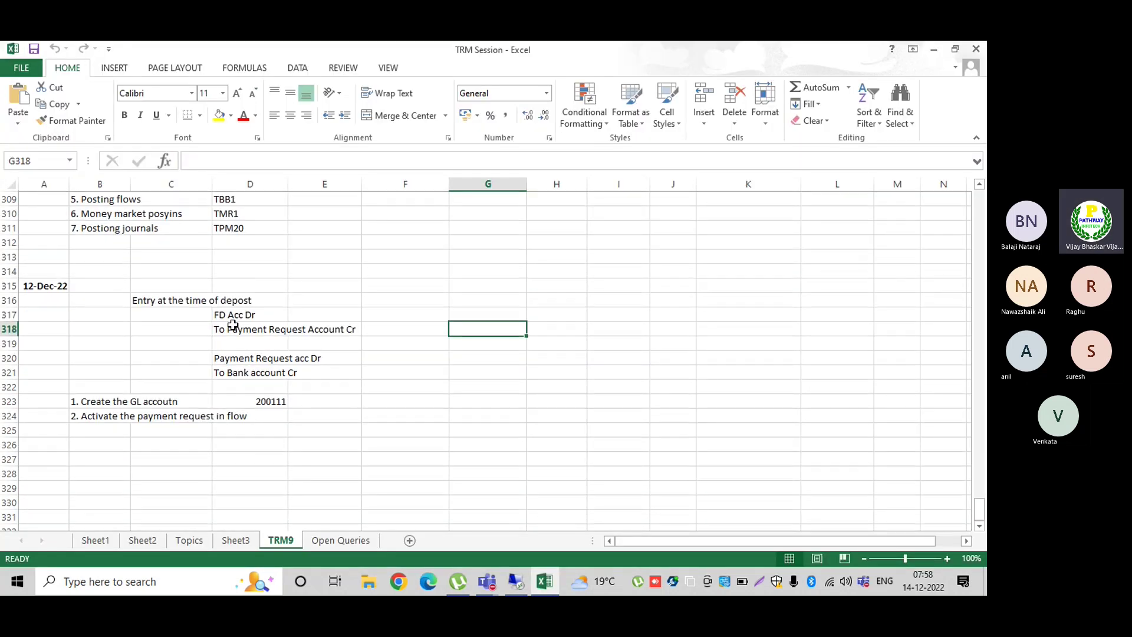
{"action": "left_click", "coordinate": [227, 318]}
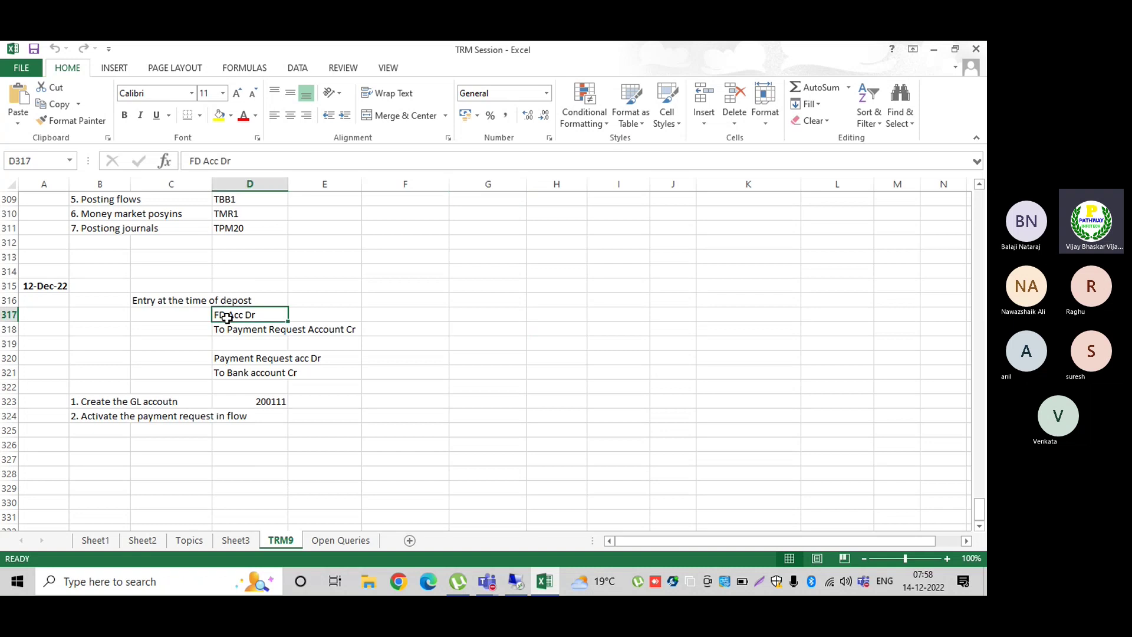
- Start a new notes entry in row 328 with the date 14 Dec in column A and "Deposit at notice" in column B
{"action": "scroll", "coordinate": [244, 376], "scroll_direction": "down", "scroll_amount": 2}
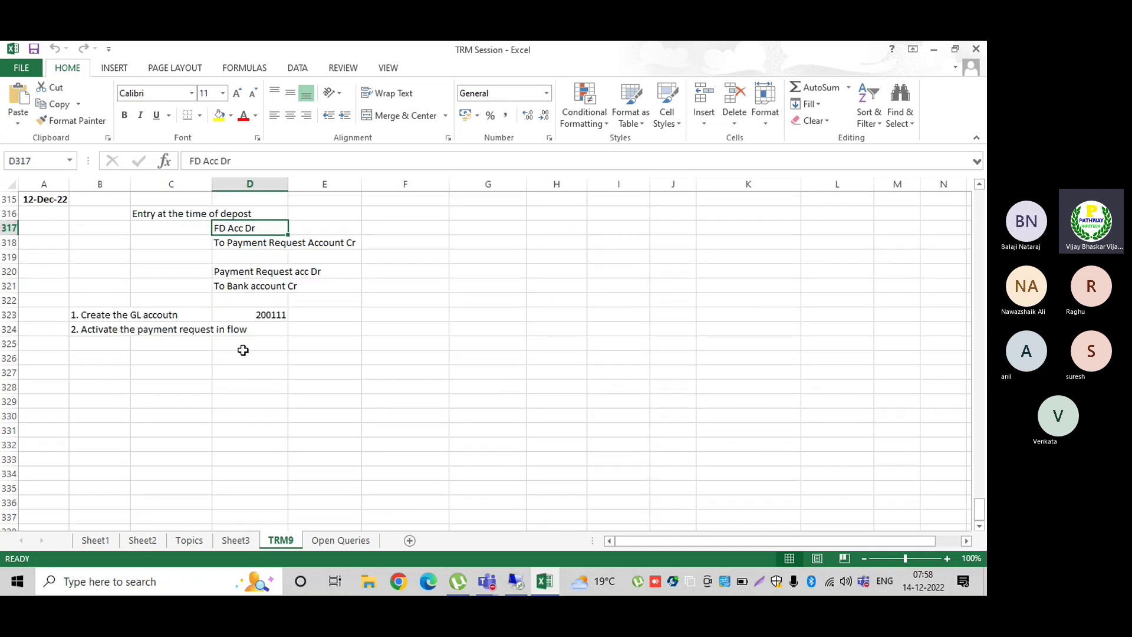
{"action": "left_click", "coordinate": [51, 384]}
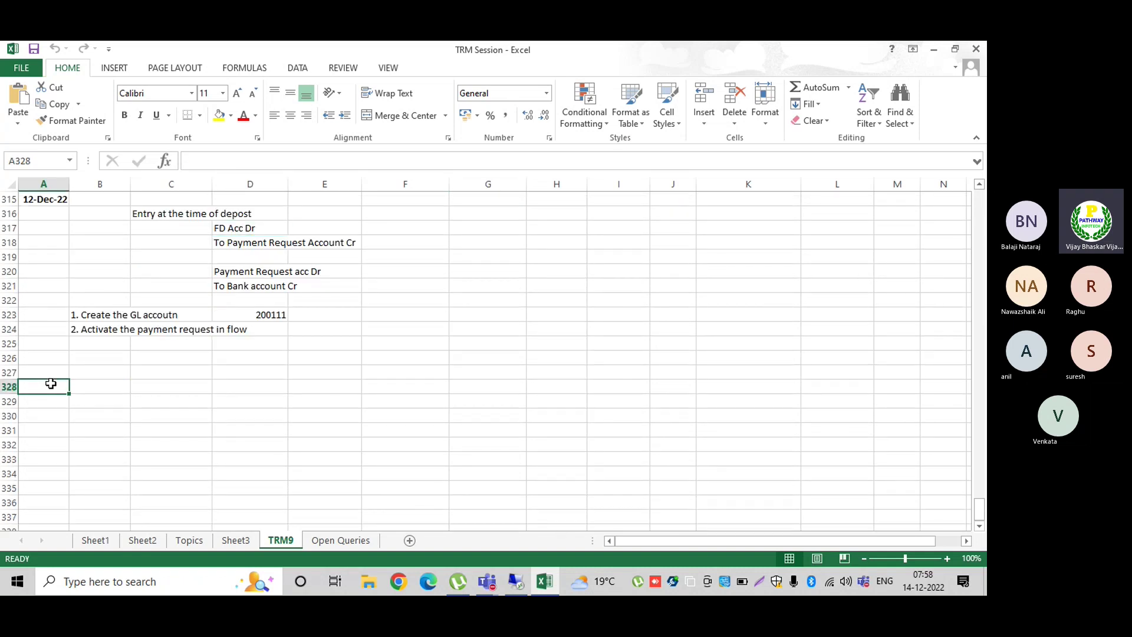
{"action": "type", "text": "14 DEc"}
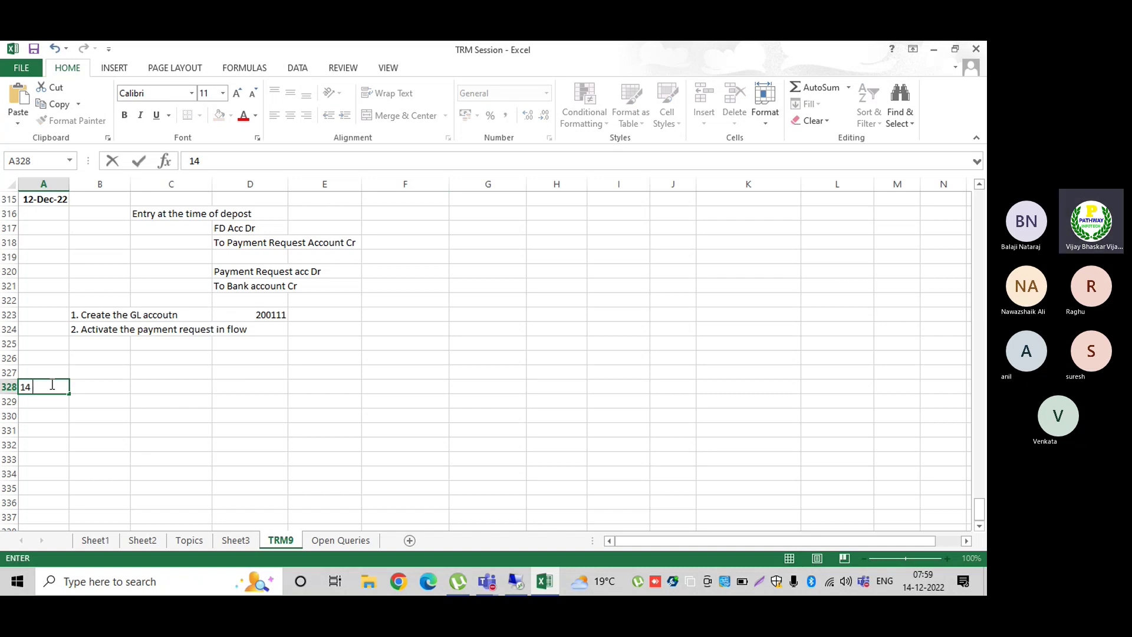
{"action": "key", "text": "Tab"}
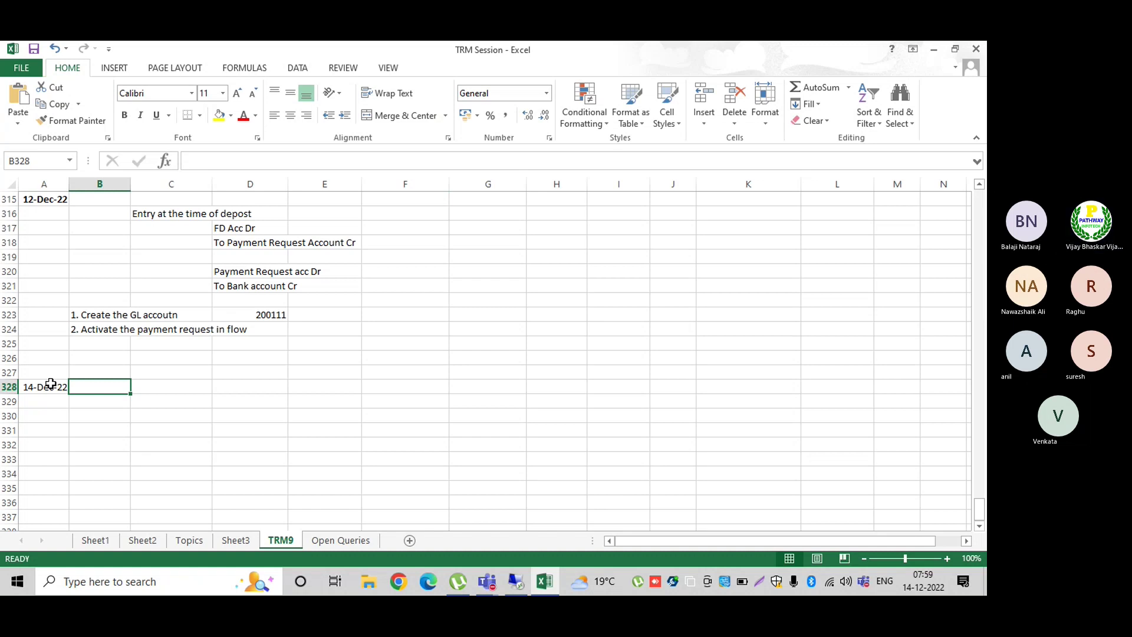
{"action": "type", "text": "Deposit"}
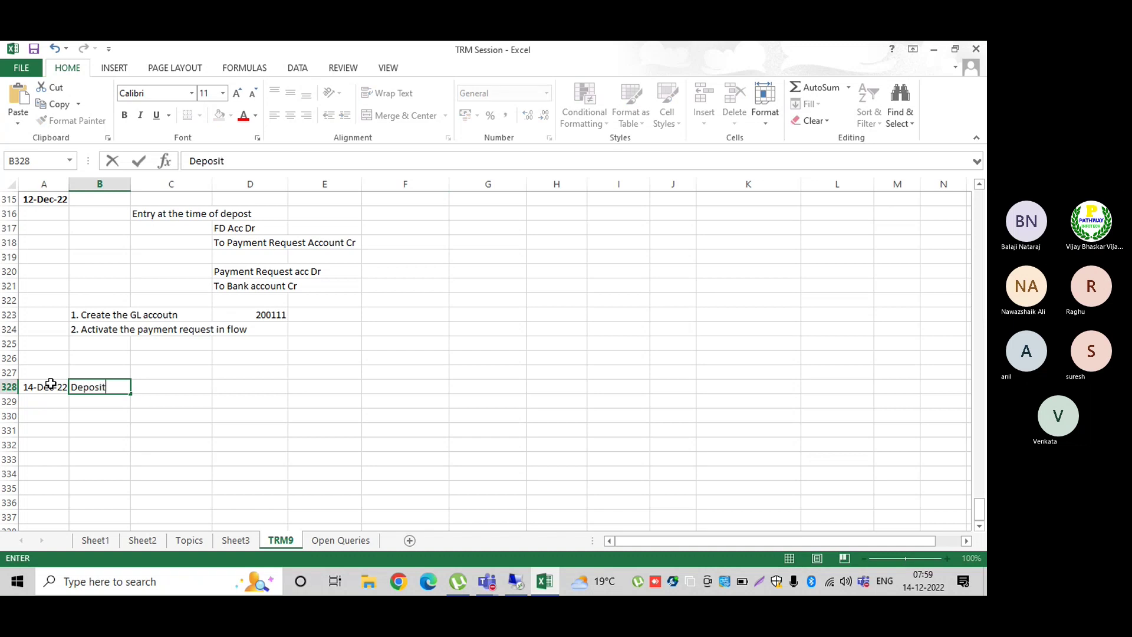
{"action": "type", "text": " at notice"}
{"action": "key", "text": "Return"}
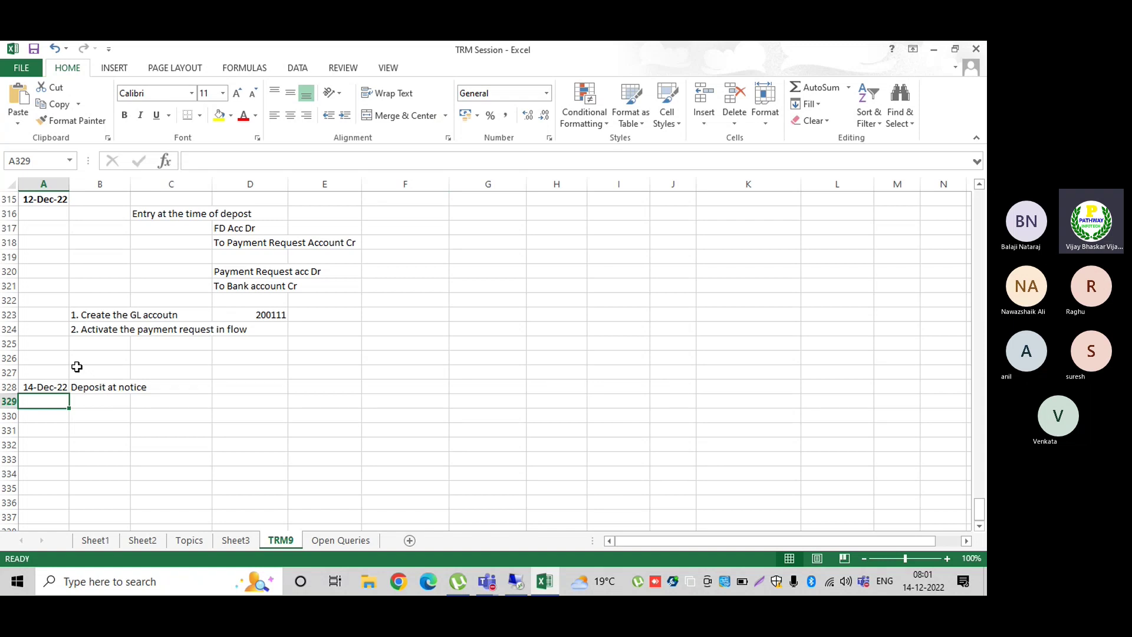
- Delete the empty row 326 above the new entry and make the "Deposit at notice" heading bold
{"action": "left_click", "coordinate": [3, 358]}
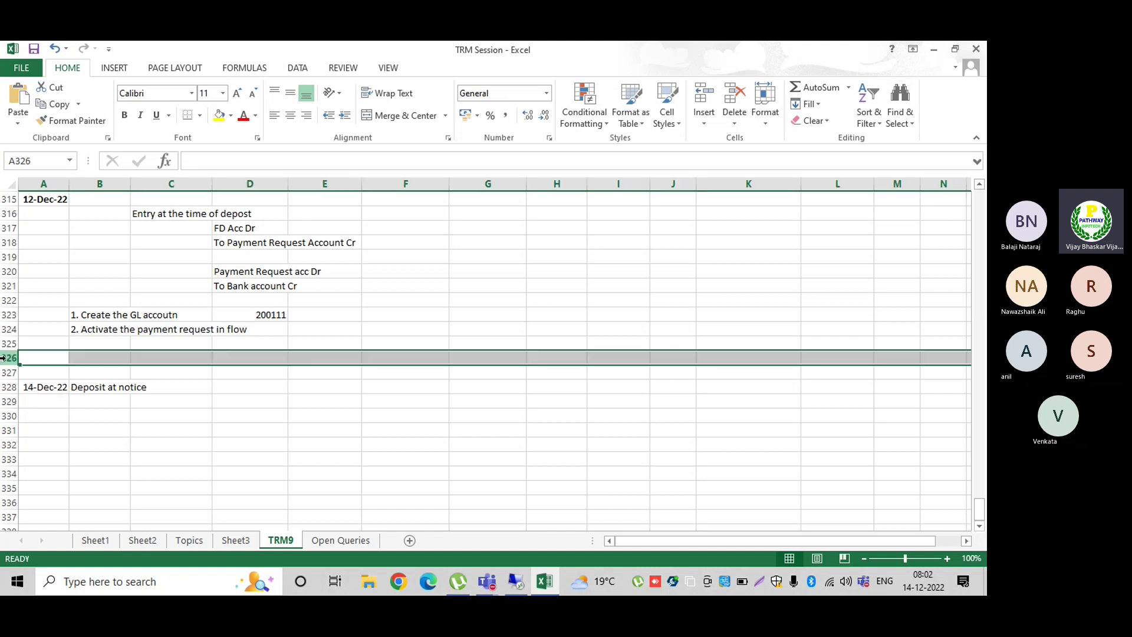
{"action": "key", "text": "ctrl+minus"}
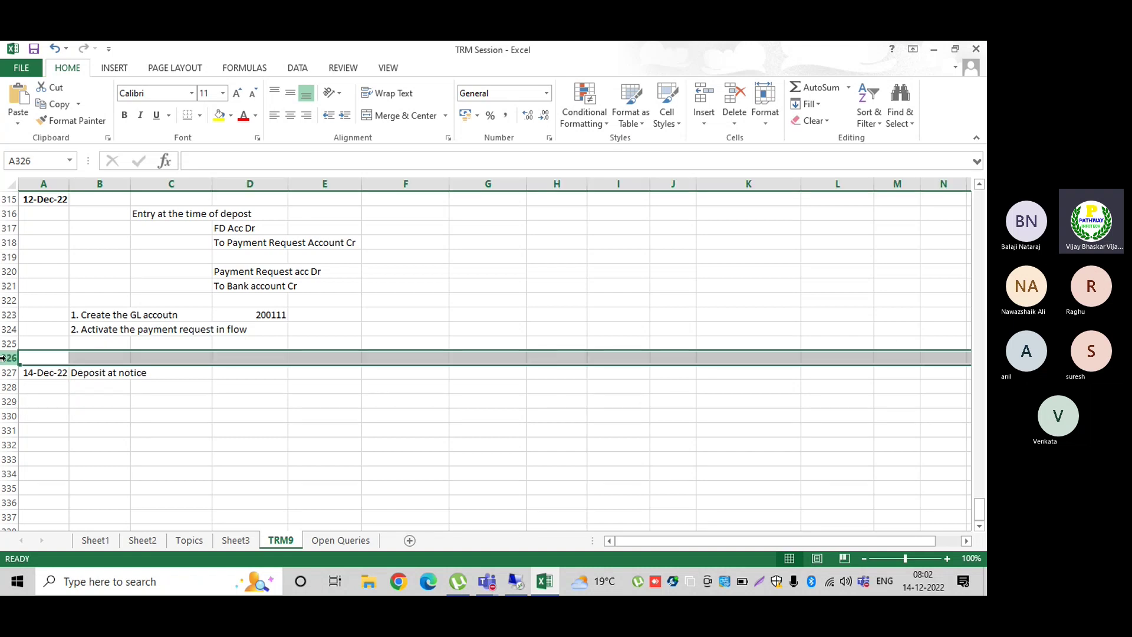
{"action": "left_click", "coordinate": [91, 373]}
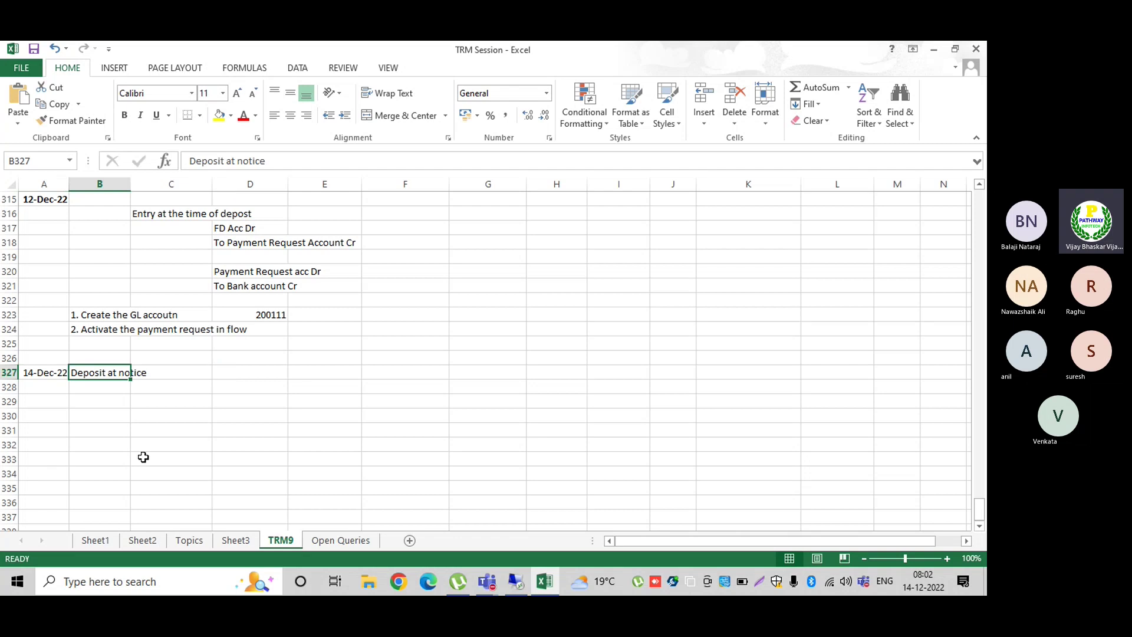
{"action": "key", "text": "ctrl+b"}
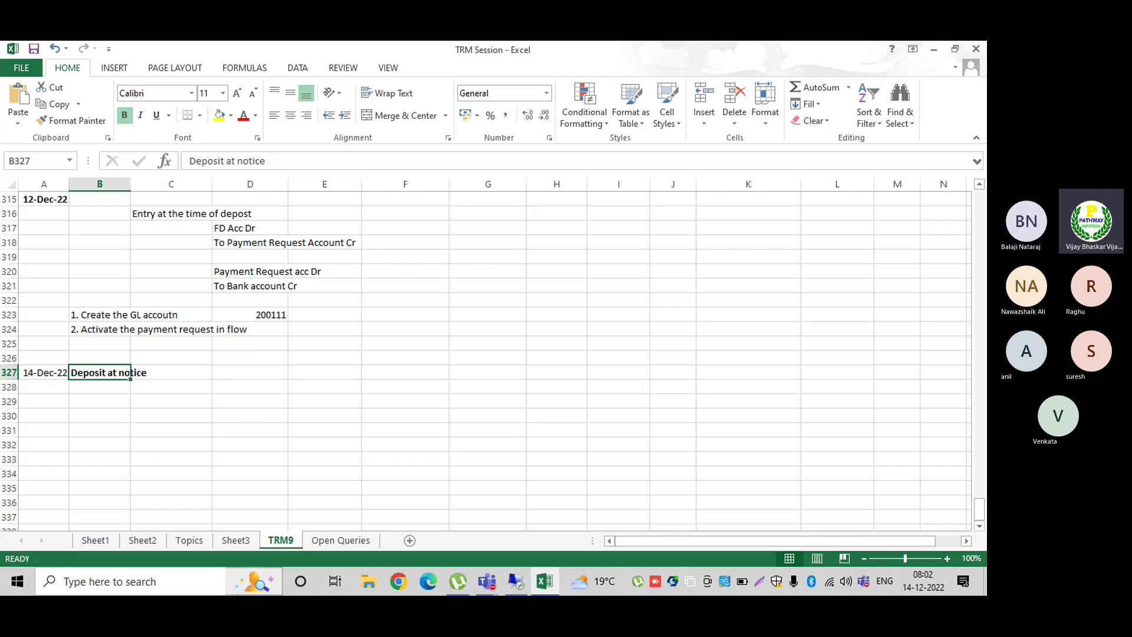
{"action": "mouse_move", "coordinate": [237, 595]}
{"action": "left_click", "coordinate": [683, 360]}
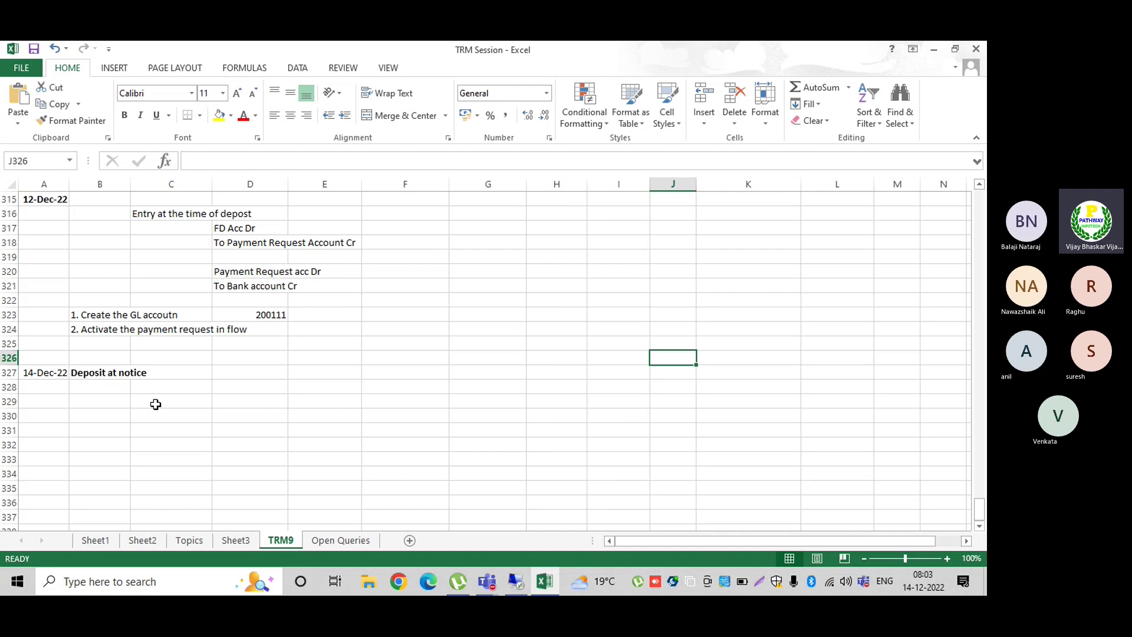
- Enter "1. Create Product Type" in cell B329 as the first item under the Deposit at notice heading
{"action": "scroll", "coordinate": [155, 404], "scroll_direction": "down", "scroll_amount": 2}
{"action": "left_click", "coordinate": [115, 313]}
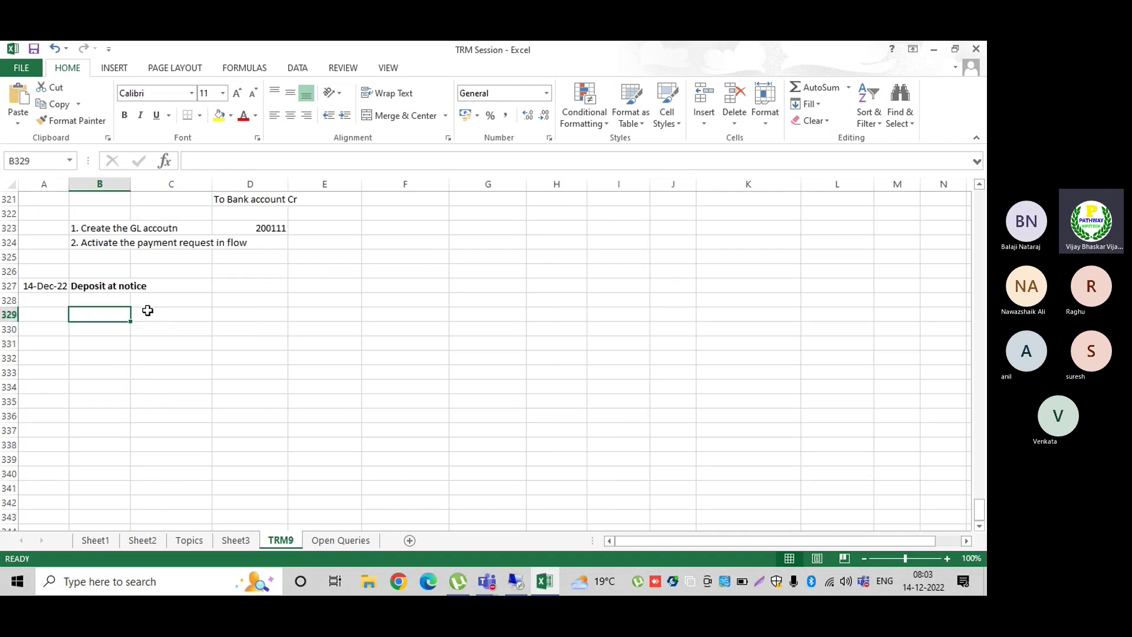
{"action": "type", "text": "1."}
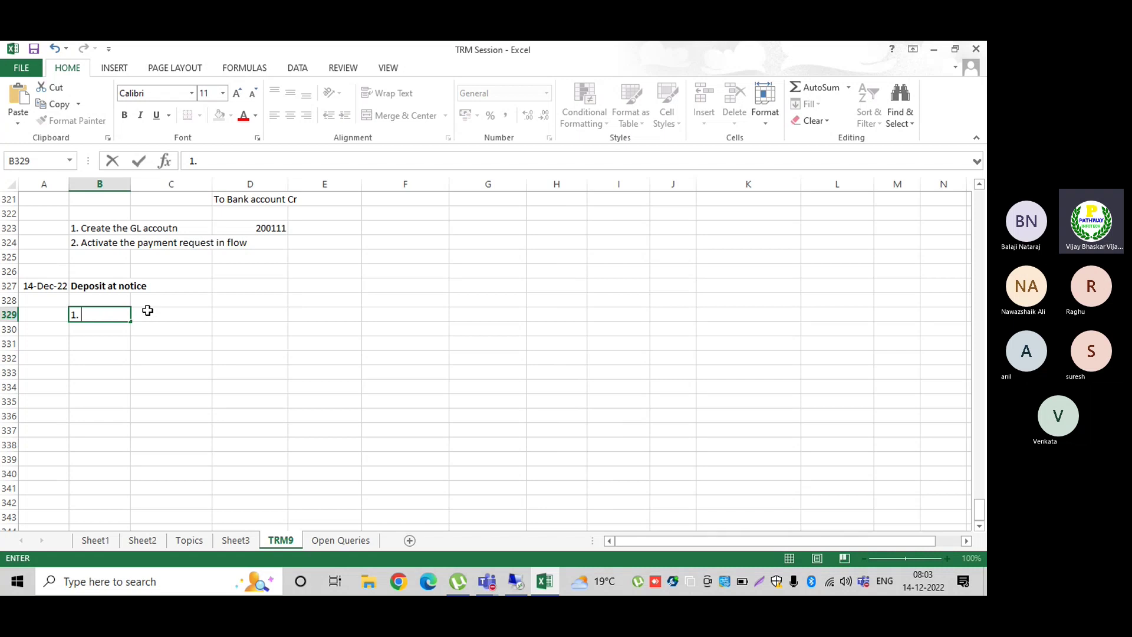
{"action": "type", "text": " Cree"}
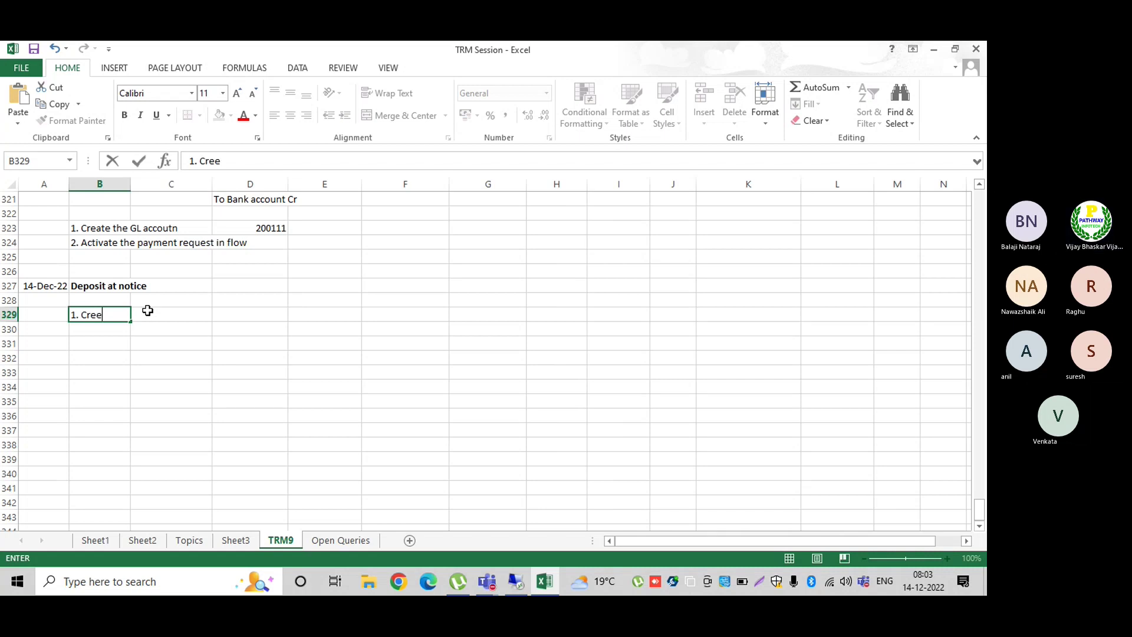
{"action": "key", "text": "BackSpace"}
{"action": "type", "text": "ate IP"}
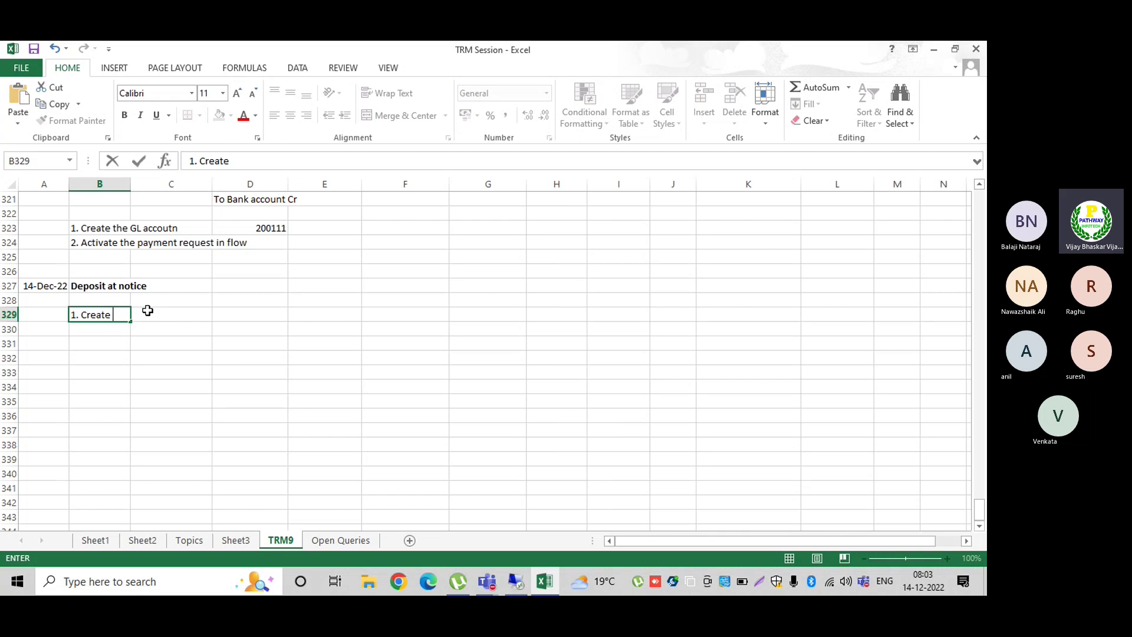
{"action": "key", "text": "BackSpace"}
{"action": "key", "text": "BackSpace"}
{"action": "type", "text": "Pro"}
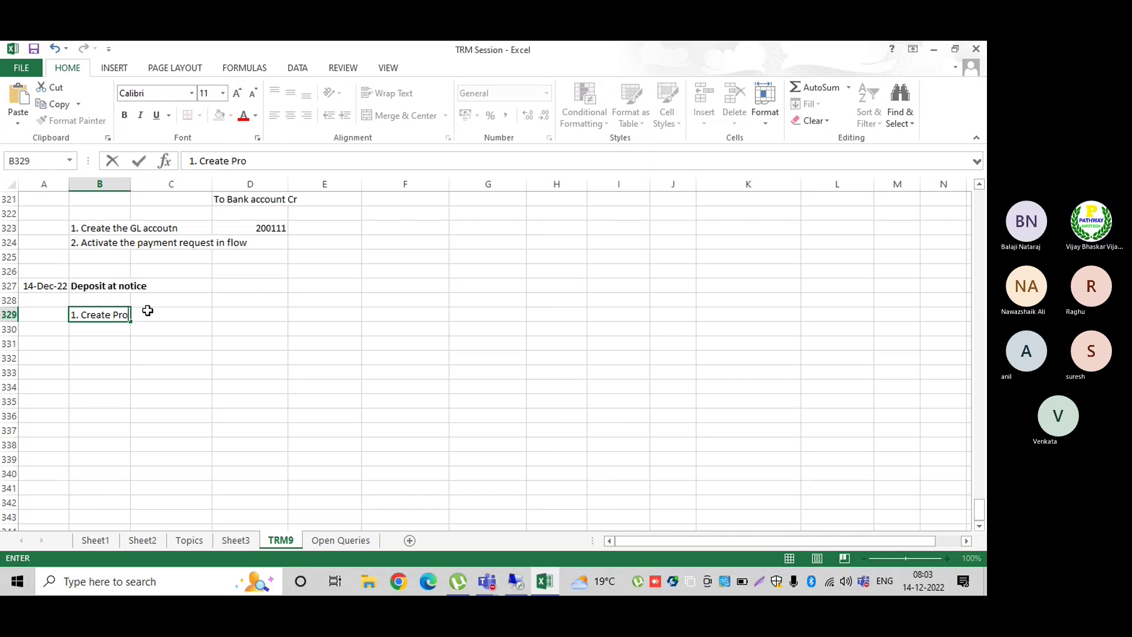
{"action": "type", "text": "duct Type"}
{"action": "key", "text": "Return"}
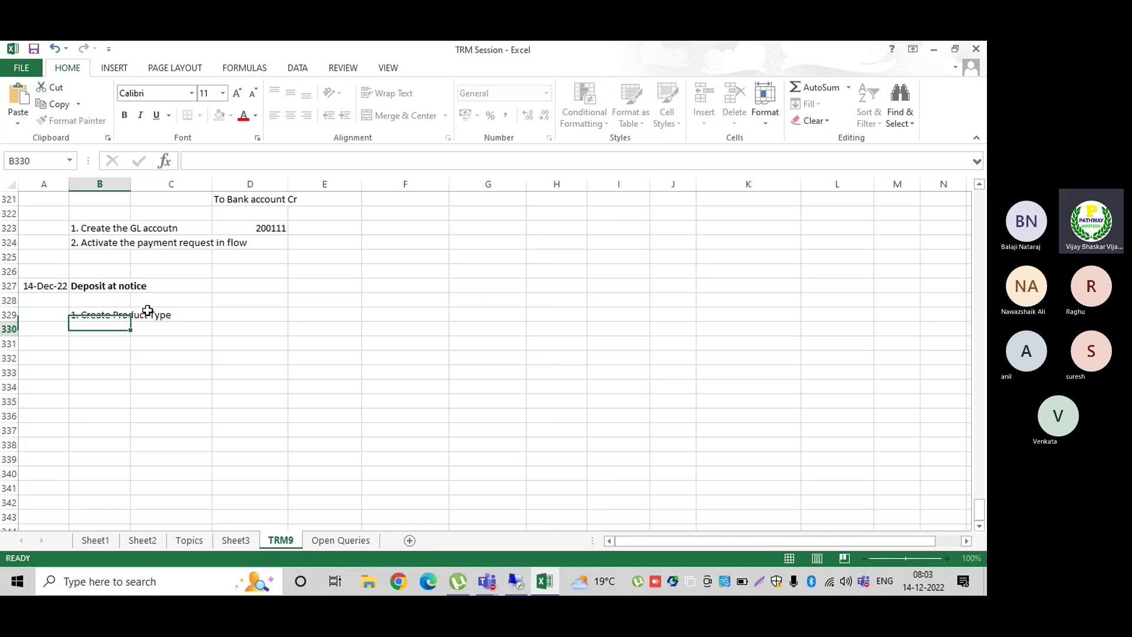
- Add "2. Define transaction Type" in cell B330 and "3. Flow Types" in cell B331
{"action": "type", "text": "2."}
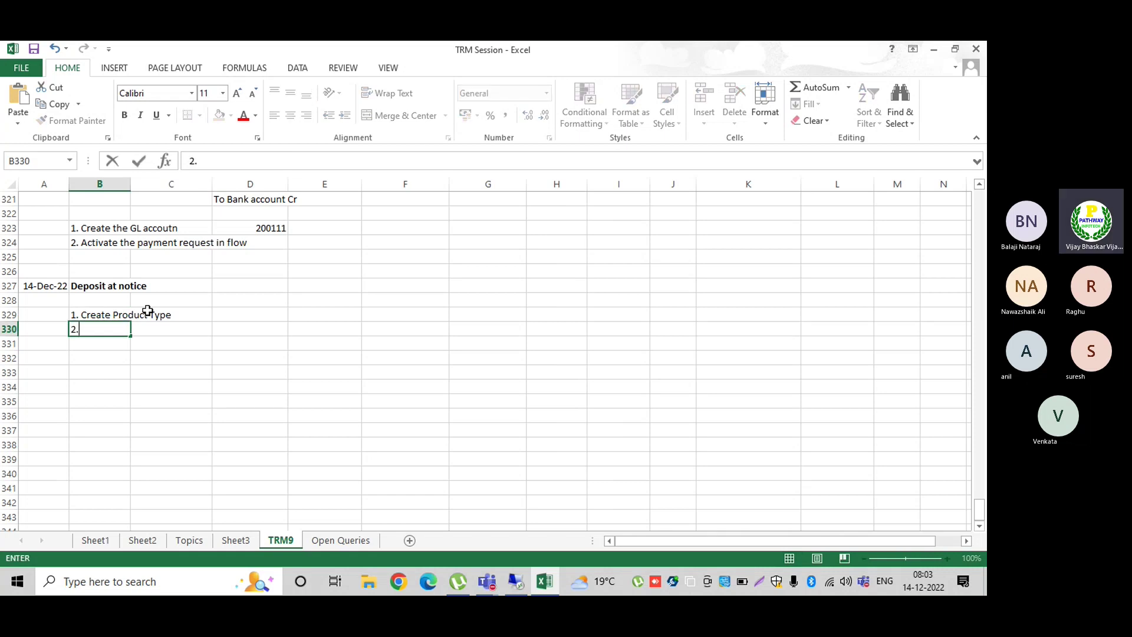
{"action": "type", "text": " Define "}
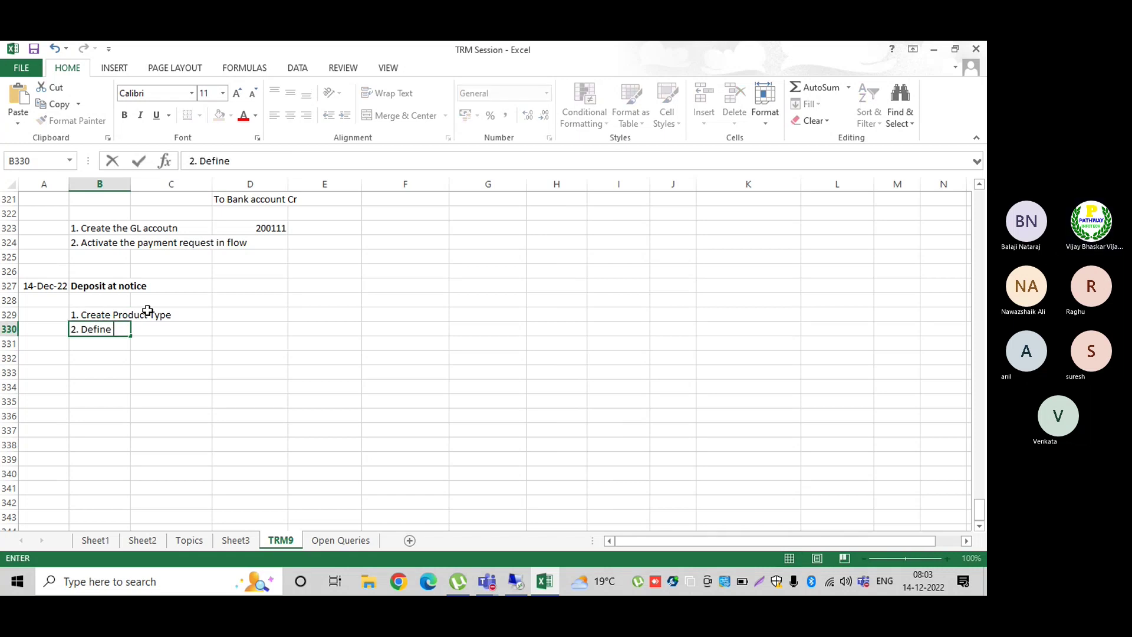
{"action": "type", "text": "transaction Type"}
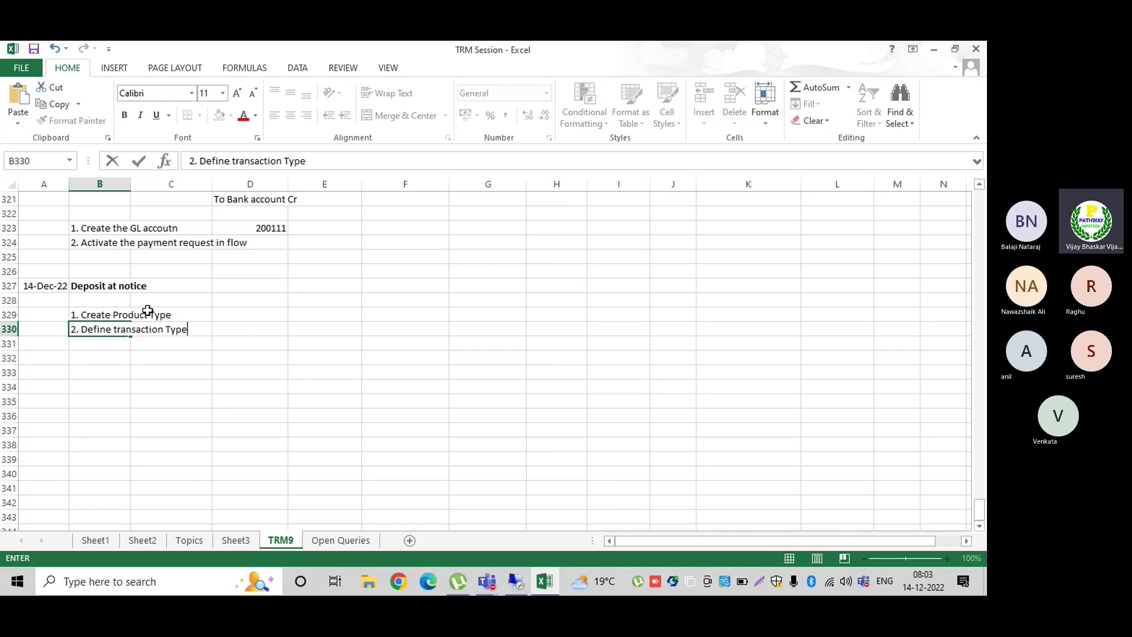
{"action": "key", "text": "Return"}
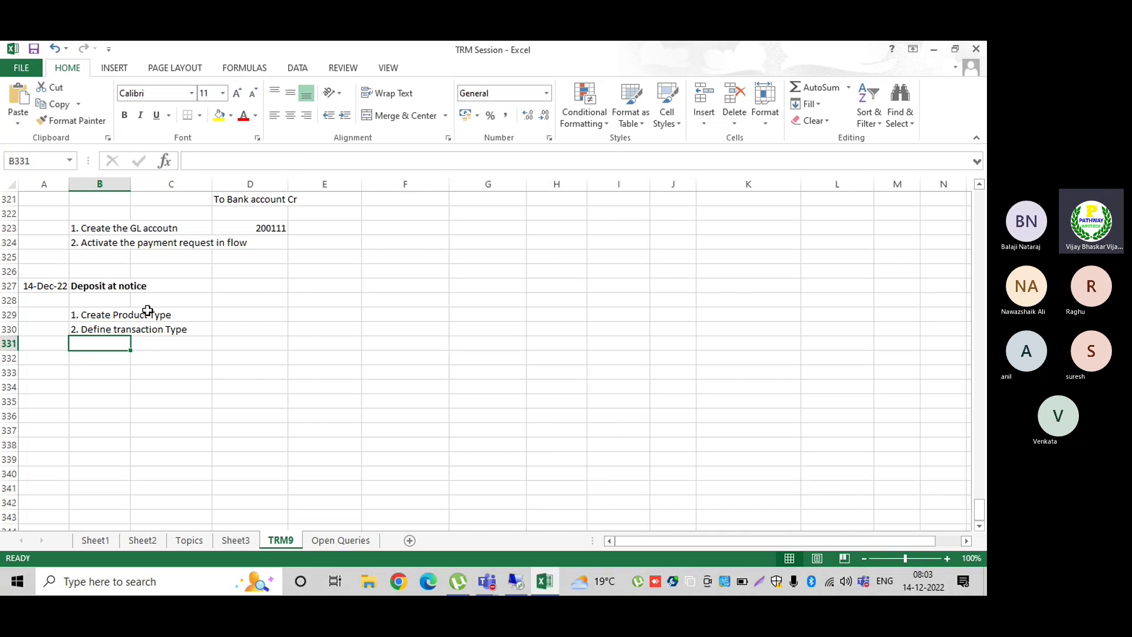
{"action": "type", "text": "3"}
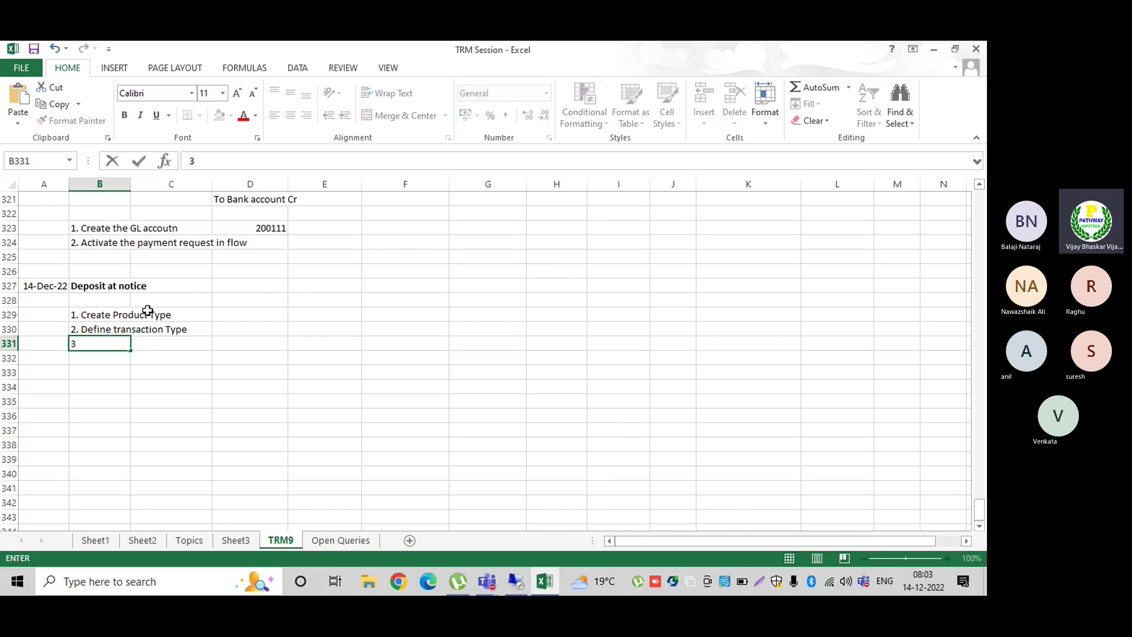
{"action": "type", "text": ". Flow Types"}
{"action": "key", "text": "Return"}
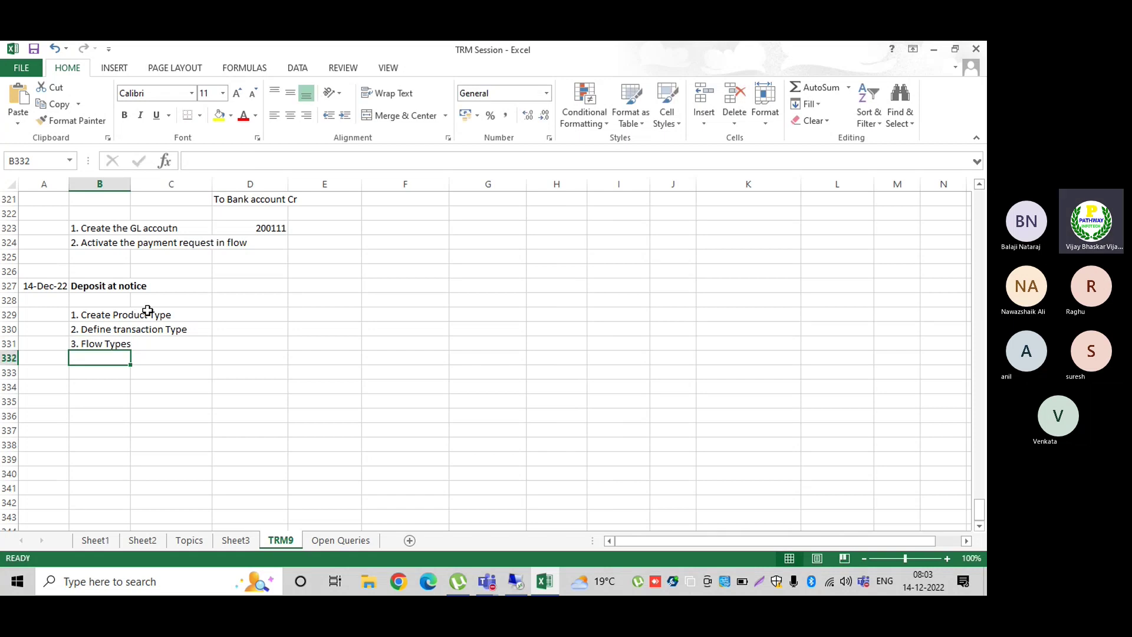
- Enter "4.Assign flow types to trasaction types" in cell B332 as the fourth item
{"action": "type", "text": "4."}
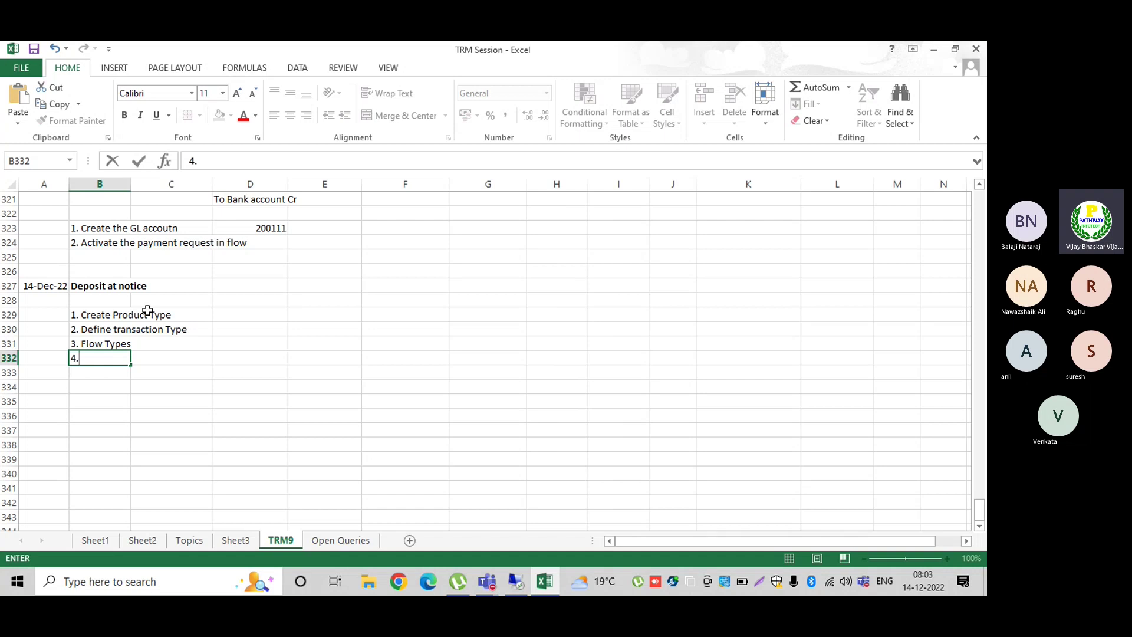
{"action": "type", "text": "Assign flow ytp"}
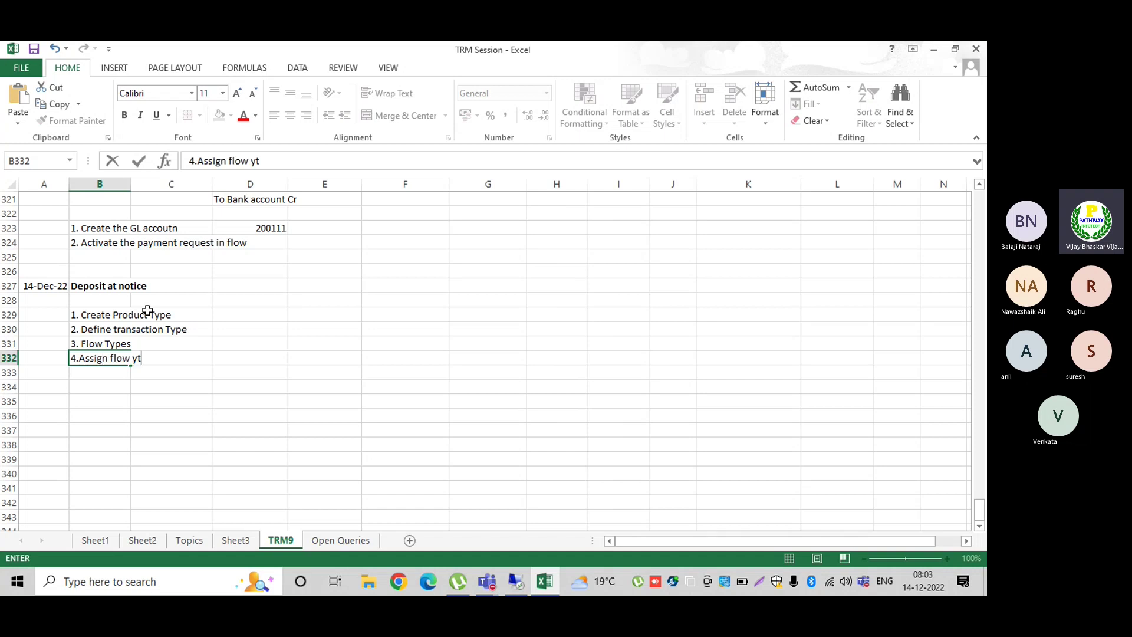
{"action": "key", "text": "BackSpace"}
{"action": "key", "text": "BackSpace"}
{"action": "key", "text": "BackSpace"}
{"action": "type", "text": "ty"}
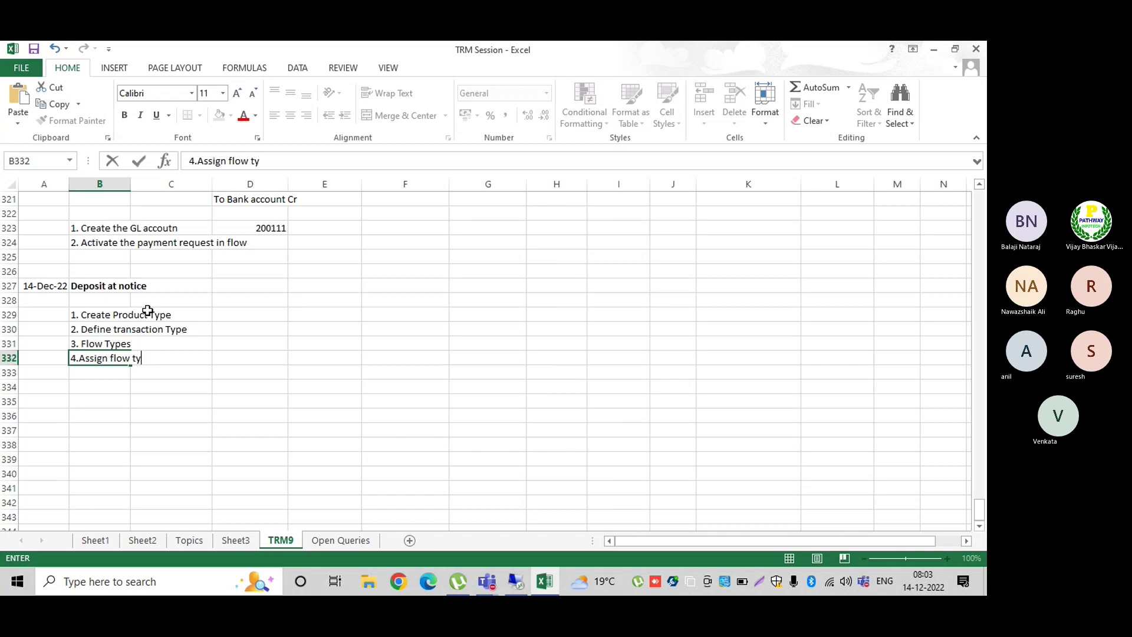
{"action": "type", "text": "pes to t"}
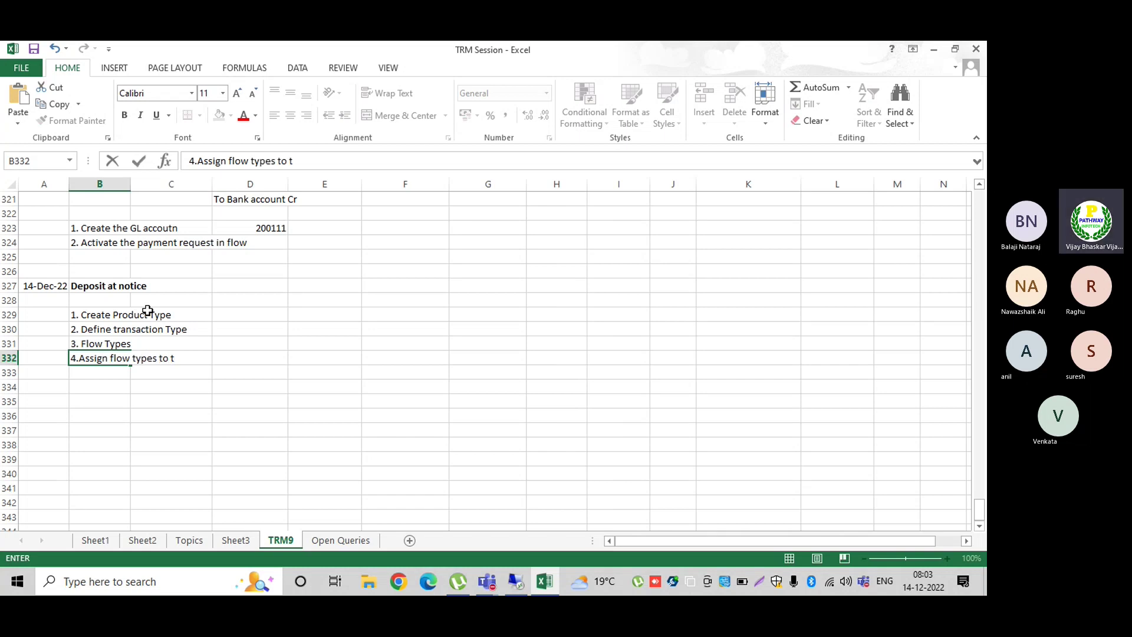
{"action": "type", "text": "rasactio"}
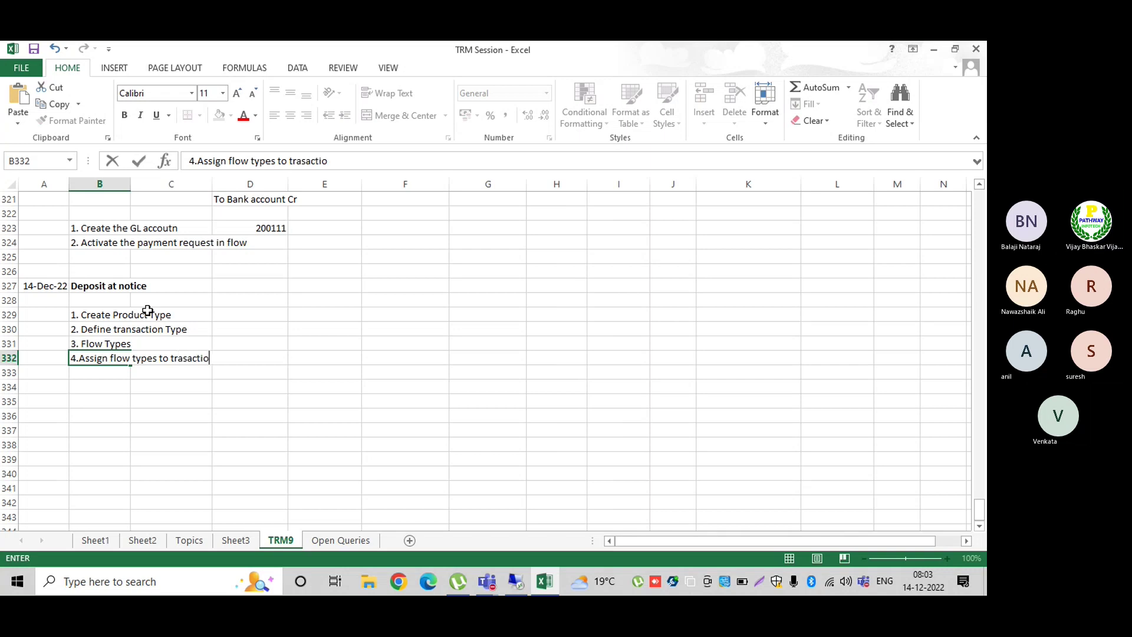
{"action": "type", "text": "n types"}
{"action": "key", "text": "Return"}
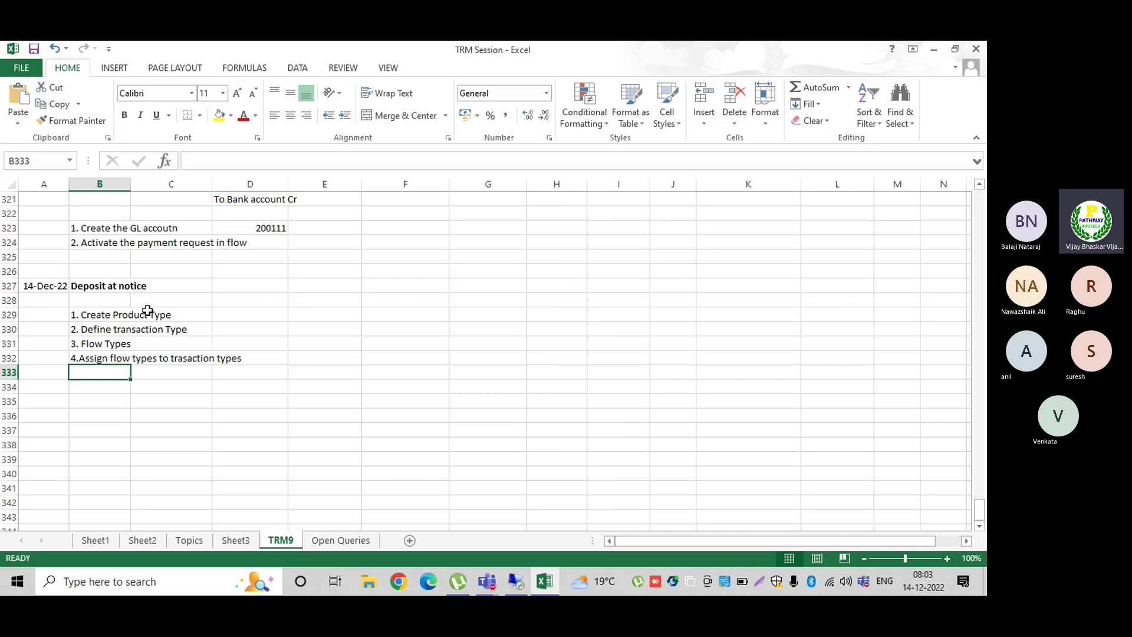
- Enter "5. Update types" in cell B333 as the fifth Deposit at notice item
{"action": "type", "text": "5."}
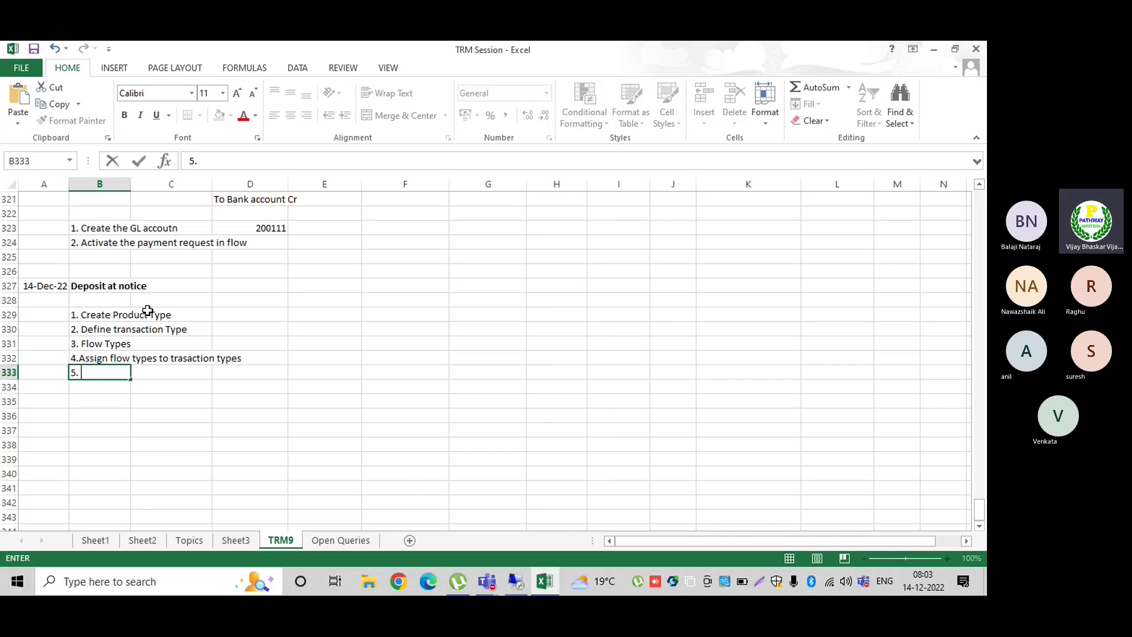
{"action": "type", "text": " Update ty"}
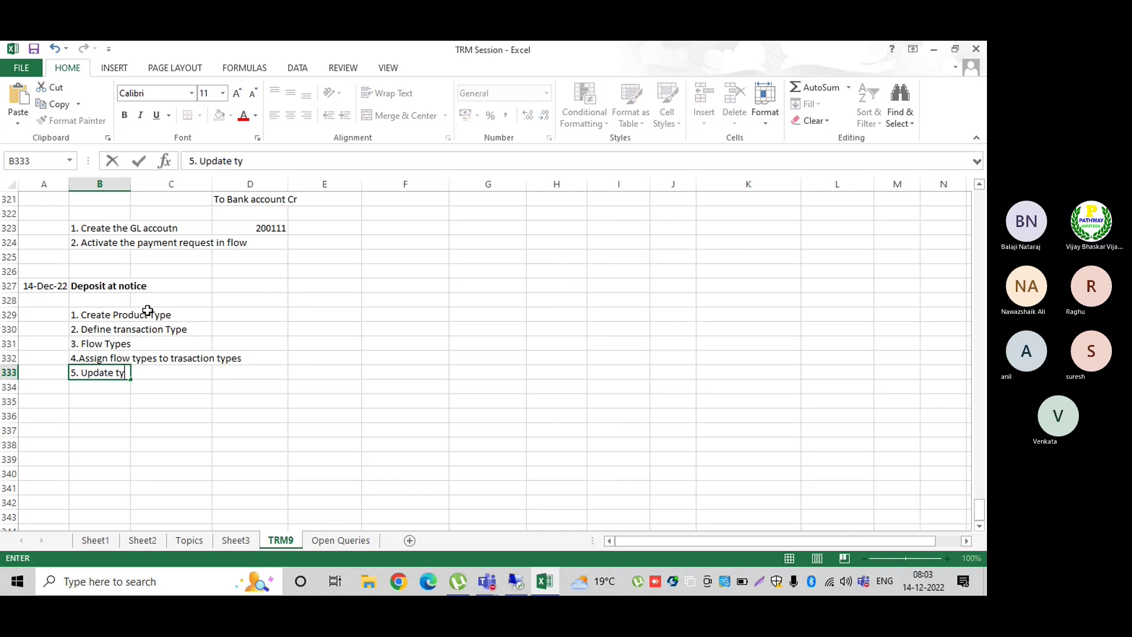
{"action": "type", "text": "pes"}
{"action": "key", "text": "Return"}
- Enter "6. Contiotion types" in cell B334 as the sixth item of the list
{"action": "type", "text": "6"}
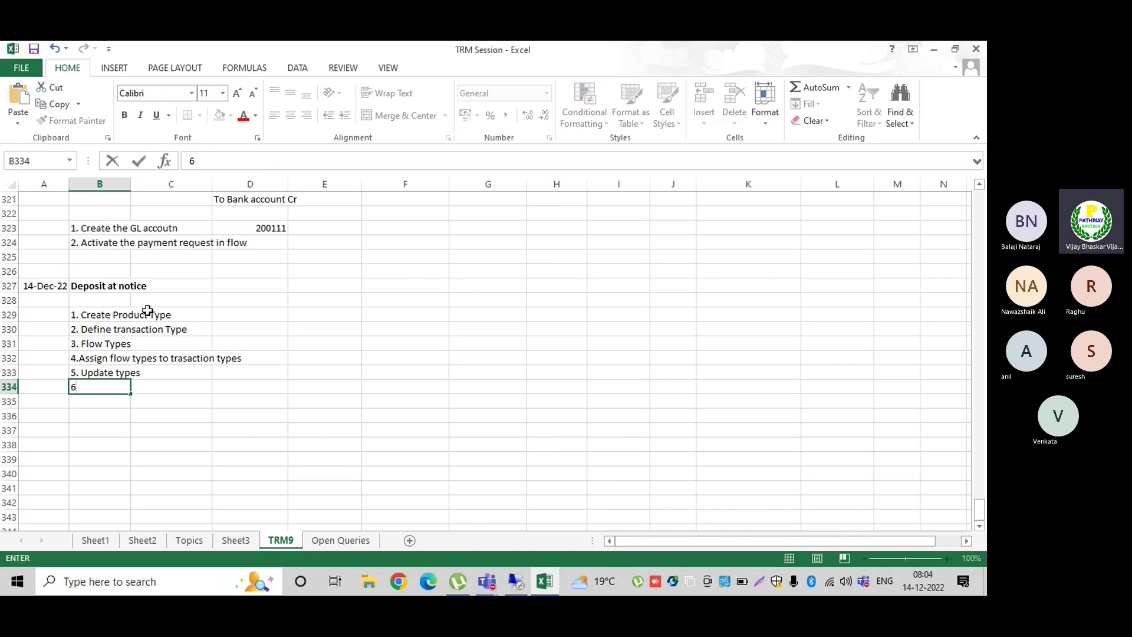
{"action": "type", "text": ". C"}
{"action": "type", "text": "ontiotion"}
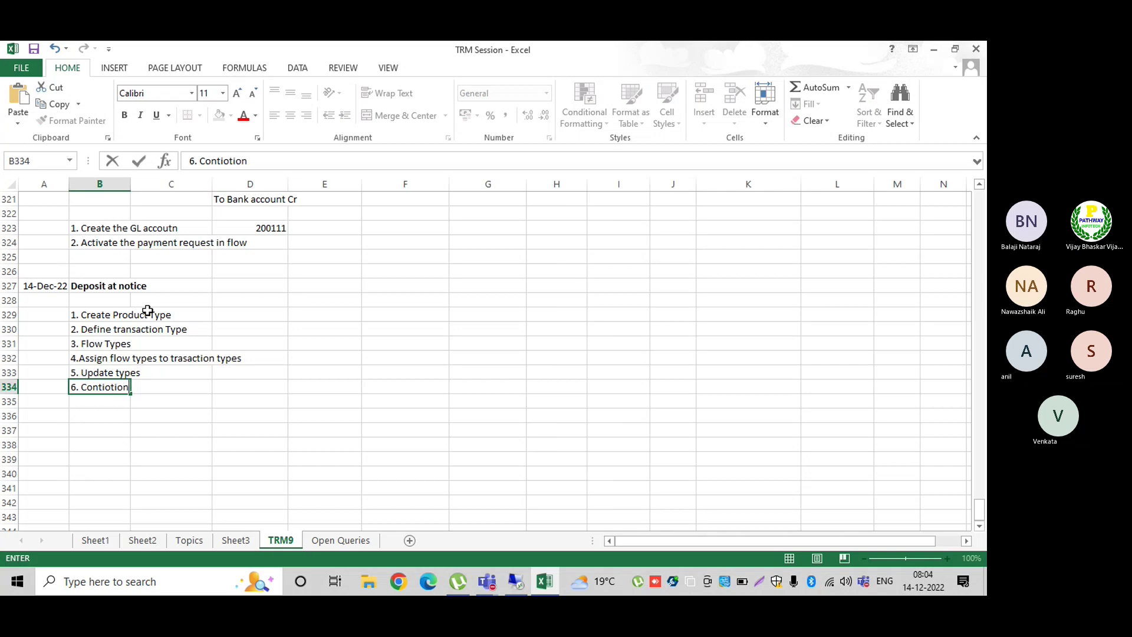
{"action": "type", "text": " types"}
{"action": "key", "text": "Return"}
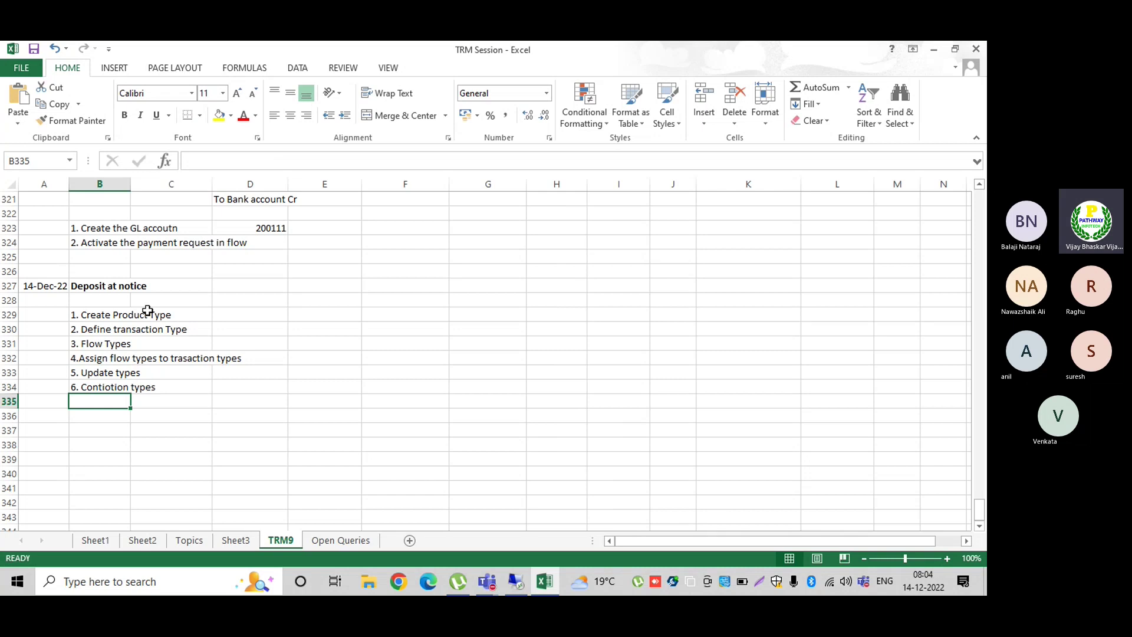
- Enter "7. Assign condition types to transaction types" in cell B335 as the seventh item
{"action": "type", "text": "7."}
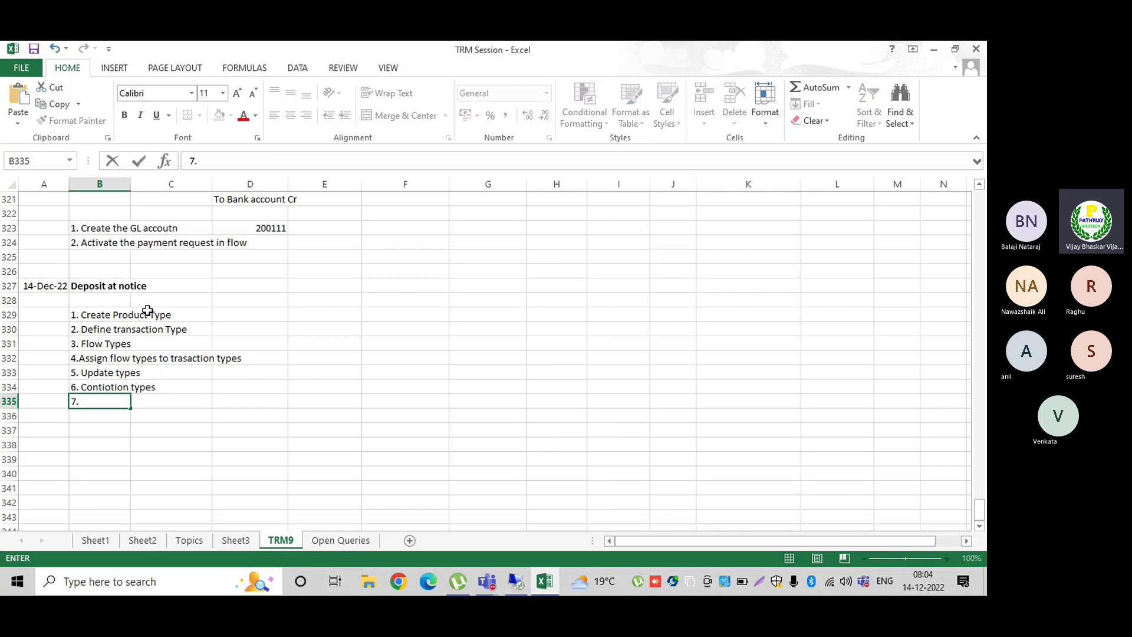
{"action": "type", "text": " Assign co"}
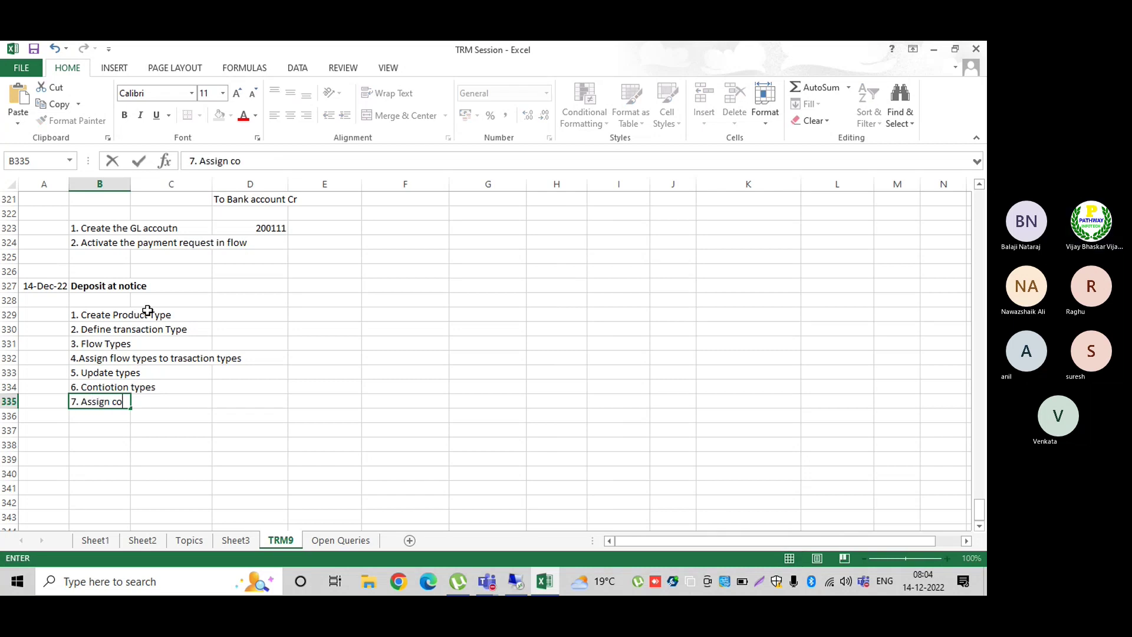
{"action": "type", "text": "ndition types to tra"}
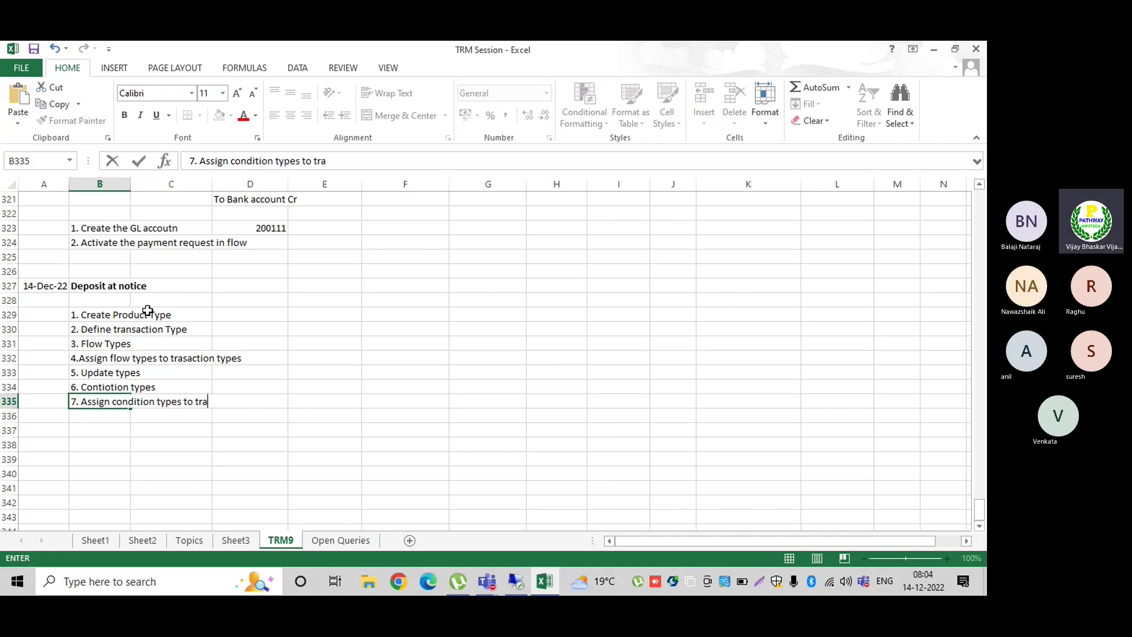
{"action": "type", "text": "nsaction types"}
{"action": "key", "text": "Return"}
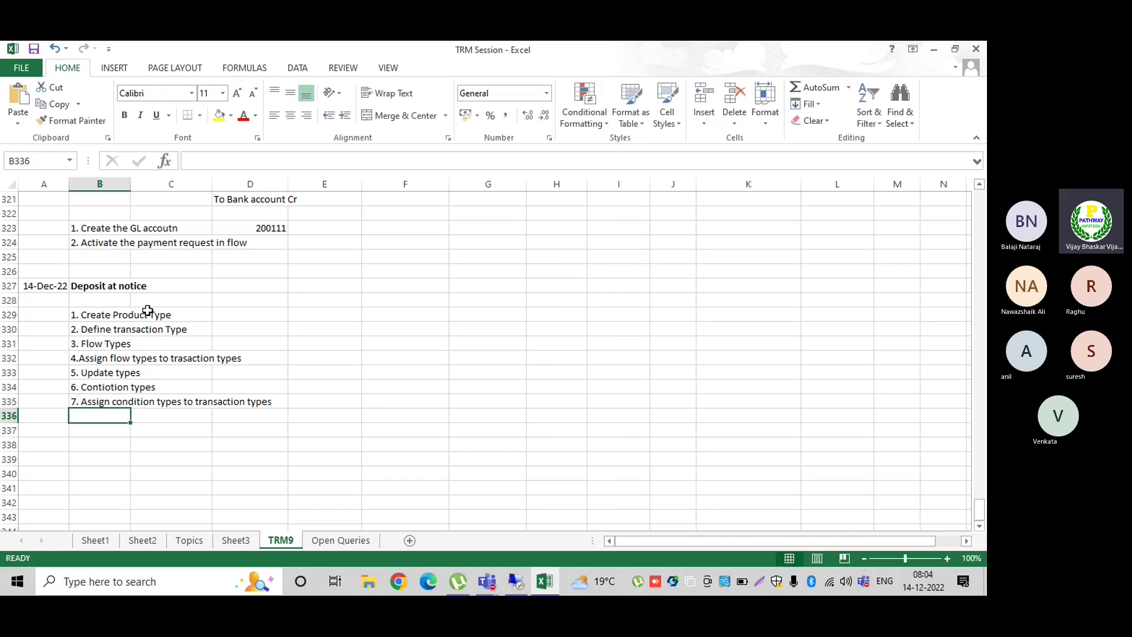
- Enter "8. Assign general valuation class to MM transctions" in cell B336 as the eighth item
{"action": "type", "text": "8"}
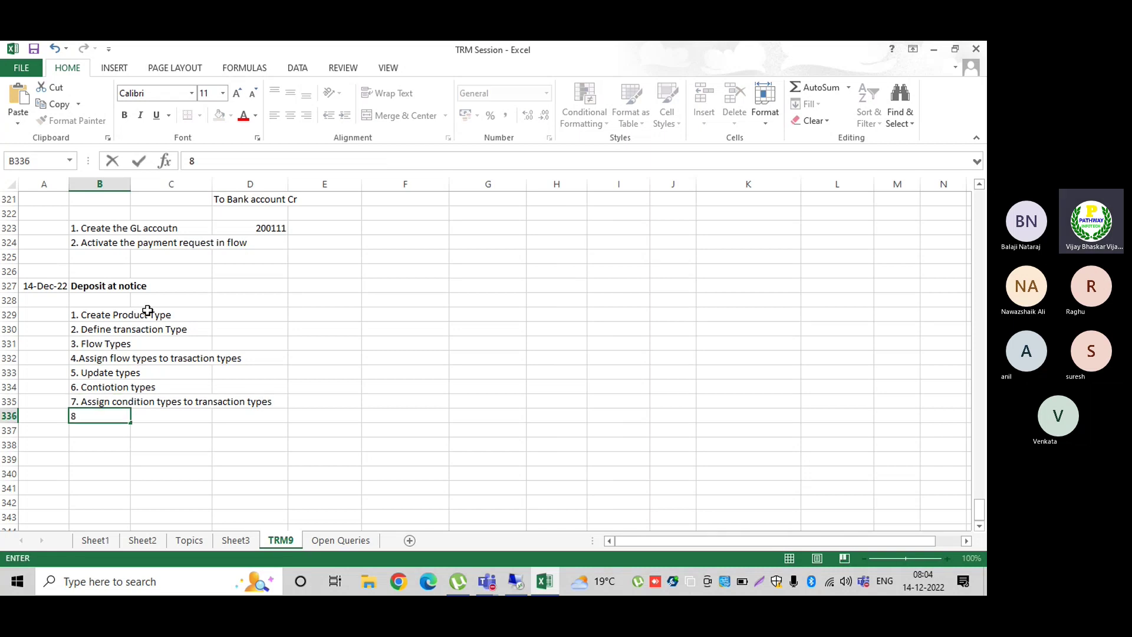
{"action": "type", "text": ". s"}
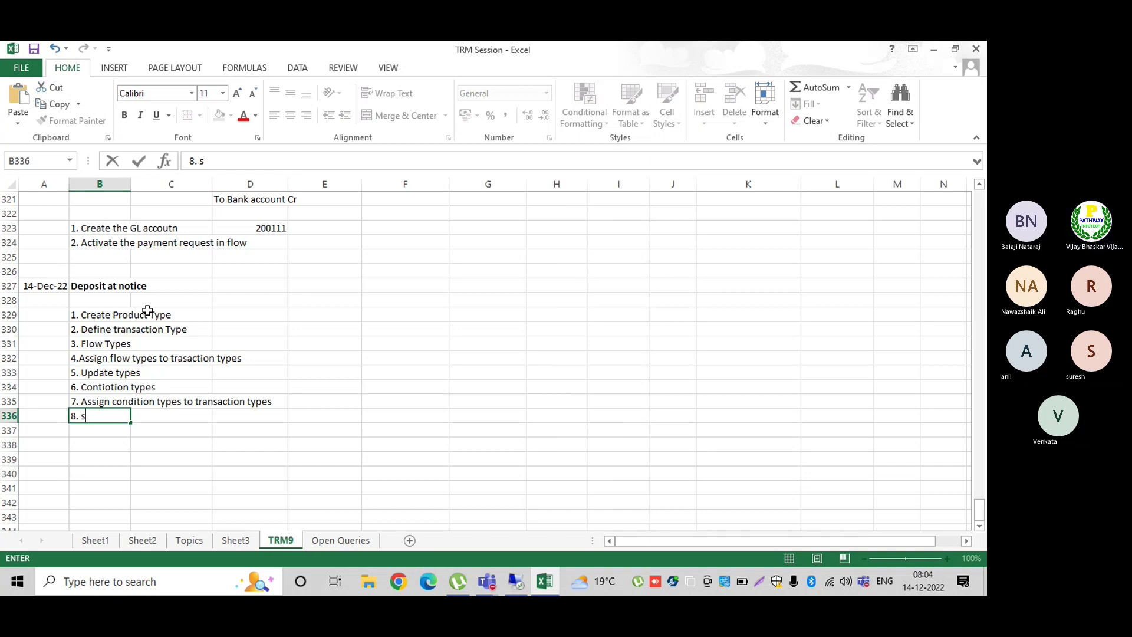
{"action": "key", "text": "BackSpace"}
{"action": "type", "text": "Assign general va"}
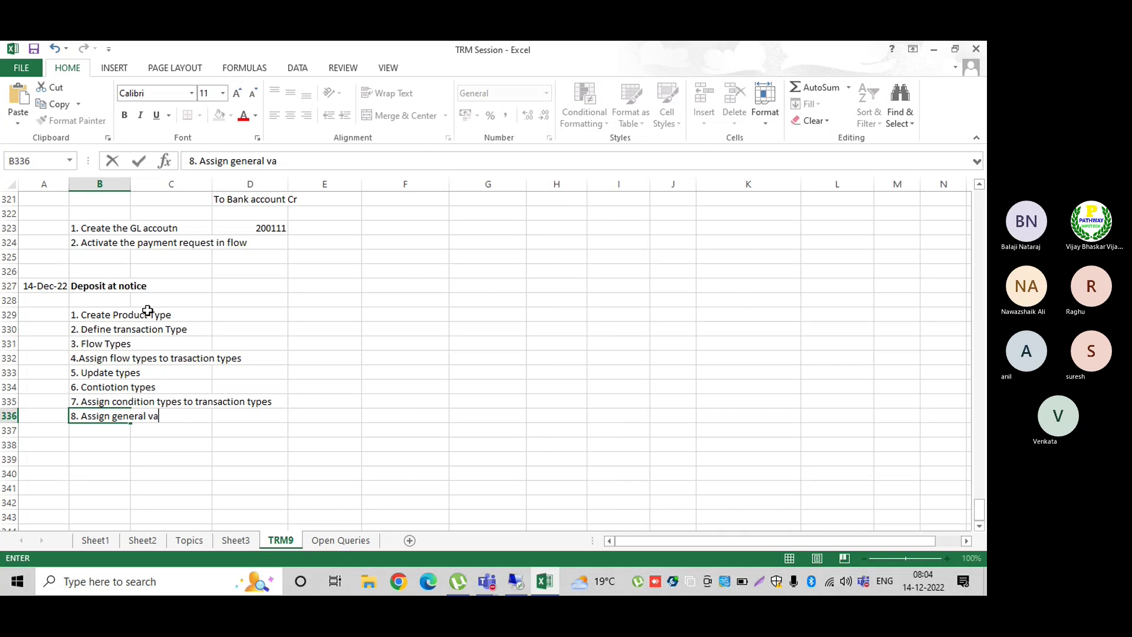
{"action": "type", "text": "luation class"}
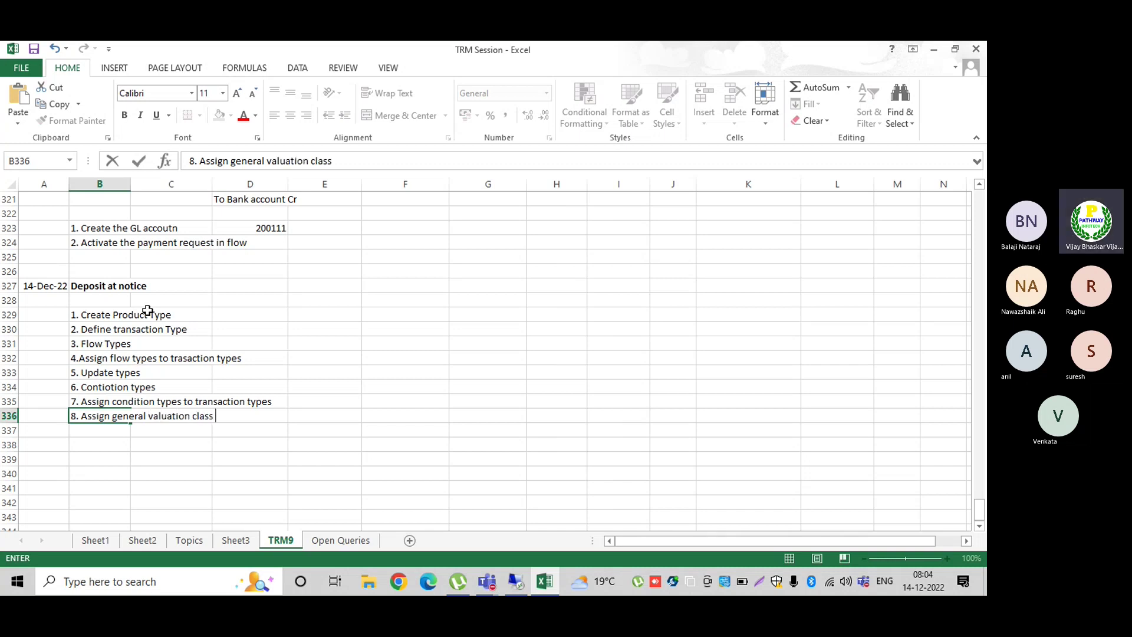
{"action": "type", "text": " to"}
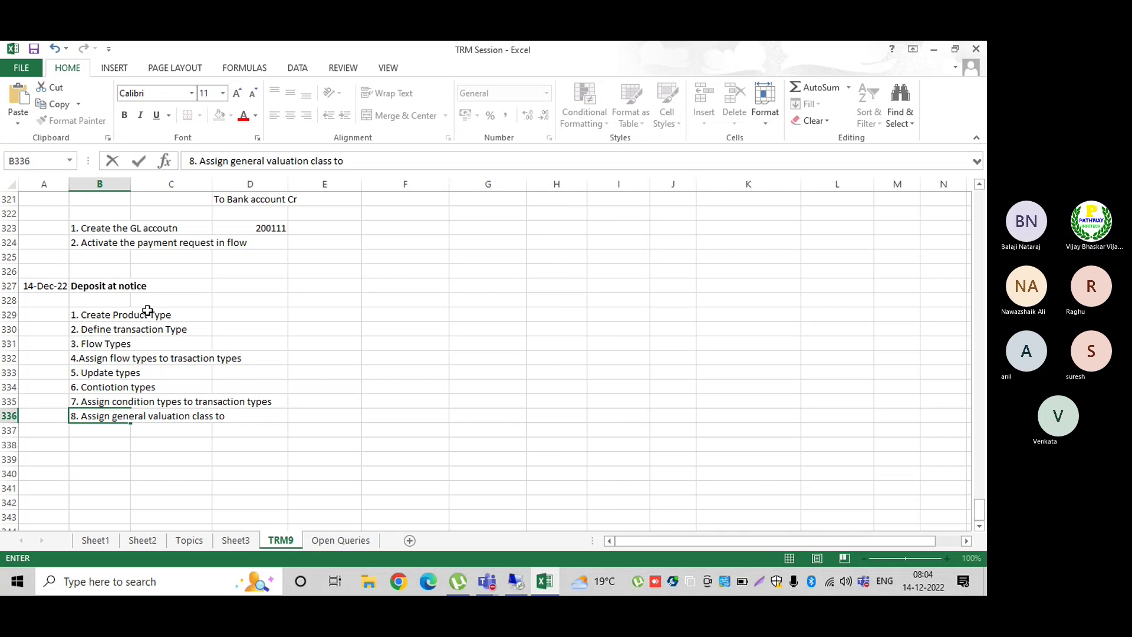
{"action": "type", "text": " MM transctions"}
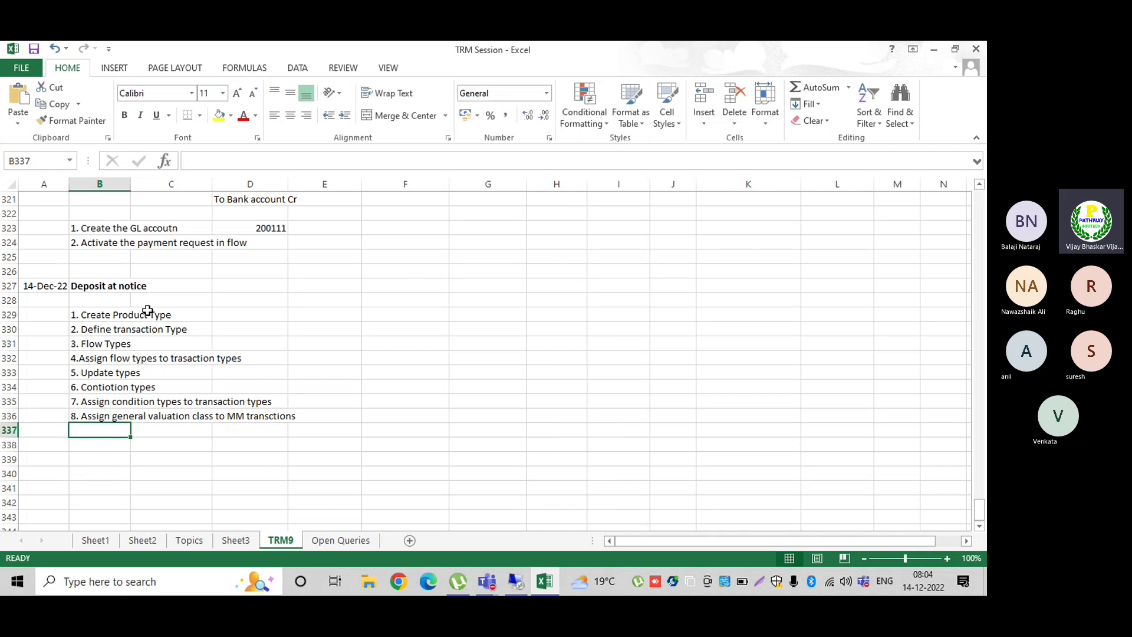
- Enter "9. Define corrosondences" in cell B337 as the ninth item
{"action": "type", "text": "9"}
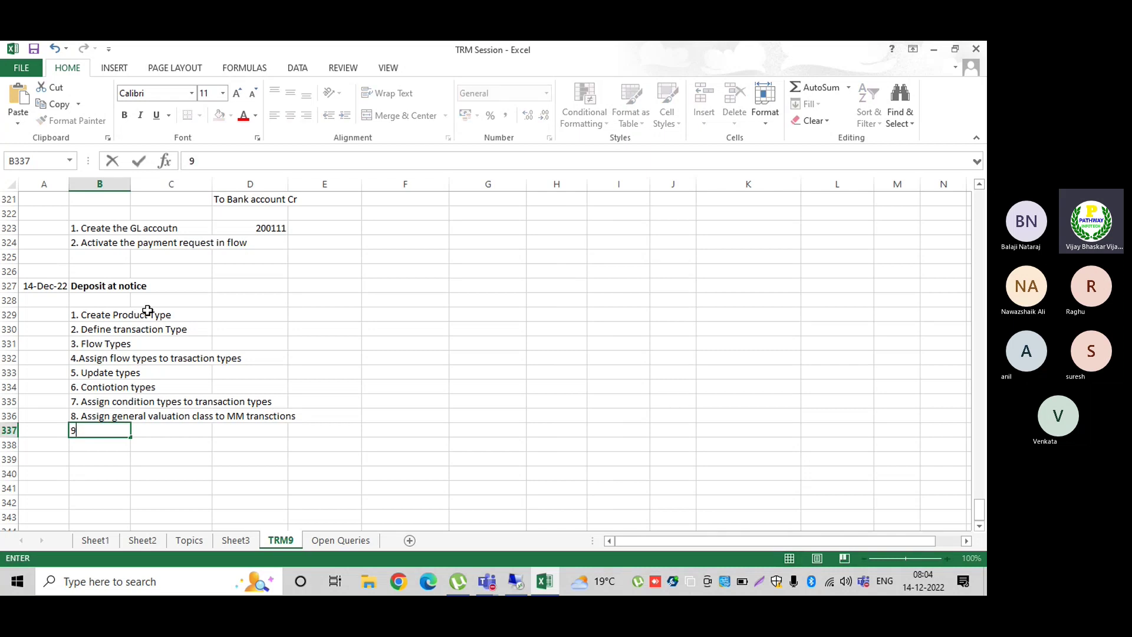
{"action": "type", "text": ". De"}
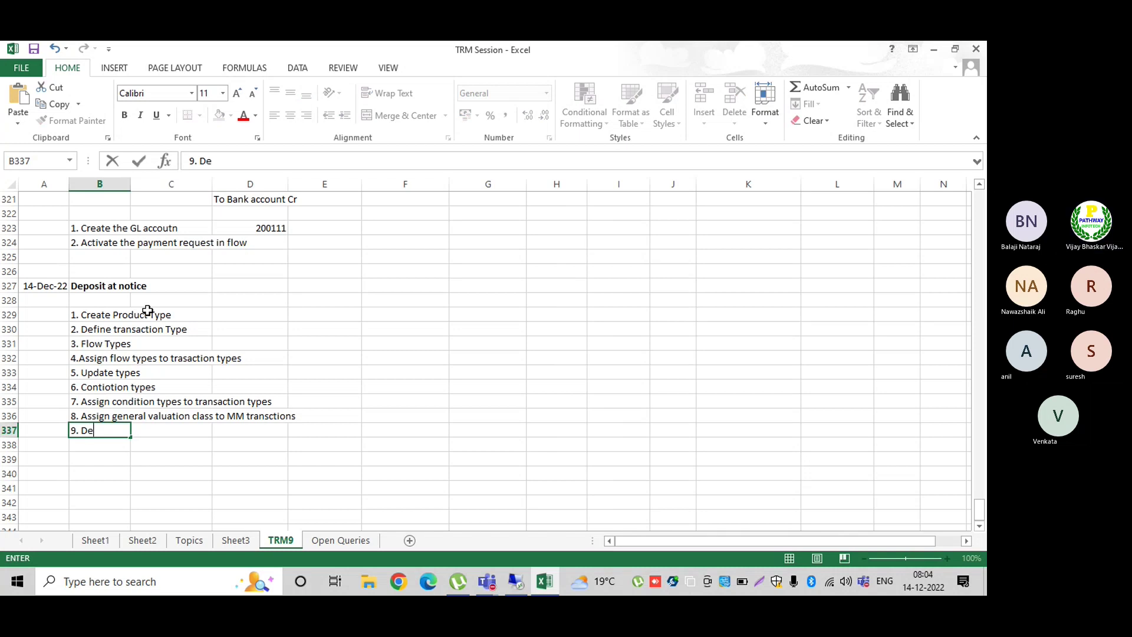
{"action": "type", "text": "fine corrosondences"}
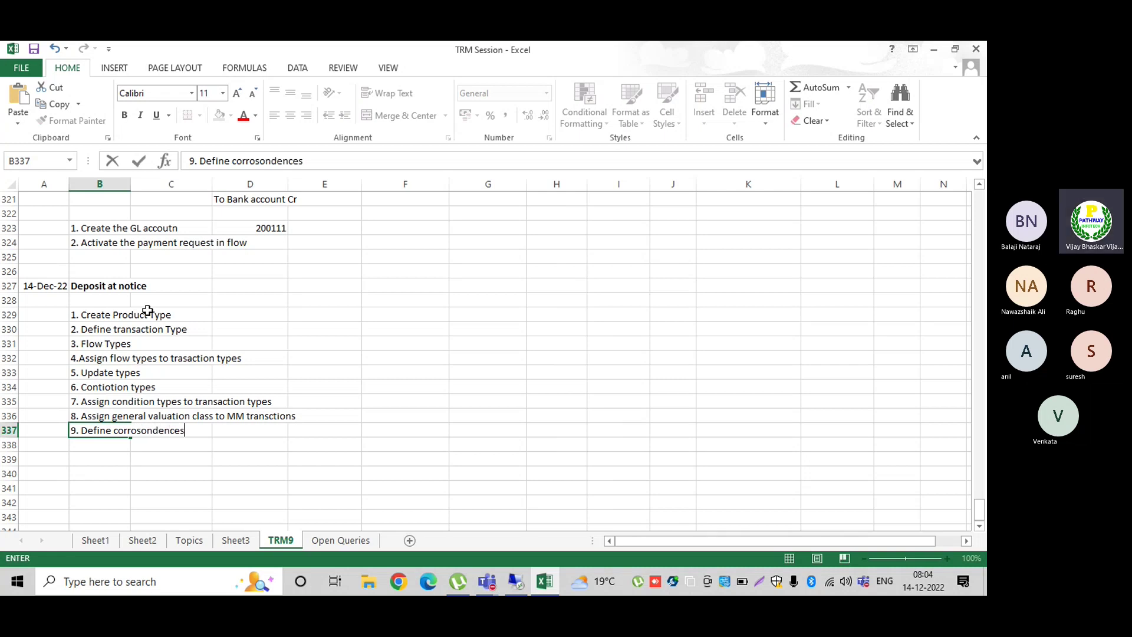
{"action": "key", "text": "Return"}
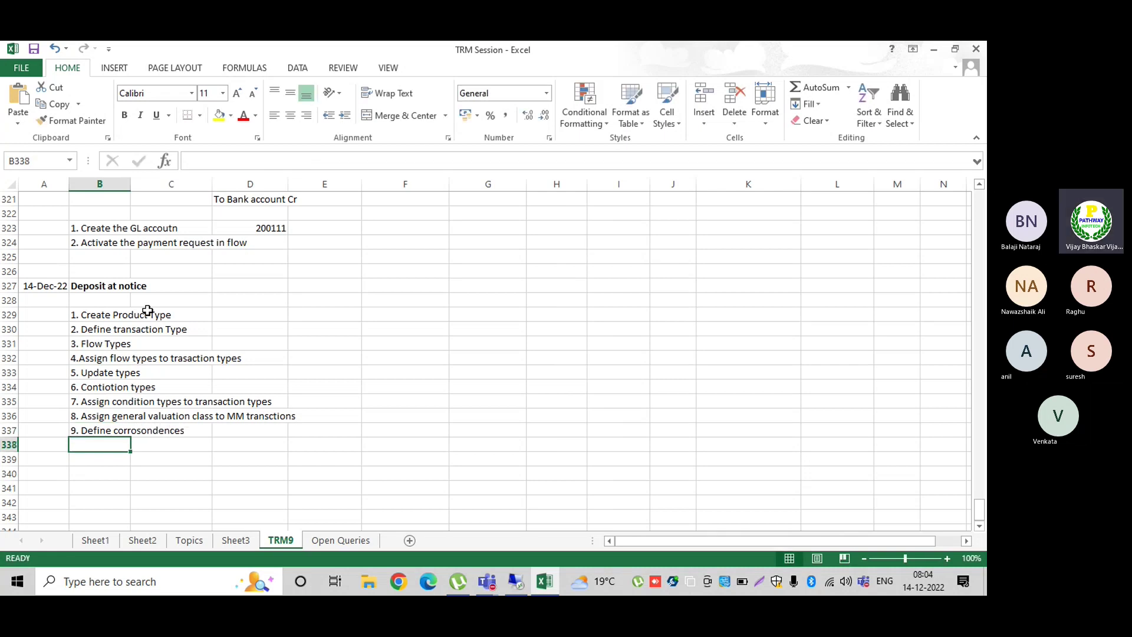
- Write "10. Define Account assignment reference" in cell B338 as the tenth item
{"action": "type", "text": "10"}
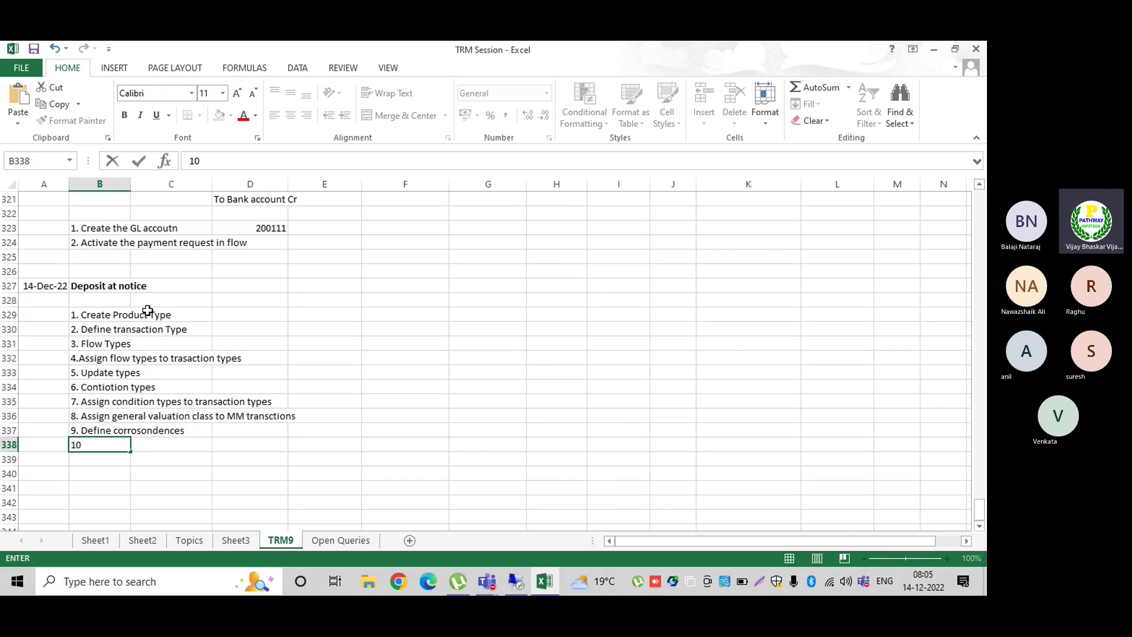
{"action": "type", "text": ". Account "}
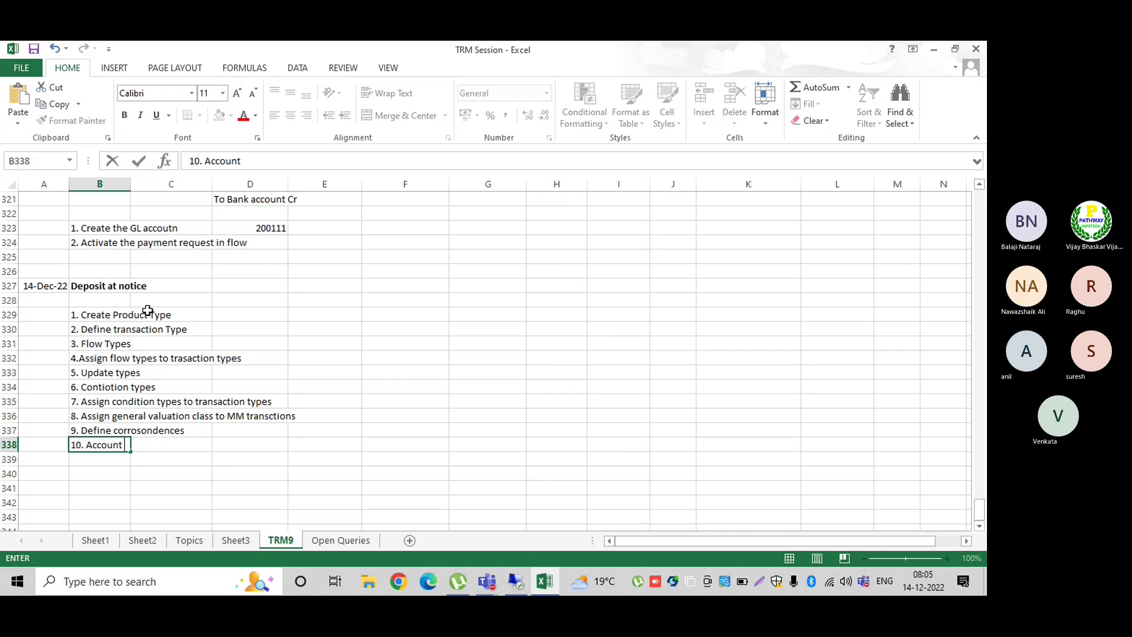
{"action": "type", "text": "assignment re"}
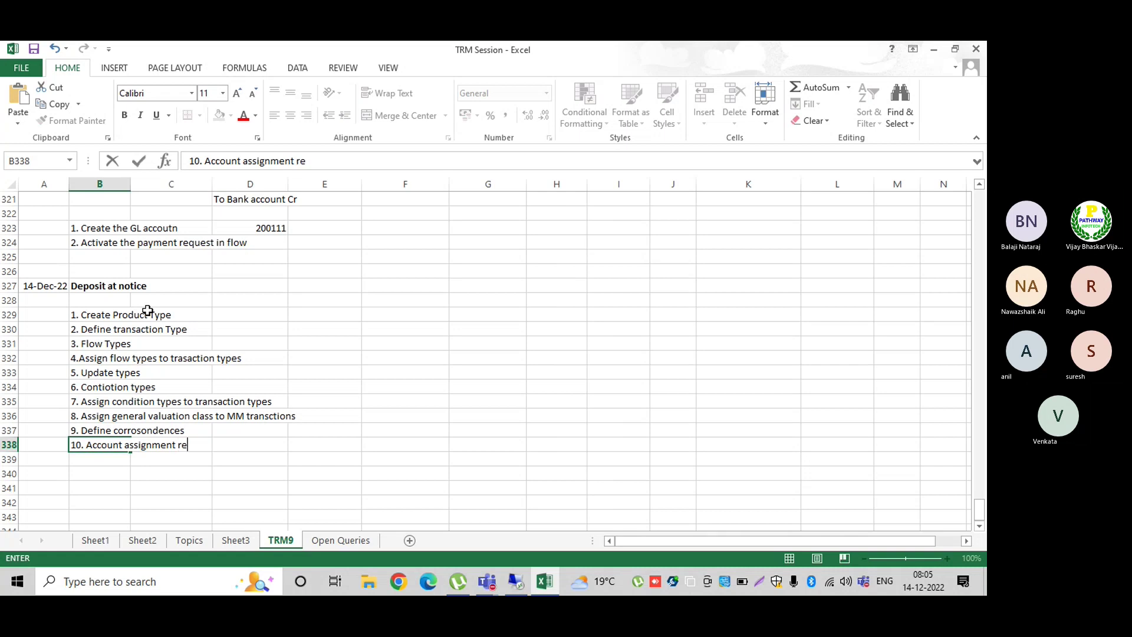
{"action": "type", "text": "ference"}
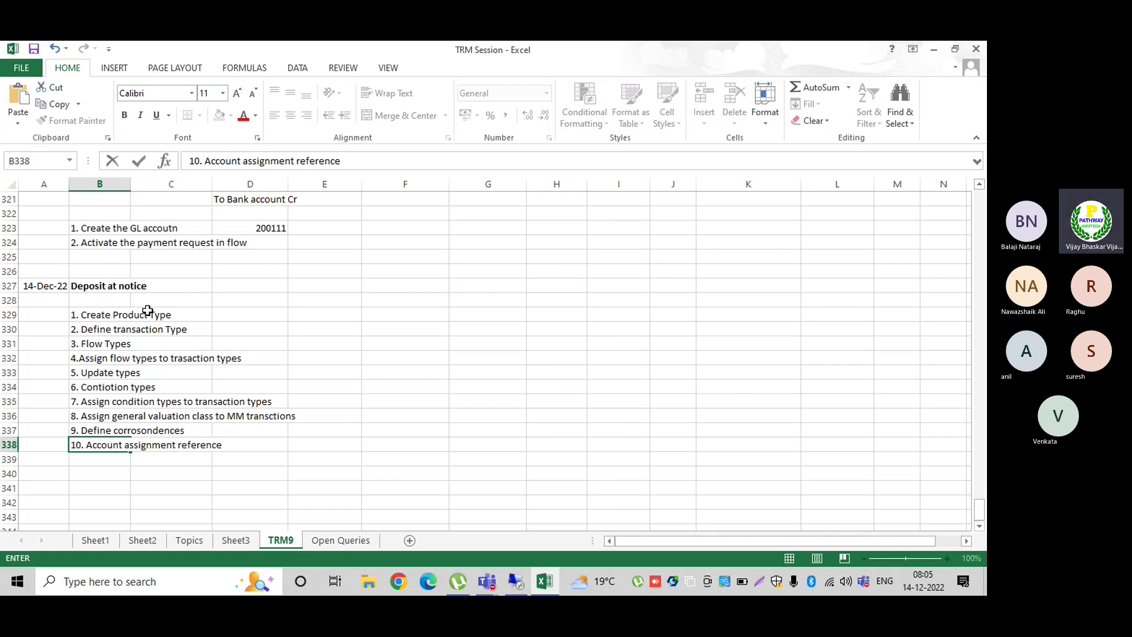
{"action": "left_click", "coordinate": [88, 446]}
{"action": "type", "text": "Define"}
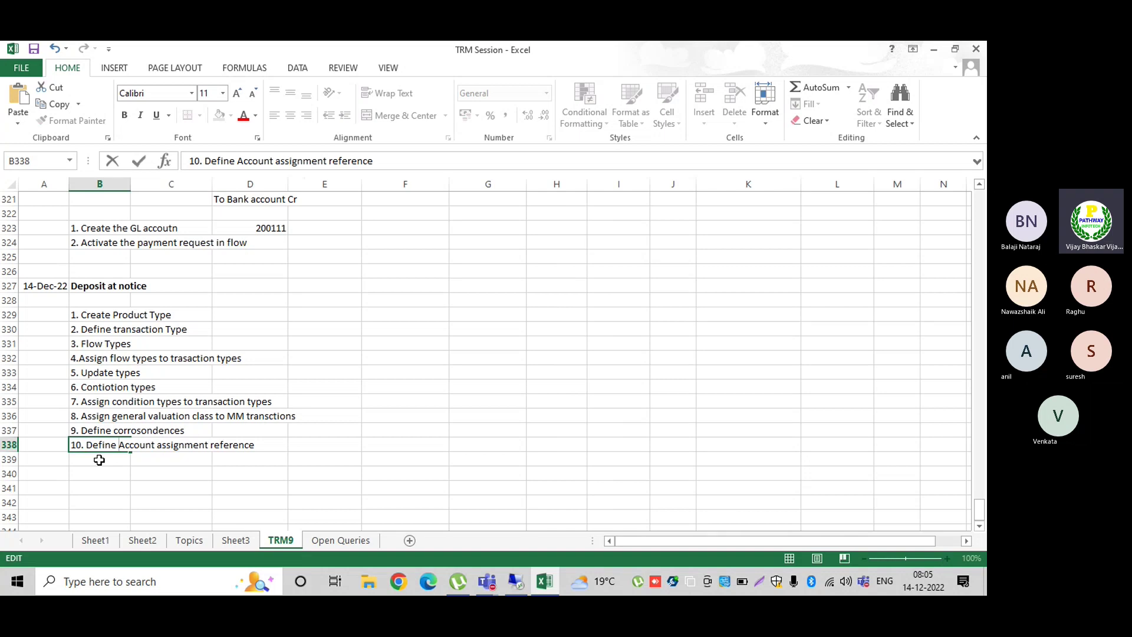
- Switch to SAP in the remote desktop session and open Assign Account Assignment Reference with transaction code /ntpm3
{"action": "left_click", "coordinate": [516, 582]}
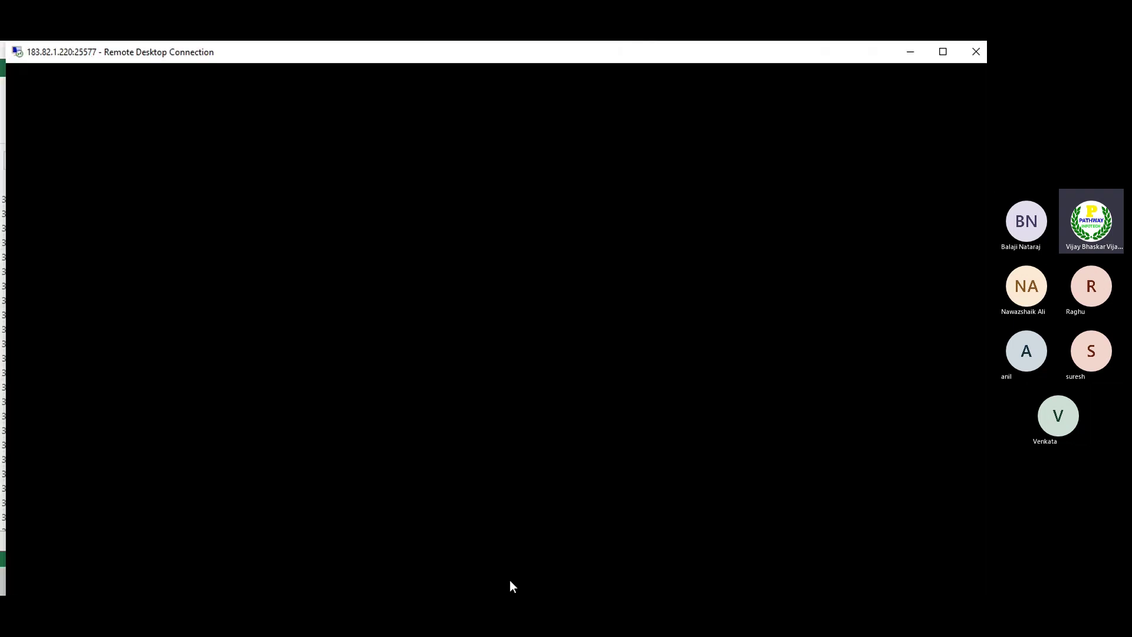
{"action": "left_click", "coordinate": [91, 102]}
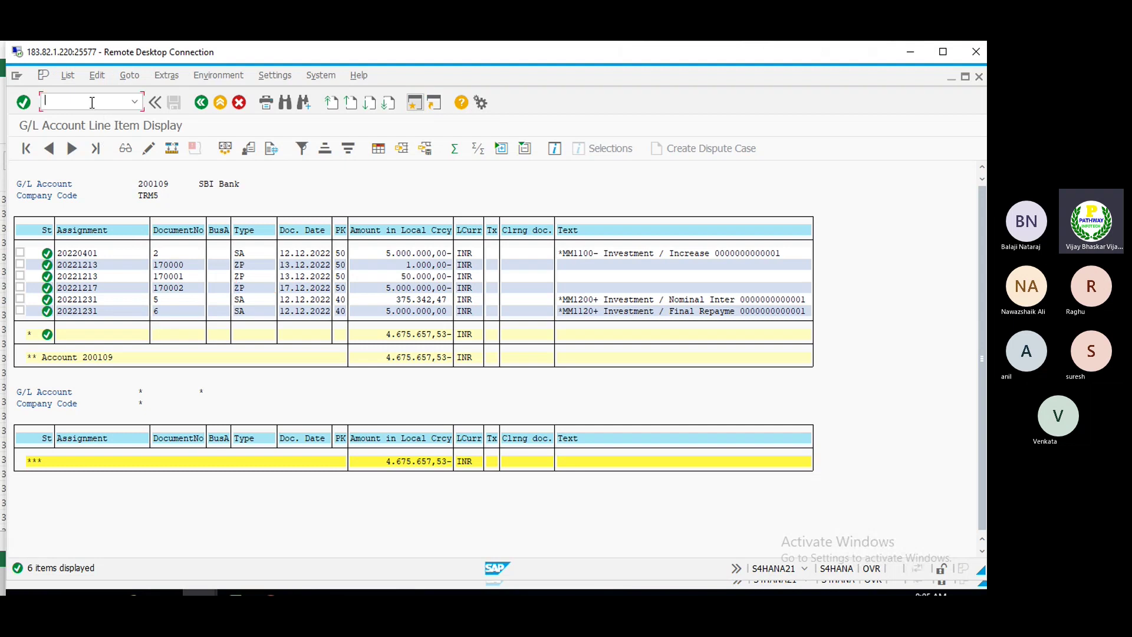
{"action": "type", "text": "/ntpm3"}
{"action": "key", "text": "Return"}
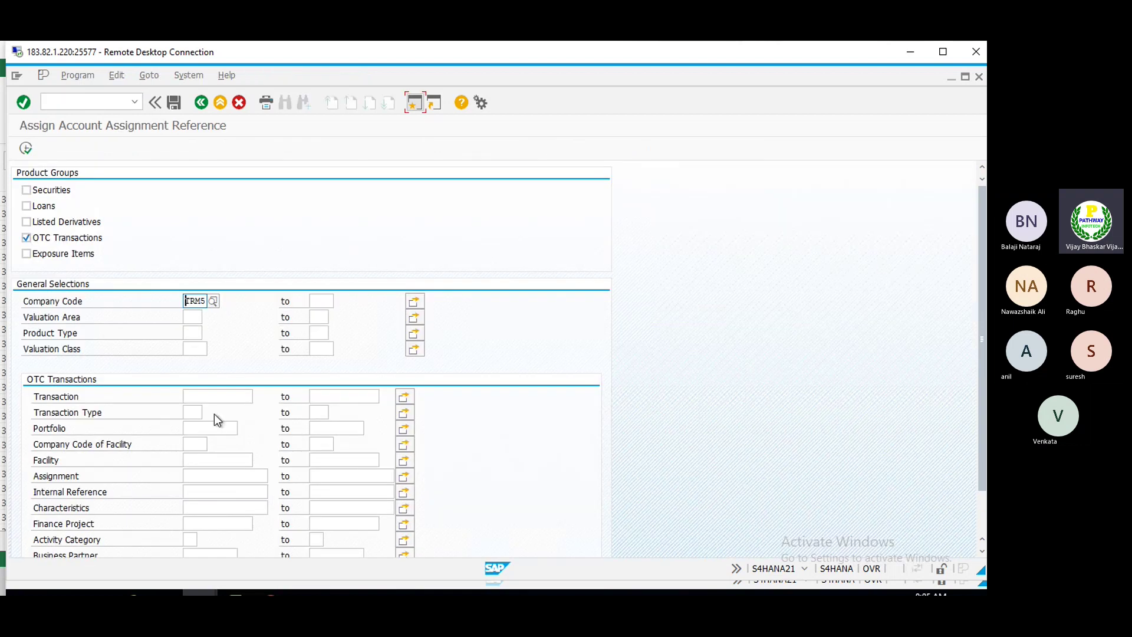
- Restrict the account assignment reference selection to OTC transaction 5
{"action": "left_click", "coordinate": [220, 399]}
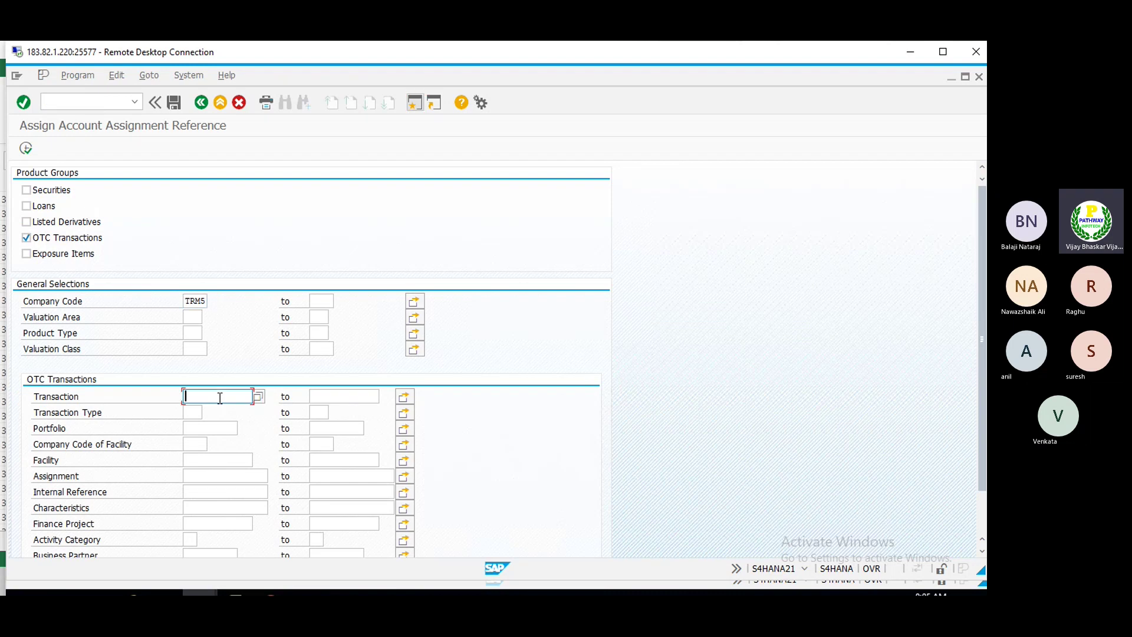
{"action": "type", "text": "5"}
{"action": "key", "text": "Tab"}
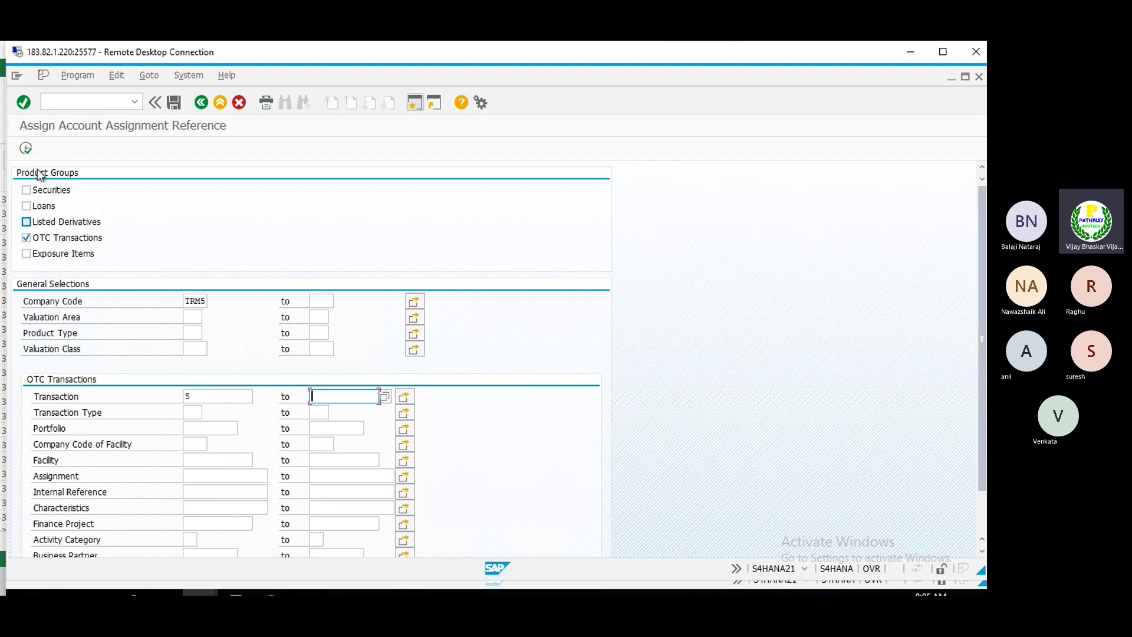
- Run the account assignment reference selection for TRM5 and examine the available references, including FSCMMM000001, in the value list
{"action": "left_click", "coordinate": [27, 149]}
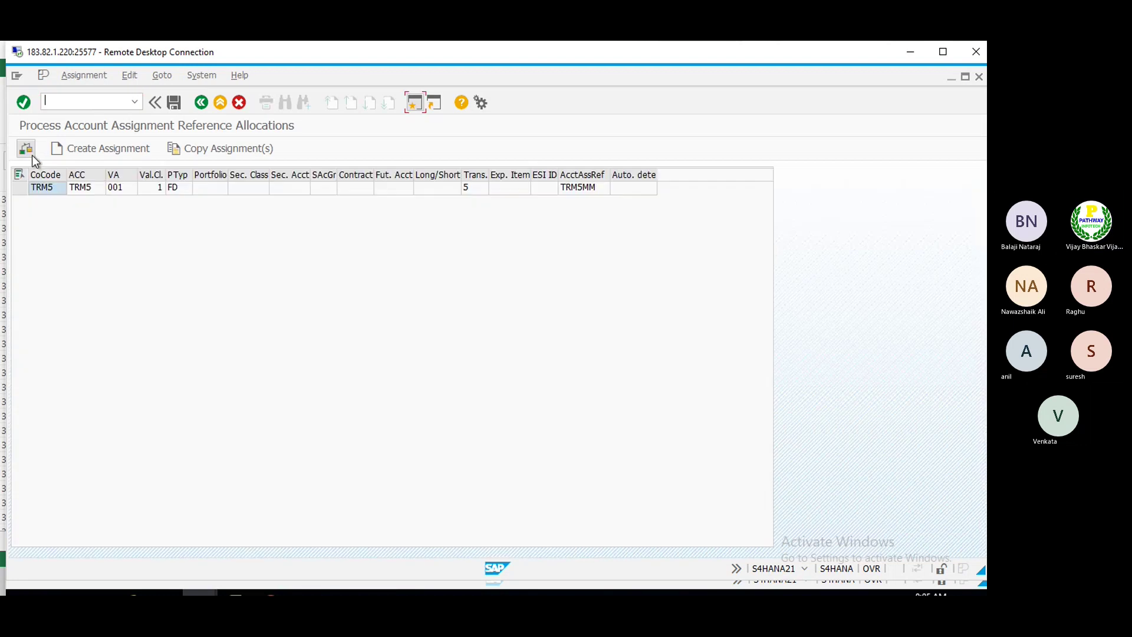
{"action": "left_click", "coordinate": [583, 188]}
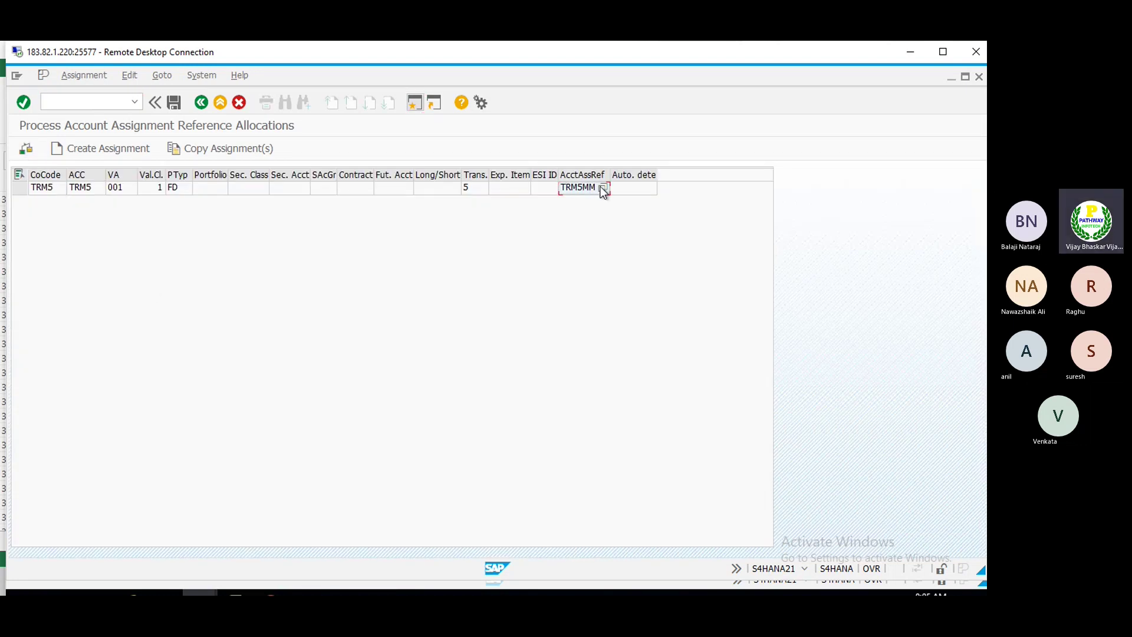
{"action": "left_click", "coordinate": [601, 187]}
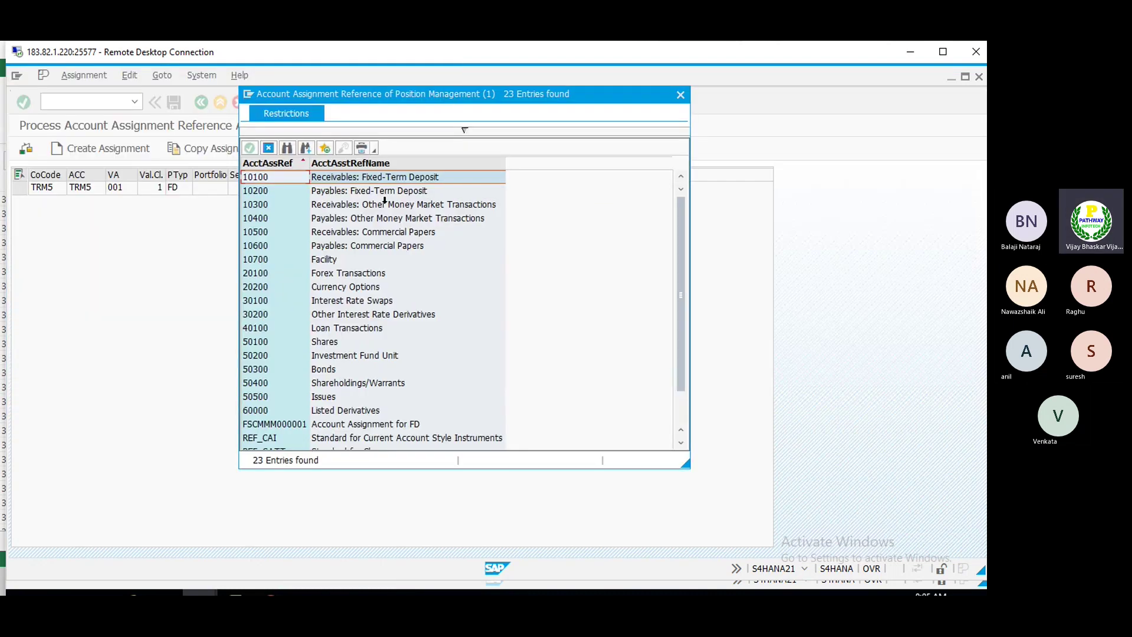
{"action": "left_click", "coordinate": [273, 424]}
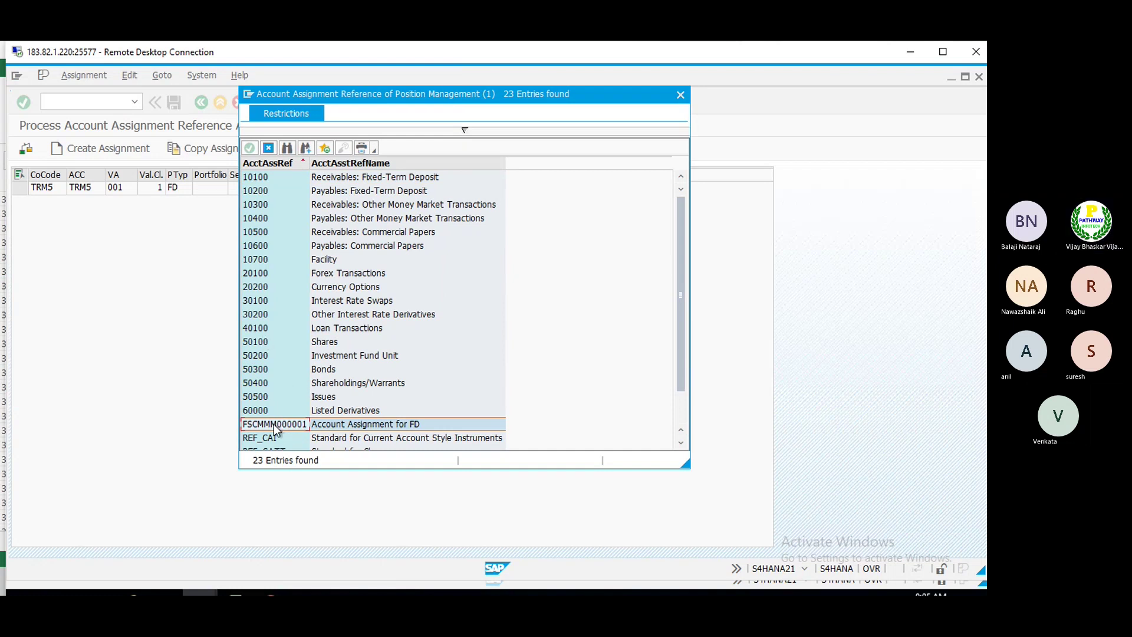
{"action": "left_click", "coordinate": [681, 94]}
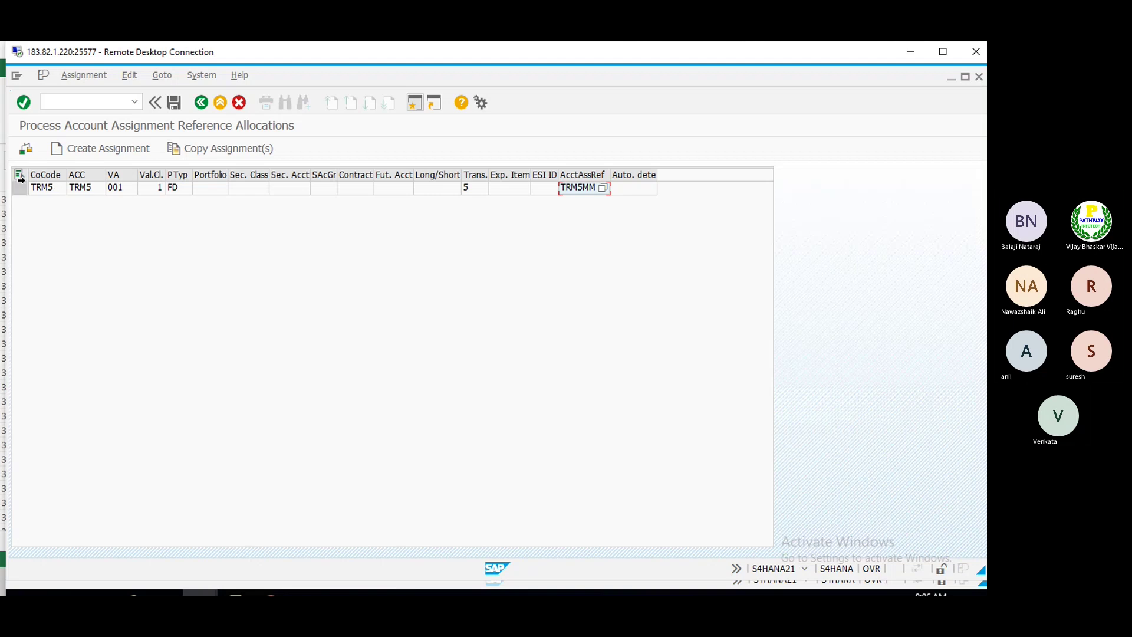
- Add an empty assignment row and duplicate the existing TRM5 assignment for product type FD
{"action": "left_click", "coordinate": [21, 188]}
{"action": "left_click", "coordinate": [73, 148]}
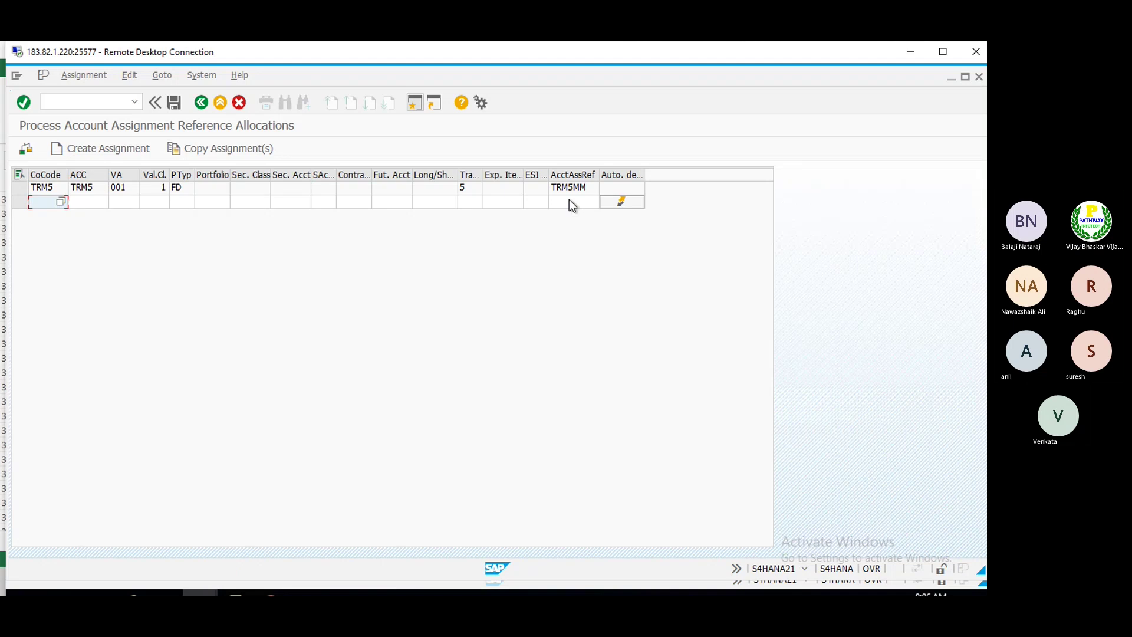
{"action": "left_click", "coordinate": [20, 187]}
{"action": "left_click", "coordinate": [212, 148]}
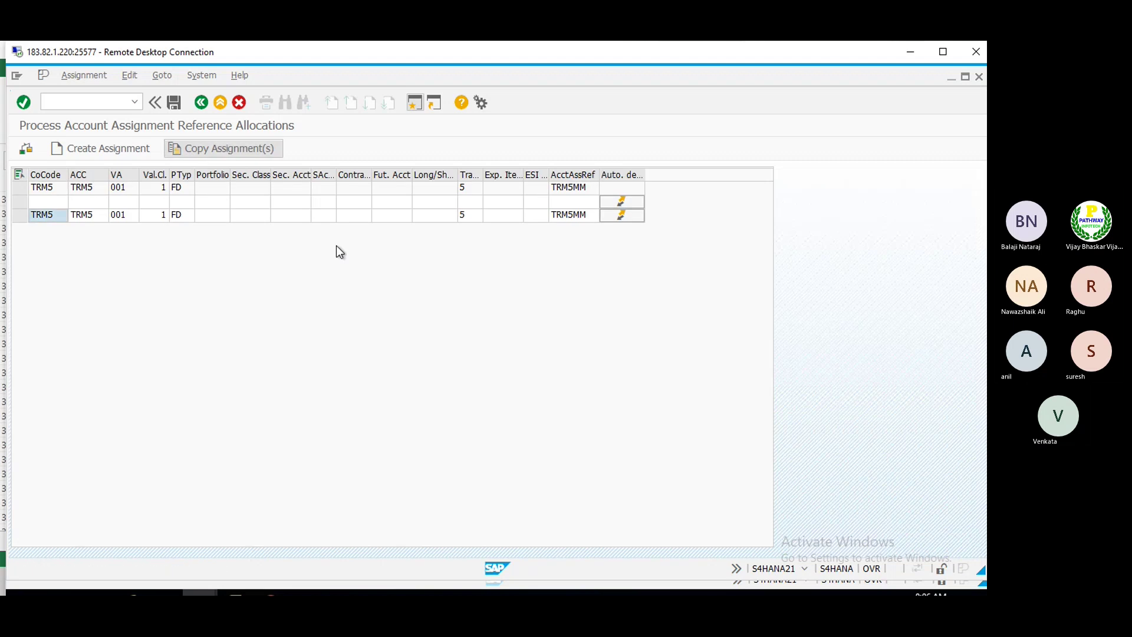
- Set the copied assignment's account assignment reference to FSCMMM000001 and save the allocations
{"action": "left_click", "coordinate": [577, 216]}
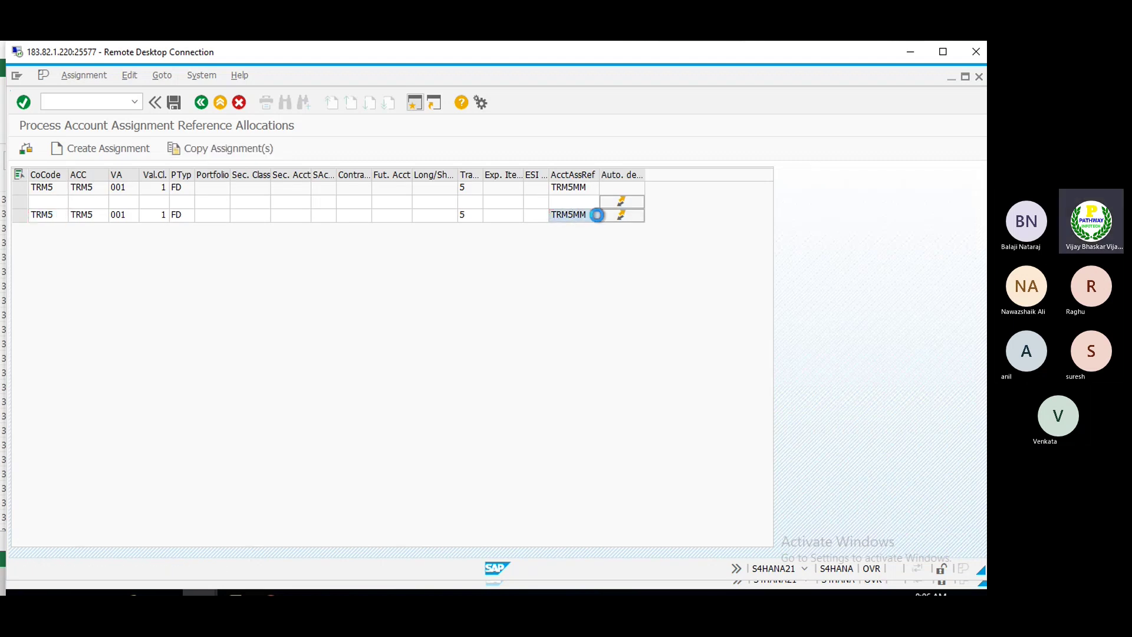
{"action": "left_click", "coordinate": [592, 216]}
{"action": "double_click", "coordinate": [42, 402]}
{"action": "left_click", "coordinate": [175, 104]}
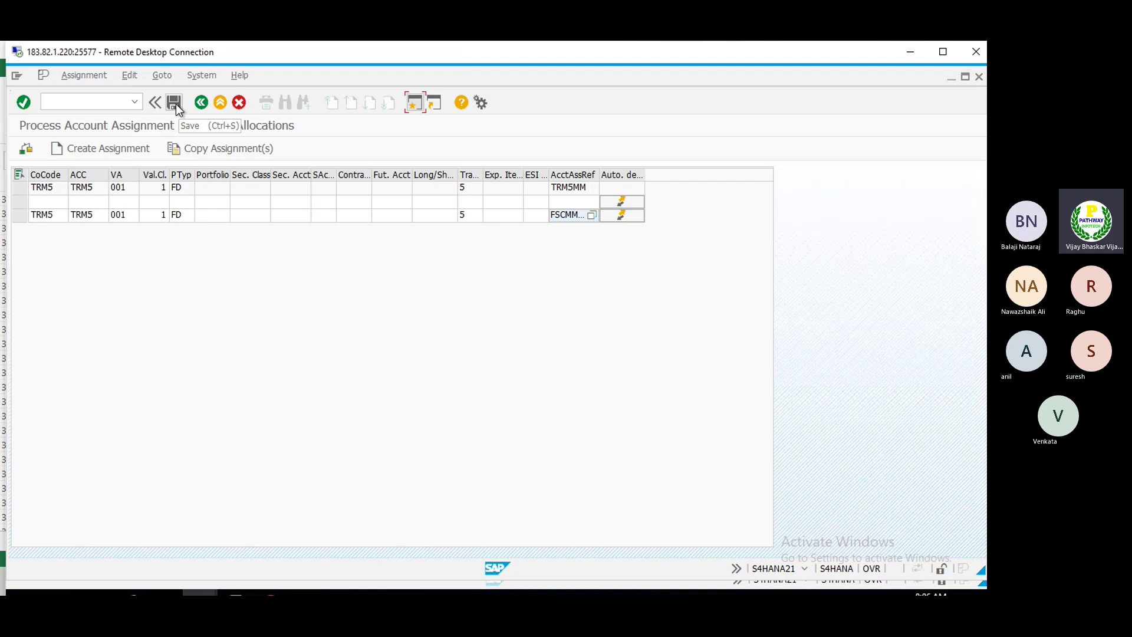
- Widen the account assignment reference column to read the allocations in full, and return to the selection screen
{"action": "left_click_drag", "start_coordinate": [600, 173], "coordinate": [637, 171]}
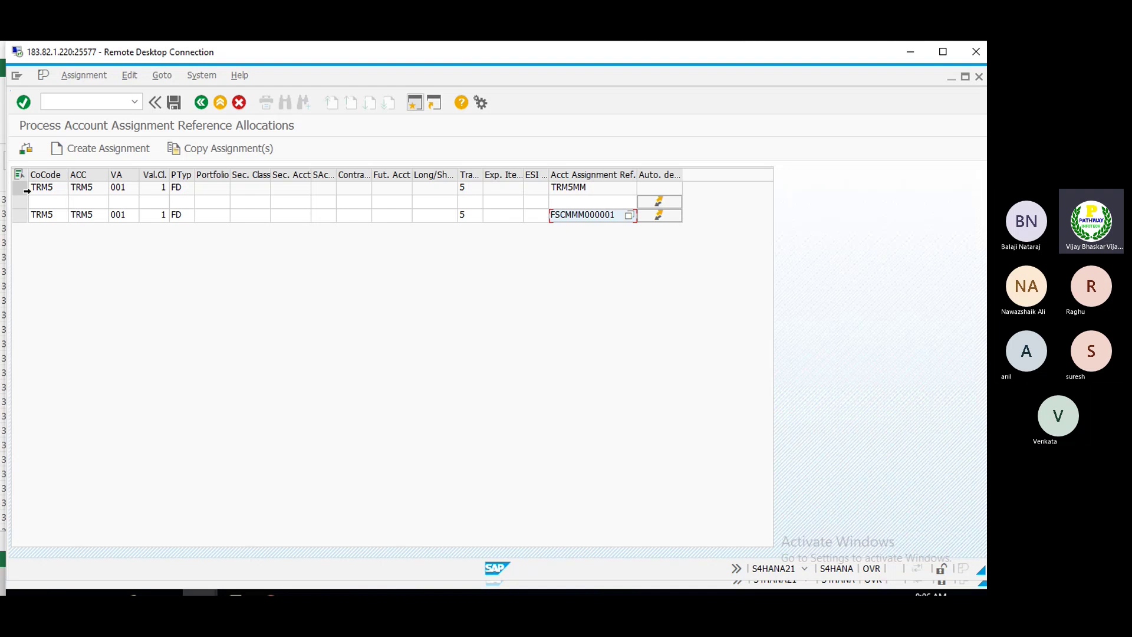
{"action": "left_click", "coordinate": [21, 187]}
{"action": "left_click", "coordinate": [23, 201], "text": "shift"}
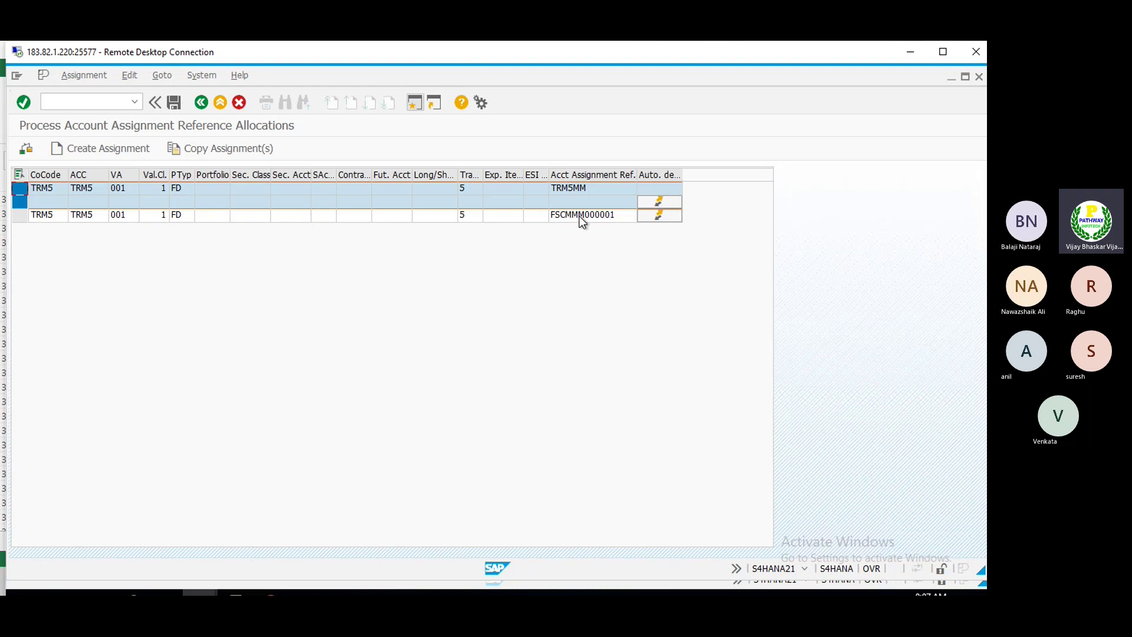
{"action": "left_click", "coordinate": [238, 103]}
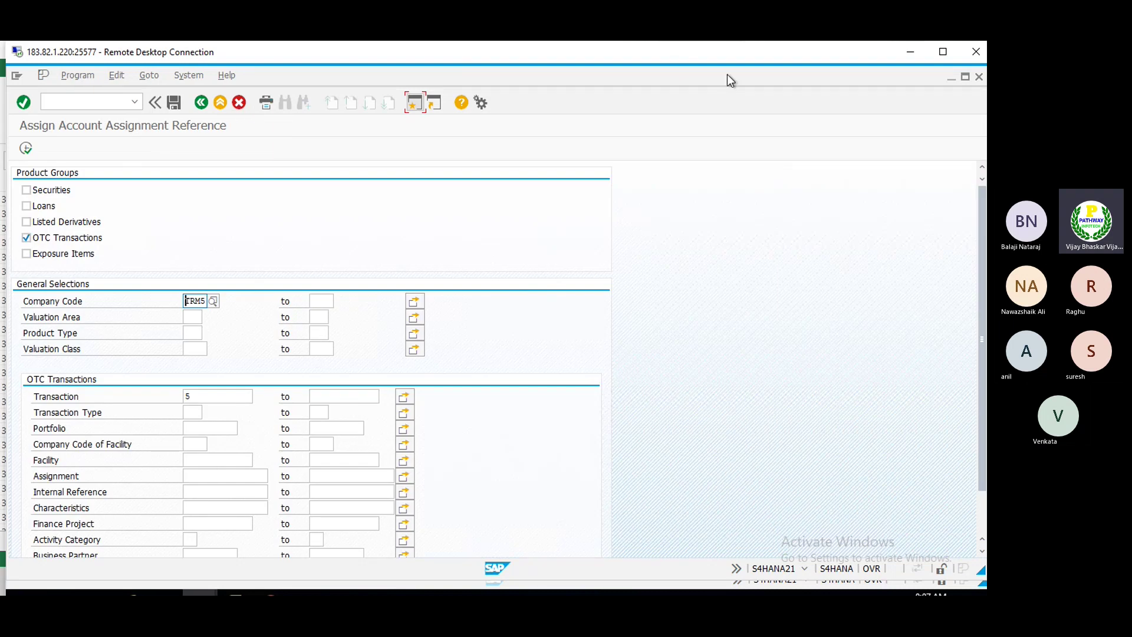
- Switch to the TRM Session workbook in Excel and enter "12. Define account assignment determionation (Derivation for AAR)" in cell B339
{"action": "left_click", "coordinate": [912, 51]}
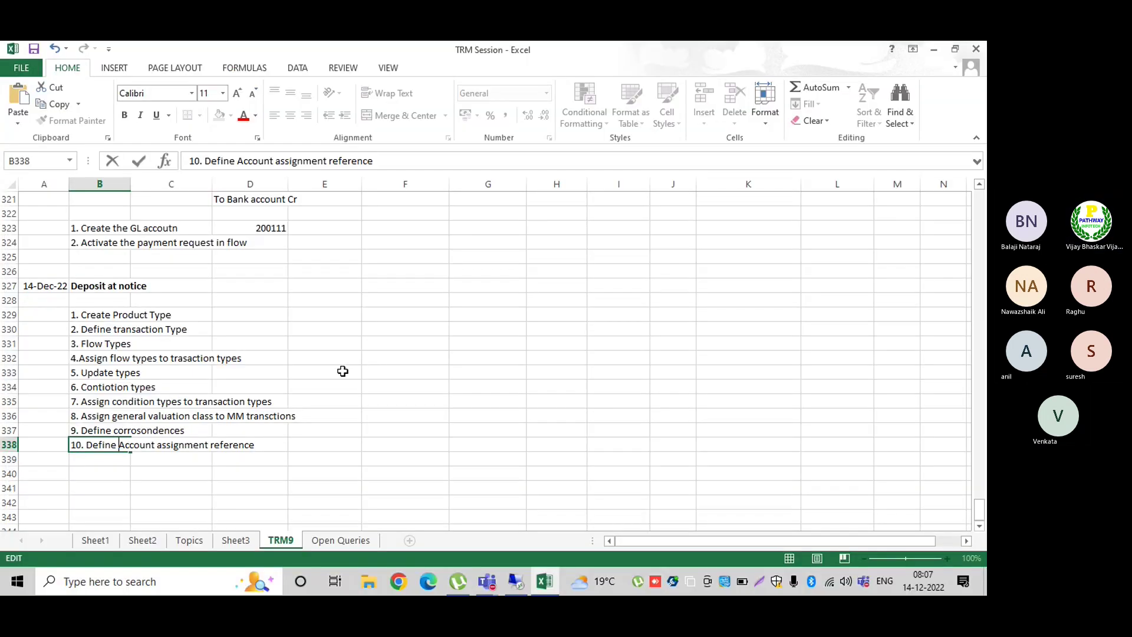
{"action": "left_click", "coordinate": [92, 462]}
{"action": "type", "text": "12"}
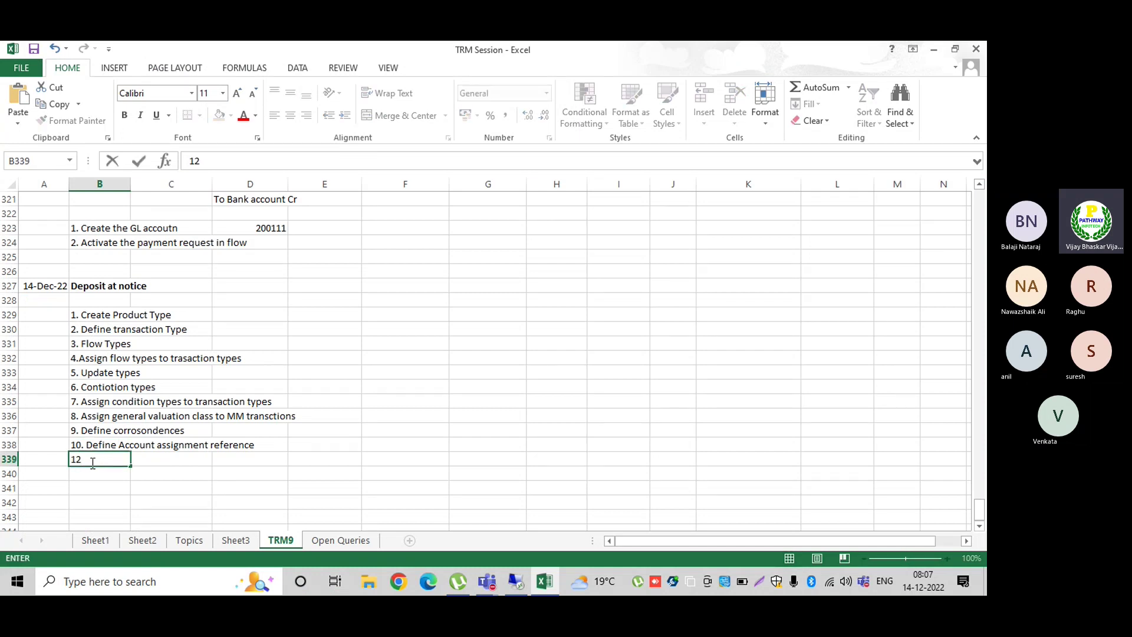
{"action": "type", "text": ". Define a"}
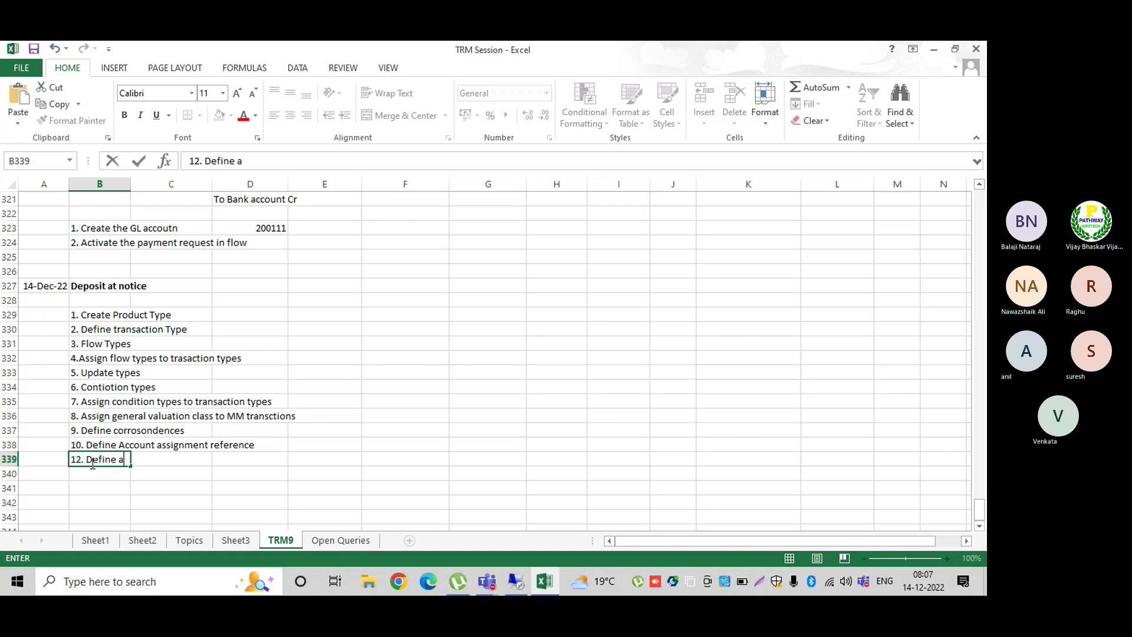
{"action": "type", "text": "count"}
{"action": "key", "text": "BackSpace"}
{"action": "key", "text": "BackSpace"}
{"action": "key", "text": "BackSpace"}
{"action": "key", "text": "BackSpace"}
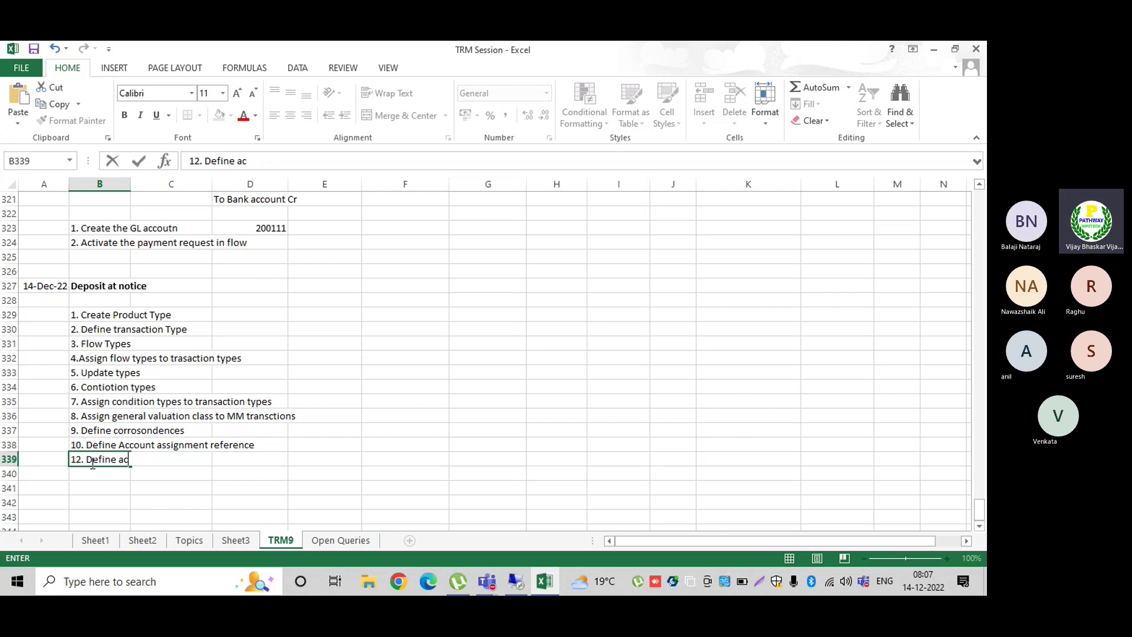
{"action": "type", "text": "count assign"}
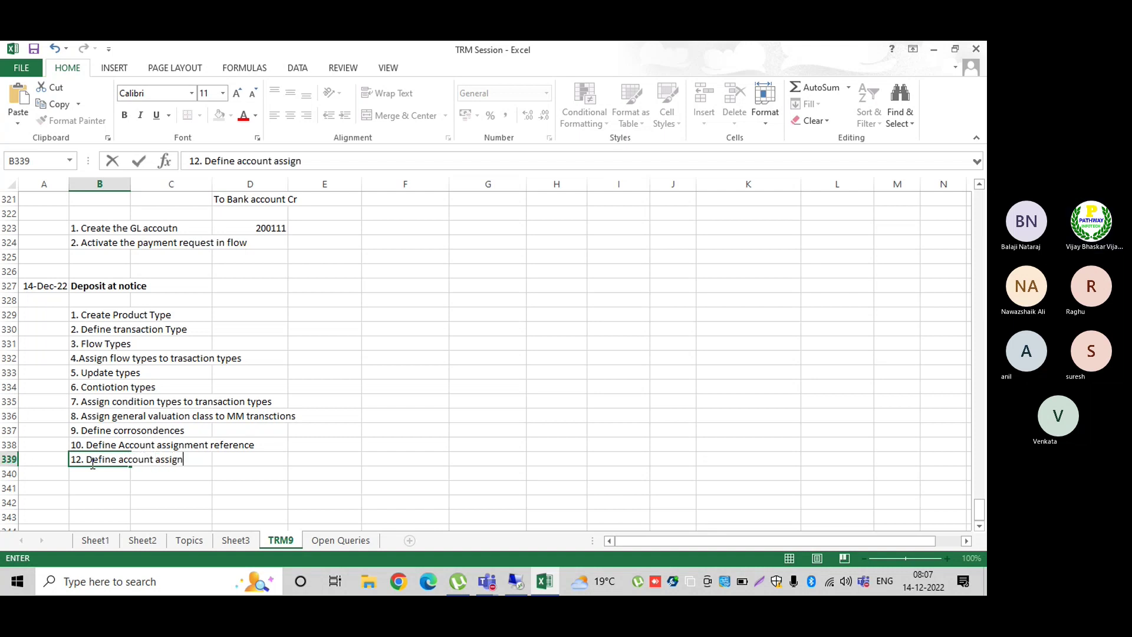
{"action": "type", "text": "ment "}
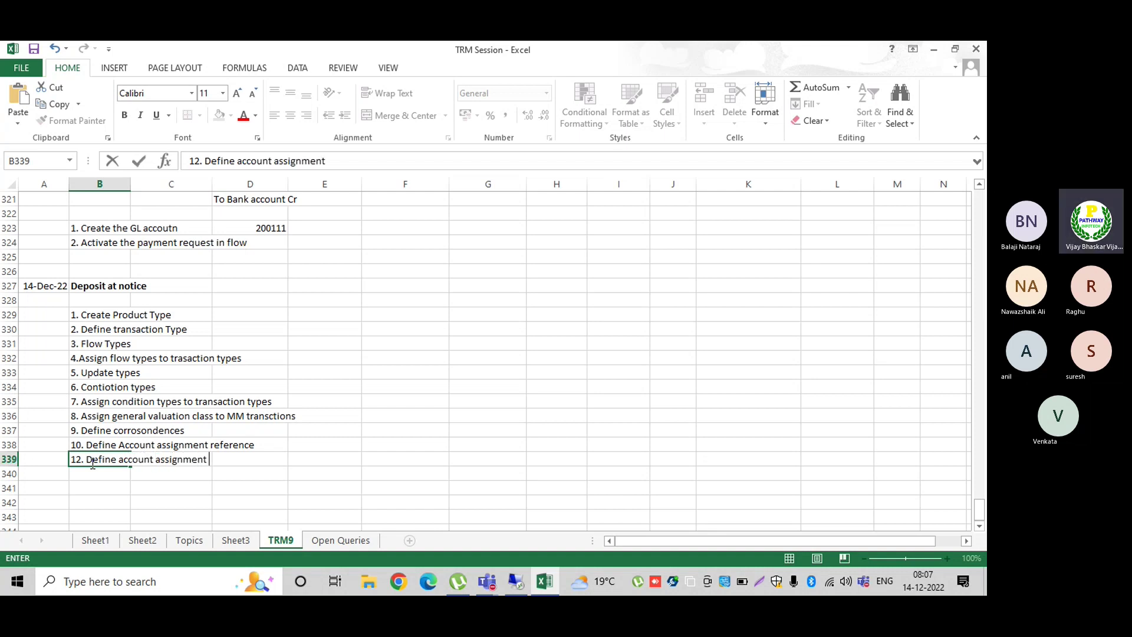
{"action": "type", "text": "determiona"}
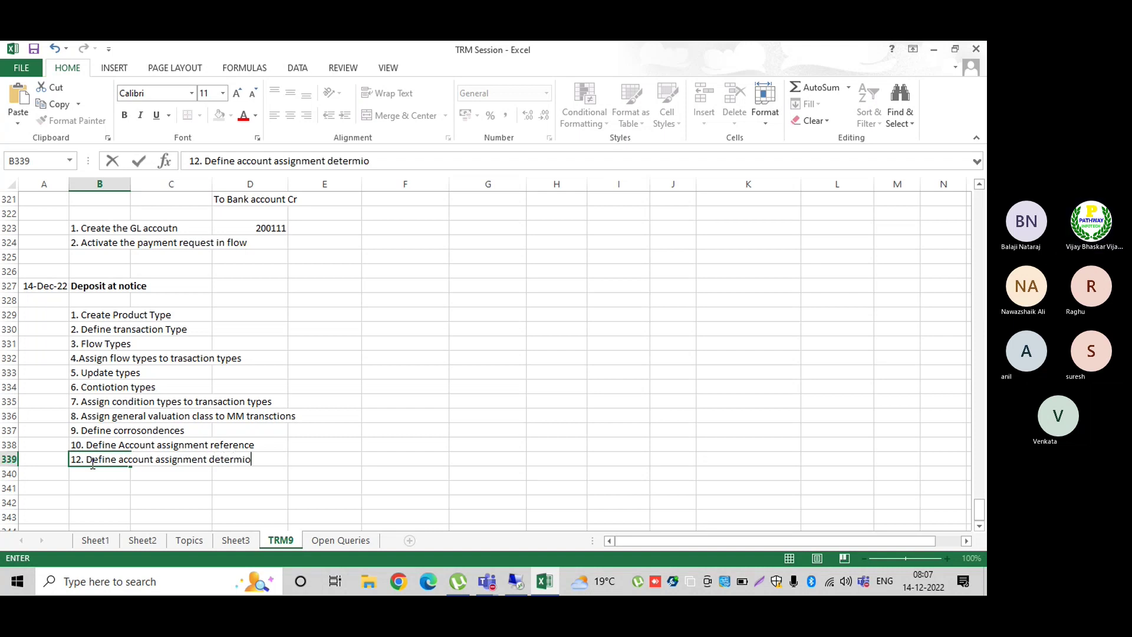
{"action": "key", "text": "BackSpace"}
{"action": "key", "text": "BackSpace"}
{"action": "type", "text": "nation"}
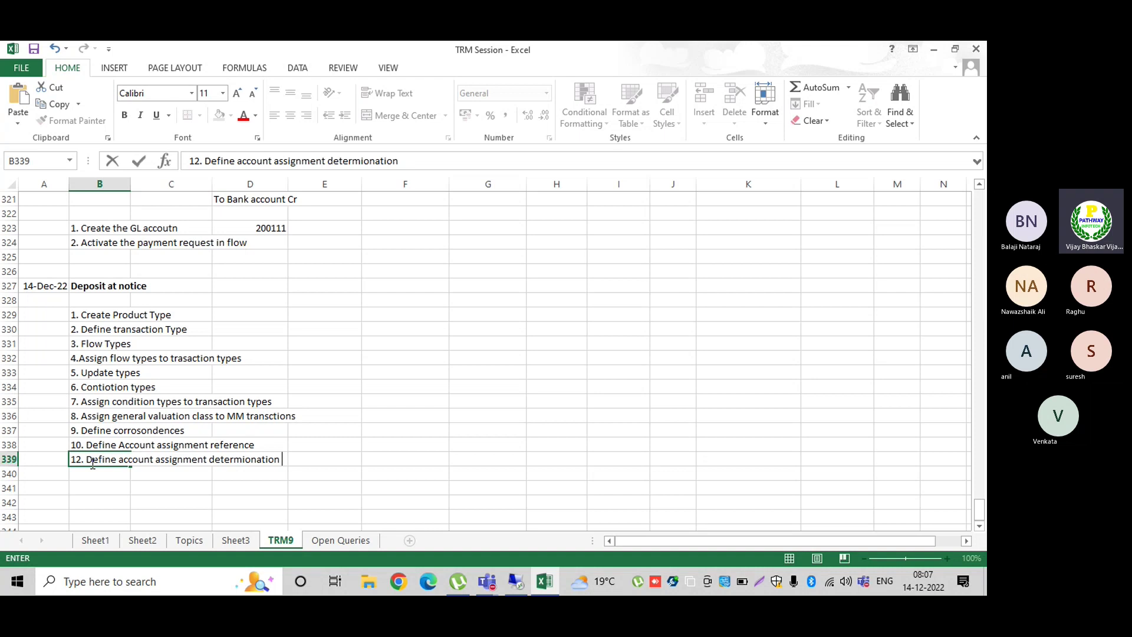
{"action": "type", "text": " (Derivati"}
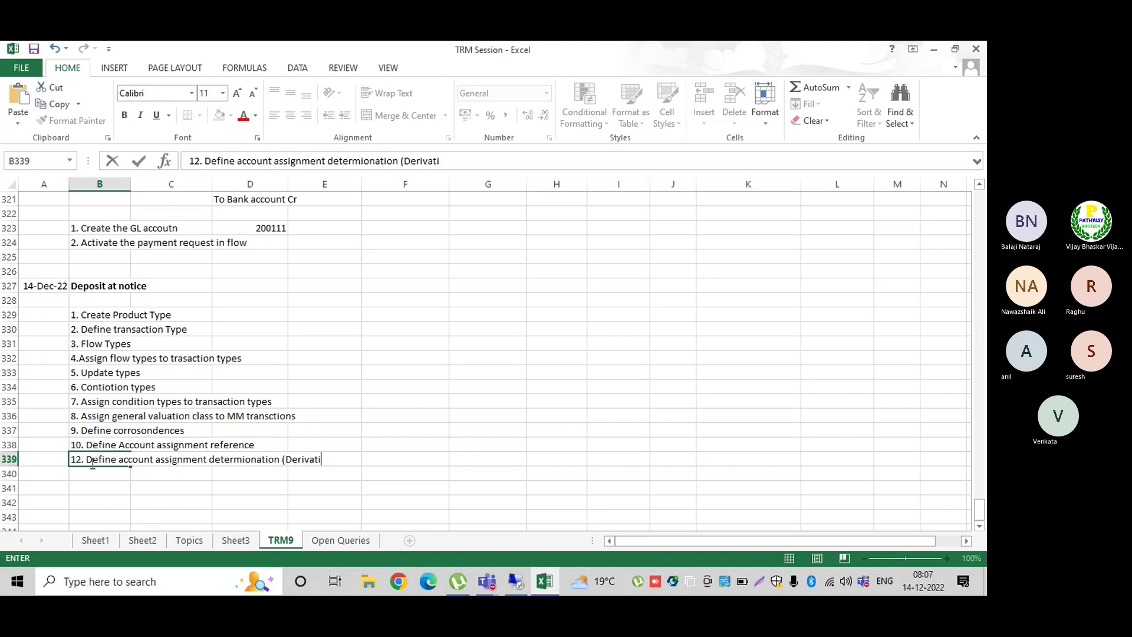
{"action": "type", "text": "on for AA"}
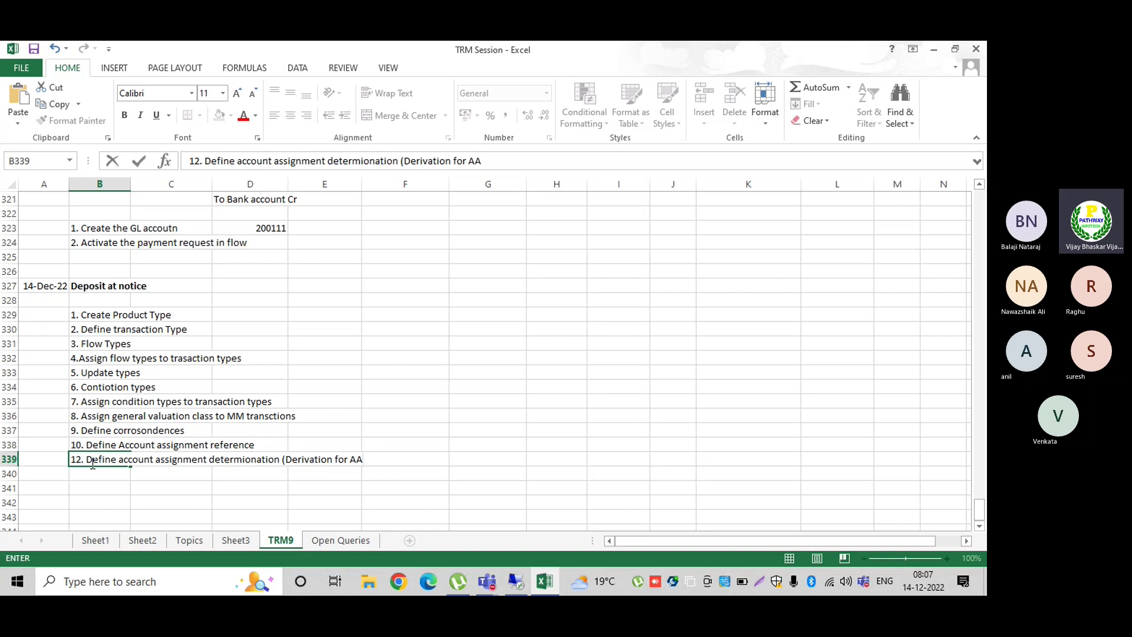
{"action": "type", "text": "R)"}
{"action": "key", "text": "Return"}
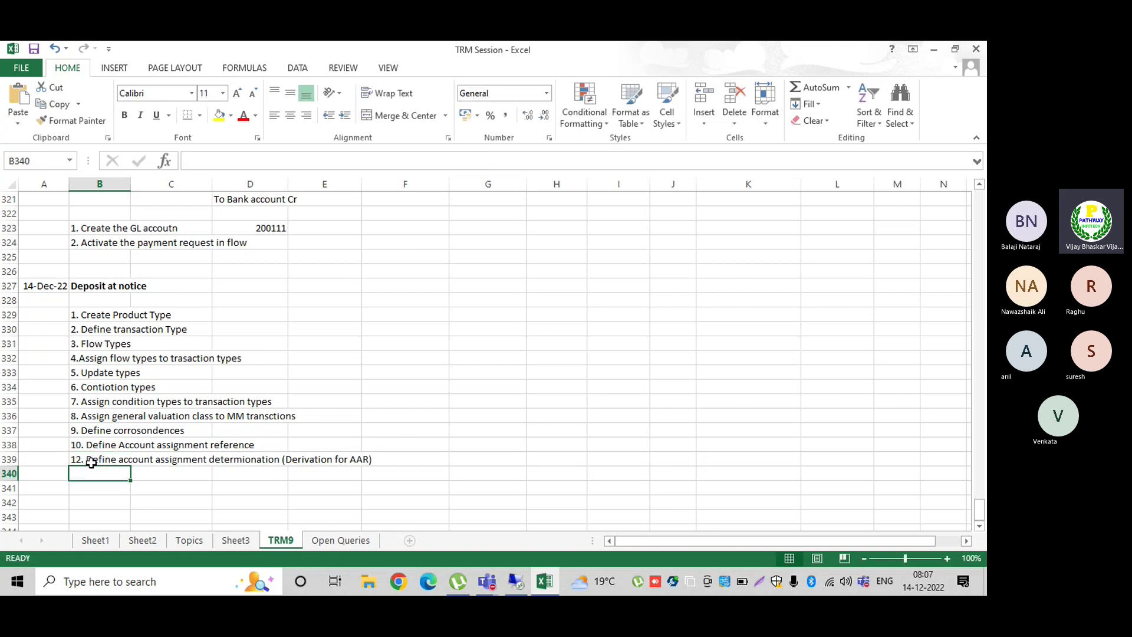
- Enter "13. Craete the GL accounts" in cell B340
{"action": "type", "text": "13"}
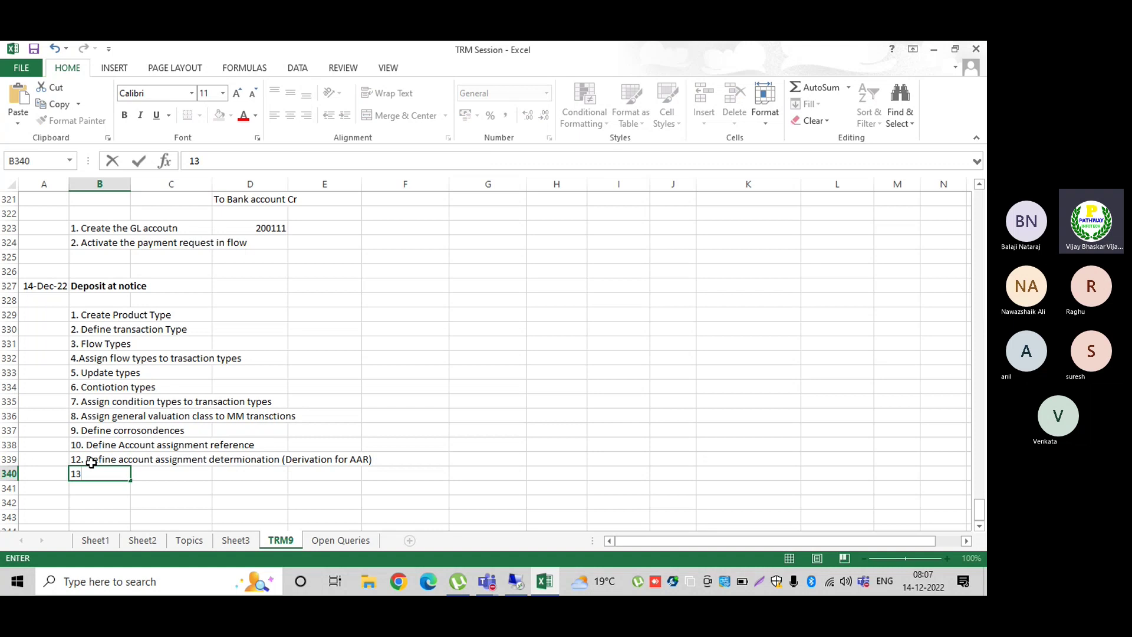
{"action": "type", "text": ". Craete the GL"}
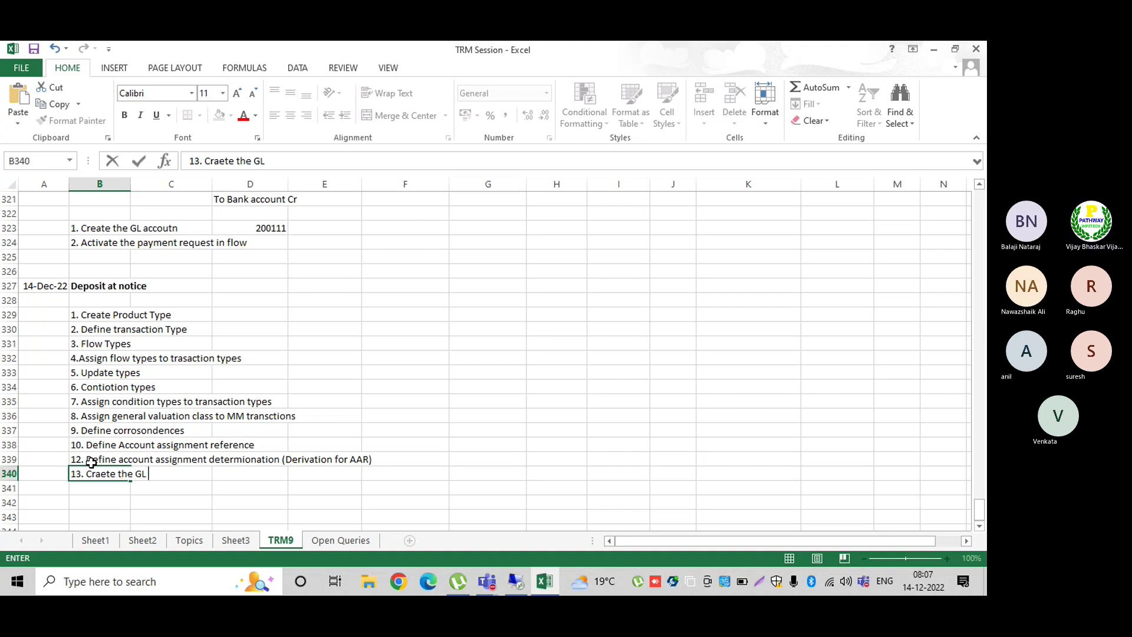
{"action": "type", "text": " accounts"}
{"action": "key", "text": "Return"}
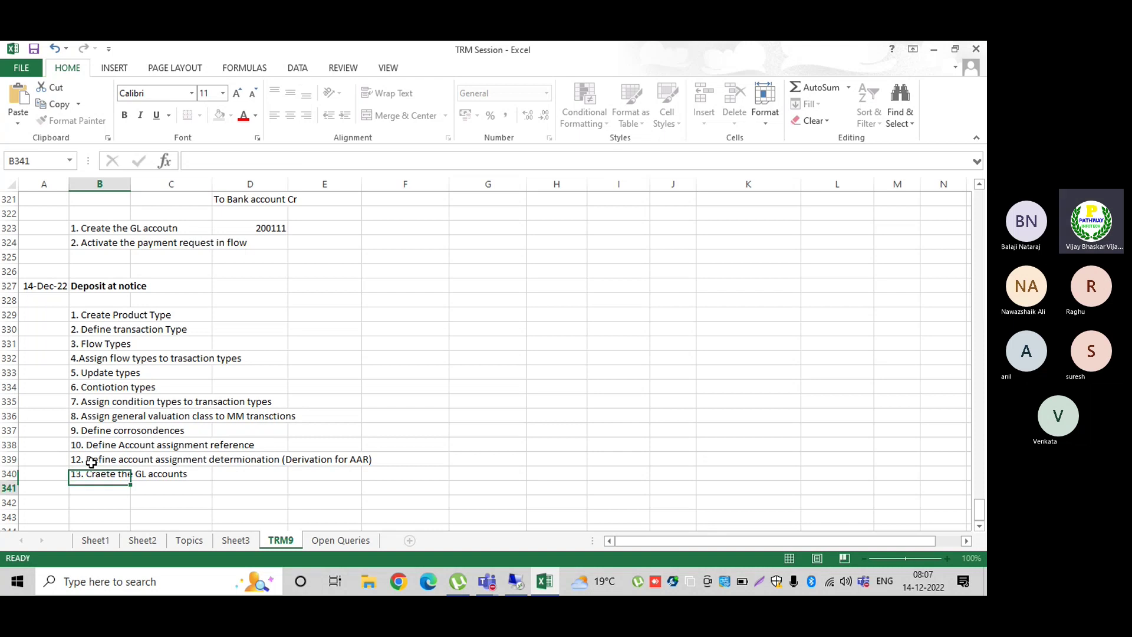
- Enter "14. Account determination" in cell B341, correcting the misspelled word
{"action": "type", "text": "14"}
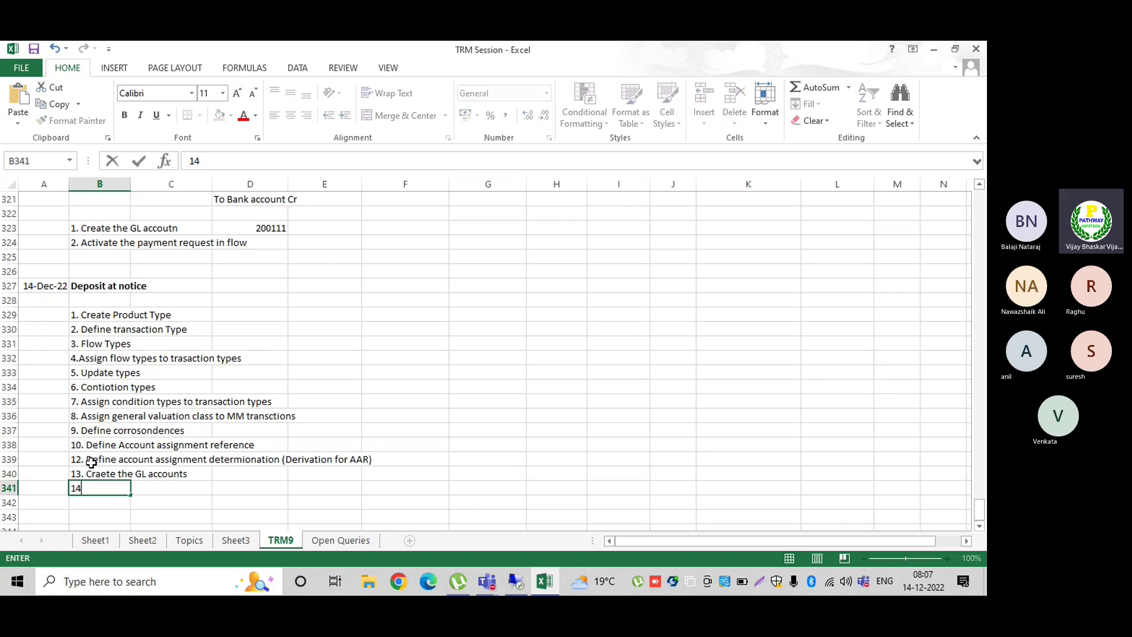
{"action": "type", "text": ". Accouint determination"}
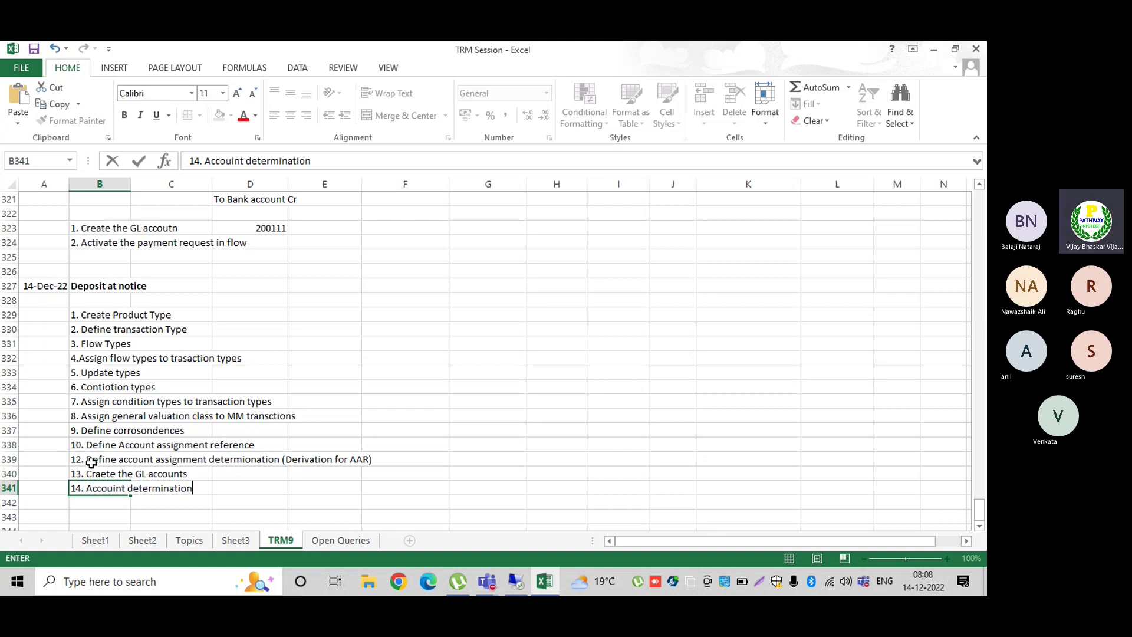
{"action": "key", "text": "Return"}
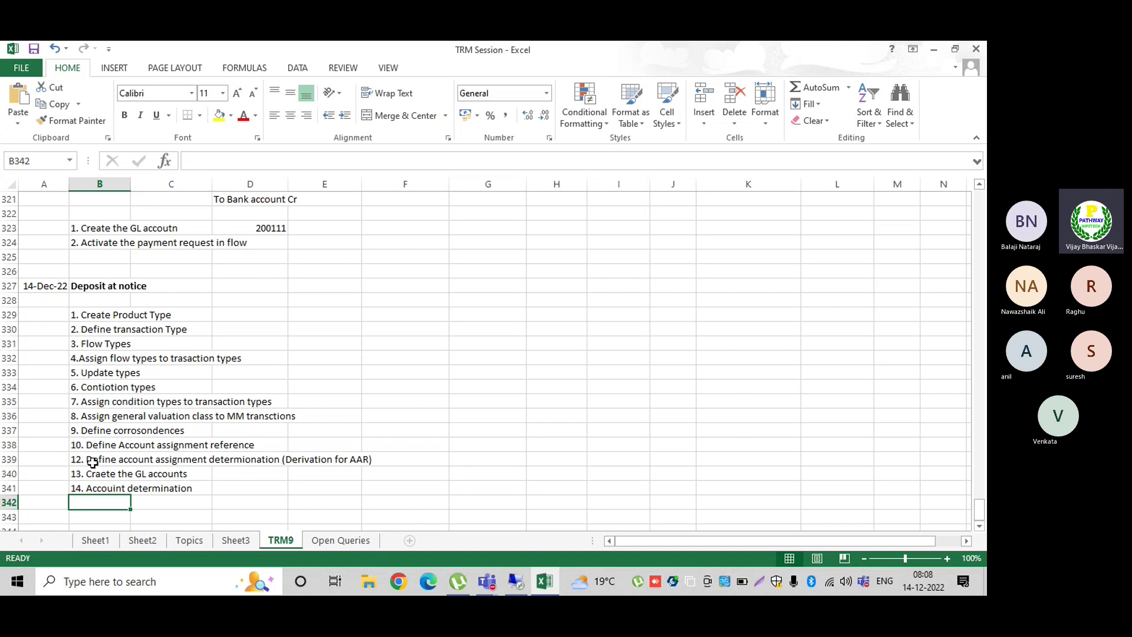
{"action": "double_click", "coordinate": [125, 490]}
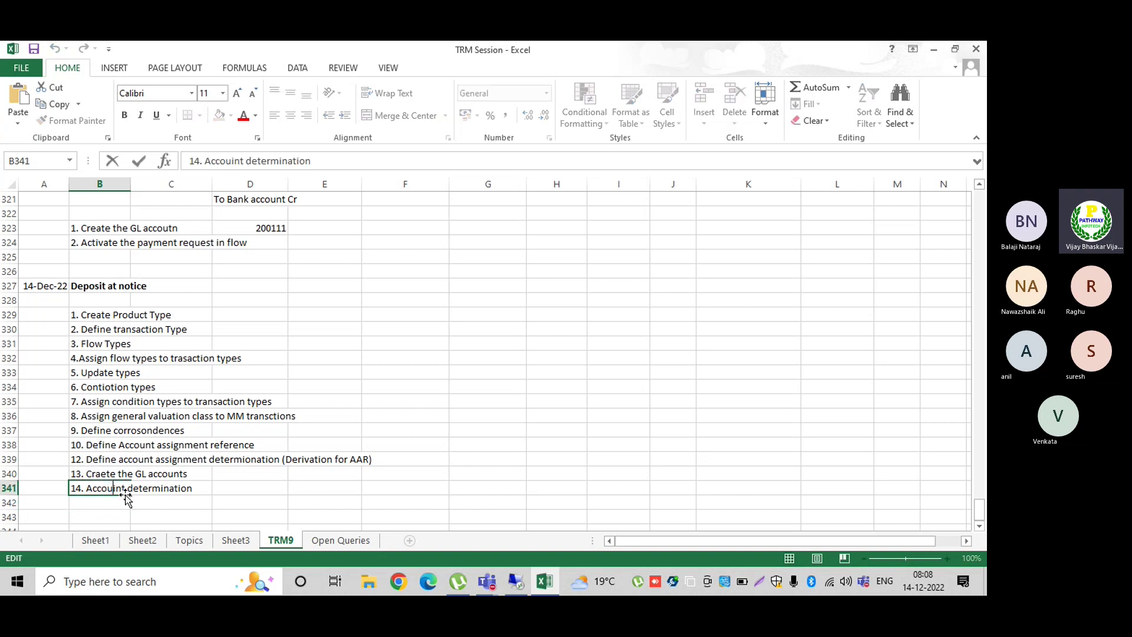
{"action": "key", "text": "BackSpace"}
{"action": "key", "text": "Return"}
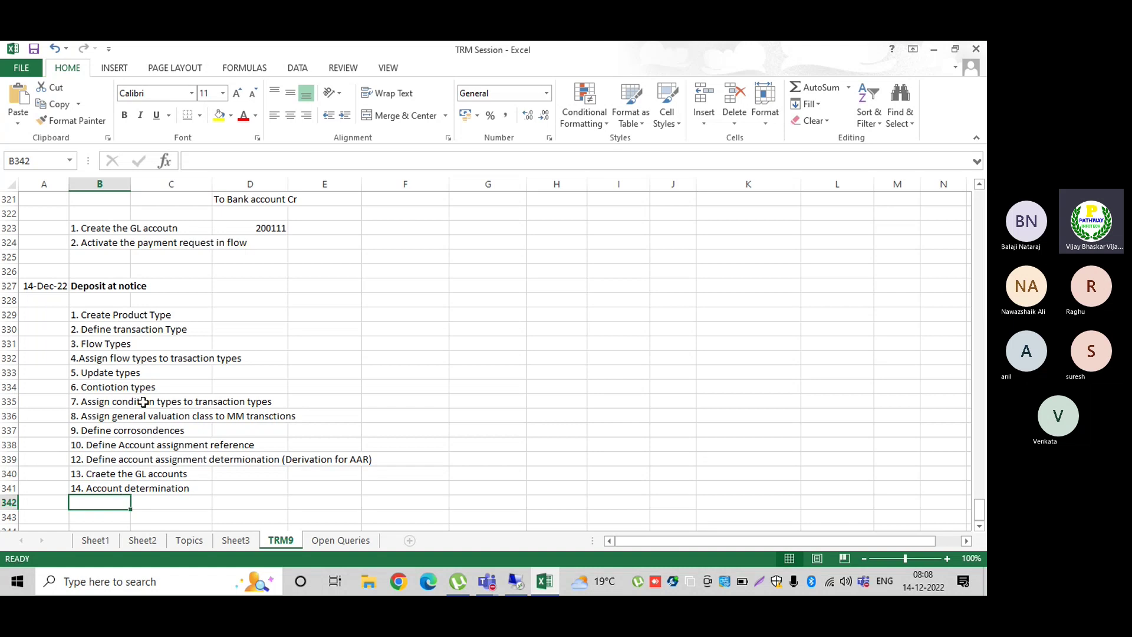
- Review the configuration list under Deposit at notice and switch back to the remote SAP session
{"action": "scroll", "coordinate": [180, 373], "scroll_direction": "down", "scroll_amount": 2}
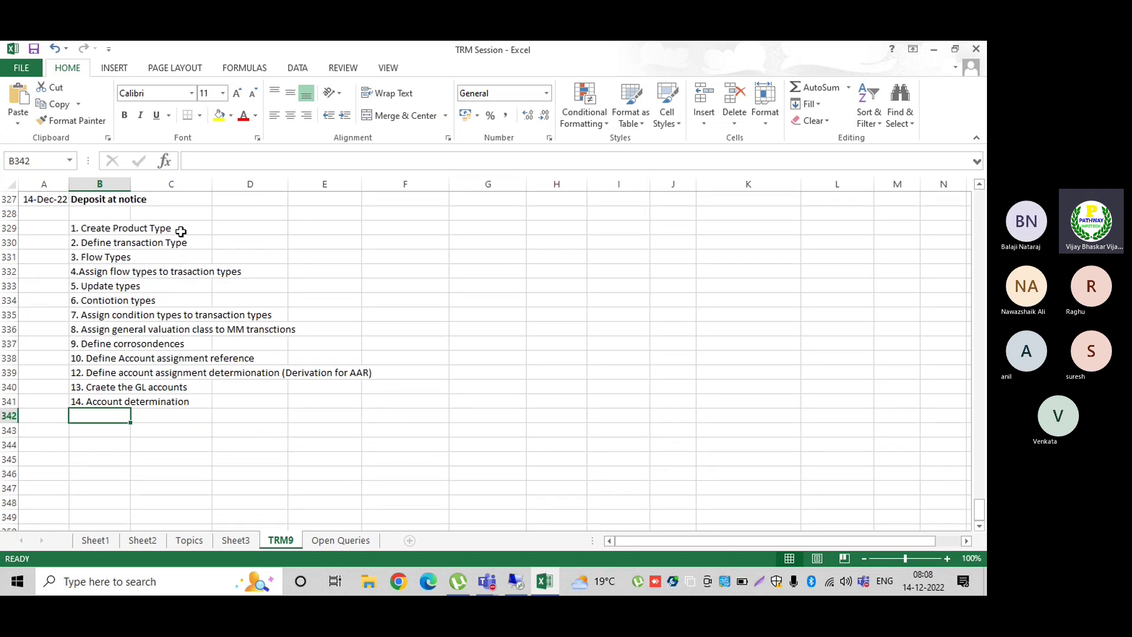
{"action": "left_click", "coordinate": [83, 231]}
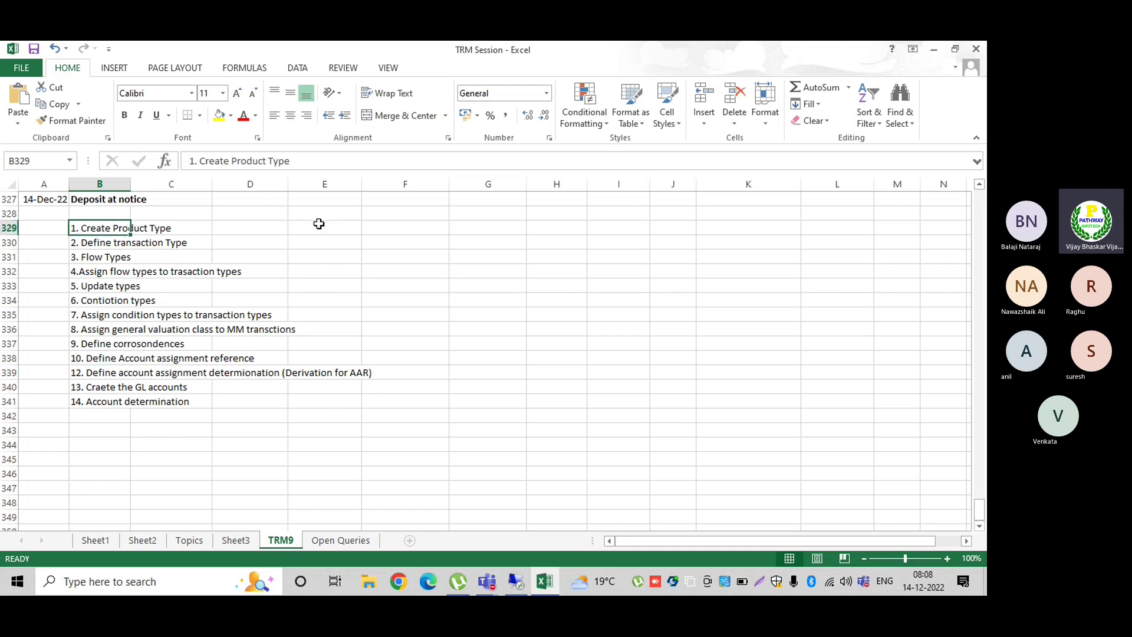
{"action": "left_click", "coordinate": [380, 227]}
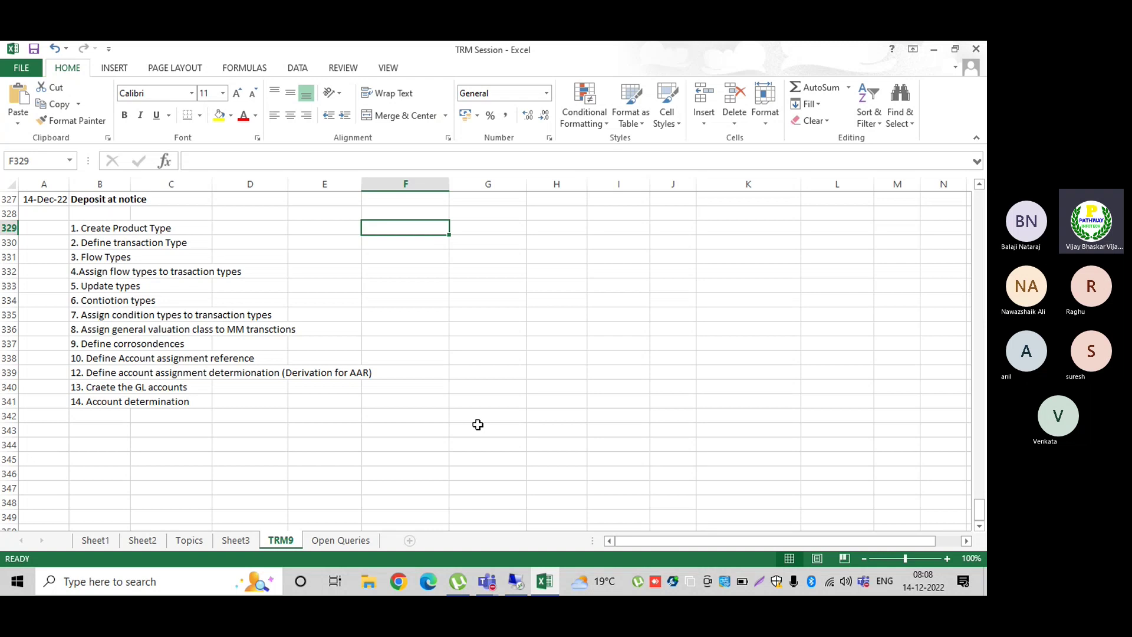
{"action": "left_click", "coordinate": [519, 584]}
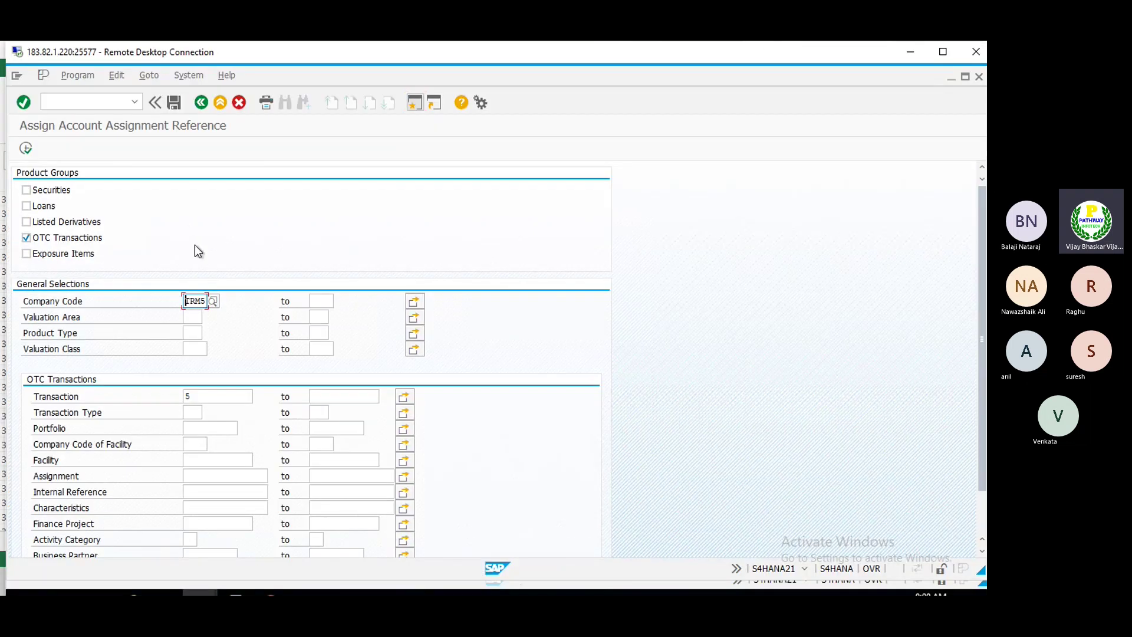
- Run transaction /nspro and display the SAP Reference IMG
{"action": "left_click", "coordinate": [92, 104]}
{"action": "type", "text": "/nsporo"}
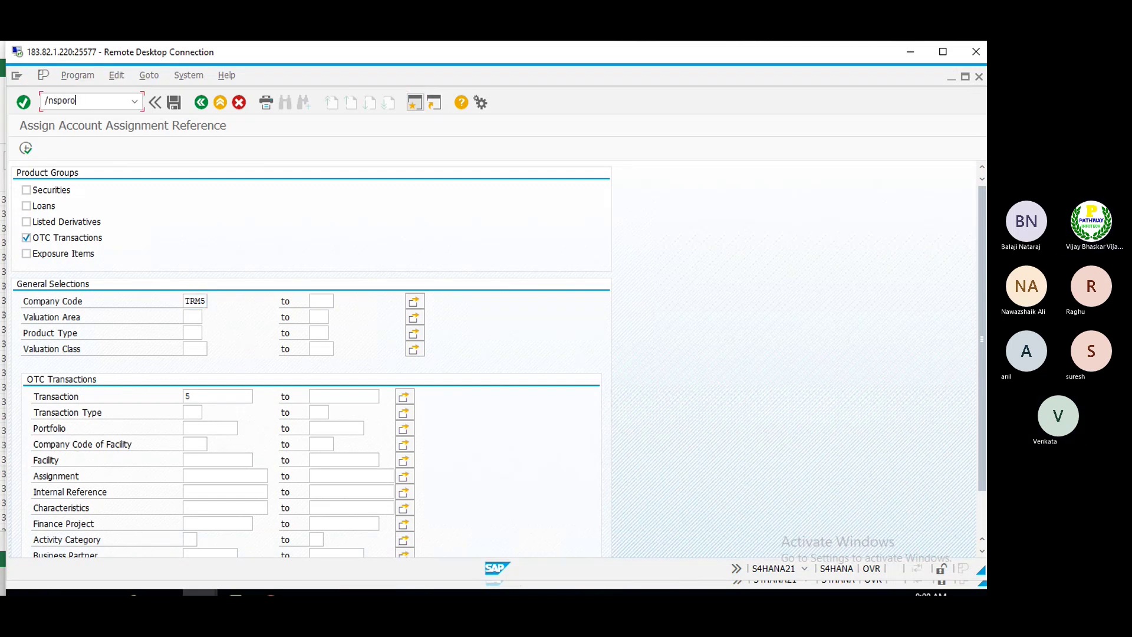
{"action": "key", "text": "BackSpace"}
{"action": "key", "text": "BackSpace"}
{"action": "key", "text": "BackSpace"}
{"action": "type", "text": "ro"}
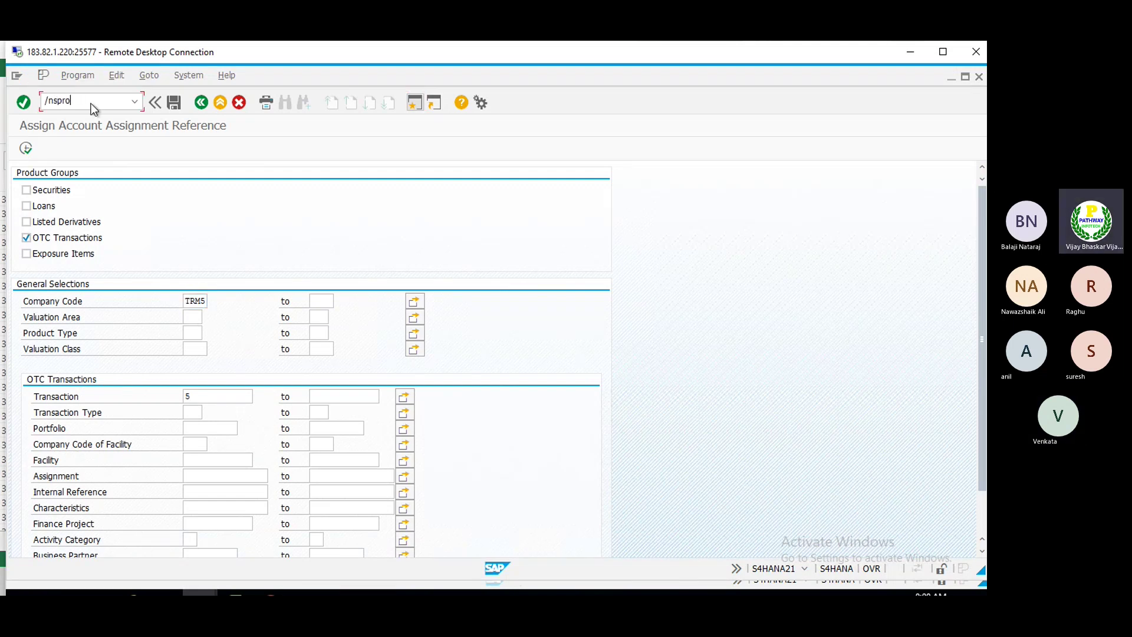
{"action": "key", "text": "Return"}
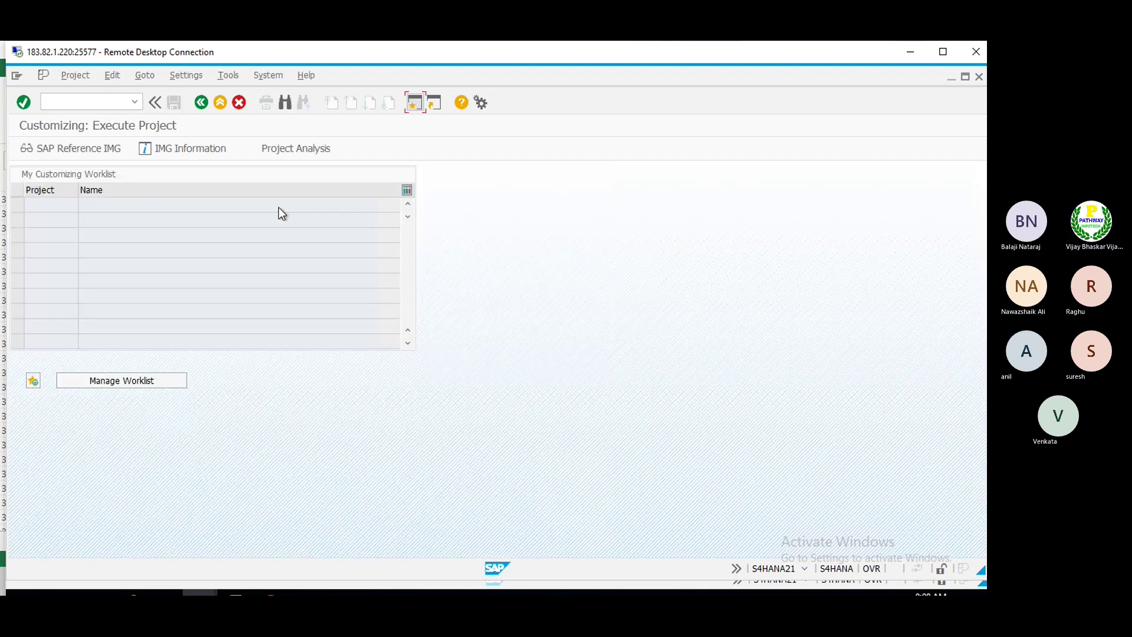
{"action": "left_click", "coordinate": [83, 146]}
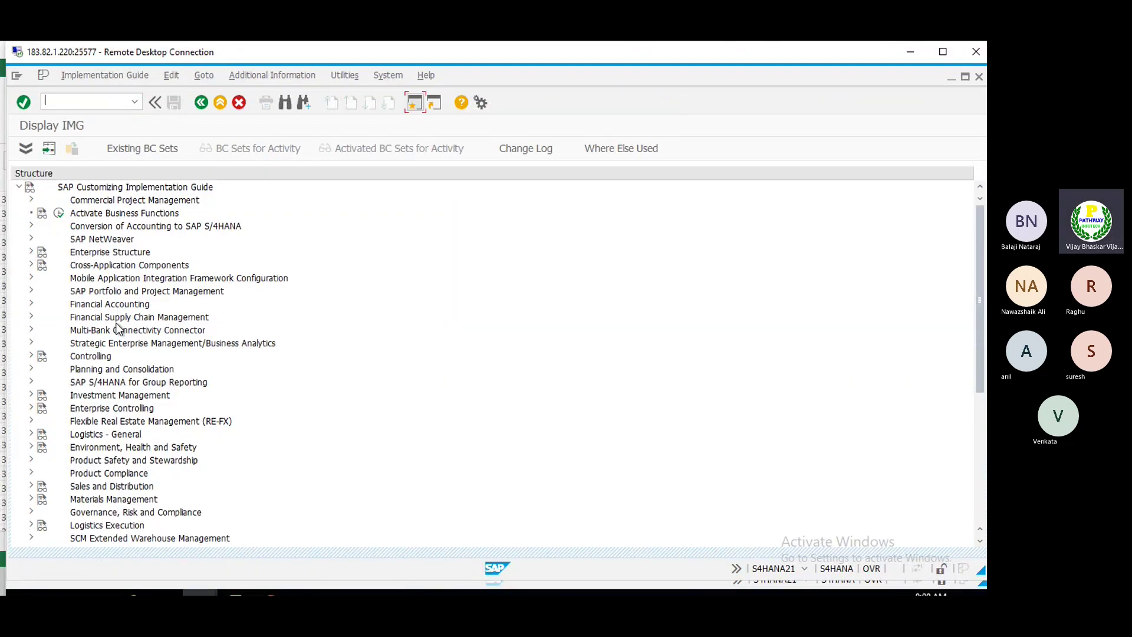
- Maximize the remote session and expand Financial Supply Chain Management down to Treasury and Risk Management in the IMG structure
{"action": "left_click", "coordinate": [143, 316]}
{"action": "left_click", "coordinate": [943, 52]}
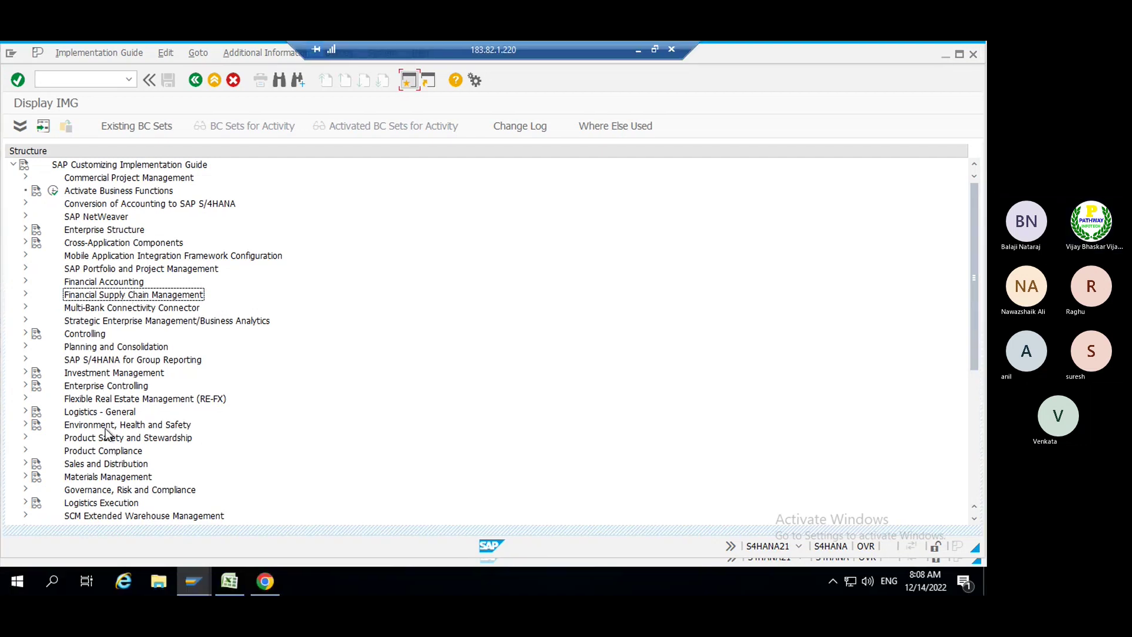
{"action": "double_click", "coordinate": [120, 294]}
{"action": "key", "text": "Down"}
{"action": "key", "text": "Down"}
{"action": "key", "text": "Down"}
{"action": "key", "text": "Down"}
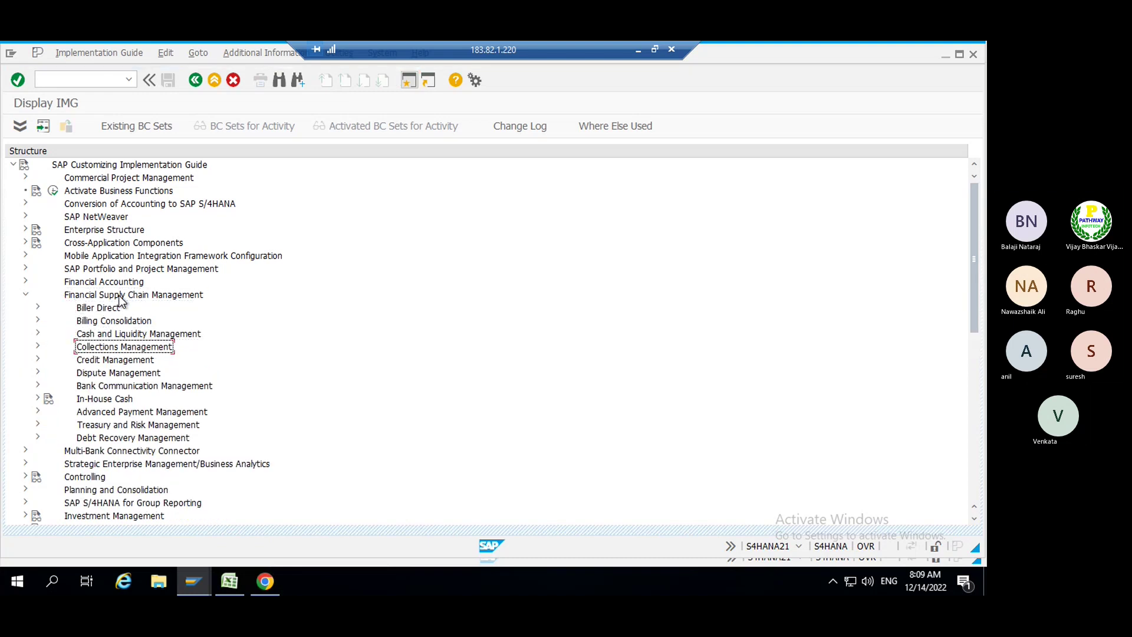
{"action": "key", "text": "Down"}
{"action": "key", "text": "Down"}
{"action": "key", "text": "Down"}
{"action": "key", "text": "Down"}
{"action": "key", "text": "Down"}
{"action": "key", "text": "Down"}
{"action": "key", "text": "Right"}
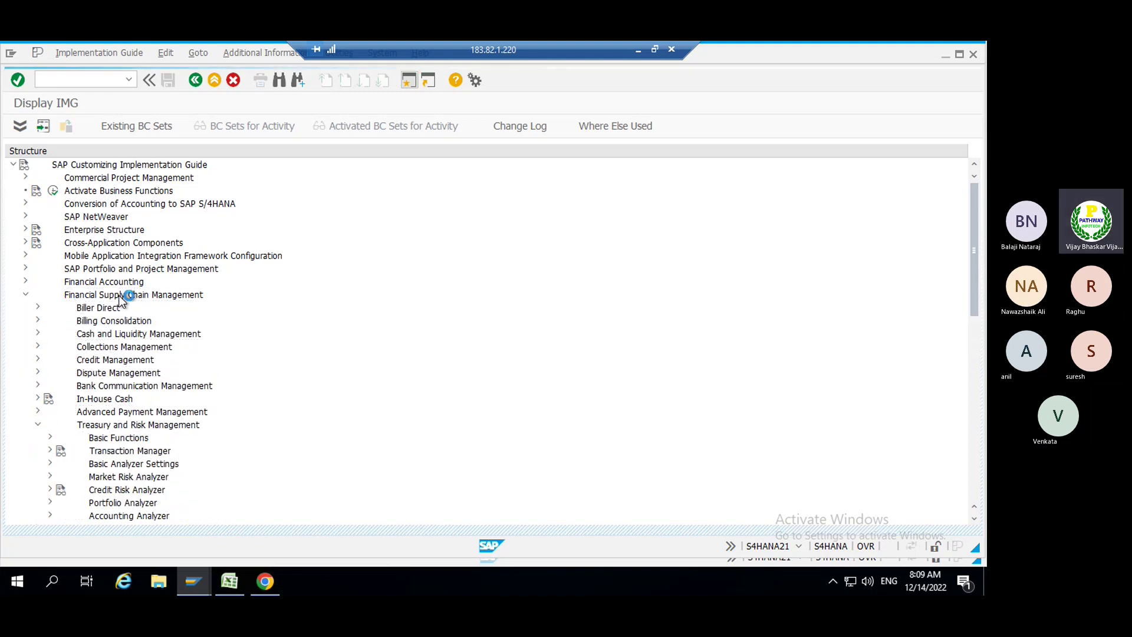
- Expand Transaction Manager, Money Market and Transaction Management beneath Treasury and Risk Management
{"action": "key", "text": "Down"}
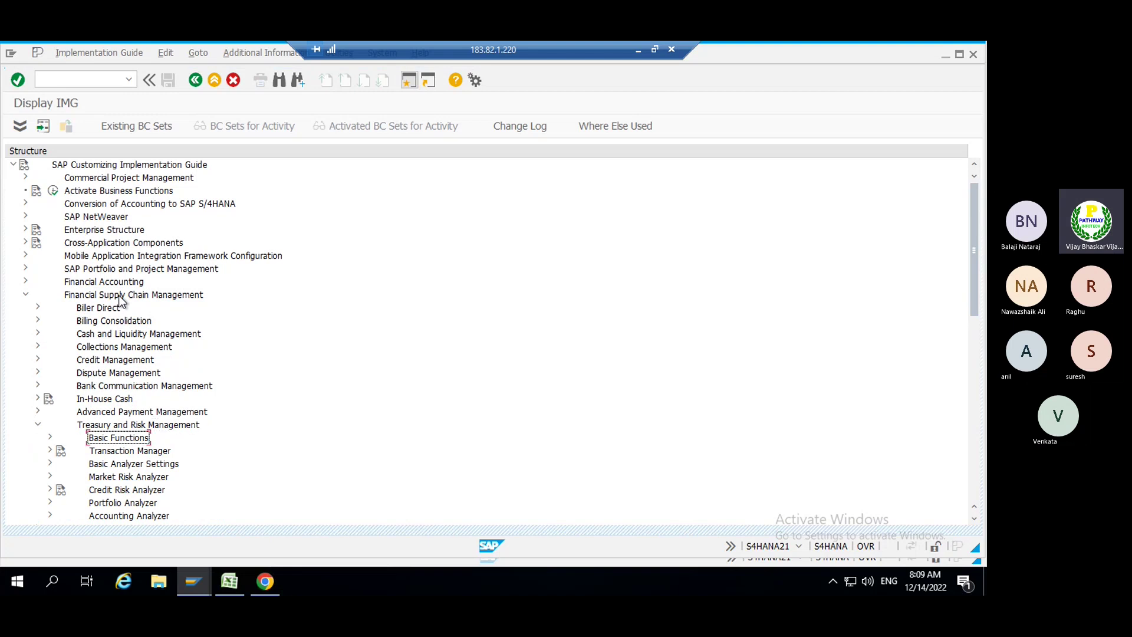
{"action": "key", "text": "Down"}
{"action": "key", "text": "Right"}
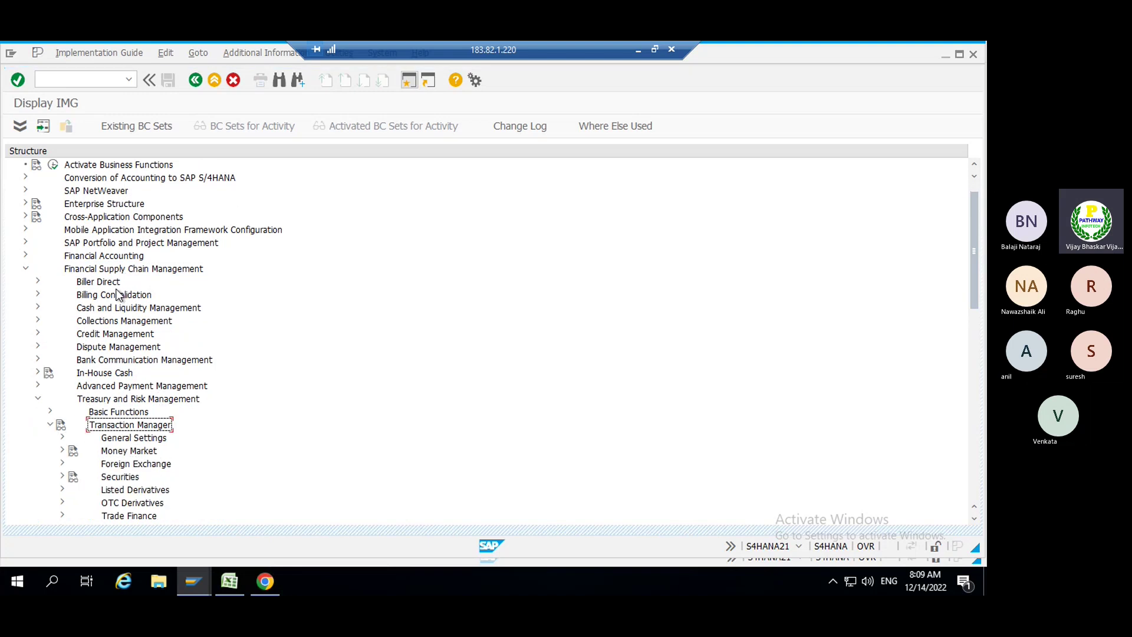
{"action": "scroll", "coordinate": [121, 274], "scroll_direction": "down", "scroll_amount": 1}
{"action": "scroll", "coordinate": [121, 274], "scroll_direction": "down", "scroll_amount": 4}
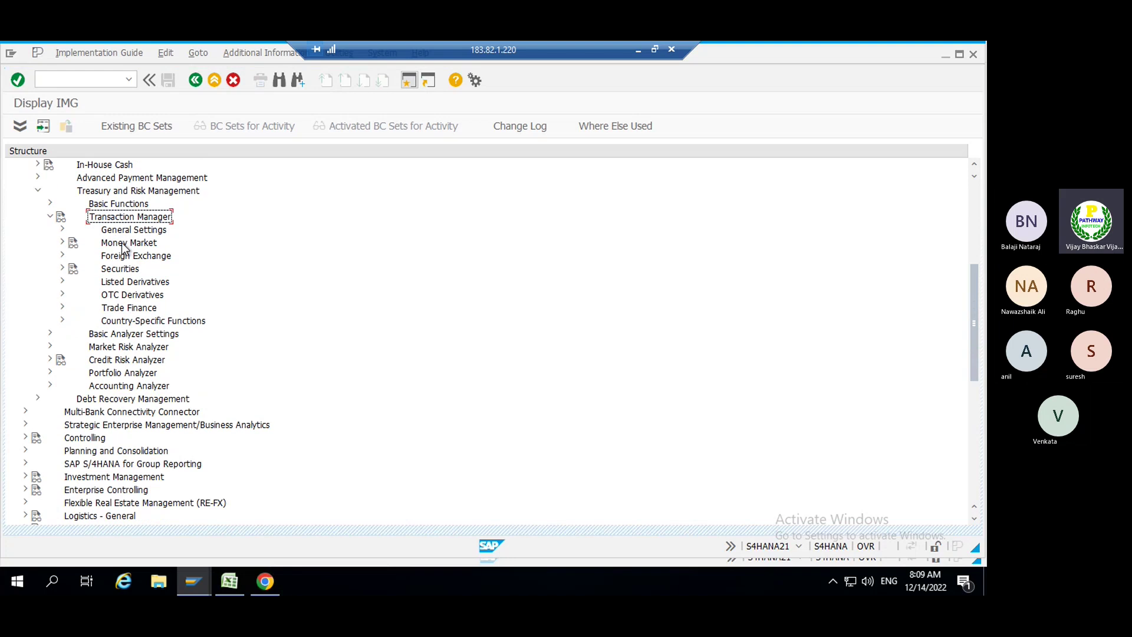
{"action": "left_click", "coordinate": [125, 234]}
{"action": "key", "text": "Down"}
{"action": "key", "text": "Right"}
{"action": "key", "text": "Down"}
{"action": "key", "text": "Right"}
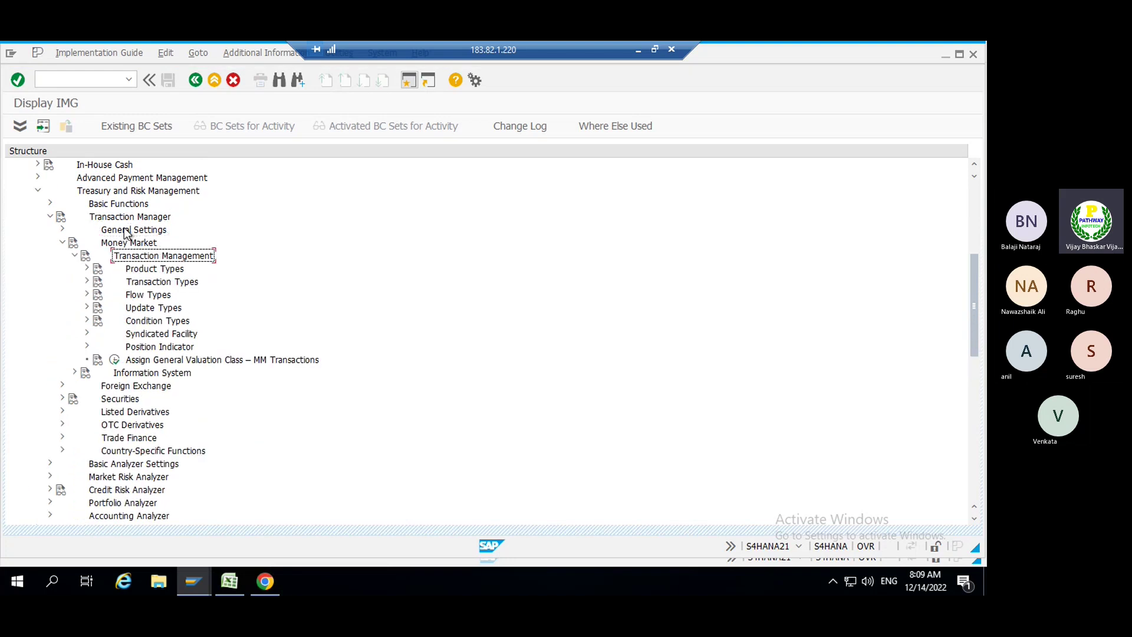
- Execute the Define Product Types activity under Product Types and start a new product type entry
{"action": "key", "text": "Down"}
{"action": "key", "text": "Right"}
{"action": "key", "text": "Down"}
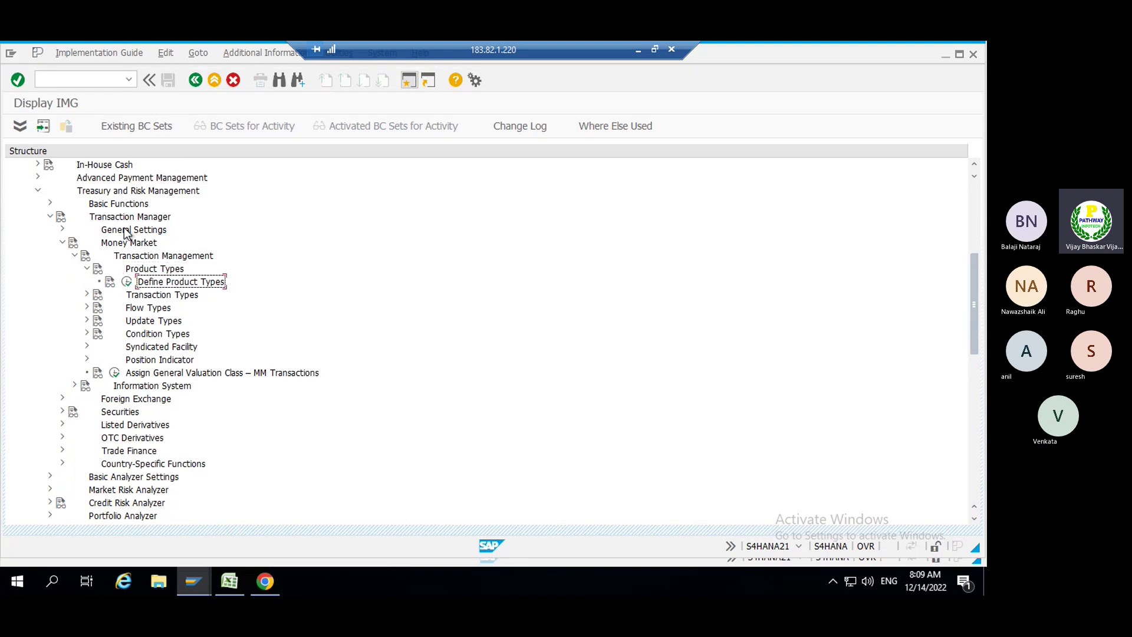
{"action": "left_click", "coordinate": [127, 281]}
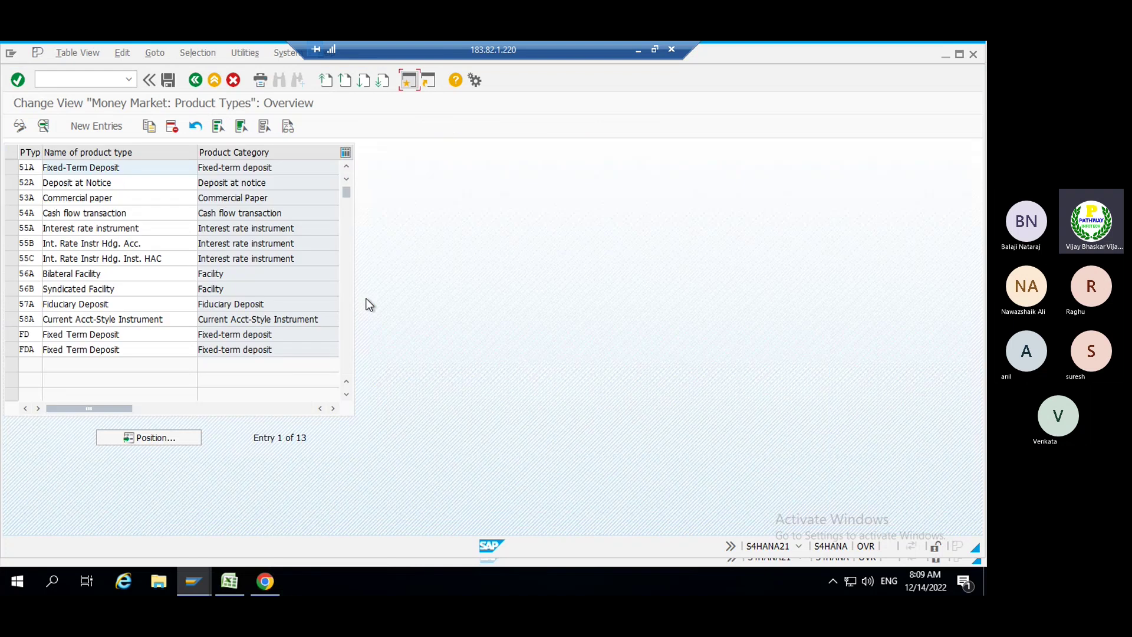
{"action": "left_click", "coordinate": [108, 126]}
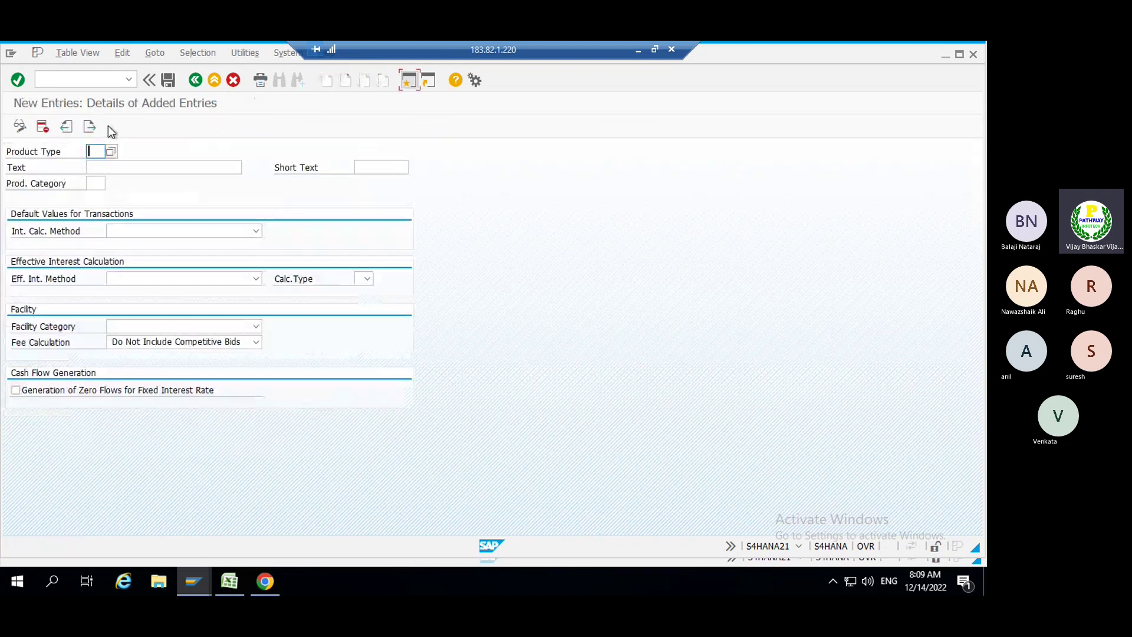
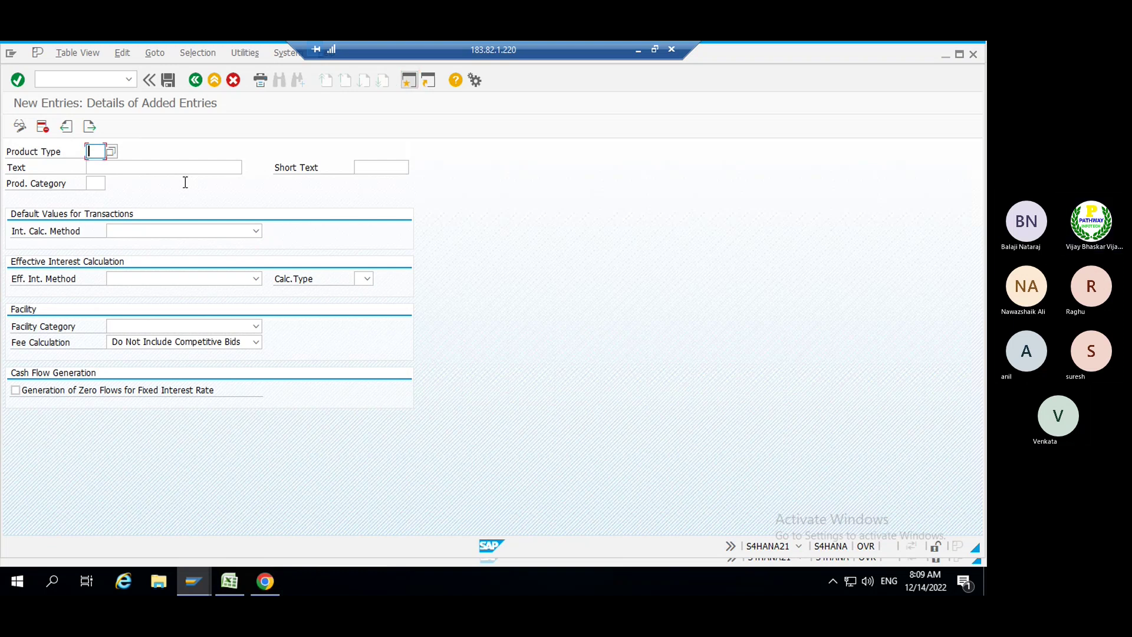
- Enter product type DPN with the text "Deposit at Notice" and the short text "Depost Not"
{"action": "type", "text": "DPN"}
{"action": "key", "text": "Tab"}
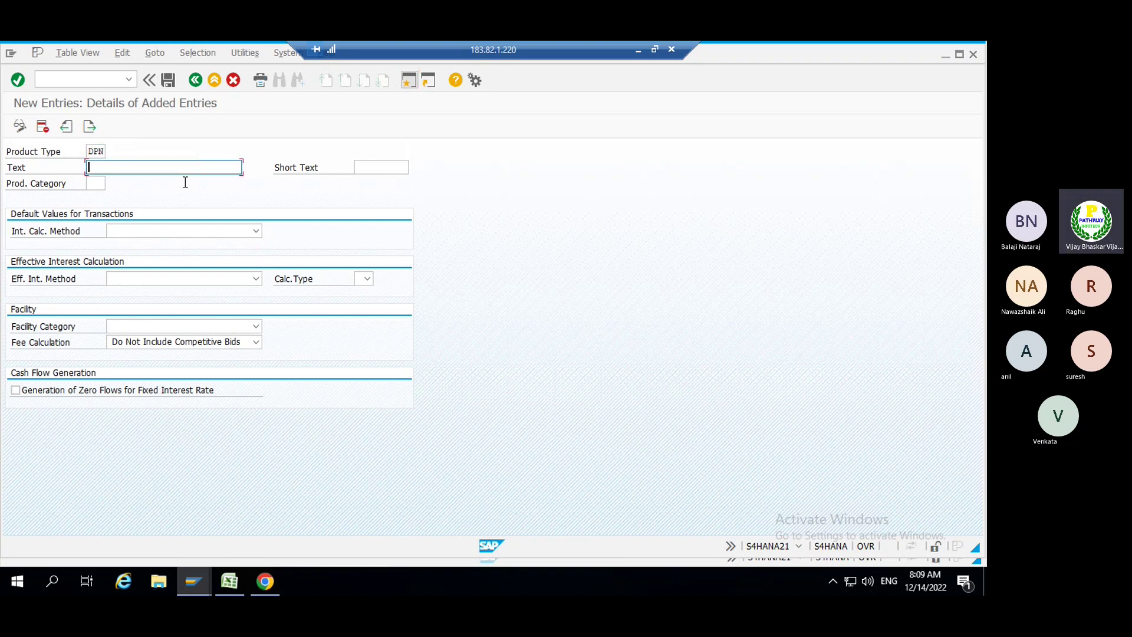
{"action": "type", "text": "Deposit "}
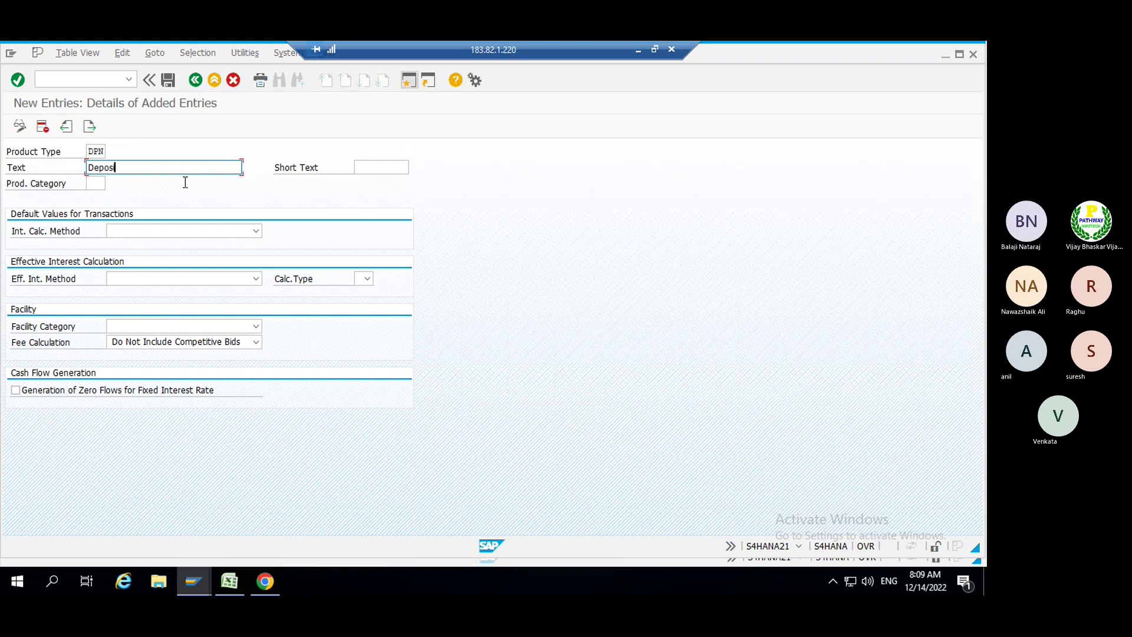
{"action": "type", "text": "at Notice"}
{"action": "key", "text": "Tab"}
{"action": "type", "text": "Depo"}
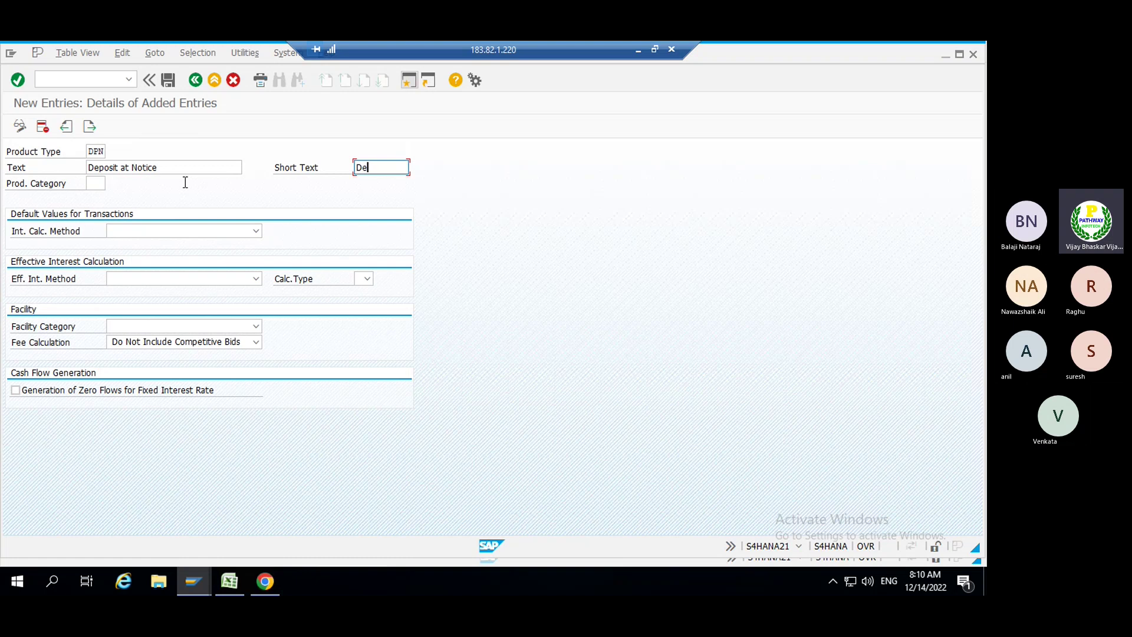
{"action": "type", "text": "st at"}
{"action": "key", "text": "BackSpace"}
{"action": "key", "text": "BackSpace"}
{"action": "key", "text": "BackSpace"}
{"action": "type", "text": "Not"}
- Assign product category 520, Deposit at notice, to product type DPN
{"action": "left_click", "coordinate": [99, 183]}
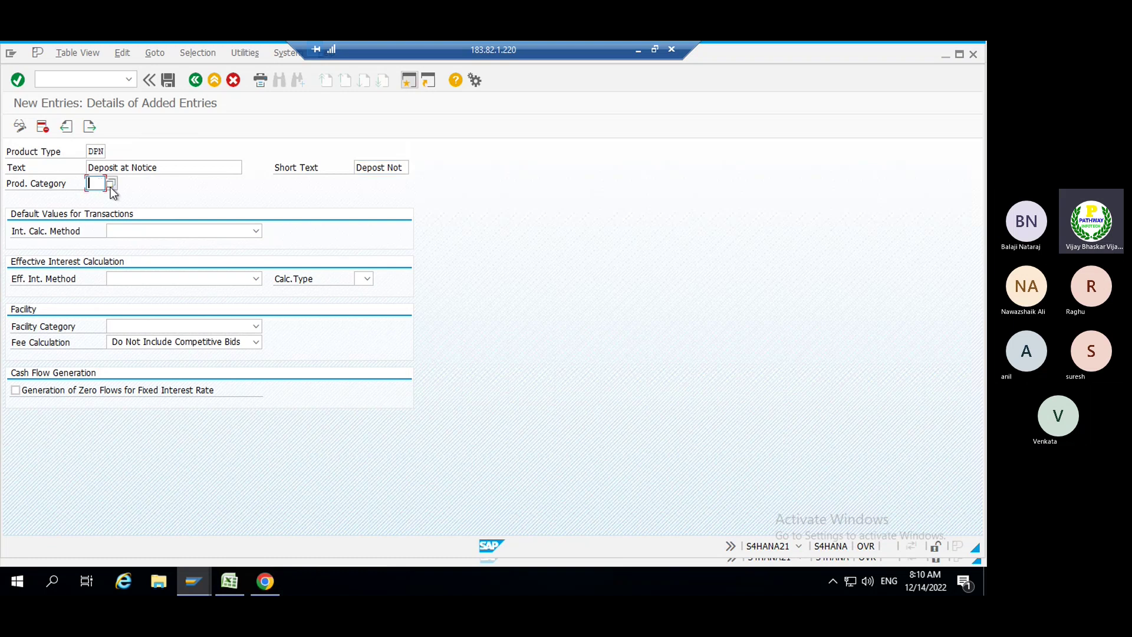
{"action": "left_click", "coordinate": [110, 186]}
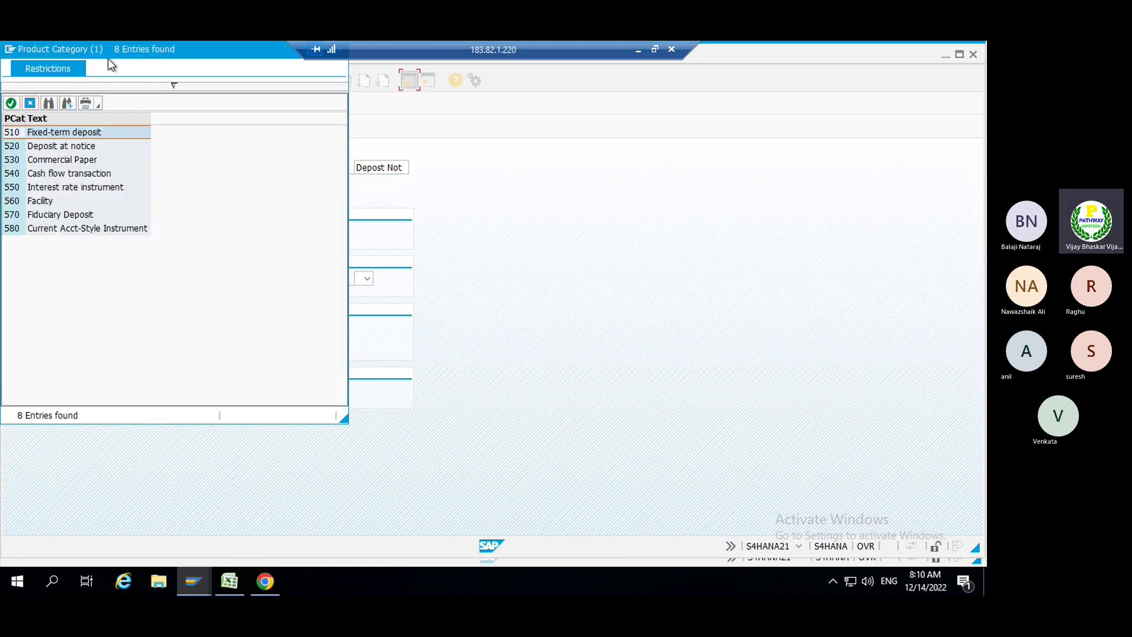
{"action": "left_click_drag", "start_coordinate": [111, 54], "coordinate": [569, 153]}
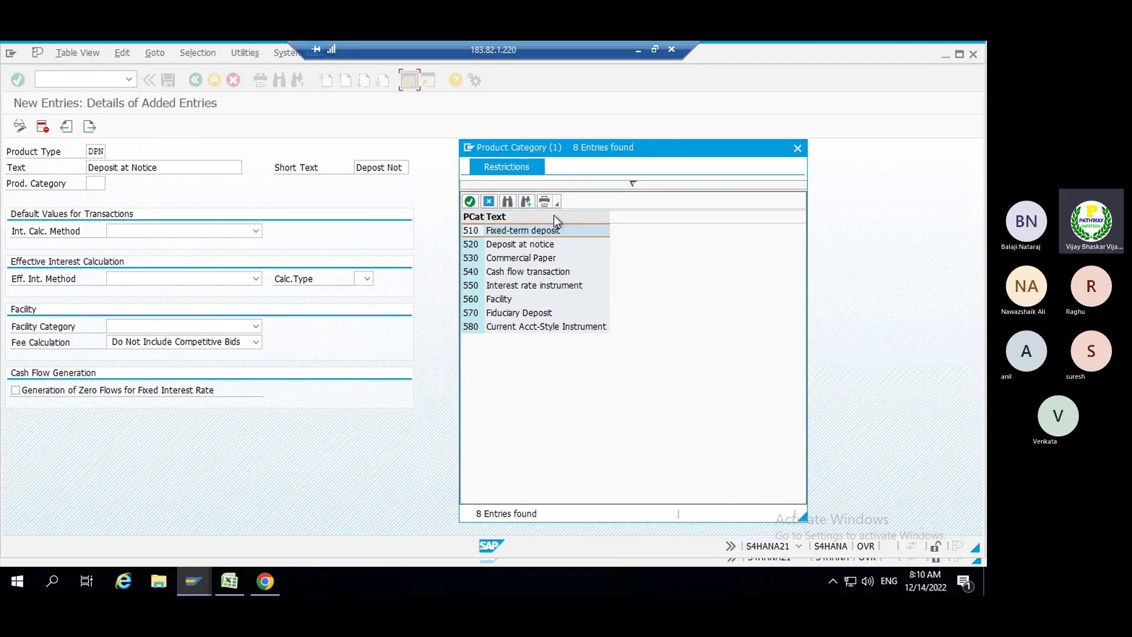
{"action": "left_click", "coordinate": [494, 244]}
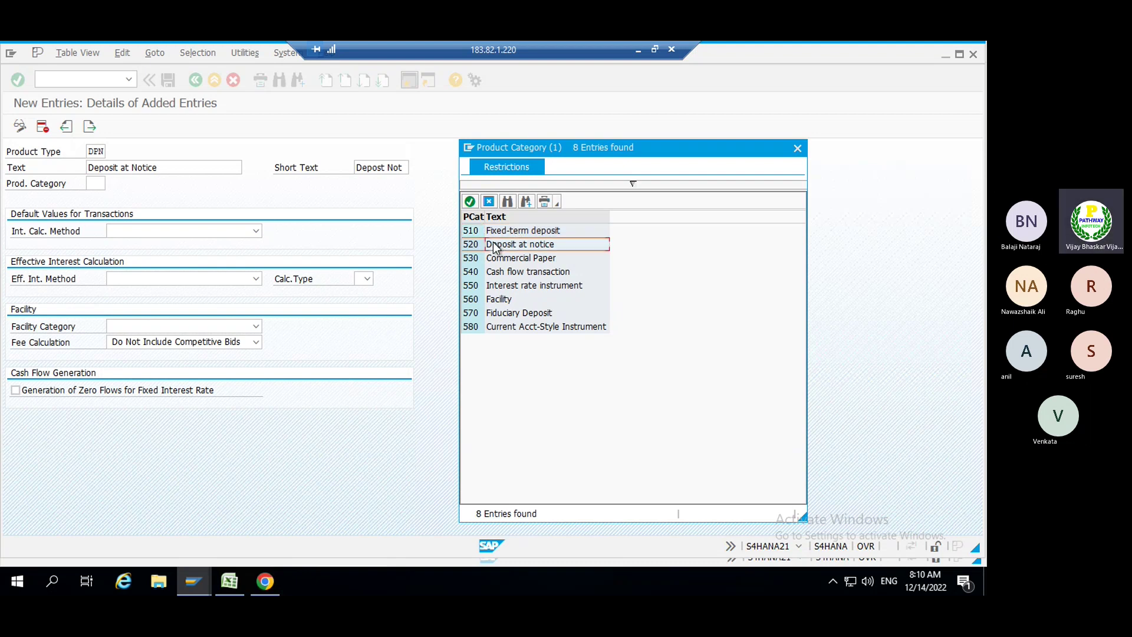
{"action": "double_click", "coordinate": [478, 245]}
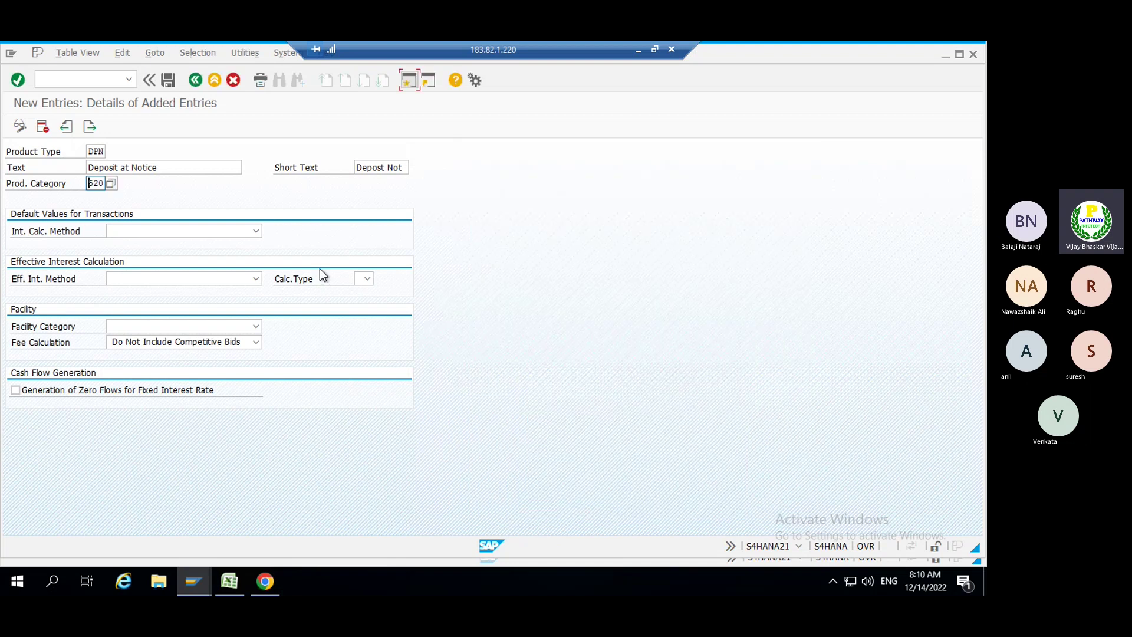
- Try act/365 as the default interest calculation method, clear the field again and recheck the available methods
{"action": "left_click", "coordinate": [149, 232]}
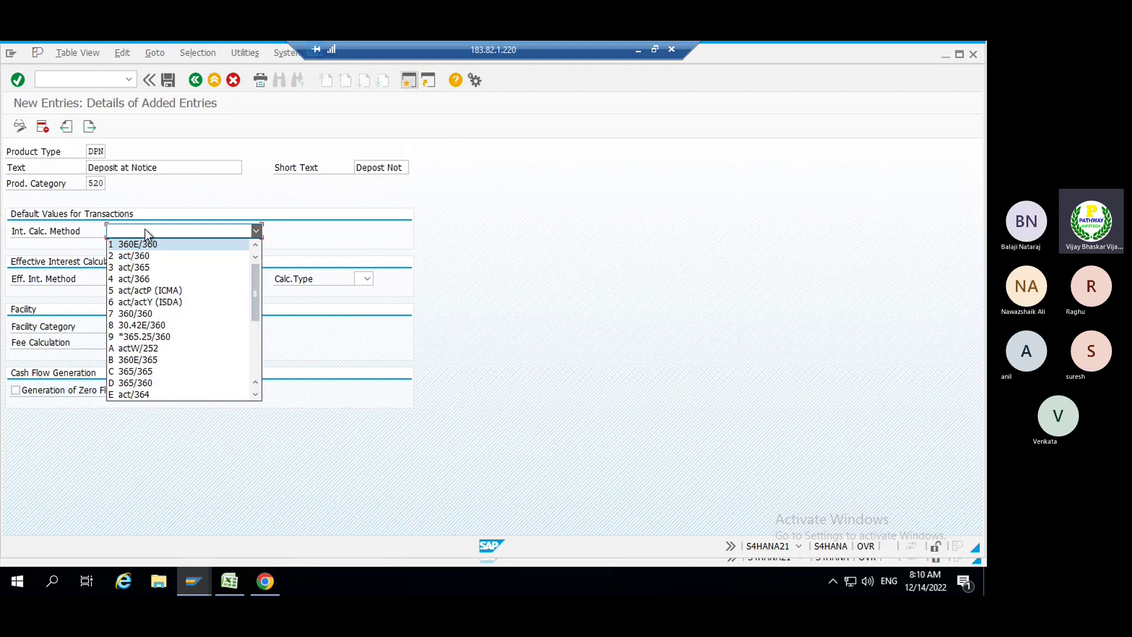
{"action": "left_click", "coordinate": [148, 268]}
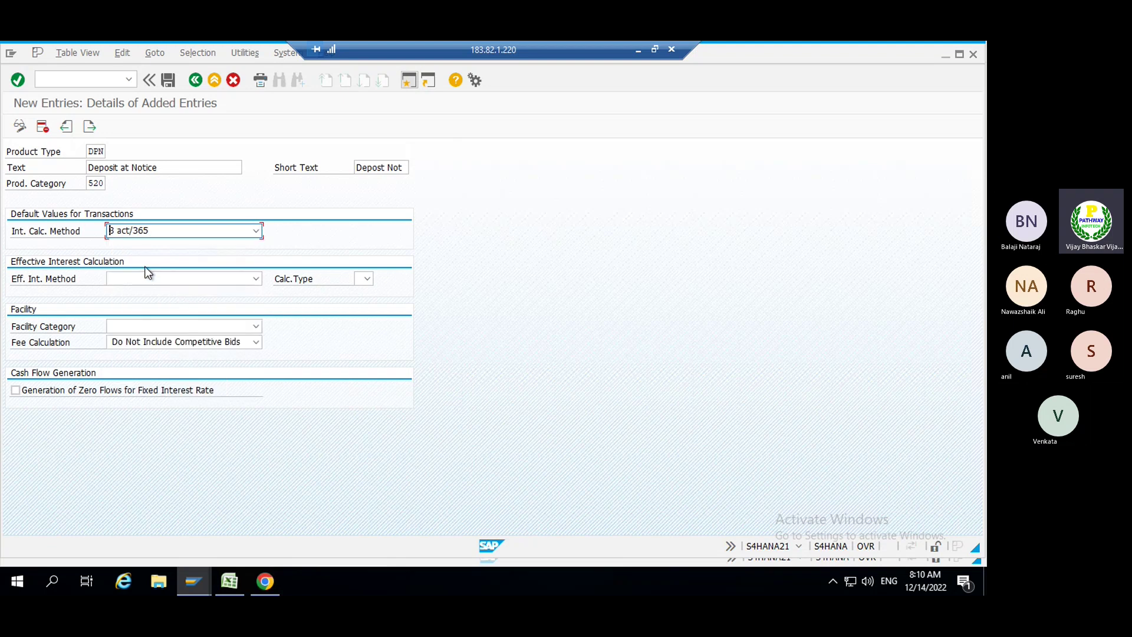
{"action": "left_click", "coordinate": [170, 233]}
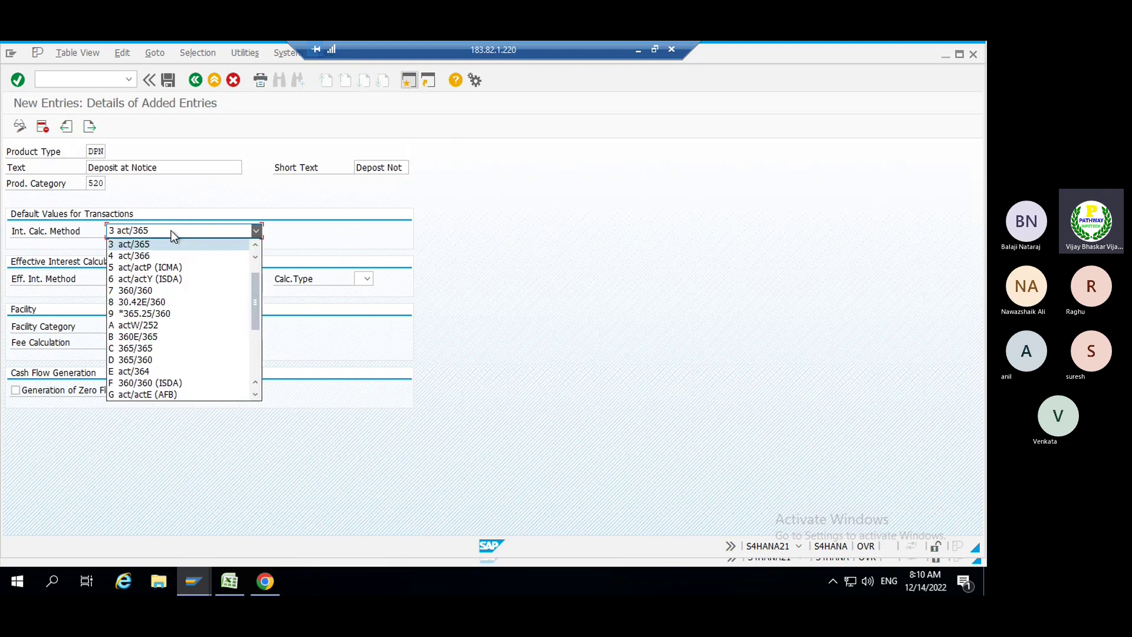
{"action": "scroll", "coordinate": [217, 306], "scroll_direction": "down", "scroll_amount": 4}
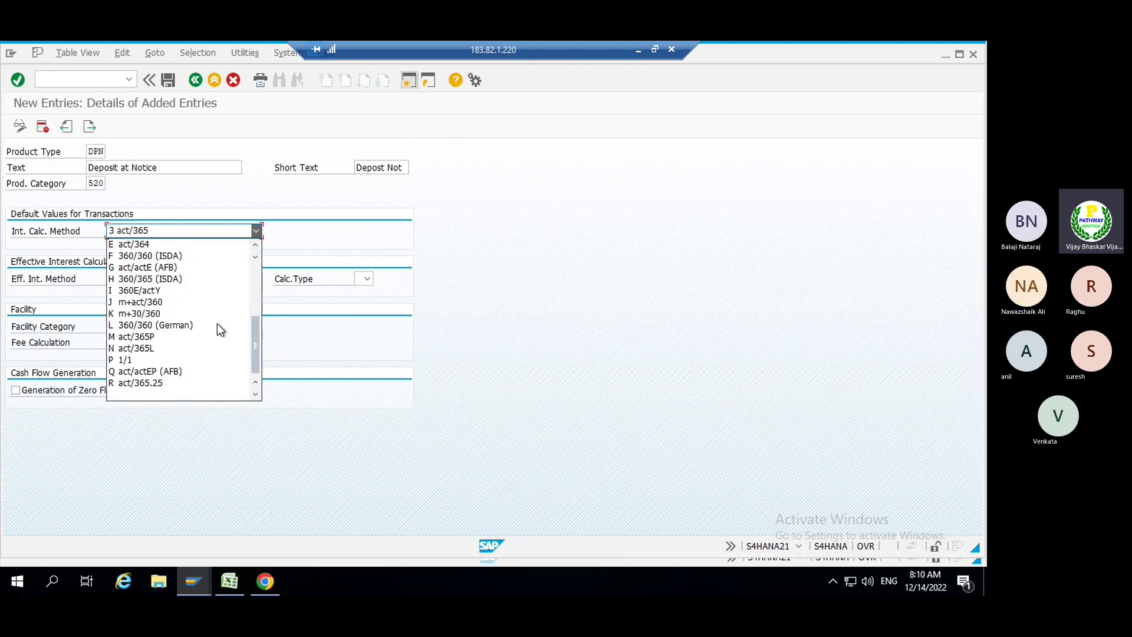
{"action": "left_click", "coordinate": [154, 395]}
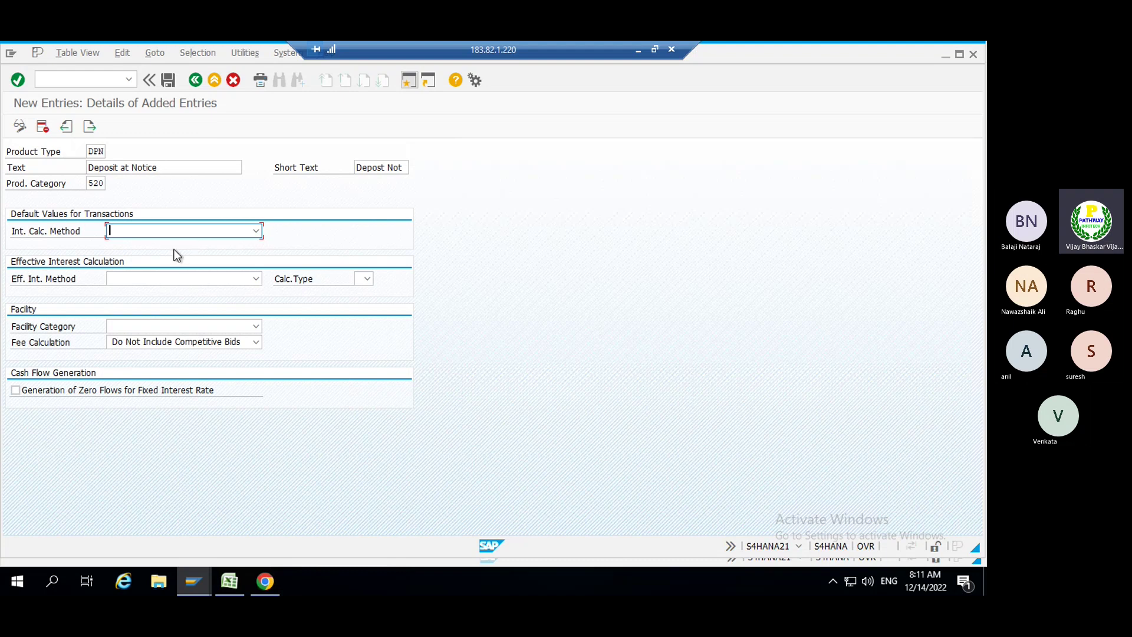
{"action": "left_click", "coordinate": [143, 229]}
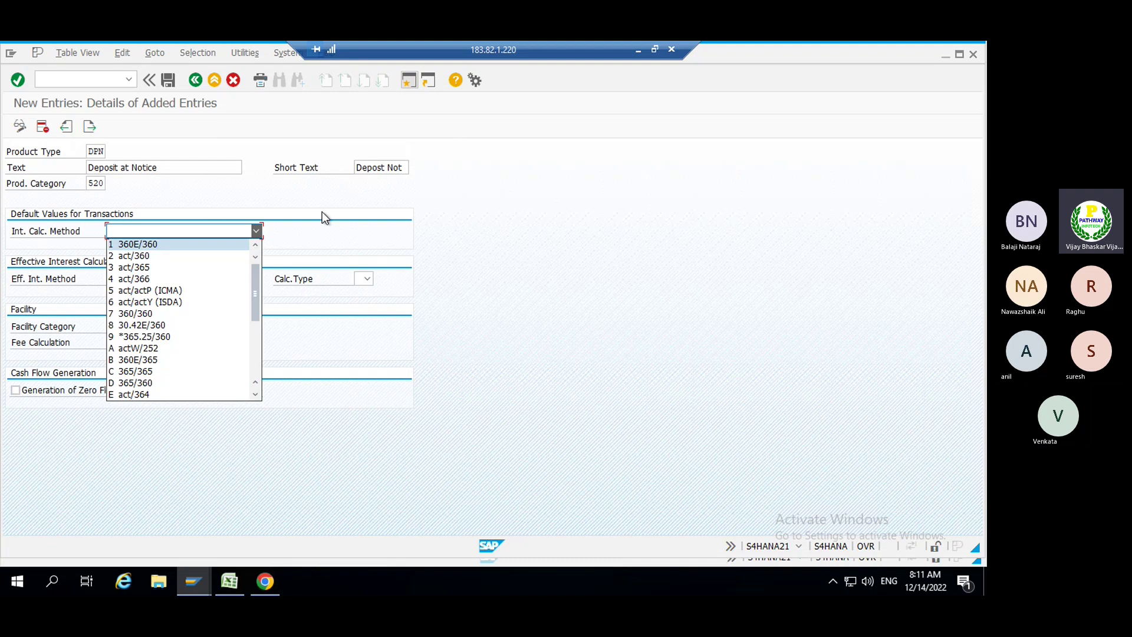
{"action": "left_click", "coordinate": [323, 229]}
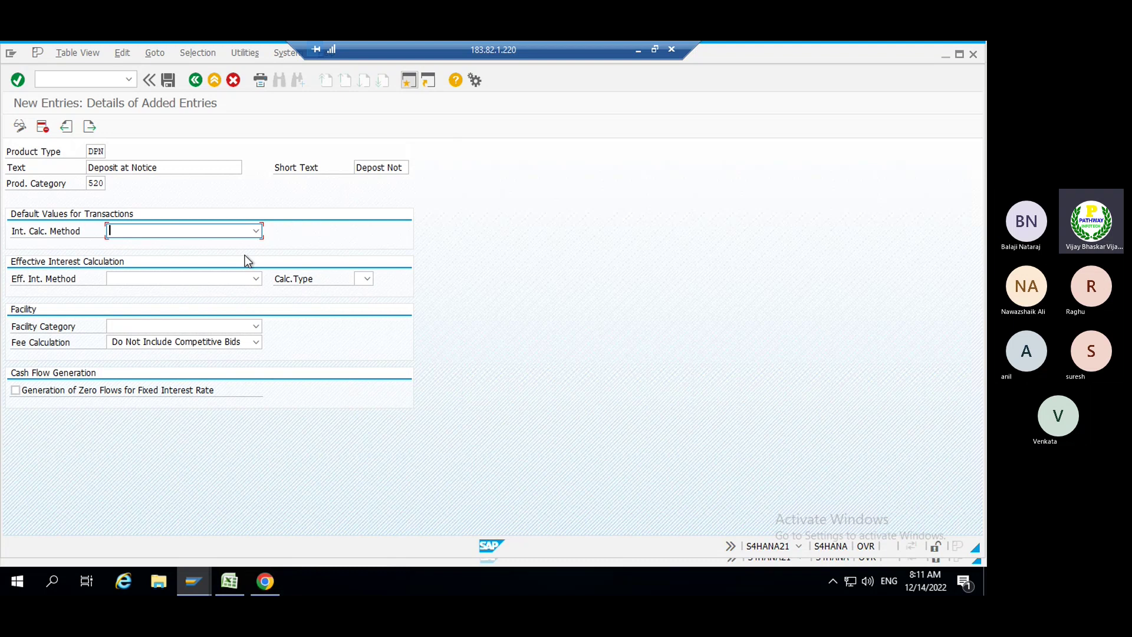
- Set the effective interest calculation type to 1, Calculation based on last rollover period, and check the effective interest method and facility category options
{"action": "left_click", "coordinate": [185, 278]}
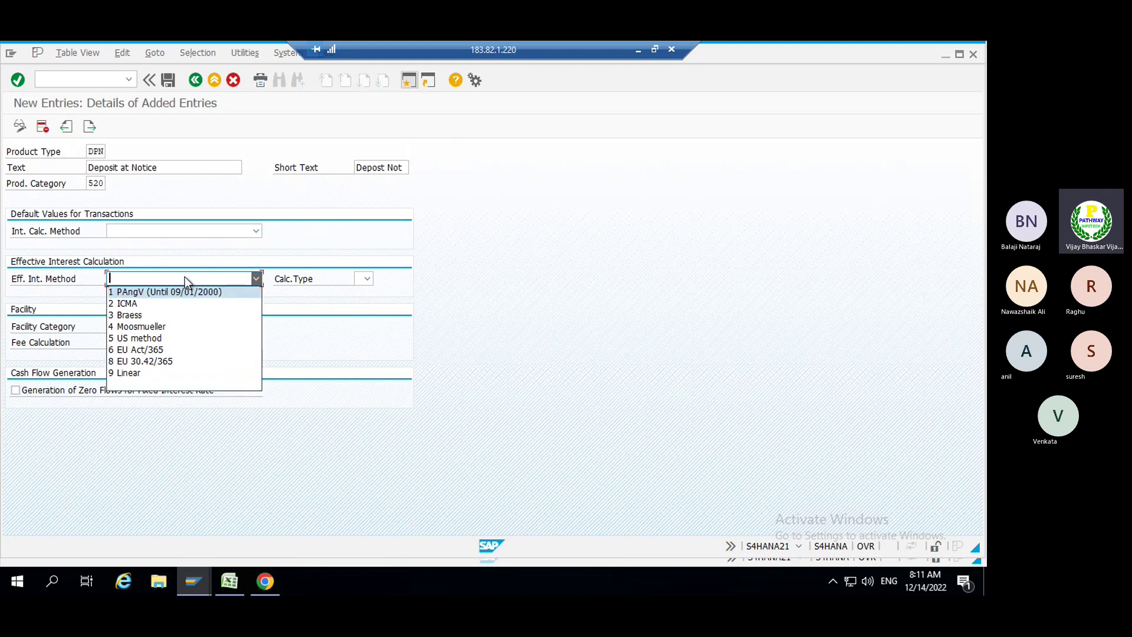
{"action": "left_click", "coordinate": [550, 224]}
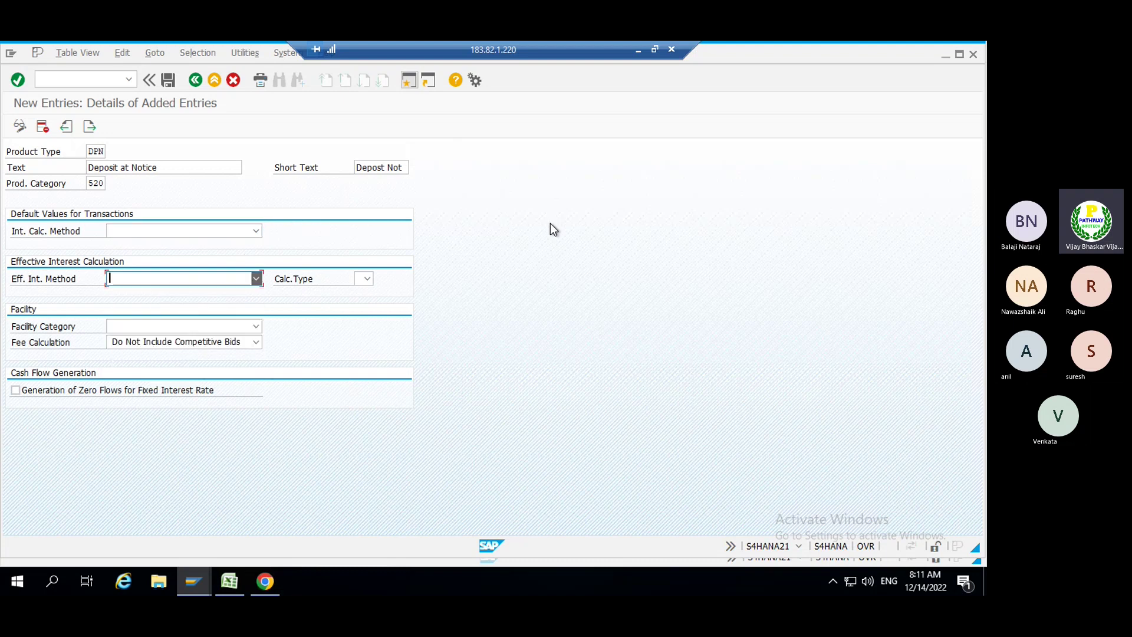
{"action": "left_click", "coordinate": [368, 278]}
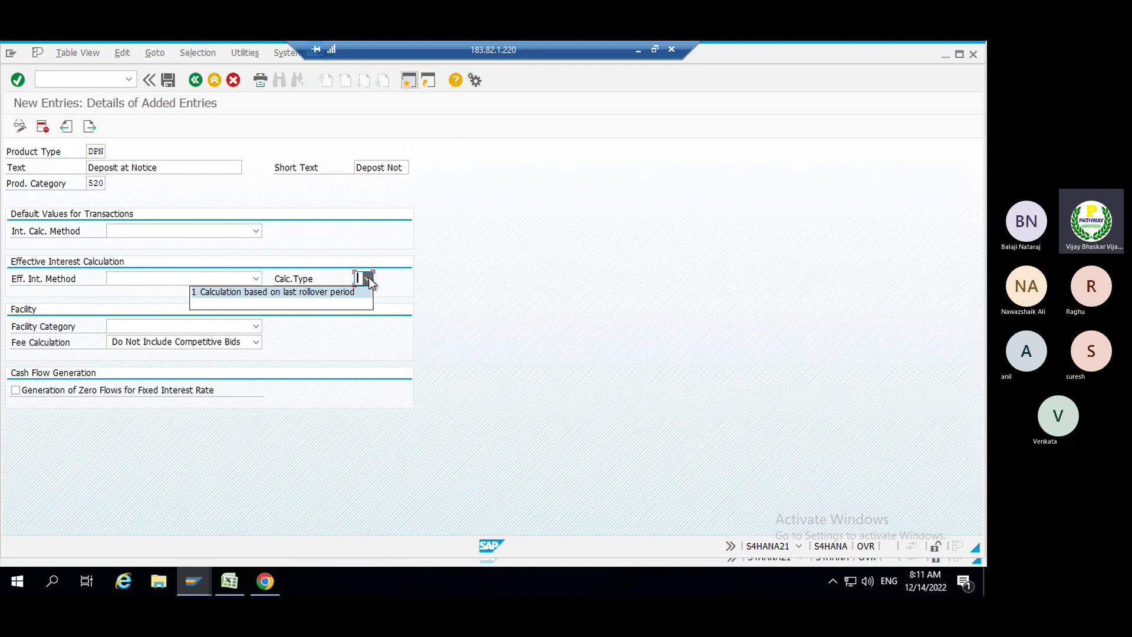
{"action": "left_click", "coordinate": [334, 293]}
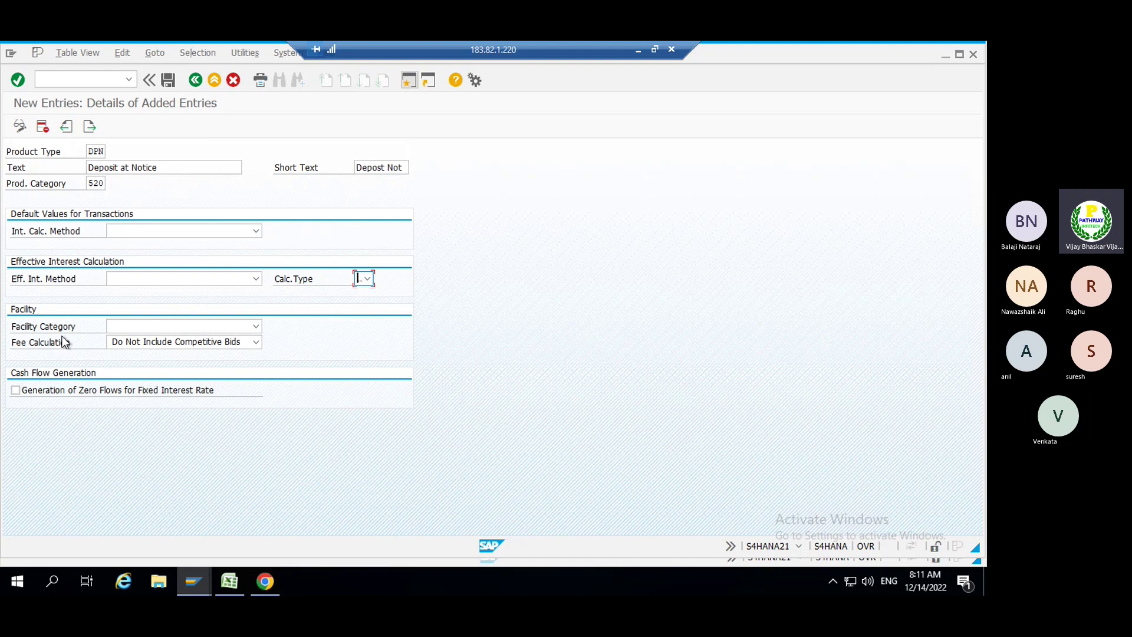
{"action": "left_click", "coordinate": [132, 324]}
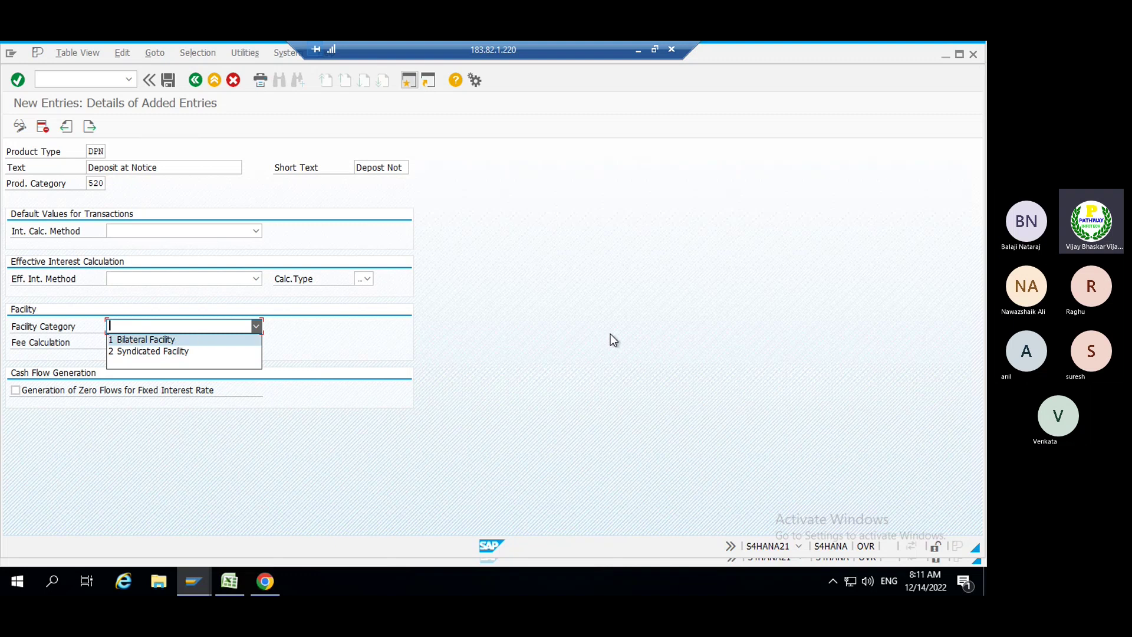
{"action": "left_click", "coordinate": [586, 342]}
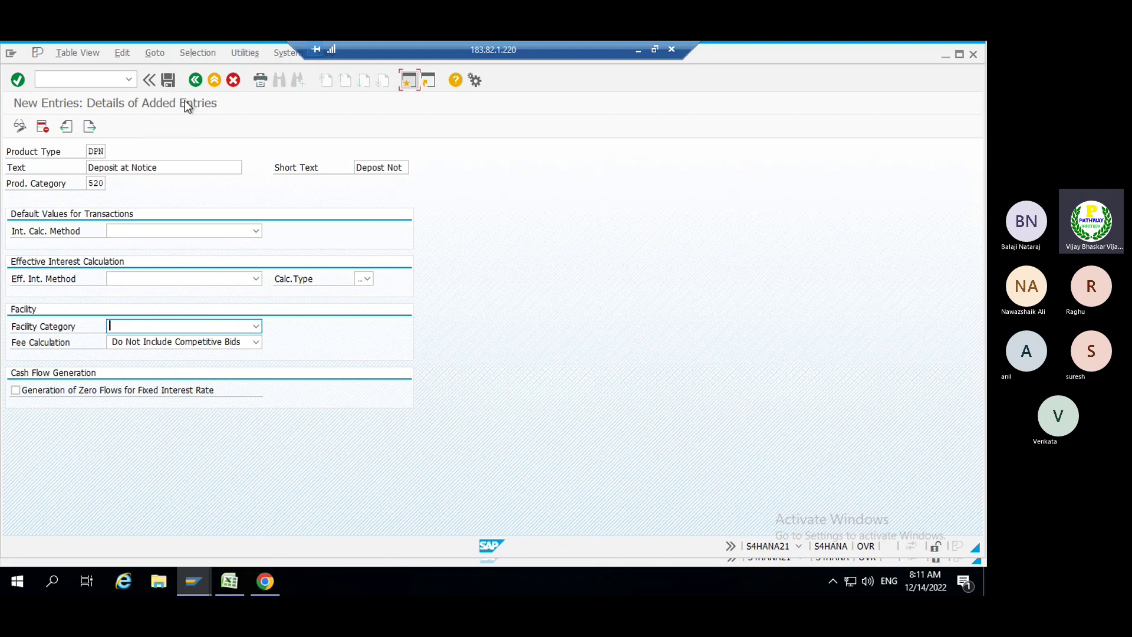
- Save product type DPN to the TRM Group customizing request and return to the IMG structure
{"action": "key", "text": "Return"}
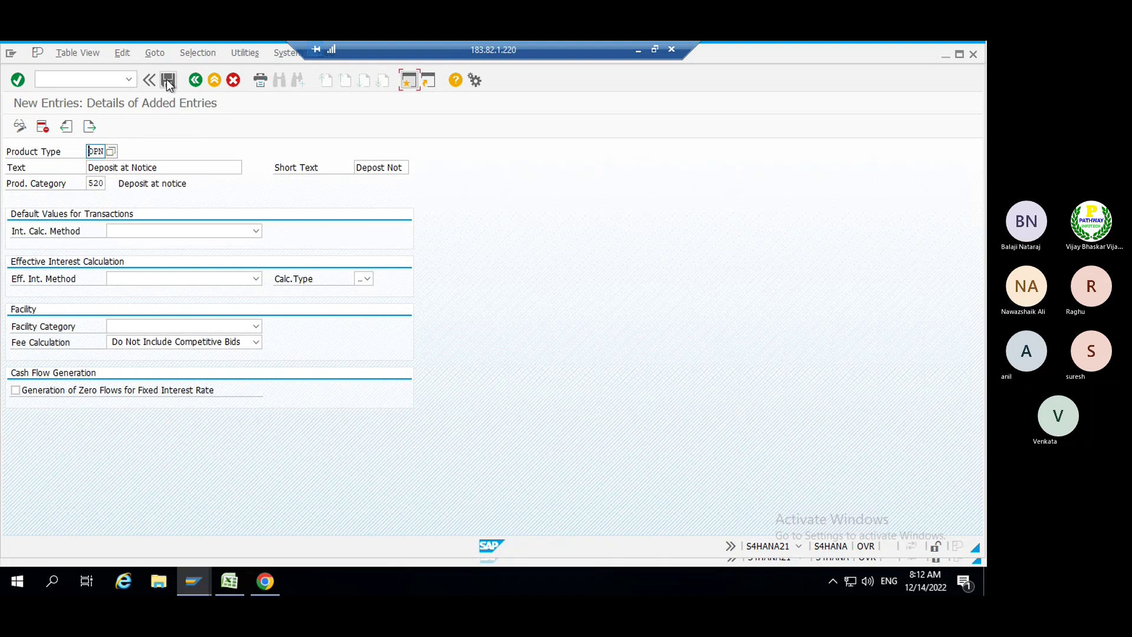
{"action": "left_click", "coordinate": [167, 81]}
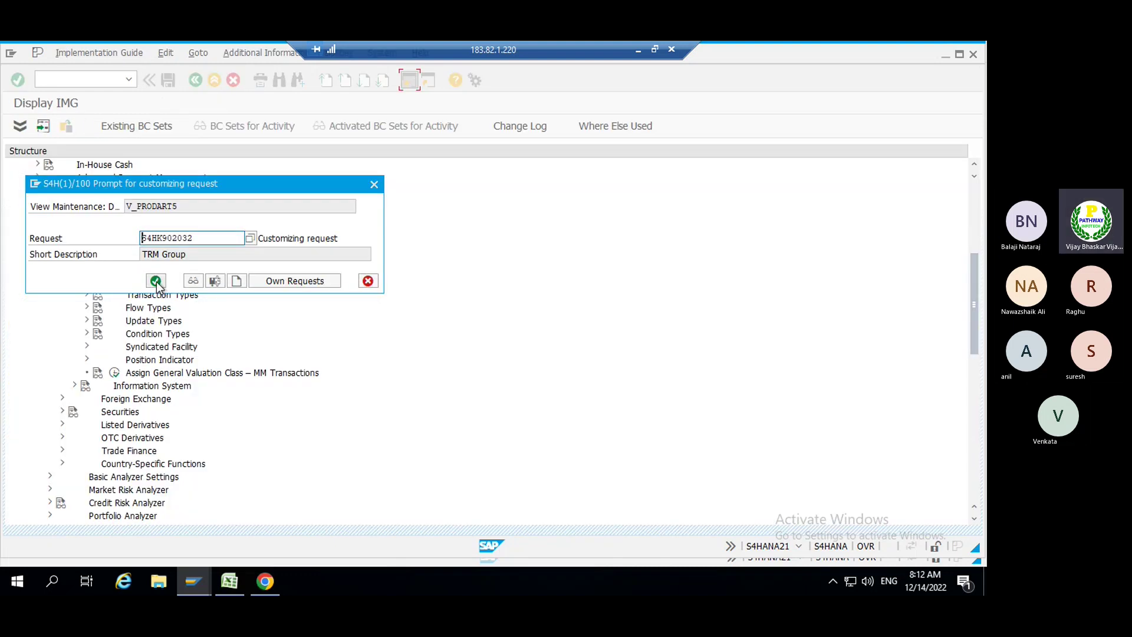
{"action": "left_click", "coordinate": [157, 281]}
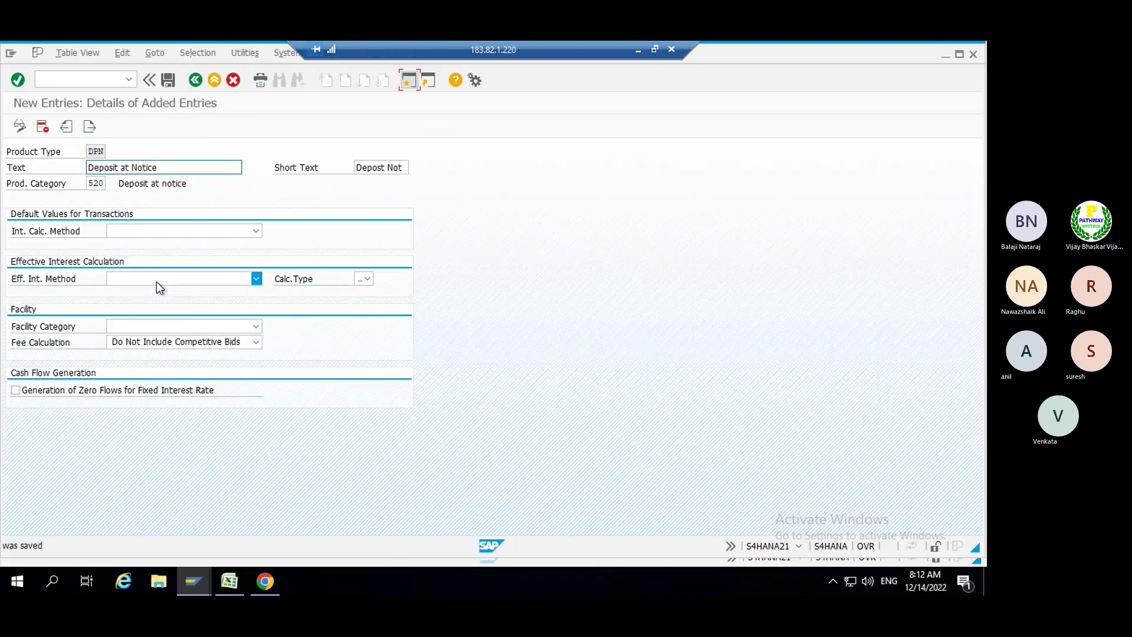
{"action": "left_click", "coordinate": [196, 81]}
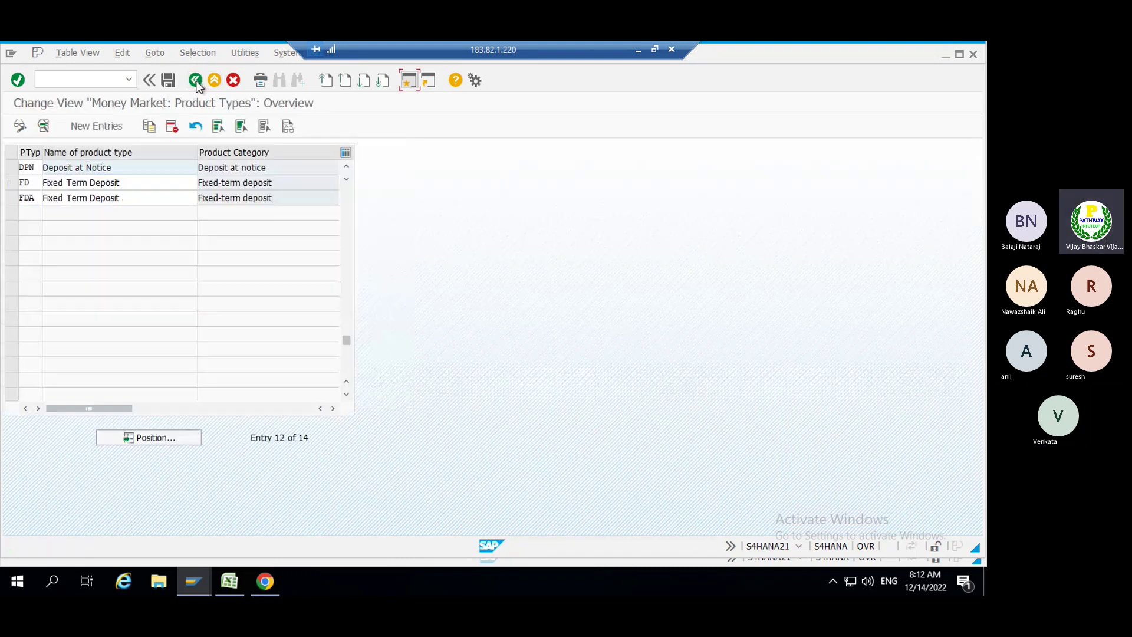
{"action": "left_click", "coordinate": [36, 167]}
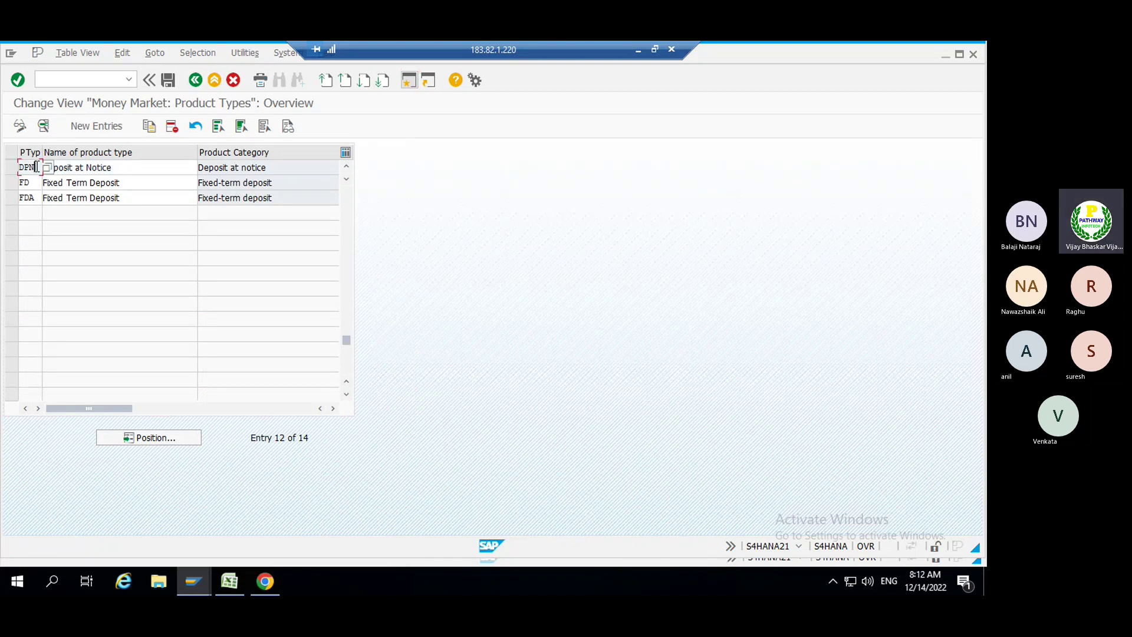
{"action": "left_click", "coordinate": [196, 81]}
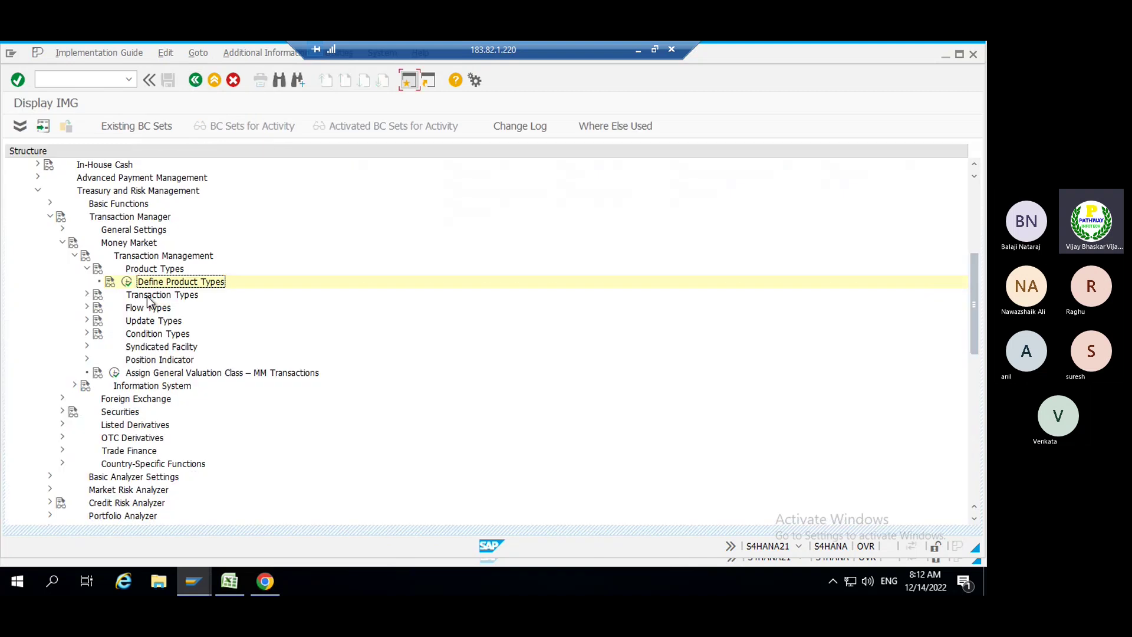
- Execute Define Number Ranges under Transaction Types and open the intervals of company code trm5 for editing
{"action": "left_click", "coordinate": [148, 299]}
{"action": "double_click", "coordinate": [148, 300]}
{"action": "left_click", "coordinate": [136, 308]}
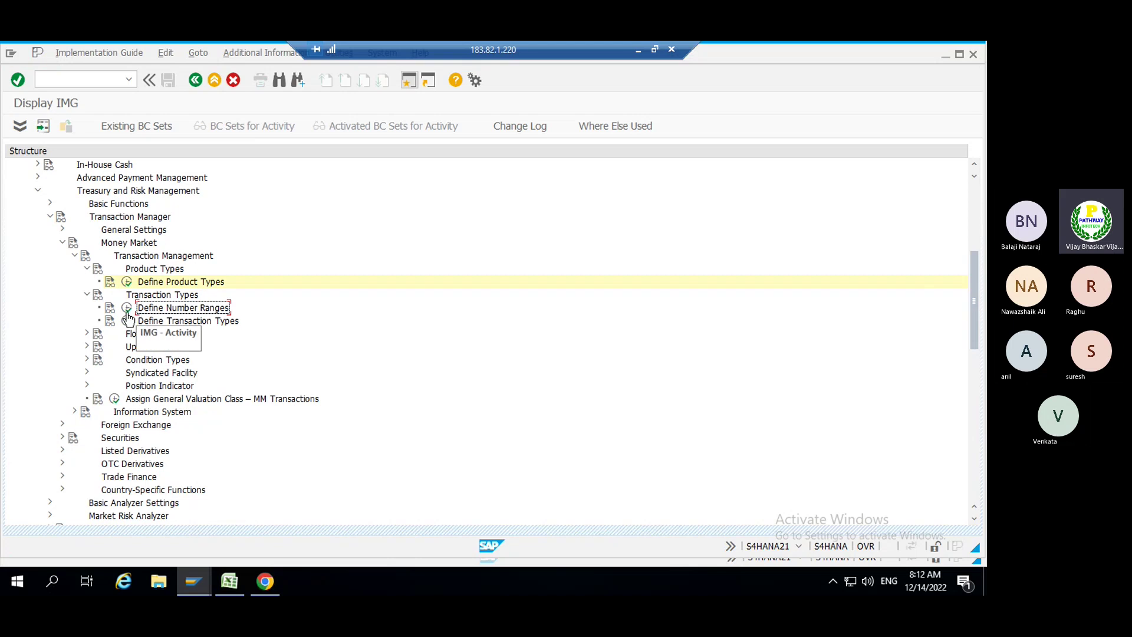
{"action": "left_click", "coordinate": [128, 308]}
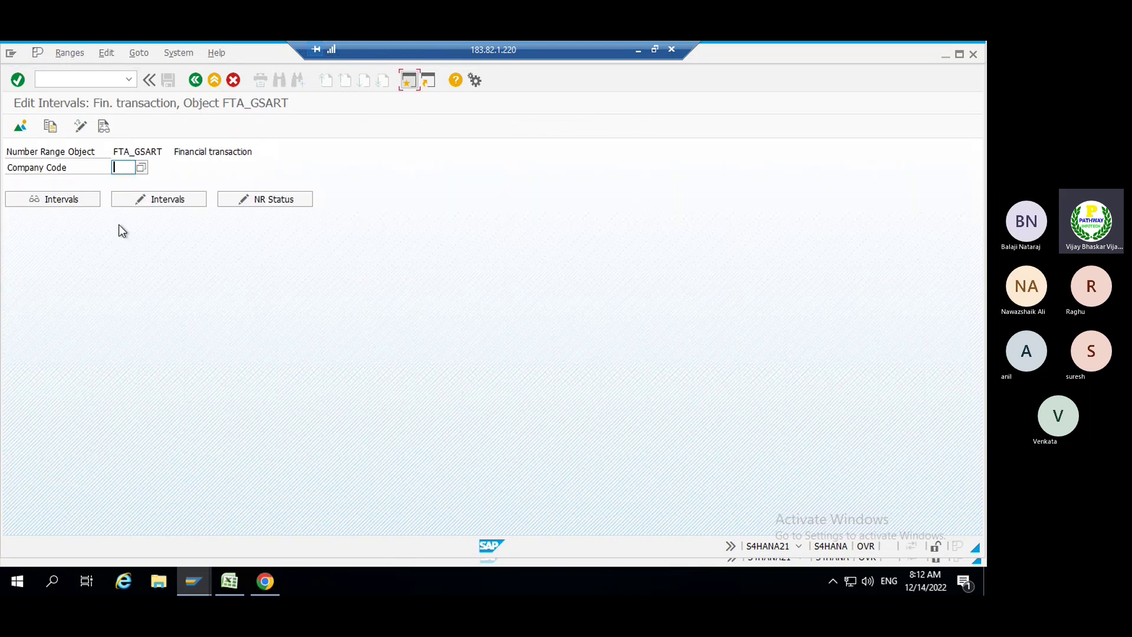
{"action": "key", "text": "Down"}
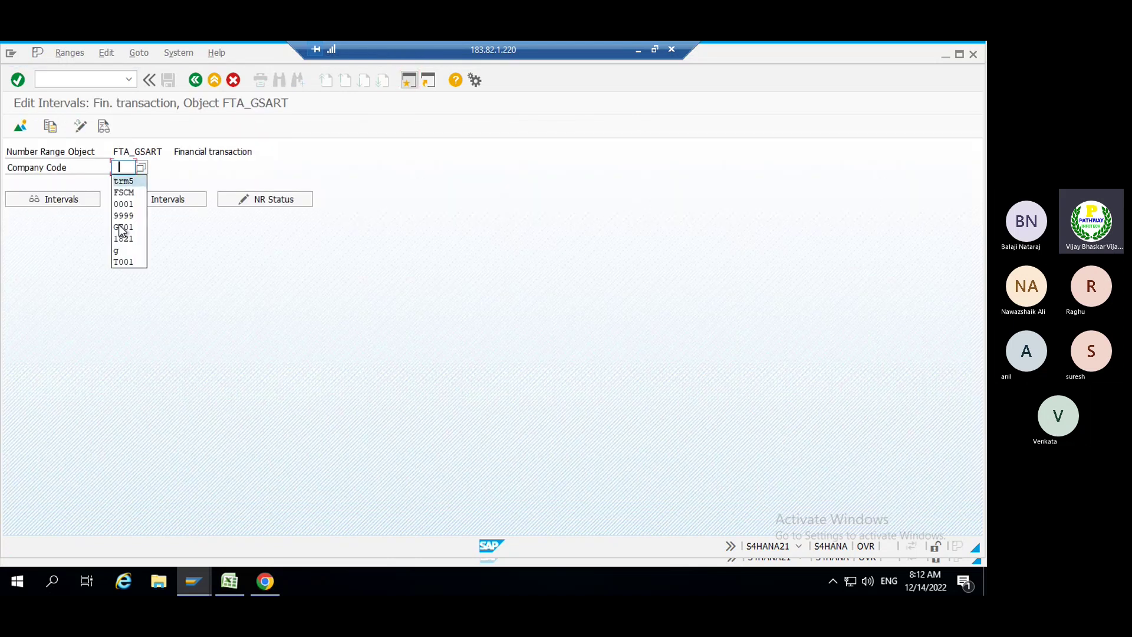
{"action": "key", "text": "Return"}
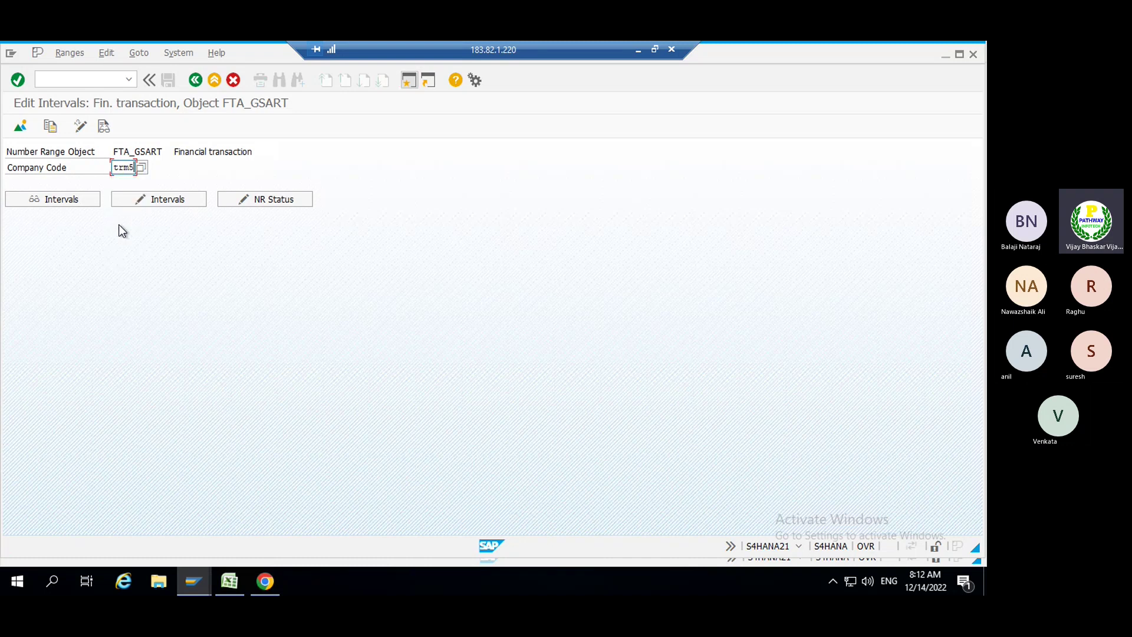
{"action": "left_click", "coordinate": [155, 201]}
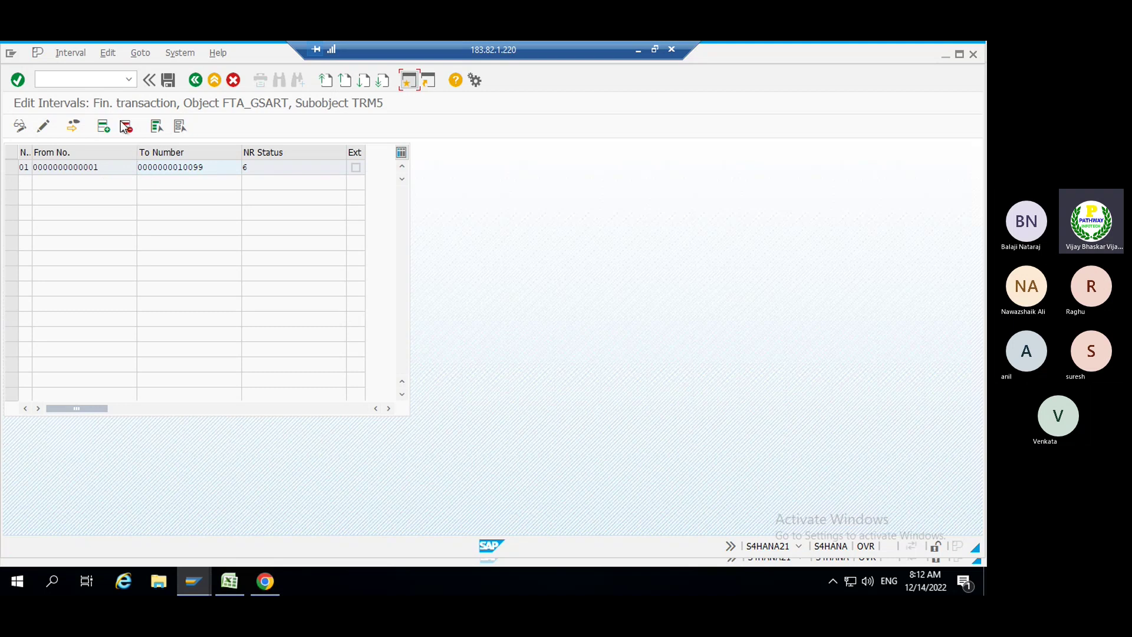
- Add number range interval 02 for financial transactions, from 200000 to 200099
{"action": "left_click", "coordinate": [104, 126]}
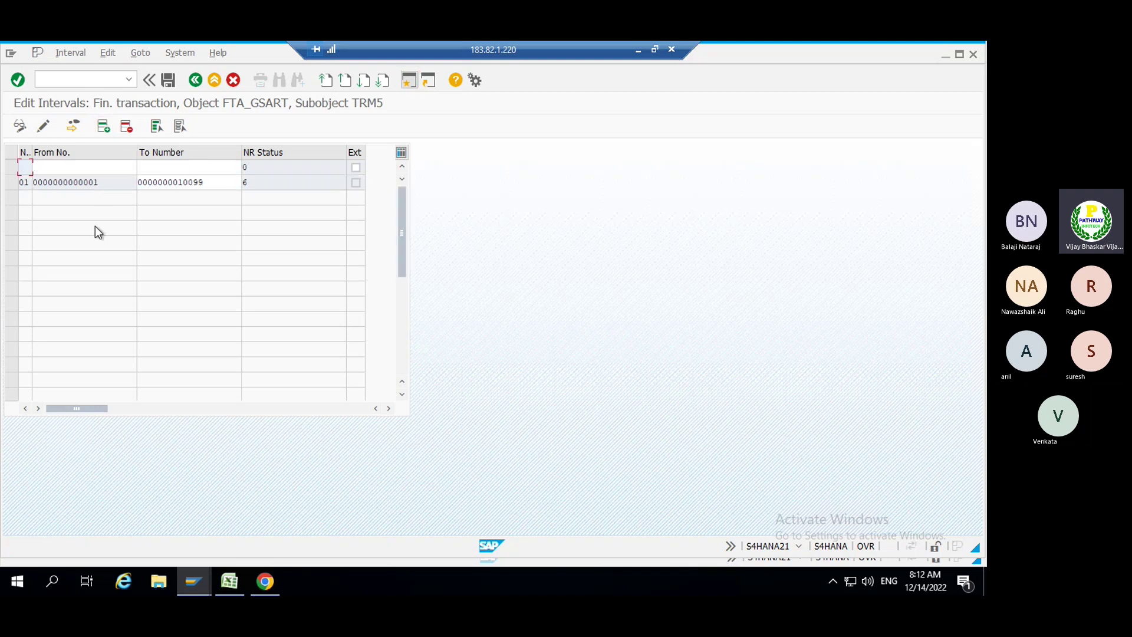
{"action": "type", "text": "02"}
{"action": "key", "text": "Tab"}
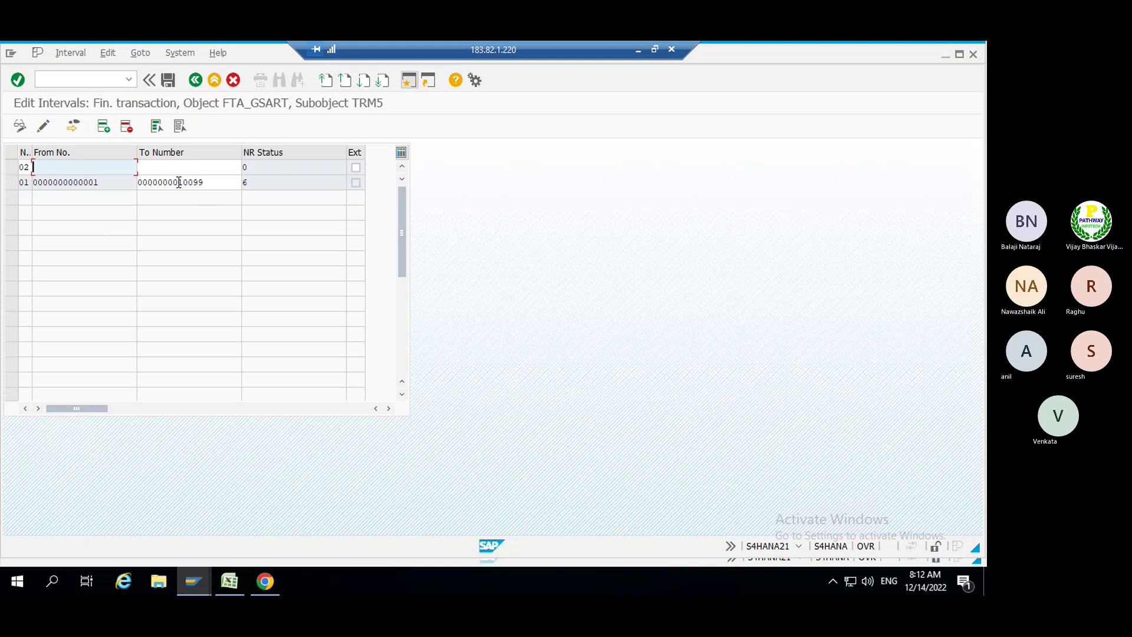
{"action": "left_click_drag", "start_coordinate": [177, 182], "coordinate": [211, 181]}
{"action": "left_click", "coordinate": [212, 181]}
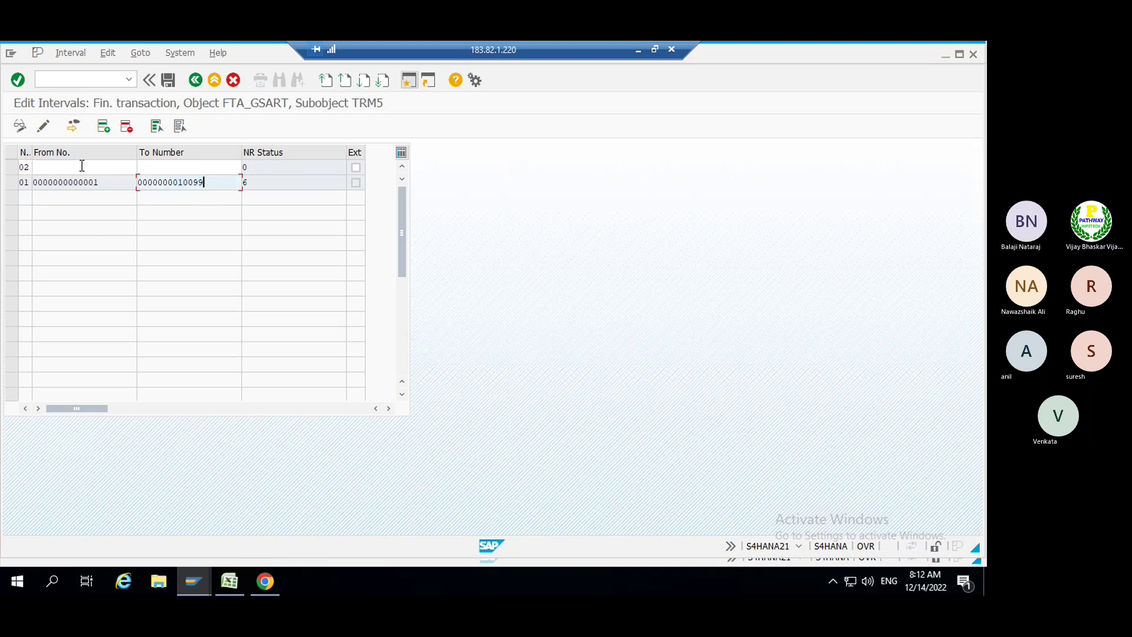
{"action": "left_click", "coordinate": [82, 166]}
{"action": "type", "text": "200"}
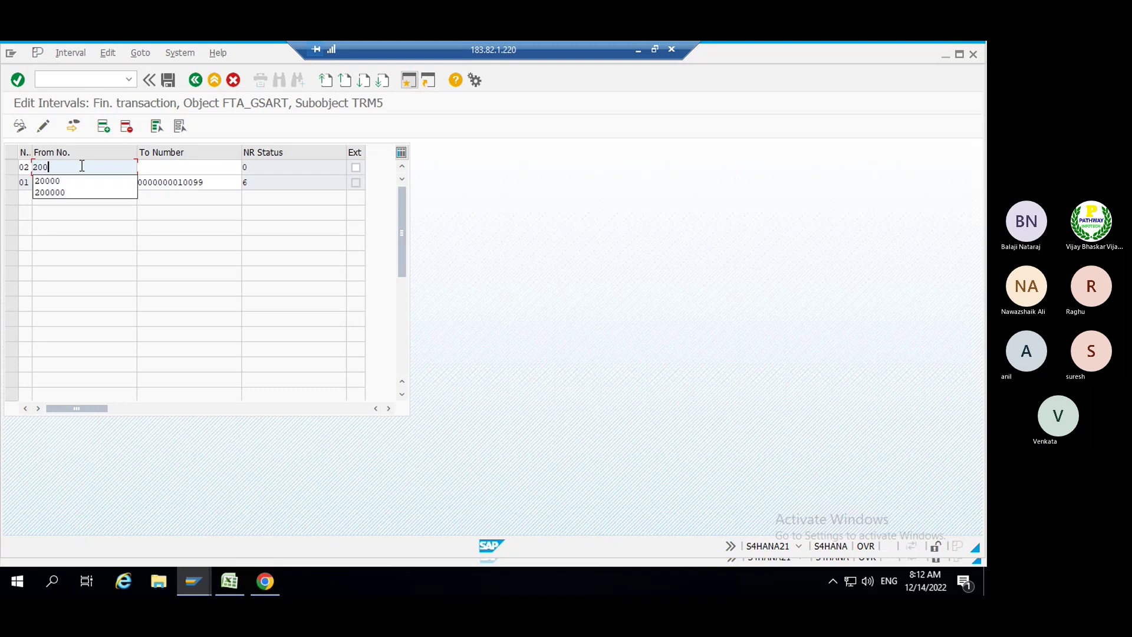
{"action": "type", "text": "000"}
{"action": "key", "text": "Tab"}
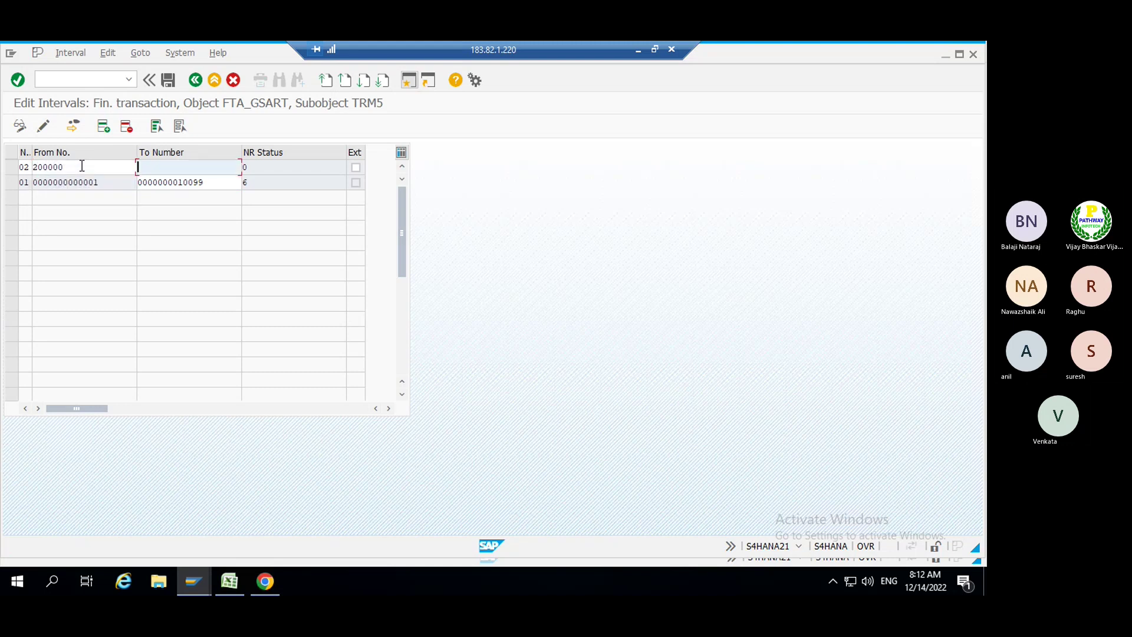
{"action": "type", "text": "200"}
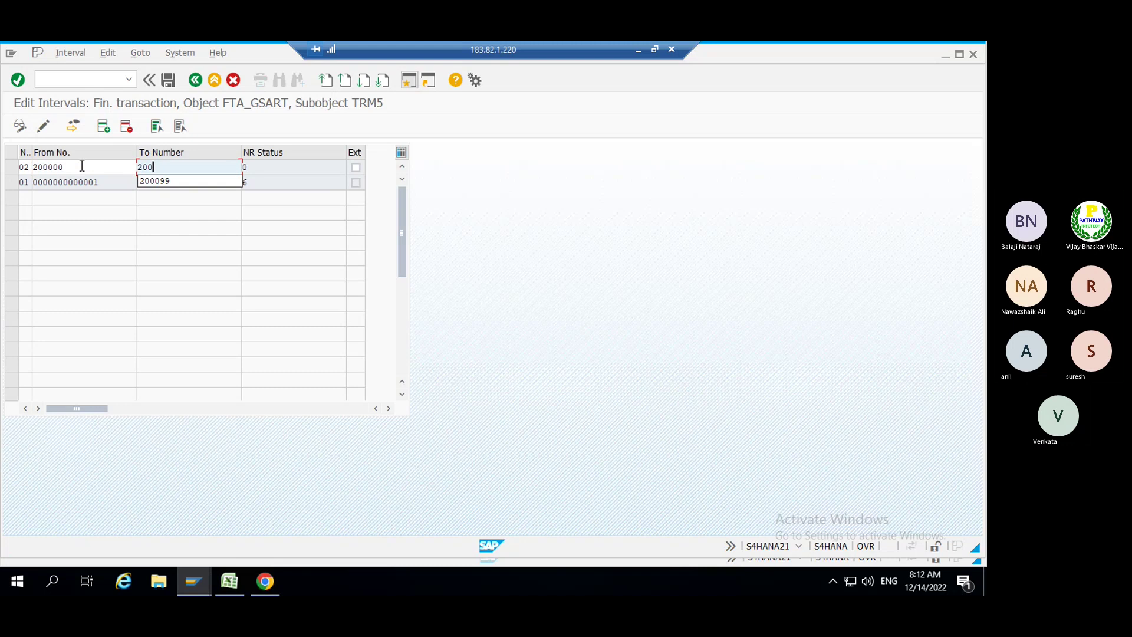
{"action": "key", "text": "Down"}
{"action": "key", "text": "Return"}
{"action": "key", "text": "Return"}
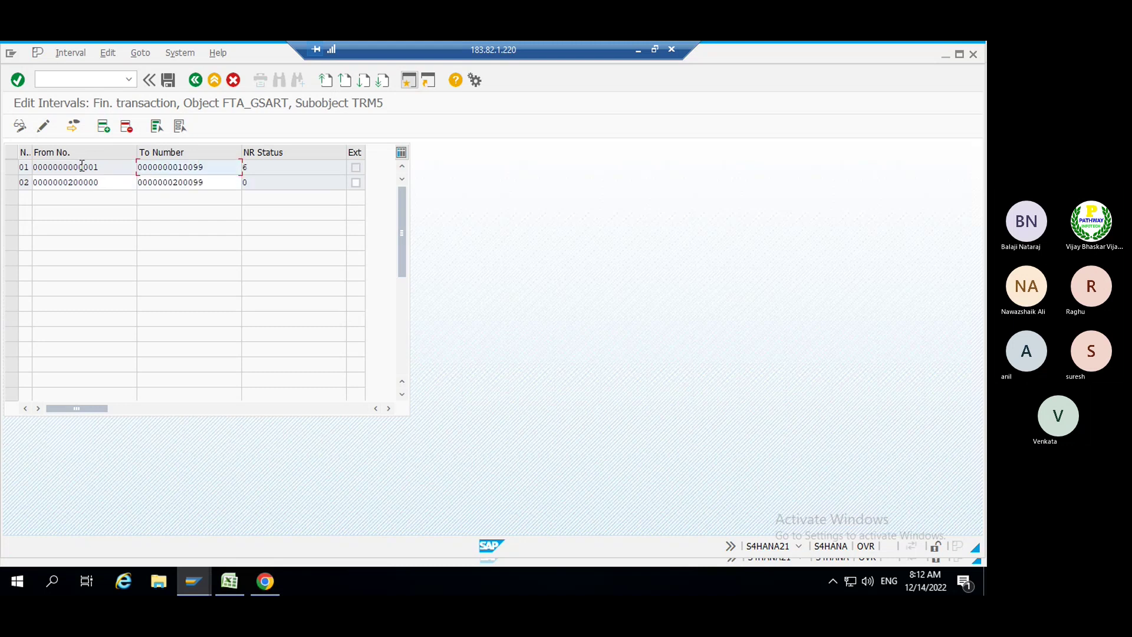
- Save the number range intervals, accept the transport notice and return to the IMG structure
{"action": "key", "text": "ctrl+s"}
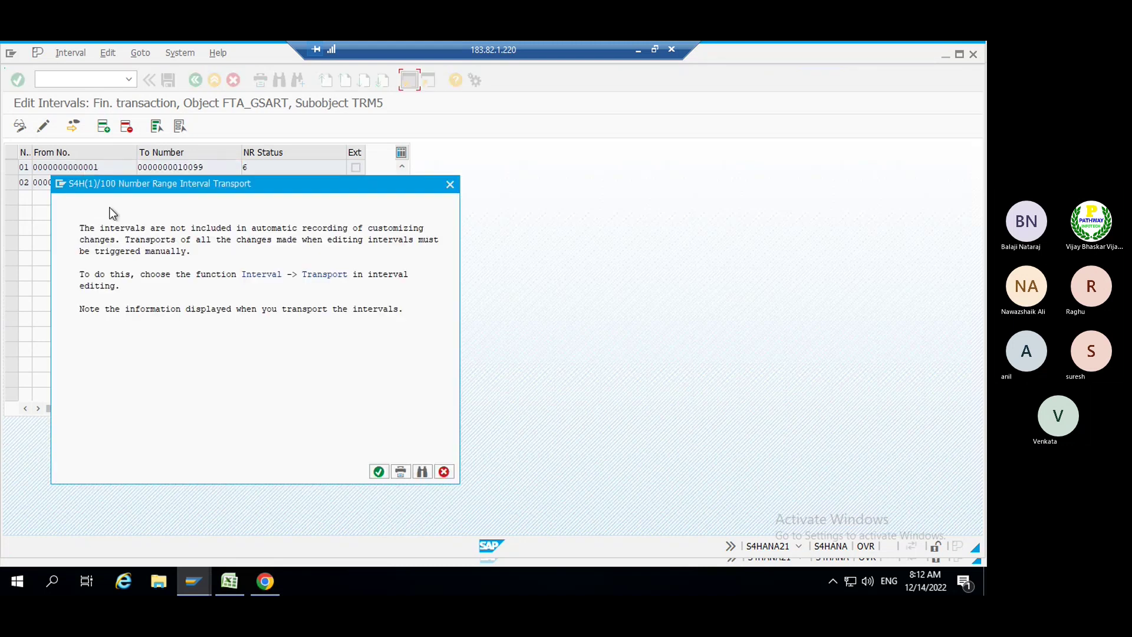
{"action": "key", "text": "Return"}
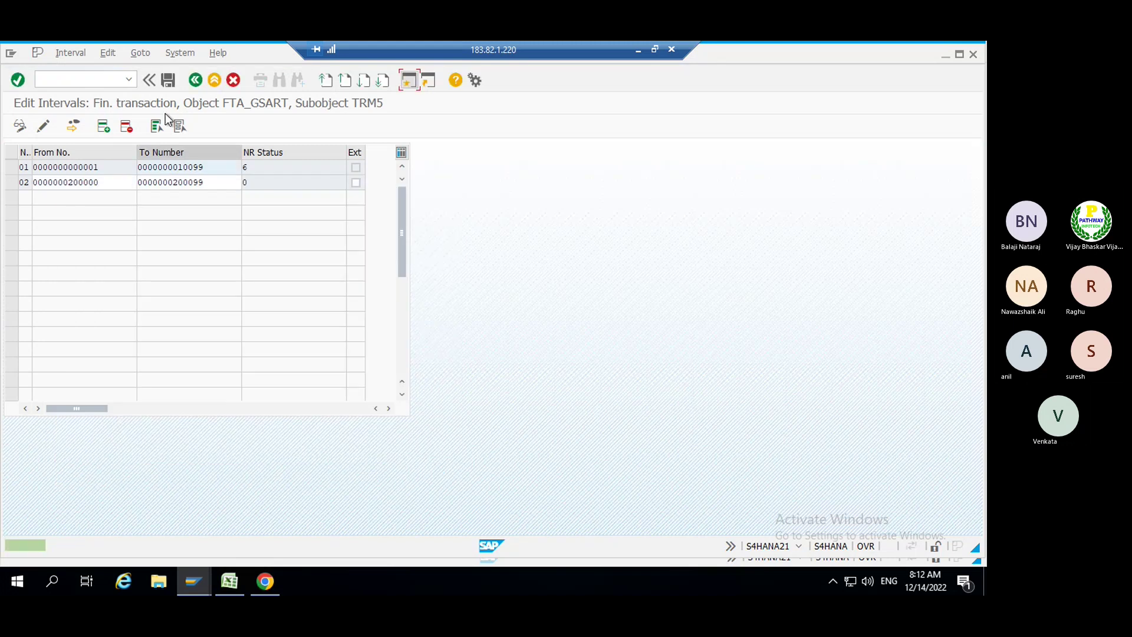
{"action": "left_click", "coordinate": [195, 80]}
{"action": "left_click", "coordinate": [195, 80]}
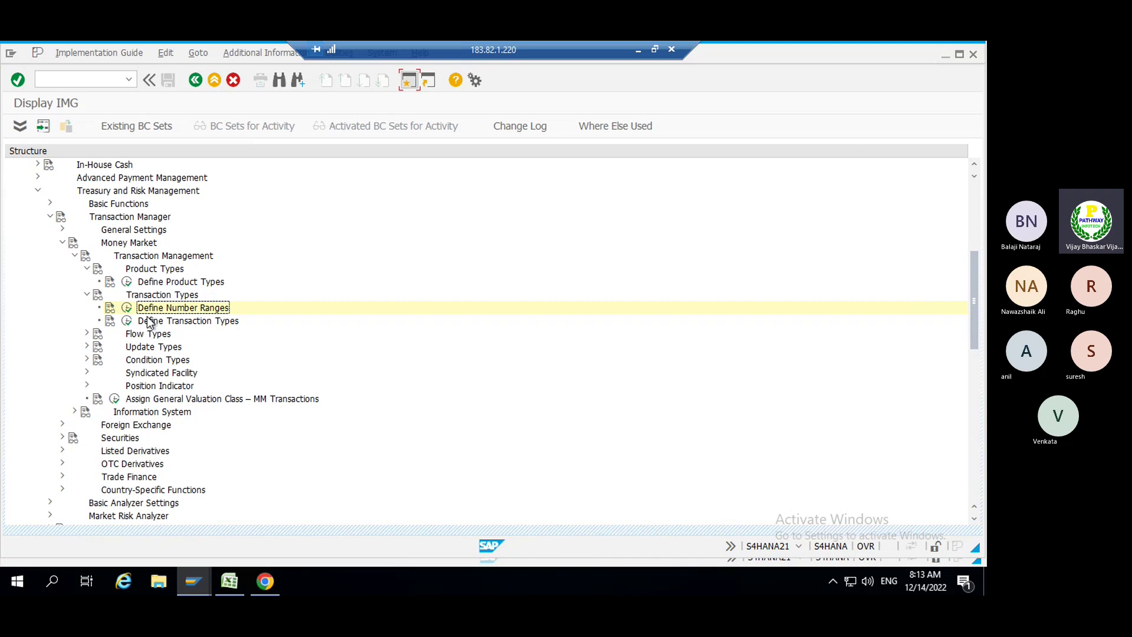
- Execute Define Transaction Types and start a new transaction type entry for product type DPN
{"action": "left_click", "coordinate": [127, 320]}
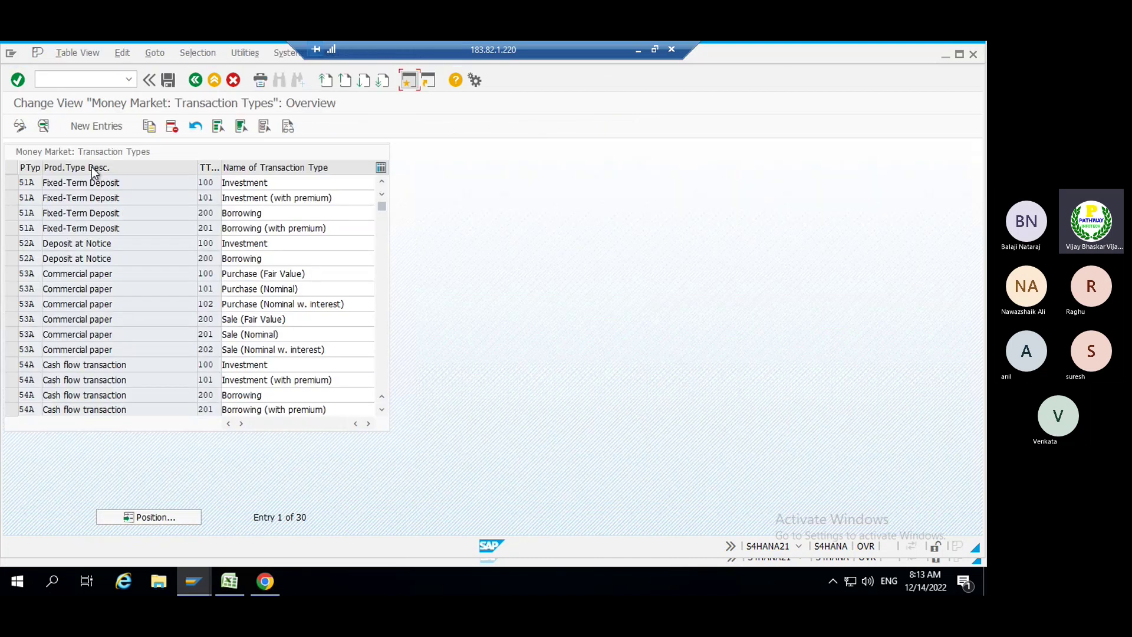
{"action": "left_click", "coordinate": [96, 125]}
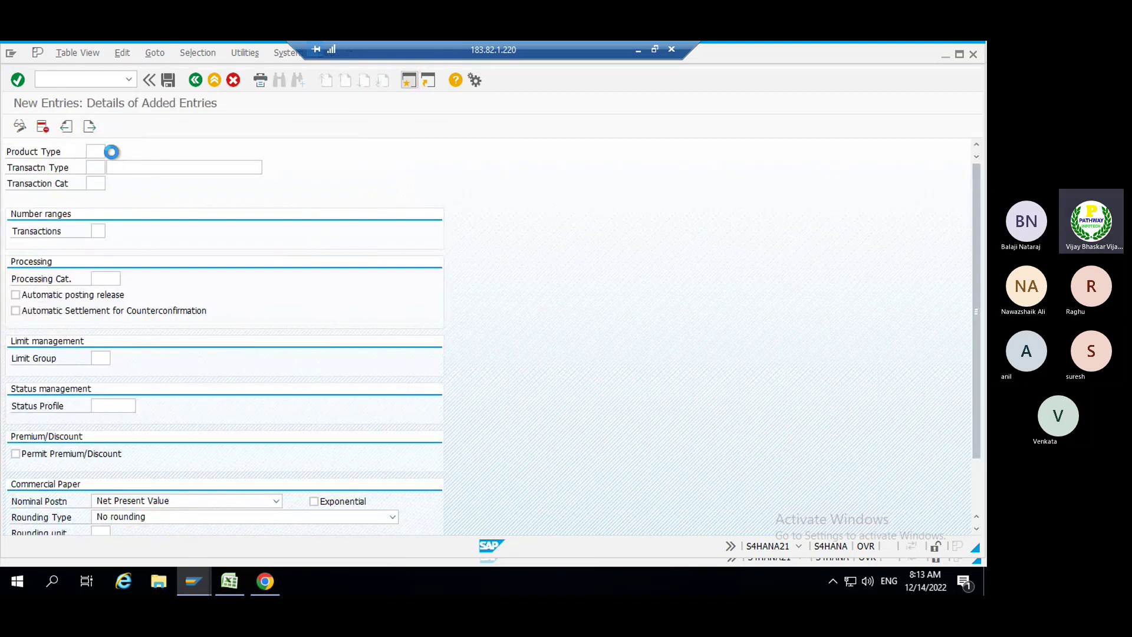
{"action": "left_click", "coordinate": [111, 152]}
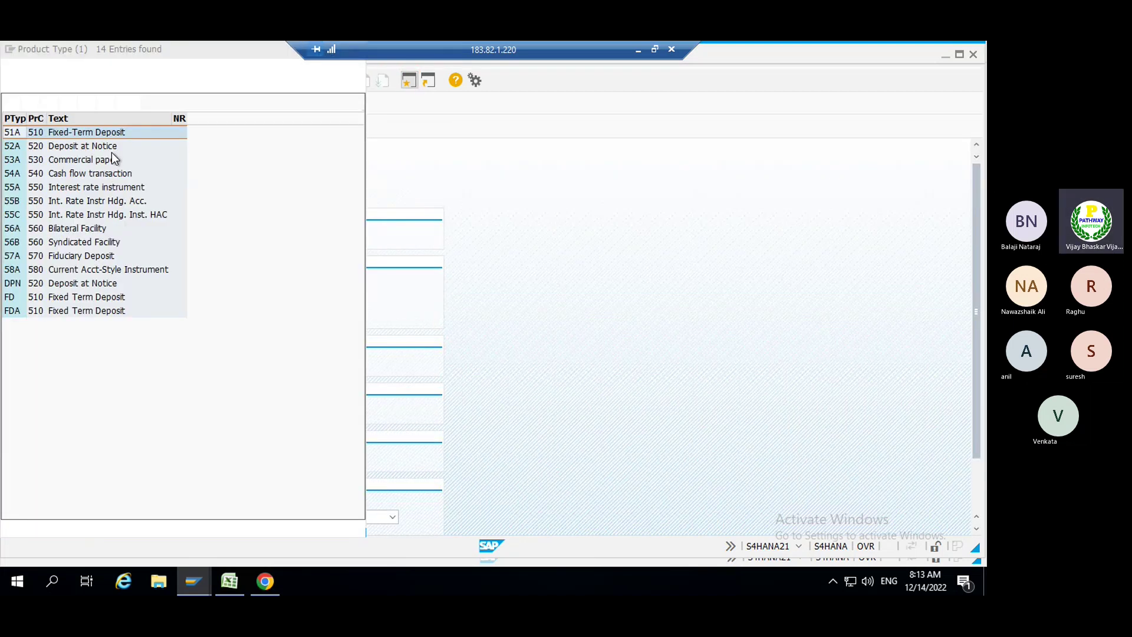
{"action": "double_click", "coordinate": [24, 284]}
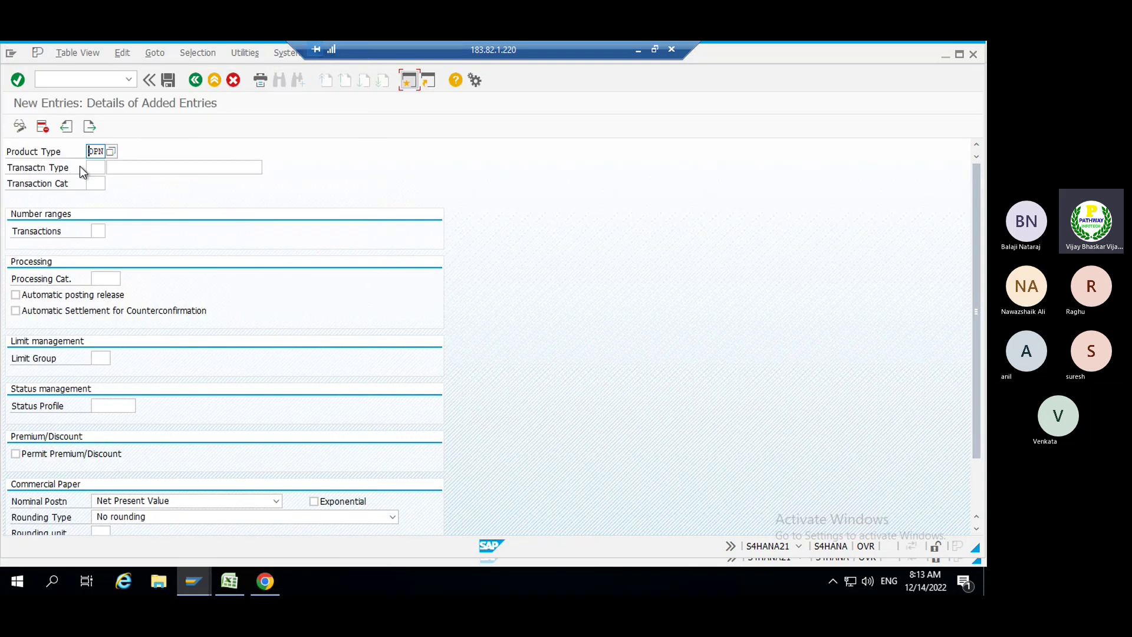
- Enter transaction type 100 with the name "Depost at Notice" for product type DPN
{"action": "left_click", "coordinate": [93, 166]}
{"action": "type", "text": "100"}
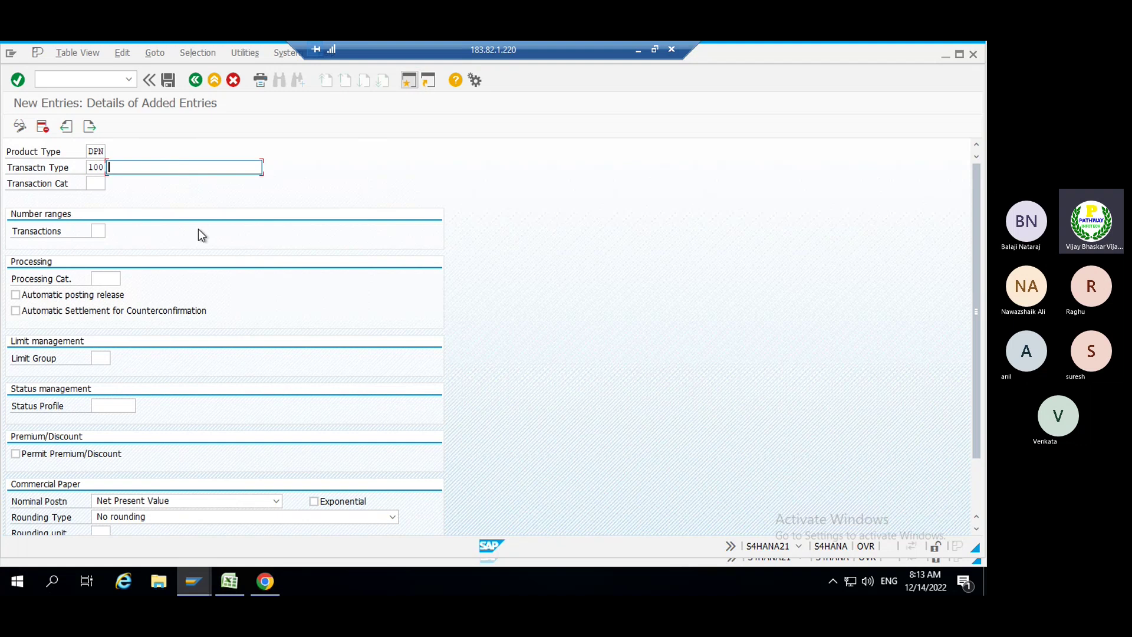
{"action": "type", "text": "Dpo"}
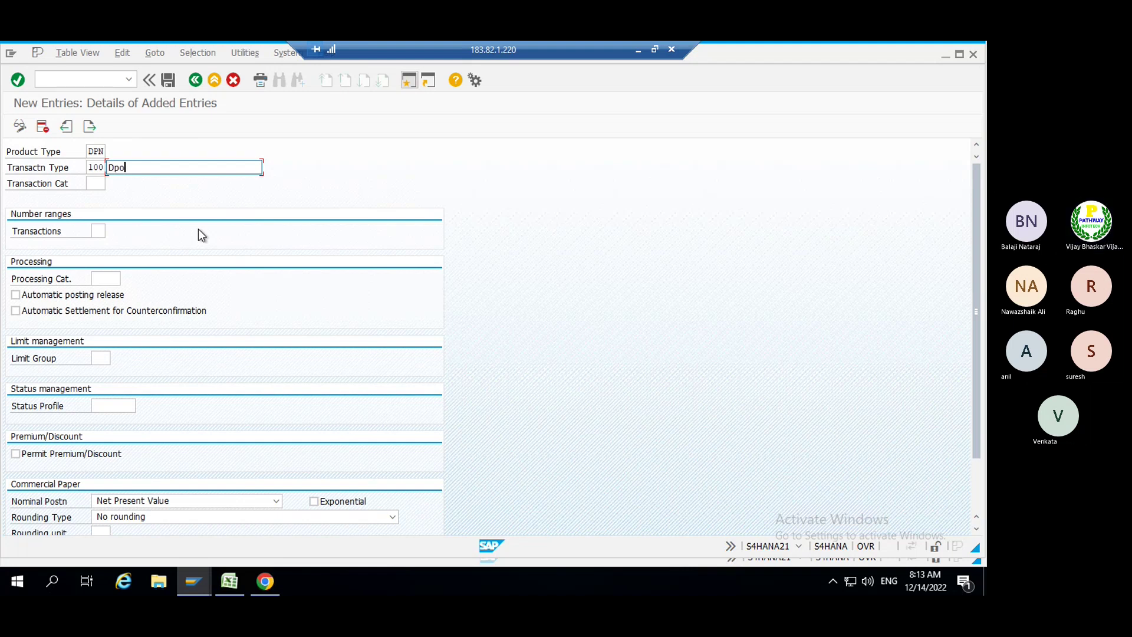
{"action": "key", "text": "BackSpace"}
{"action": "key", "text": "BackSpace"}
{"action": "key", "text": "BackSpace"}
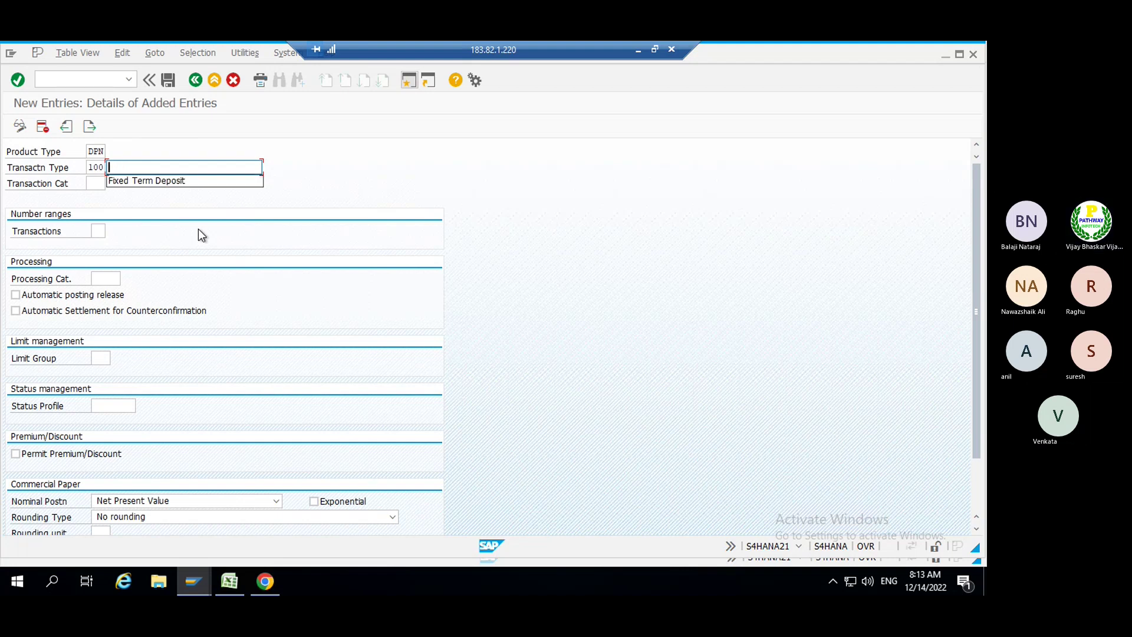
{"action": "type", "text": "Depost "}
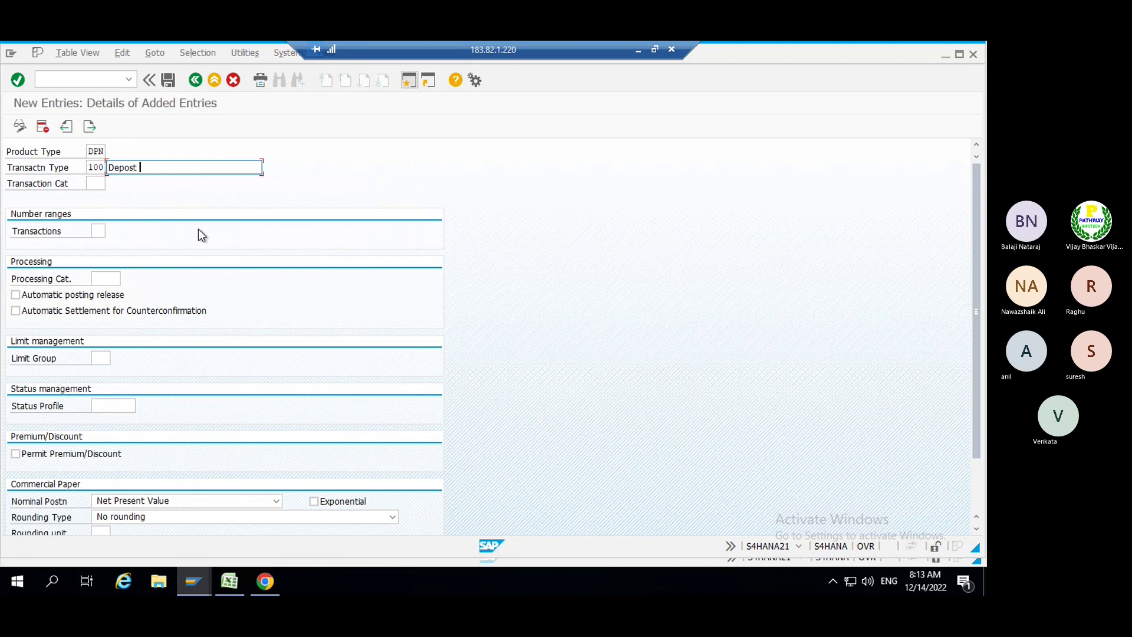
{"action": "type", "text": "at Notice"}
- Assign transaction category 100 (Investment) of product category 520 from the list of possible values
{"action": "left_click", "coordinate": [97, 183]}
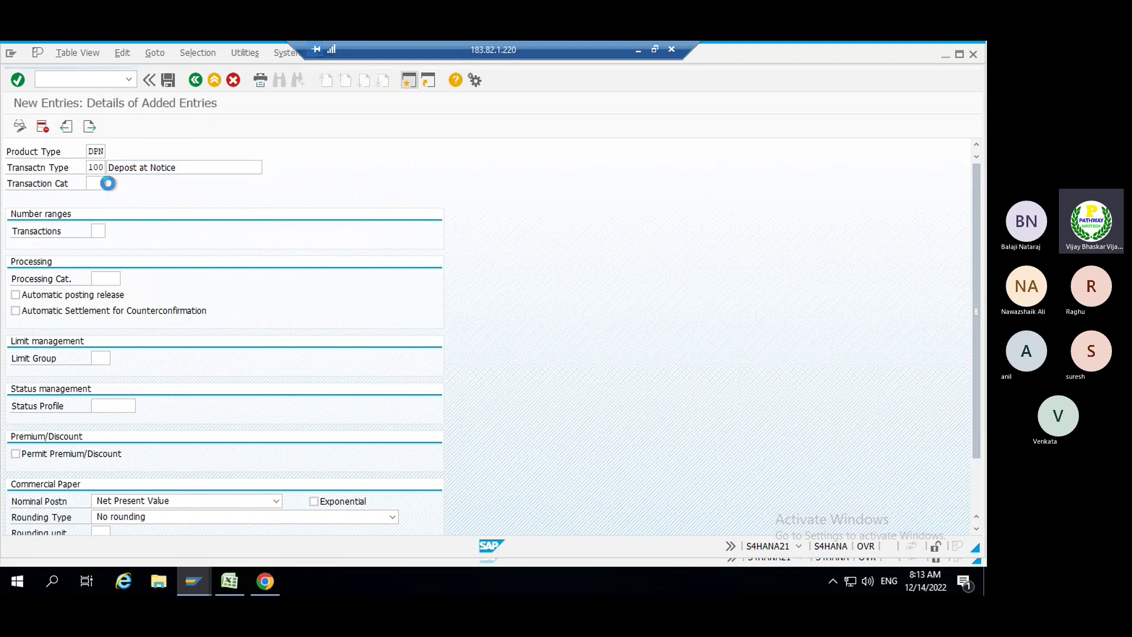
{"action": "left_click", "coordinate": [107, 182]}
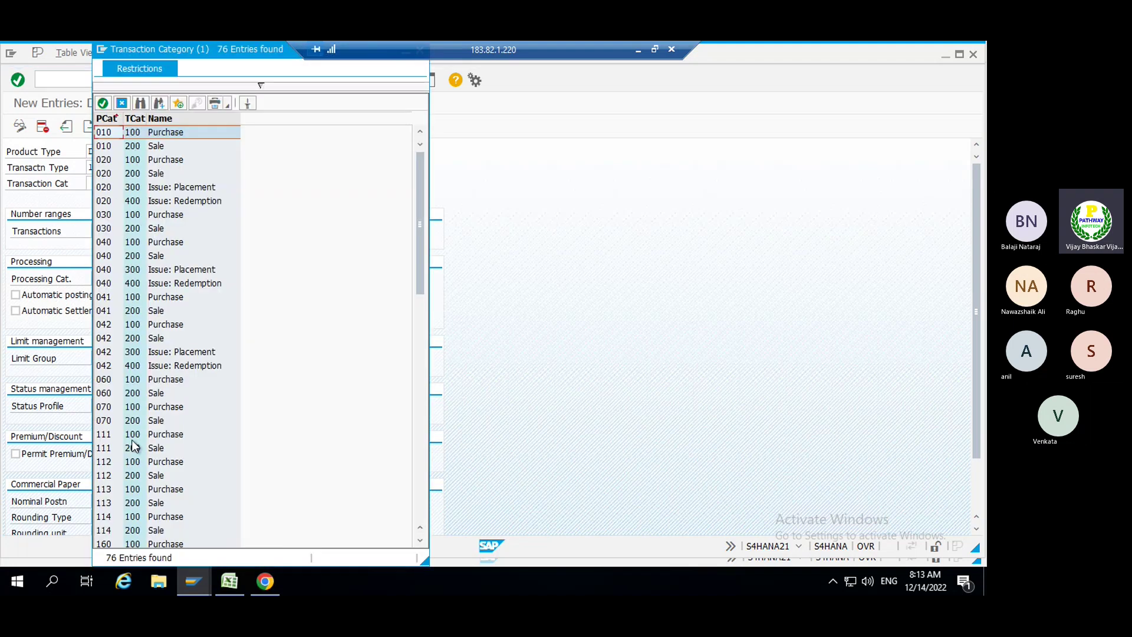
{"action": "scroll", "coordinate": [133, 446], "scroll_direction": "down", "scroll_amount": 3}
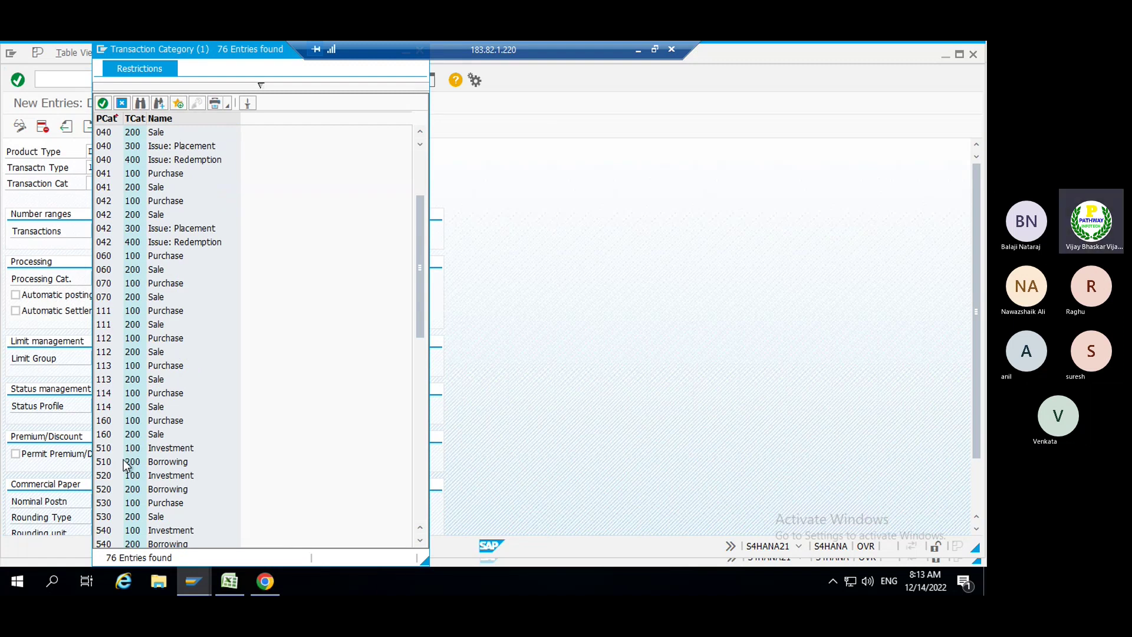
{"action": "left_click", "coordinate": [152, 482]}
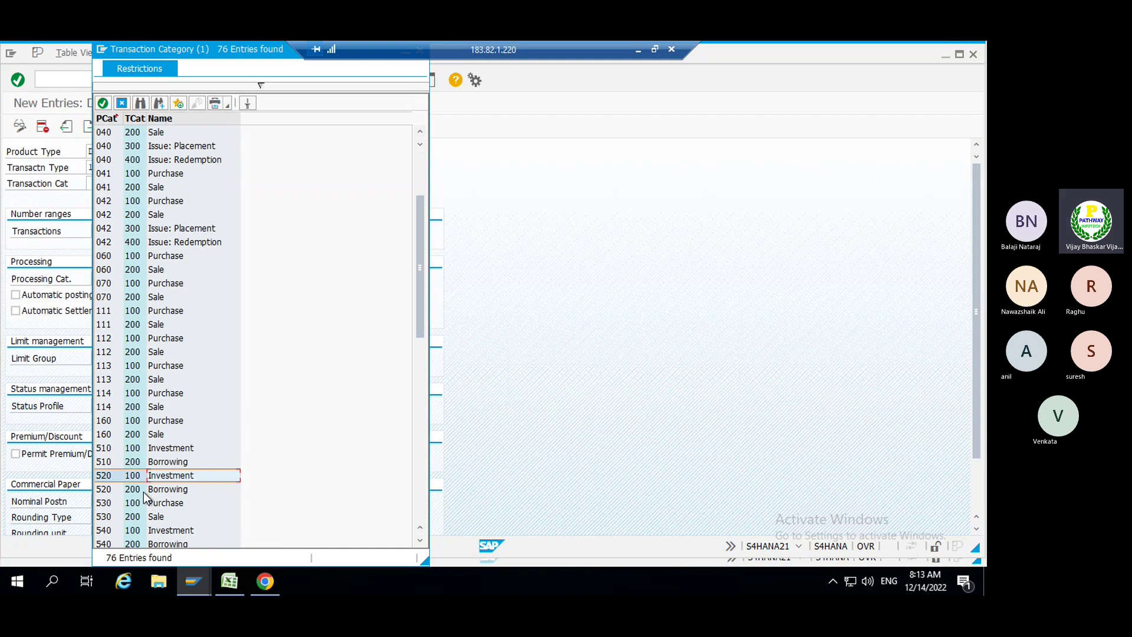
{"action": "left_click", "coordinate": [128, 488]}
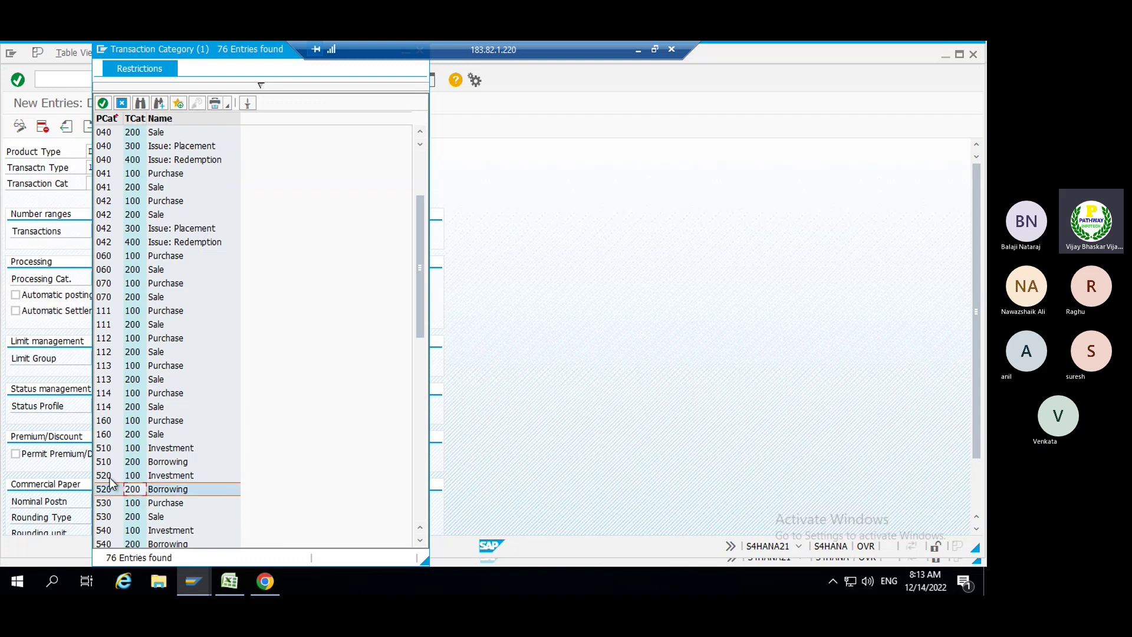
{"action": "left_click", "coordinate": [109, 476]}
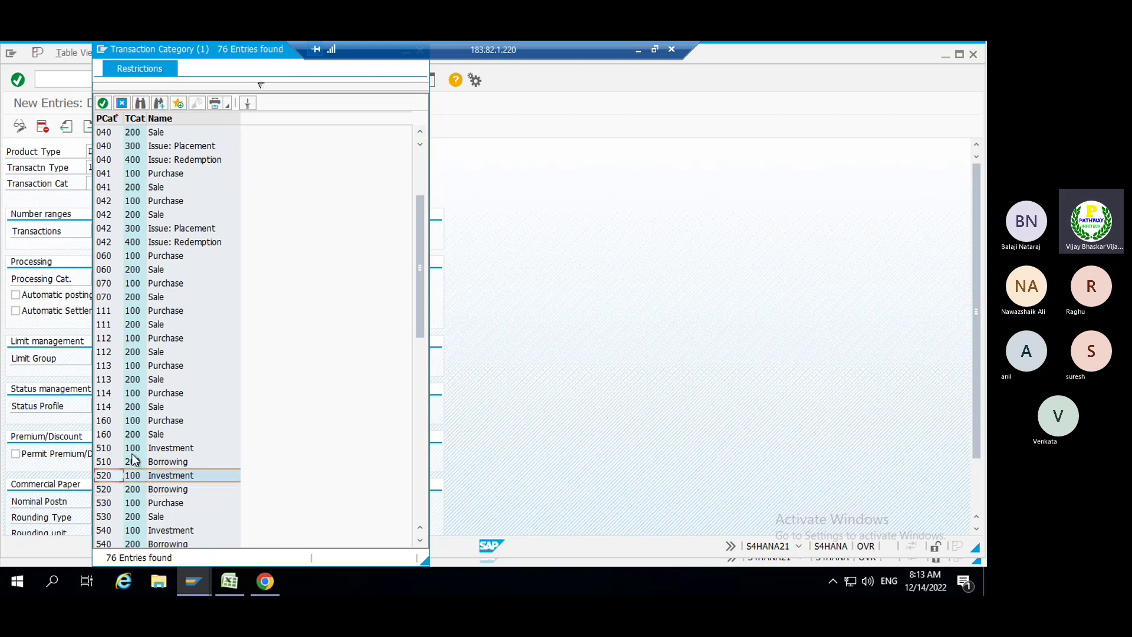
{"action": "double_click", "coordinate": [108, 477]}
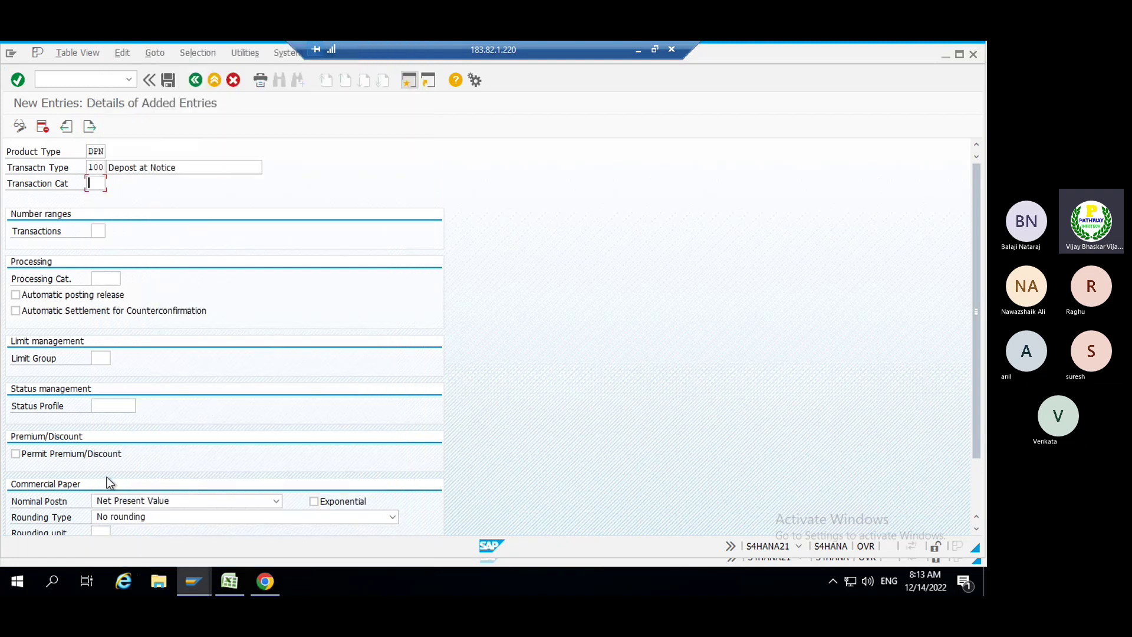
- Assign number range 02 and processing category 00002 (With Settlement, product category 520), and enable automatic posting release
{"action": "left_click", "coordinate": [98, 232]}
{"action": "left_click", "coordinate": [108, 280]}
{"action": "left_click", "coordinate": [126, 278]}
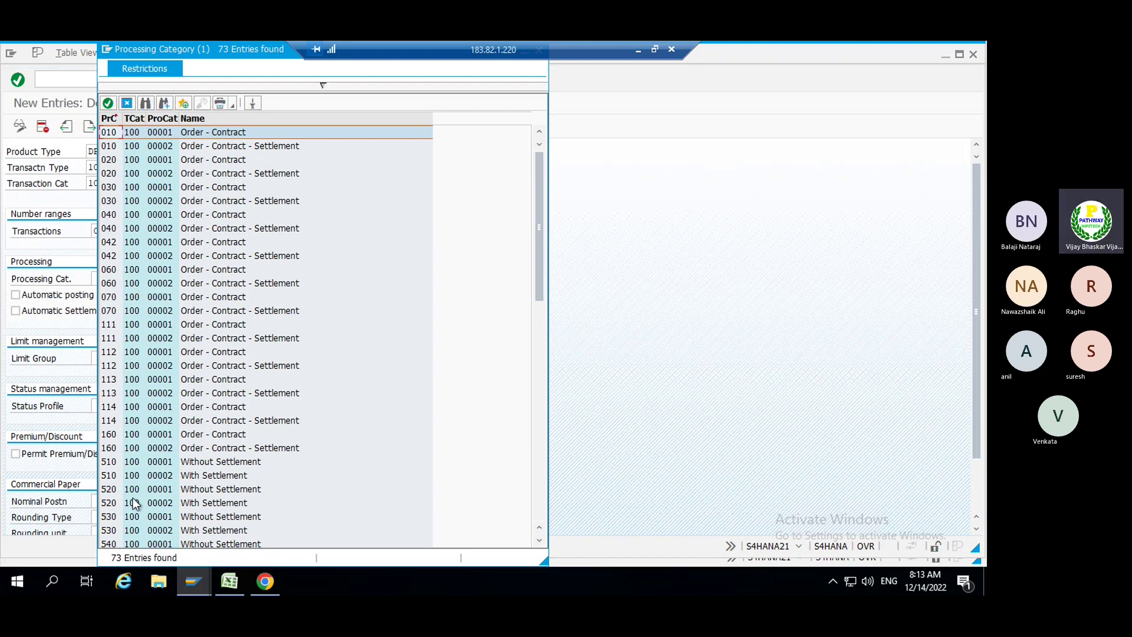
{"action": "double_click", "coordinate": [163, 508]}
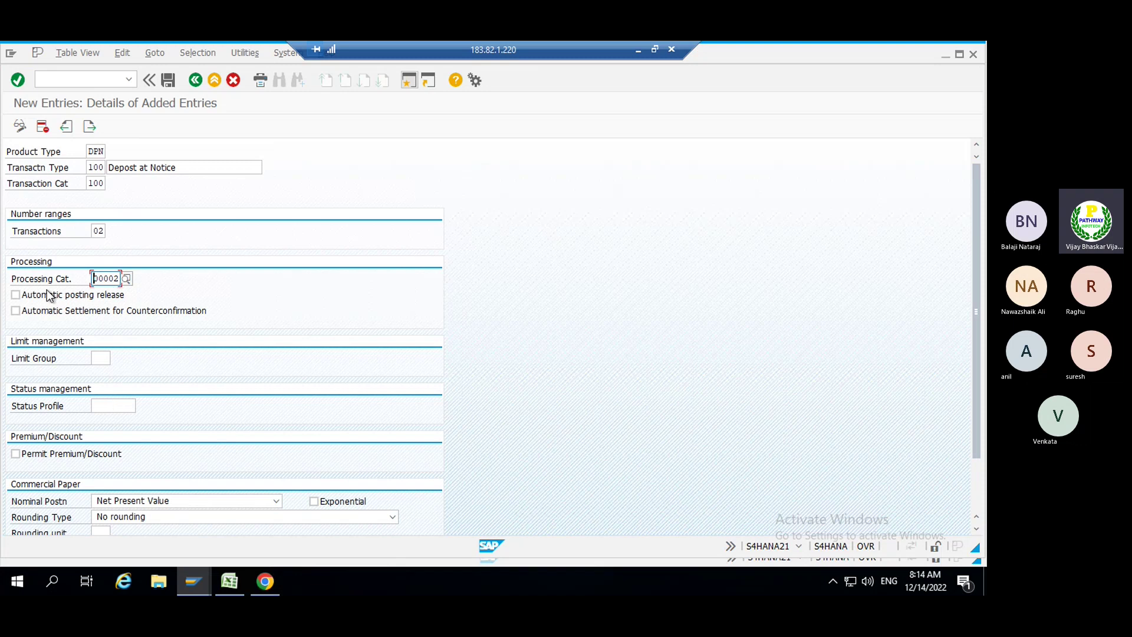
{"action": "left_click", "coordinate": [37, 296]}
{"action": "left_click", "coordinate": [111, 406]}
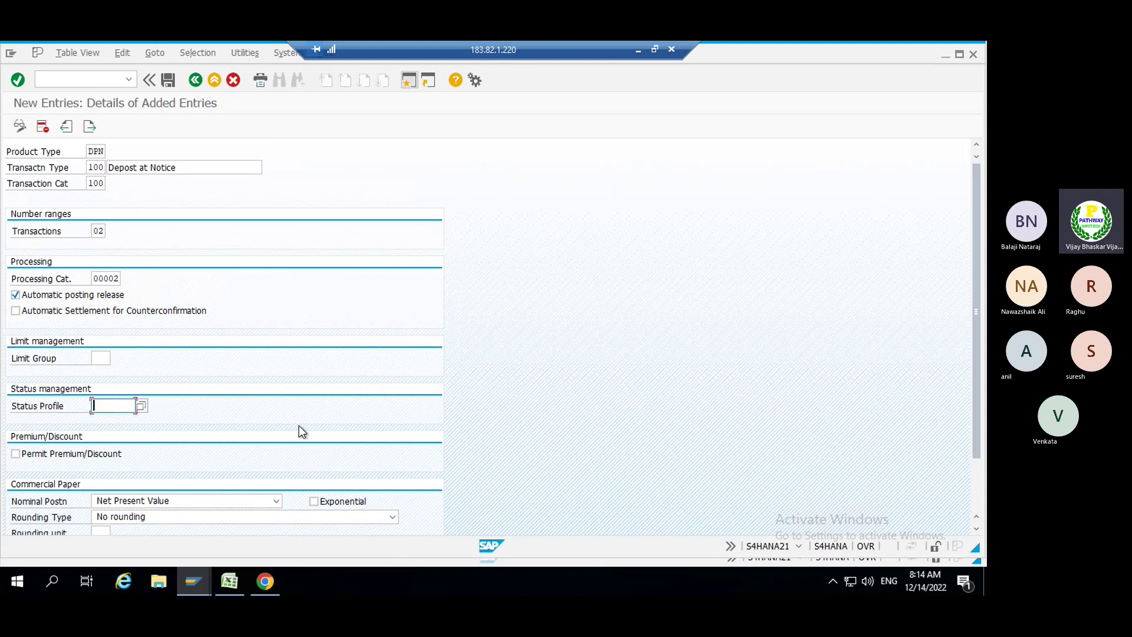
{"action": "scroll", "coordinate": [300, 430], "scroll_direction": "down", "scroll_amount": 3}
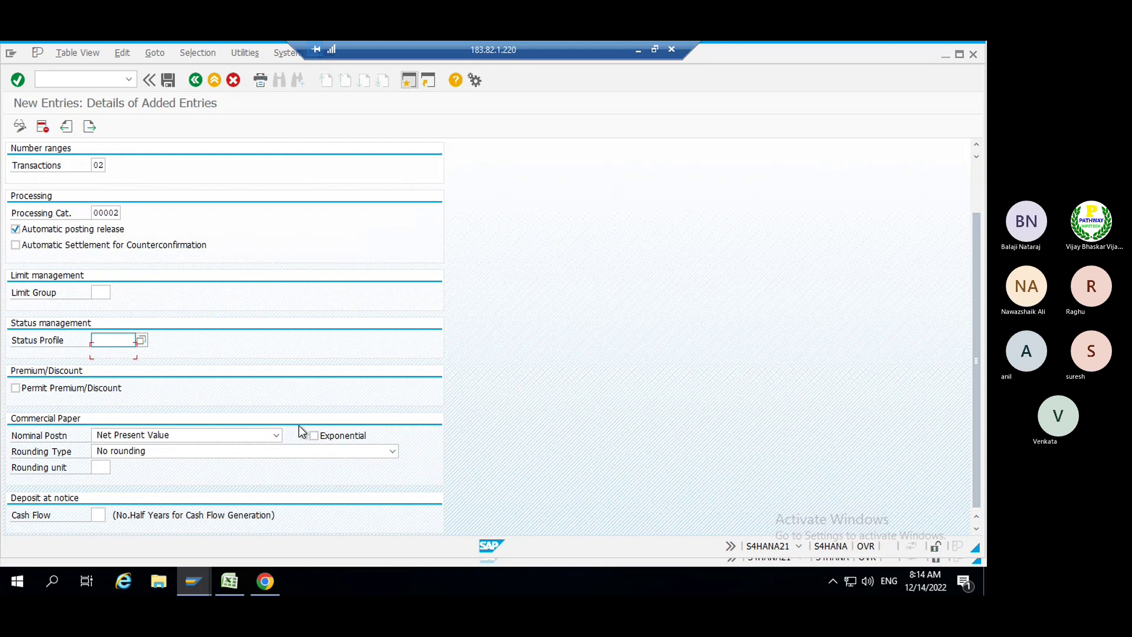
{"action": "scroll", "coordinate": [300, 430], "scroll_direction": "up", "scroll_amount": 3}
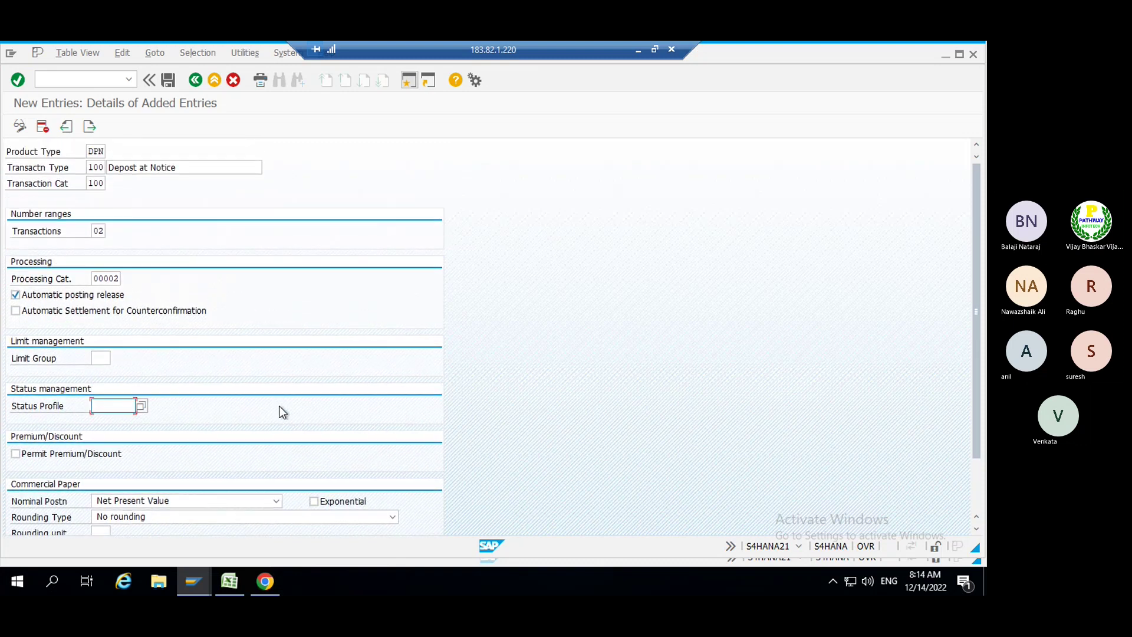
- Save the new transaction type in the proposed customizing request and return to the transaction types overview
{"action": "key", "text": "Return"}
{"action": "left_click", "coordinate": [169, 80]}
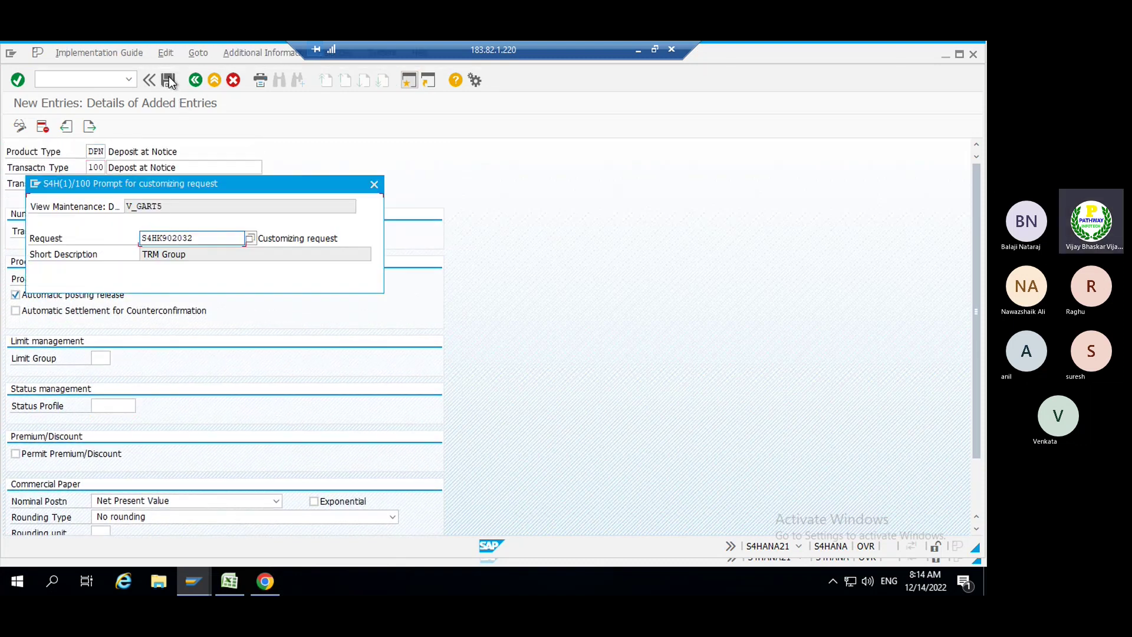
{"action": "key", "text": "Return"}
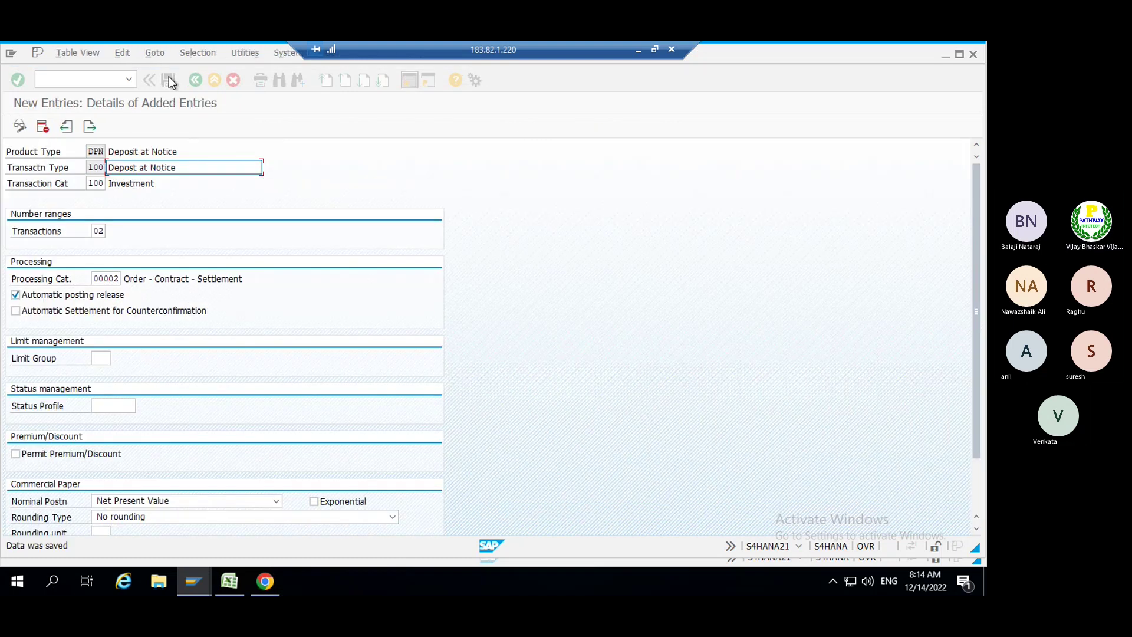
{"action": "left_click", "coordinate": [198, 79]}
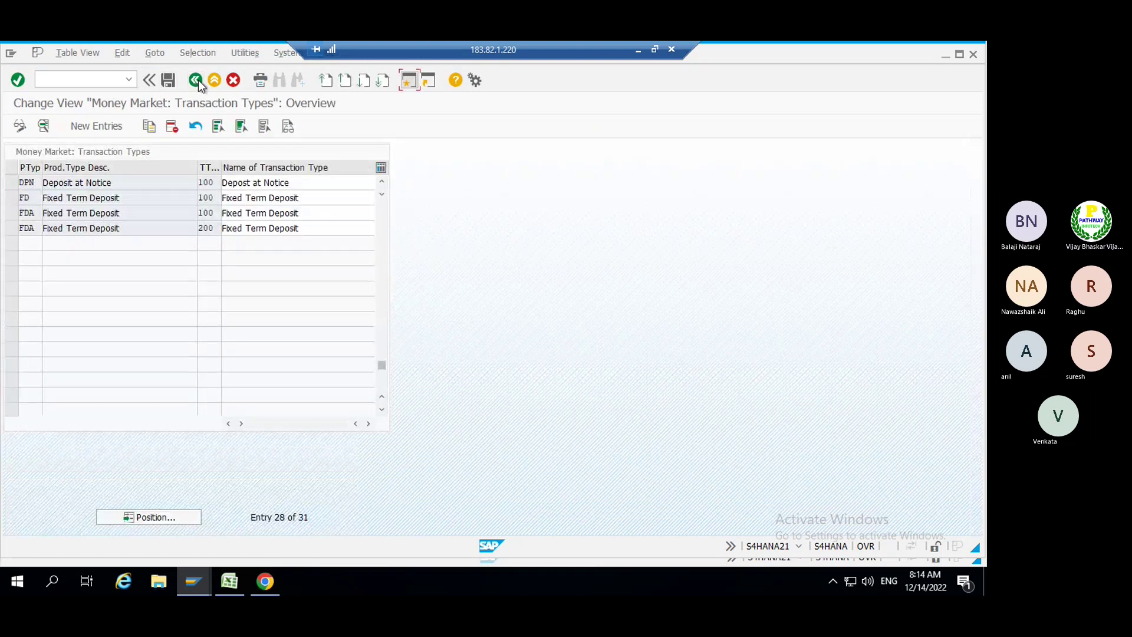
- Start copying the DPN transaction type 100 entry as the template for another transaction type
{"action": "left_click", "coordinate": [22, 183]}
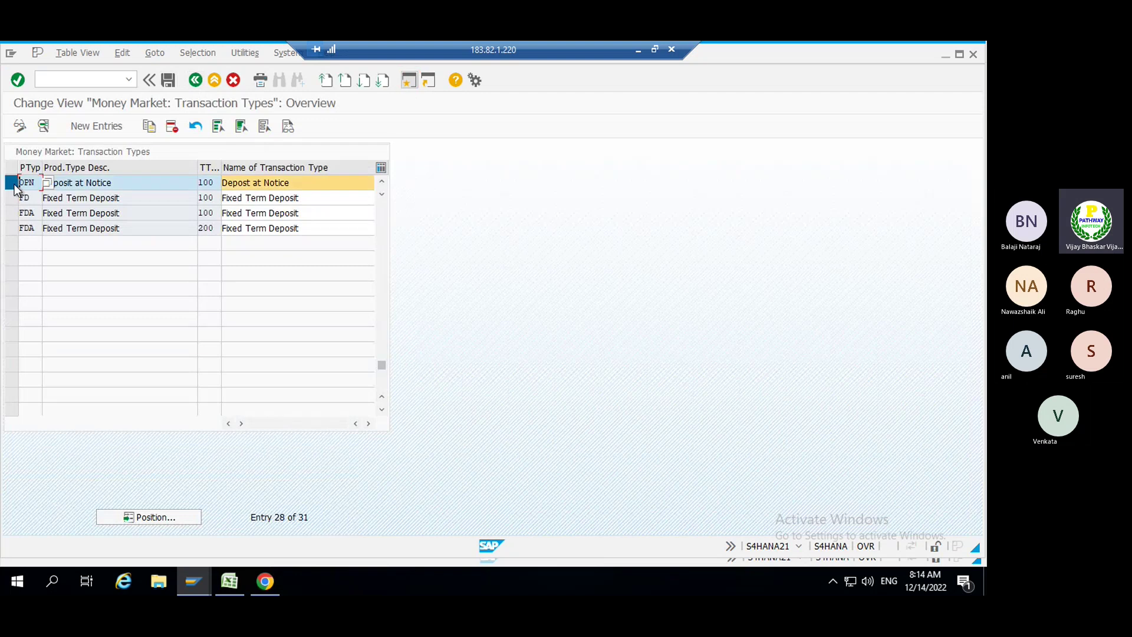
{"action": "left_click", "coordinate": [153, 127]}
{"action": "left_click", "coordinate": [98, 169]}
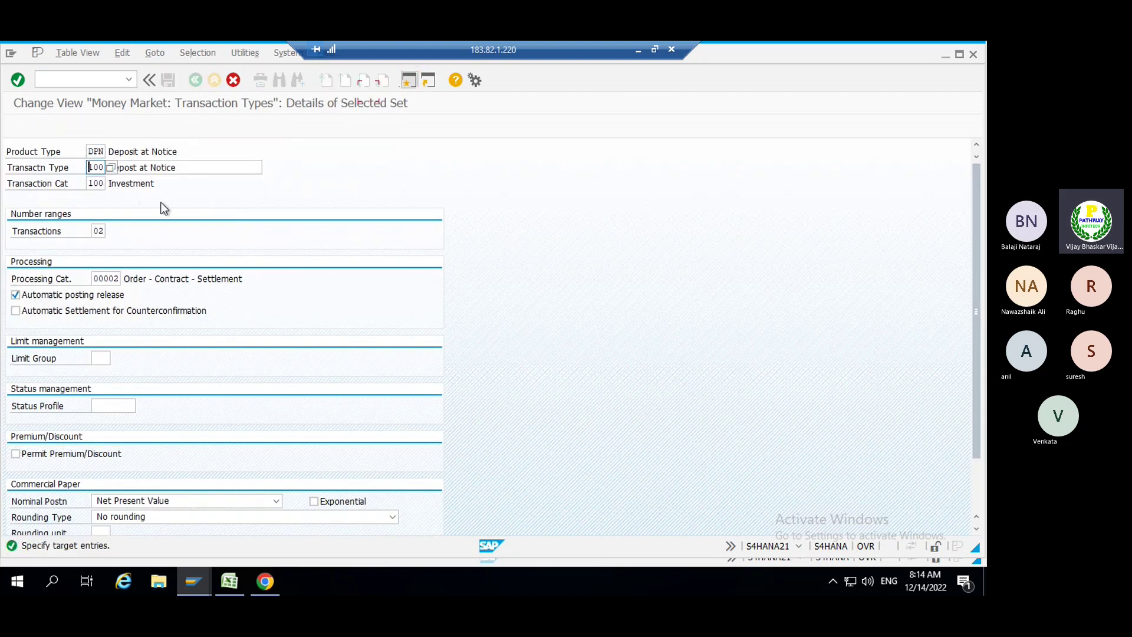
- Look up the existing financial transaction types across all product types by removing the DPN filter, then close the list
{"action": "left_click", "coordinate": [110, 167]}
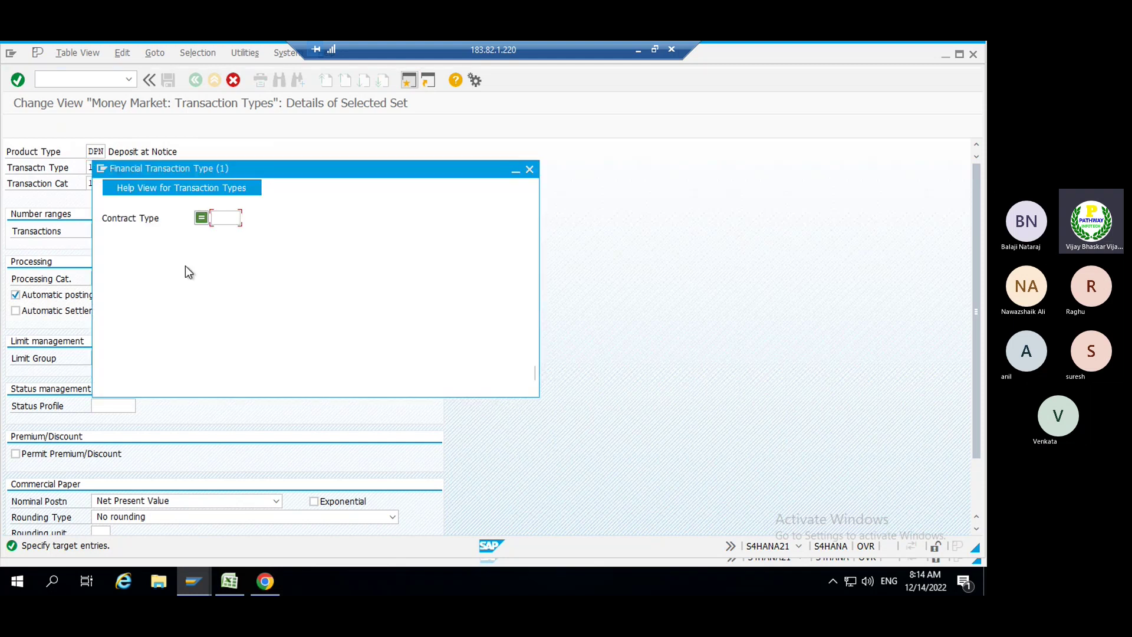
{"action": "left_click", "coordinate": [243, 260]}
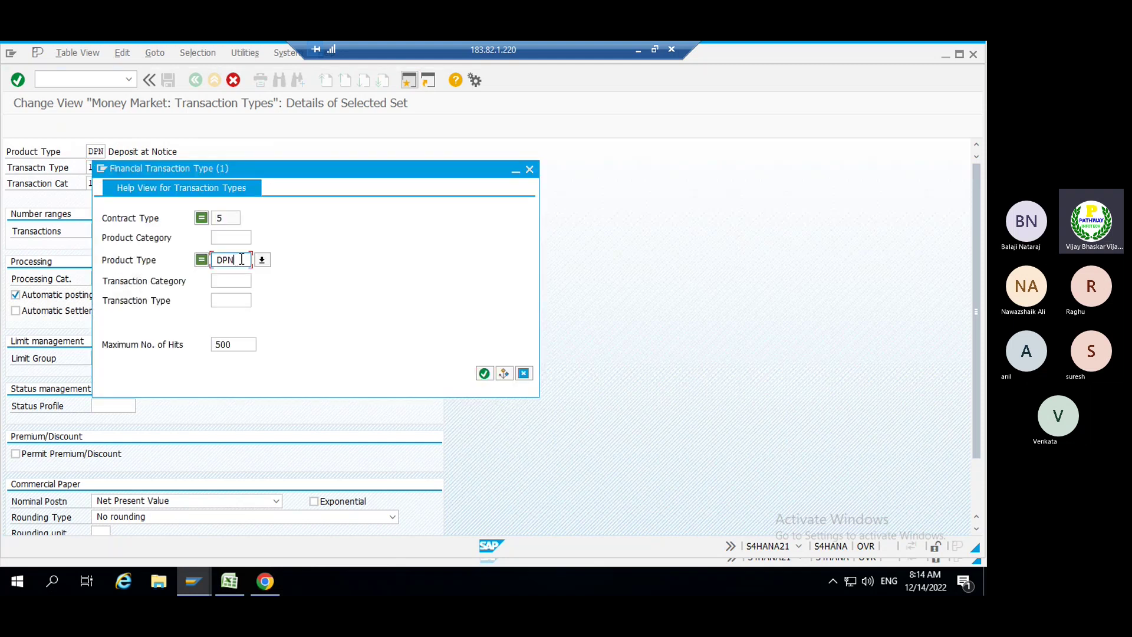
{"action": "key", "text": "BackSpace"}
{"action": "key", "text": "BackSpace"}
{"action": "key", "text": "BackSpace"}
{"action": "key", "text": "Return"}
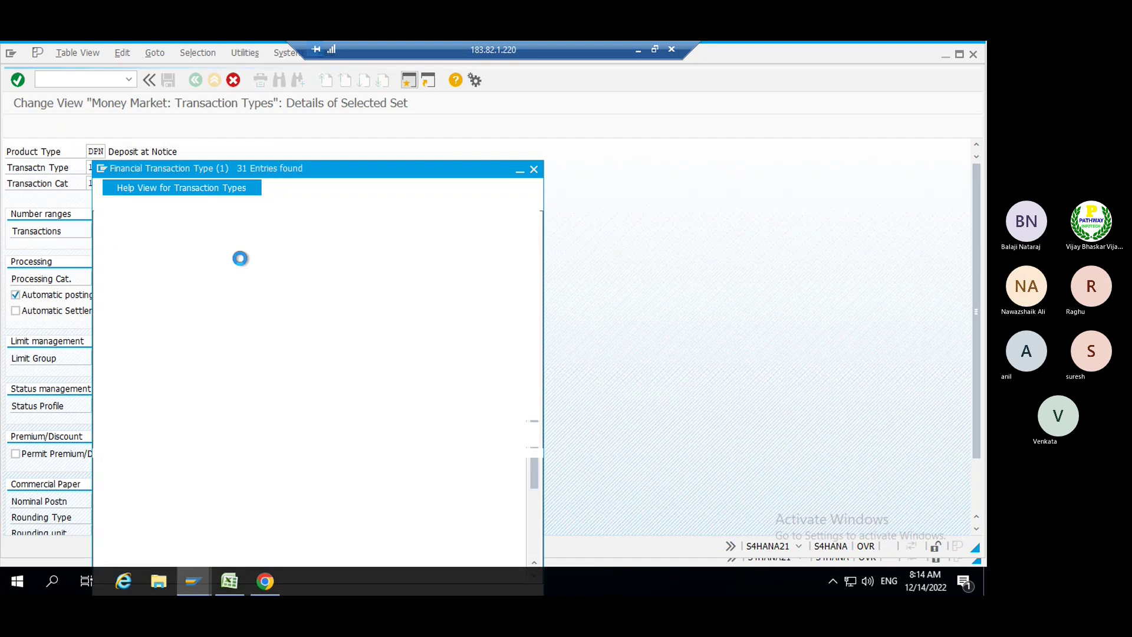
{"action": "scroll", "coordinate": [180, 445], "scroll_direction": "down", "scroll_amount": 1}
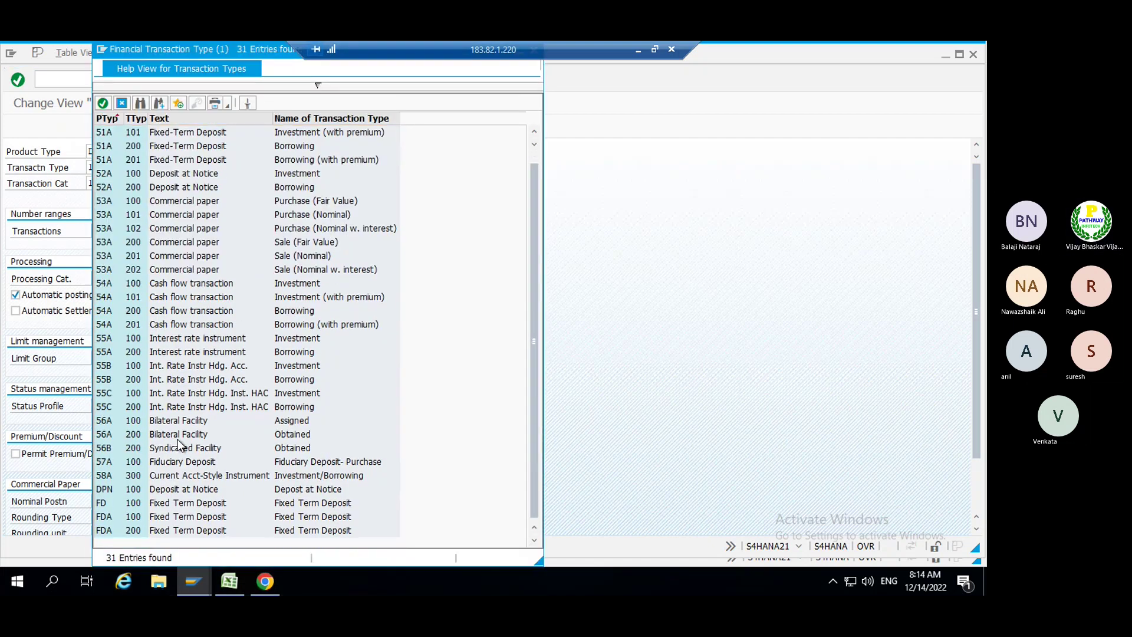
{"action": "key", "text": "Escape"}
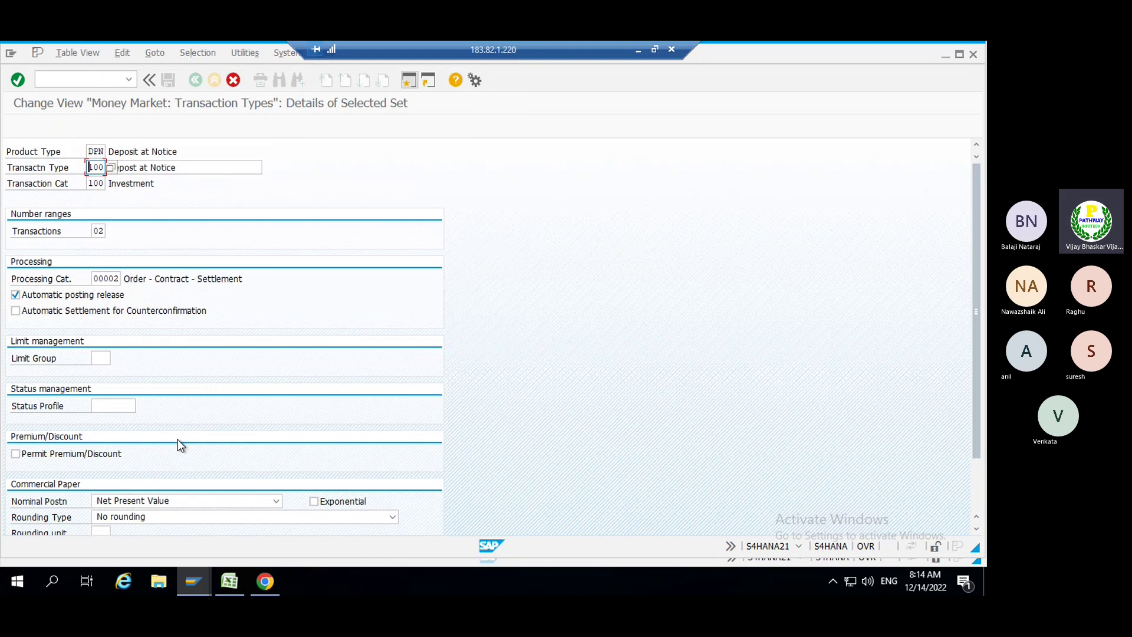
- Set the copy to transaction type 200 with transaction category 200 (Borrowing) and confirm the copied entry
{"action": "type", "text": "200"}
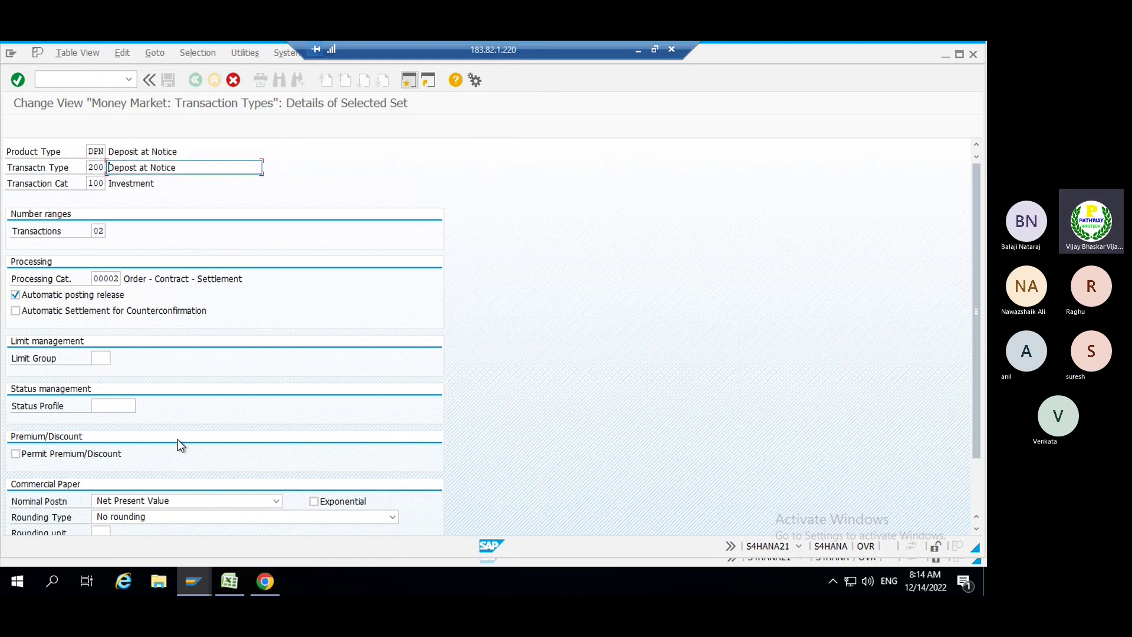
{"action": "key", "text": "Tab"}
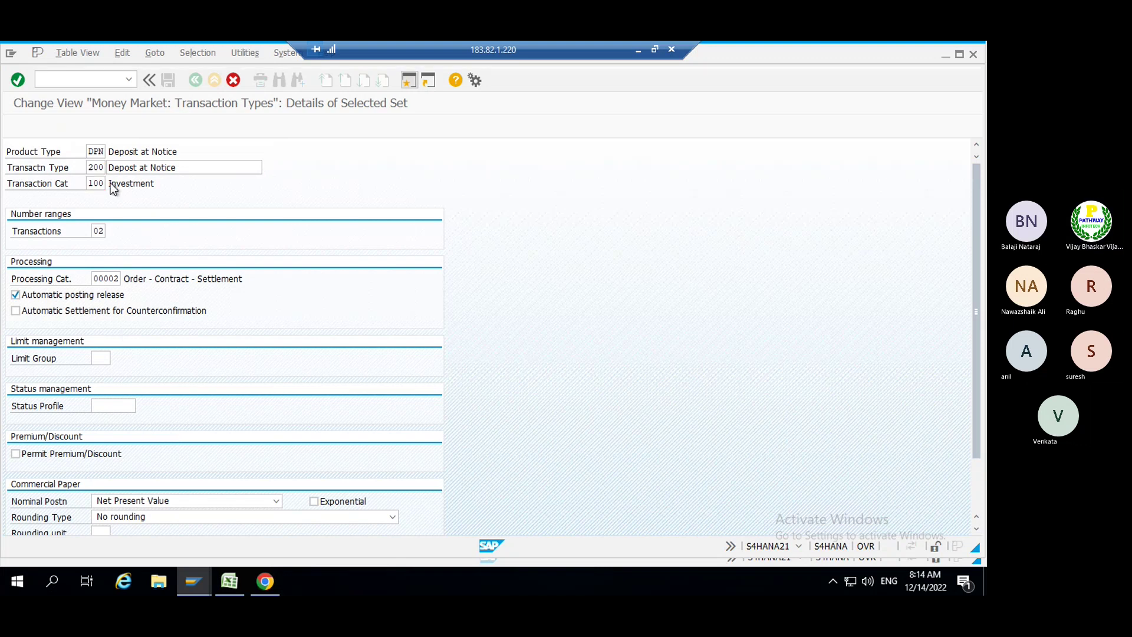
{"action": "left_click", "coordinate": [110, 183]}
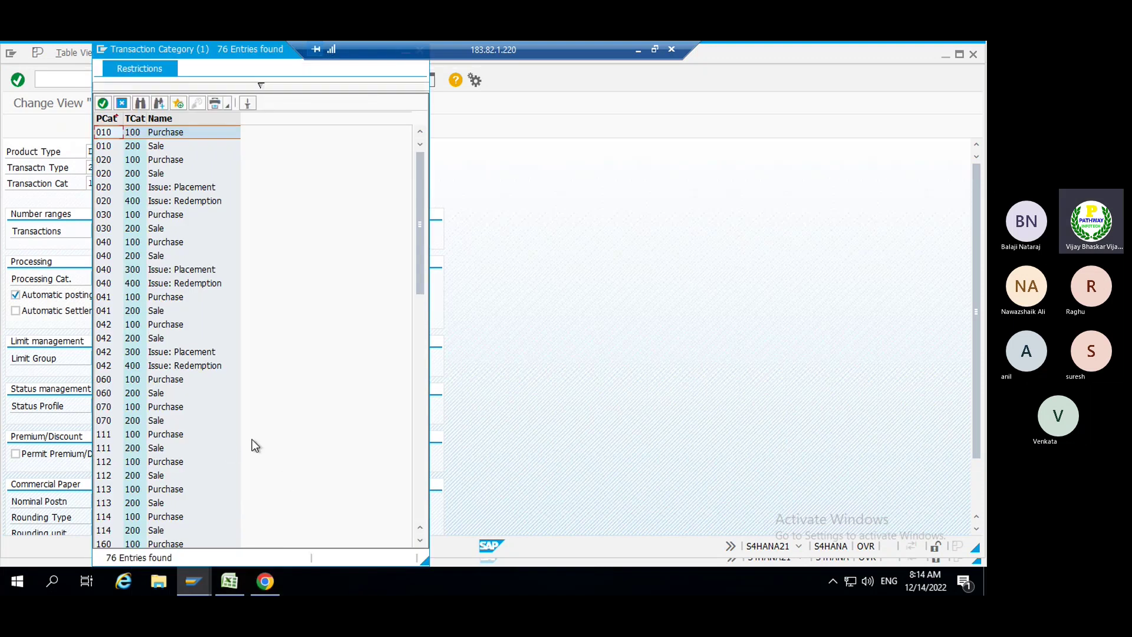
{"action": "left_click", "coordinate": [424, 482]}
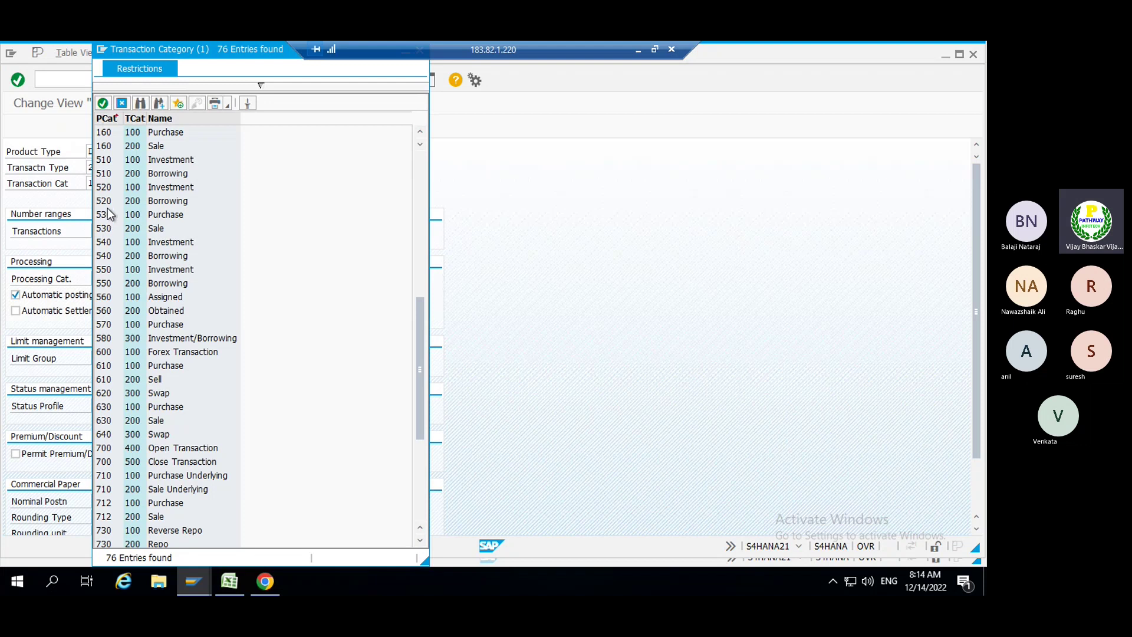
{"action": "key", "text": "Escape"}
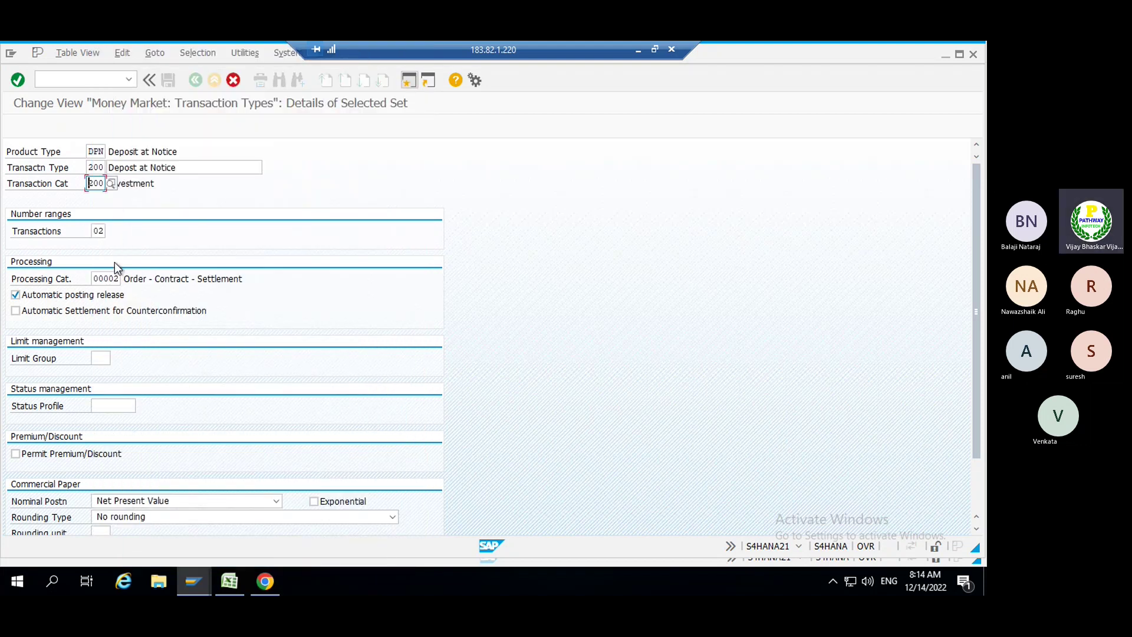
{"action": "key", "text": "F3"}
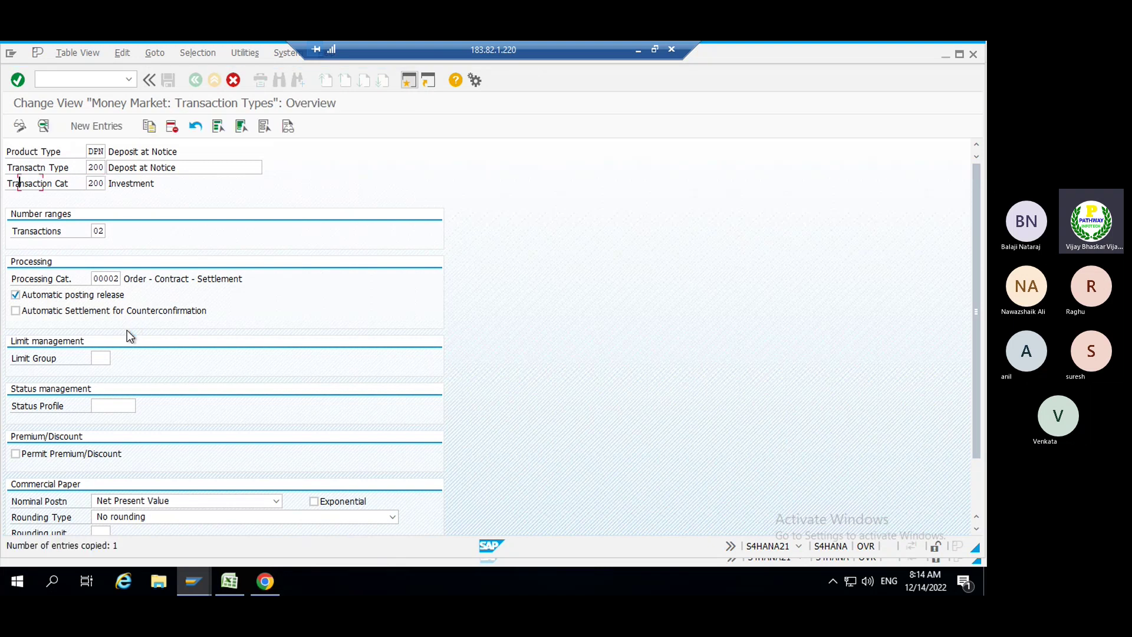
- Save the copied transaction type, return to the IMG structure and expand the Flow Types node
{"action": "left_click", "coordinate": [166, 80]}
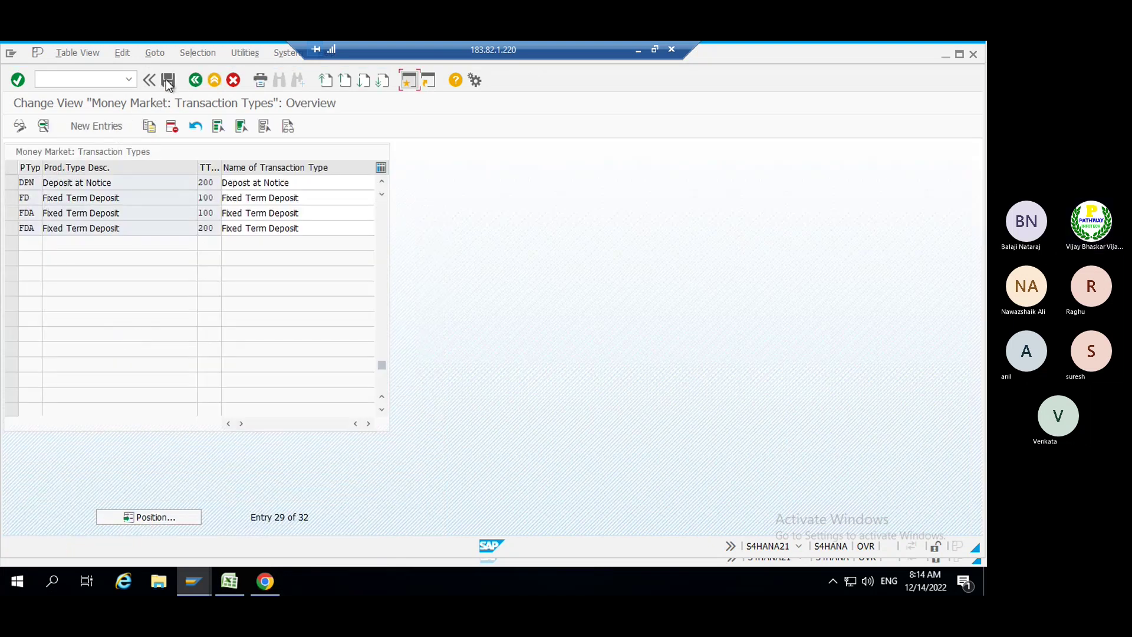
{"action": "left_click", "coordinate": [199, 80]}
{"action": "left_click", "coordinate": [144, 334]}
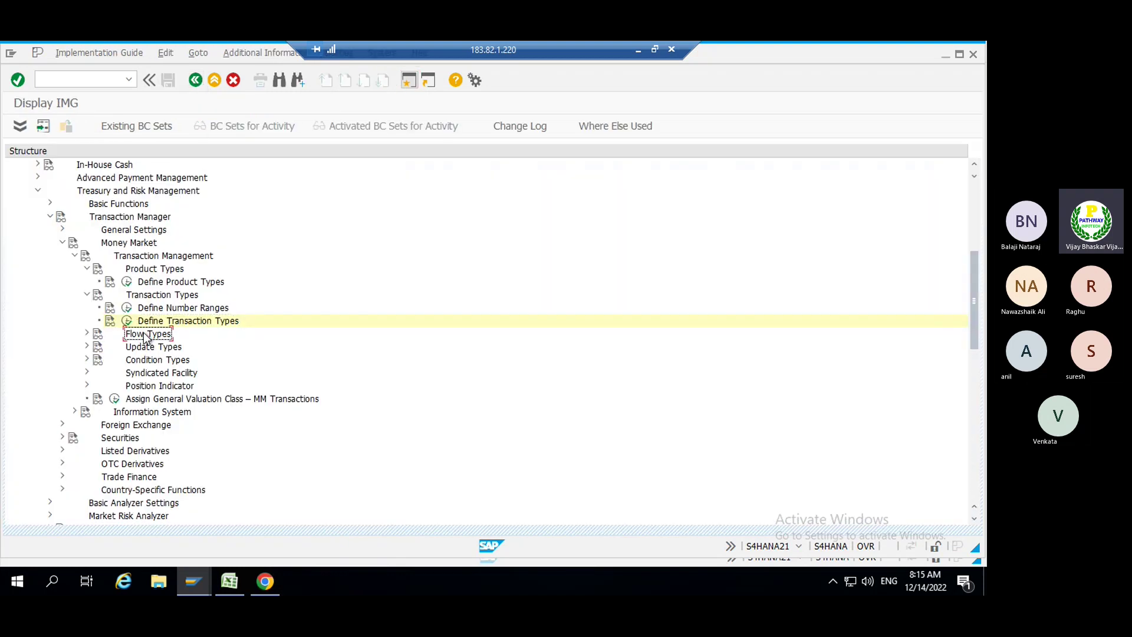
{"action": "double_click", "coordinate": [144, 334]}
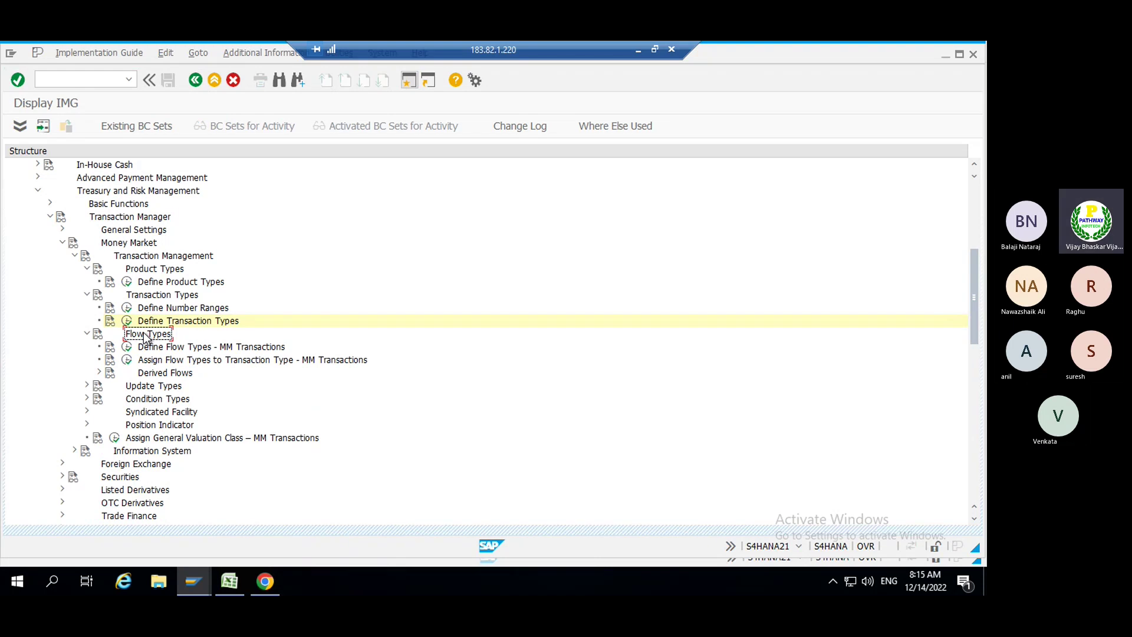
- Review the defined money market flow types, and start a new entry in the assignment of flow types to transaction types
{"action": "left_click", "coordinate": [127, 347]}
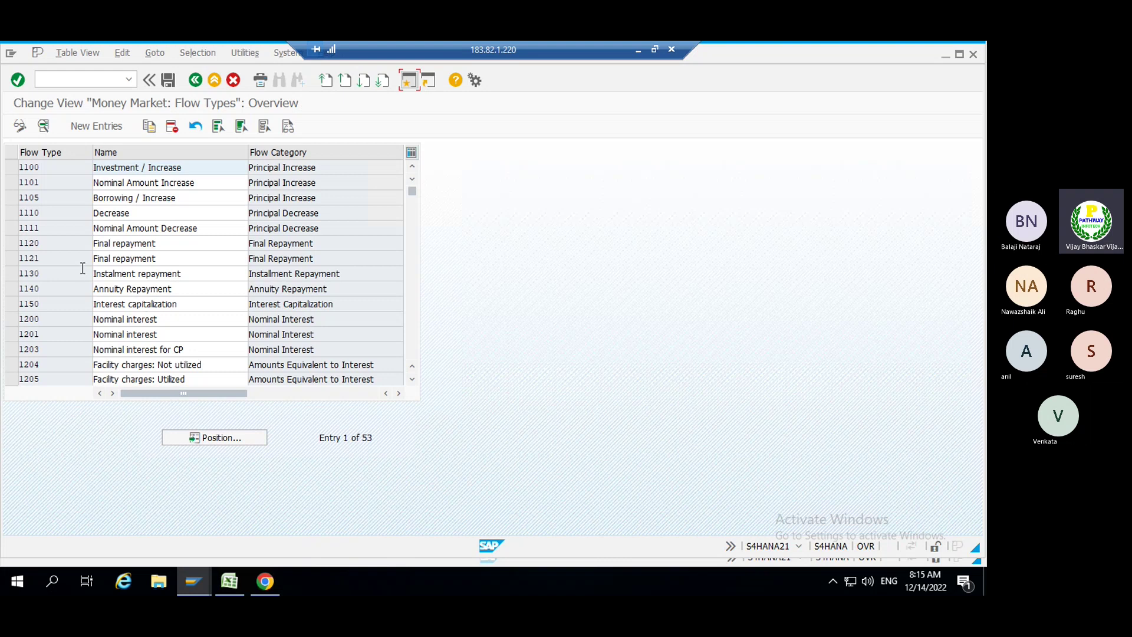
{"action": "left_click", "coordinate": [197, 80]}
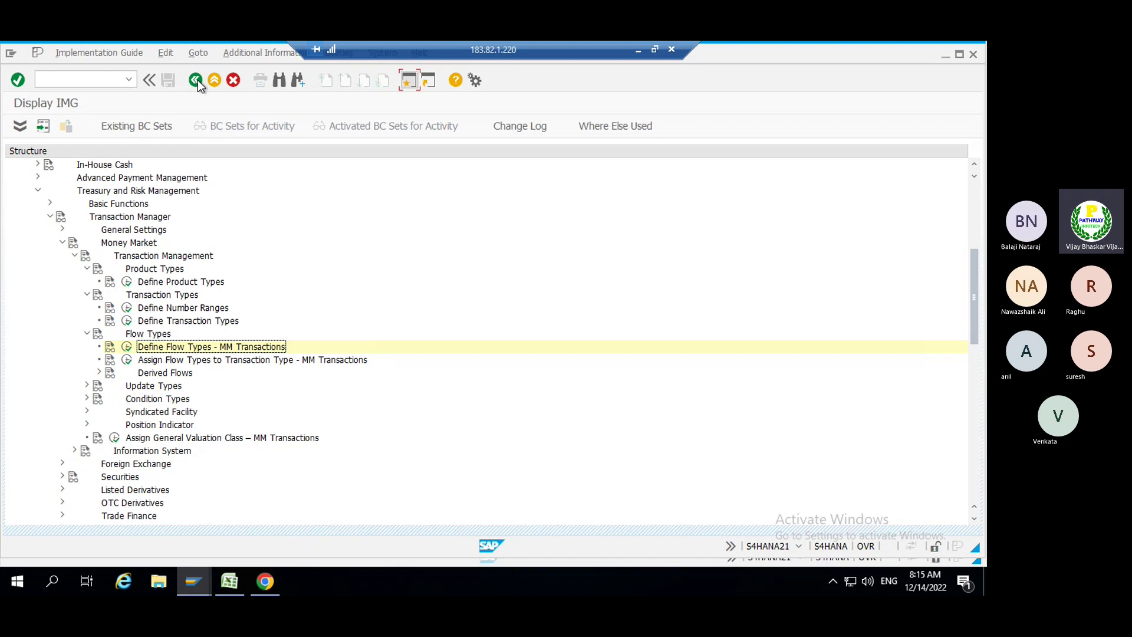
{"action": "left_click", "coordinate": [127, 361]}
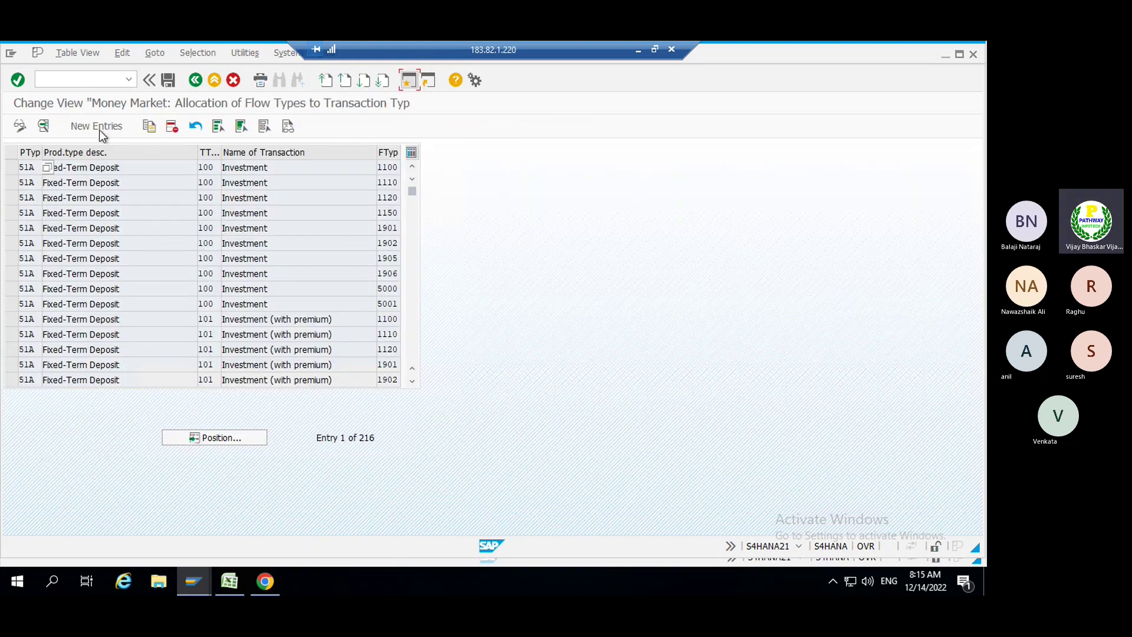
{"action": "left_click", "coordinate": [98, 128]}
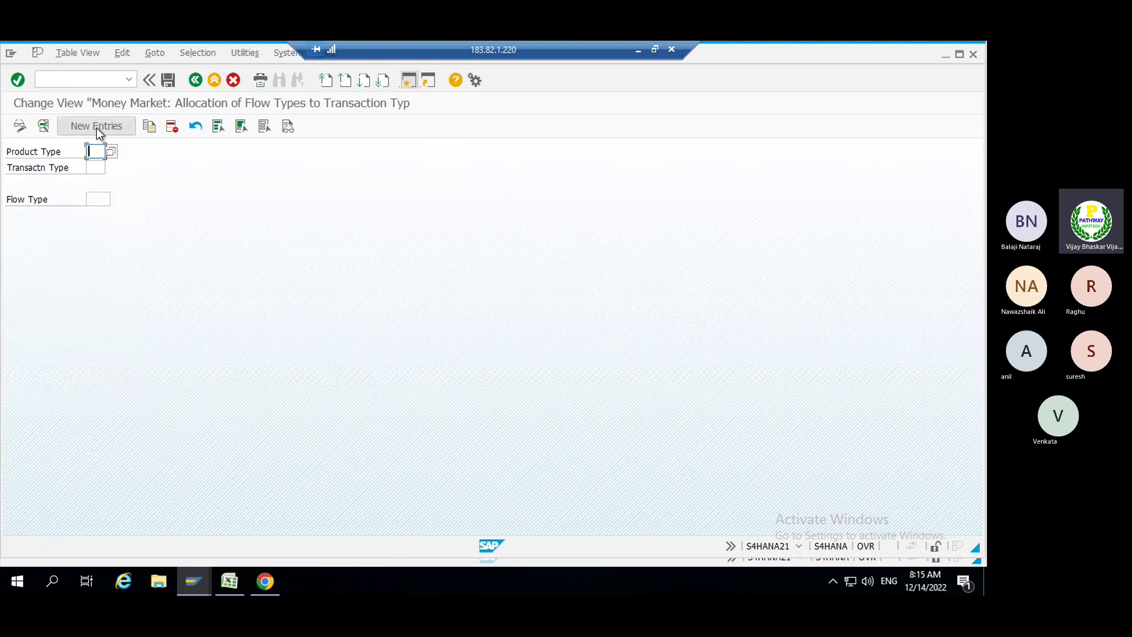
- Assign flow type 1100 (Investment / Increase) to product type DPN with transaction type 100
{"action": "left_click", "coordinate": [110, 151]}
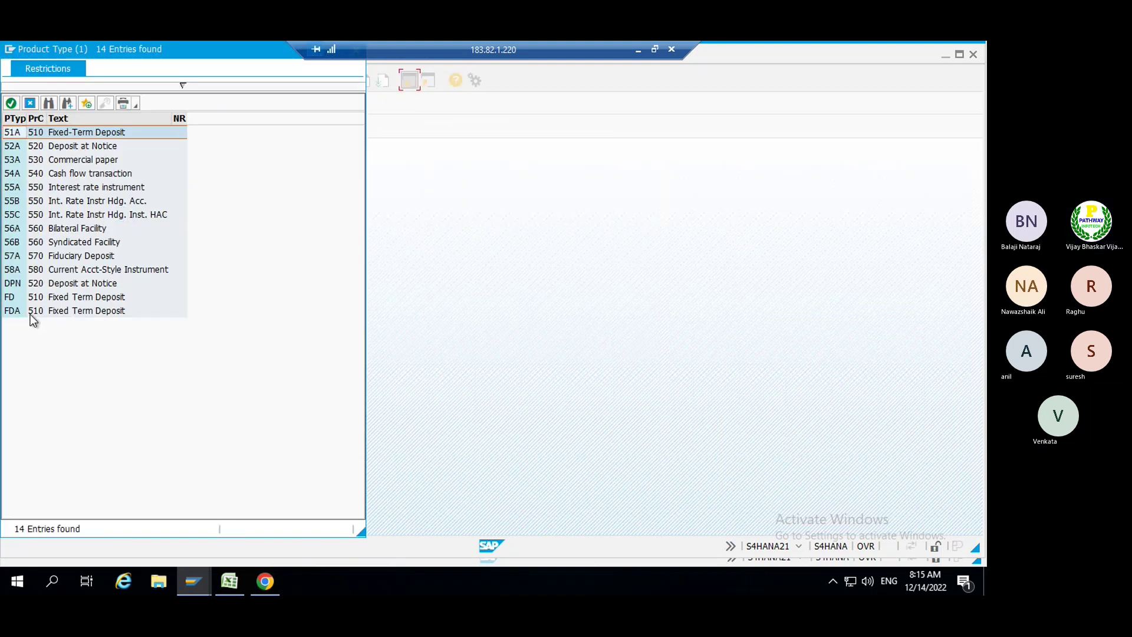
{"action": "double_click", "coordinate": [26, 283]}
{"action": "left_click", "coordinate": [94, 167]}
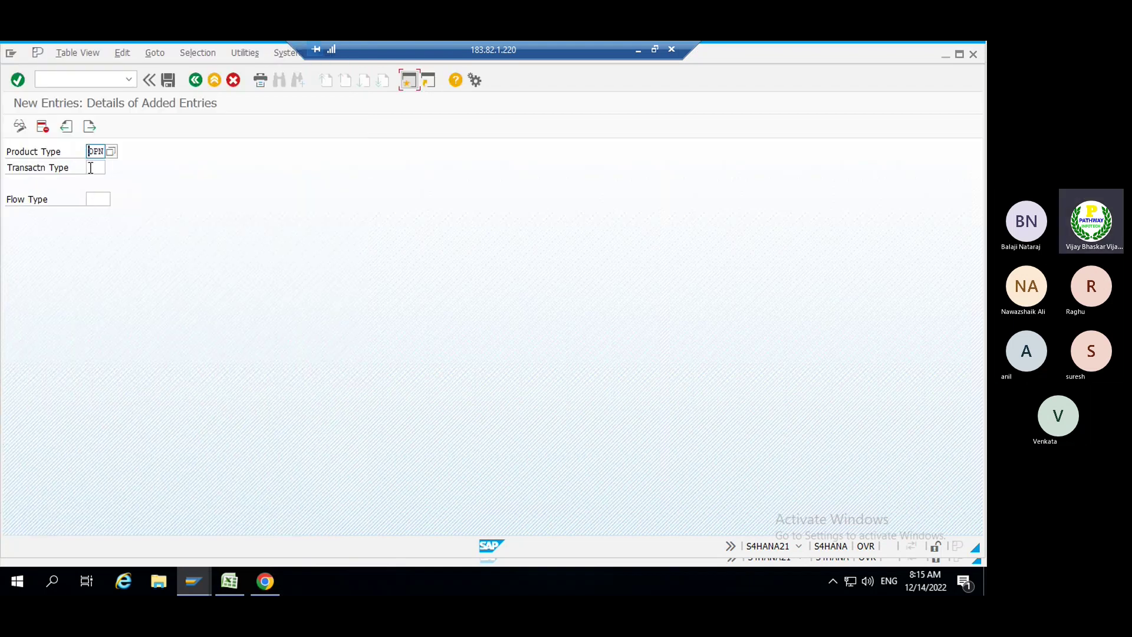
{"action": "type", "text": "100"}
{"action": "key", "text": "Tab"}
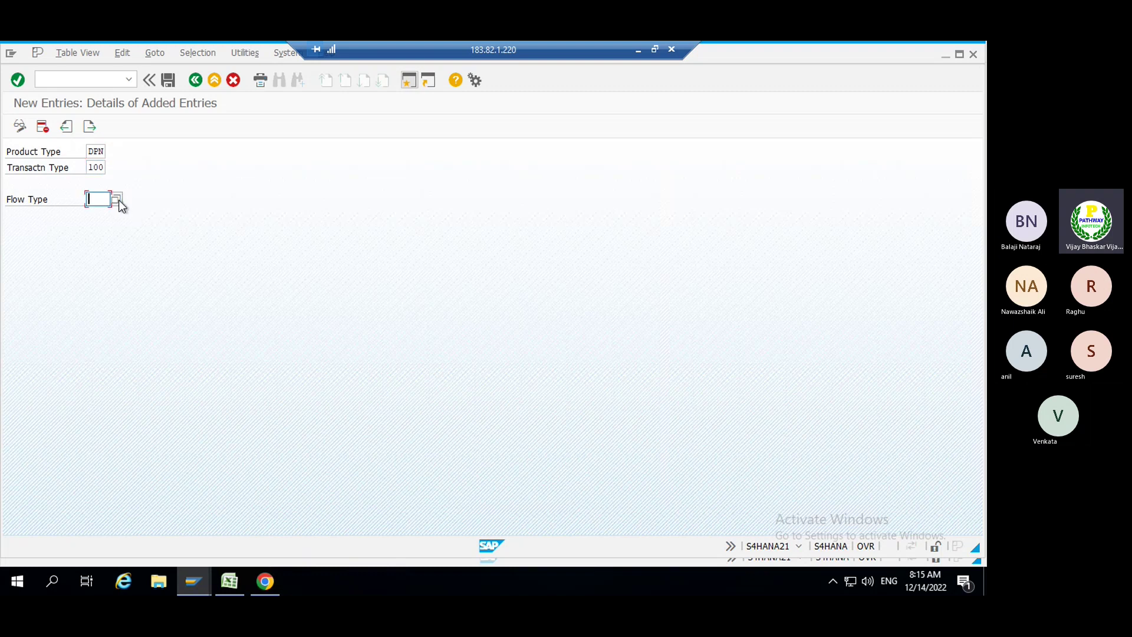
{"action": "left_click", "coordinate": [115, 199]}
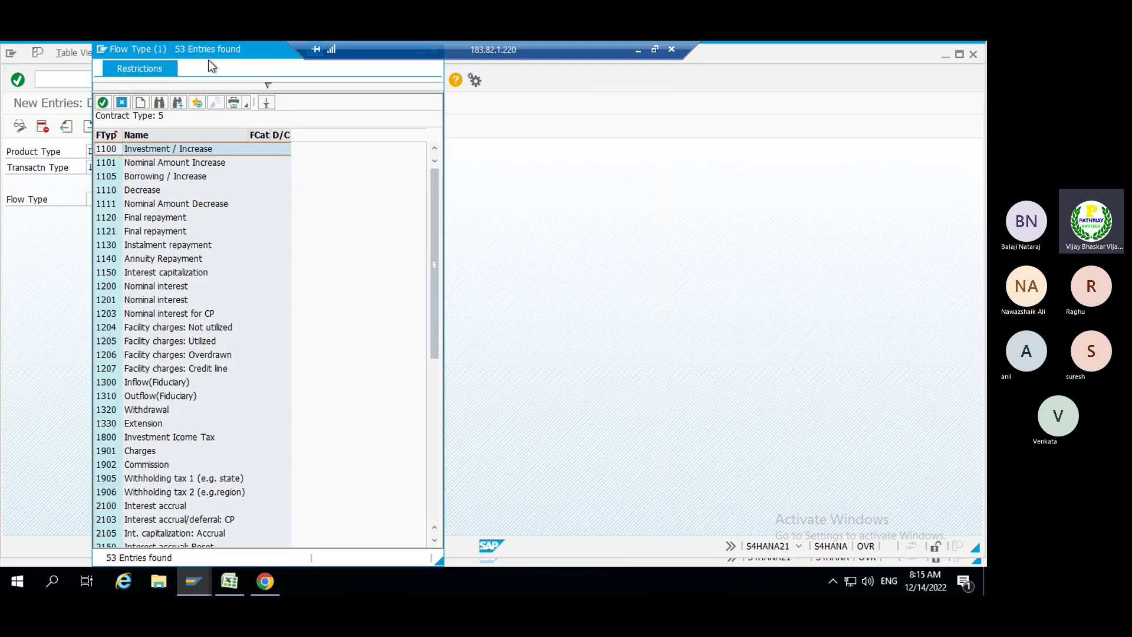
{"action": "left_click_drag", "start_coordinate": [207, 59], "coordinate": [327, 102]}
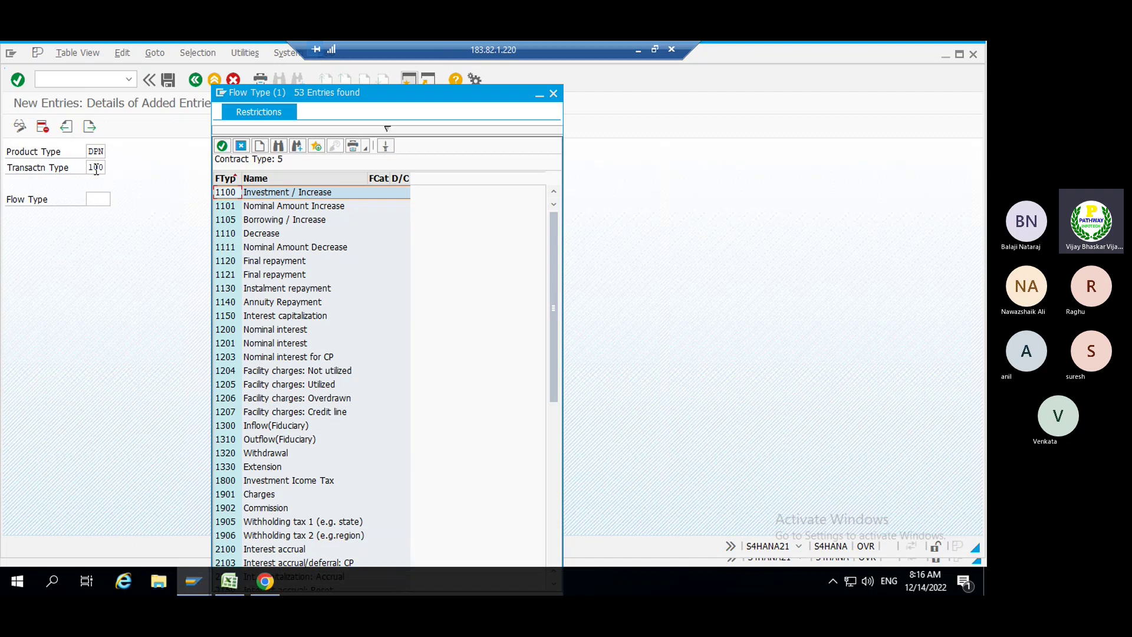
{"action": "double_click", "coordinate": [231, 193]}
{"action": "key", "text": "Return"}
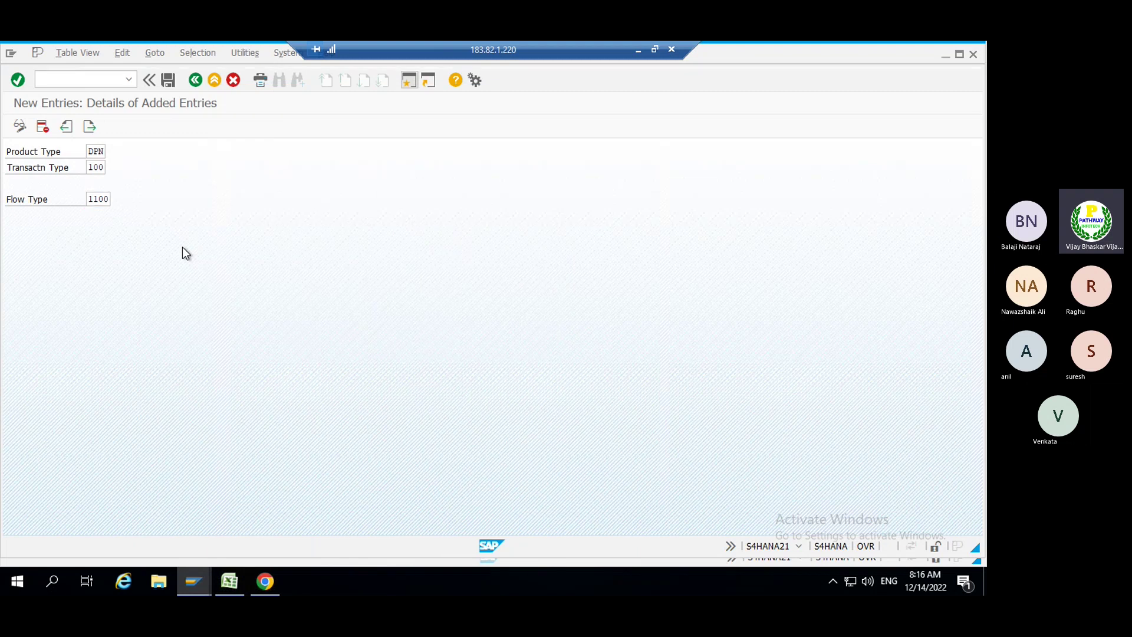
- Add another entry for product type DPN and transaction type 100 with flow type 1110 (Decrease)
{"action": "left_click", "coordinate": [89, 126]}
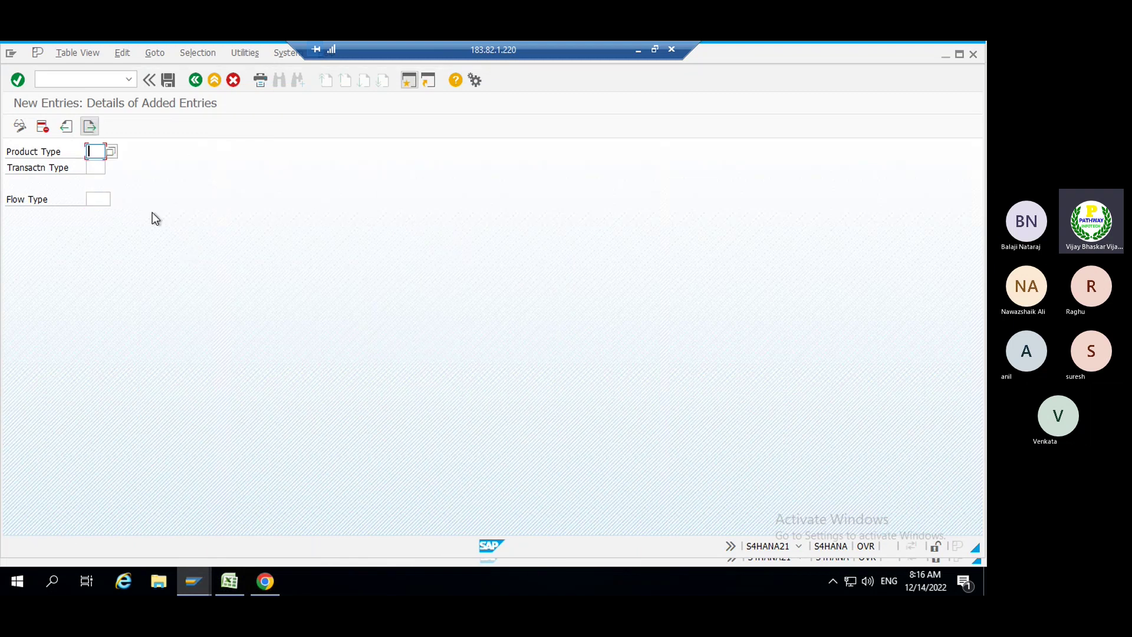
{"action": "type", "text": "DPN"}
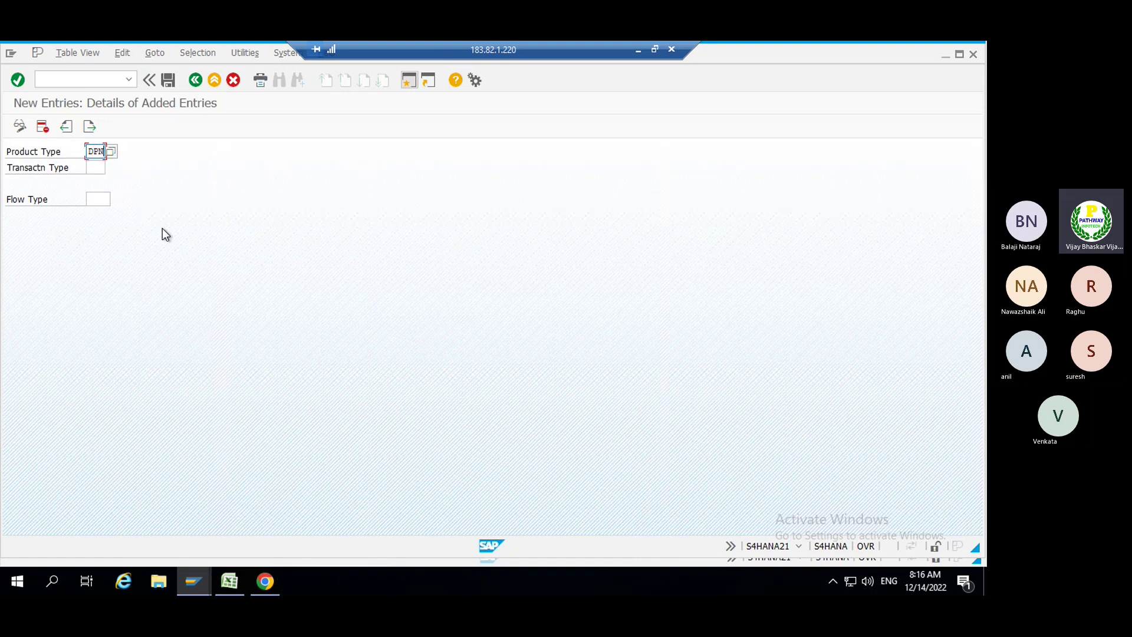
{"action": "key", "text": "Tab"}
{"action": "type", "text": "100"}
{"action": "key", "text": "Tab"}
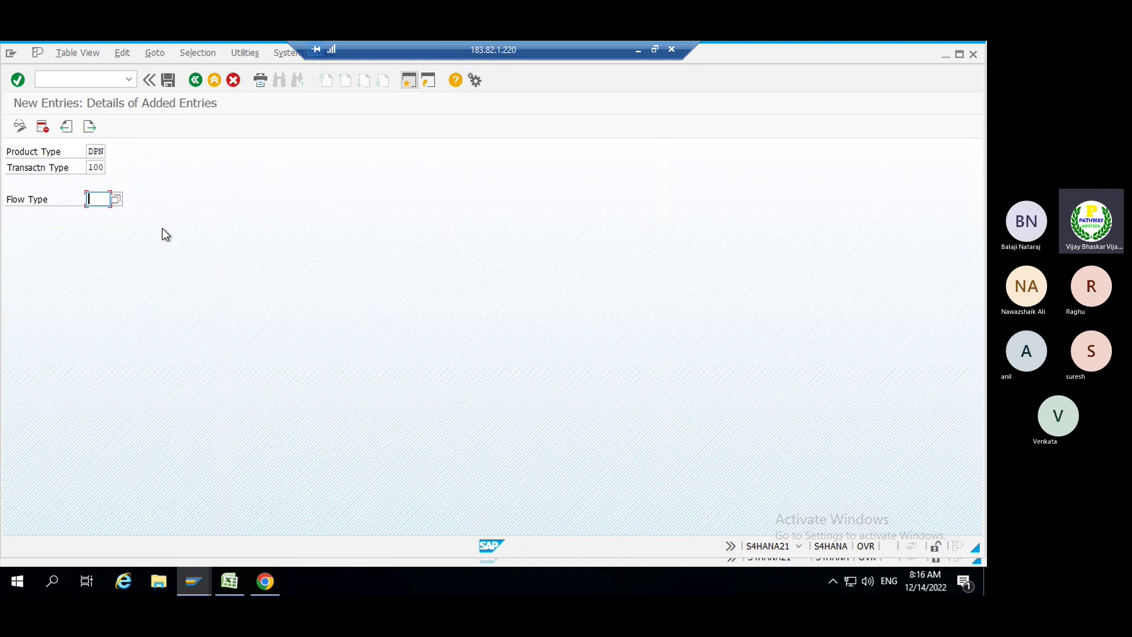
{"action": "left_click", "coordinate": [116, 199]}
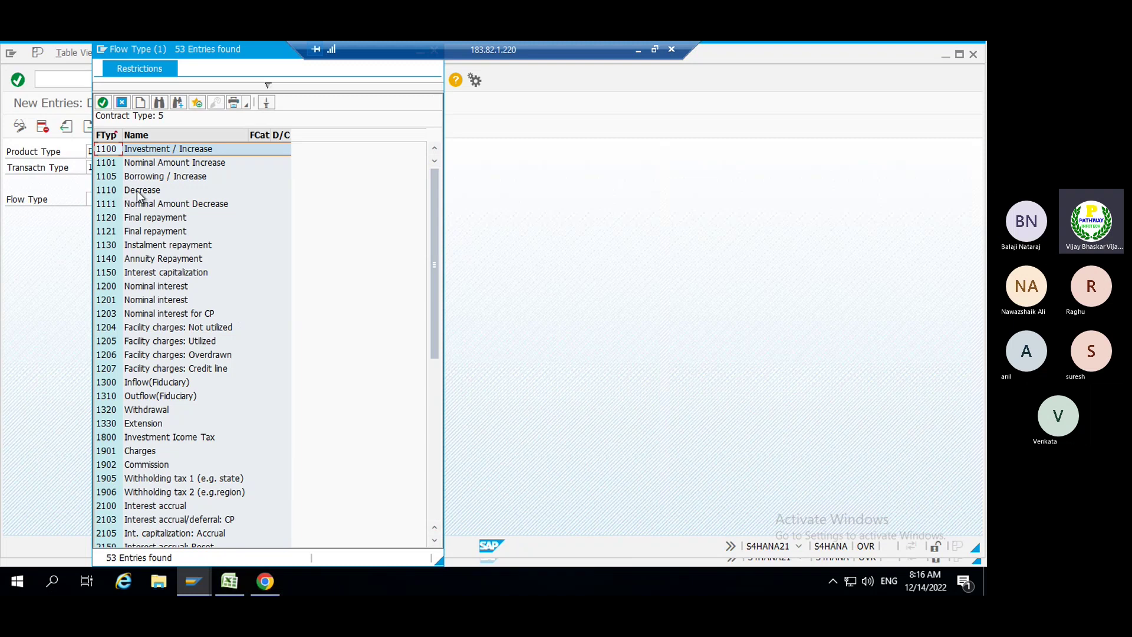
{"action": "left_click", "coordinate": [137, 190]}
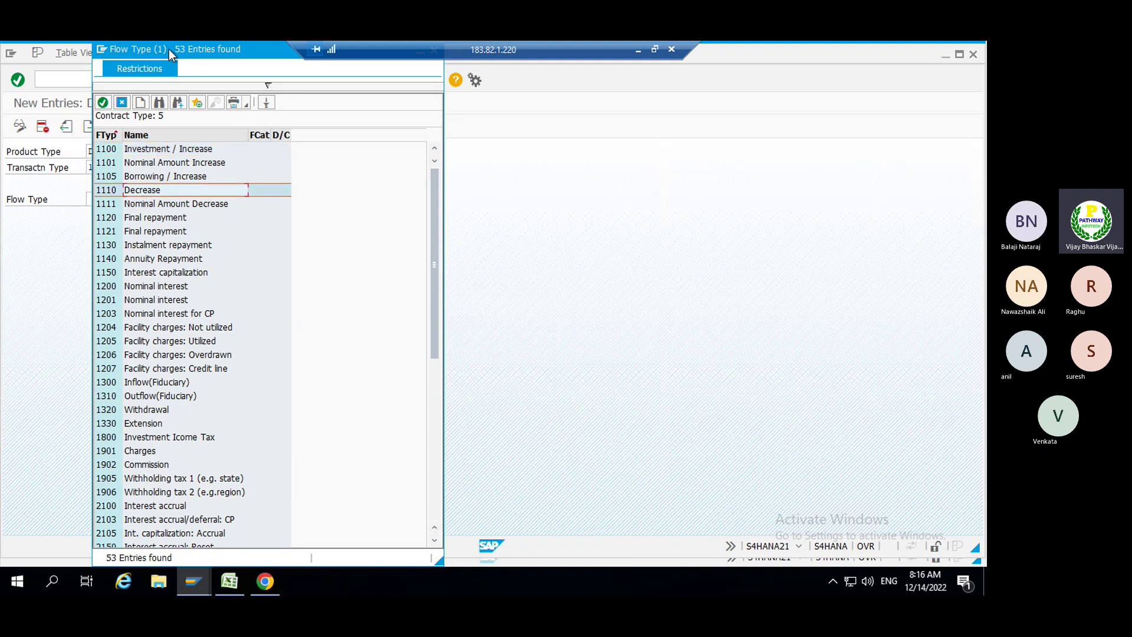
{"action": "left_click_drag", "start_coordinate": [169, 48], "coordinate": [271, 87]}
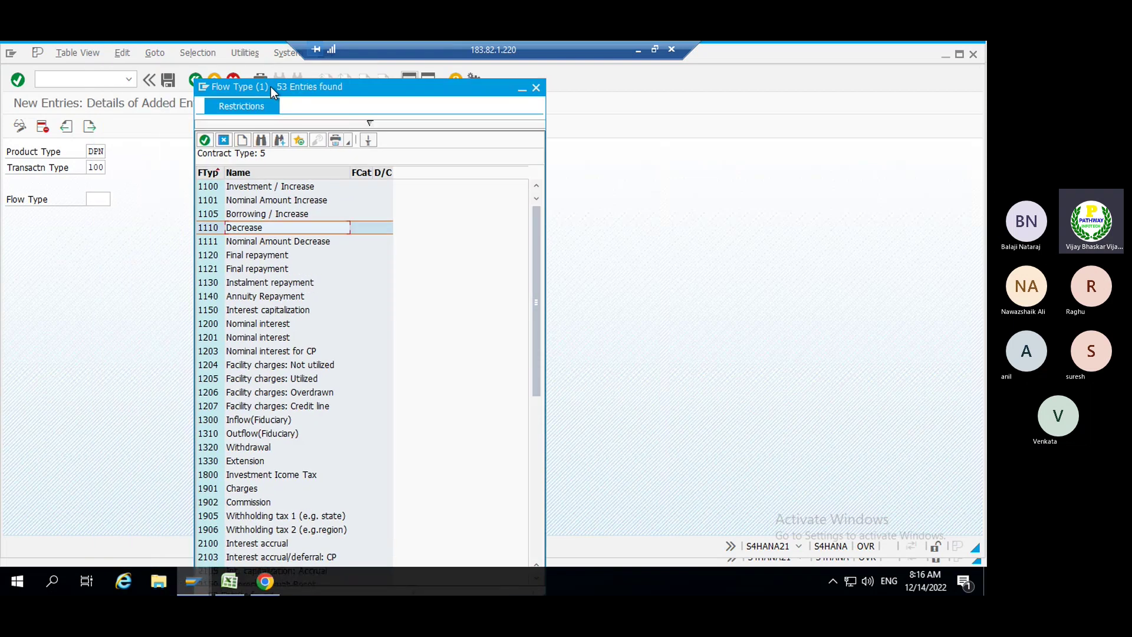
{"action": "double_click", "coordinate": [214, 234]}
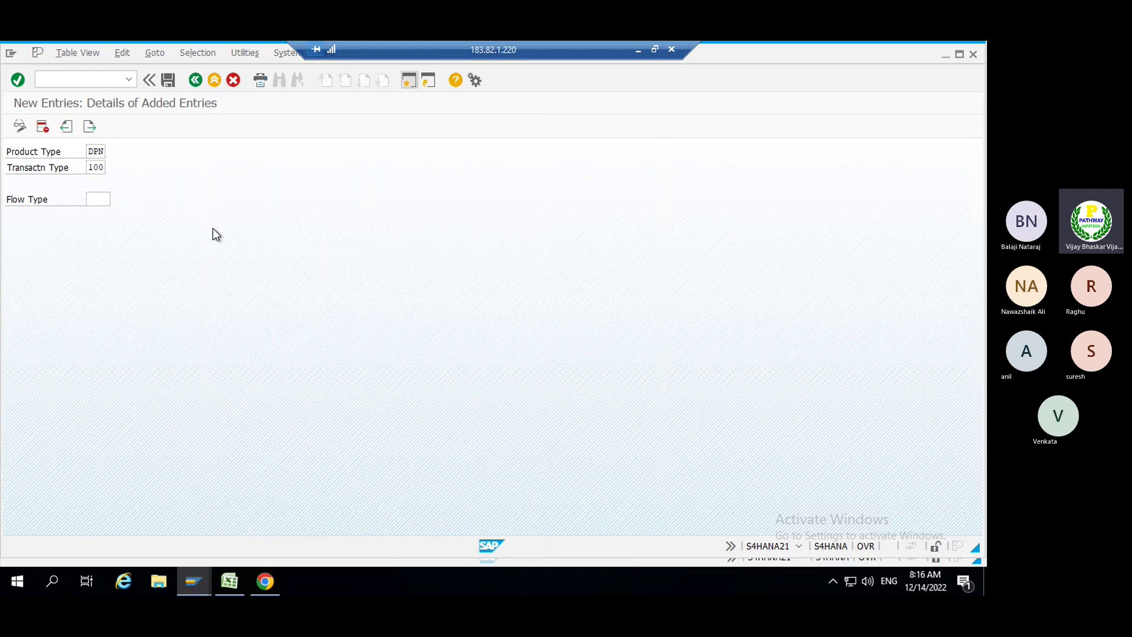
{"action": "key", "text": "Return"}
- Add an entry assigning flow type 1120 (Final repayment) to product type DPN, transaction type 100
{"action": "left_click", "coordinate": [89, 126]}
{"action": "left_click", "coordinate": [100, 198]}
{"action": "left_click", "coordinate": [117, 200]}
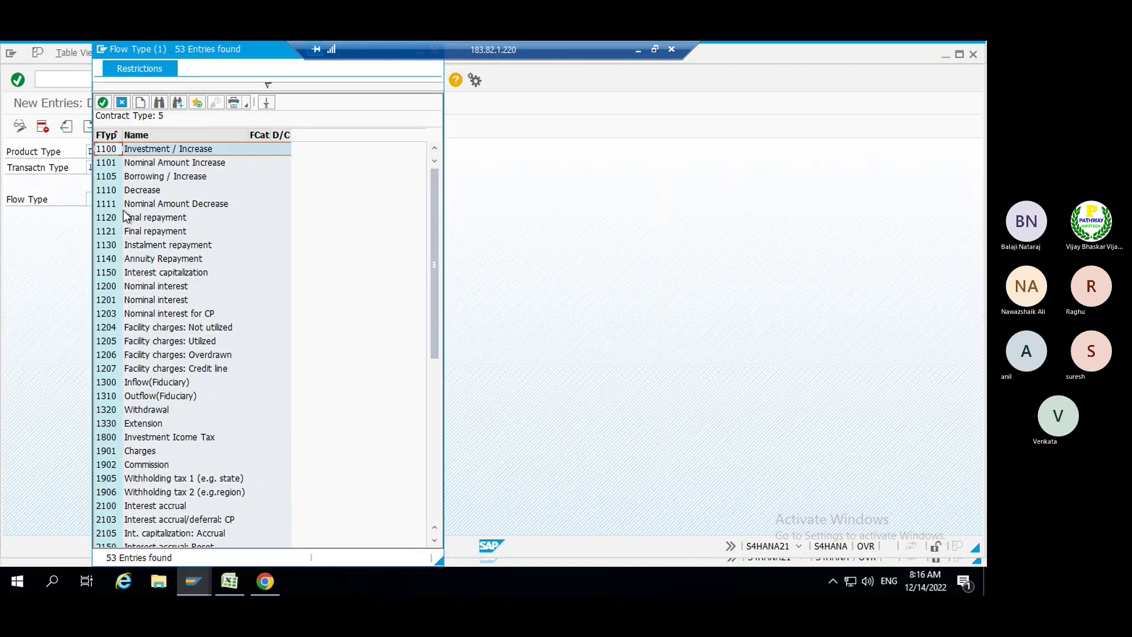
{"action": "left_click", "coordinate": [142, 218]}
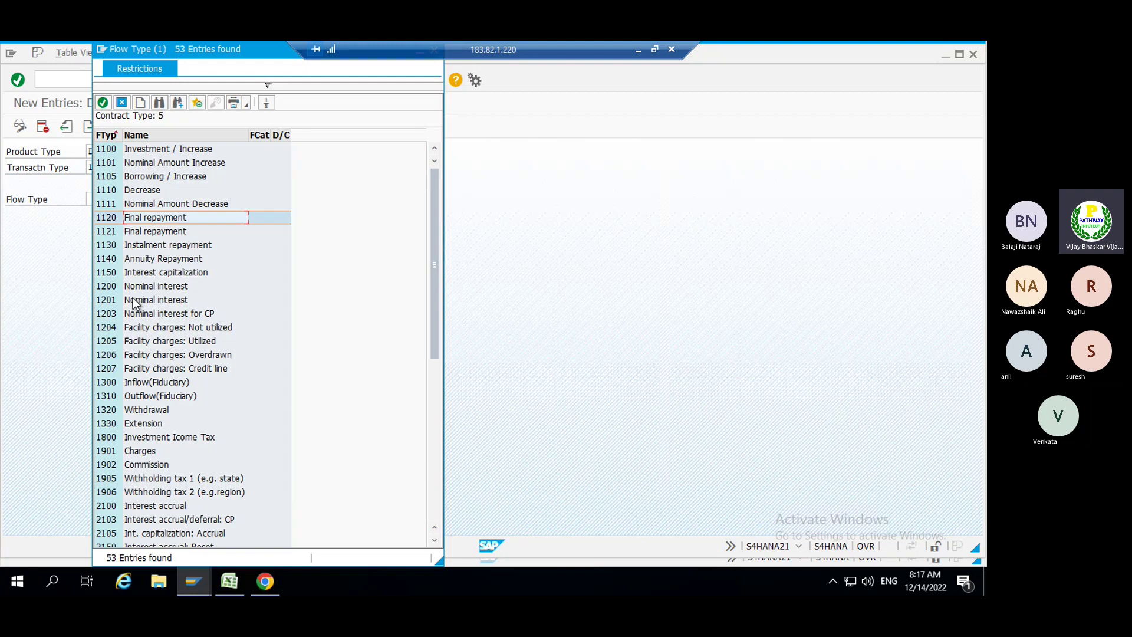
{"action": "double_click", "coordinate": [120, 217]}
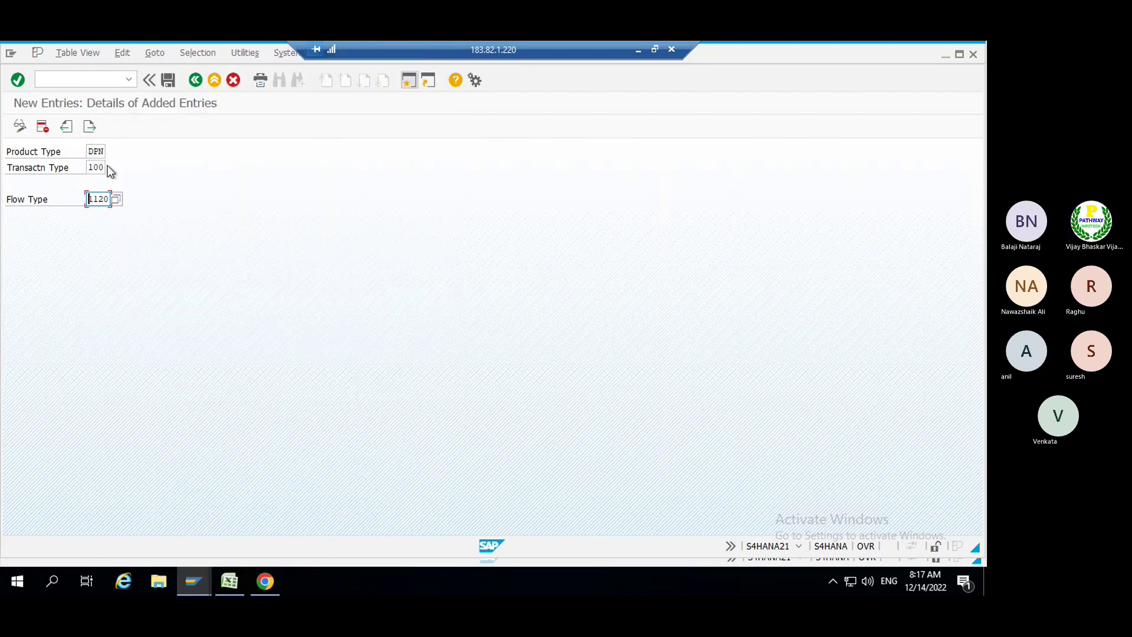
- Add an entry assigning flow type 1200 (Nominal interest) to product type DPN, transaction type 100
{"action": "left_click", "coordinate": [89, 126]}
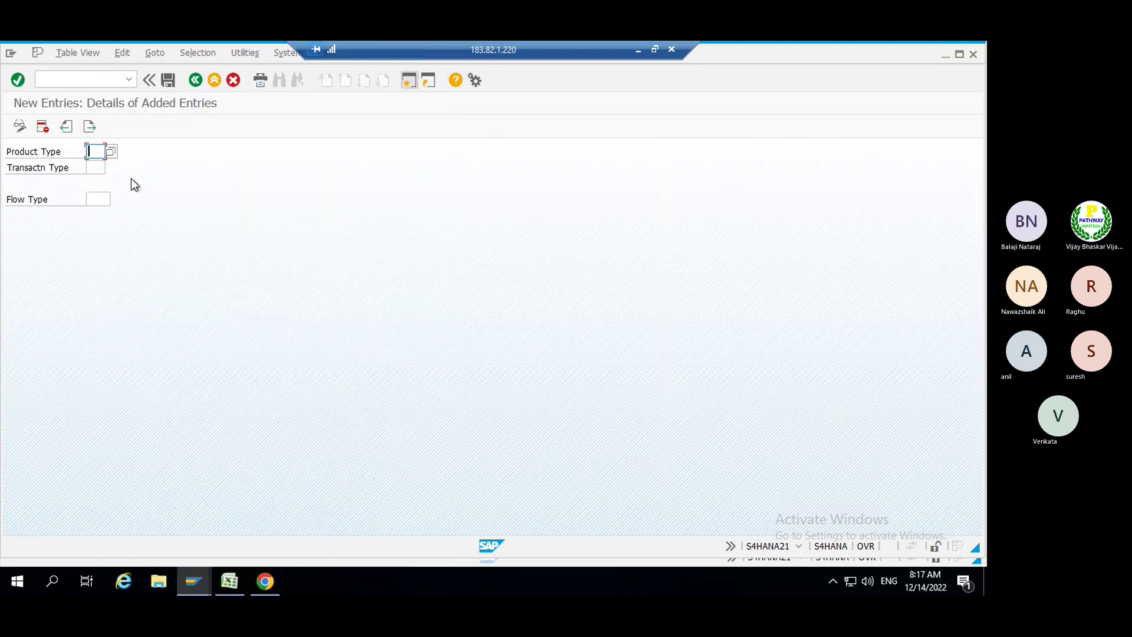
{"action": "type", "text": "DPN"}
{"action": "key", "text": "Tab"}
{"action": "type", "text": "100"}
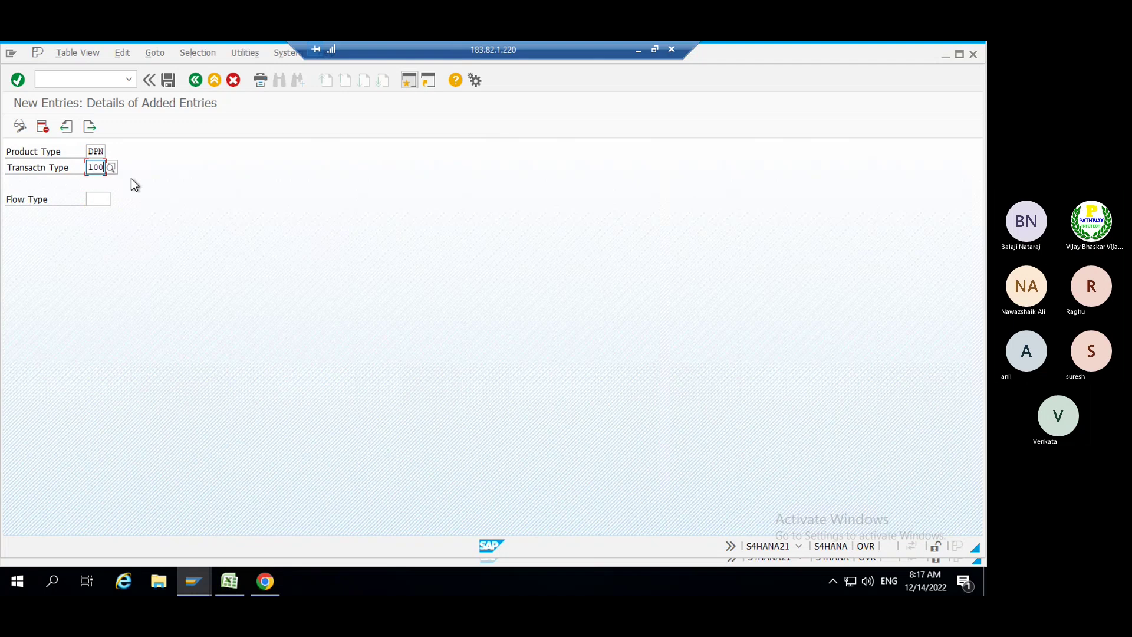
{"action": "key", "text": "Tab"}
{"action": "left_click", "coordinate": [114, 199]}
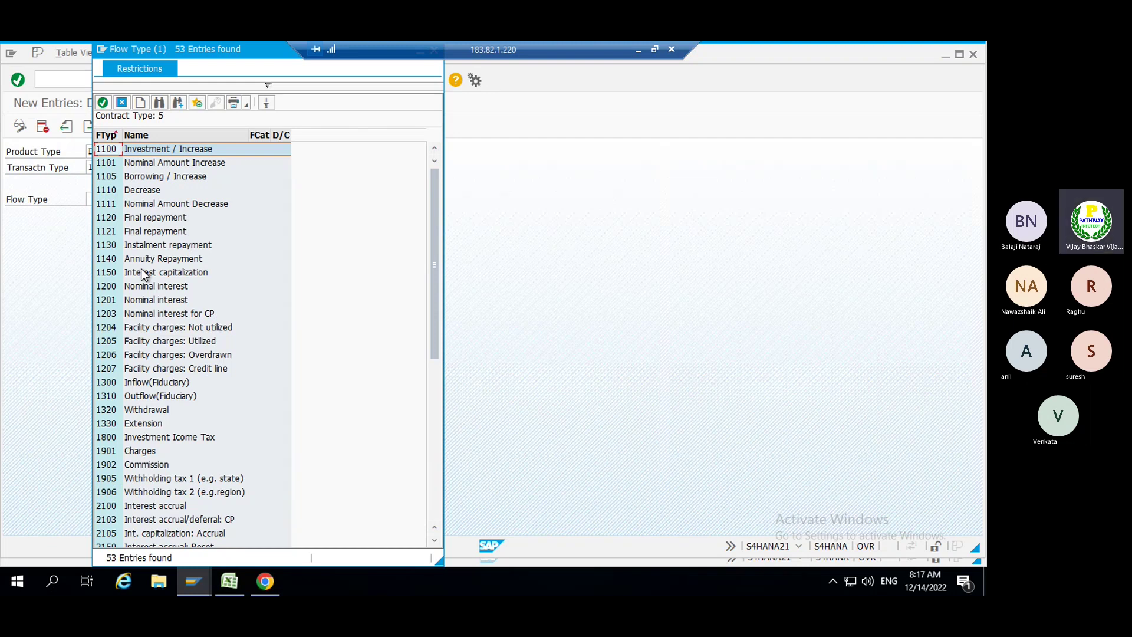
{"action": "double_click", "coordinate": [141, 286]}
- Add an entry assigning flow type 1901 (Charges) to product type DPN, transaction type 100, and validate it
{"action": "left_click", "coordinate": [89, 126]}
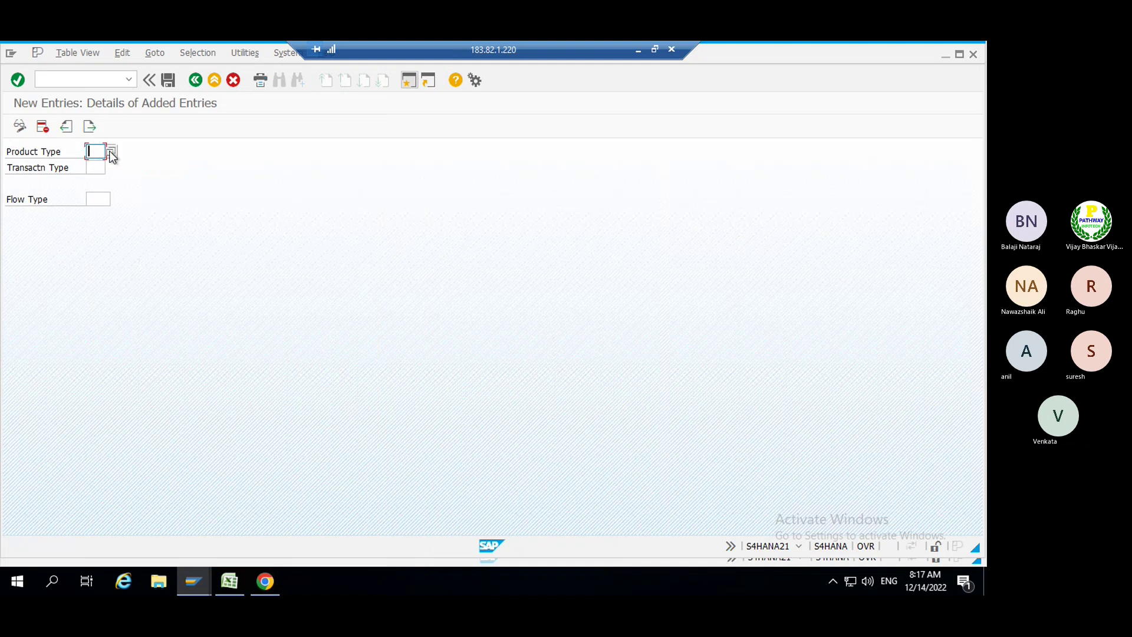
{"action": "left_click", "coordinate": [94, 151]}
{"action": "left_click", "coordinate": [95, 164]}
{"action": "left_click", "coordinate": [95, 166]}
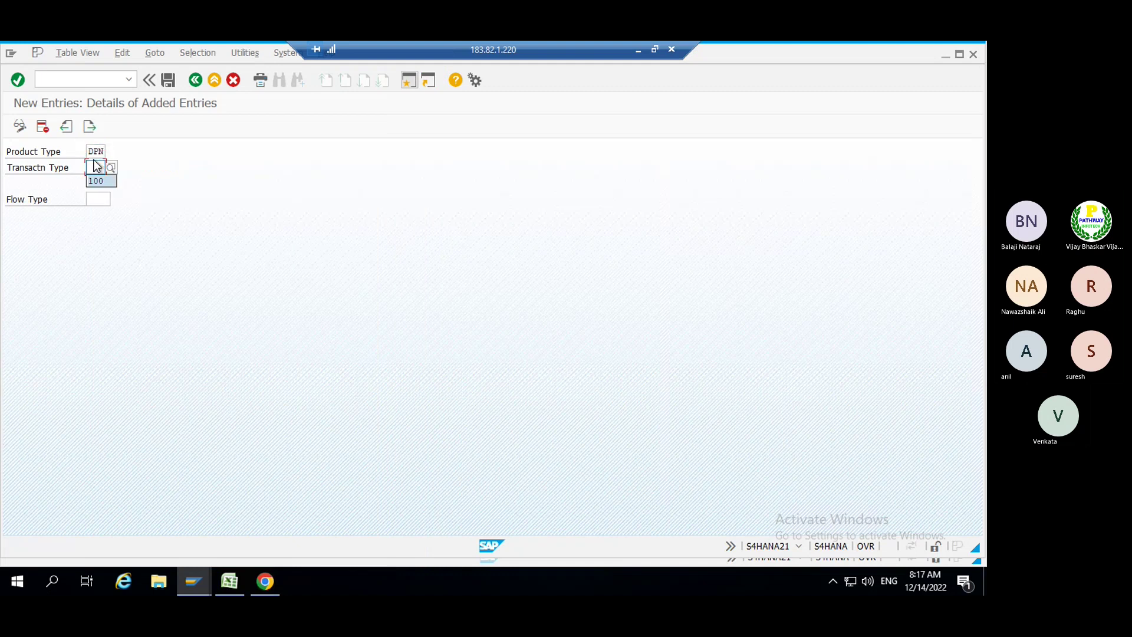
{"action": "left_click", "coordinate": [96, 179]}
{"action": "left_click", "coordinate": [89, 199]}
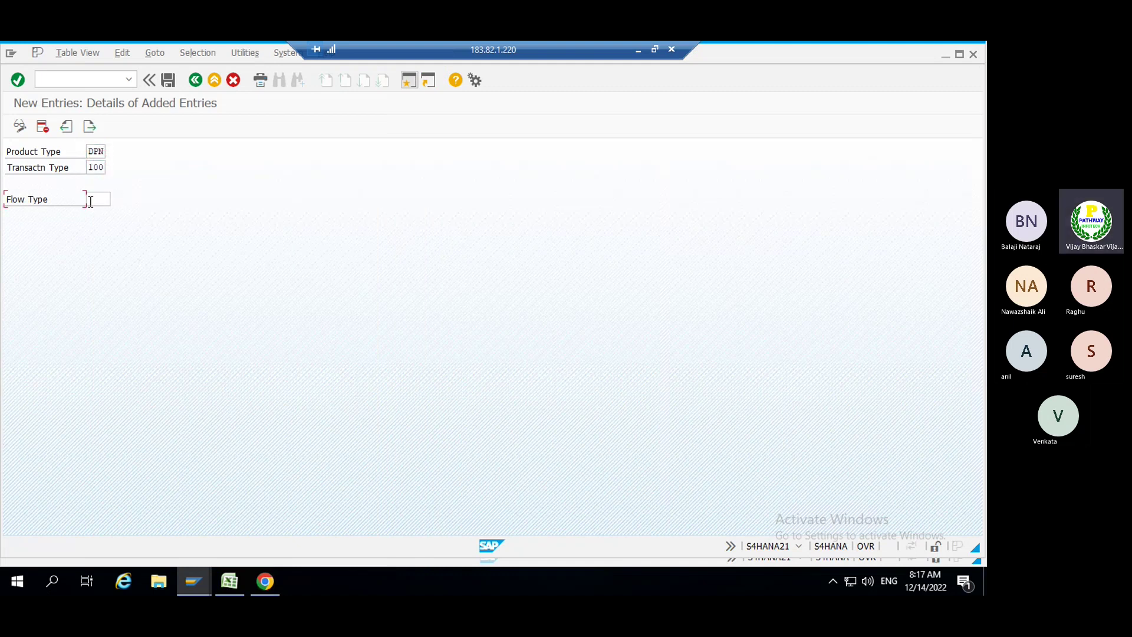
{"action": "left_click", "coordinate": [116, 201]}
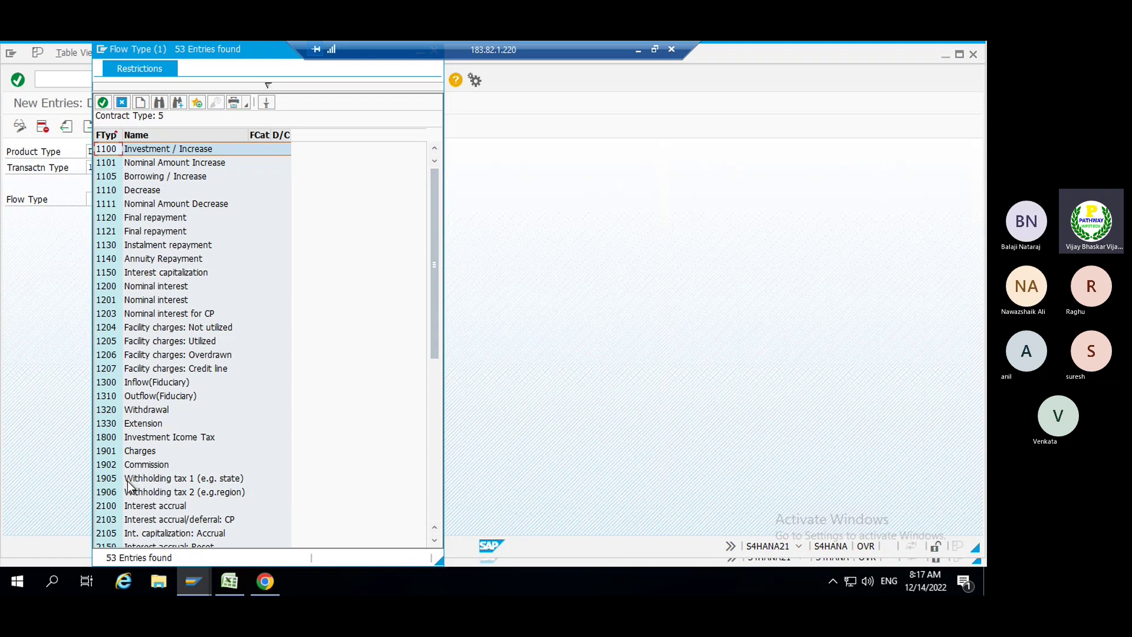
{"action": "double_click", "coordinate": [108, 450]}
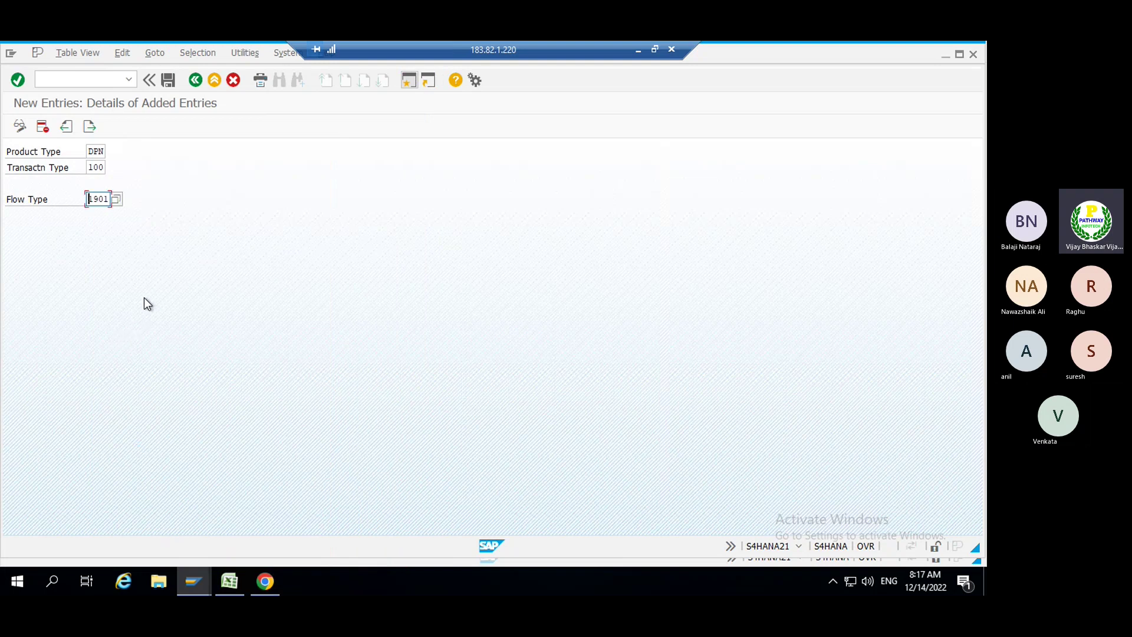
{"action": "key", "text": "Return"}
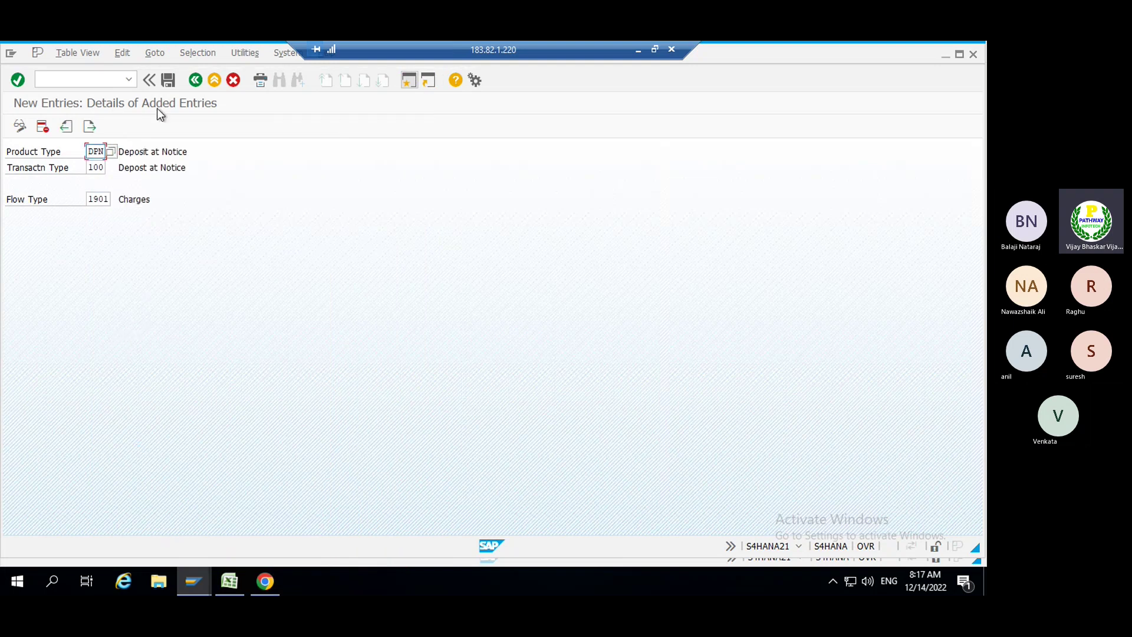
- Save the new flow type assignments to the TRM Group customizing request and return to the overview of added entries
{"action": "left_click", "coordinate": [168, 81]}
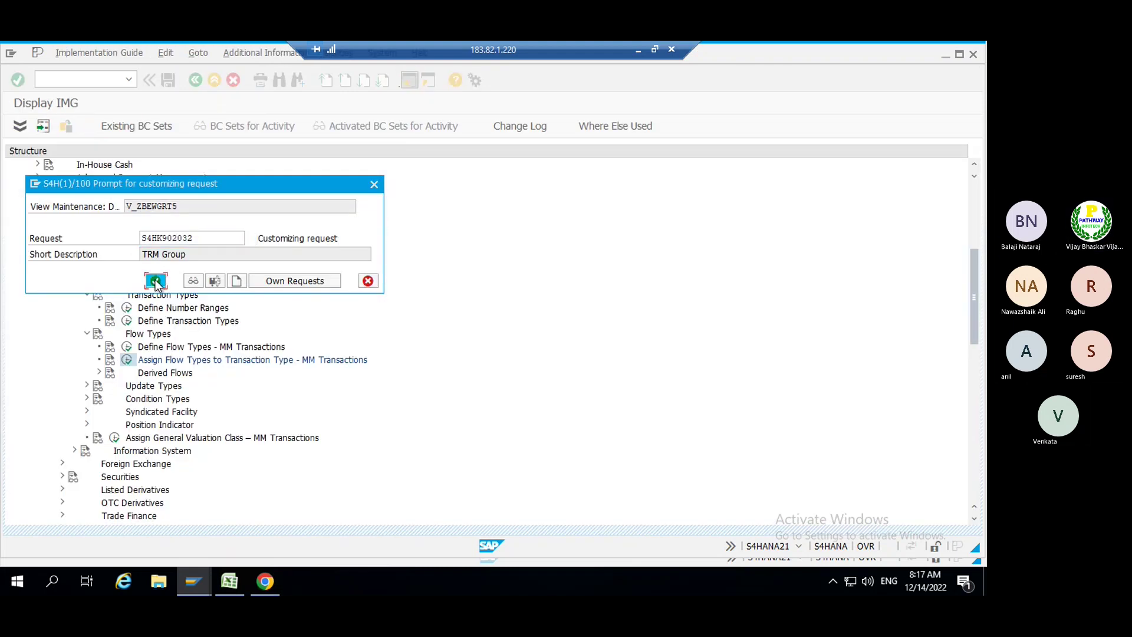
{"action": "left_click", "coordinate": [152, 278]}
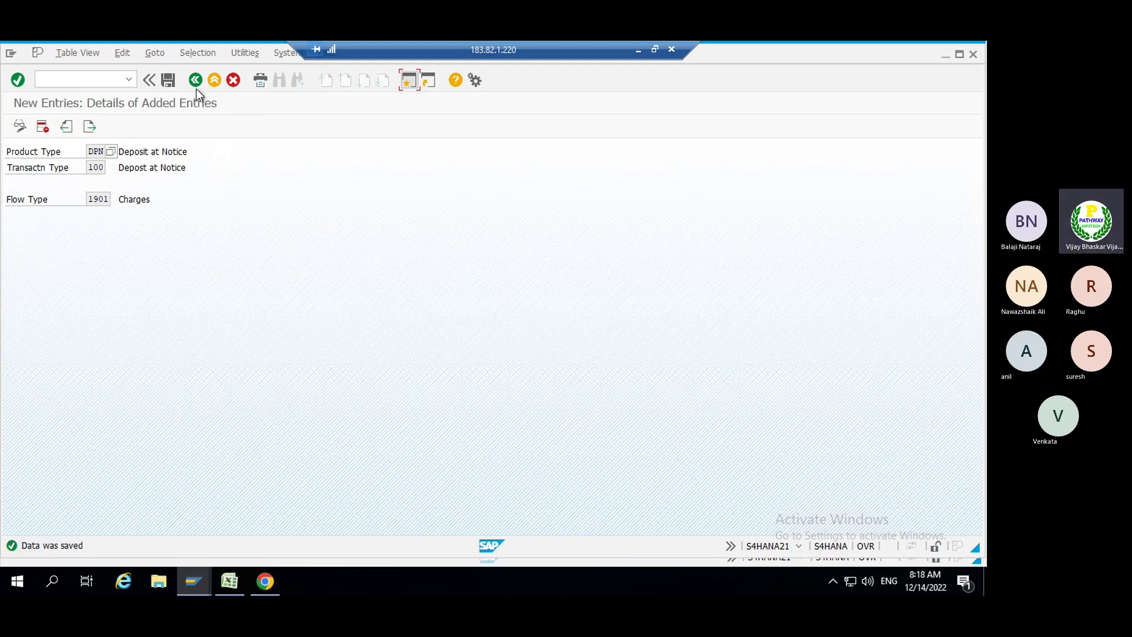
{"action": "left_click", "coordinate": [195, 80]}
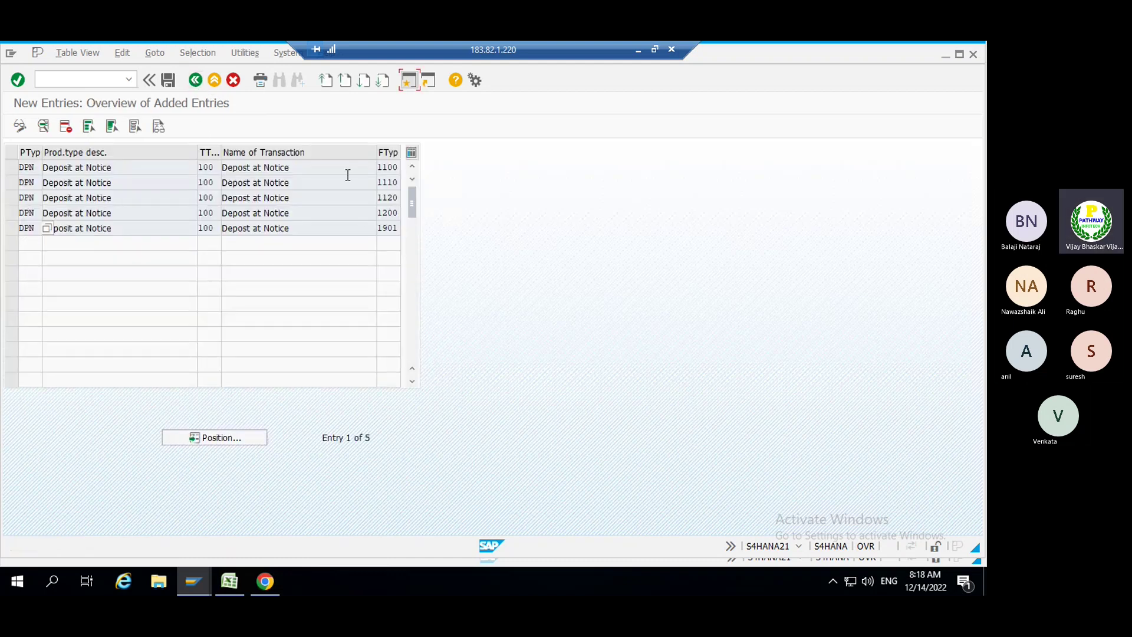
- Review the added DPN flow type assignments with the product description column narrowed, and return to the full allocation list
{"action": "left_click_drag", "start_coordinate": [198, 152], "coordinate": [153, 156]}
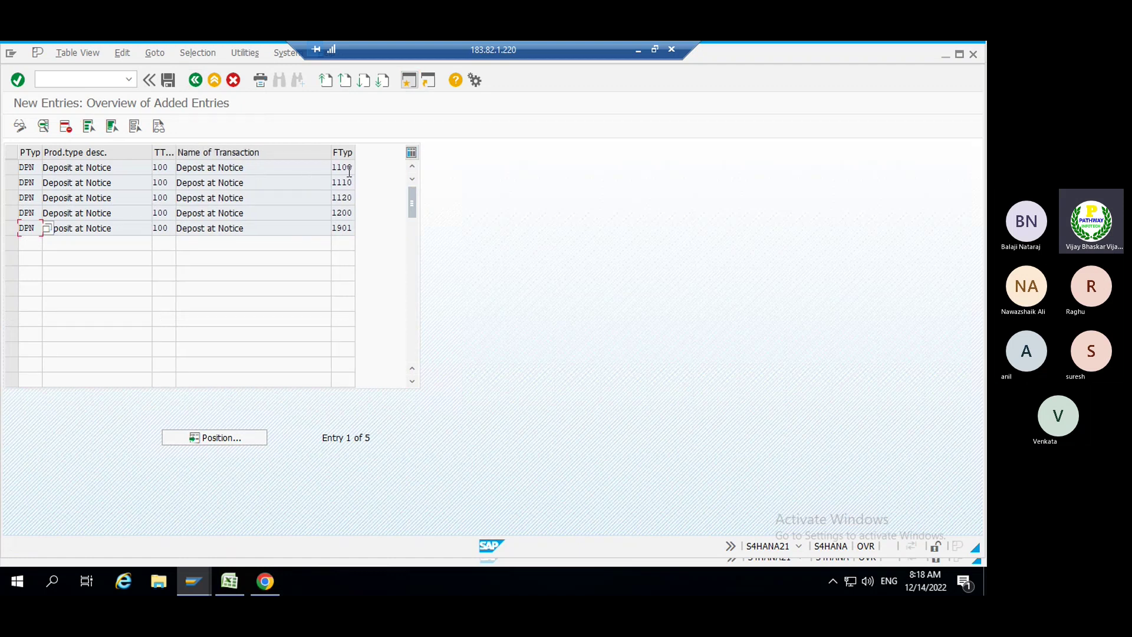
{"action": "left_click_drag", "start_coordinate": [11, 167], "coordinate": [12, 228]}
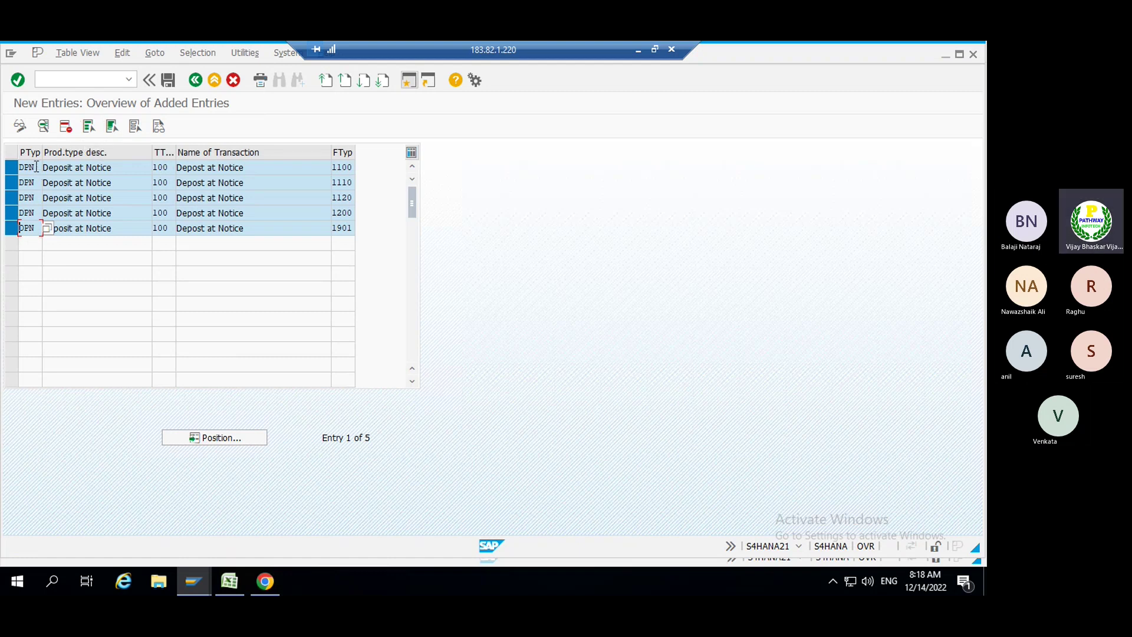
{"action": "left_click", "coordinate": [194, 80]}
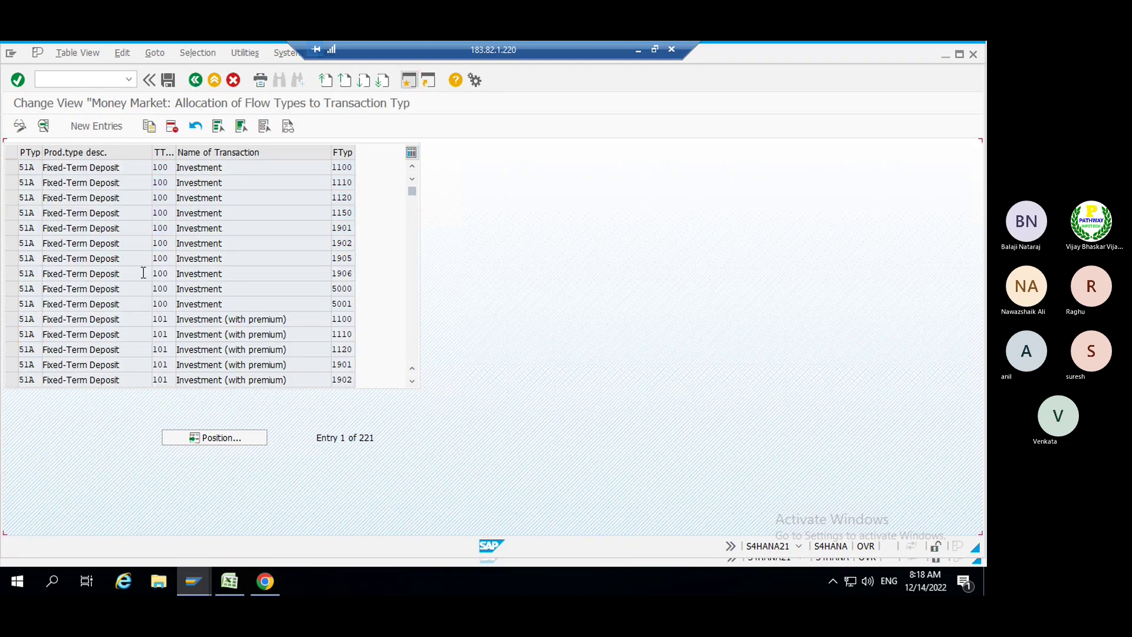
- Copy the five DPN transaction type 100 flow type assignments and set the flow type 1100 copy to transaction type 200
{"action": "scroll", "coordinate": [143, 272], "scroll_direction": "down", "scroll_amount": 3}
{"action": "scroll", "coordinate": [143, 273], "scroll_direction": "down", "scroll_amount": 8}
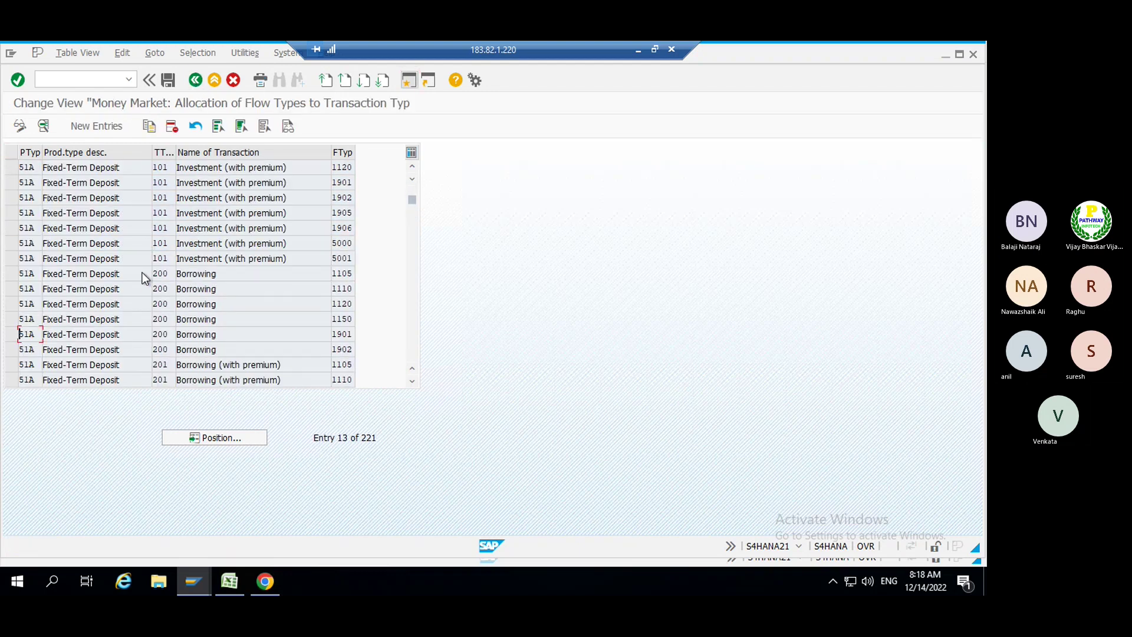
{"action": "left_click", "coordinate": [221, 437]}
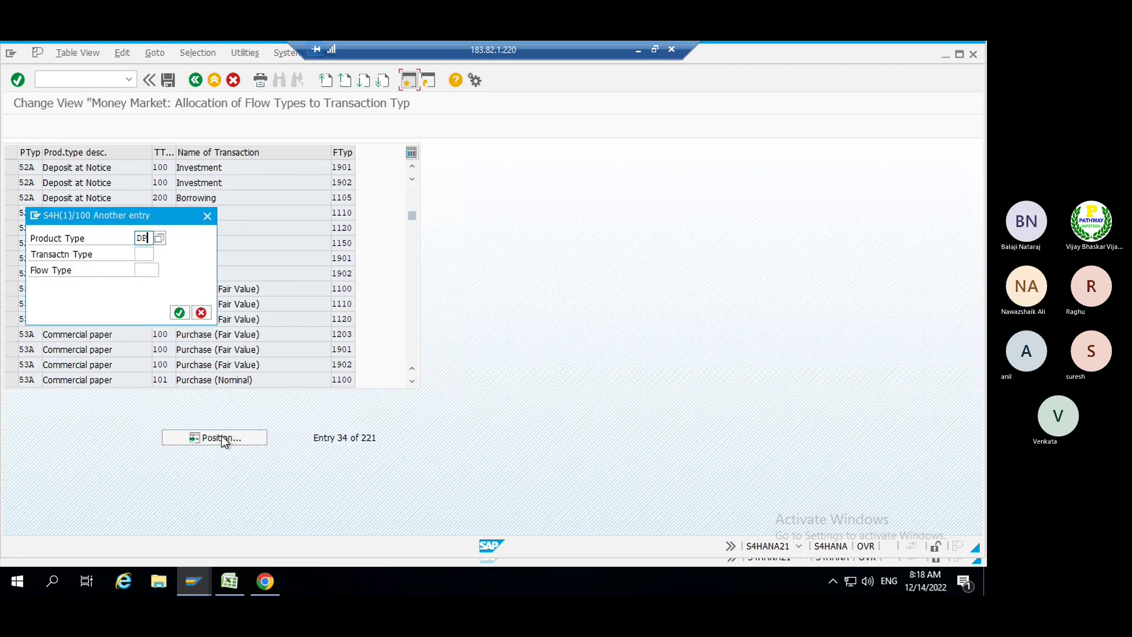
{"action": "type", "text": "DPN"}
{"action": "key", "text": "Return"}
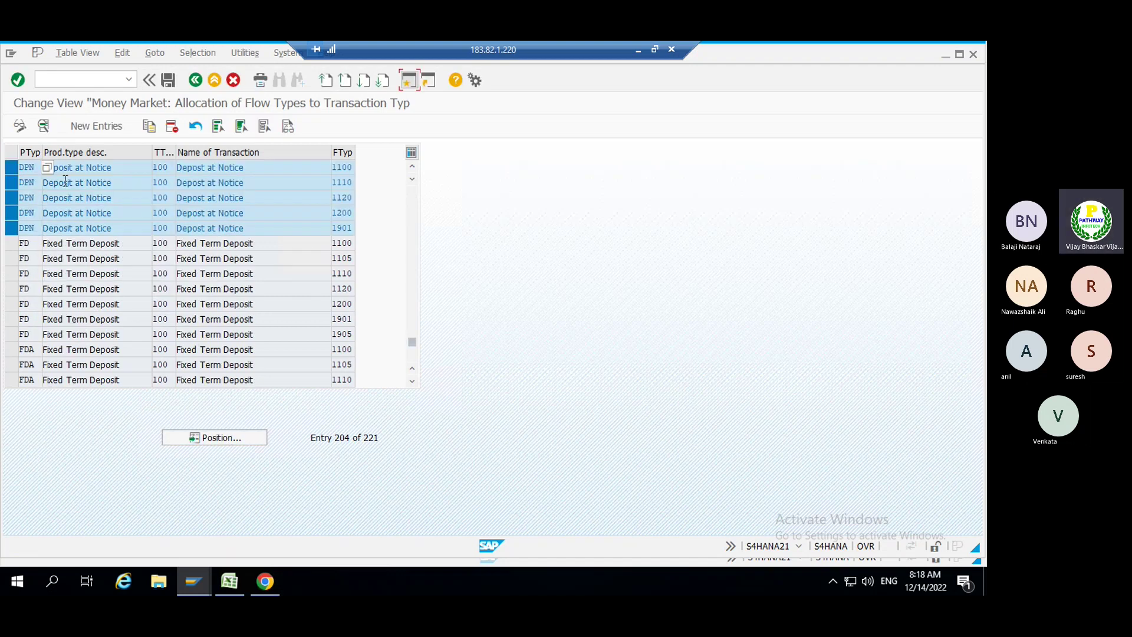
{"action": "left_click", "coordinate": [148, 127]}
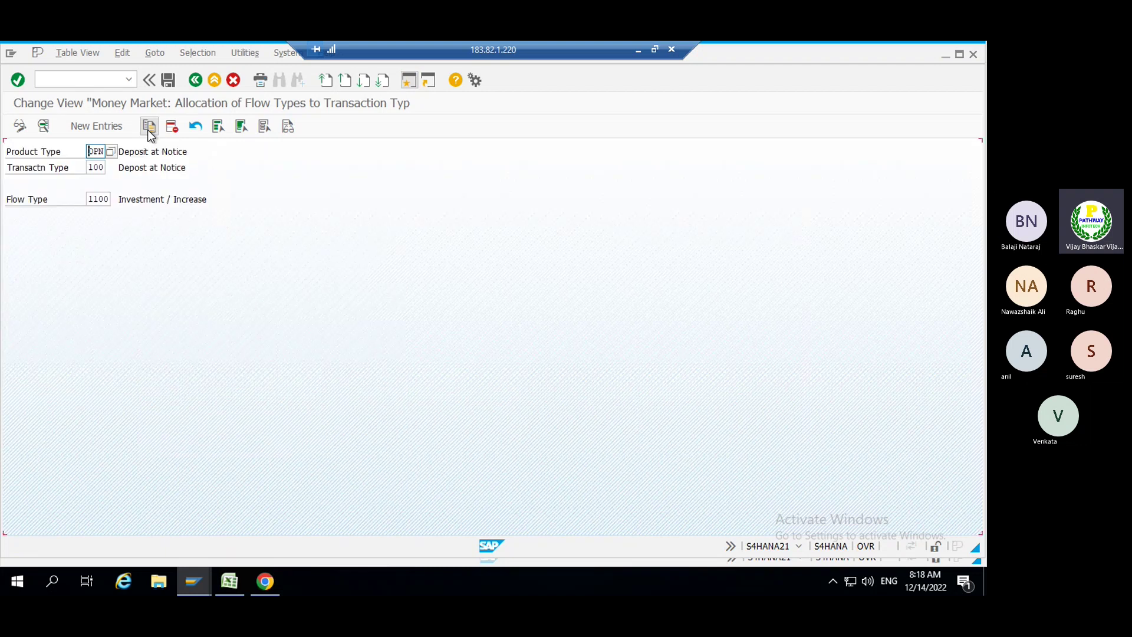
{"action": "key", "text": "Return"}
{"action": "key", "text": "Tab"}
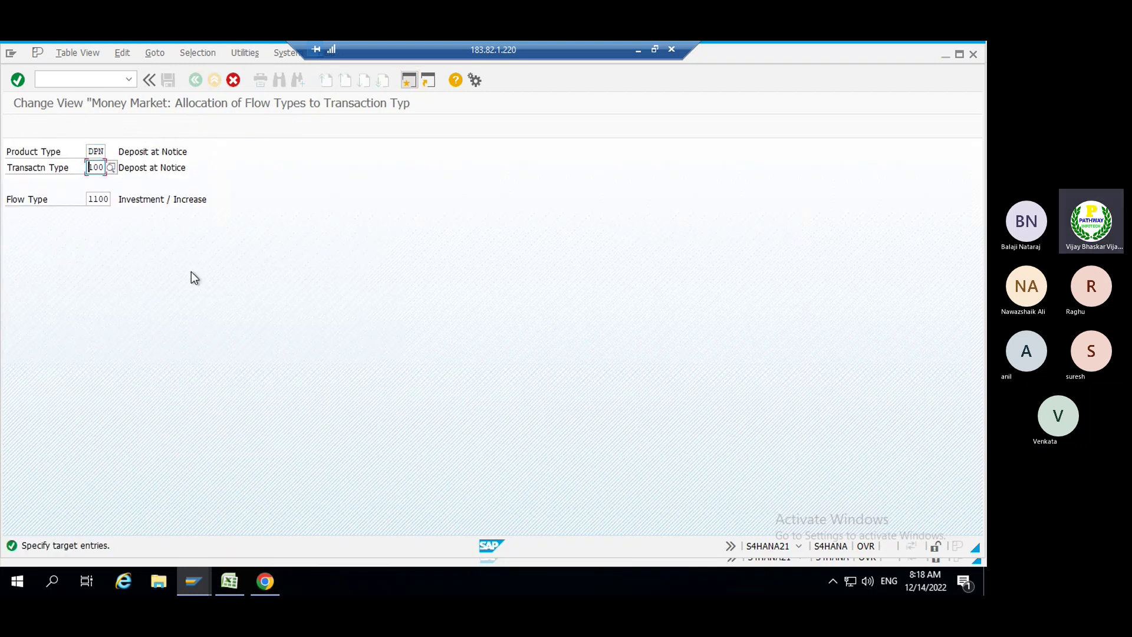
{"action": "type", "text": "200"}
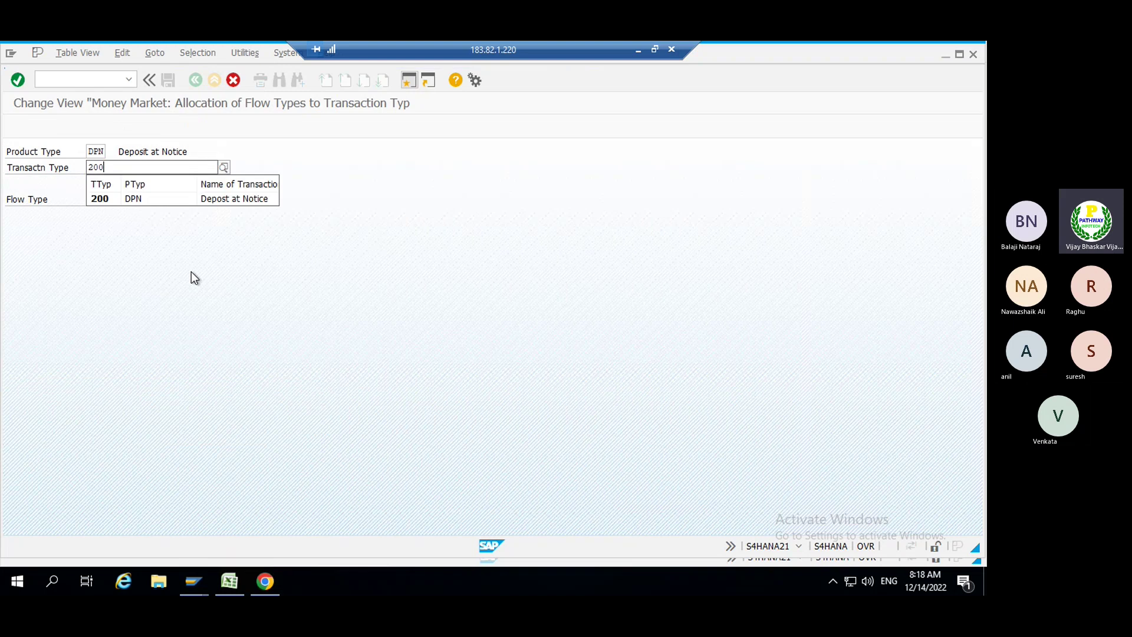
{"action": "key", "text": "Return"}
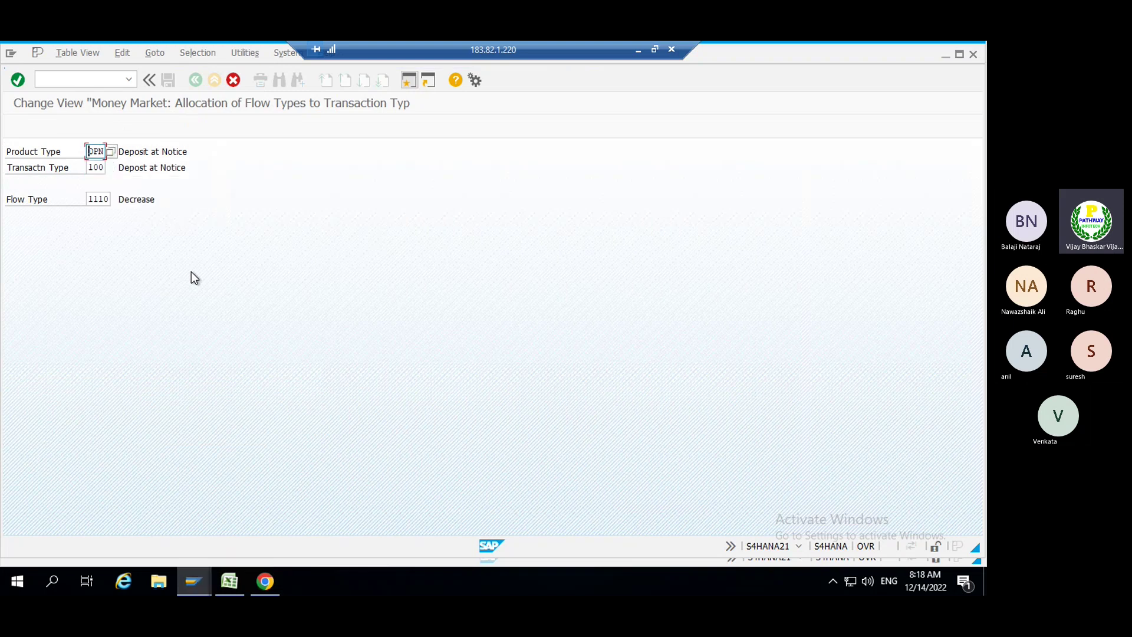
- Set the transaction type to 200 for the copied DPN entry with flow type 1110 (Decrease)
{"action": "key", "text": "Return"}
{"action": "key", "text": "Tab"}
{"action": "key", "text": "Delete"}
{"action": "key", "text": "Delete"}
{"action": "key", "text": "Delete"}
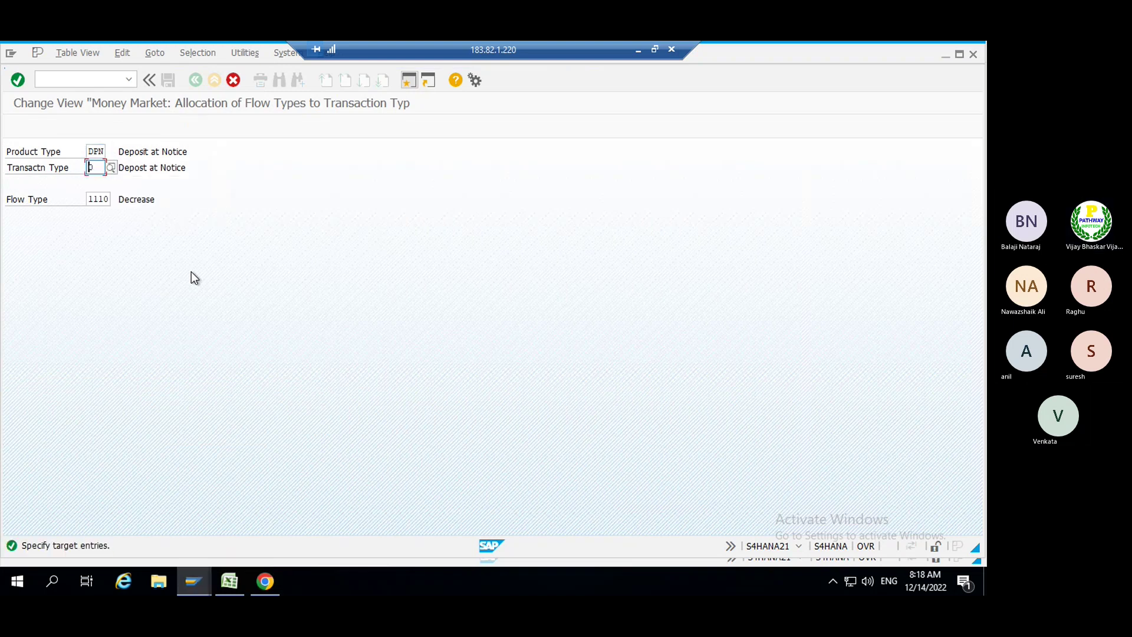
{"action": "type", "text": "200"}
{"action": "key", "text": "Return"}
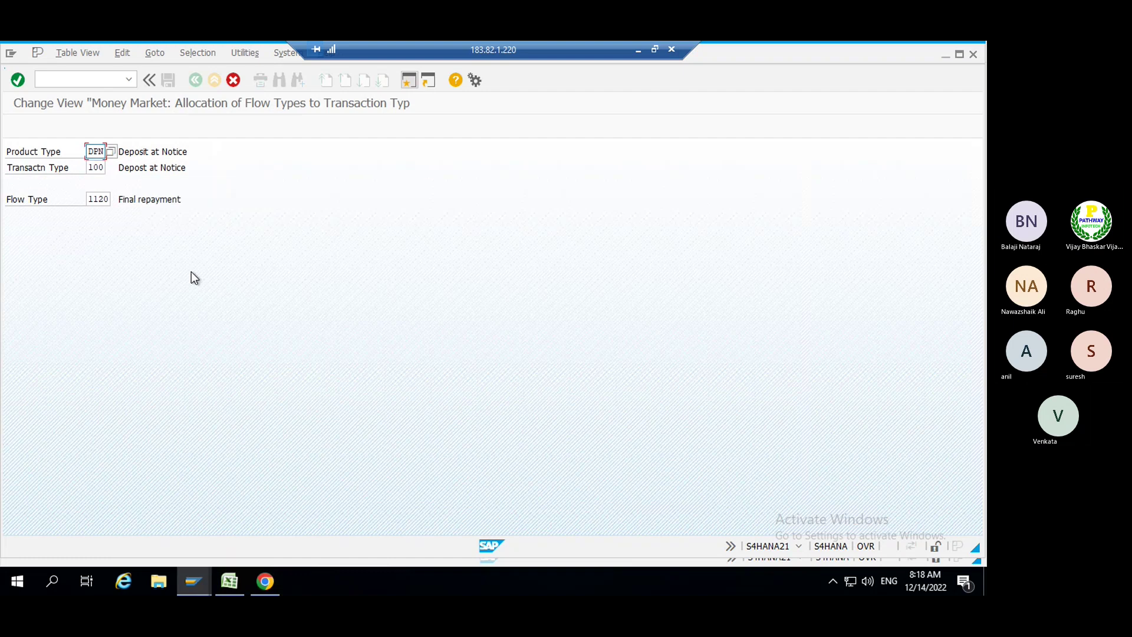
- Set the transaction type to 200 for the copied DPN entry with flow type 1120 (Final repayment)
{"action": "key", "text": "Tab"}
{"action": "key", "text": "Delete"}
{"action": "key", "text": "Delete"}
{"action": "key", "text": "Delete"}
{"action": "type", "text": "100"}
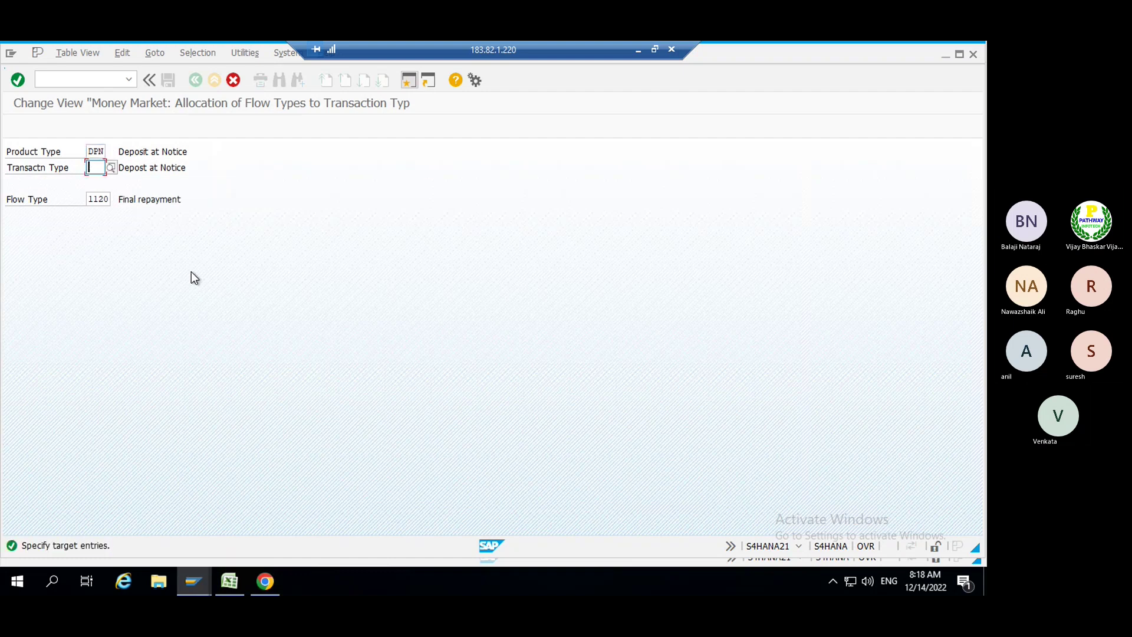
{"action": "key", "text": "Return"}
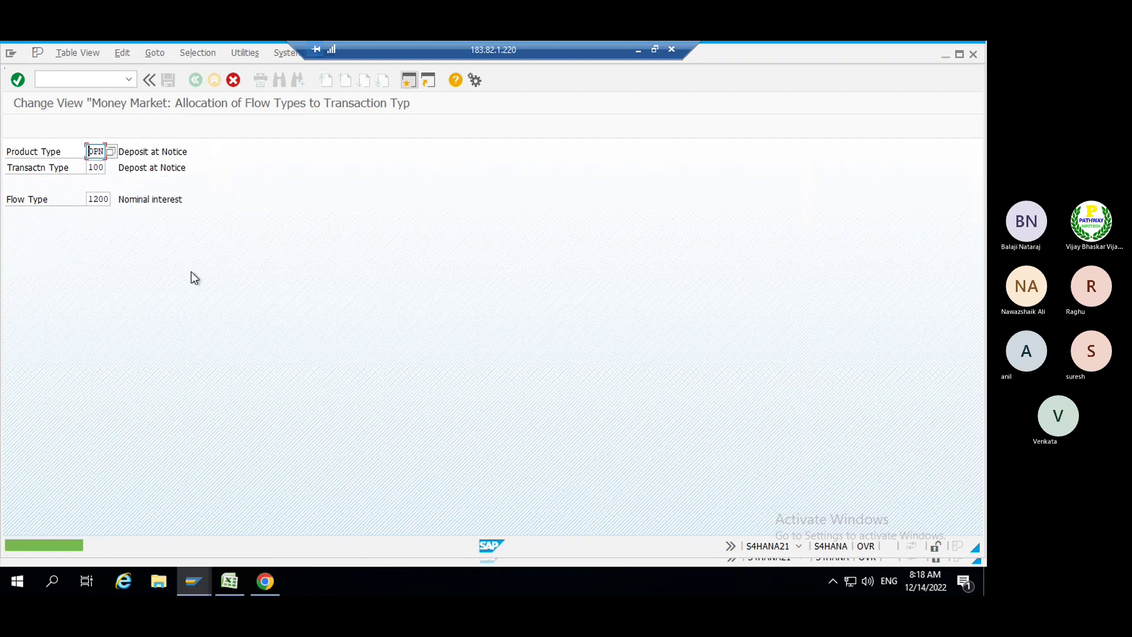
- Set the transaction type to 200 for the copied DPN entry with flow type 1200 (Nominal interest)
{"action": "key", "text": "Tab"}
{"action": "key", "text": "Delete"}
{"action": "key", "text": "Delete"}
{"action": "key", "text": "Delete"}
{"action": "type", "text": "100"}
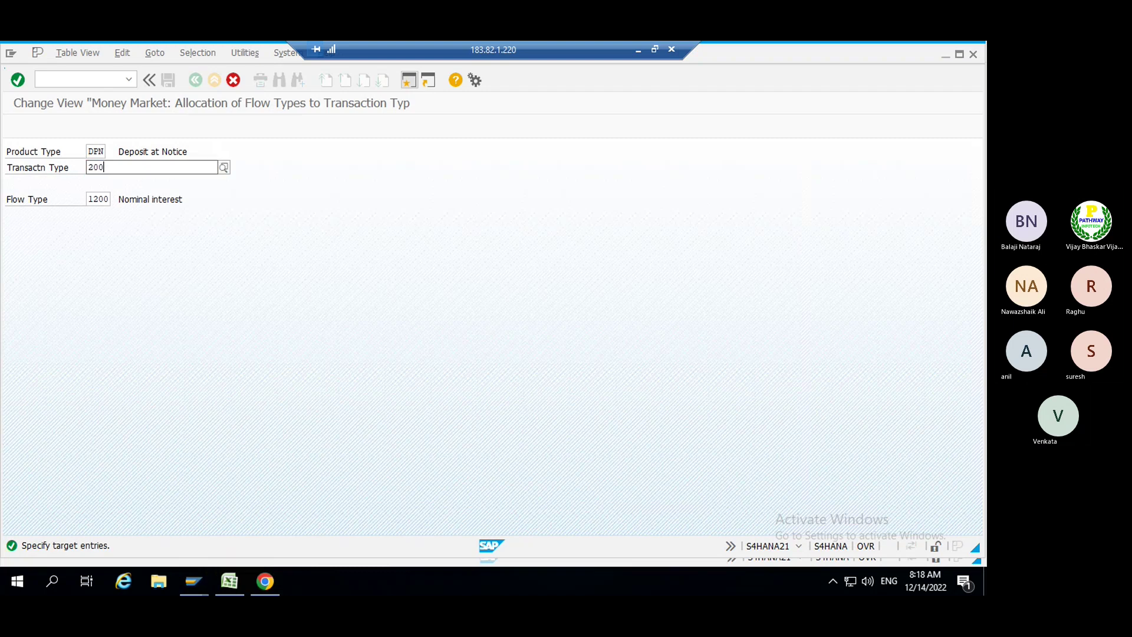
{"action": "key", "text": "Return"}
- Set the transaction type to 200 for the copied DPN entry with flow type 1901 (Charges) and finish the copy
{"action": "key", "text": "Tab"}
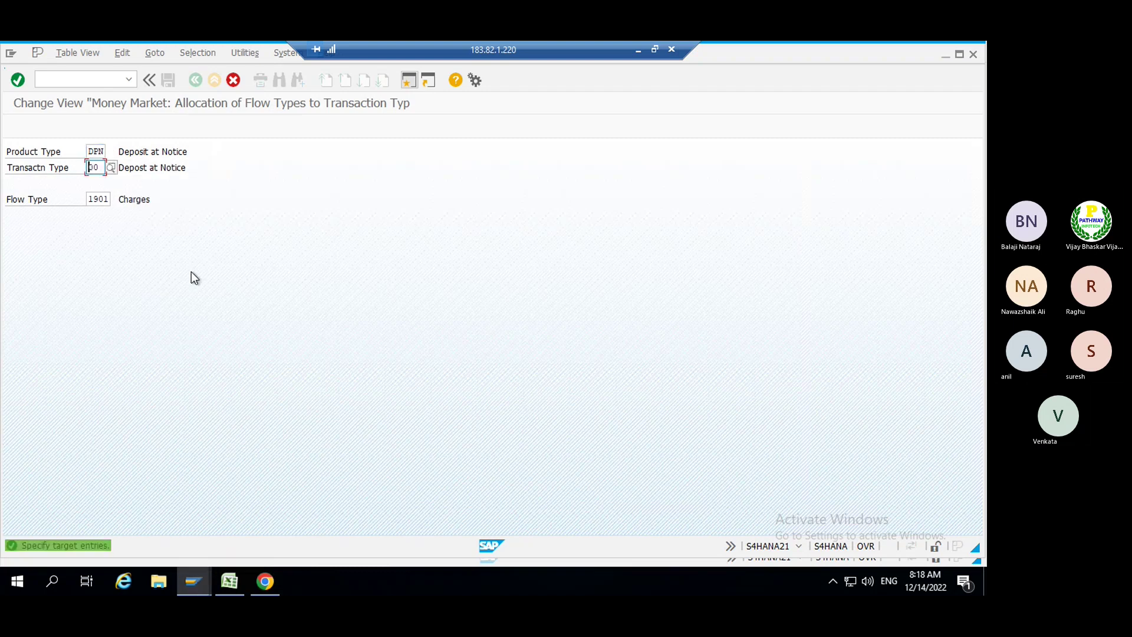
{"action": "type", "text": "200"}
{"action": "key", "text": "Return"}
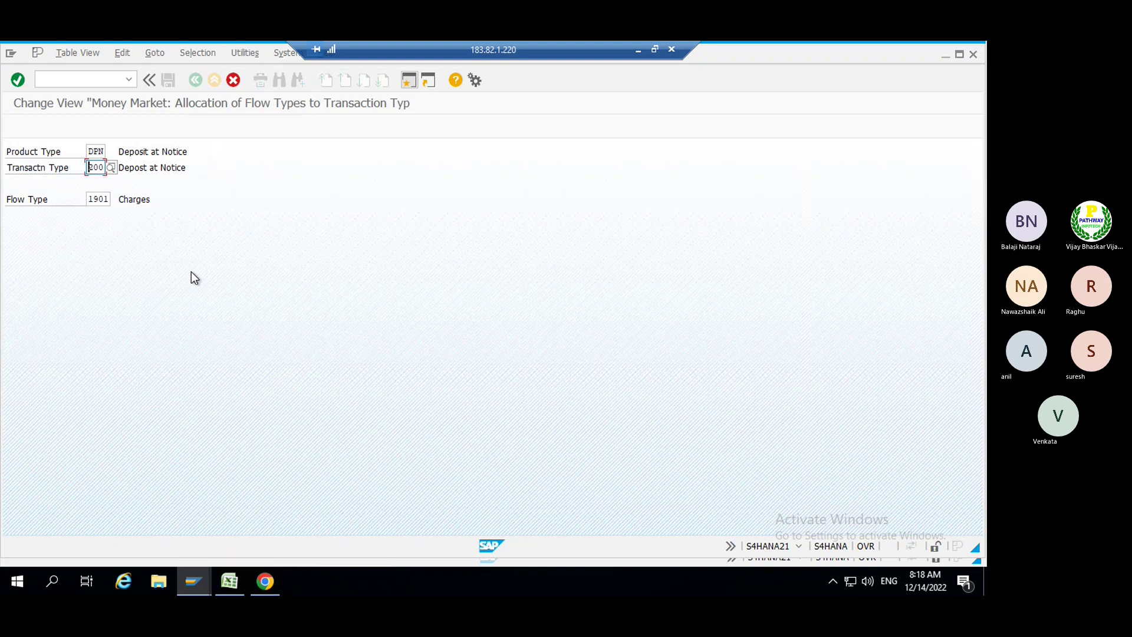
{"action": "key", "text": "Return"}
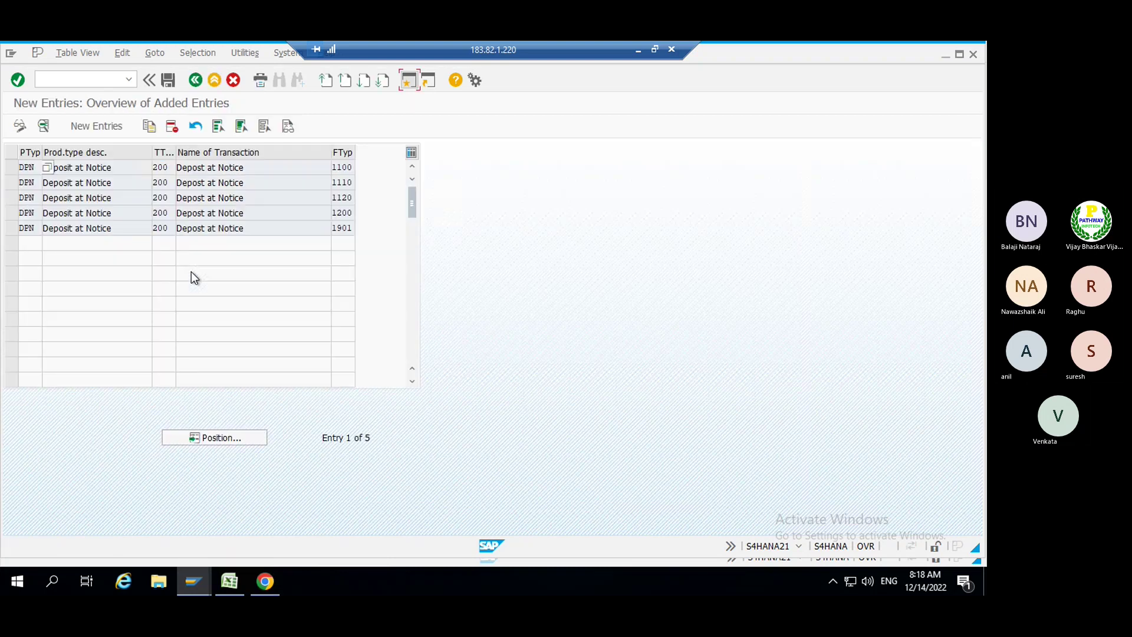
- Save the copied DPN flow type assignments and return to the implementation guide
{"action": "left_click", "coordinate": [167, 80]}
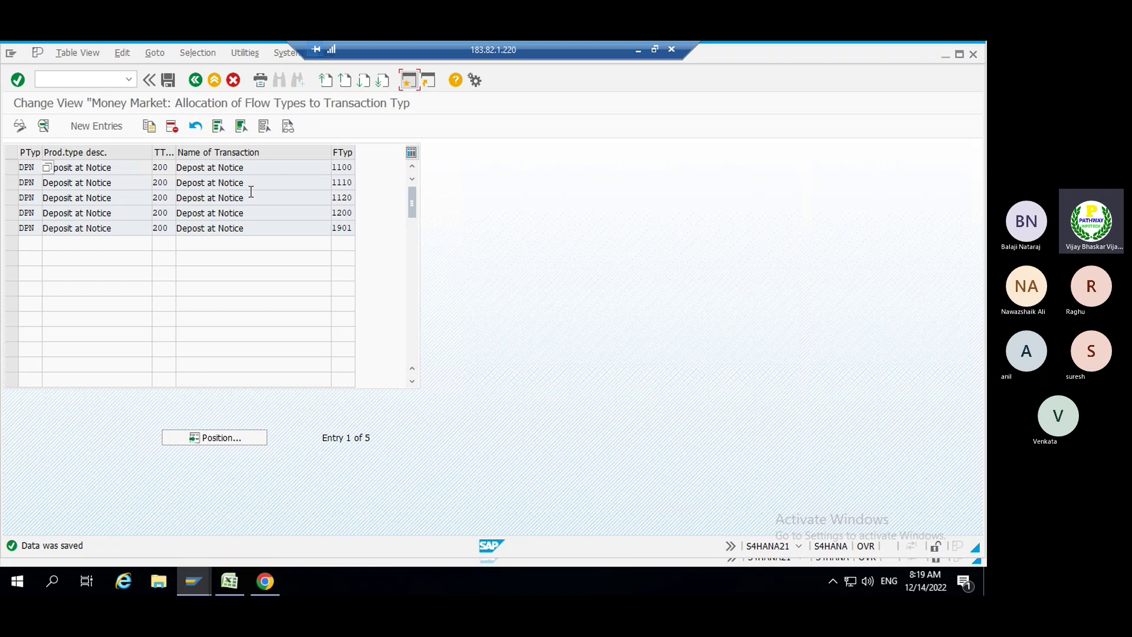
{"action": "left_click", "coordinate": [196, 81]}
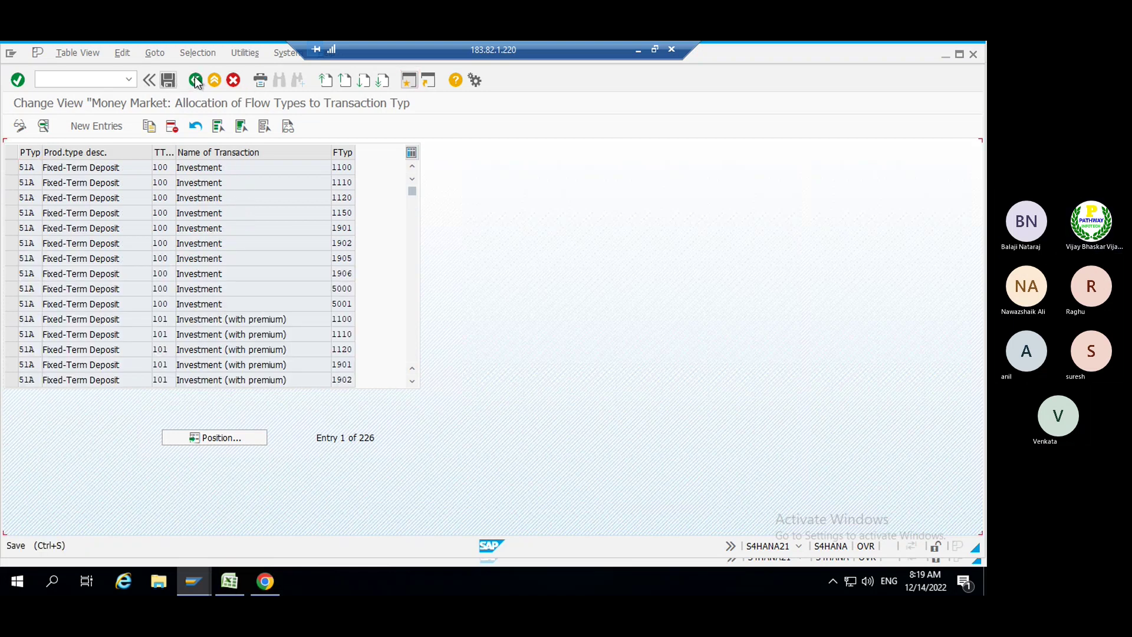
{"action": "left_click", "coordinate": [196, 82]}
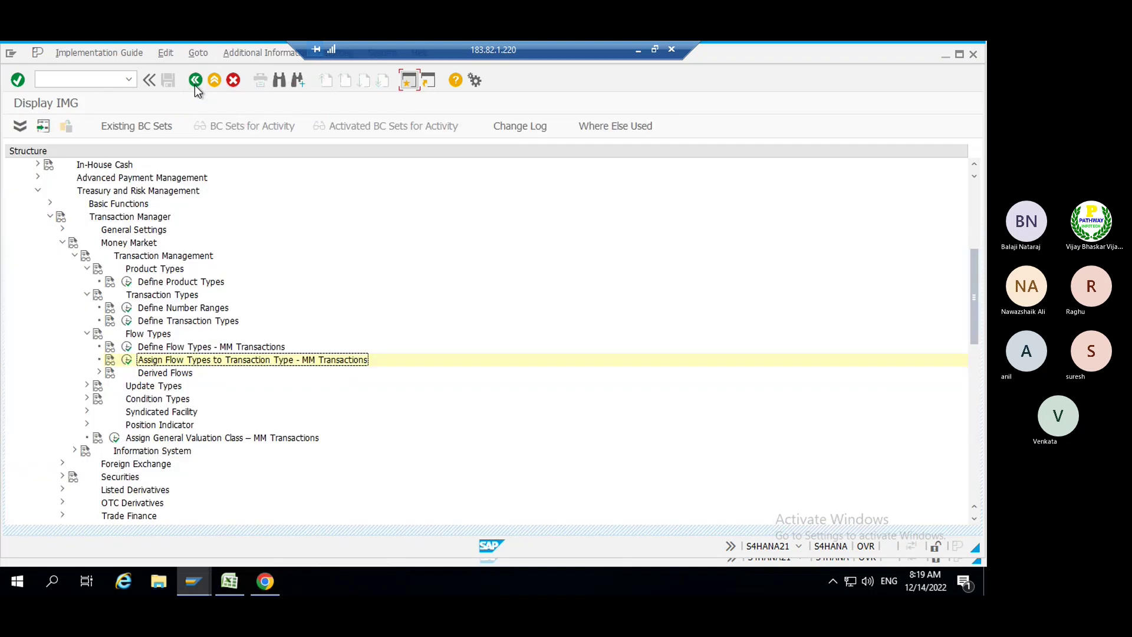
- Open Define Update Types and Assign Usages for Money Market and jump to the update types starting with MM
{"action": "left_click", "coordinate": [165, 376]}
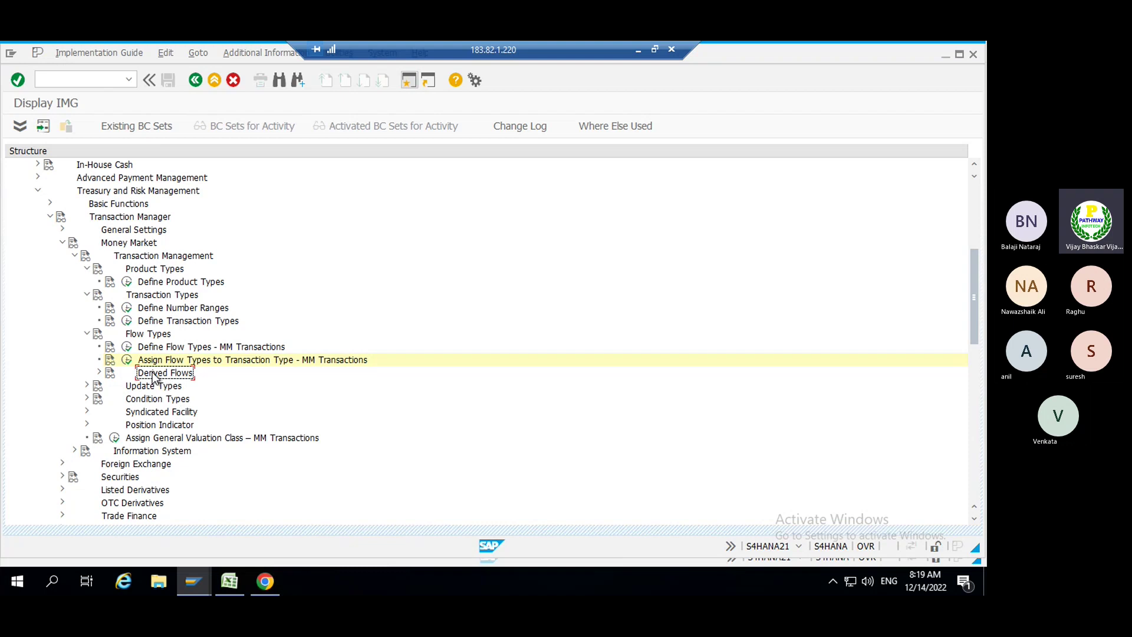
{"action": "left_click", "coordinate": [138, 389]}
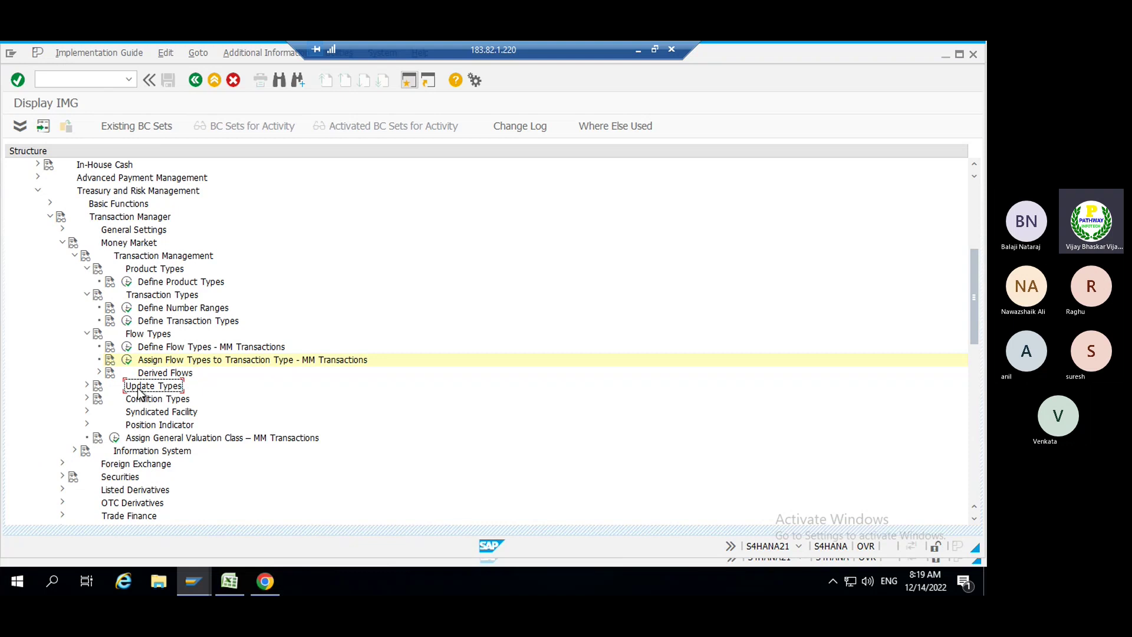
{"action": "double_click", "coordinate": [138, 392]}
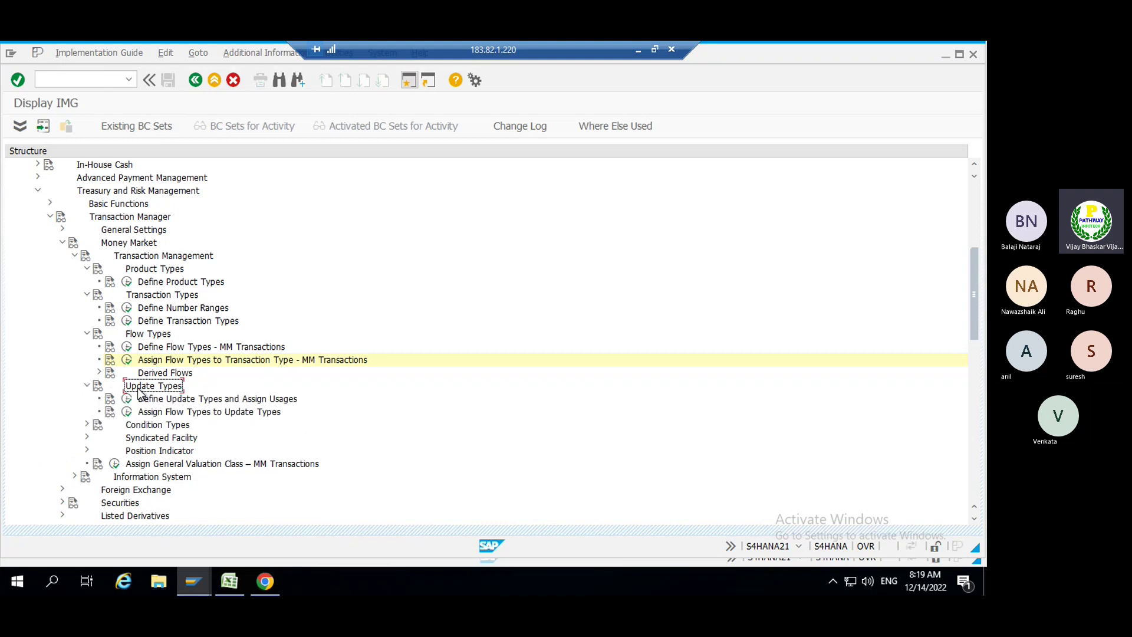
{"action": "left_click", "coordinate": [126, 399]}
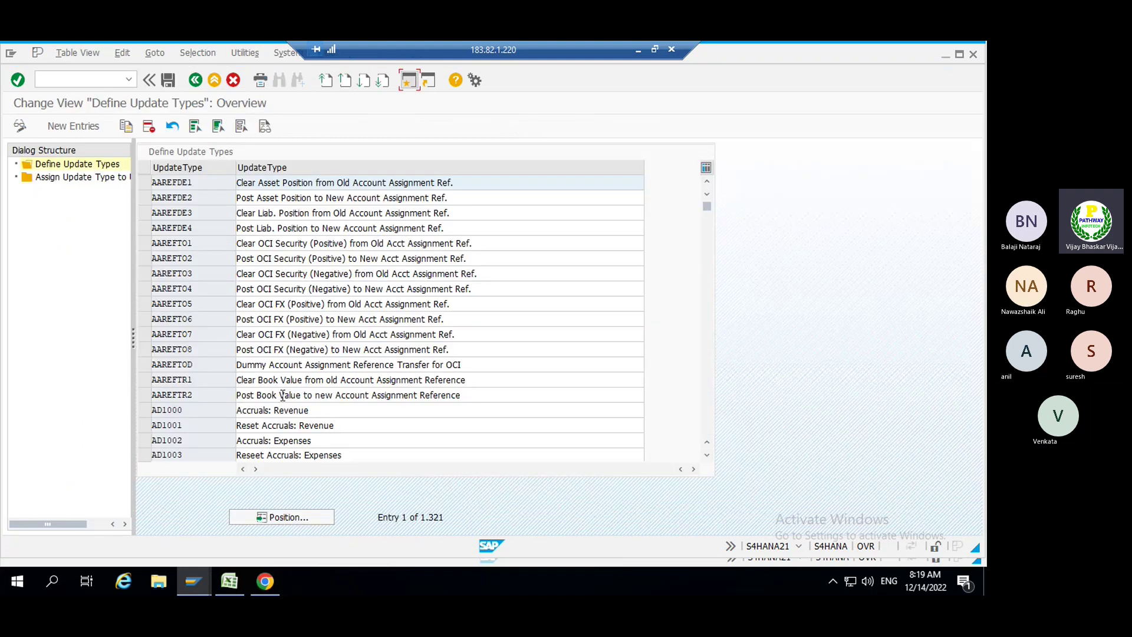
{"action": "left_click", "coordinate": [291, 517]}
{"action": "type", "text": "MM"}
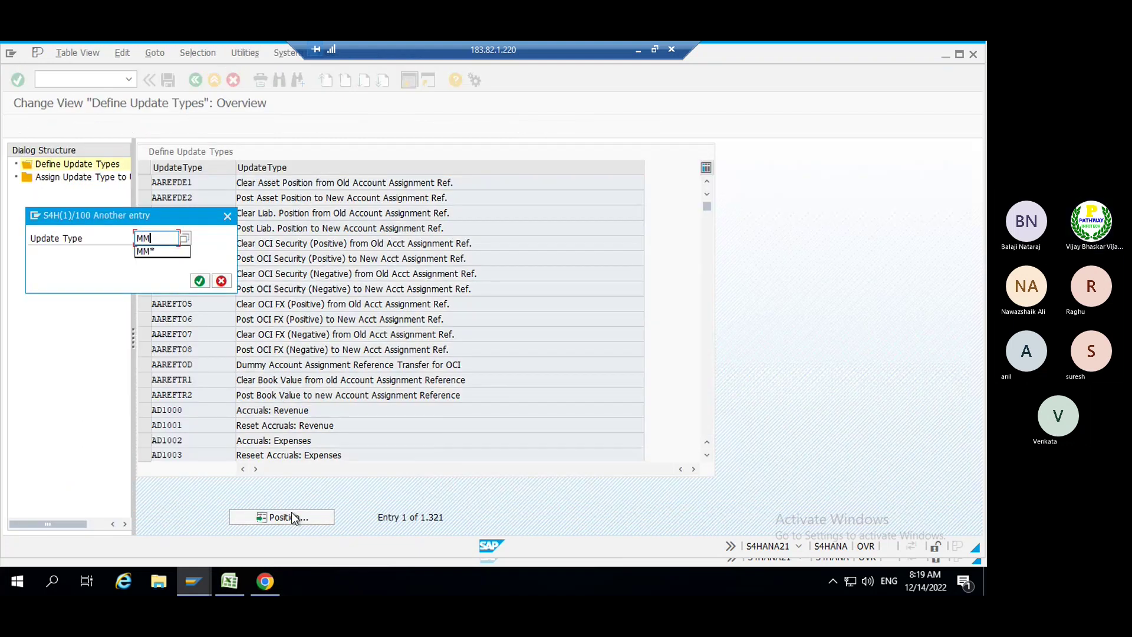
{"action": "key", "text": "Return"}
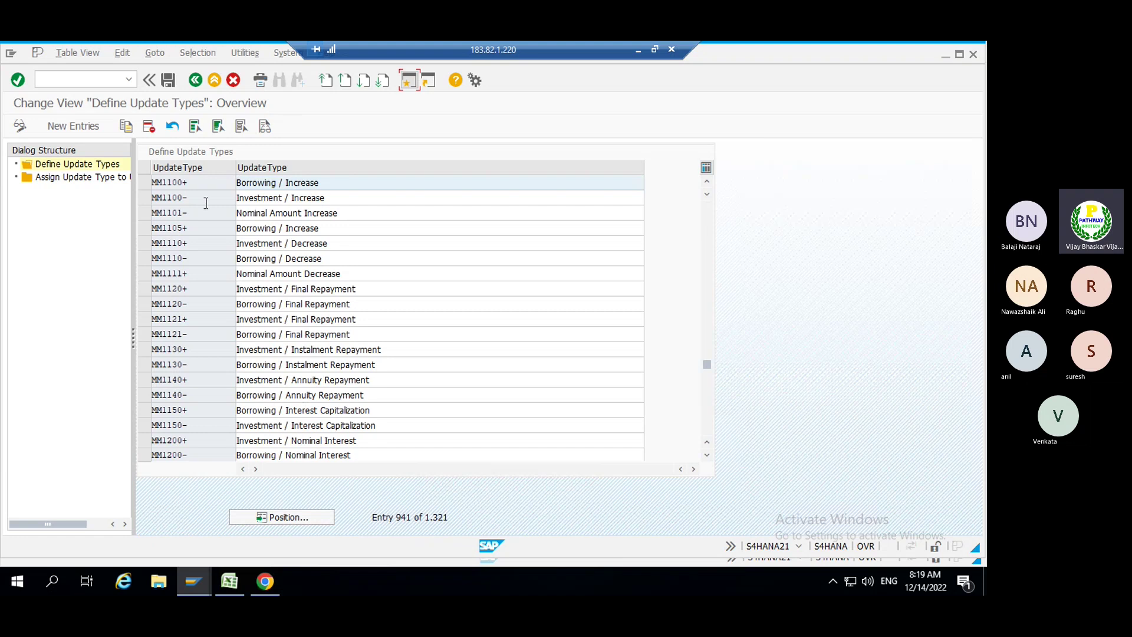
- Examine the update type usage assignments and the available usage options, and return to the implementation guide
{"action": "double_click", "coordinate": [79, 180]}
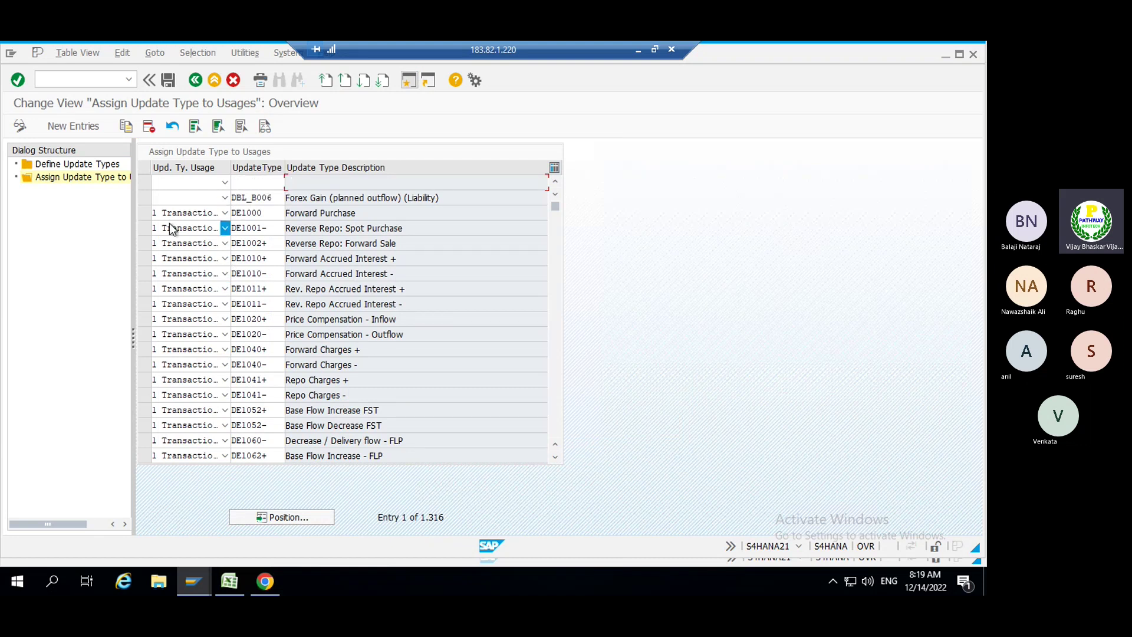
{"action": "left_click", "coordinate": [225, 213]}
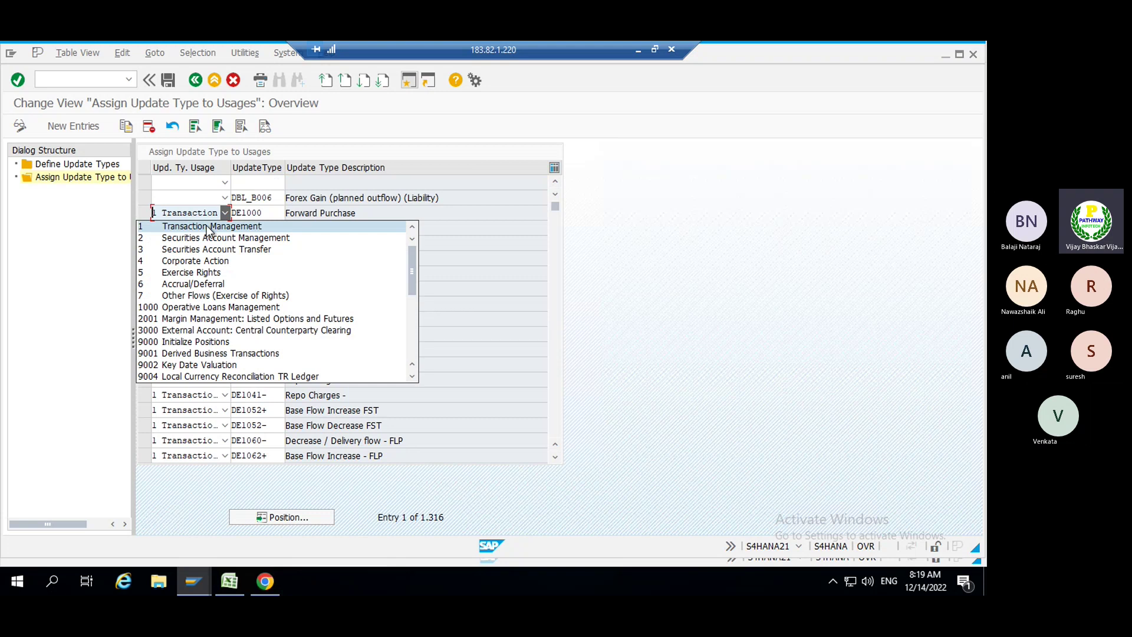
{"action": "left_click", "coordinate": [59, 240]}
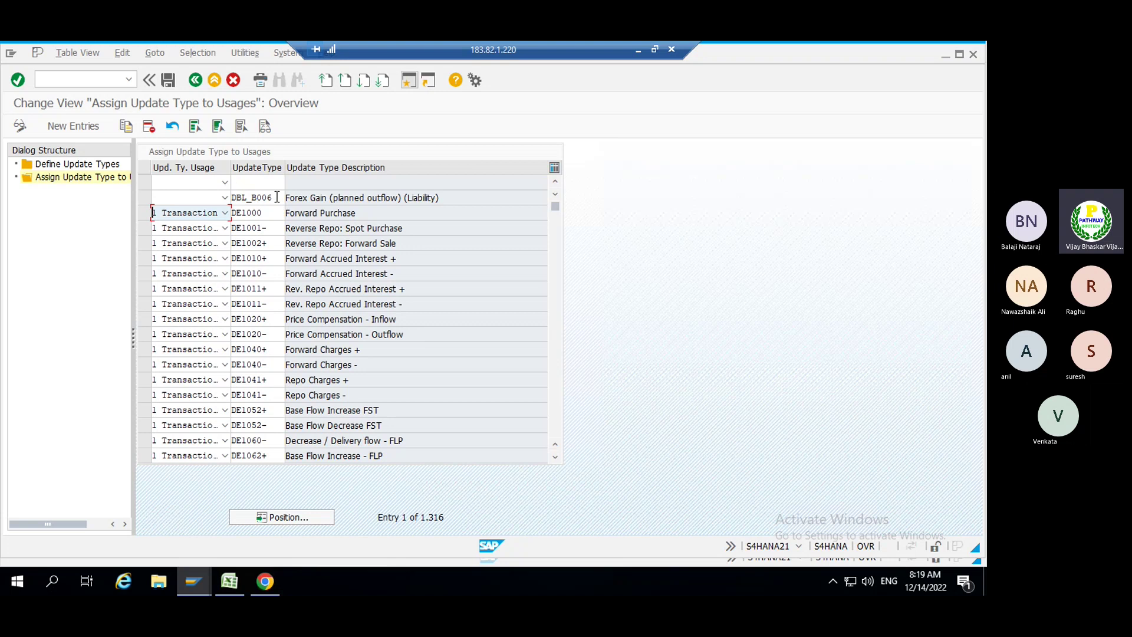
{"action": "left_click_drag", "start_coordinate": [277, 197], "coordinate": [228, 192]}
{"action": "key", "text": "ctrl+c"}
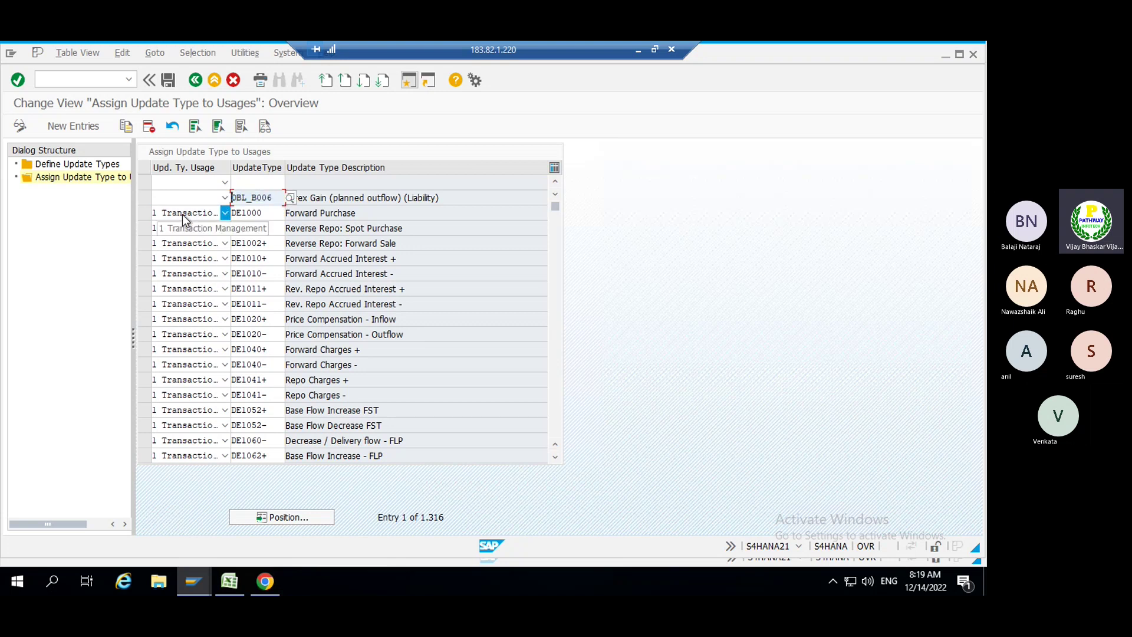
{"action": "left_click", "coordinate": [196, 80]}
{"action": "left_click", "coordinate": [196, 81]}
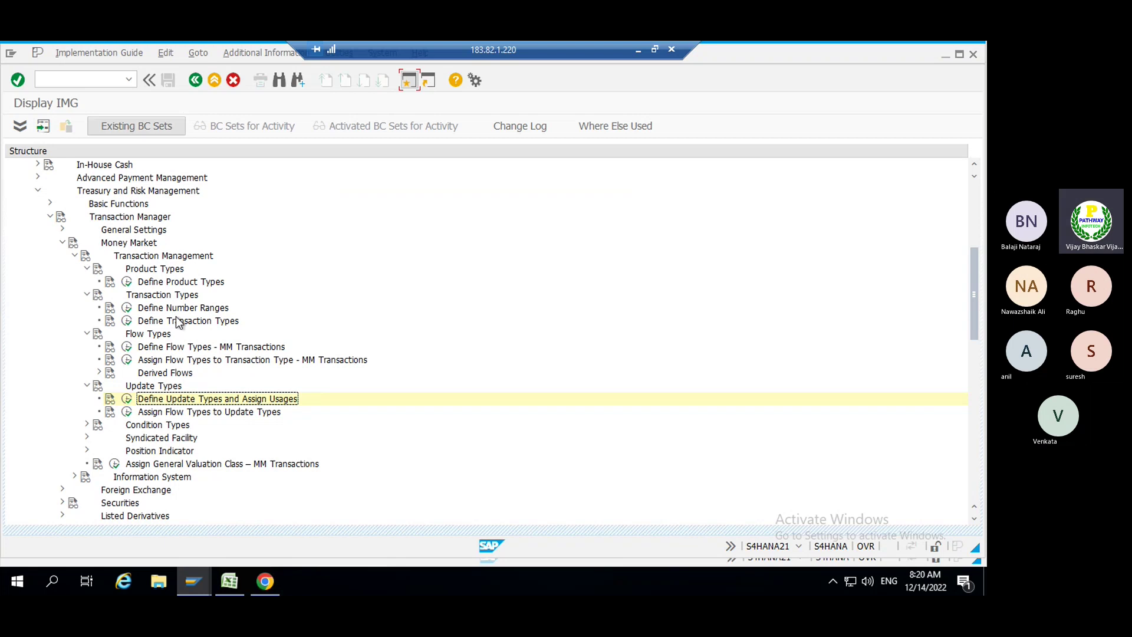
- Open Assign Flow Types to Update Types and look through the Money Market assignments for flow types, directions and update types
{"action": "left_click", "coordinate": [127, 411]}
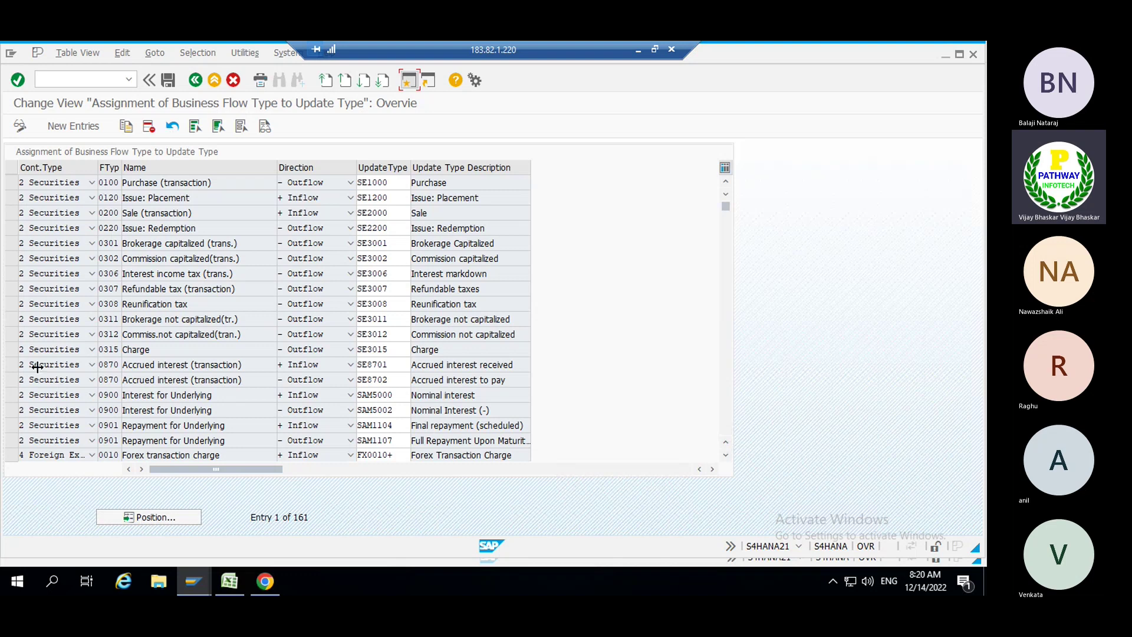
{"action": "left_click_drag", "start_coordinate": [726, 209], "coordinate": [731, 287]}
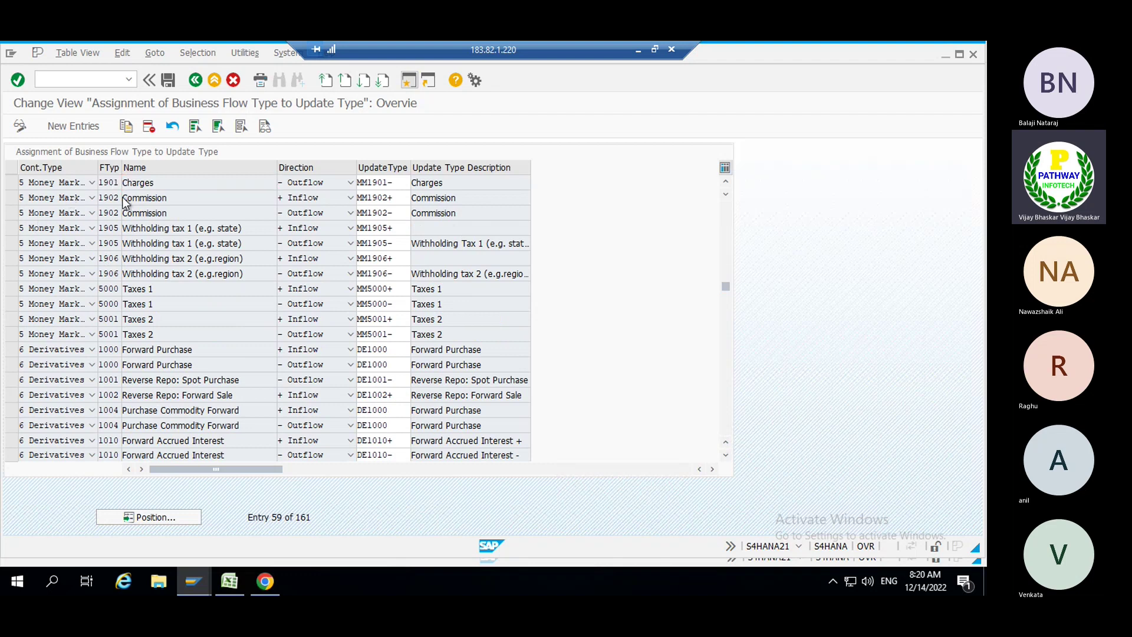
{"action": "scroll", "coordinate": [125, 200], "scroll_direction": "up", "scroll_amount": 2}
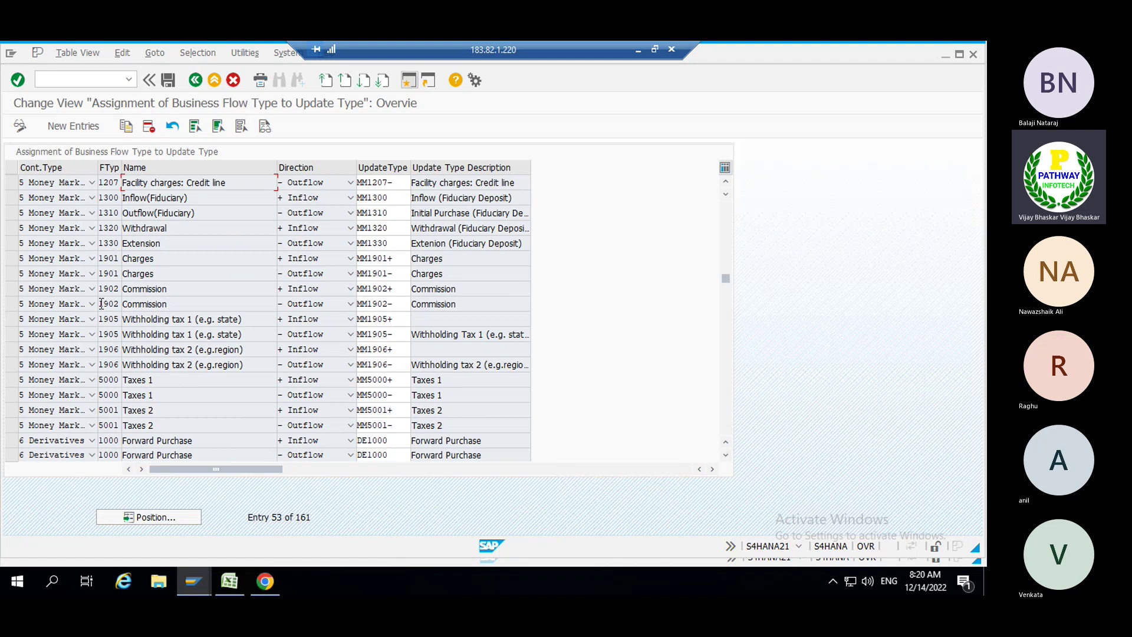
{"action": "scroll", "coordinate": [120, 269], "scroll_direction": "up", "scroll_amount": 1}
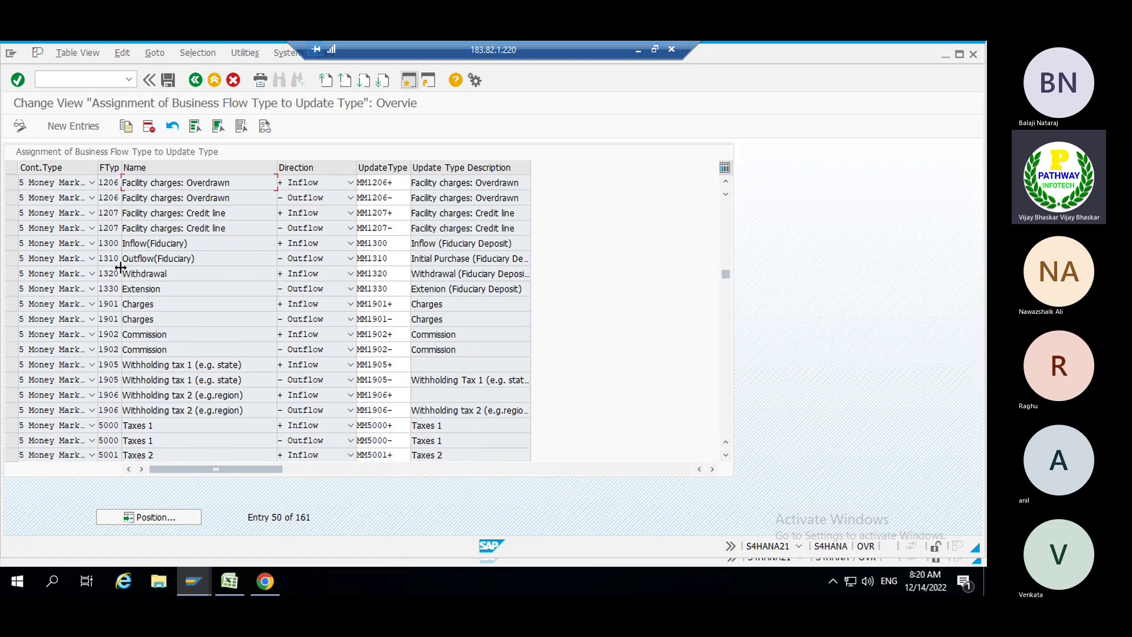
{"action": "scroll", "coordinate": [120, 268], "scroll_direction": "up", "scroll_amount": 2}
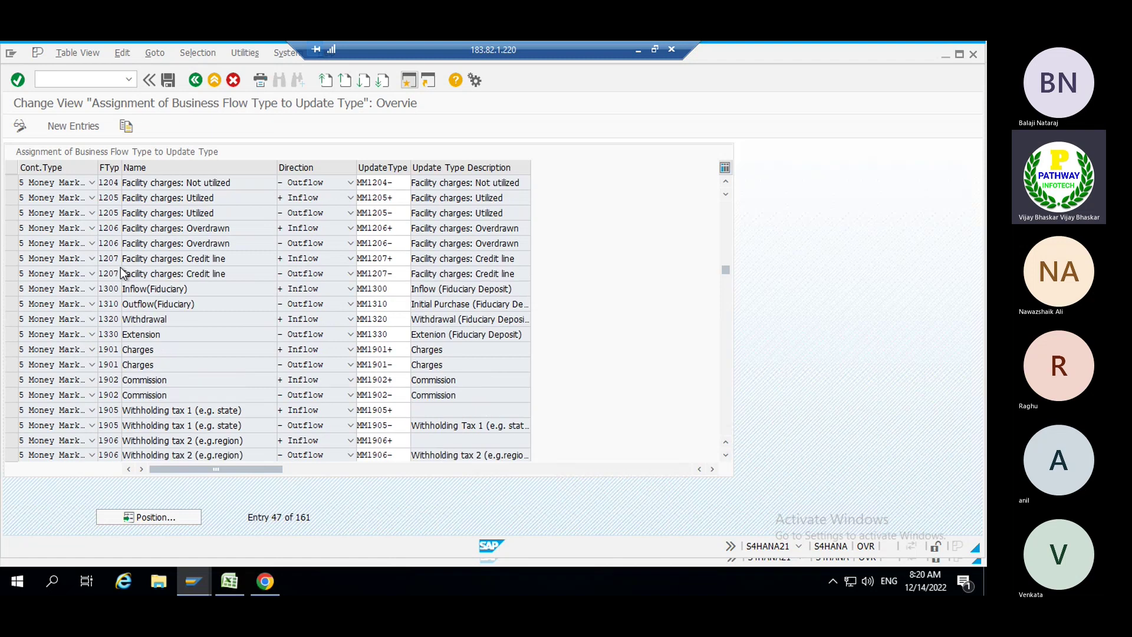
{"action": "scroll", "coordinate": [121, 268], "scroll_direction": "up", "scroll_amount": 1}
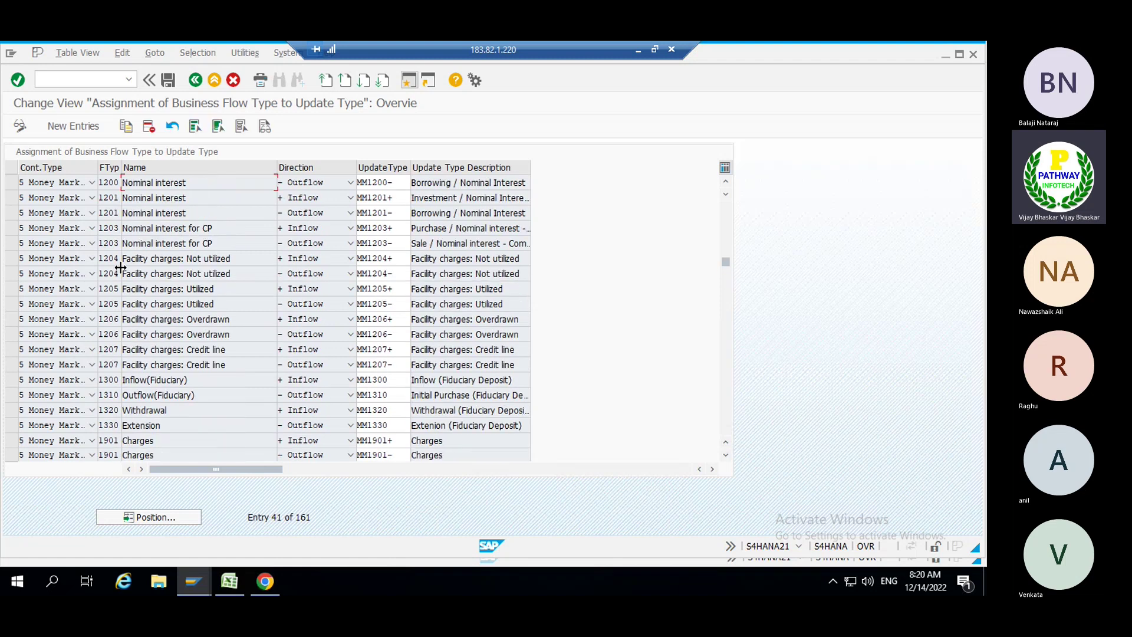
- Review the update types assigned to the inflow and outflow of flow type 1121 Final repayment, and return to the implementation guide
{"action": "scroll", "coordinate": [120, 268], "scroll_direction": "up", "scroll_amount": 1}
{"action": "scroll", "coordinate": [112, 209], "scroll_direction": "up", "scroll_amount": 1}
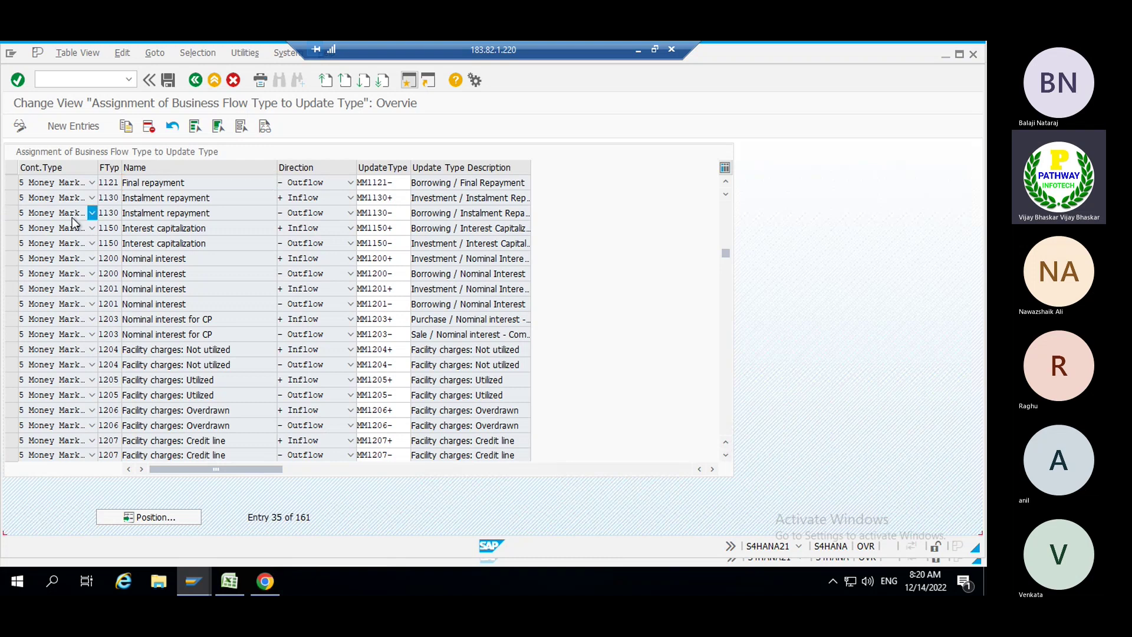
{"action": "scroll", "coordinate": [72, 217], "scroll_direction": "up", "scroll_amount": 3}
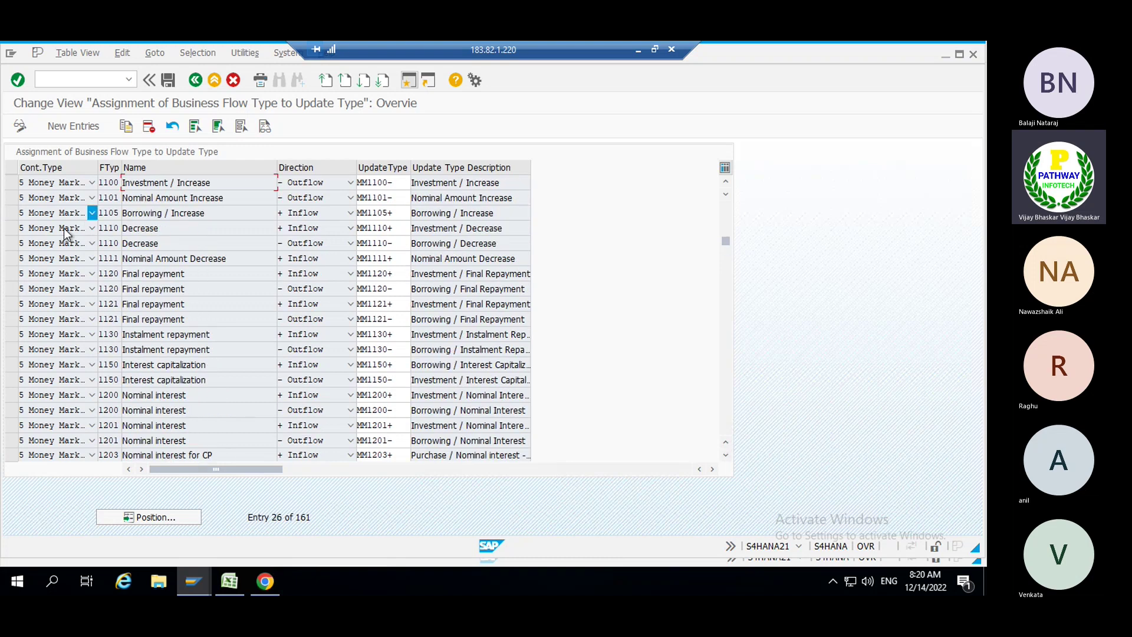
{"action": "left_click", "coordinate": [12, 304]}
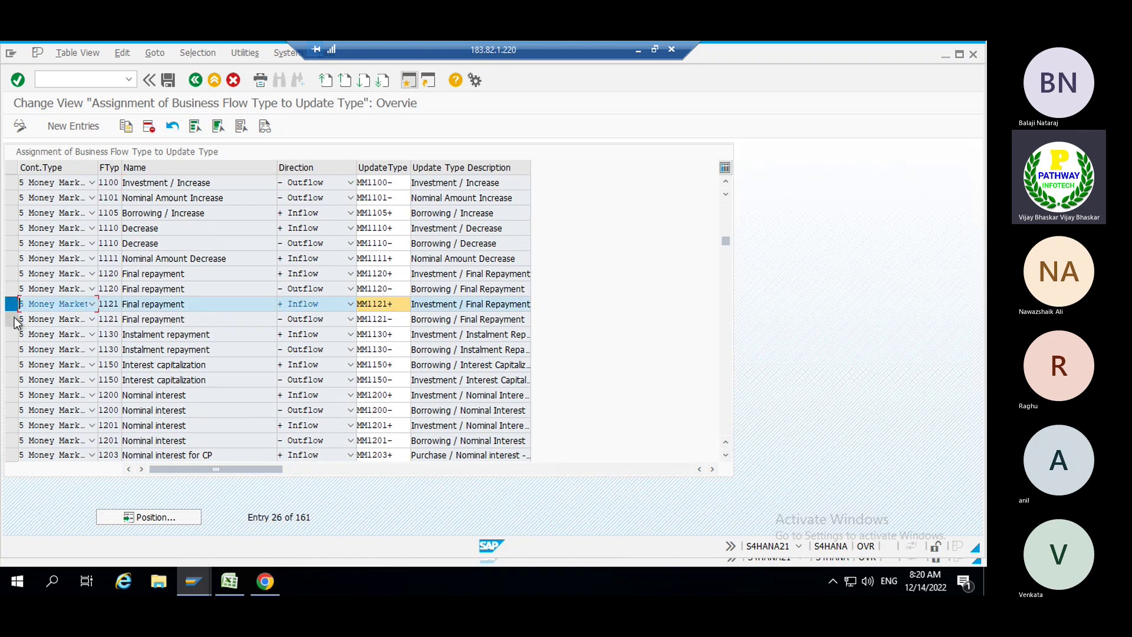
{"action": "left_click", "coordinate": [13, 319]}
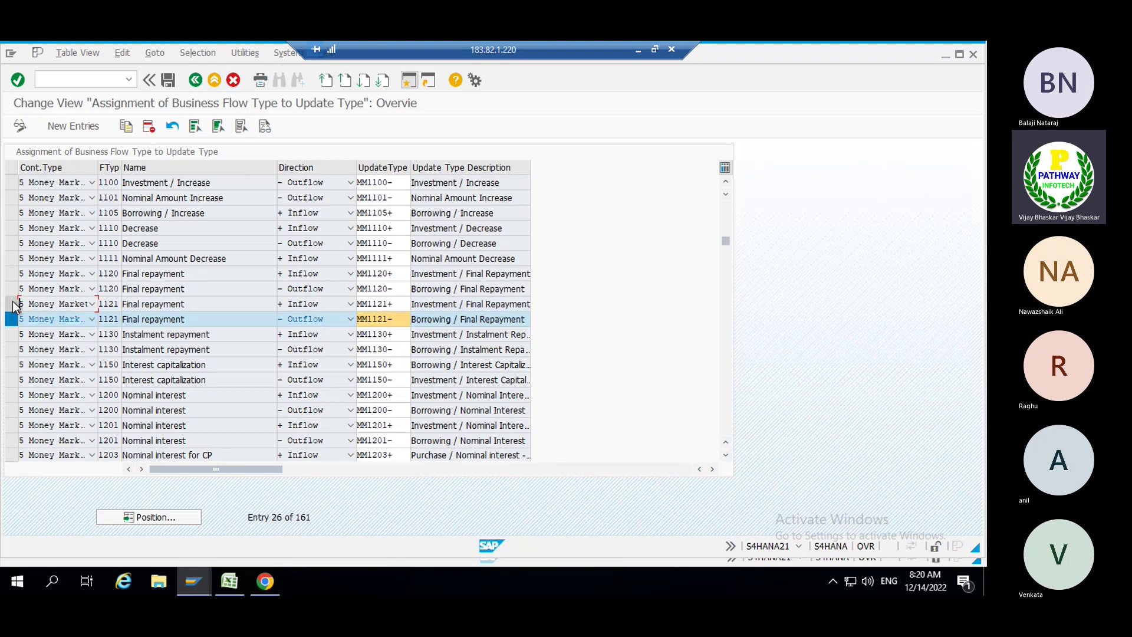
{"action": "left_click", "coordinate": [15, 318]}
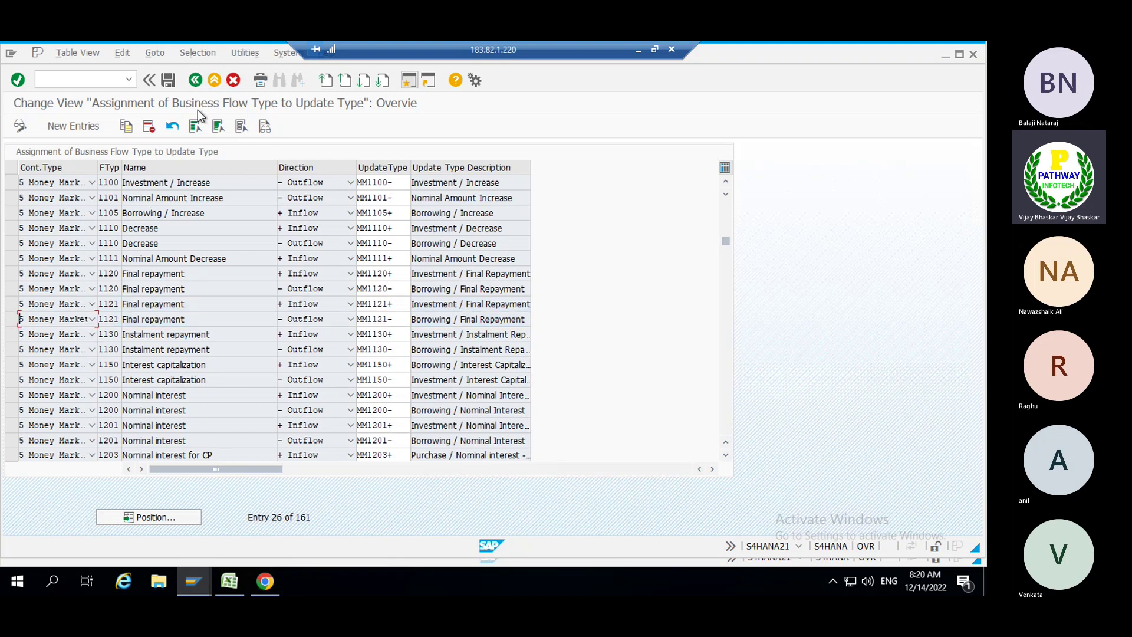
{"action": "left_click", "coordinate": [196, 82]}
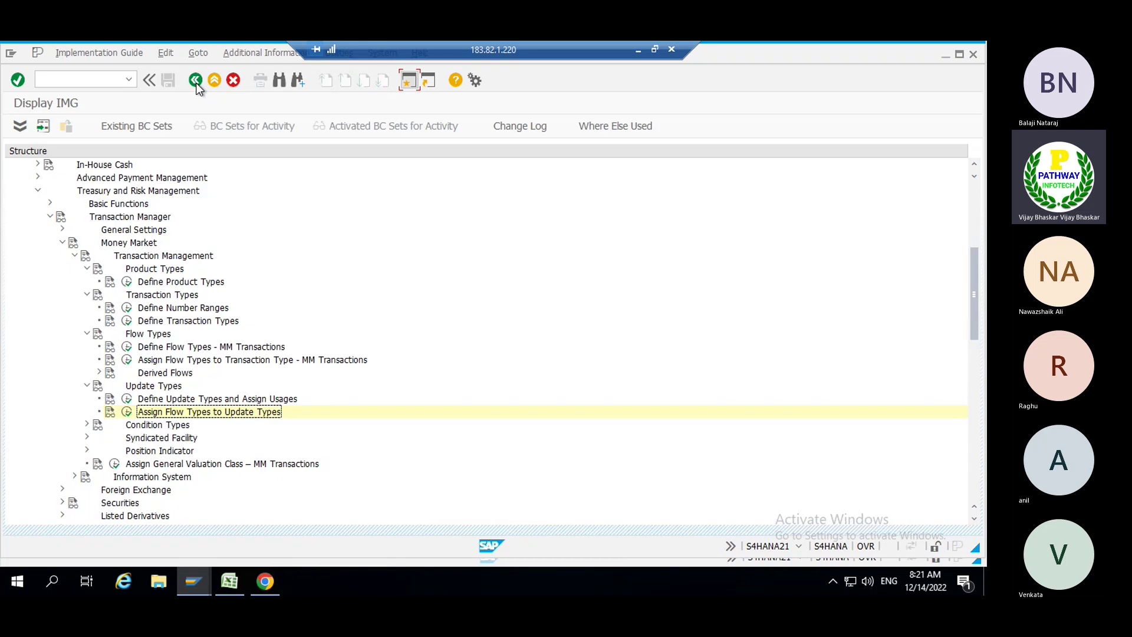
- Open Define Condition Types - MM Transactions under the Money Market condition types and look through the listed condition types
{"action": "left_click", "coordinate": [158, 426]}
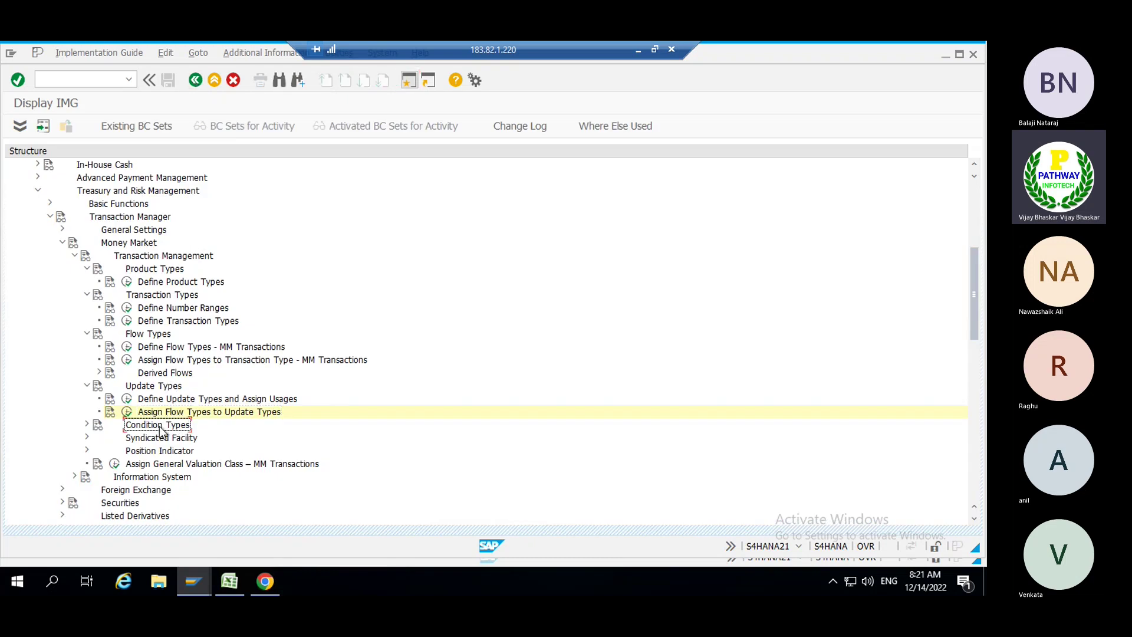
{"action": "double_click", "coordinate": [160, 427]}
{"action": "scroll", "coordinate": [160, 427], "scroll_direction": "down", "scroll_amount": 2}
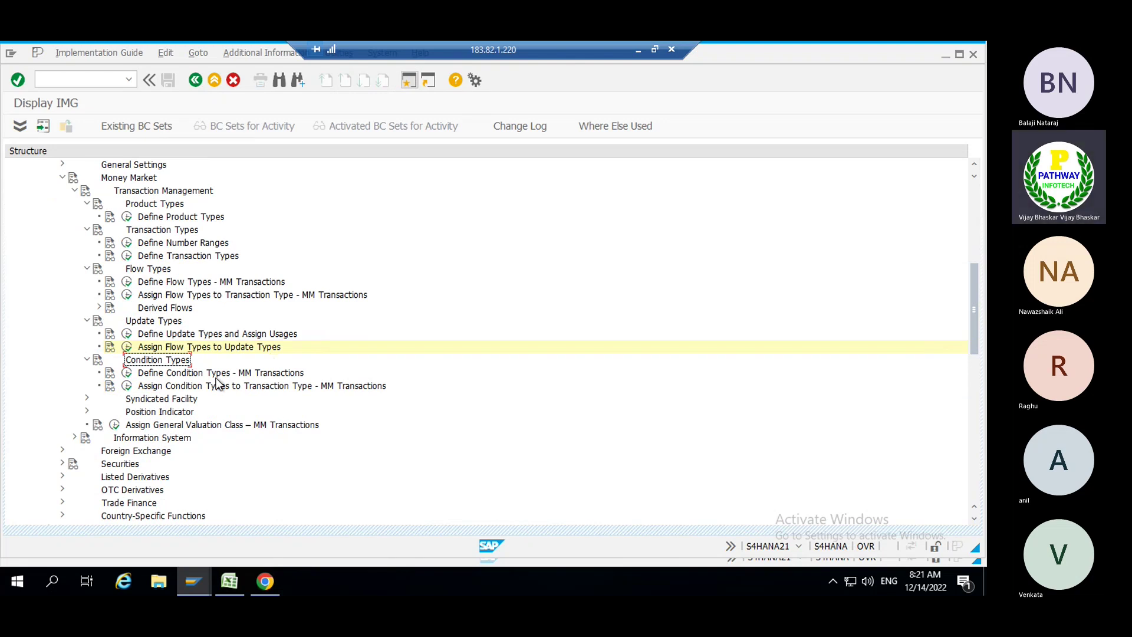
{"action": "left_click", "coordinate": [127, 373]}
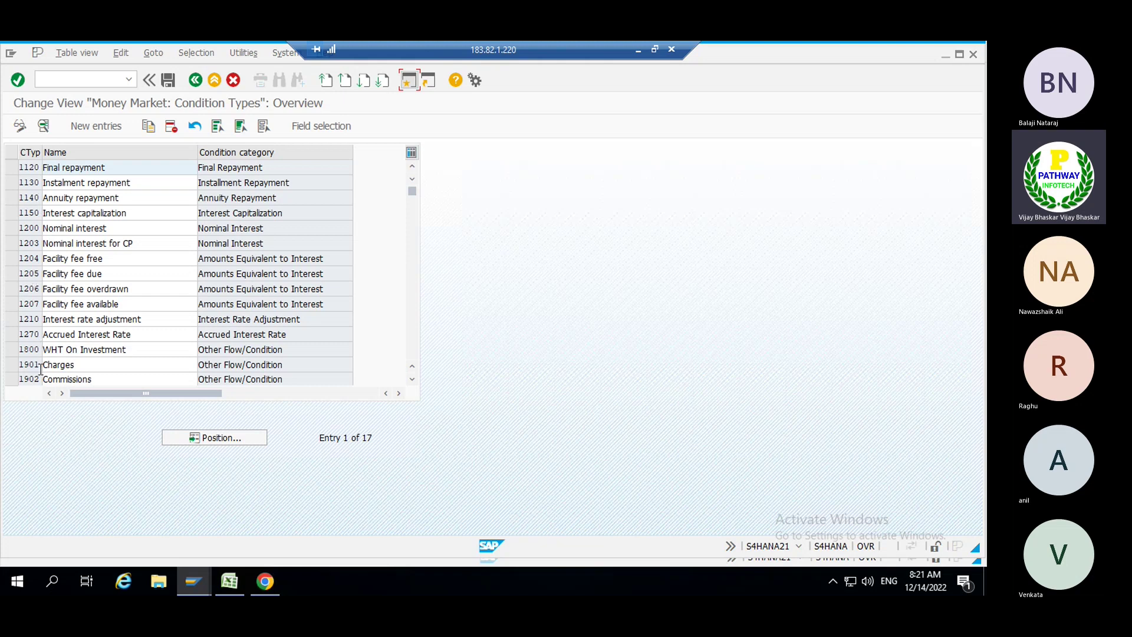
{"action": "left_click_drag", "start_coordinate": [39, 367], "coordinate": [9, 379]}
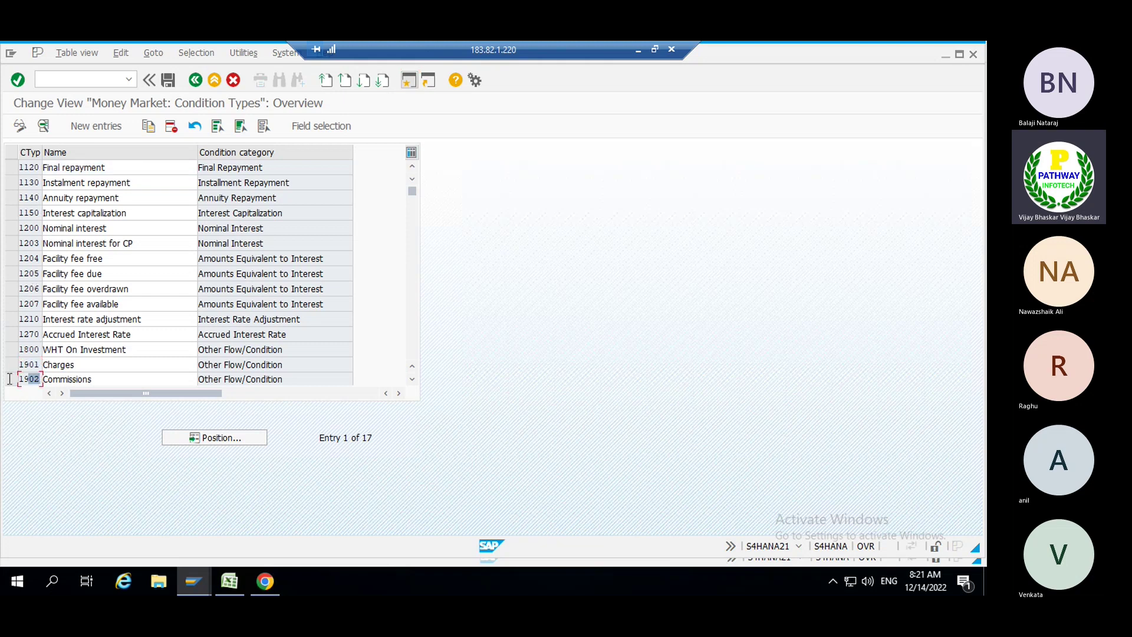
{"action": "left_click", "coordinate": [16, 379]}
- Examine the classification options and generated flow type of condition type 1120 Final repayment, and return to the implementation guide
{"action": "double_click", "coordinate": [33, 168]}
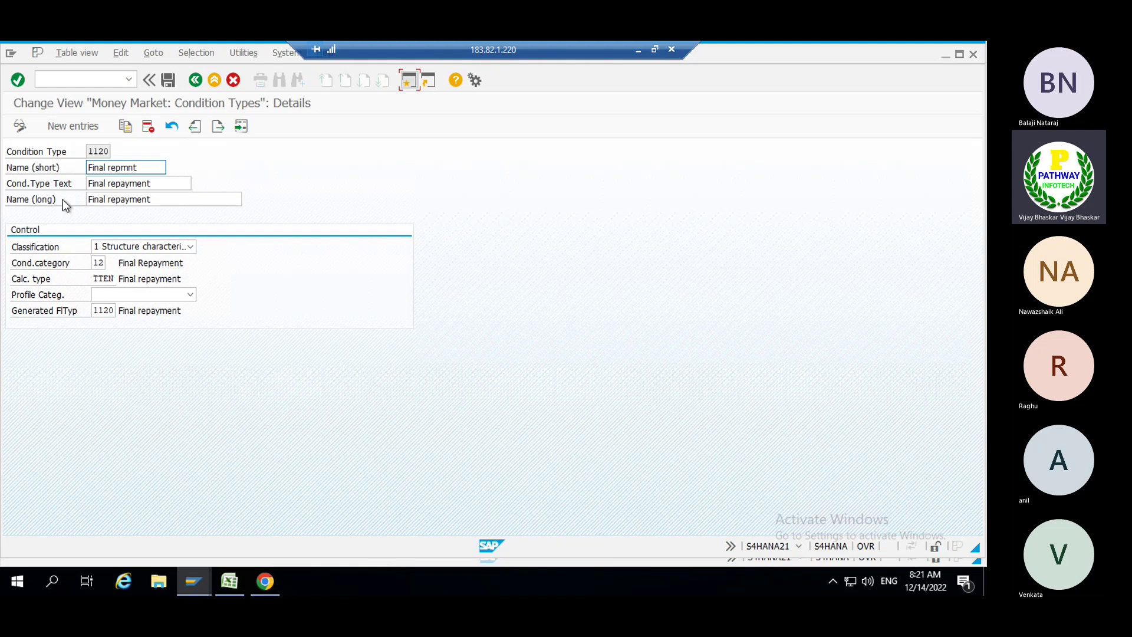
{"action": "left_click", "coordinate": [133, 249]}
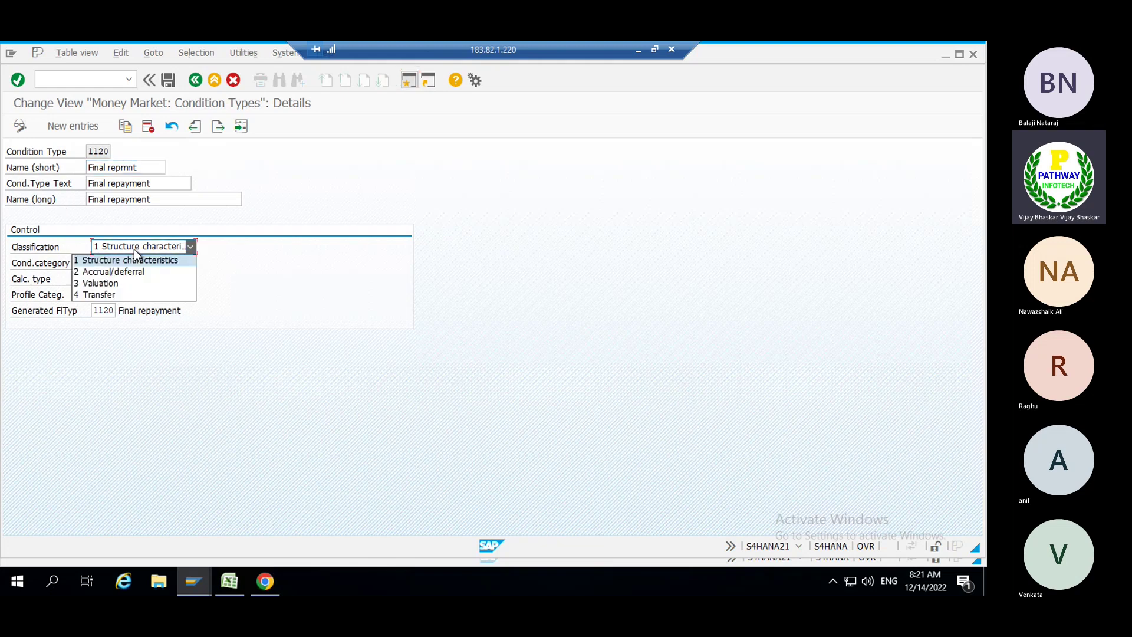
{"action": "left_click", "coordinate": [316, 249]}
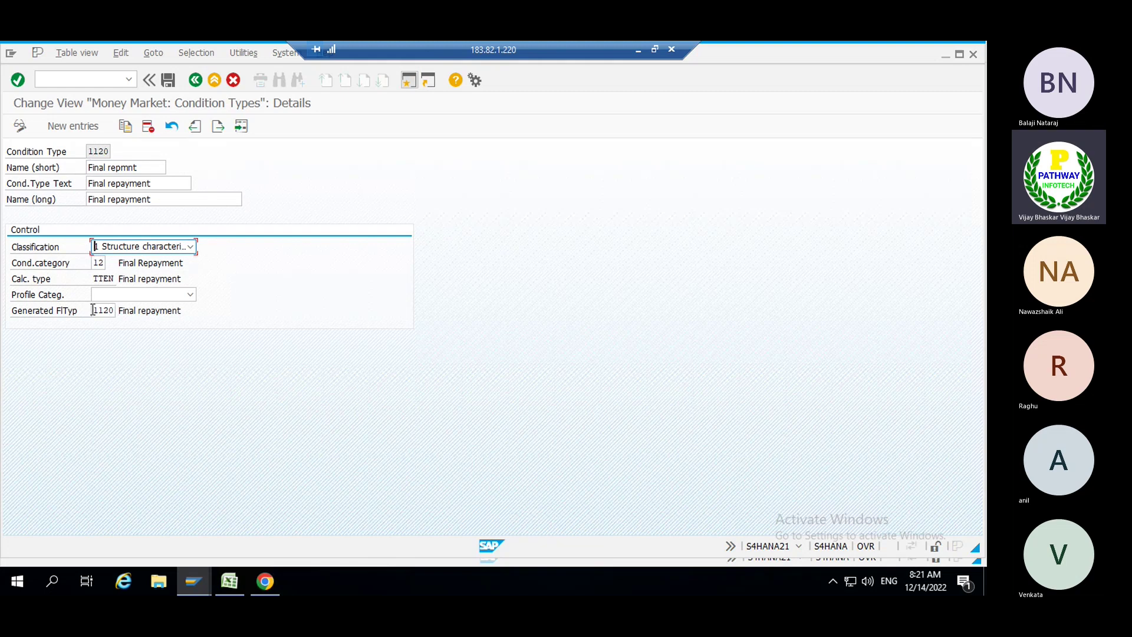
{"action": "left_click_drag", "start_coordinate": [92, 310], "coordinate": [119, 310]}
{"action": "left_click", "coordinate": [118, 310]}
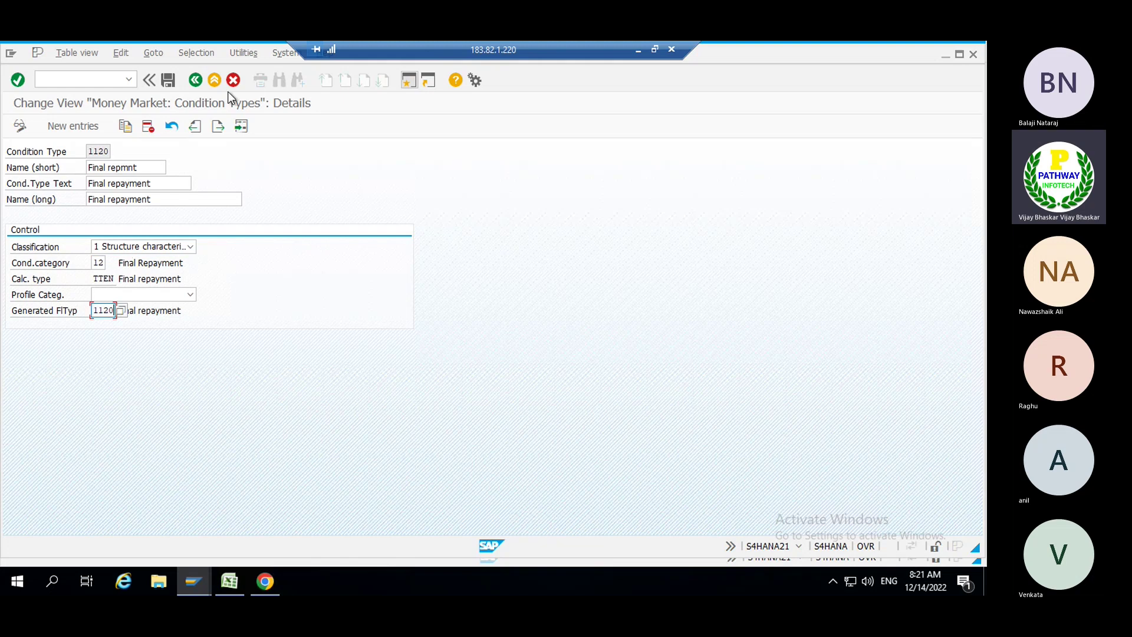
{"action": "left_click", "coordinate": [192, 81]}
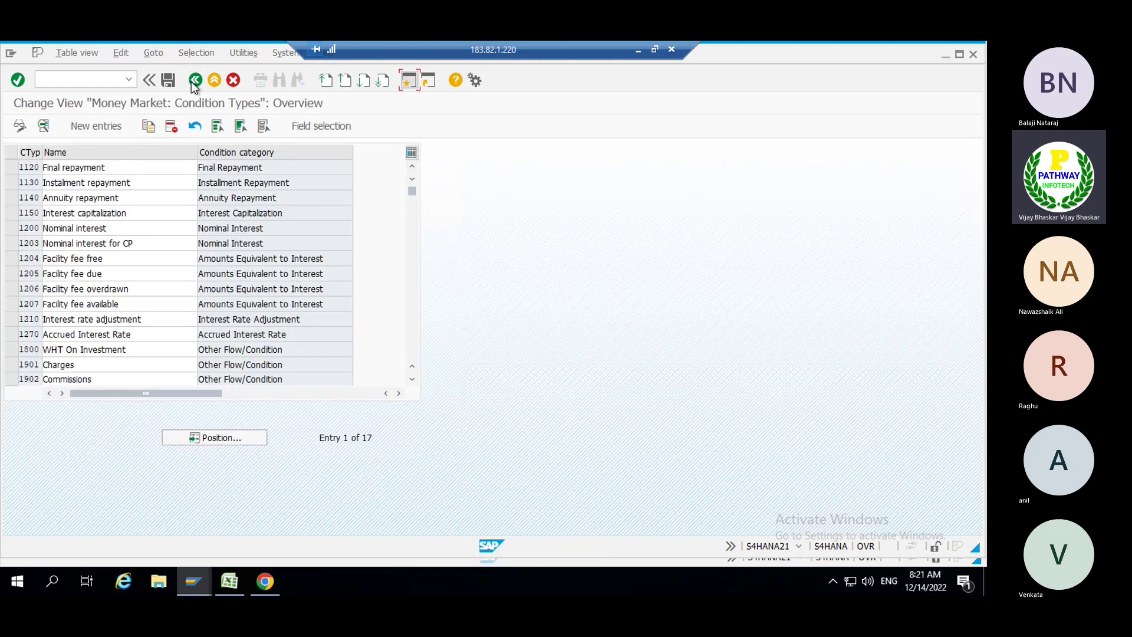
{"action": "left_click", "coordinate": [191, 82]}
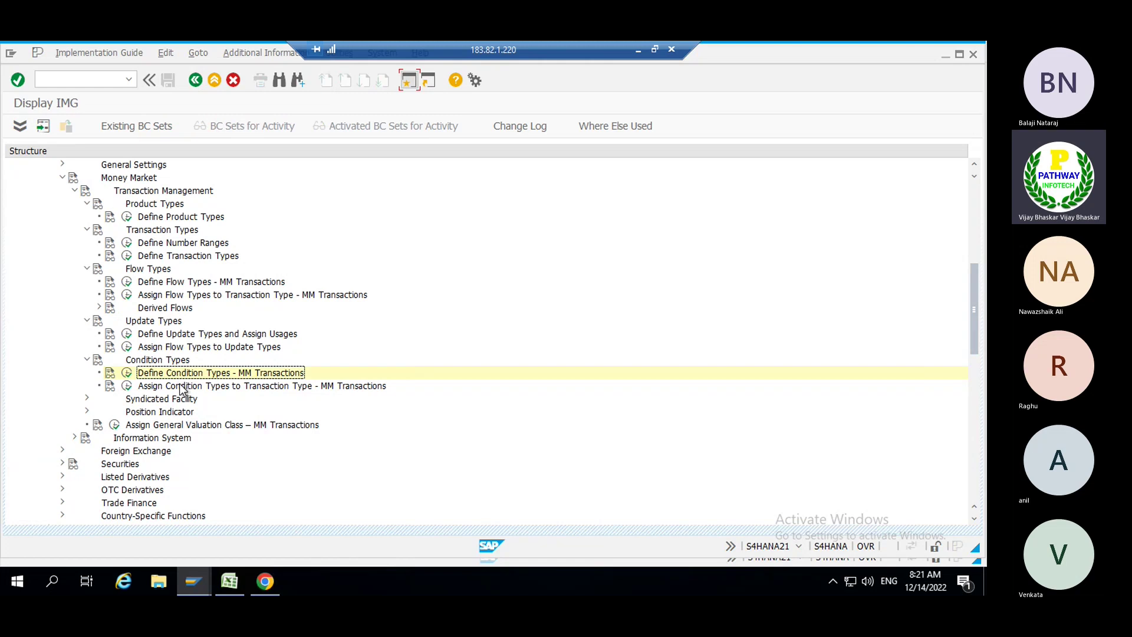
- In Assign Condition Types to Transaction Type - MM Transactions, add an entry for product type DPN, transaction type 100 and condition type 1120
{"action": "left_click", "coordinate": [127, 386]}
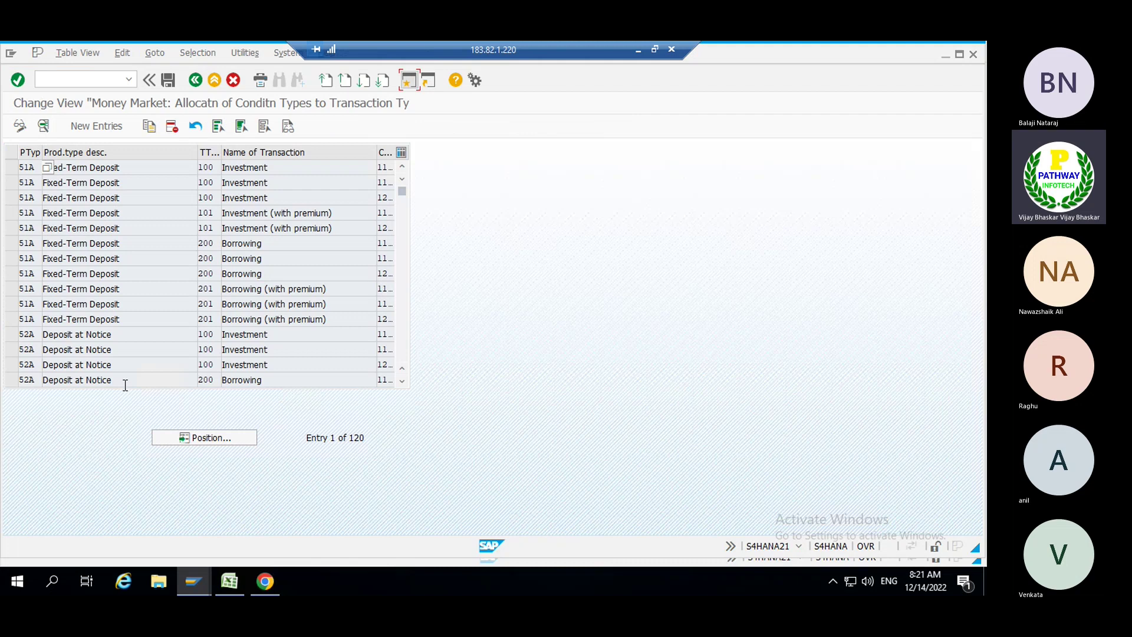
{"action": "left_click", "coordinate": [92, 125]}
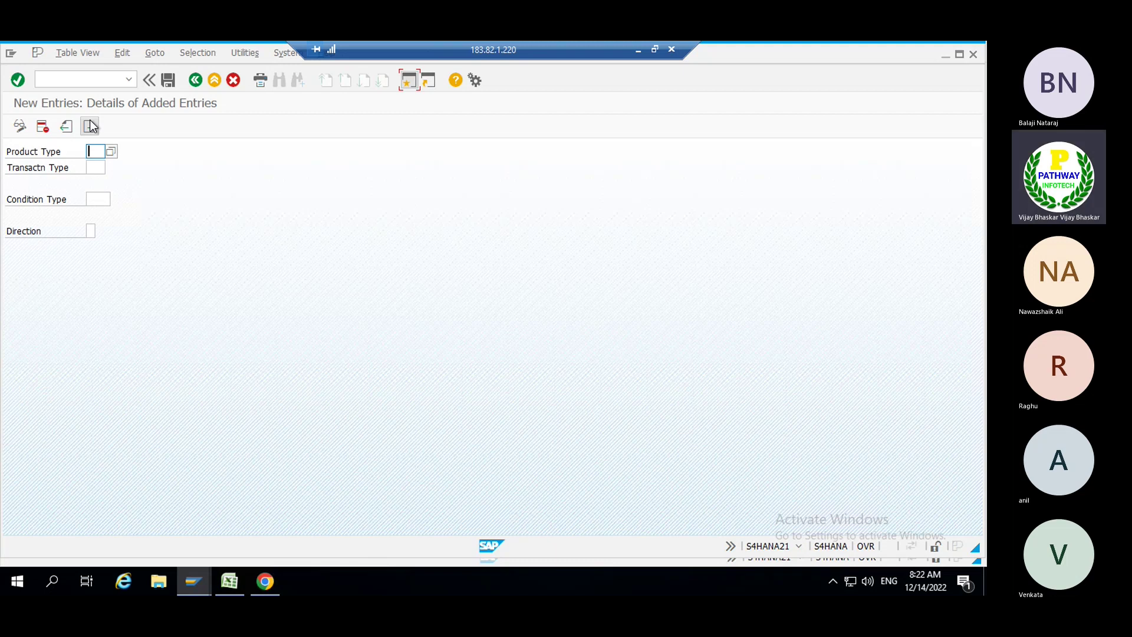
{"action": "type", "text": "DPN"}
{"action": "key", "text": "Tab"}
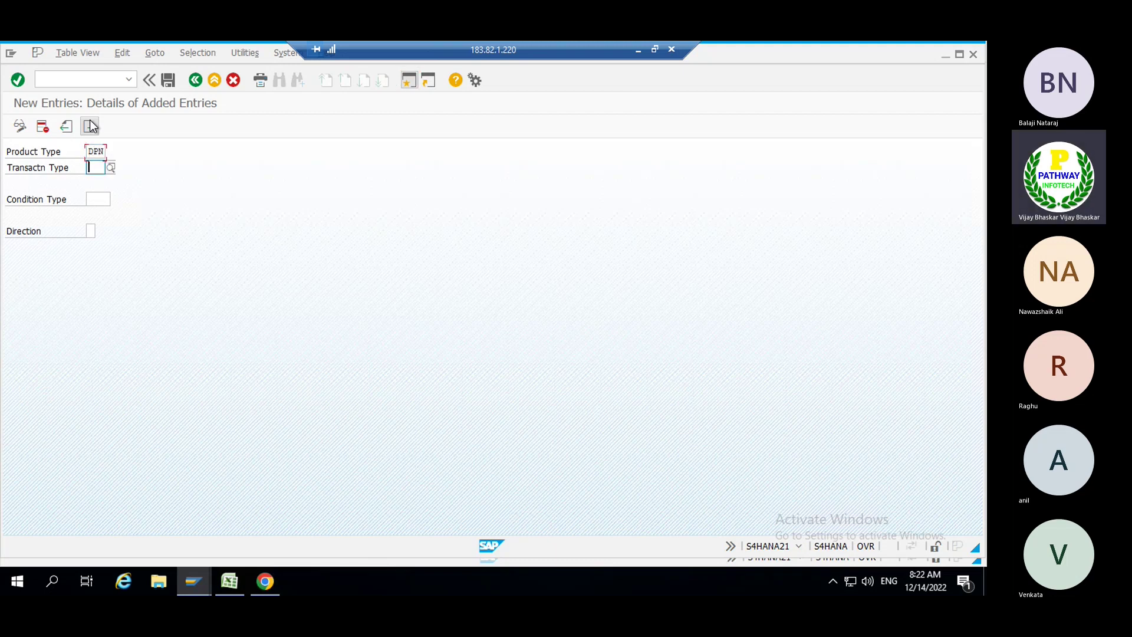
{"action": "type", "text": "100"}
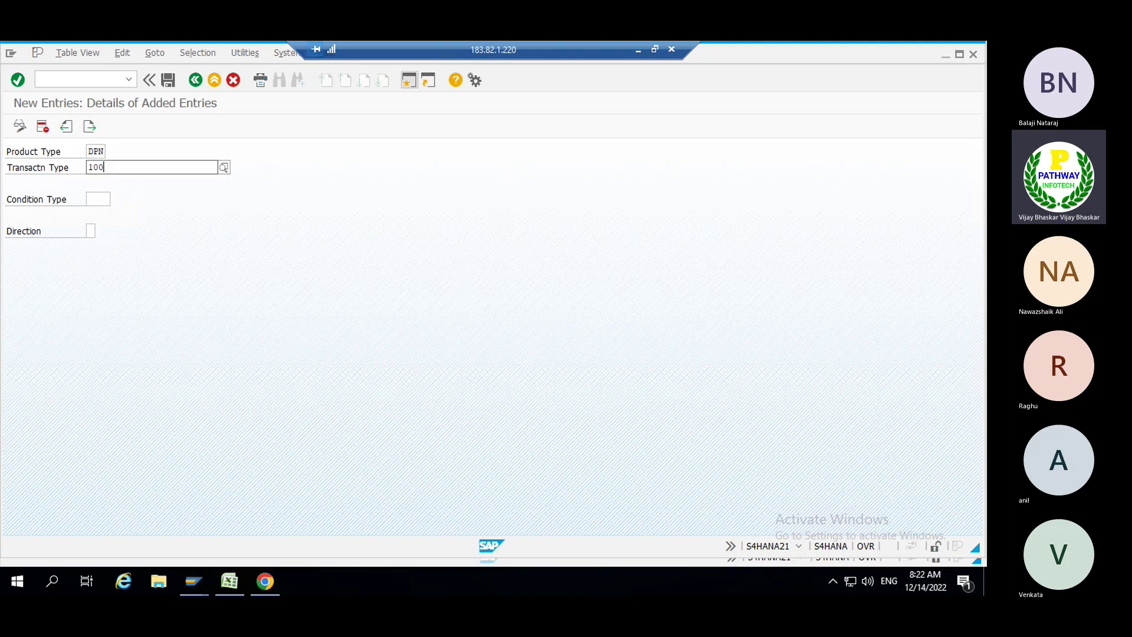
{"action": "key", "text": "Tab"}
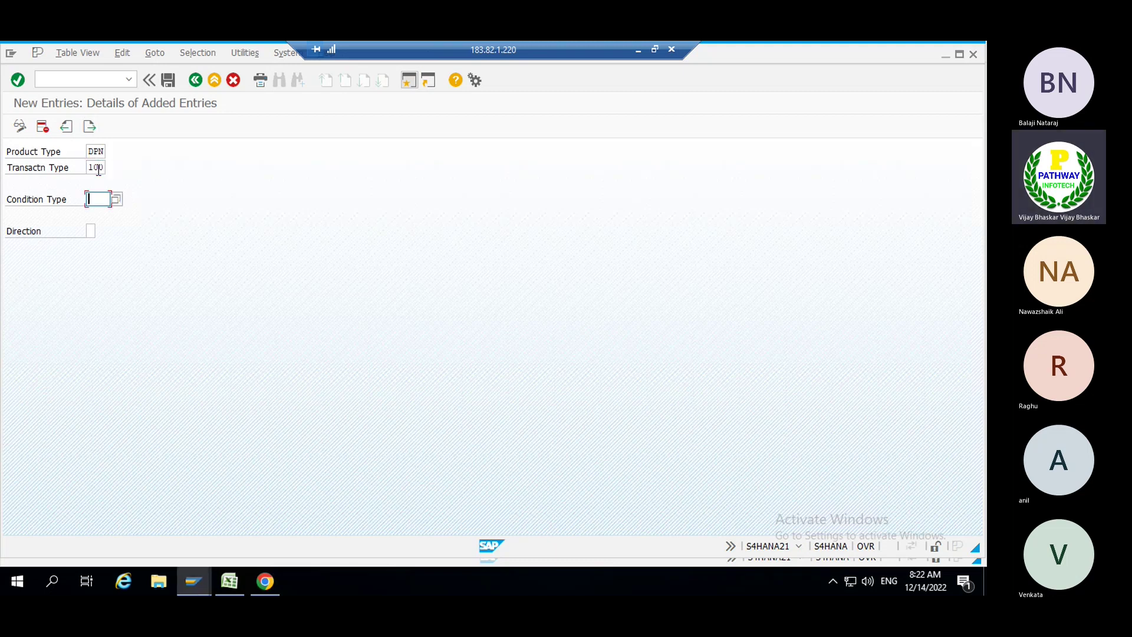
{"action": "left_click", "coordinate": [116, 200]}
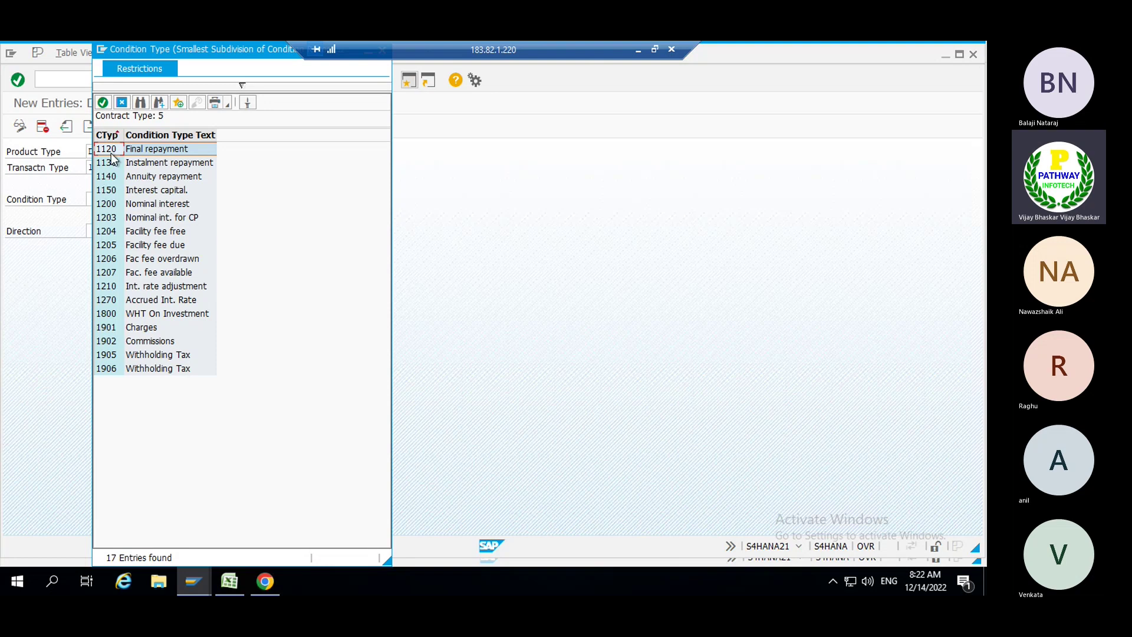
{"action": "key", "text": "Escape"}
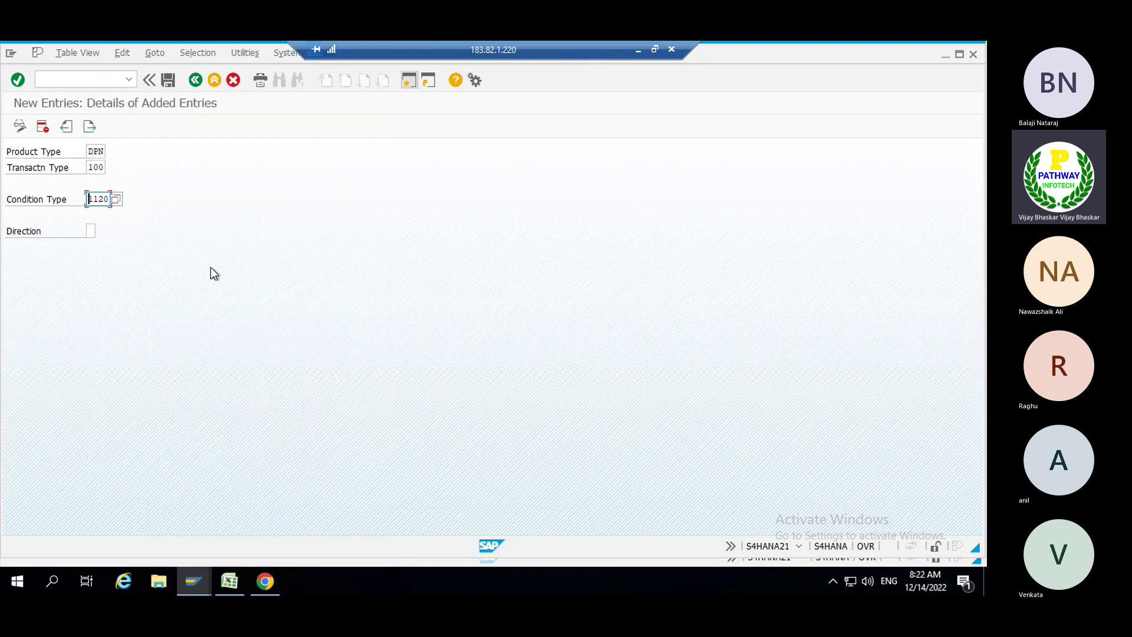
{"action": "key", "text": "Return"}
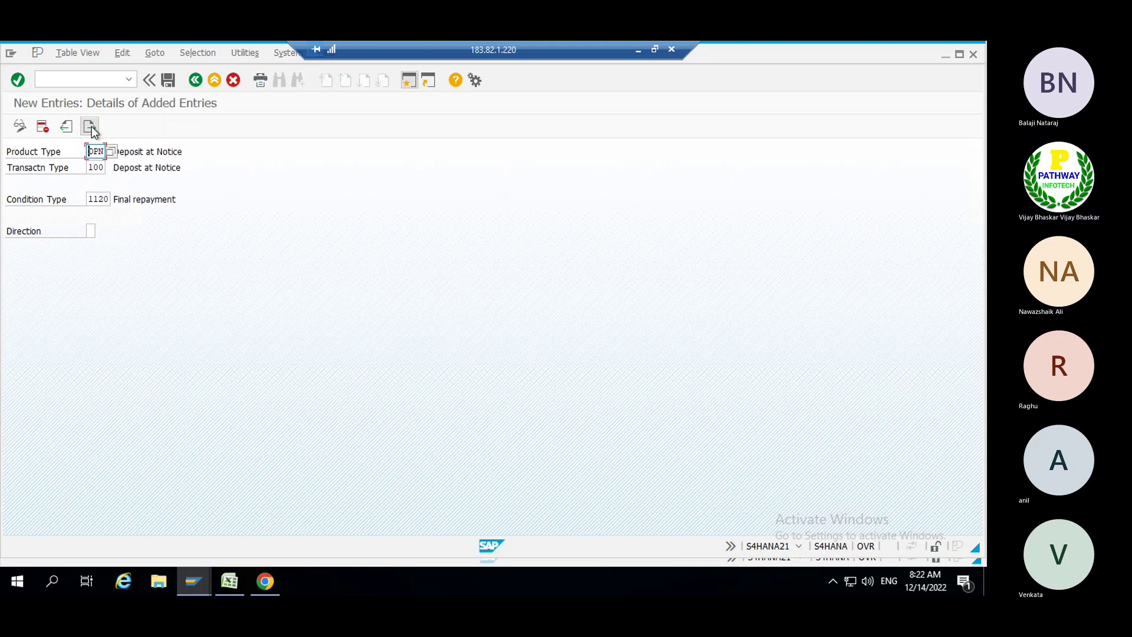
- Add a second entry for product type DPN, transaction type 100 with condition type 1200 Nominal interest, and start another blank entry
{"action": "left_click", "coordinate": [89, 127]}
{"action": "type", "text": "DPN"}
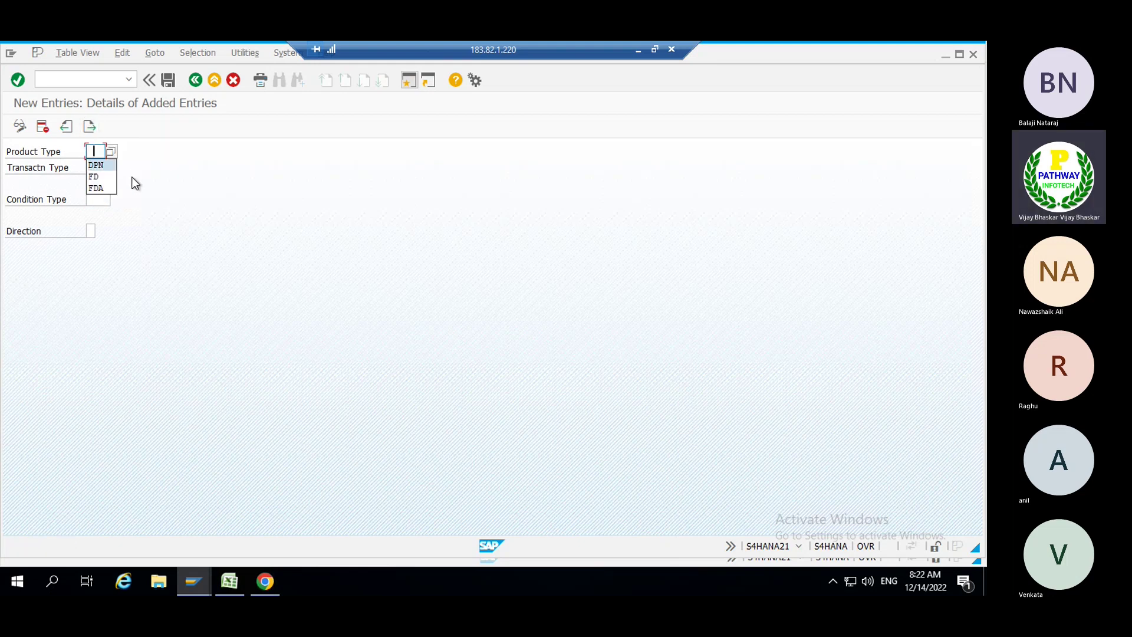
{"action": "key", "text": "Tab"}
{"action": "type", "text": "100"}
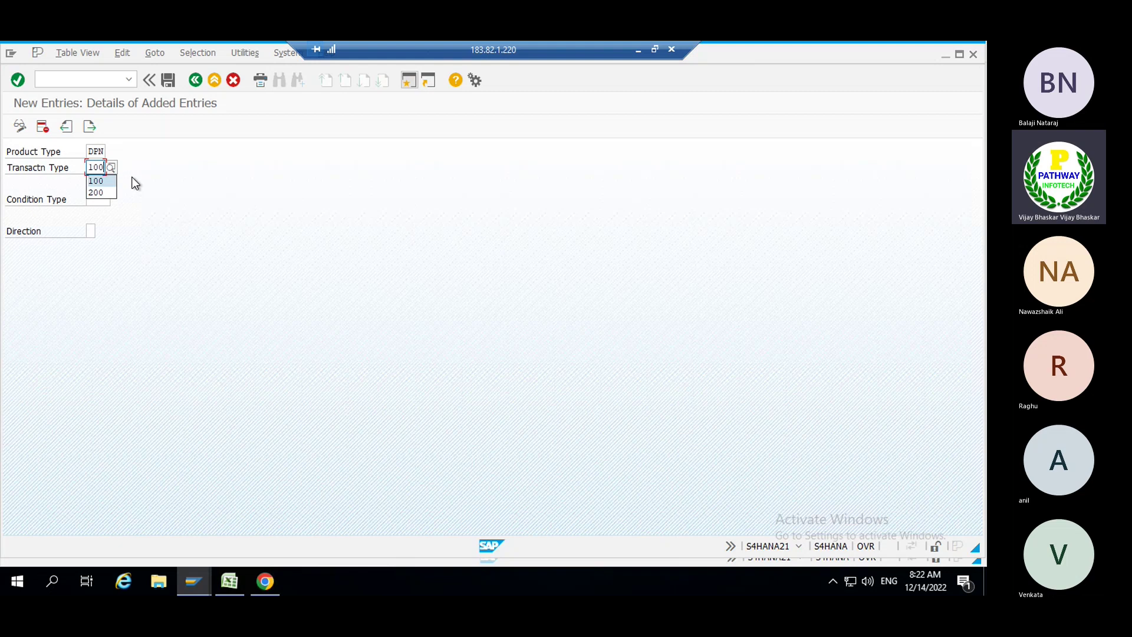
{"action": "left_click", "coordinate": [97, 199]}
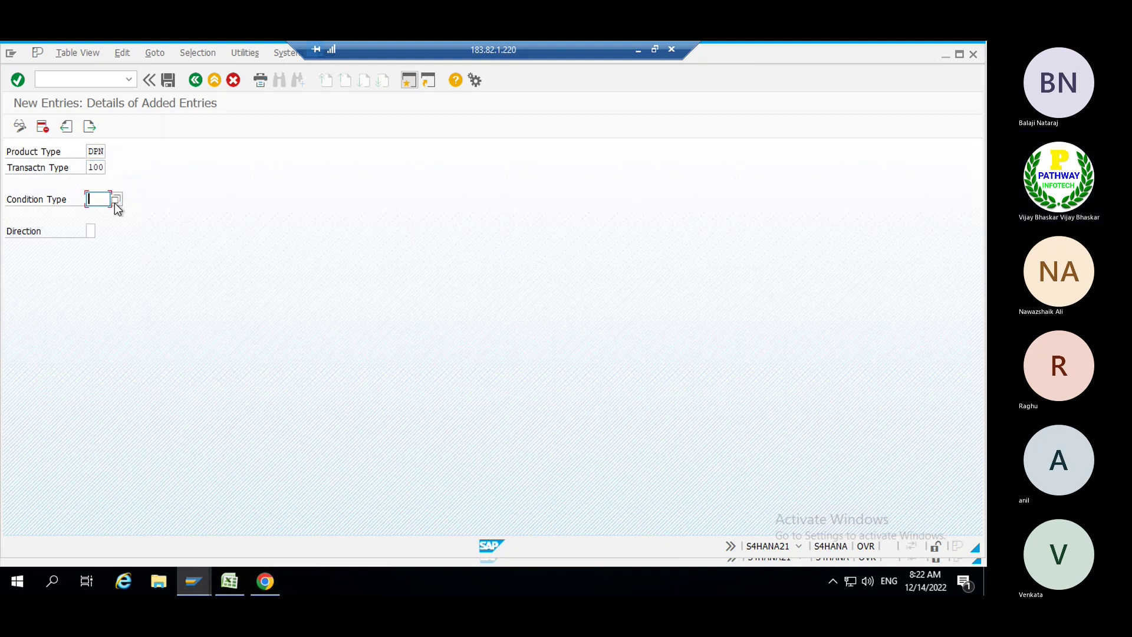
{"action": "left_click", "coordinate": [117, 203]}
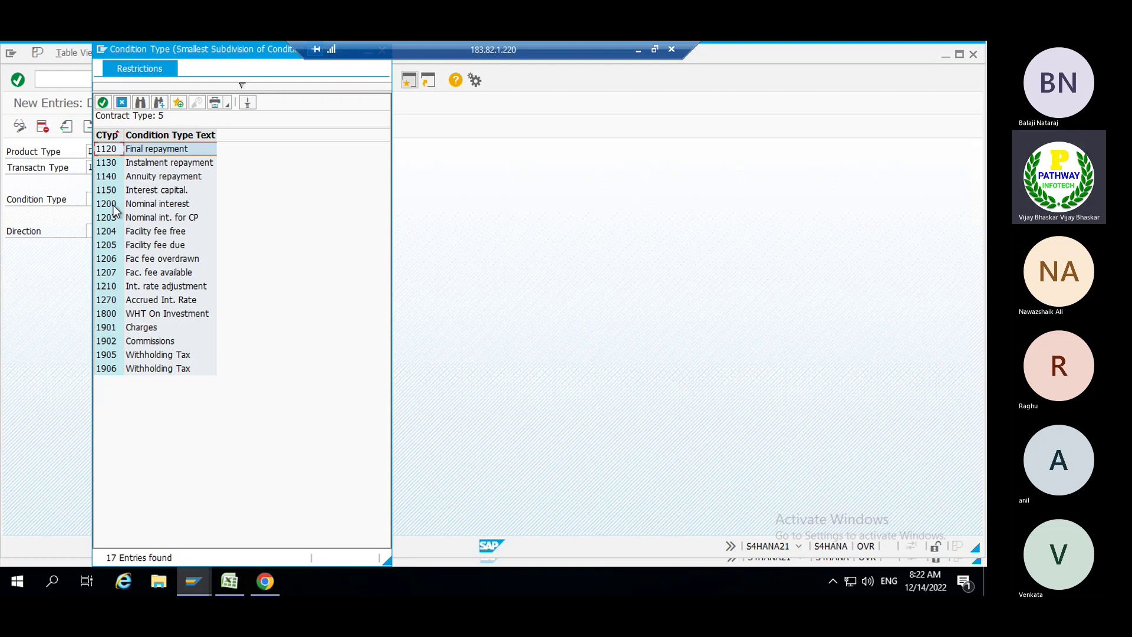
{"action": "double_click", "coordinate": [114, 205]}
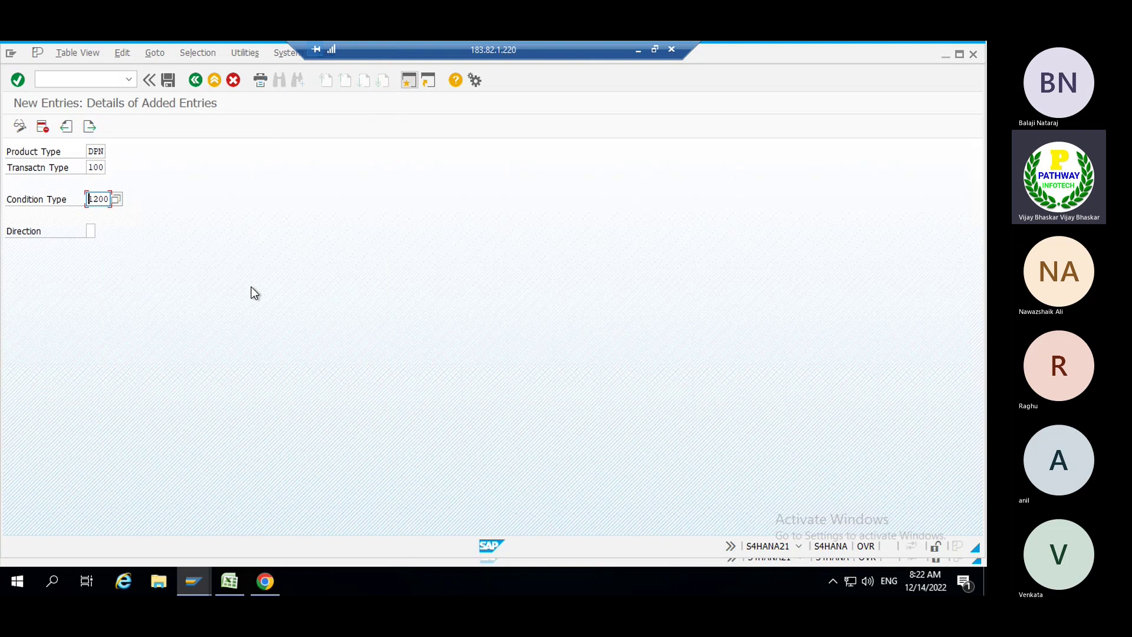
{"action": "left_click", "coordinate": [113, 200]}
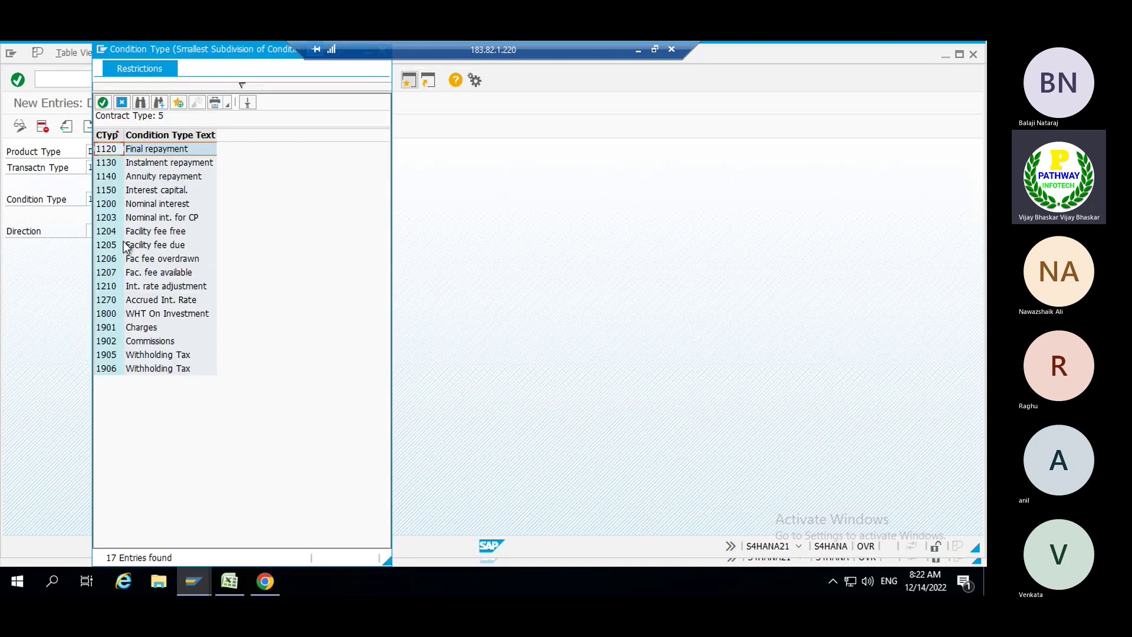
{"action": "left_click", "coordinate": [142, 203]}
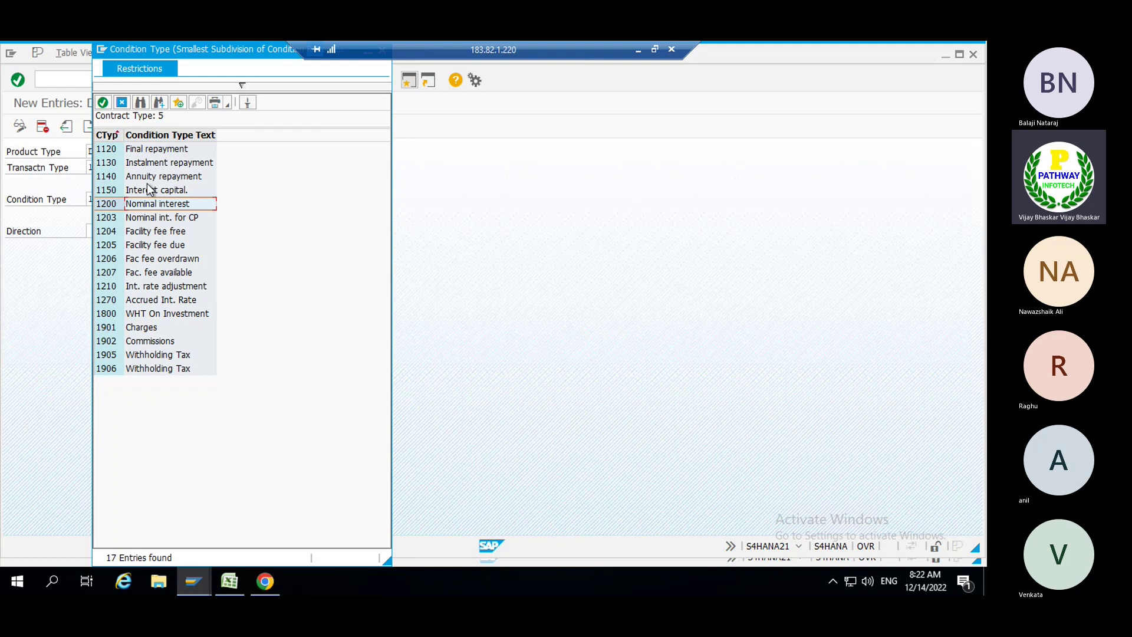
{"action": "left_click", "coordinate": [148, 192]}
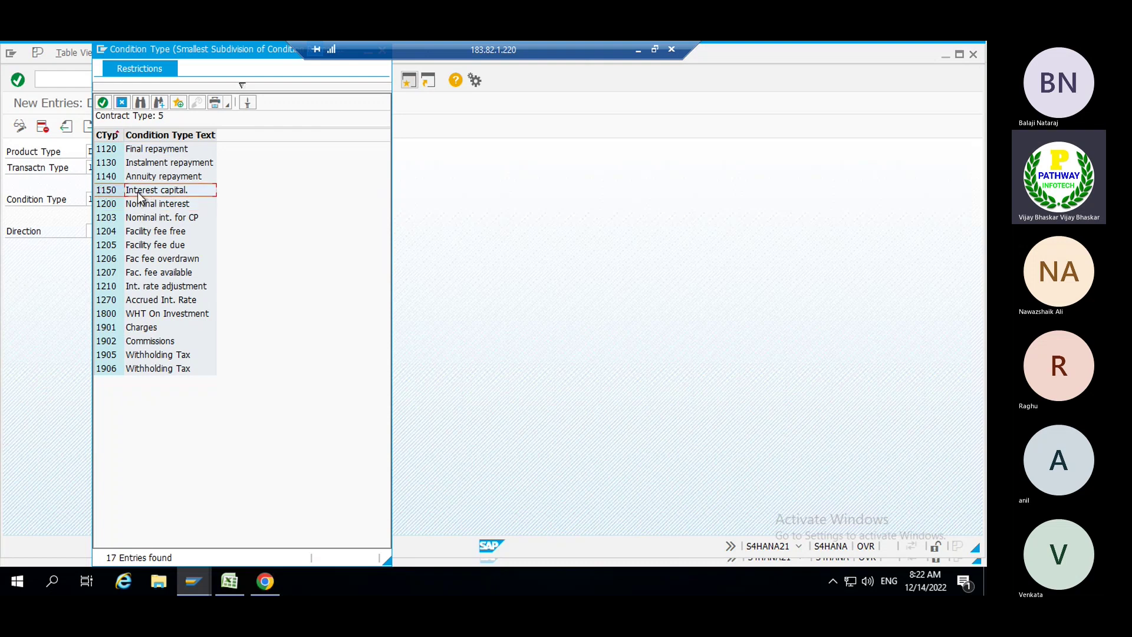
{"action": "double_click", "coordinate": [112, 206]}
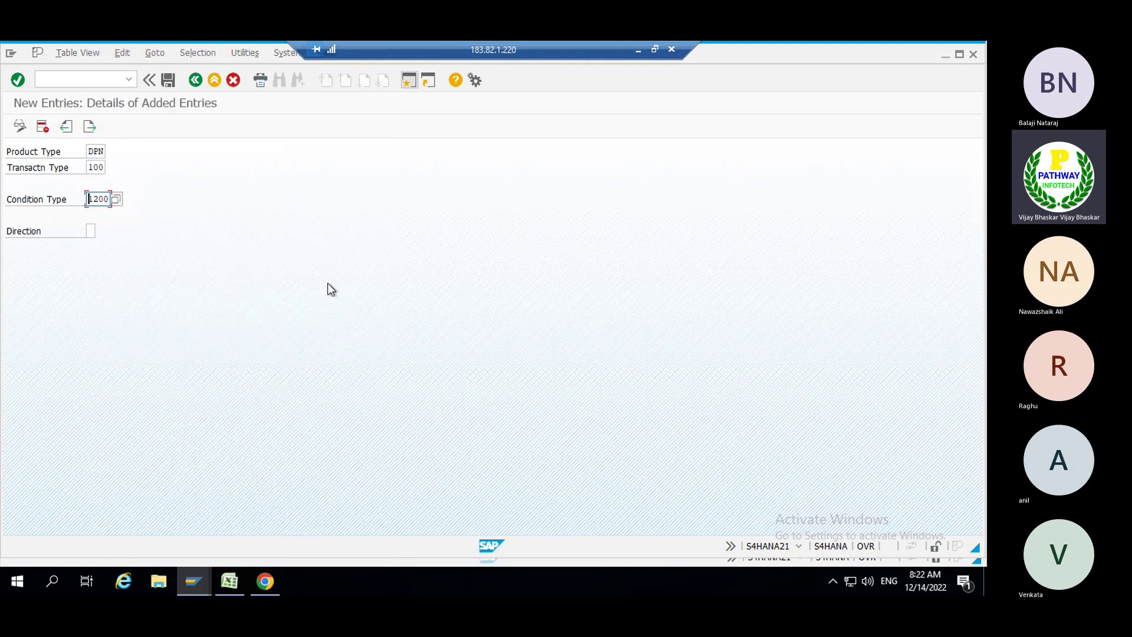
{"action": "key", "text": "Return"}
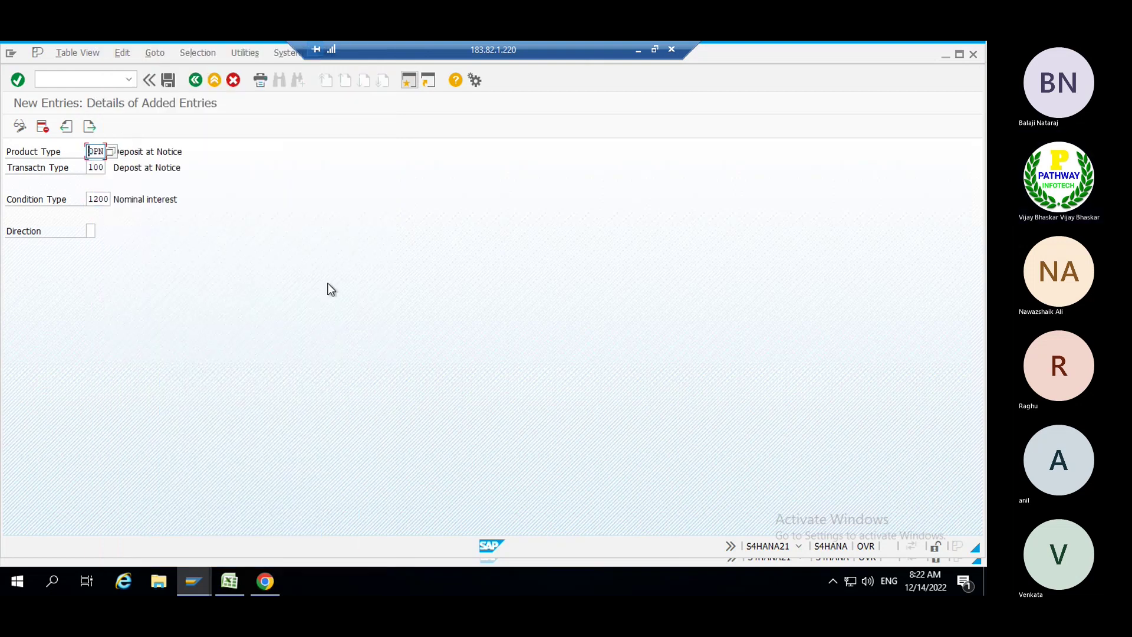
{"action": "left_click", "coordinate": [93, 127]}
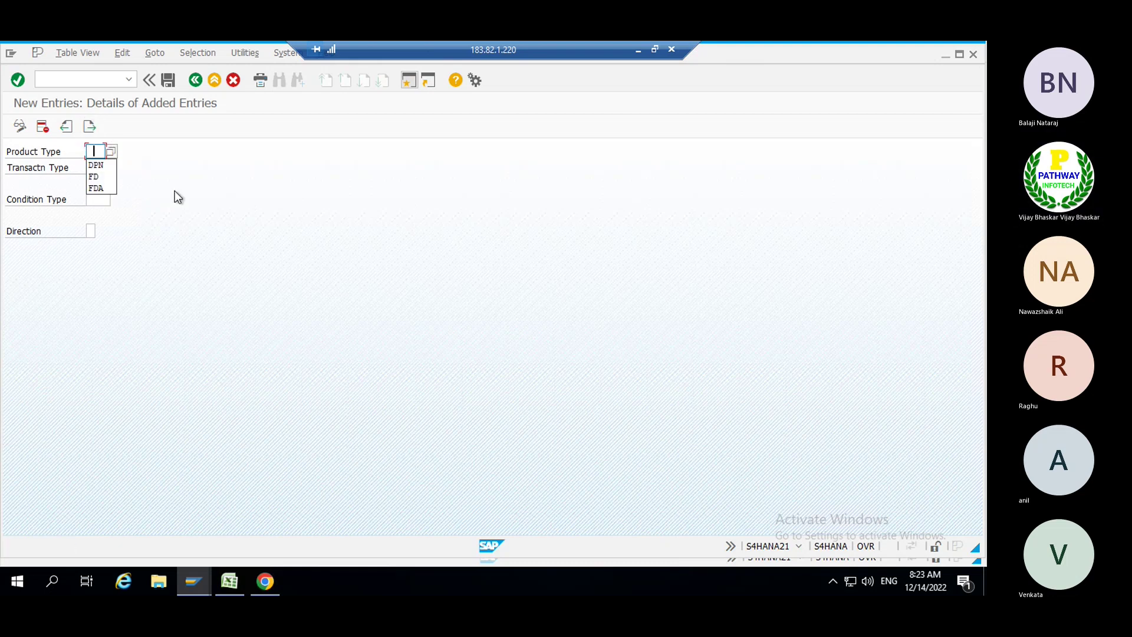
- Complete the third entry with product type DPN, transaction type 100 and condition type 1901 Charges, and save it to the TRM Group request
{"action": "key", "text": "Tab"}
{"action": "type", "text": "100"}
{"action": "key", "text": "Tab"}
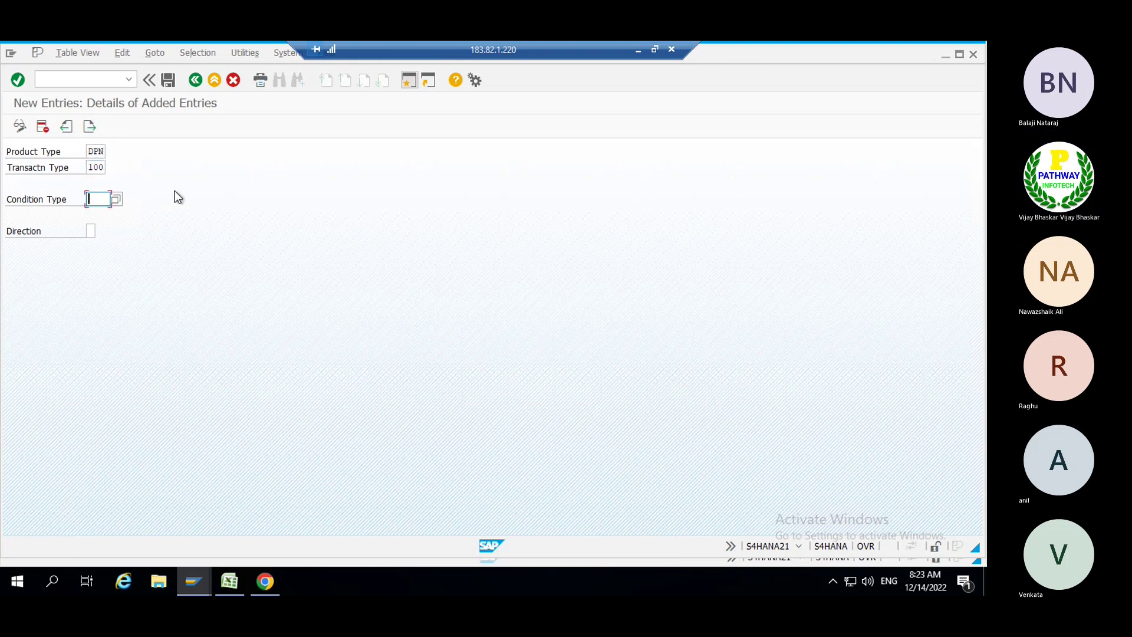
{"action": "left_click", "coordinate": [112, 199]}
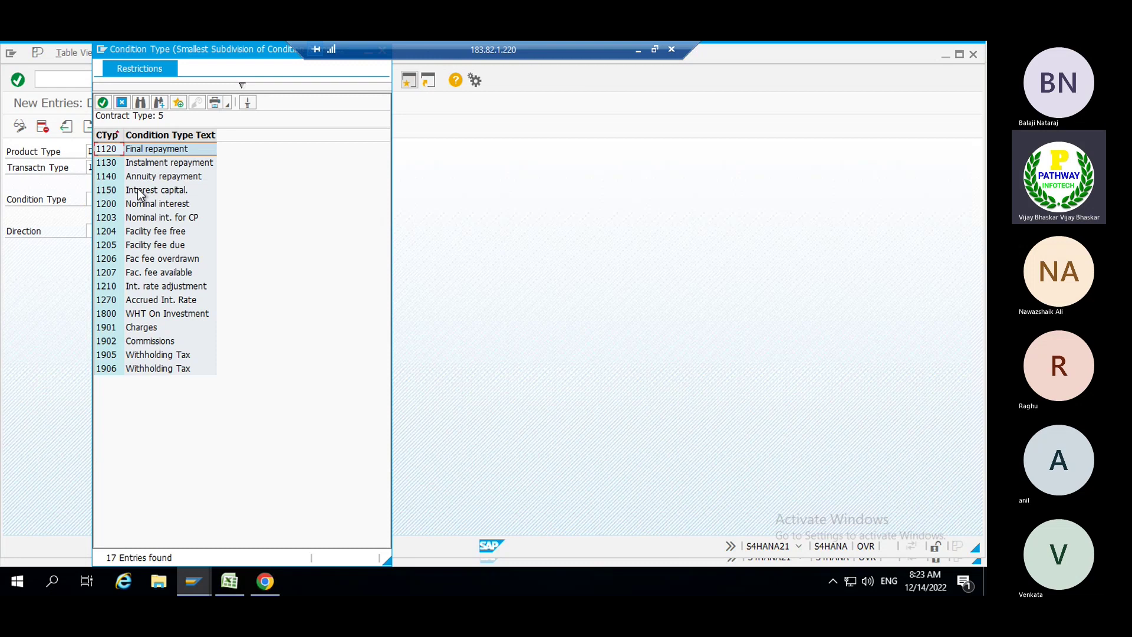
{"action": "left_click", "coordinate": [109, 330]}
{"action": "double_click", "coordinate": [109, 330]}
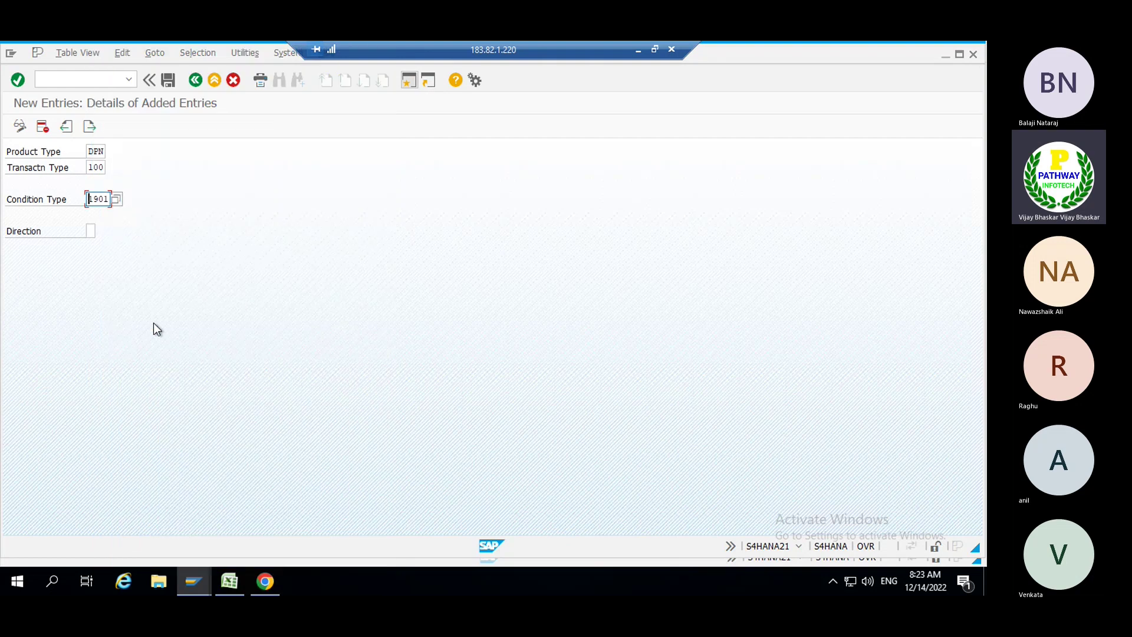
{"action": "key", "text": "Return"}
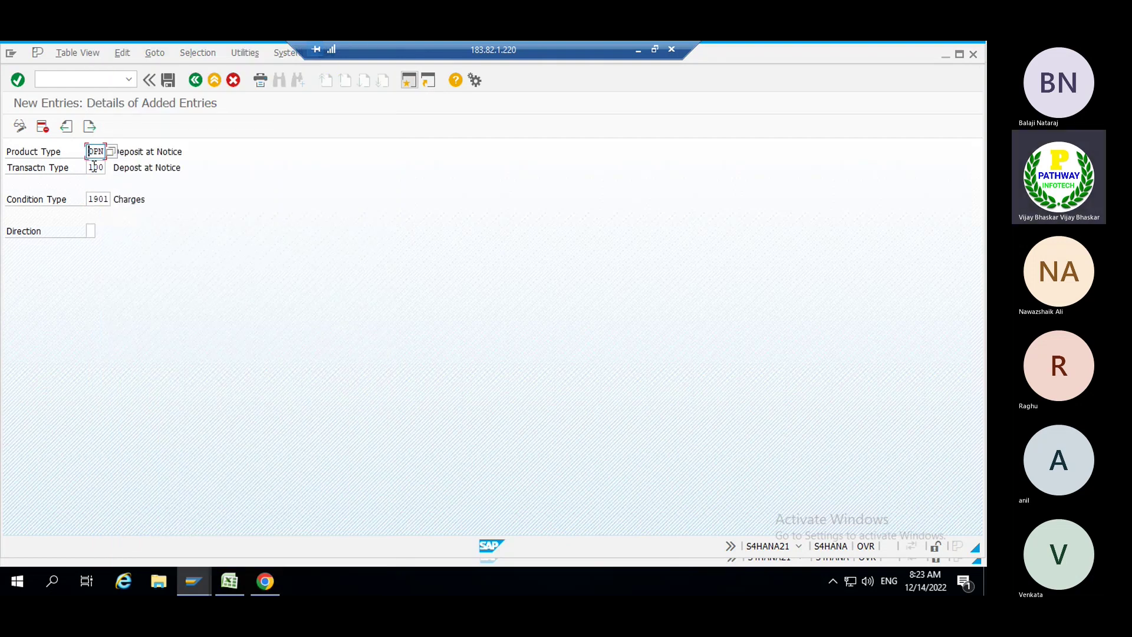
{"action": "left_click", "coordinate": [166, 83]}
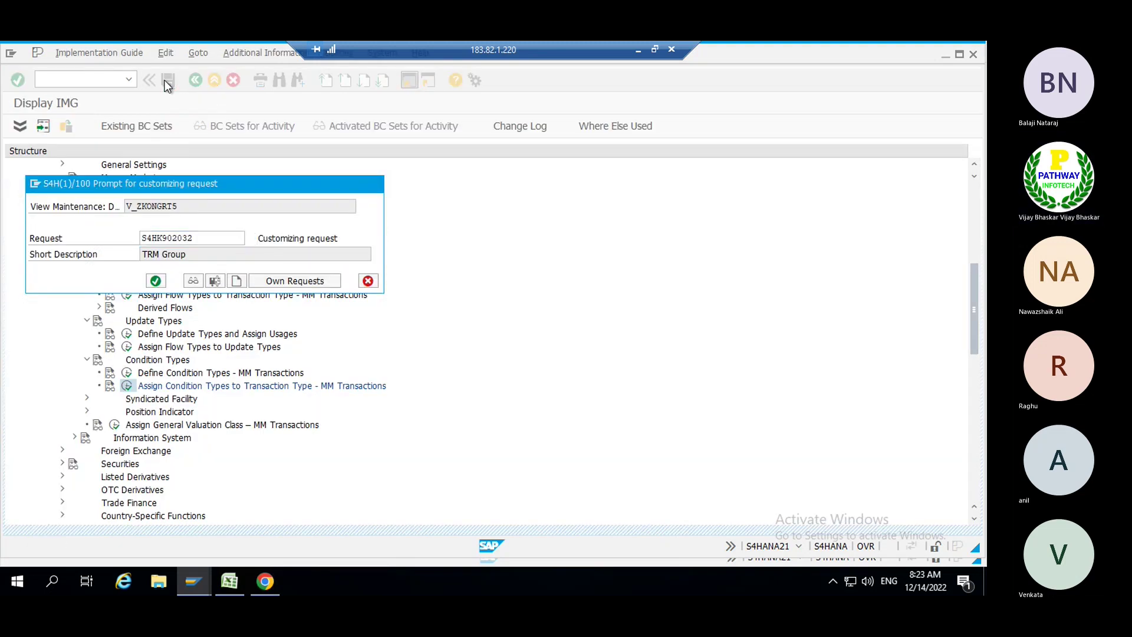
{"action": "key", "text": "Return"}
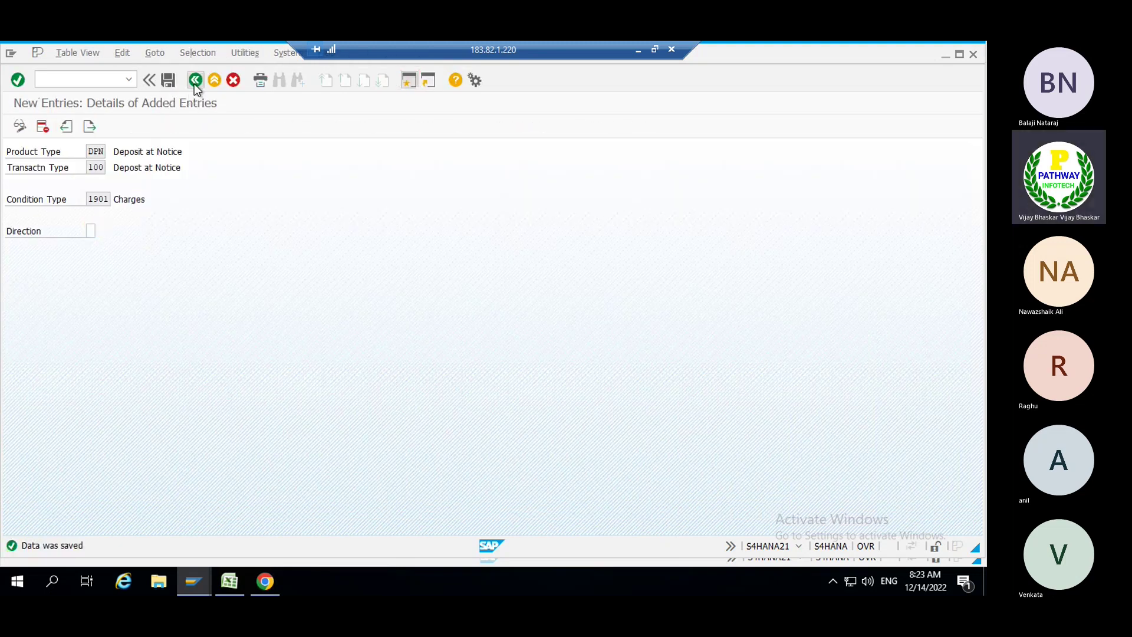
{"action": "left_click", "coordinate": [195, 81]}
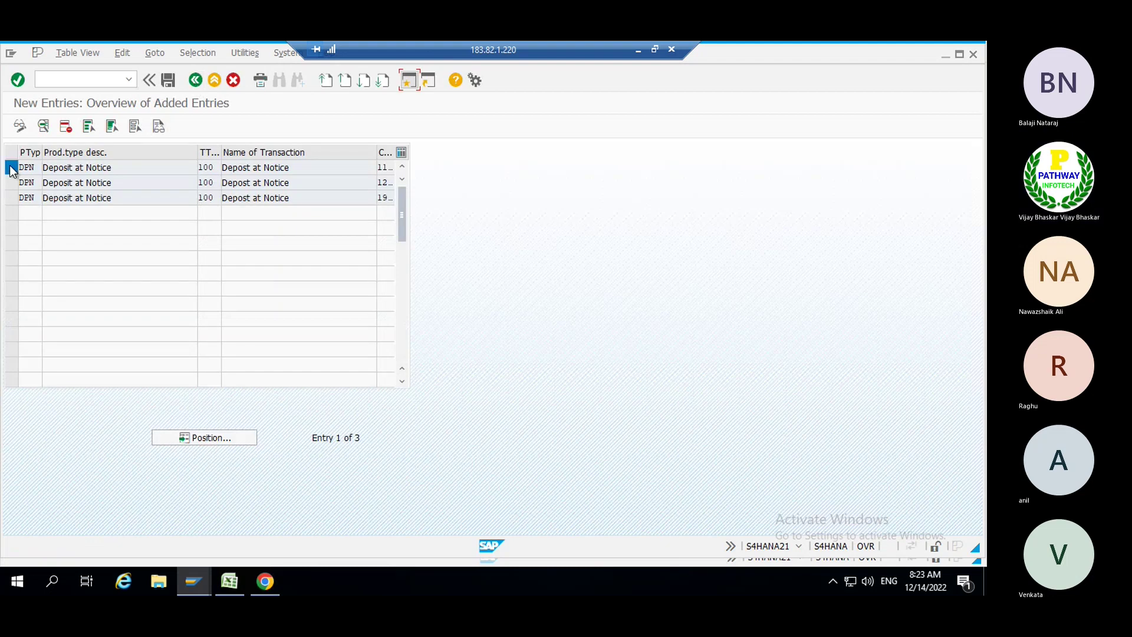
- Select the three new DPN entries and position the full condition type allocation list at product type DPN
{"action": "left_click_drag", "start_coordinate": [11, 171], "coordinate": [11, 197]}
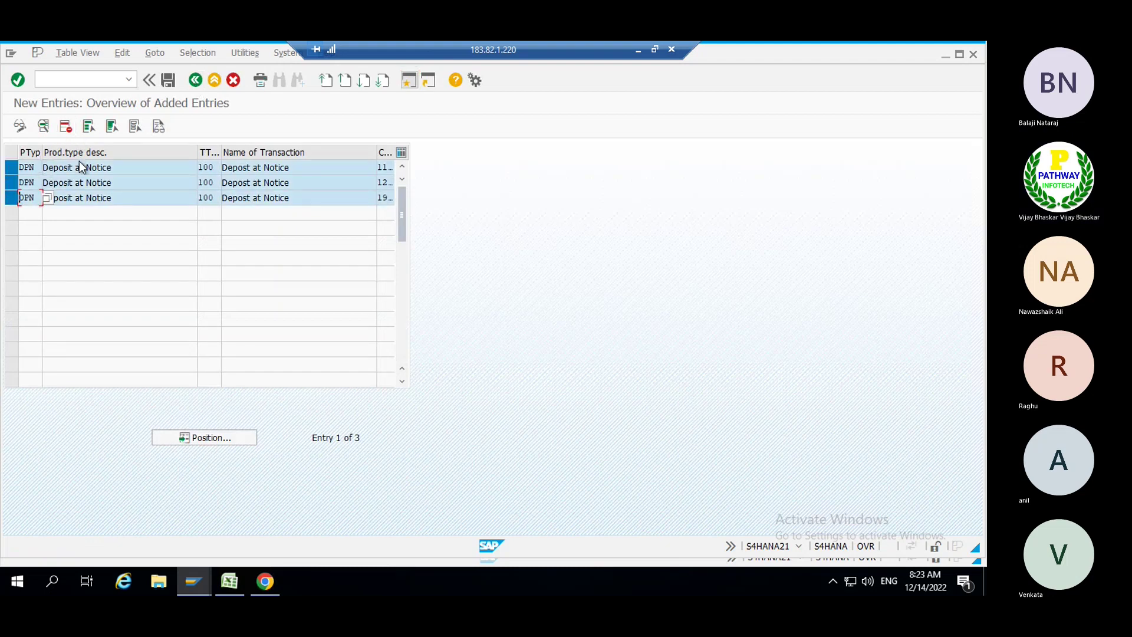
{"action": "left_click", "coordinate": [200, 83]}
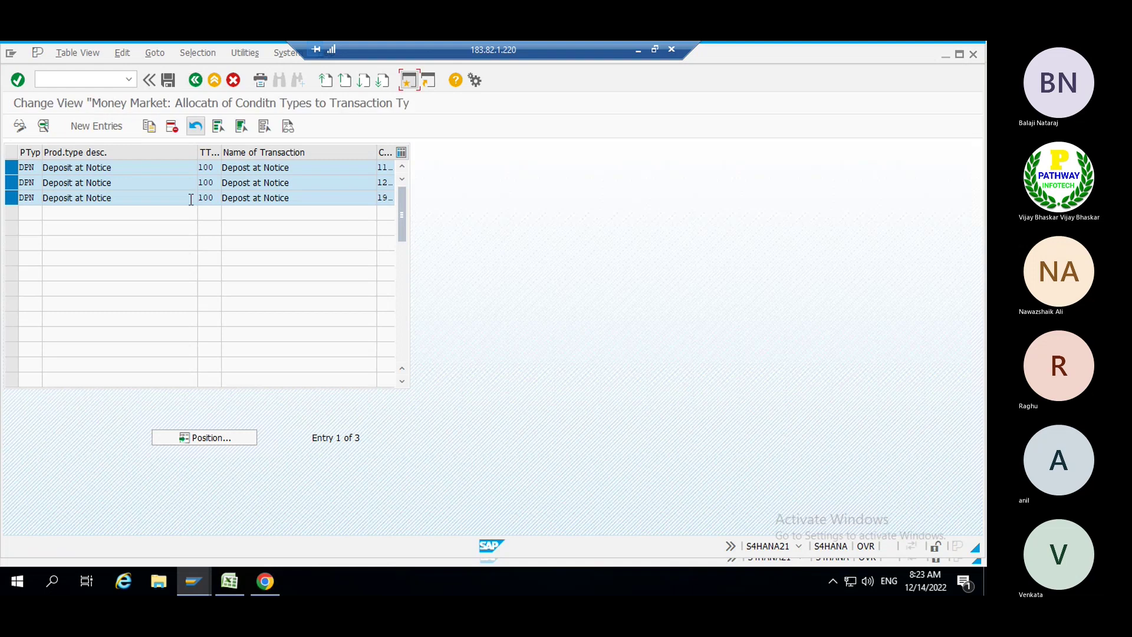
{"action": "scroll", "coordinate": [150, 277], "scroll_direction": "down", "scroll_amount": 2}
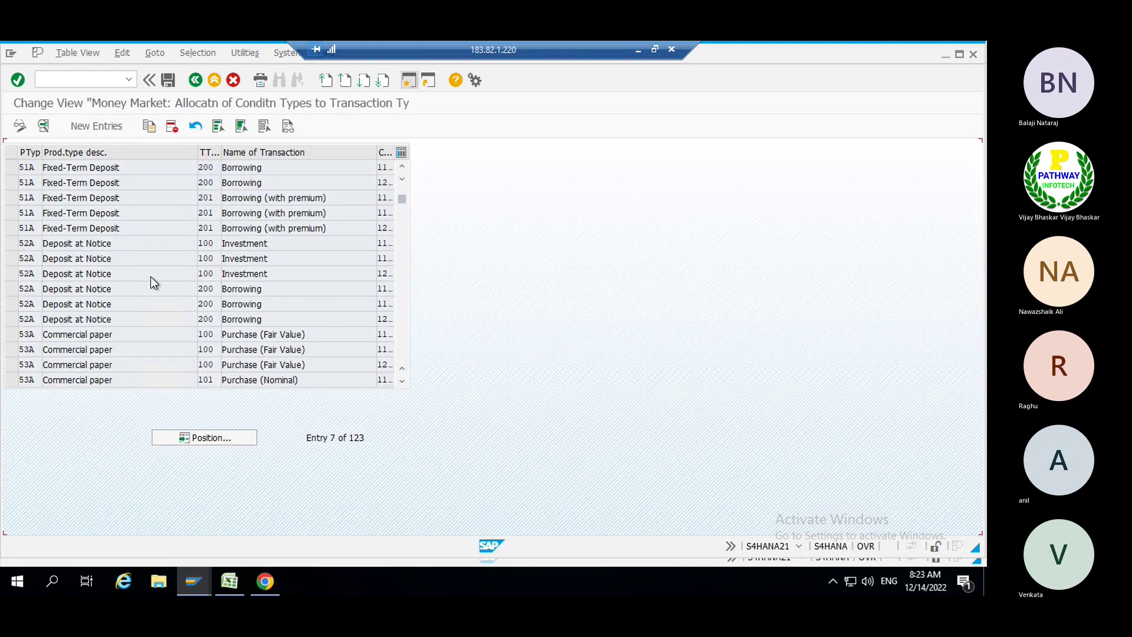
{"action": "scroll", "coordinate": [150, 277], "scroll_direction": "down", "scroll_amount": 2}
{"action": "left_click", "coordinate": [233, 437]}
{"action": "type", "text": "5"}
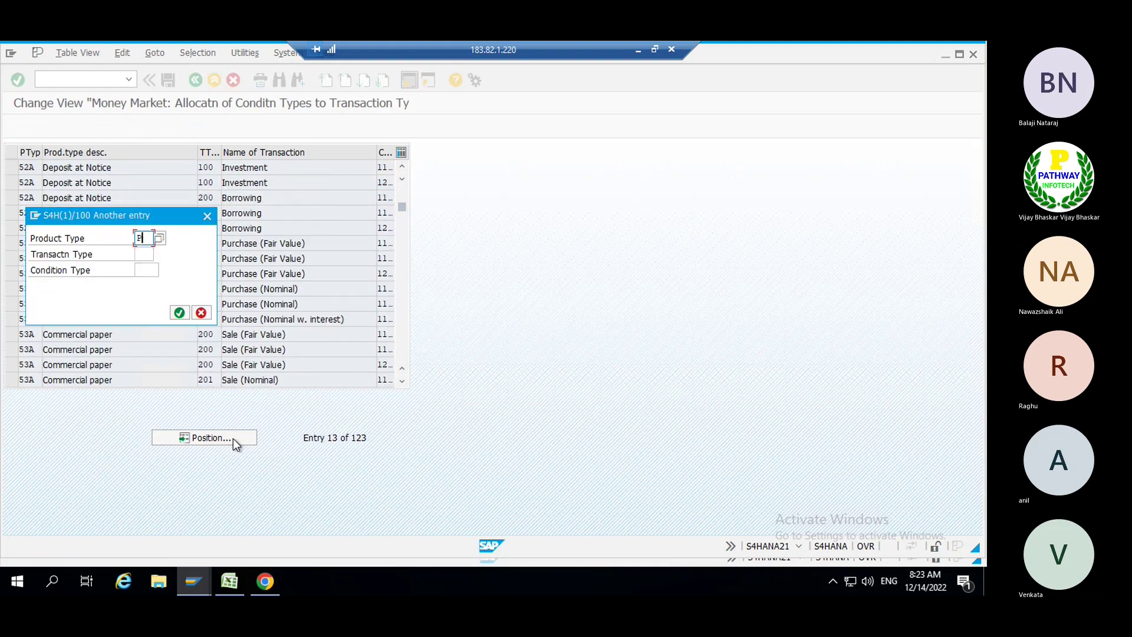
{"action": "type", "text": "PN"}
{"action": "key", "text": "Return"}
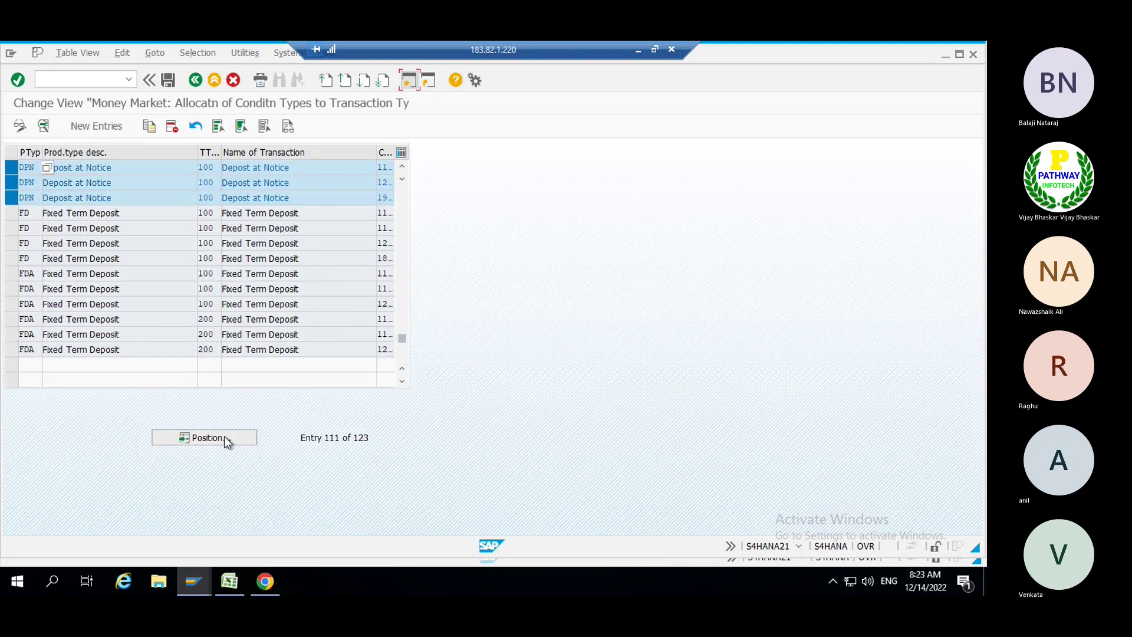
- Copy the selected DPN entries for condition types 1120, 1200 and 1901 to transaction type 200 and save them
{"action": "left_click", "coordinate": [149, 126]}
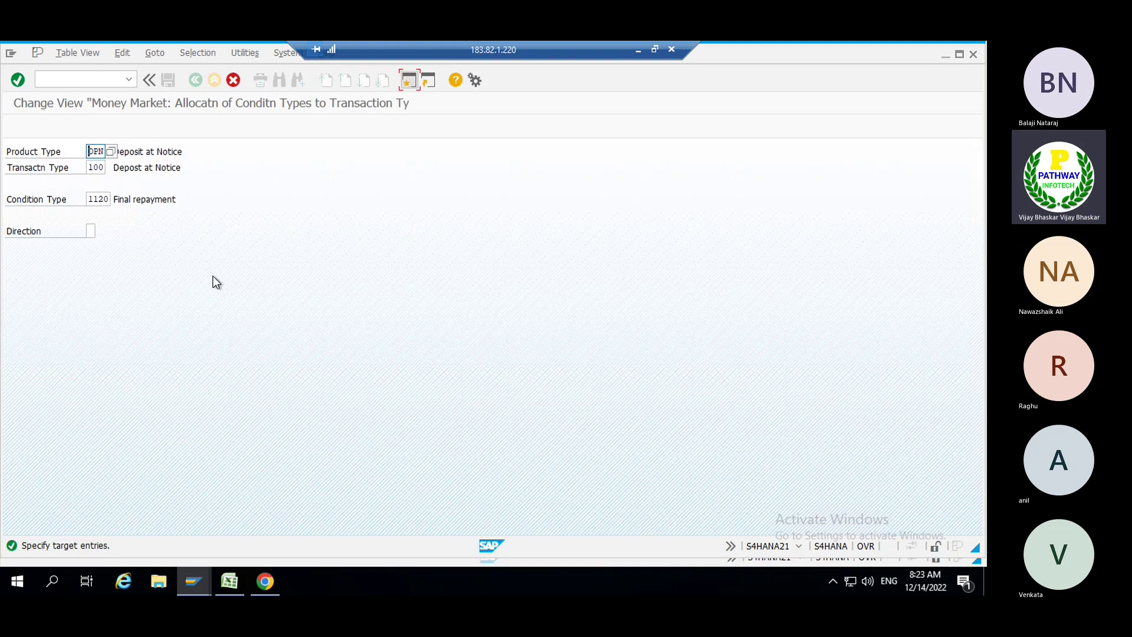
{"action": "key", "text": "Tab"}
{"action": "type", "text": "200"}
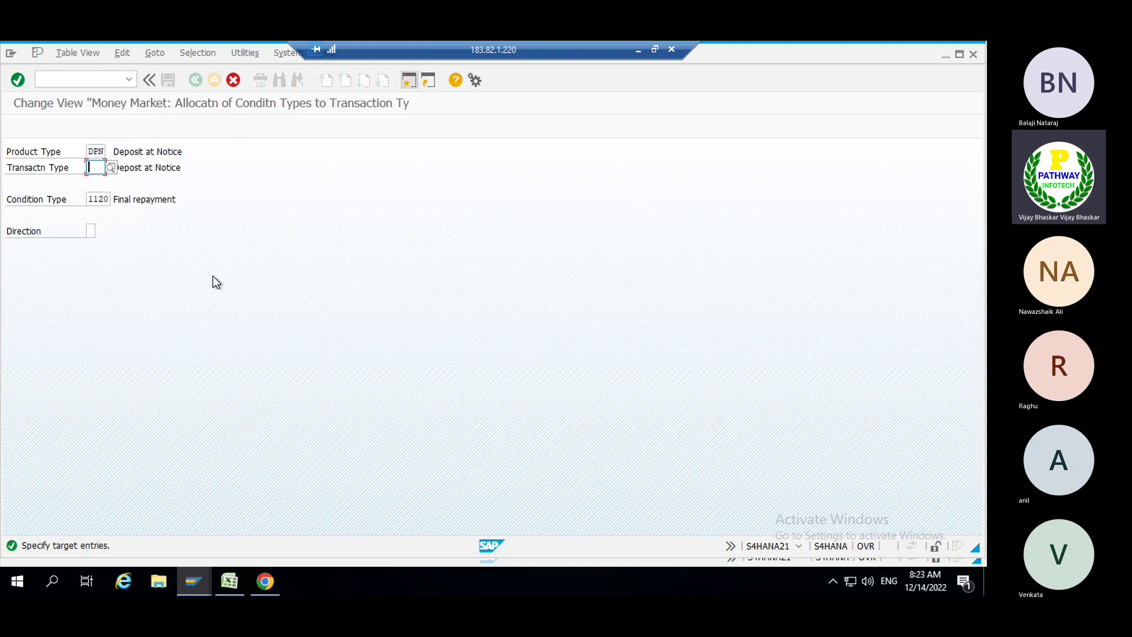
{"action": "key", "text": "Return"}
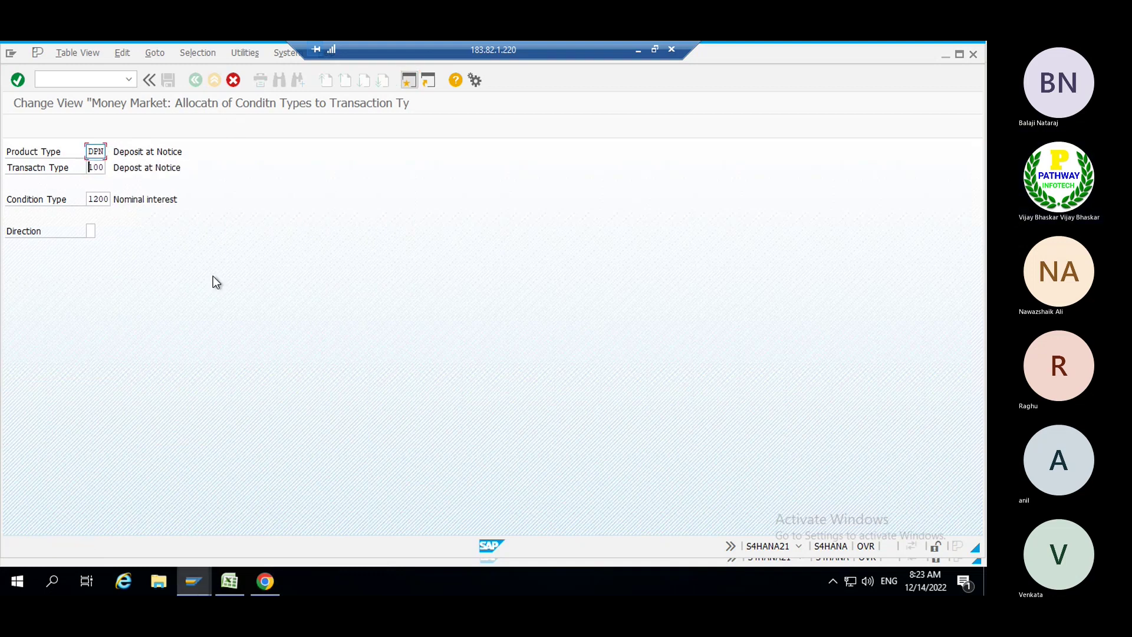
{"action": "type", "text": "1"}
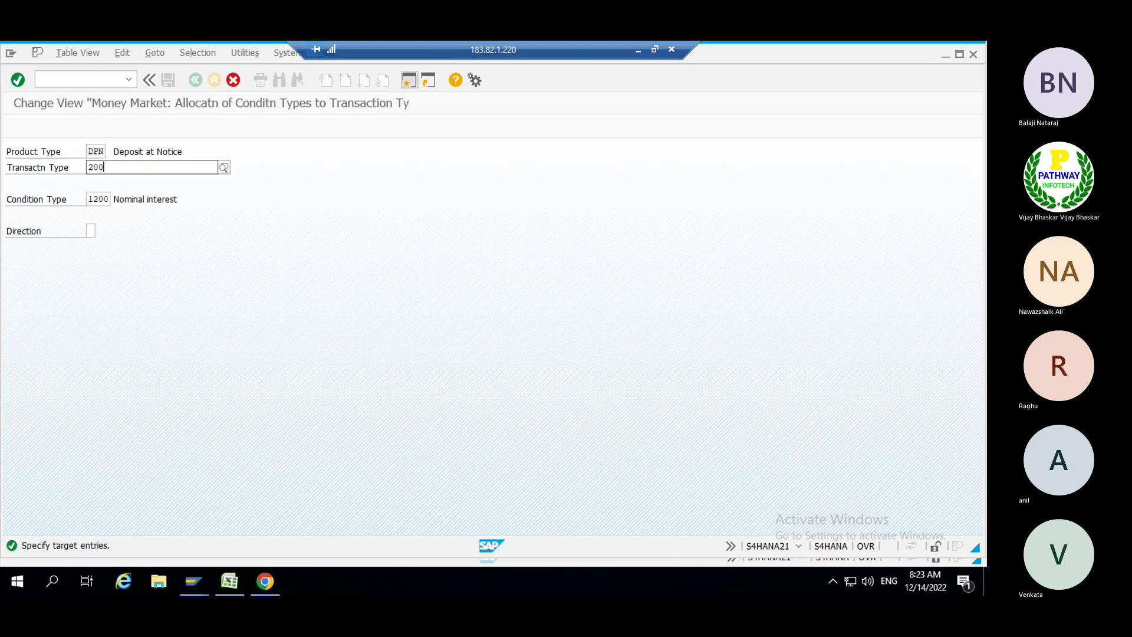
{"action": "key", "text": "Return"}
{"action": "key", "text": "Tab"}
{"action": "type", "text": "200"}
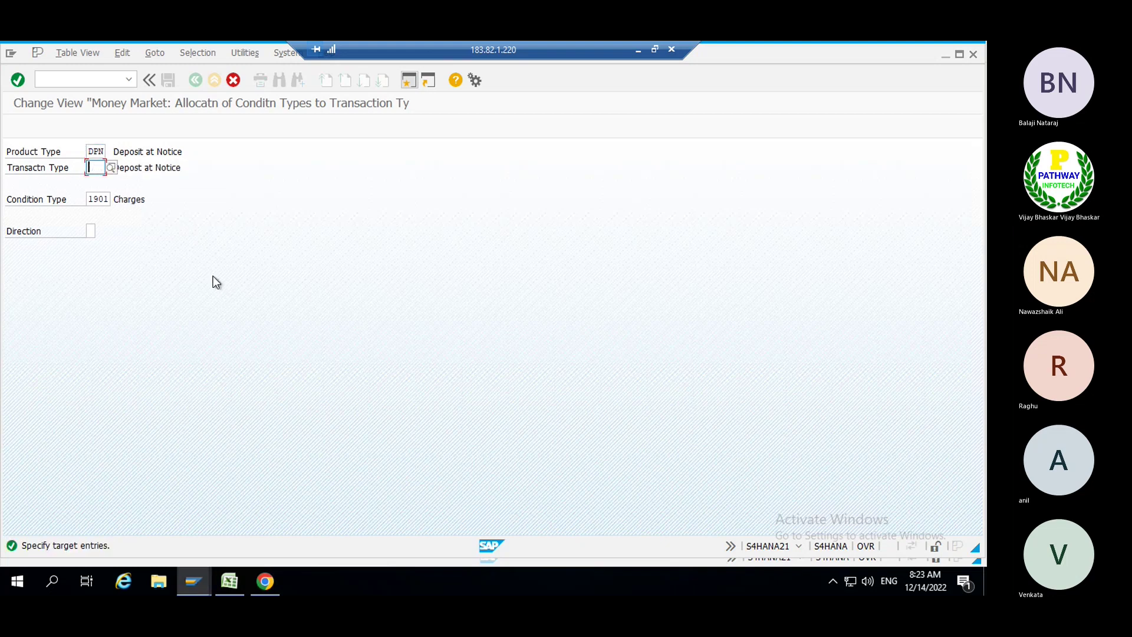
{"action": "key", "text": "Return"}
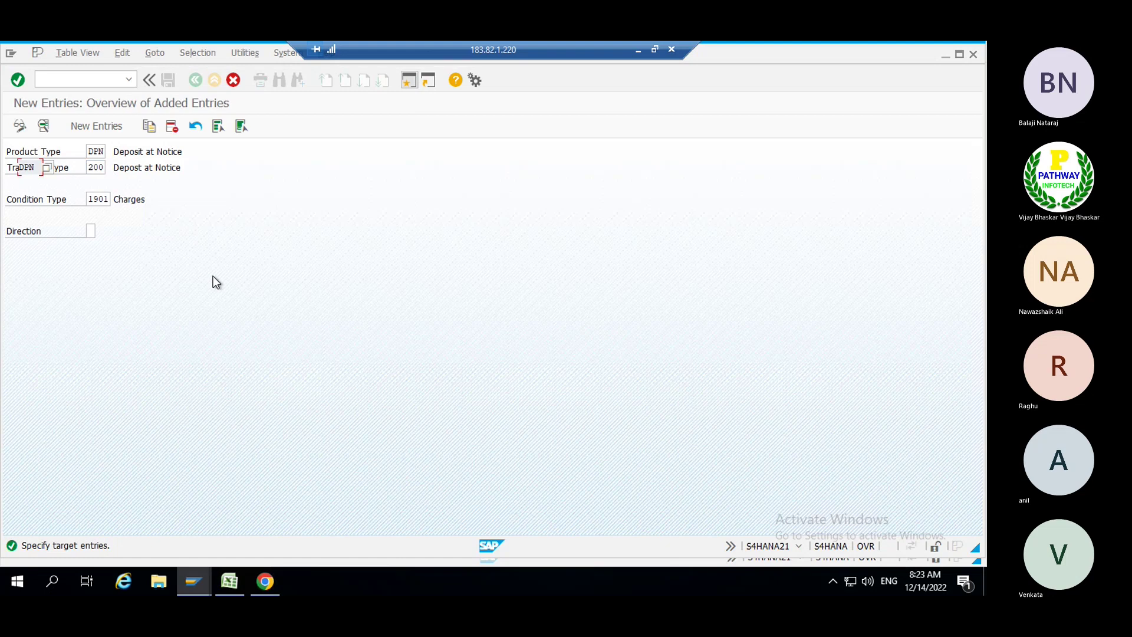
{"action": "key", "text": "ctrl+s"}
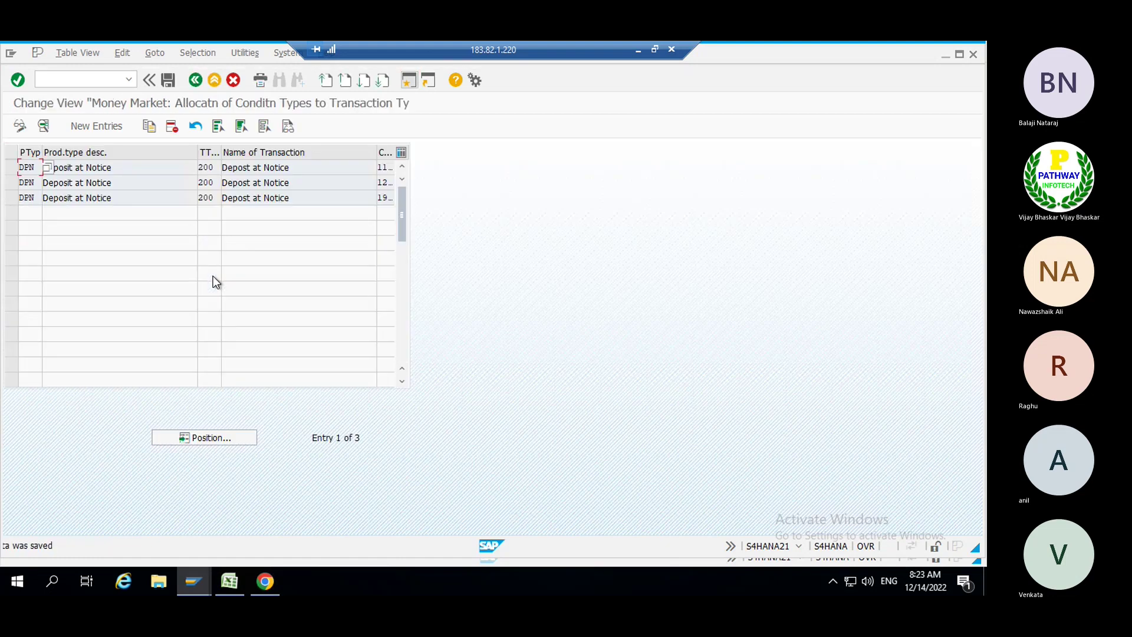
- Narrow the product type description column to view the full condition type codes, and return to the implementation guide
{"action": "left_click", "coordinate": [196, 81]}
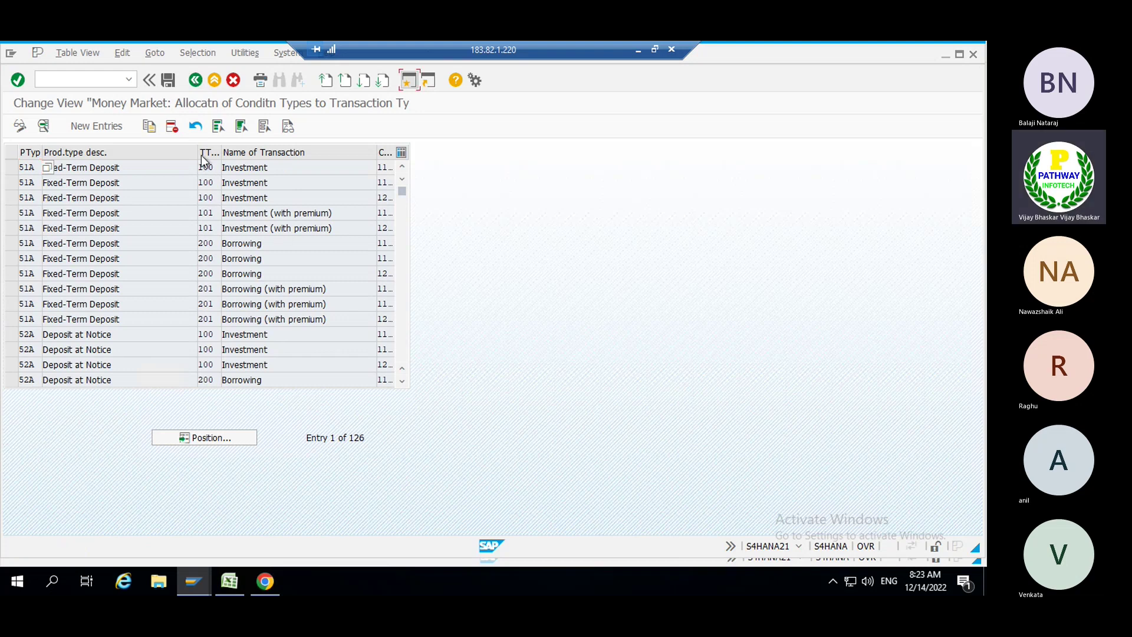
{"action": "left_click_drag", "start_coordinate": [196, 153], "coordinate": [168, 154]}
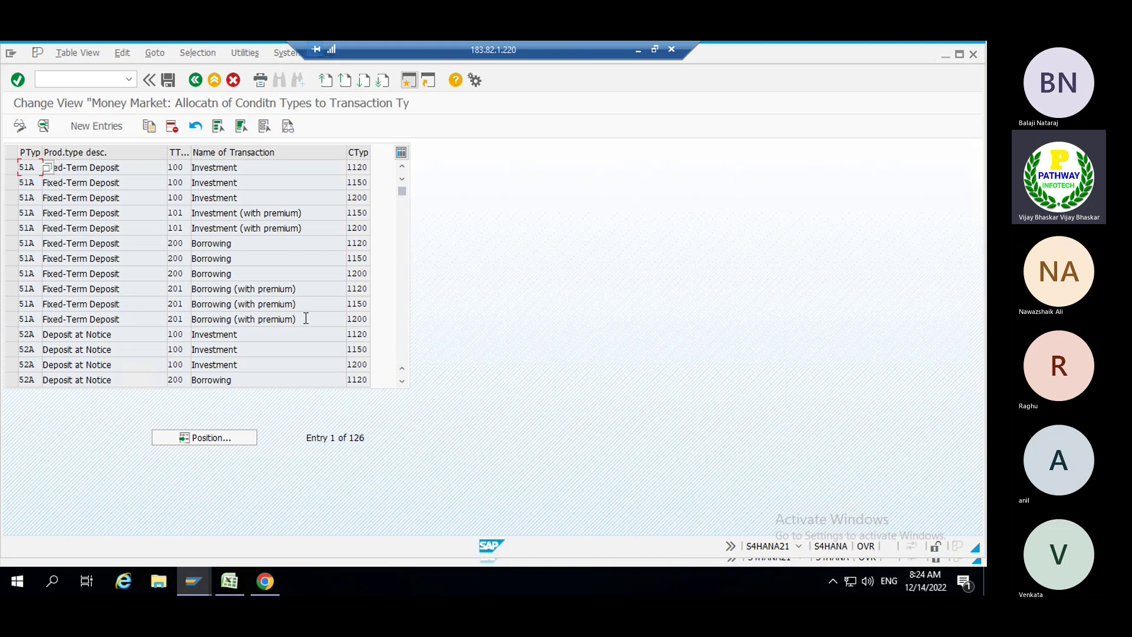
{"action": "left_click", "coordinate": [193, 83]}
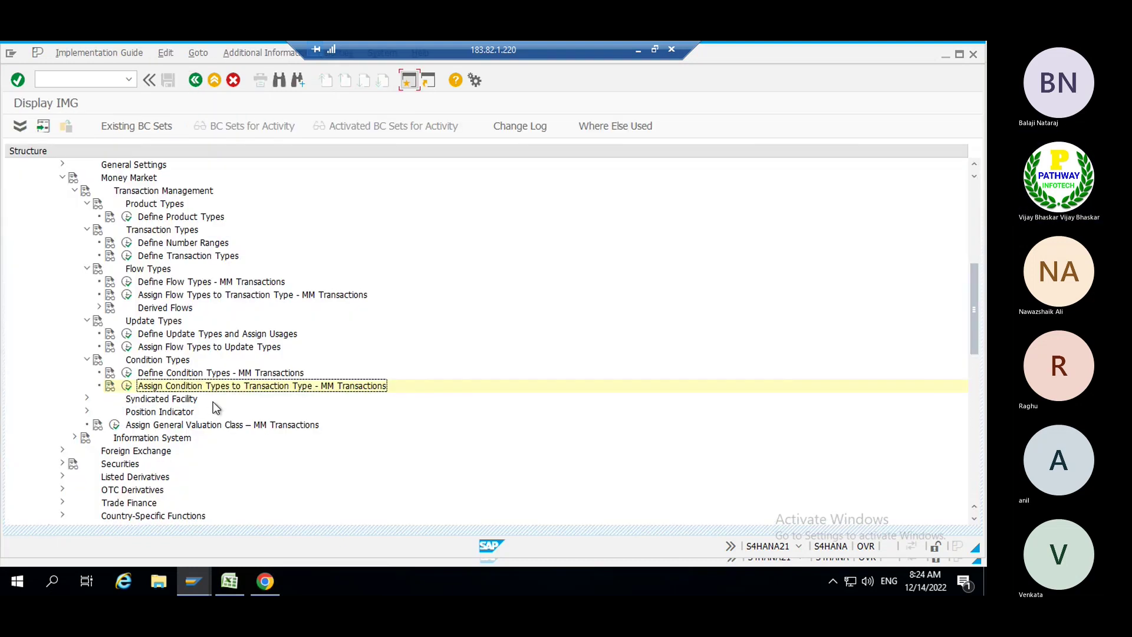
- In Assign General Valuation Class – MM Transactions, add an entry for company code TRM5, product type DPN, transaction type 100 with class 1 Short-term investments
{"action": "left_click", "coordinate": [175, 426]}
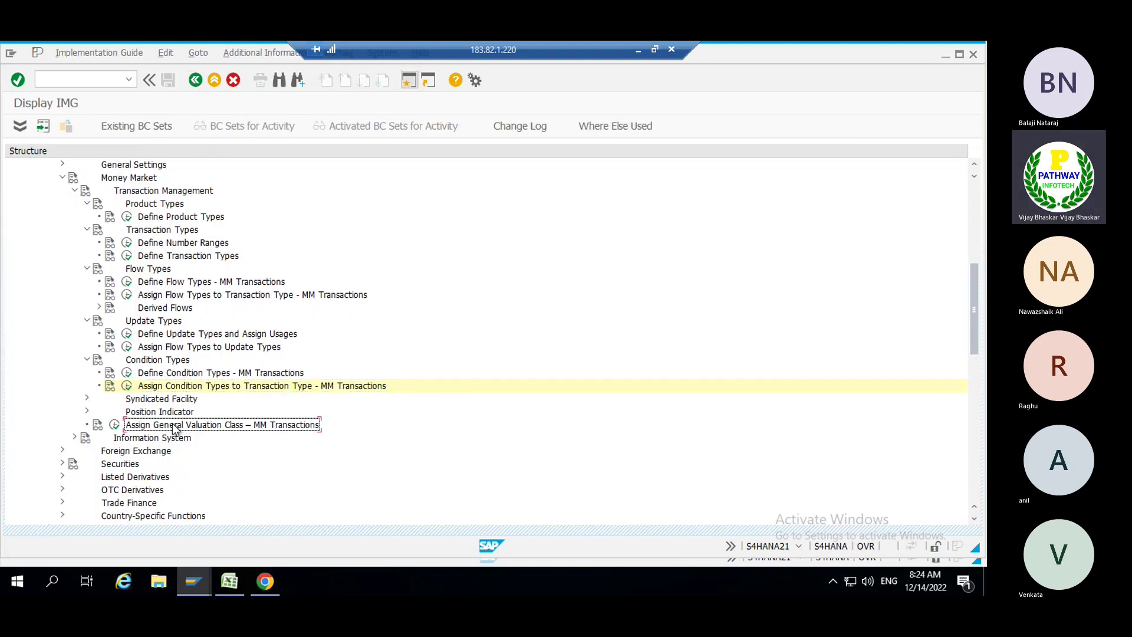
{"action": "left_click", "coordinate": [115, 426]}
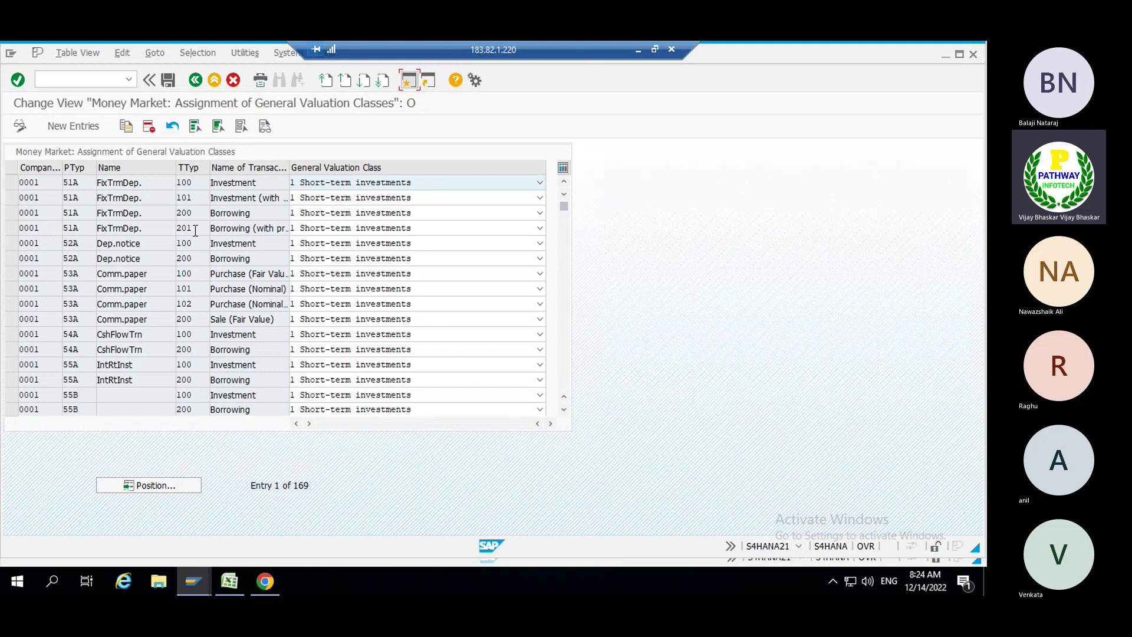
{"action": "left_click", "coordinate": [70, 127]}
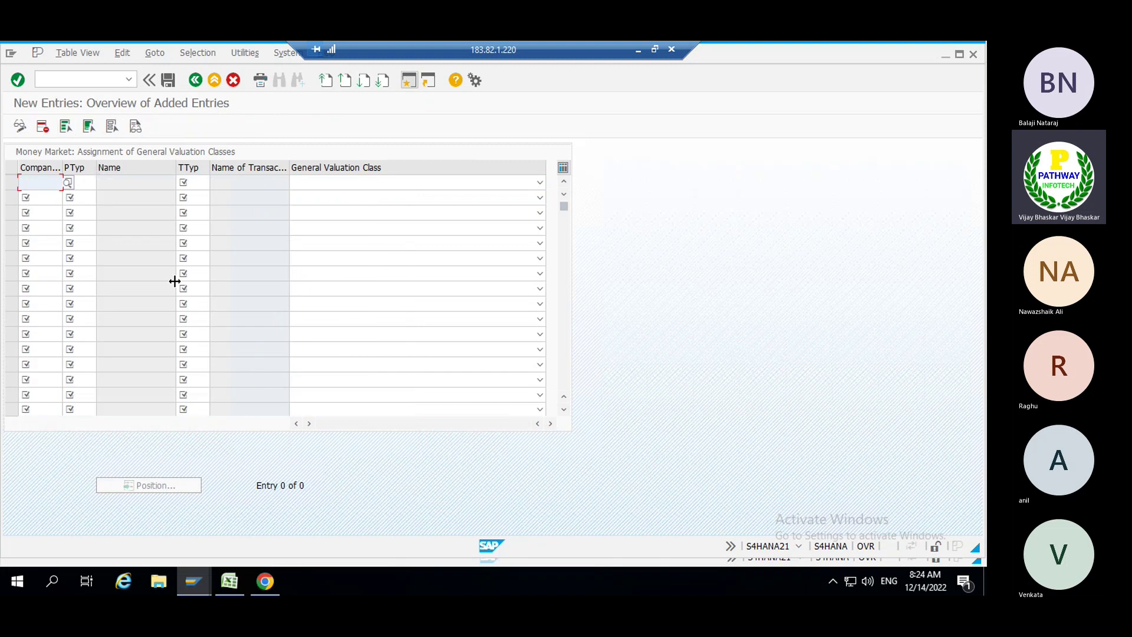
{"action": "type", "text": "TRM5"}
{"action": "key", "text": "Tab"}
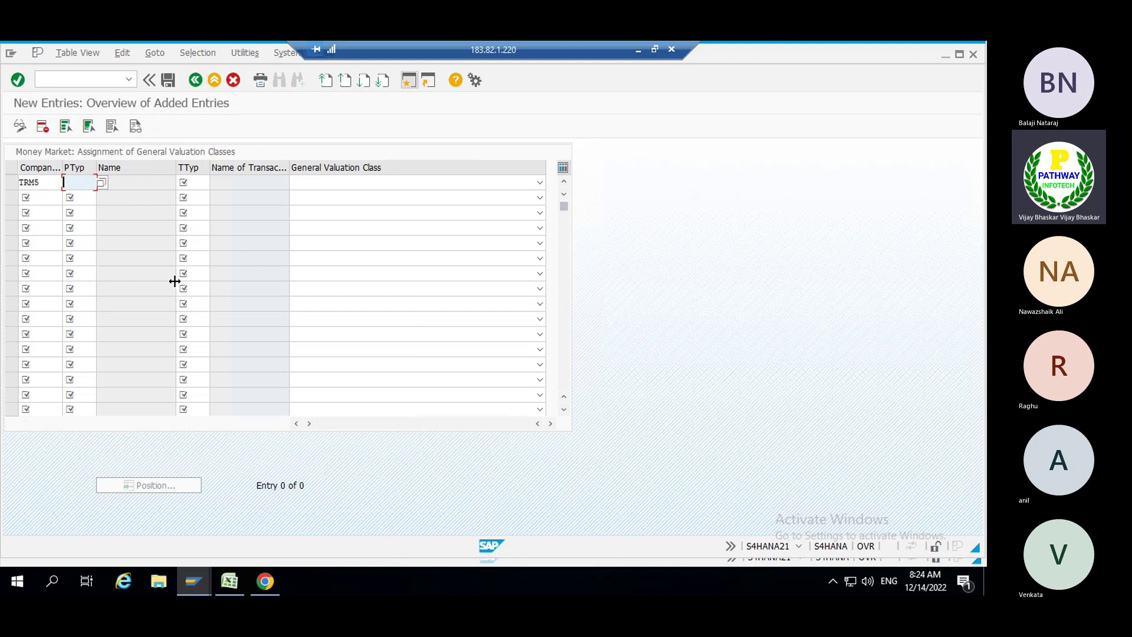
{"action": "type", "text": "DPN"}
{"action": "key", "text": "Tab"}
{"action": "type", "text": "100"}
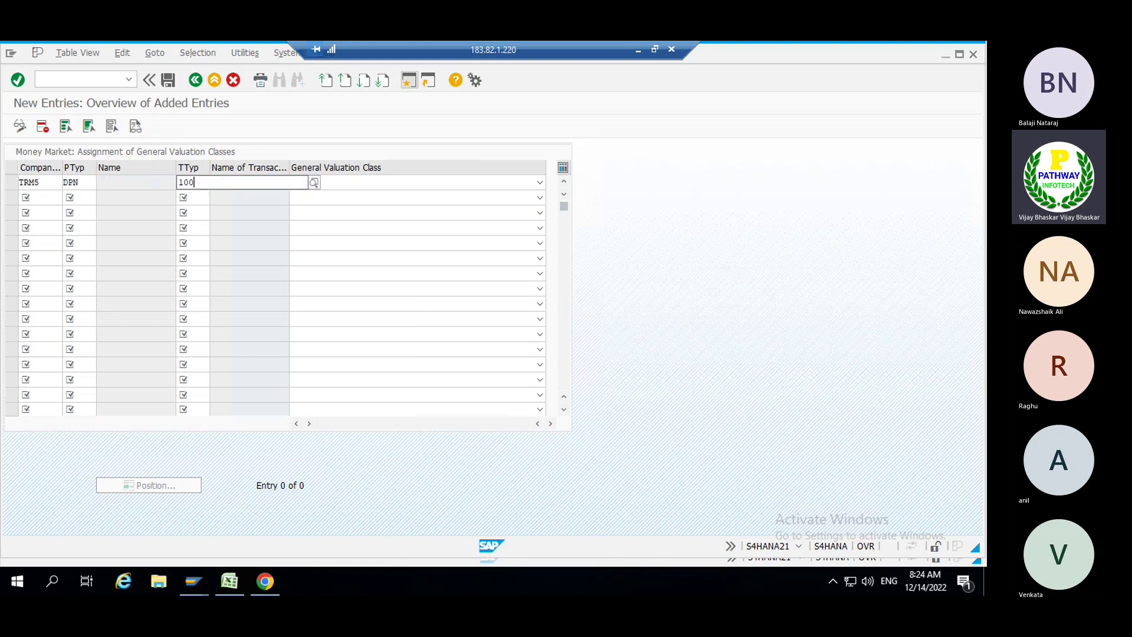
{"action": "key", "text": "Tab"}
{"action": "left_click", "coordinate": [388, 181]}
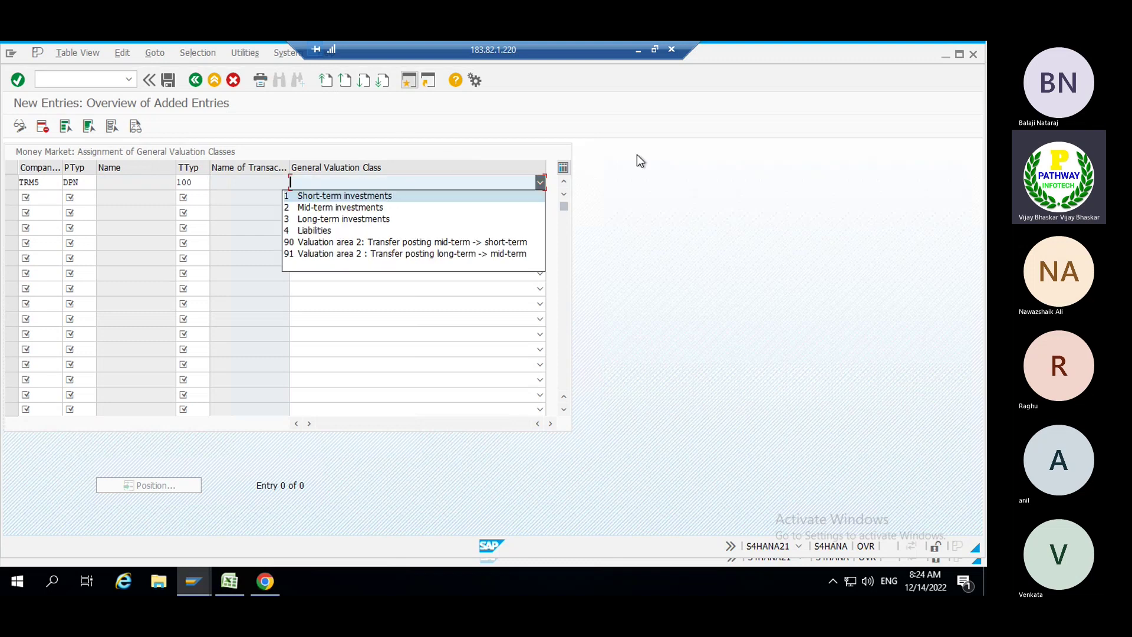
{"action": "left_click", "coordinate": [657, 162]}
{"action": "left_click", "coordinate": [473, 183]}
{"action": "left_click", "coordinate": [374, 195]}
- Add a second general valuation class entry for company code TRM5, product type DPN, transaction type 200 with class 1 Short-term investments
{"action": "left_click", "coordinate": [56, 195]}
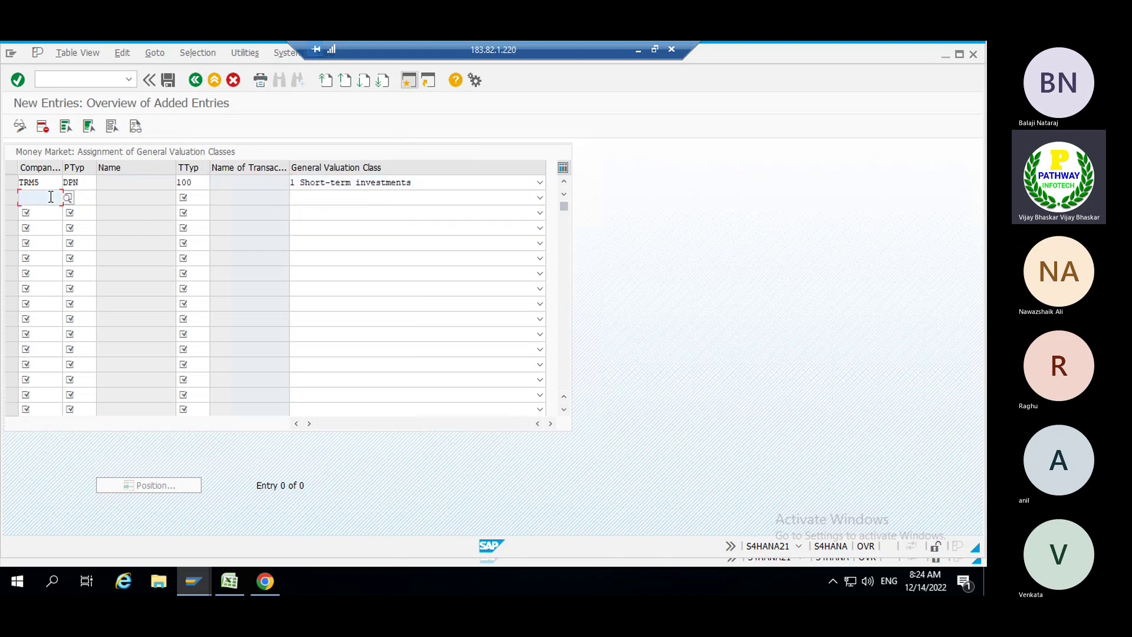
{"action": "type", "text": "TRM"}
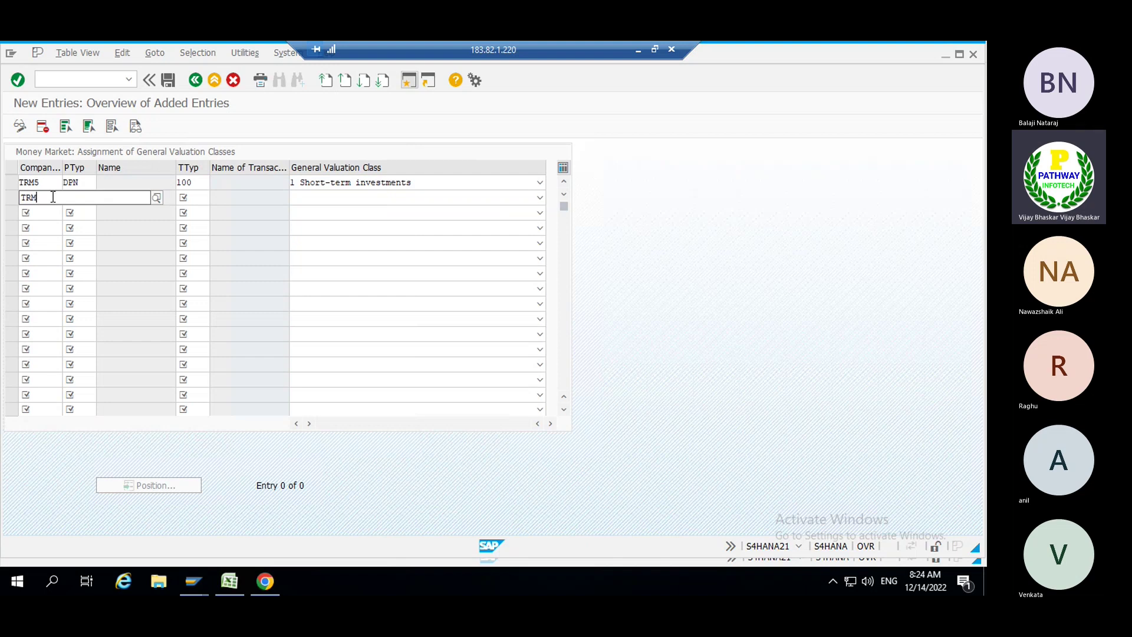
{"action": "type", "text": "5"}
{"action": "key", "text": "Tab"}
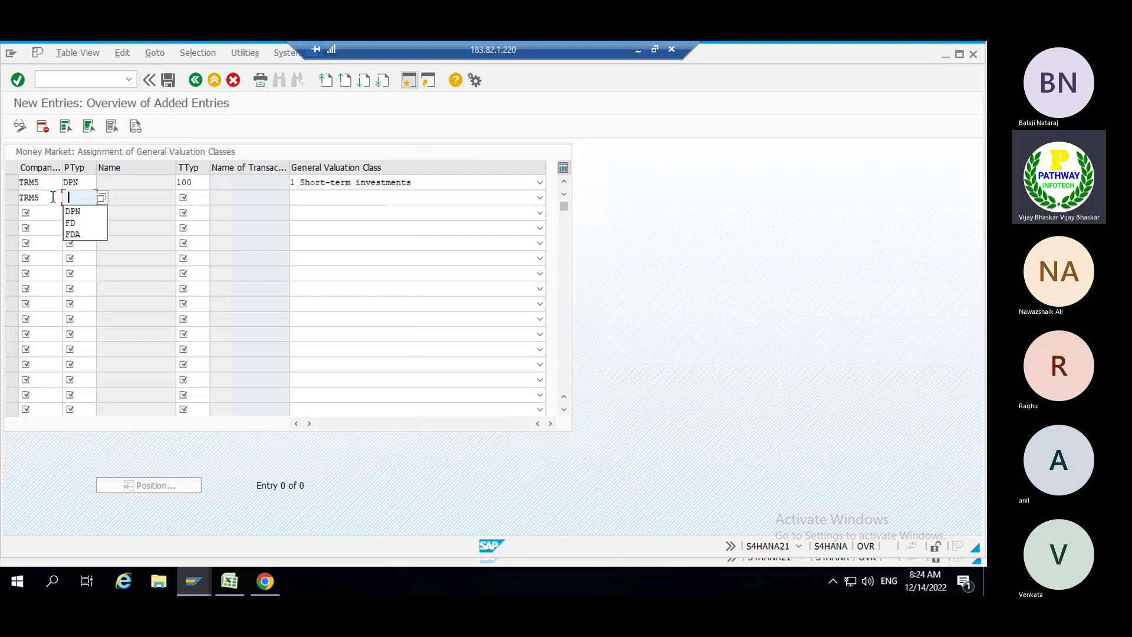
{"action": "key", "text": "Down"}
{"action": "key", "text": "Return"}
{"action": "key", "text": "Tab"}
{"action": "type", "text": "200"}
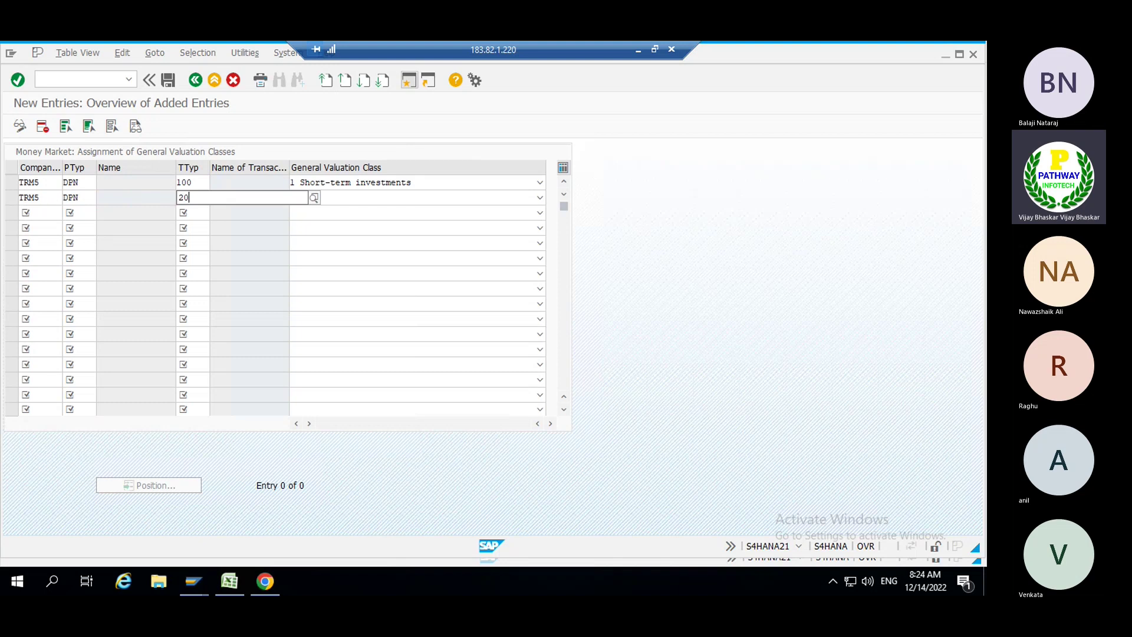
{"action": "key", "text": "Tab"}
{"action": "left_click", "coordinate": [398, 195]}
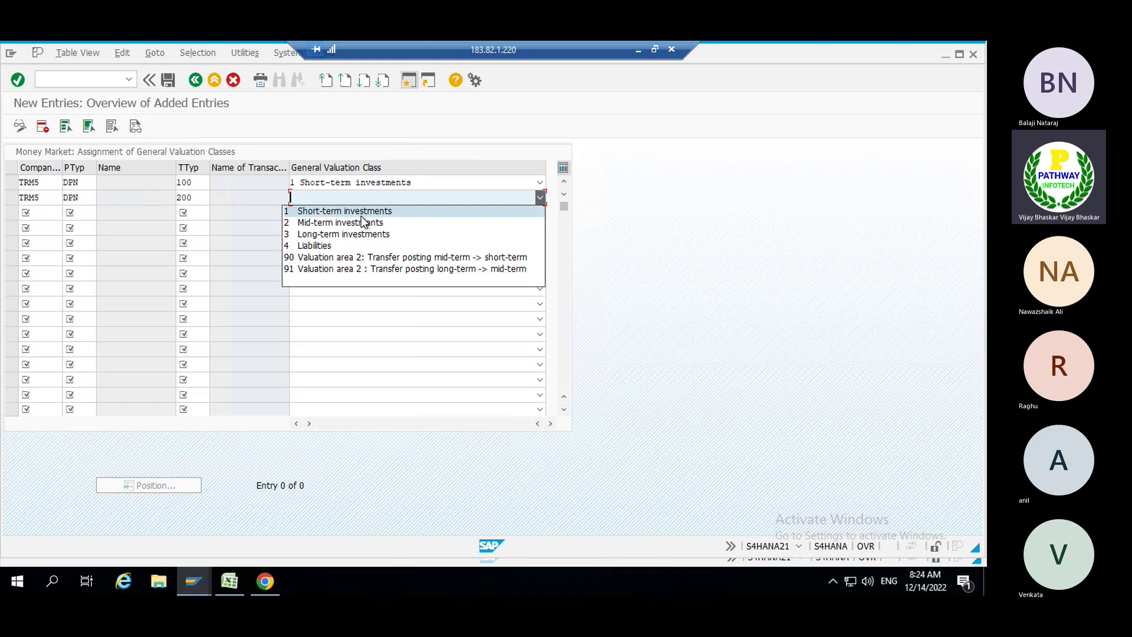
{"action": "left_click", "coordinate": [361, 211]}
{"action": "key", "text": "Return"}
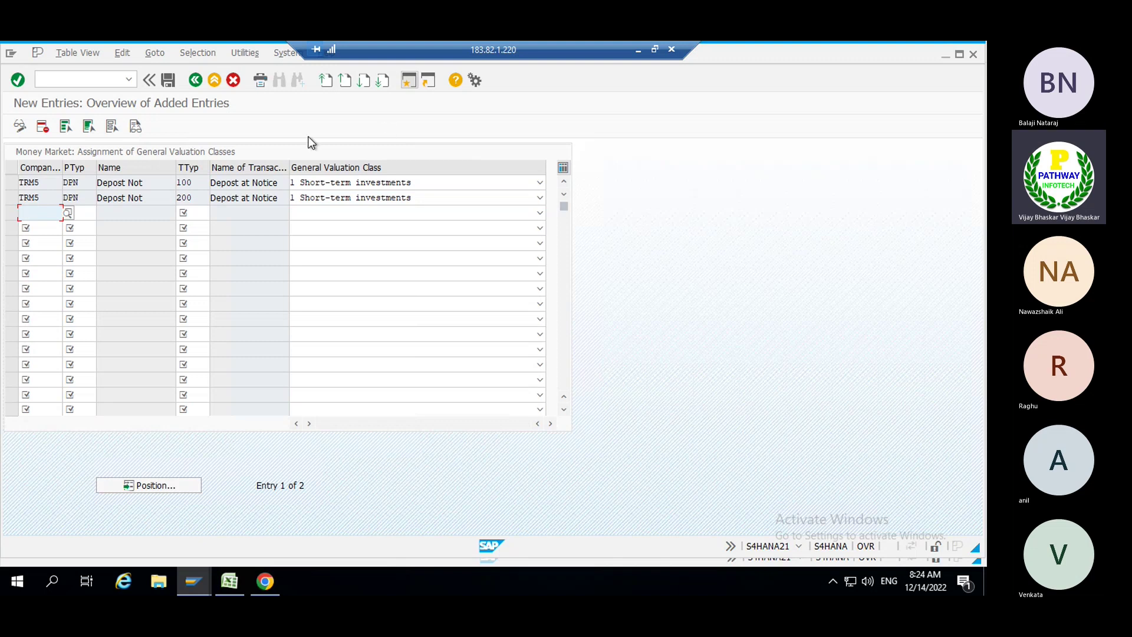
- Save the valuation class assignments to the TRM Group customizing request and return to the implementation guide
{"action": "left_click", "coordinate": [170, 82]}
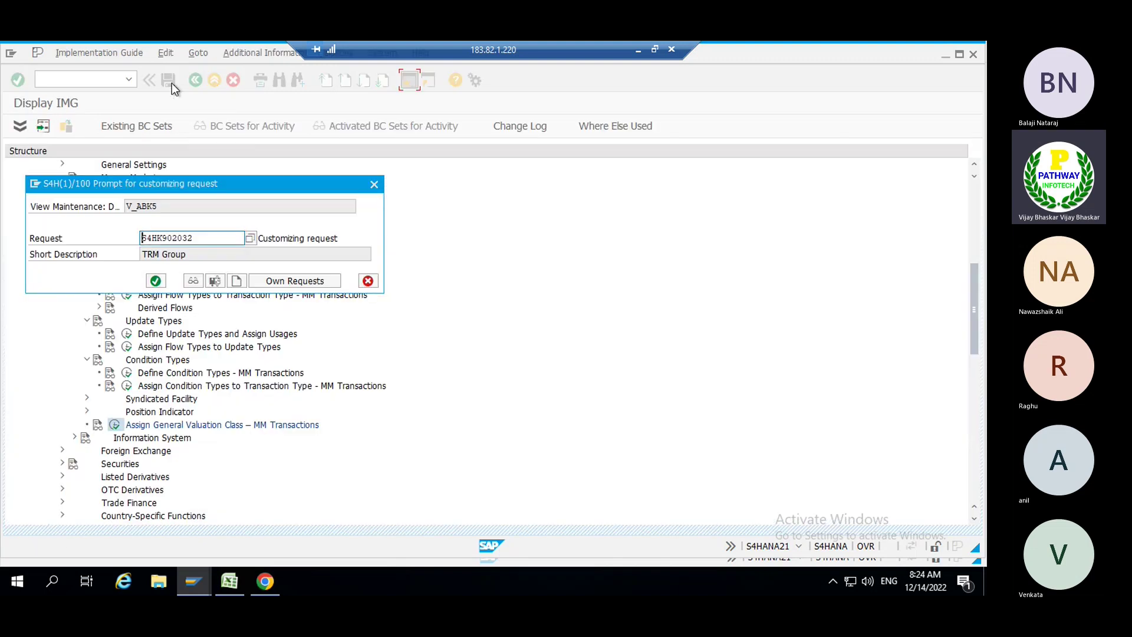
{"action": "left_click", "coordinate": [155, 281]}
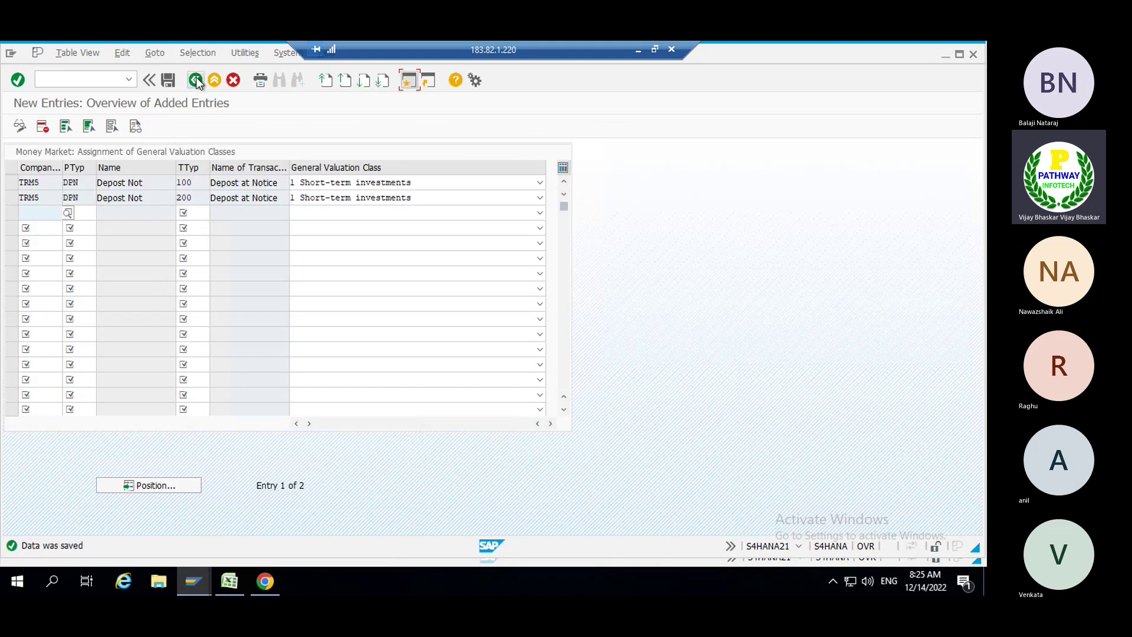
{"action": "left_click", "coordinate": [196, 82]}
{"action": "left_click", "coordinate": [196, 82]}
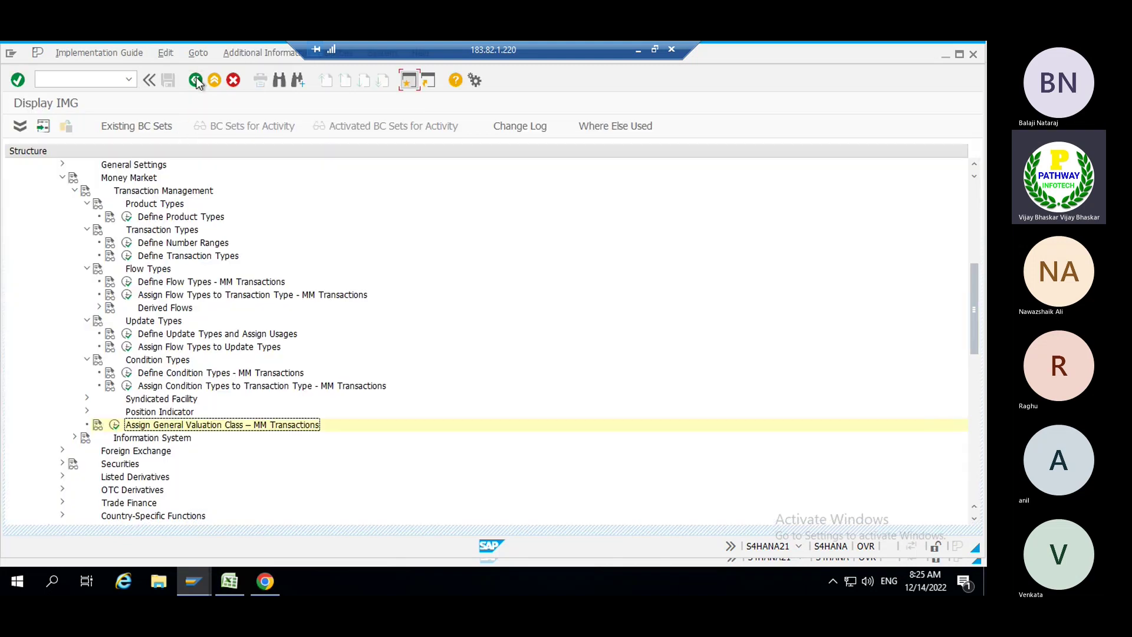
- Collapse the Condition, Update, Flow and Transaction Types nodes and the whole Money Market node in the implementation guide
{"action": "left_click", "coordinate": [87, 359]}
{"action": "left_click", "coordinate": [86, 321]}
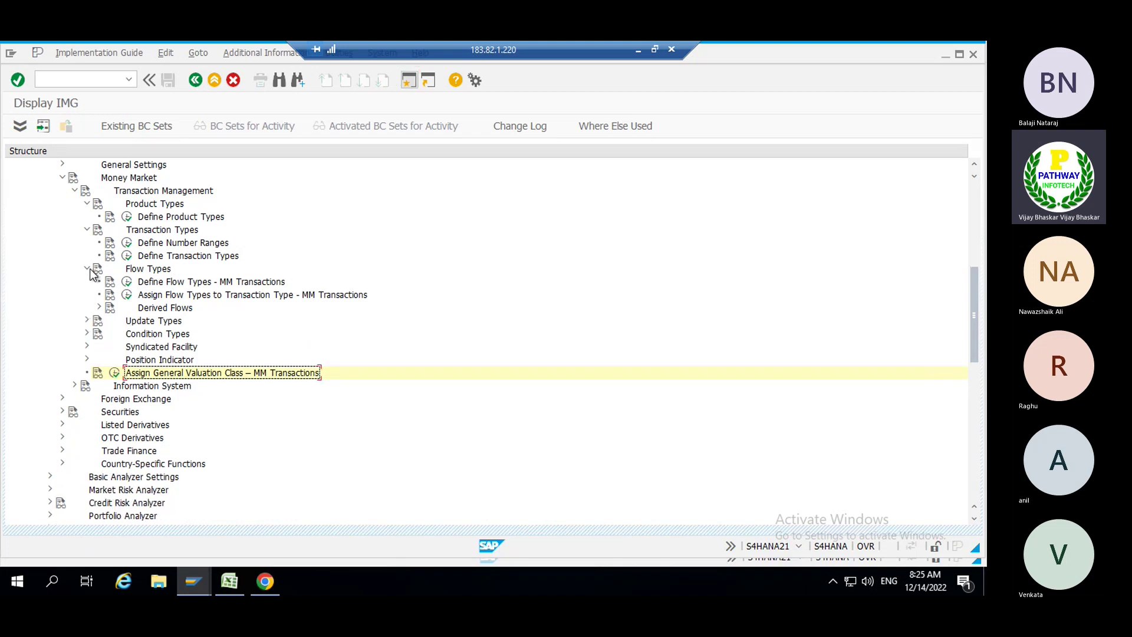
{"action": "left_click", "coordinate": [87, 269]}
{"action": "left_click", "coordinate": [87, 230]}
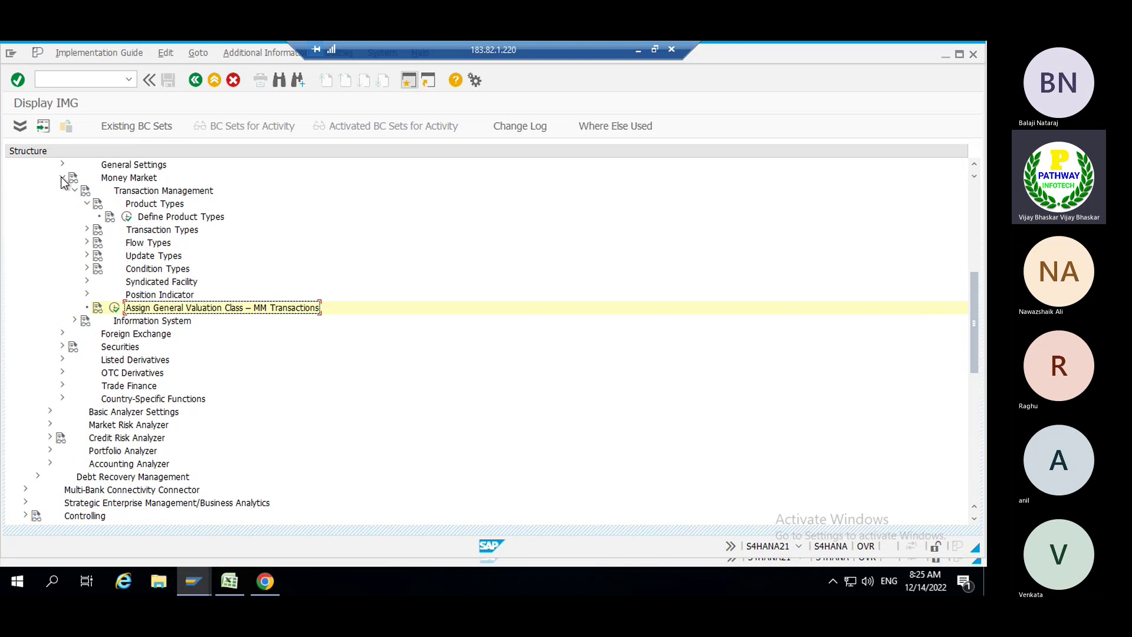
{"action": "left_click", "coordinate": [61, 177]}
{"action": "scroll", "coordinate": [203, 247], "scroll_direction": "up", "scroll_amount": 5}
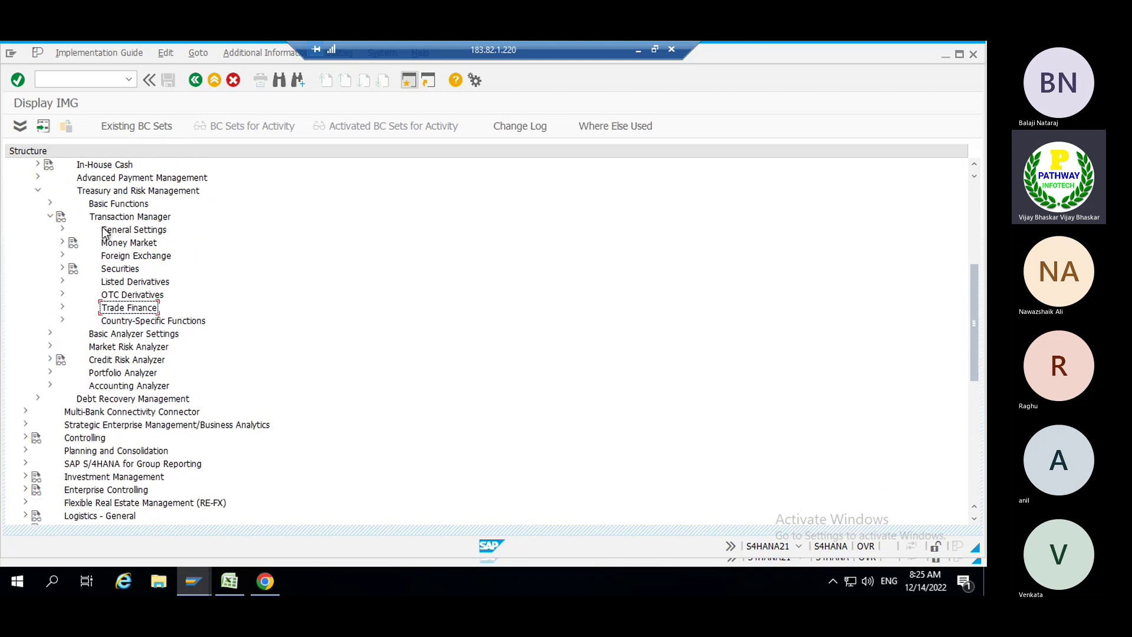
- Expand the Transaction Manager's General Settings down to Correspondence and its Correspondence Activities
{"action": "left_click", "coordinate": [116, 231]}
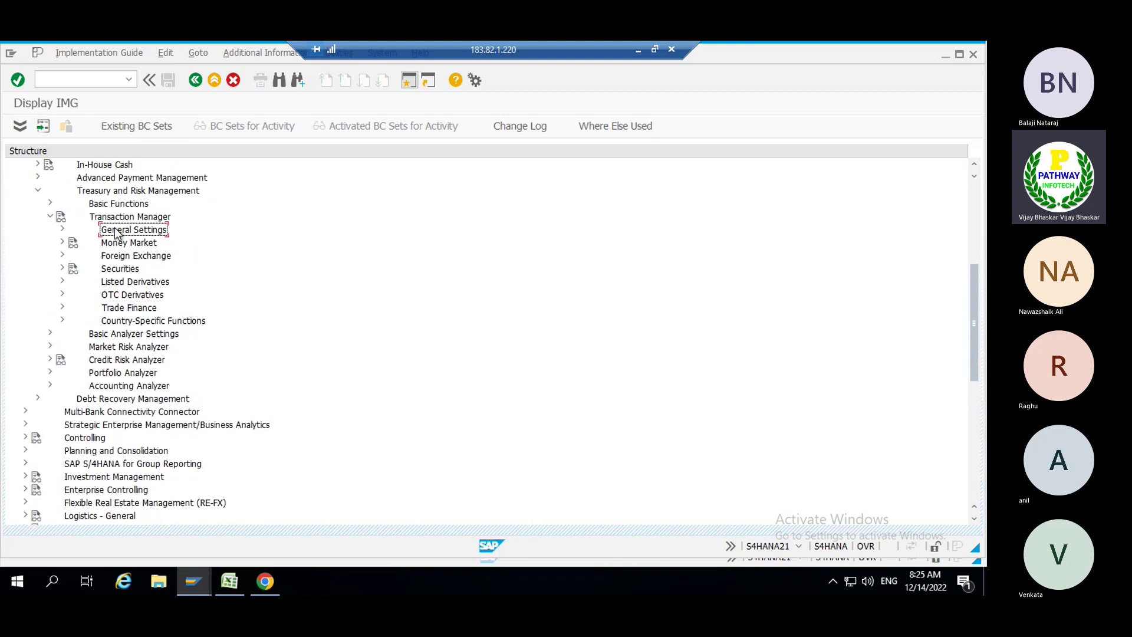
{"action": "double_click", "coordinate": [115, 231]}
{"action": "key", "text": "Down"}
{"action": "key", "text": "Down"}
{"action": "key", "text": "Down"}
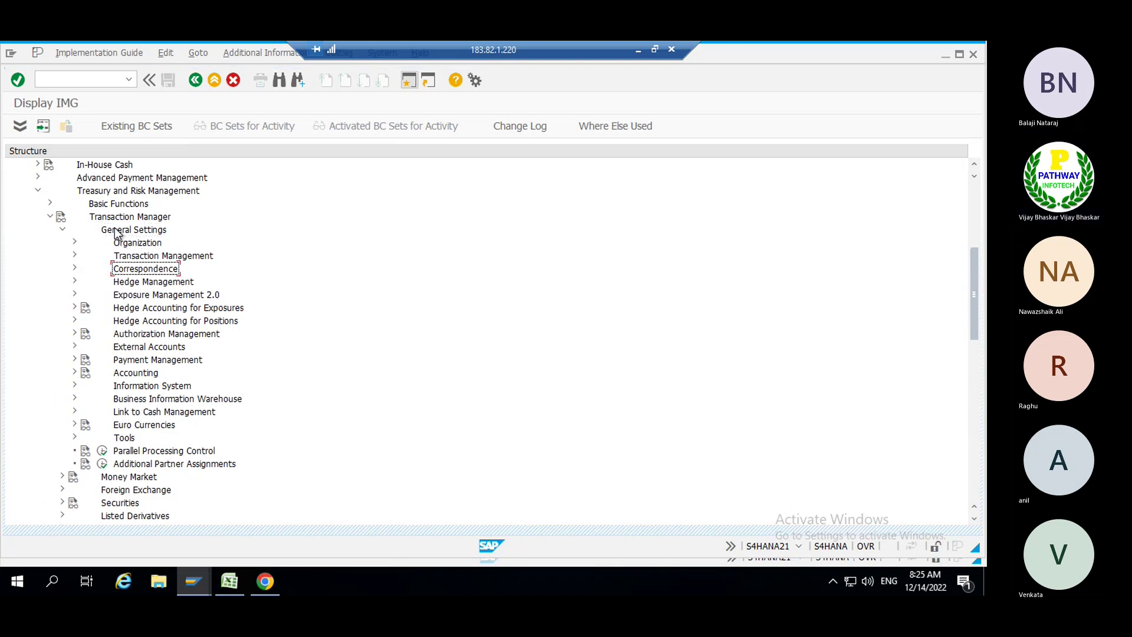
{"action": "key", "text": "Right"}
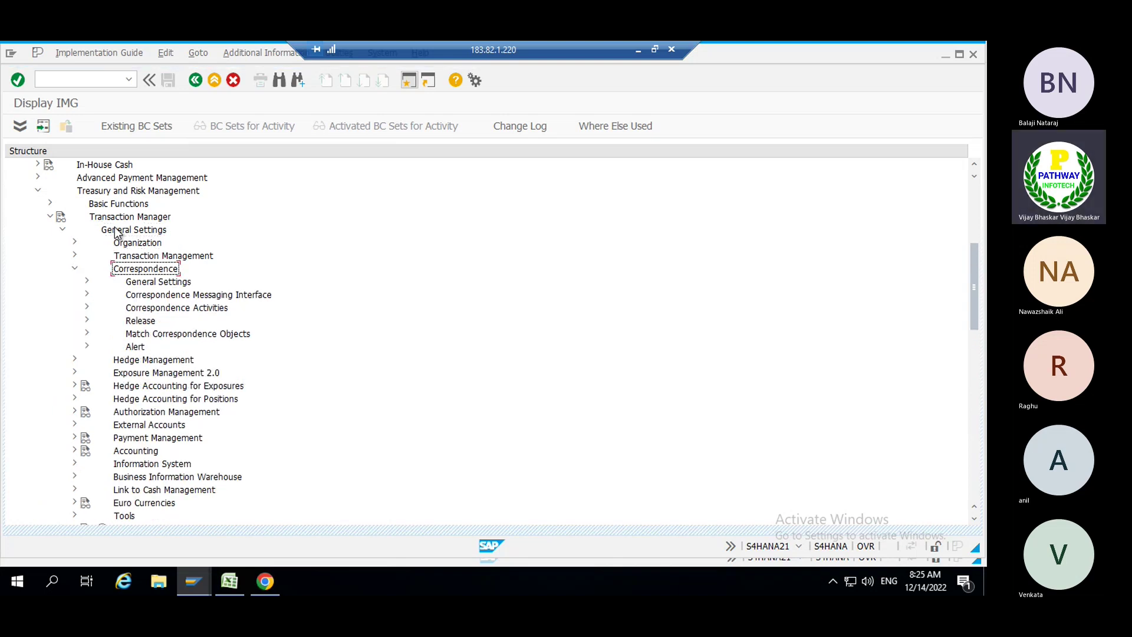
{"action": "scroll", "coordinate": [114, 196], "scroll_direction": "up", "scroll_amount": 2}
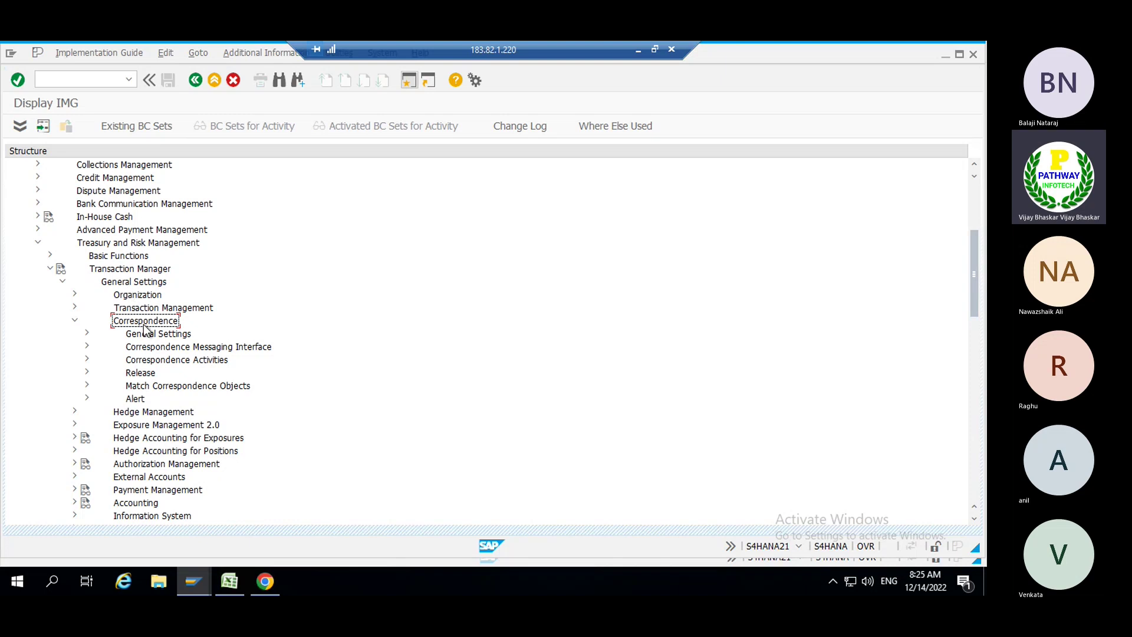
{"action": "left_click", "coordinate": [156, 361]}
{"action": "double_click", "coordinate": [156, 362]}
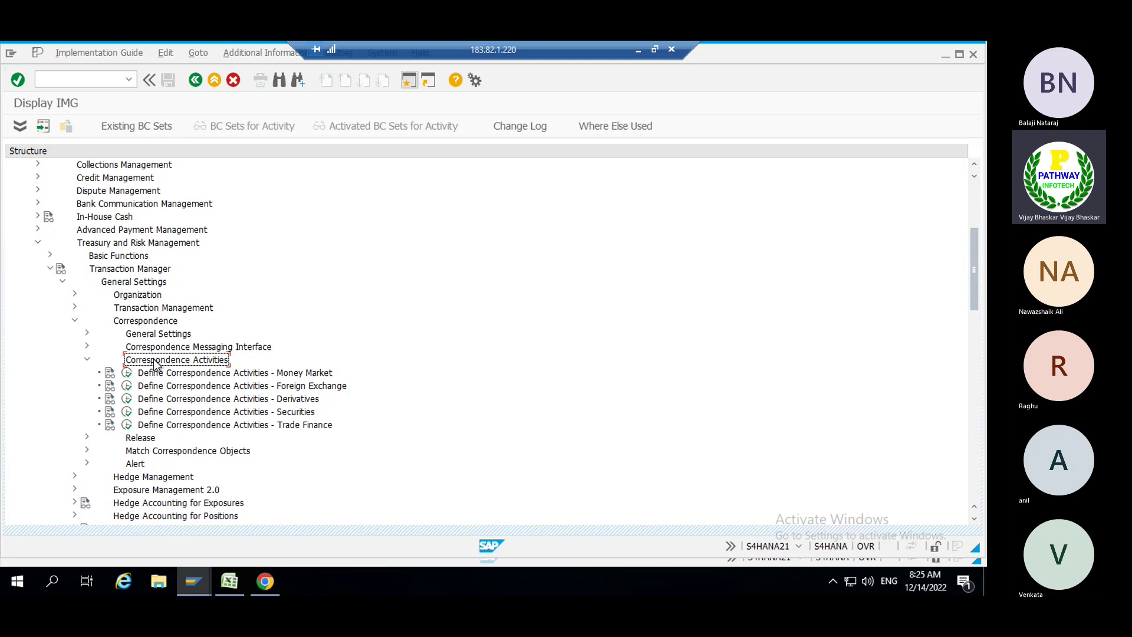
- In Define Correspondence Activities - Money Market for company code TRM5, start a new entry with product category 520 Deposit at notice and product type DPN
{"action": "left_click", "coordinate": [128, 374]}
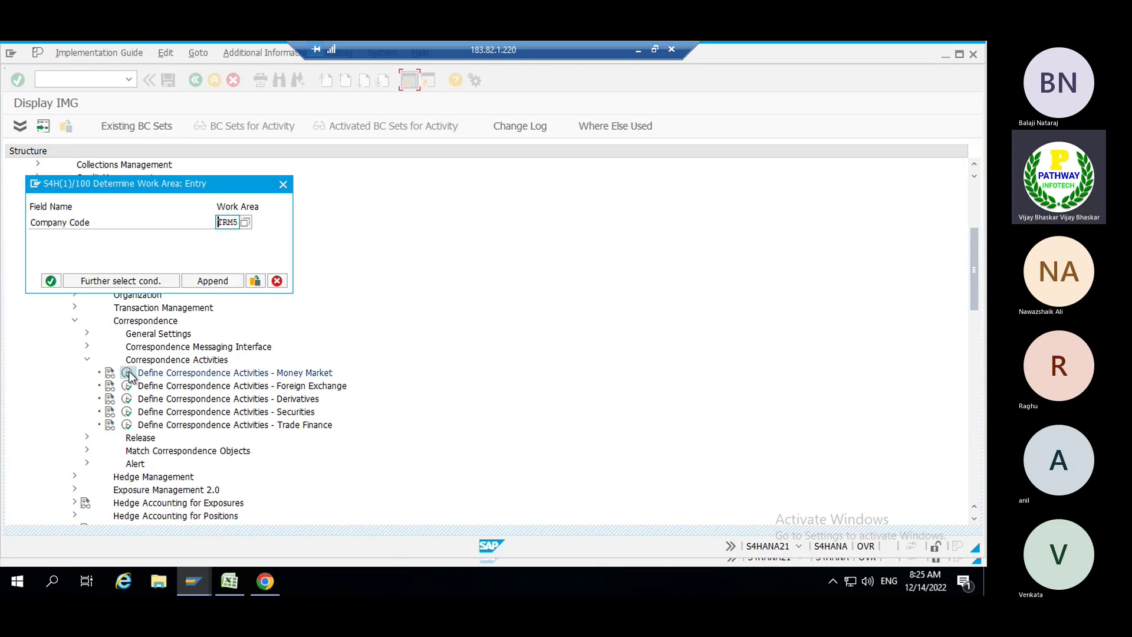
{"action": "key", "text": "Return"}
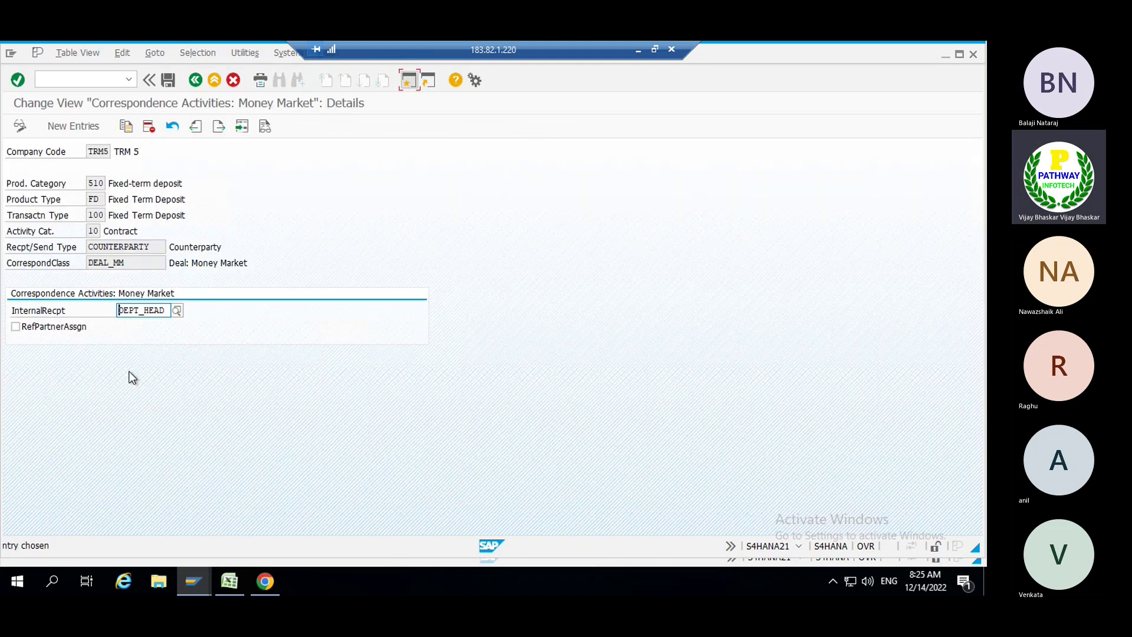
{"action": "left_click", "coordinate": [89, 128]}
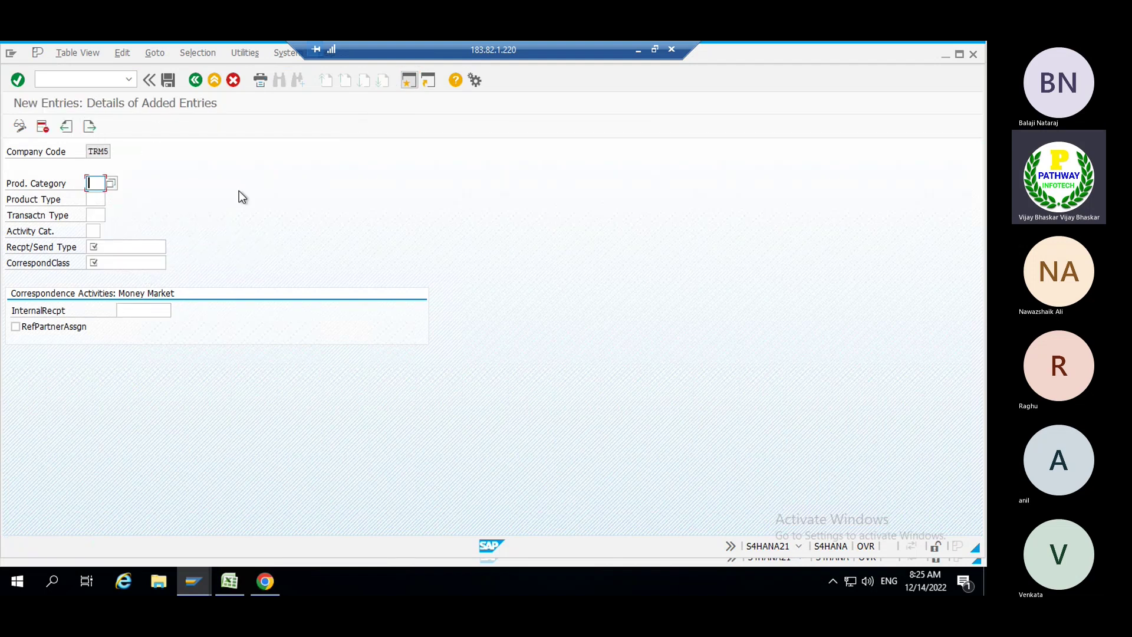
{"action": "left_click", "coordinate": [110, 184]}
{"action": "scroll", "coordinate": [188, 324], "scroll_direction": "down", "scroll_amount": 6}
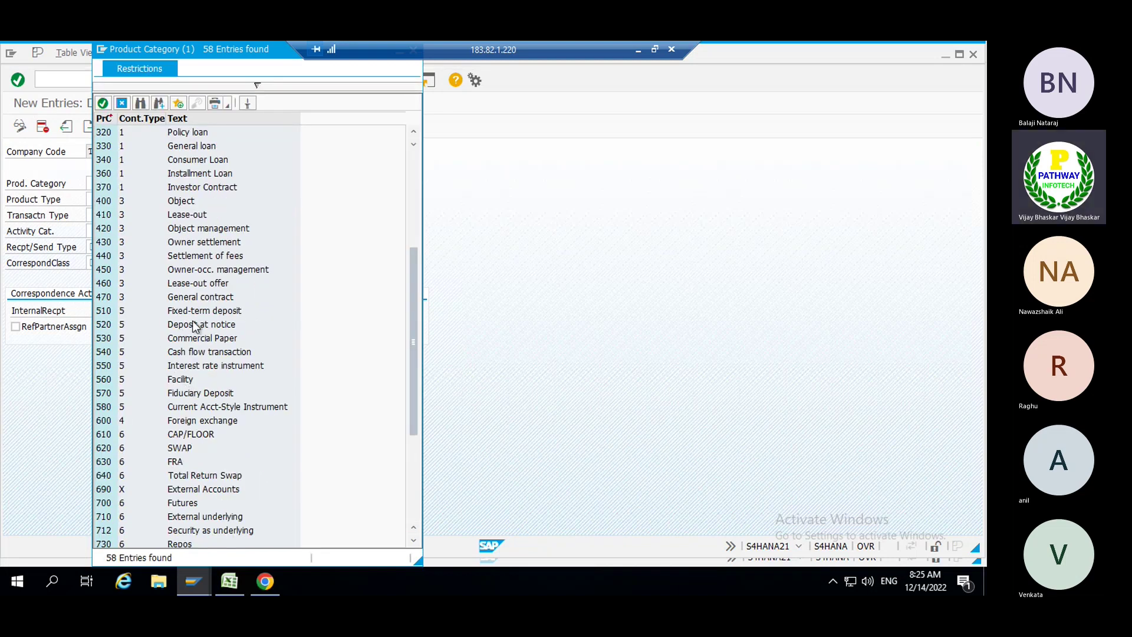
{"action": "left_click", "coordinate": [130, 326]}
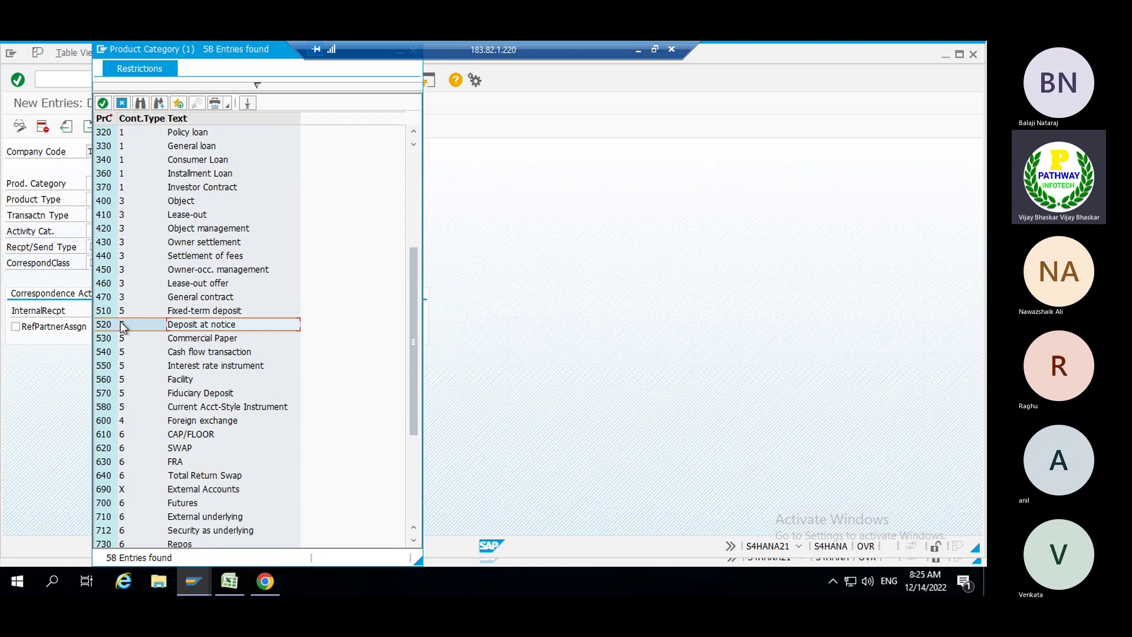
{"action": "double_click", "coordinate": [116, 324]}
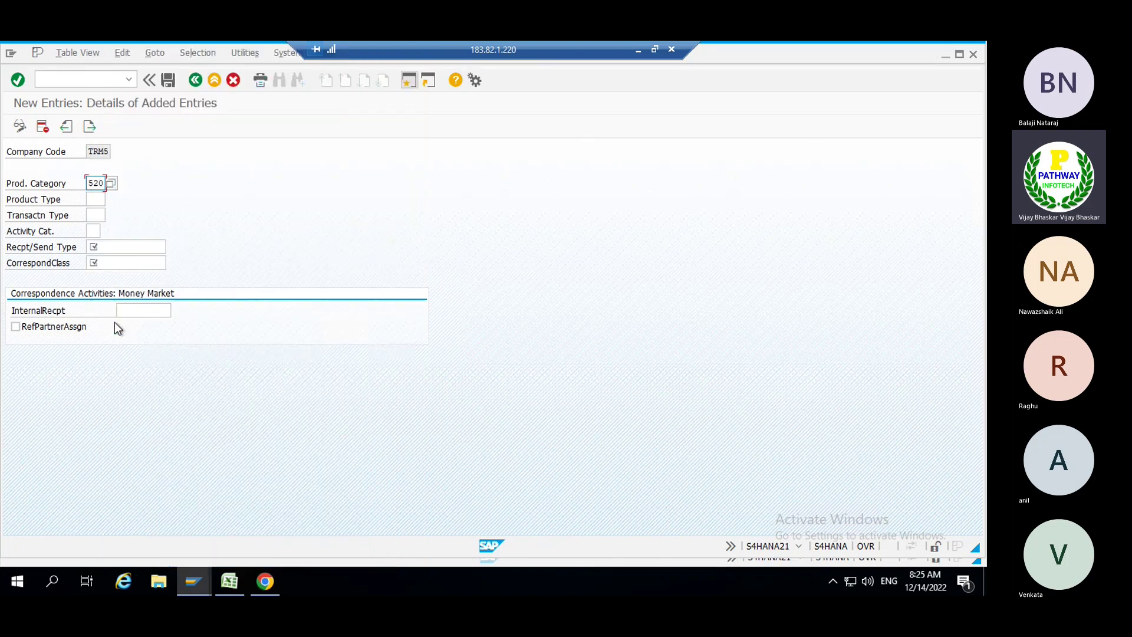
{"action": "left_click", "coordinate": [96, 198]}
{"action": "left_click", "coordinate": [111, 196]}
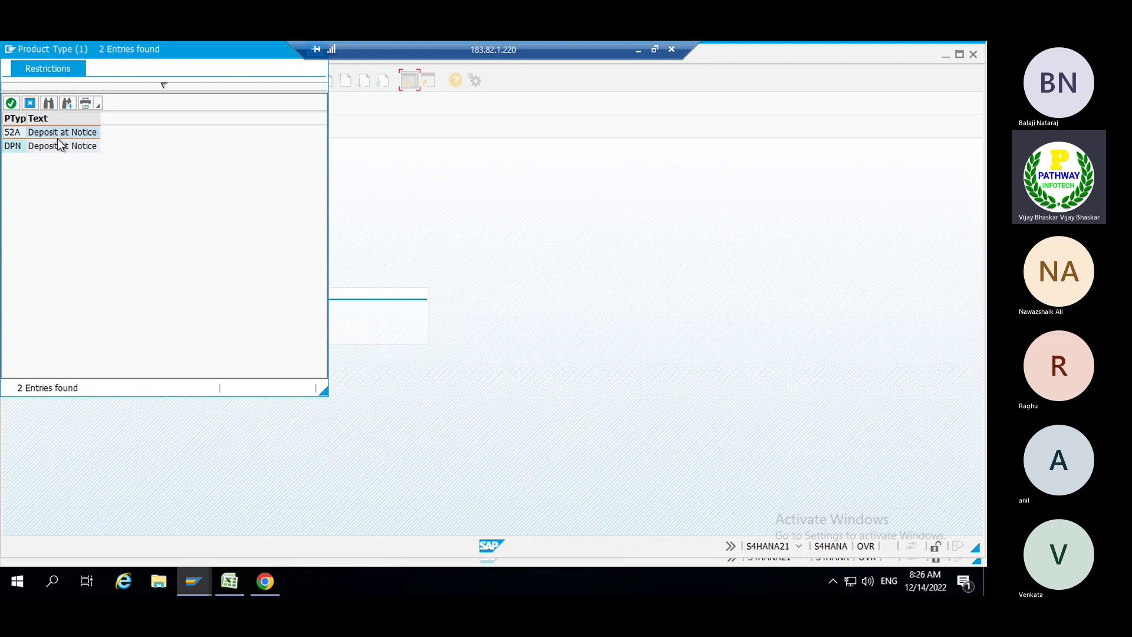
{"action": "double_click", "coordinate": [38, 147]}
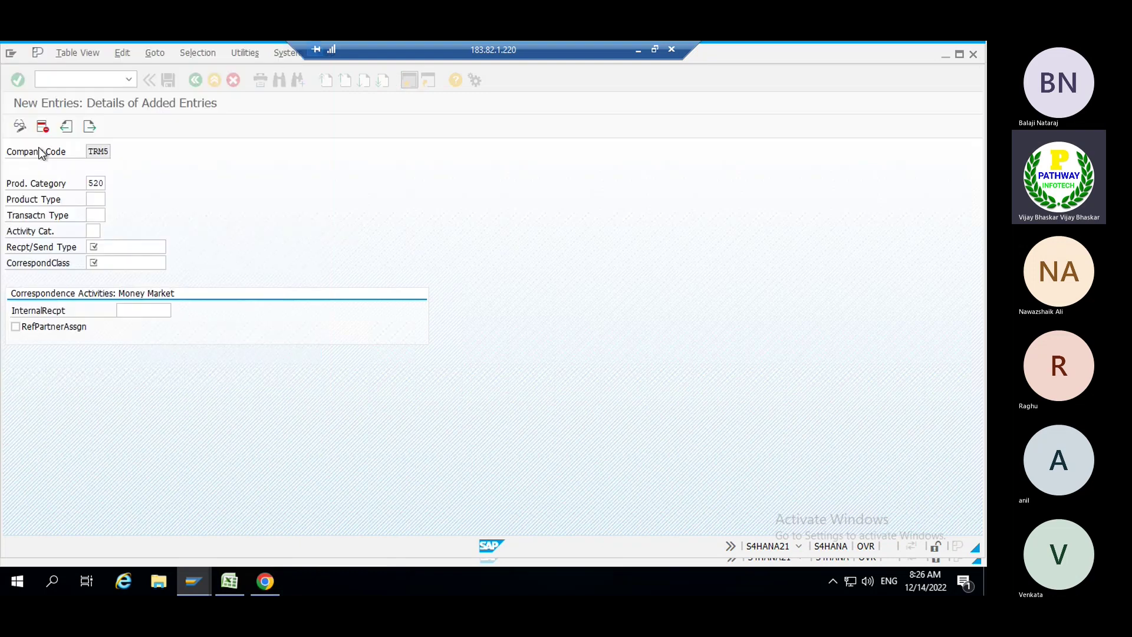
- Set the new correspondence activity's transaction type to 100 and its activity category to 10 Contract
{"action": "left_click", "coordinate": [91, 213]}
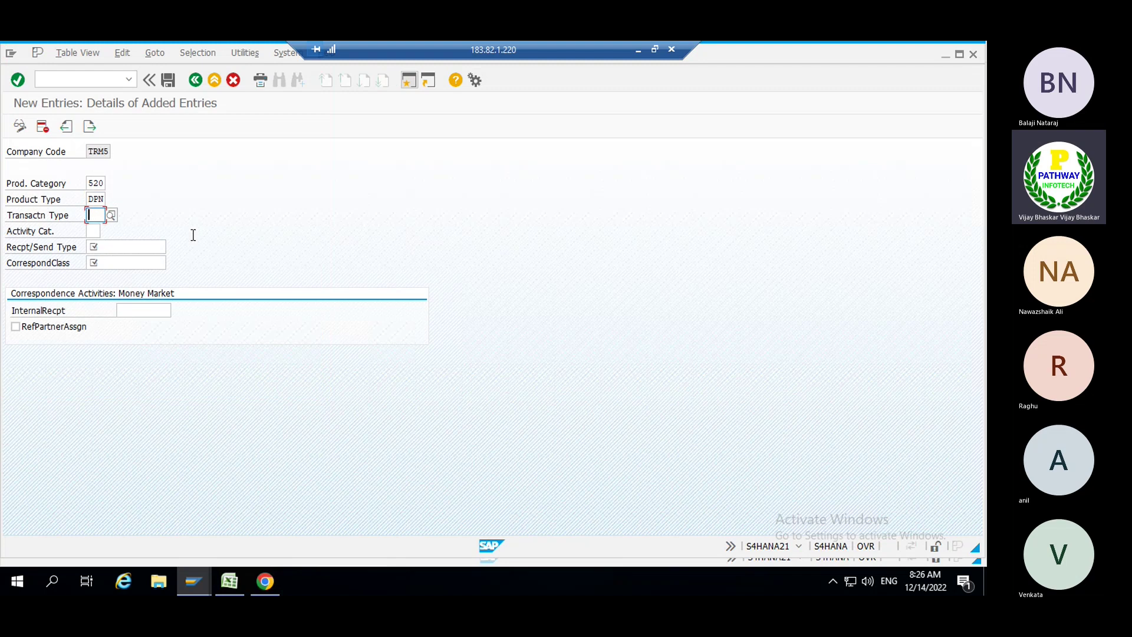
{"action": "type", "text": "100"}
{"action": "key", "text": "Tab"}
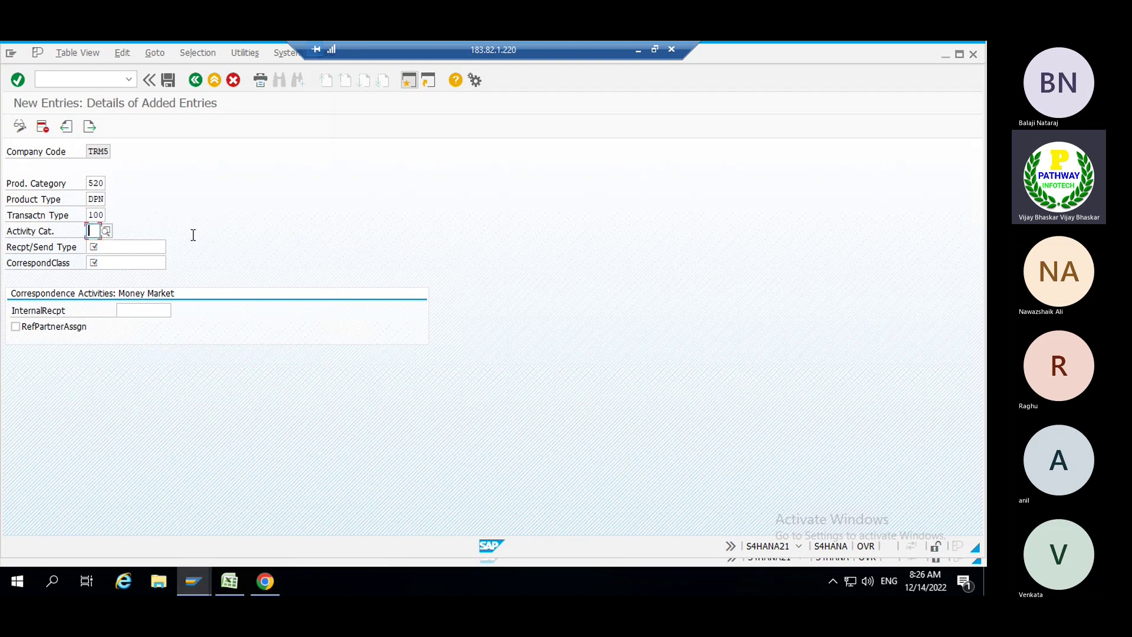
{"action": "left_click", "coordinate": [107, 230]}
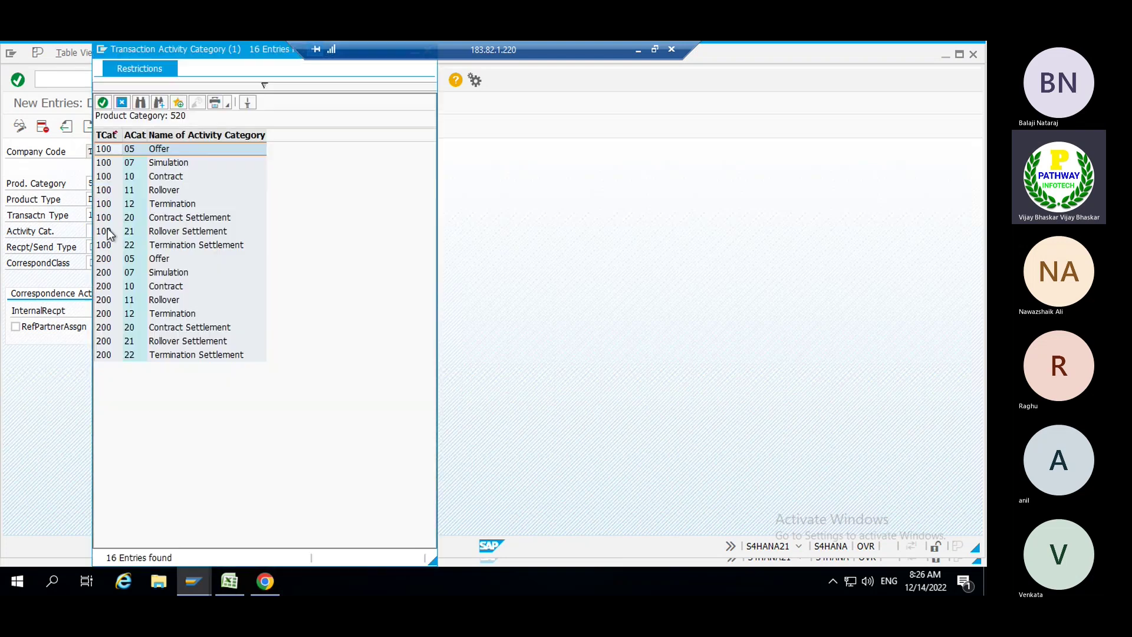
{"action": "left_click_drag", "start_coordinate": [198, 49], "coordinate": [274, 63]}
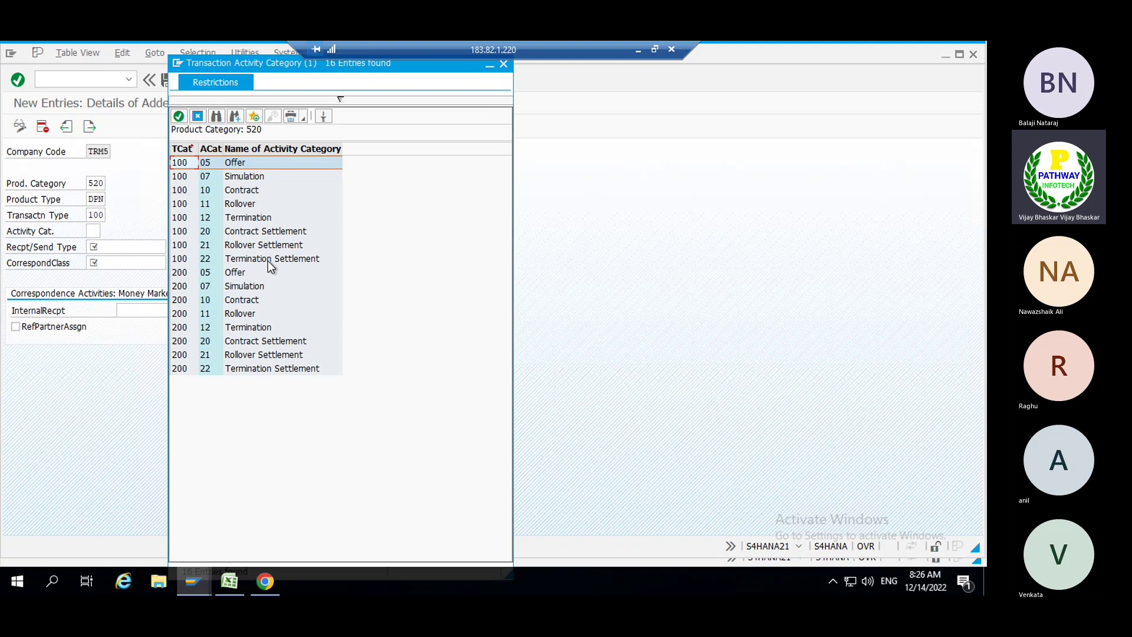
{"action": "left_click", "coordinate": [232, 193]}
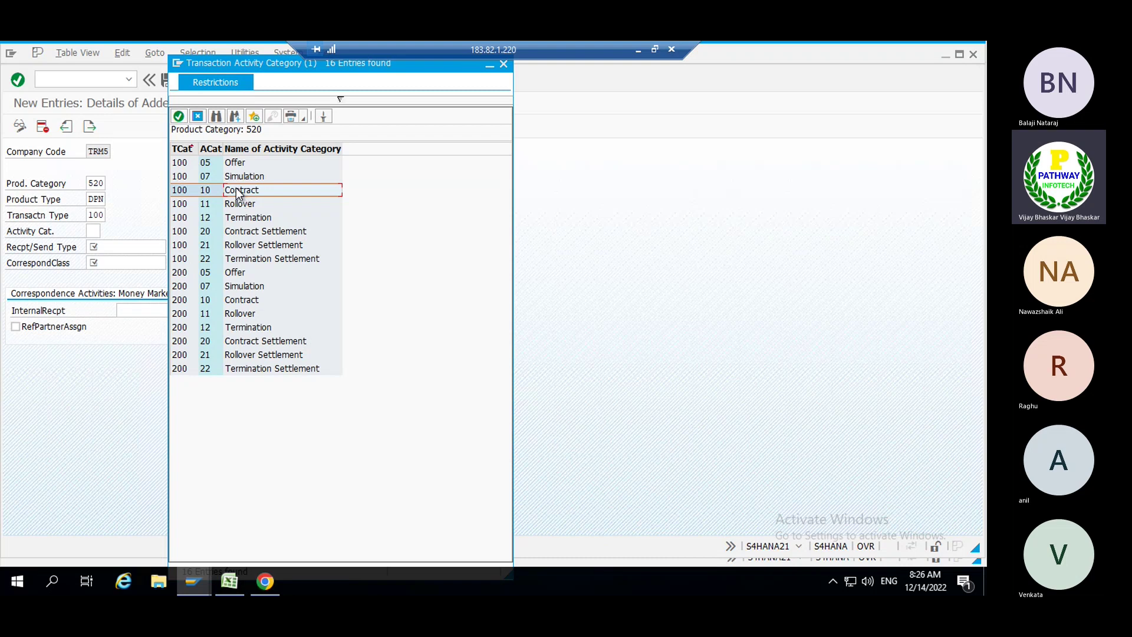
{"action": "double_click", "coordinate": [238, 195]}
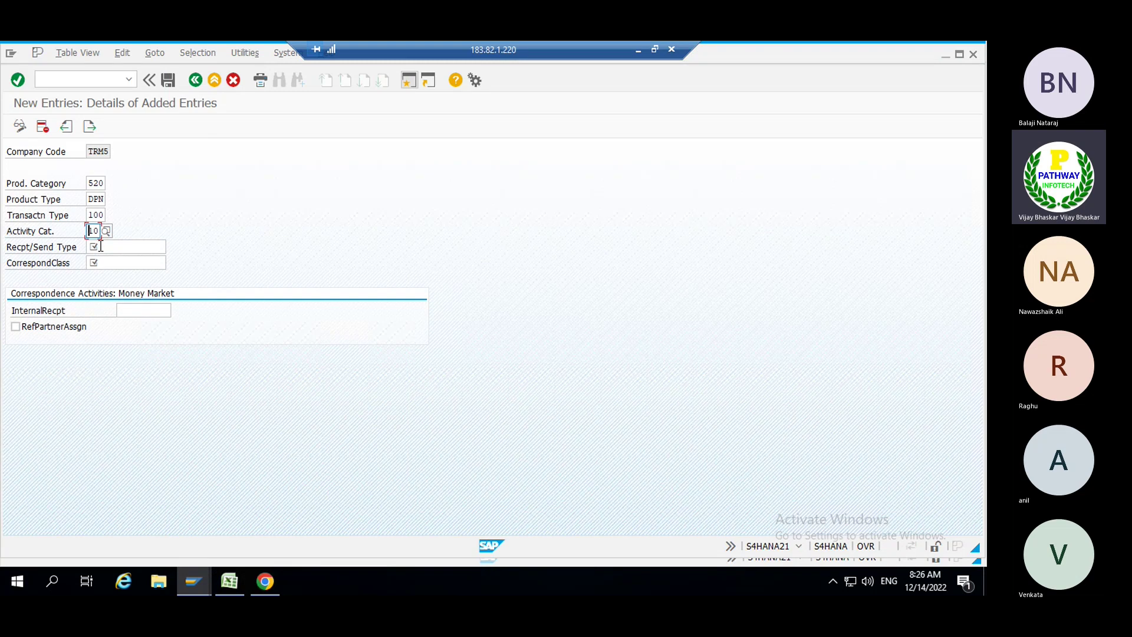
- Set the correspondence activity's recipient/sender type to COUNTERPARTY and its correspondence class to DEAL_MM (Deal: Money Market)
{"action": "left_click", "coordinate": [140, 246]}
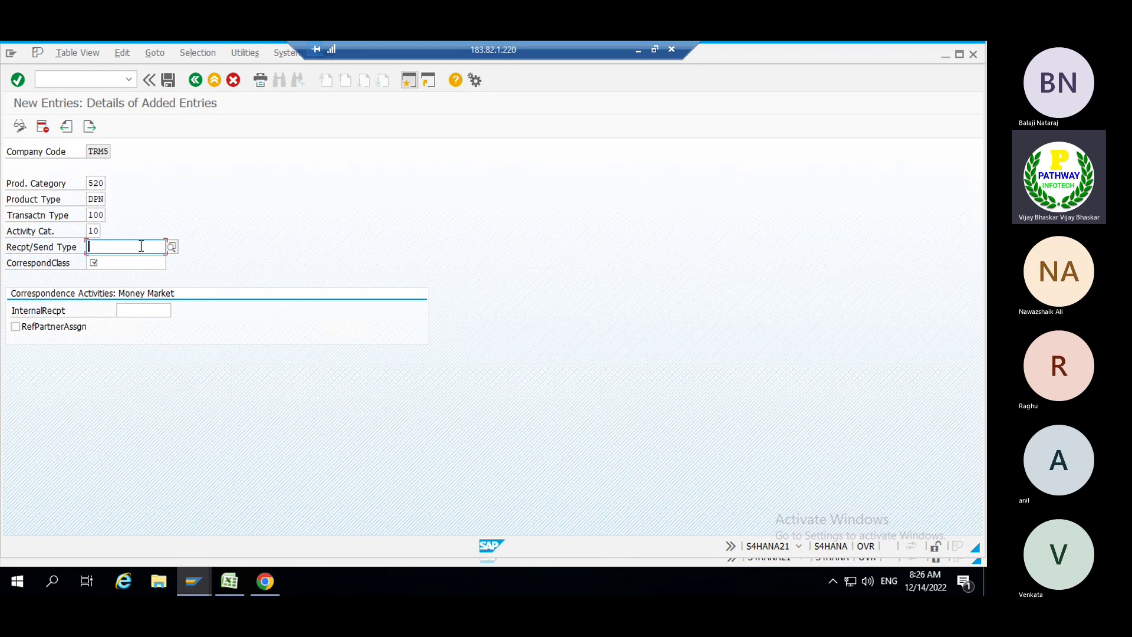
{"action": "left_click", "coordinate": [170, 247]}
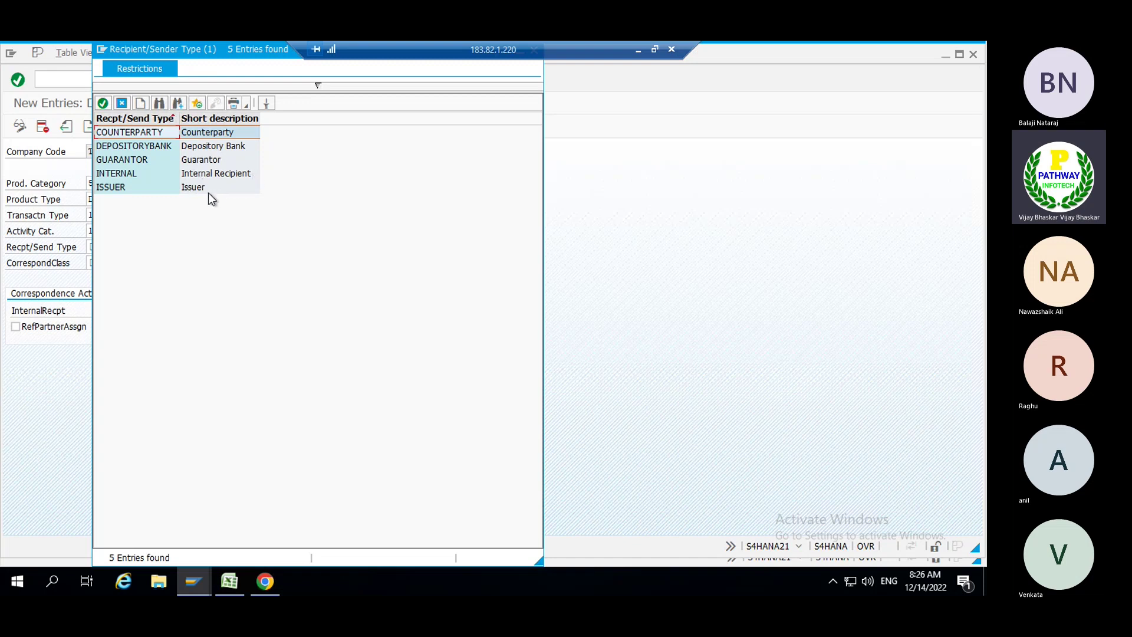
{"action": "double_click", "coordinate": [139, 132]}
{"action": "left_click", "coordinate": [156, 264]}
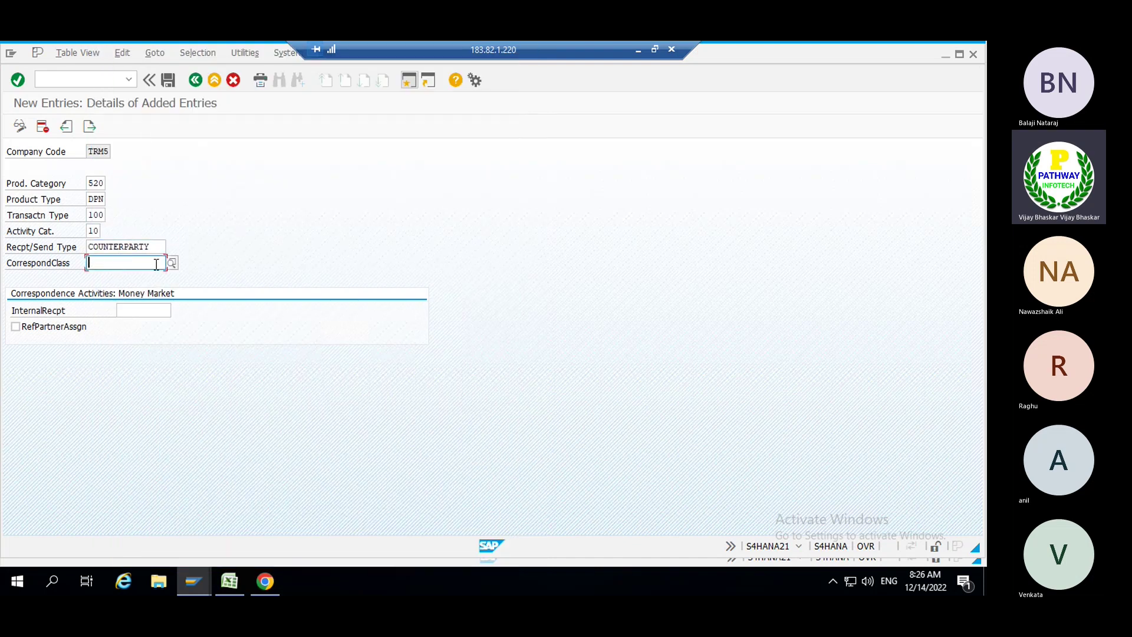
{"action": "left_click", "coordinate": [171, 263]}
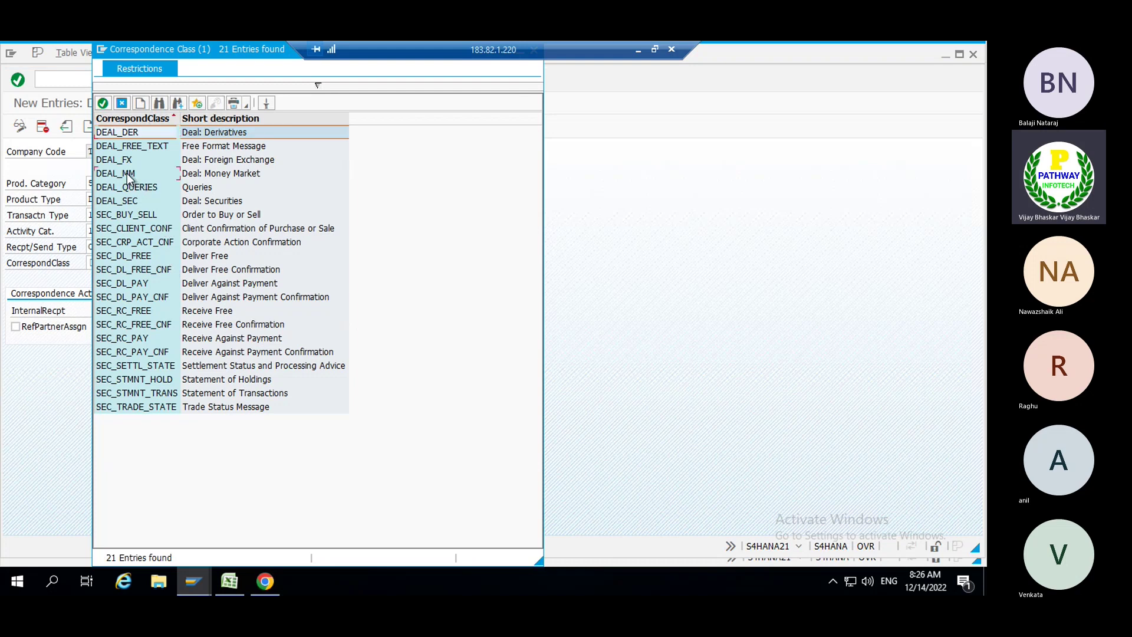
{"action": "left_click", "coordinate": [129, 174]}
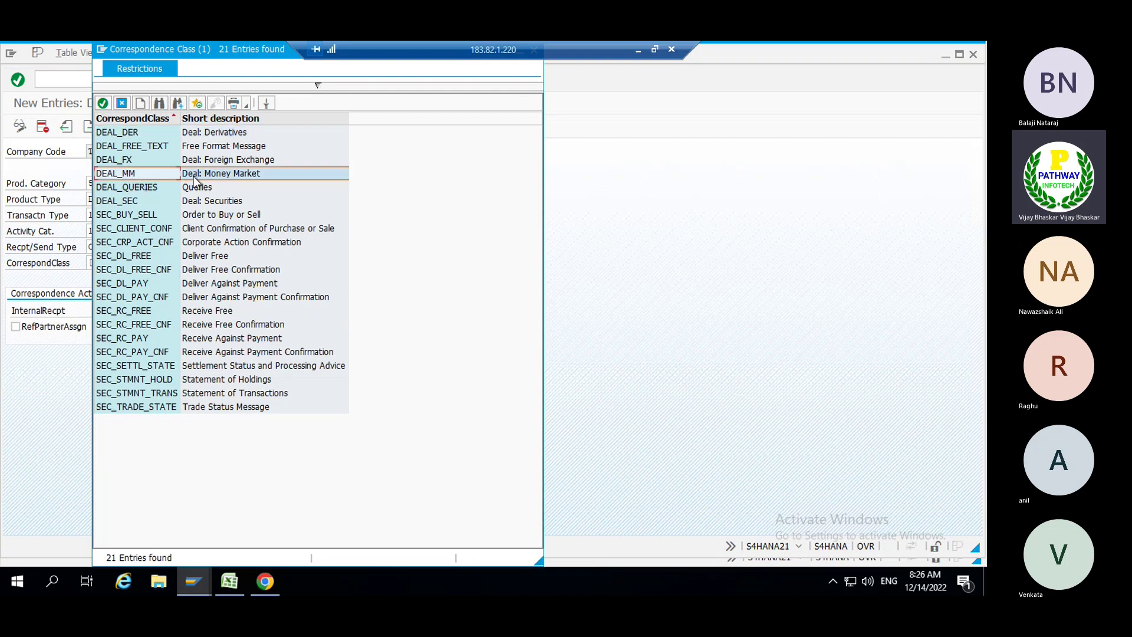
{"action": "double_click", "coordinate": [193, 176]}
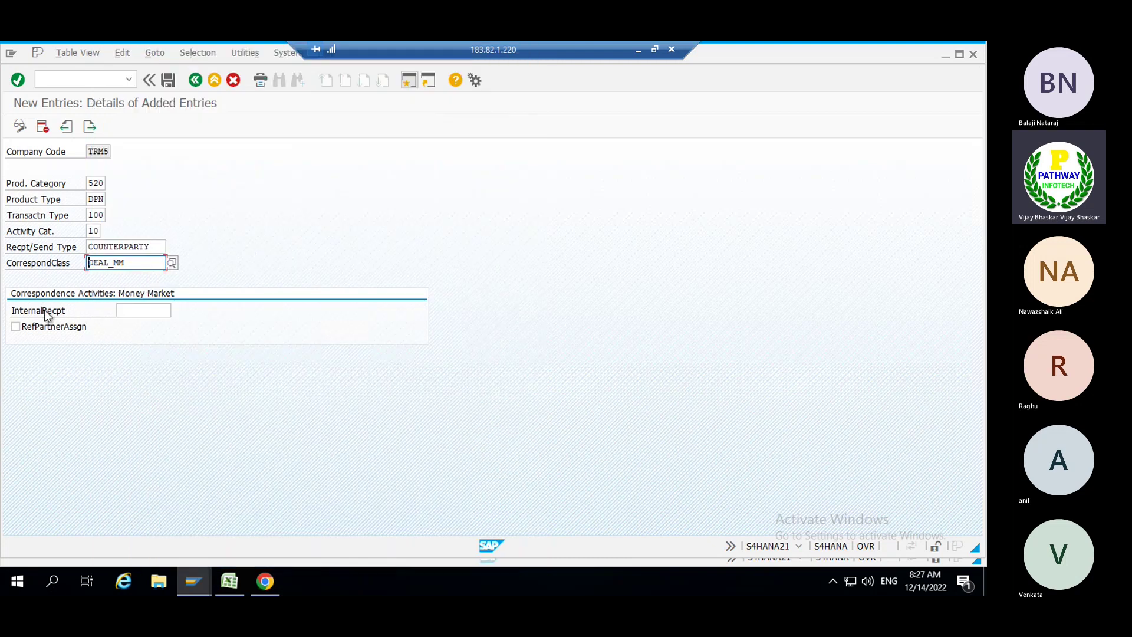
- Set the internal recipient to DEPT_HEAD, then save the correspondence activity under the TRM Group customizing request and return to the implementation guide
{"action": "left_click", "coordinate": [141, 311]}
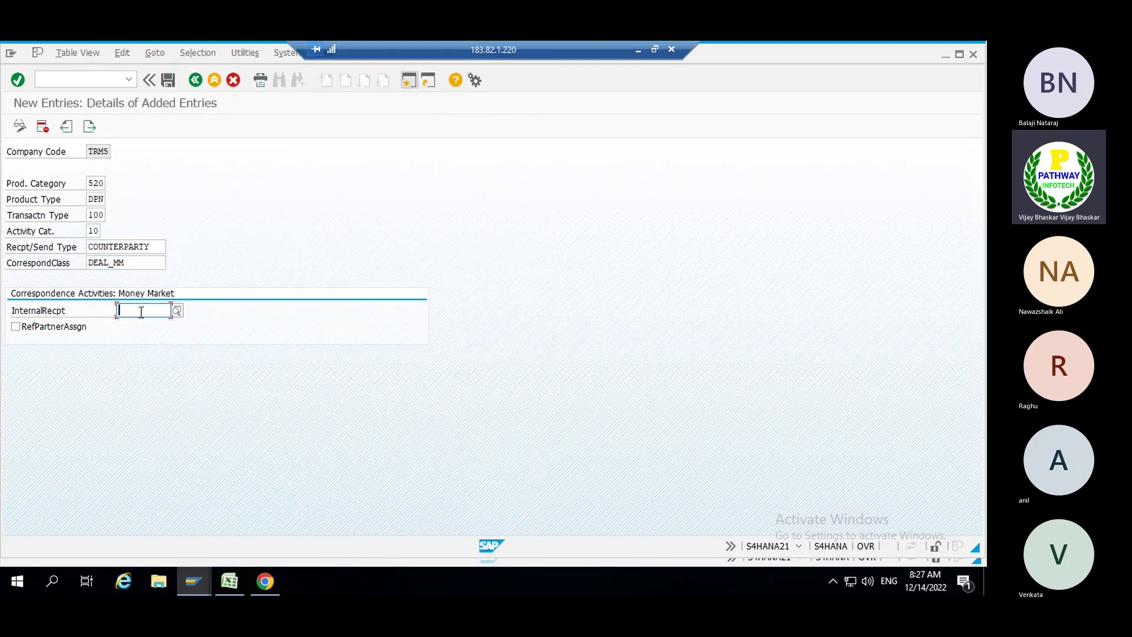
{"action": "left_click", "coordinate": [178, 311]}
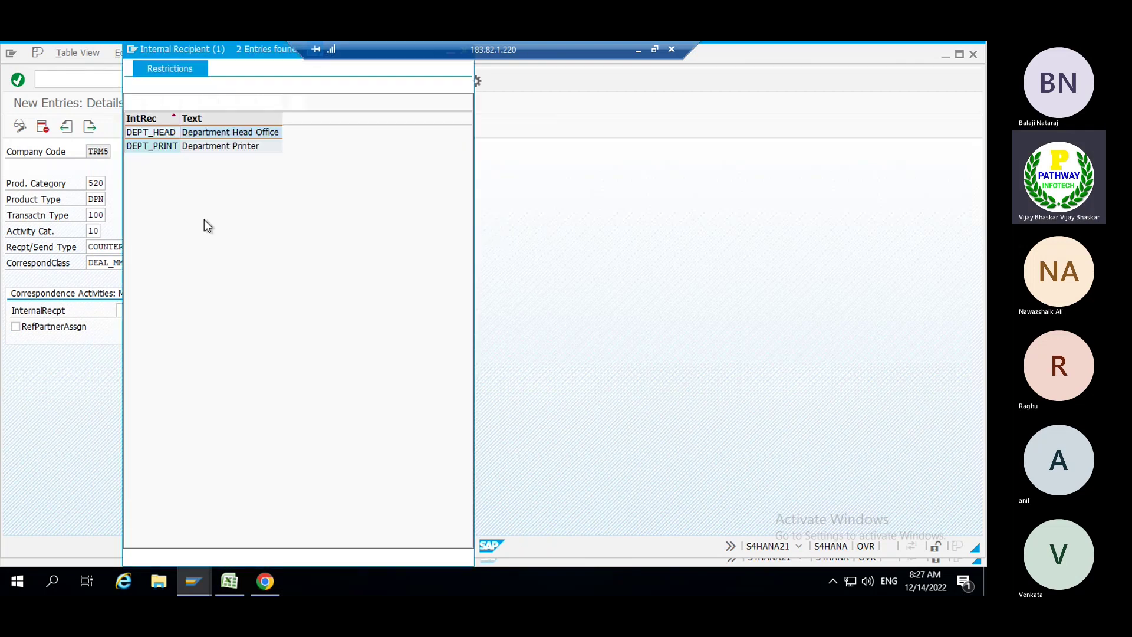
{"action": "double_click", "coordinate": [204, 133]}
{"action": "key", "text": "Return"}
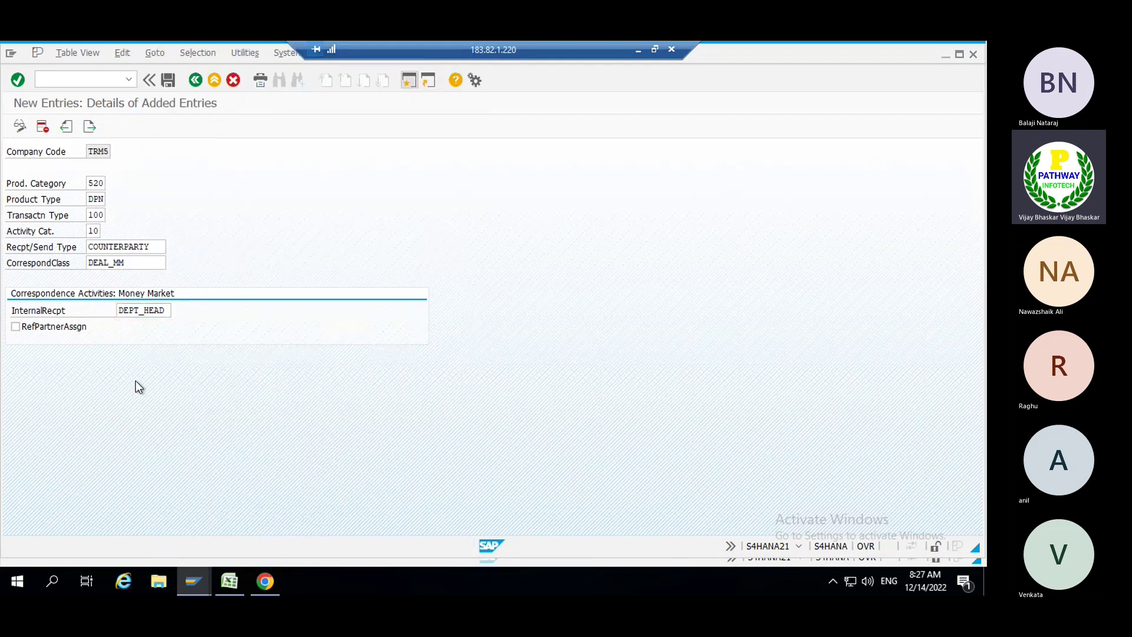
{"action": "left_click", "coordinate": [168, 79]}
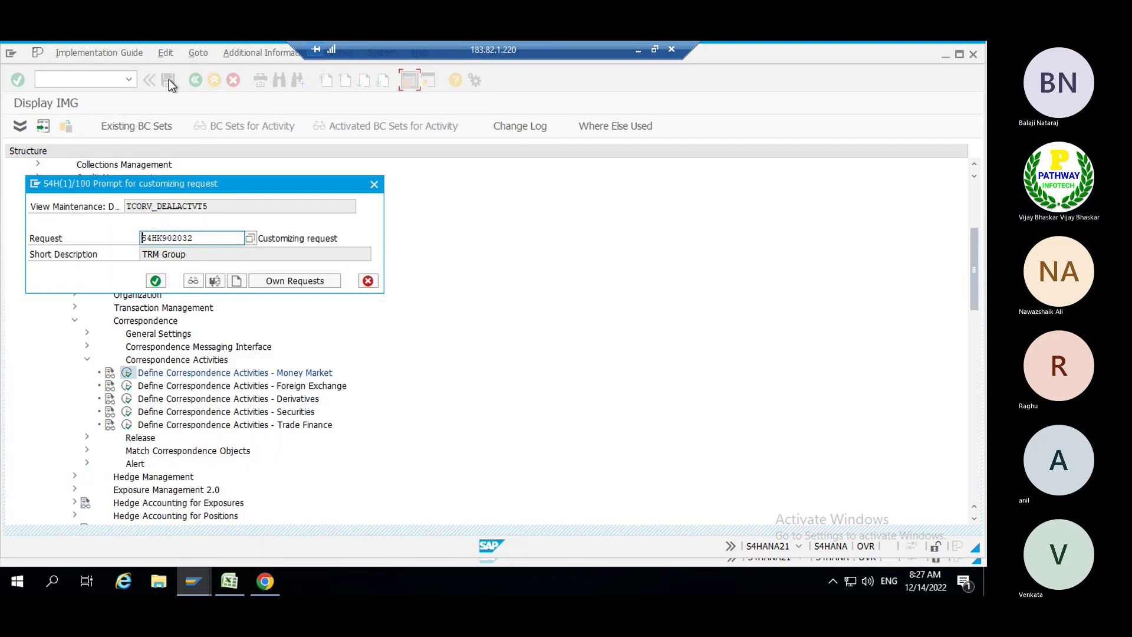
{"action": "left_click", "coordinate": [156, 281]}
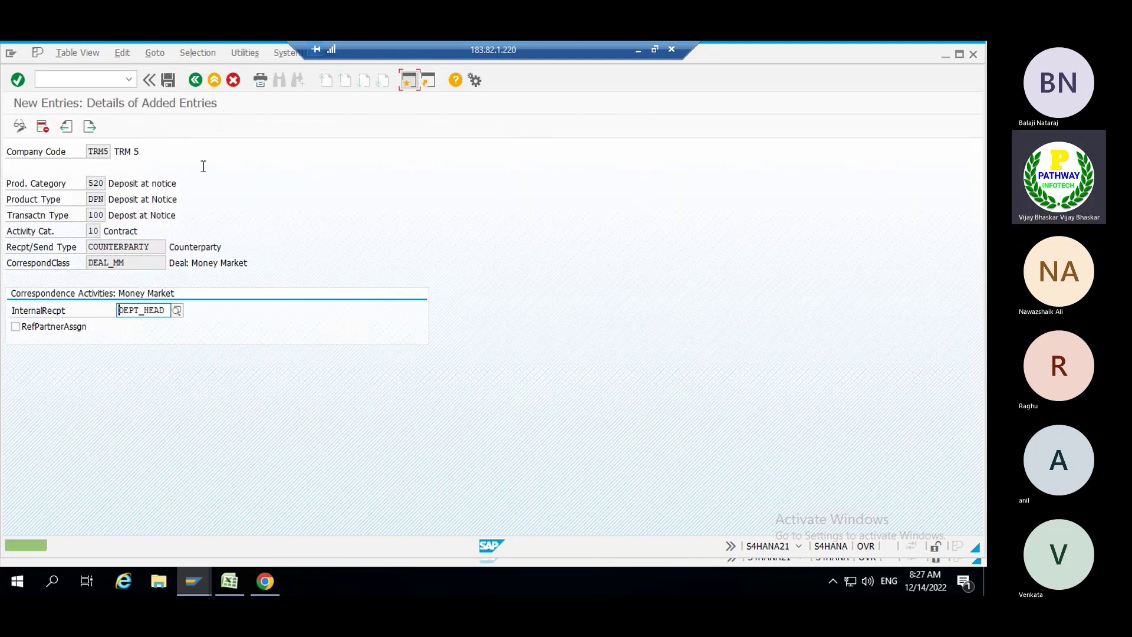
{"action": "left_click", "coordinate": [195, 81]}
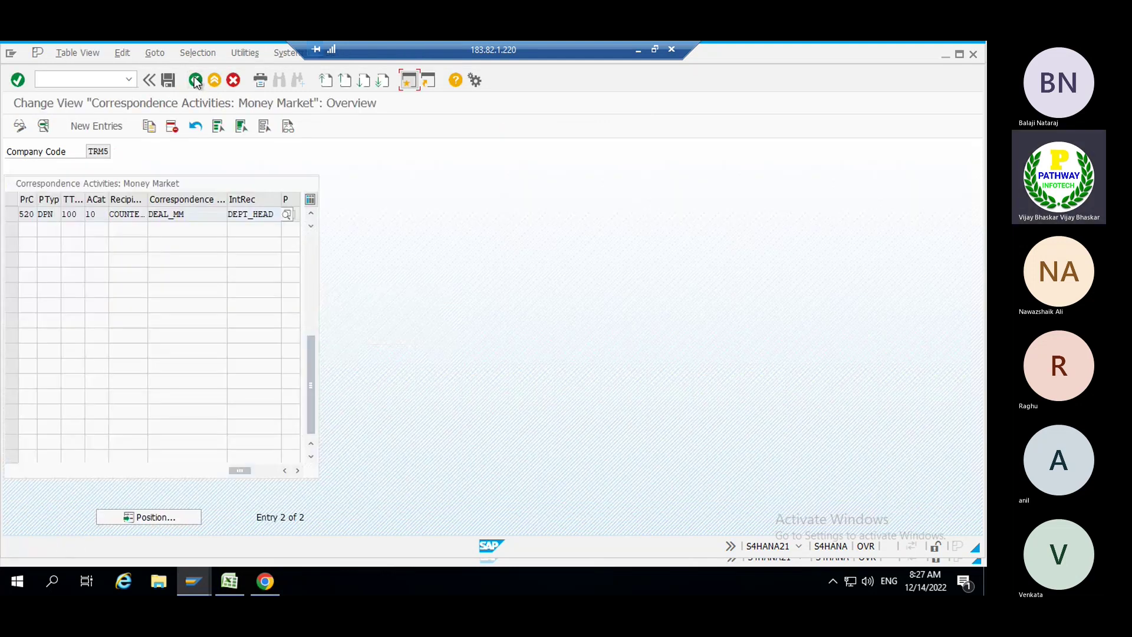
{"action": "left_click", "coordinate": [195, 81]}
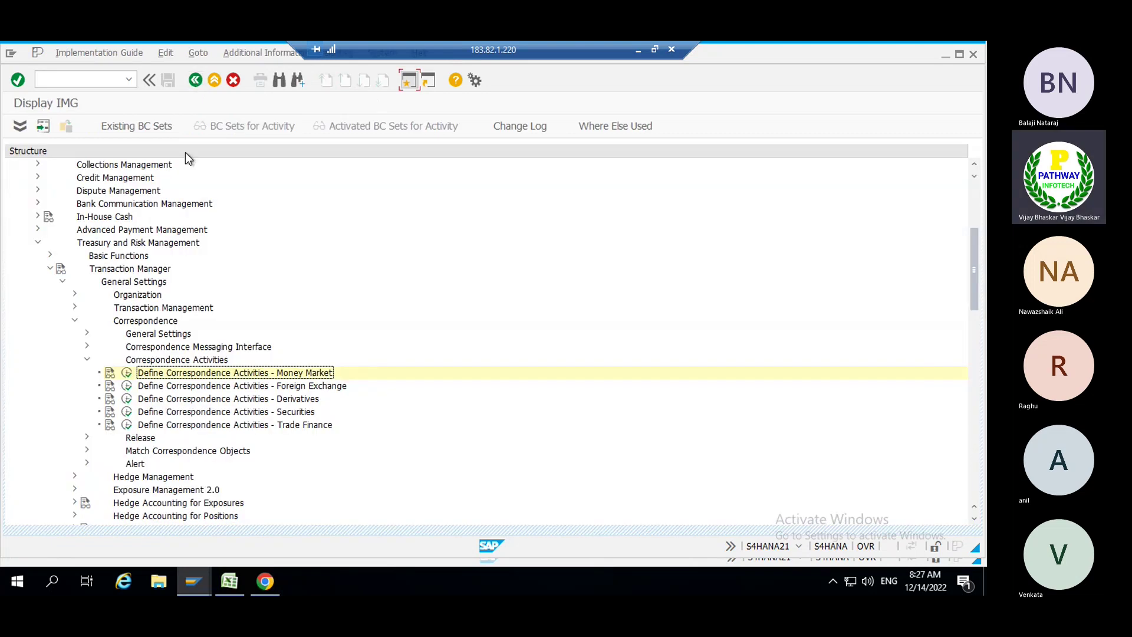
- Collapse Correspondence, expand Accounting down to Link to Other Accounting Components, and open Define Account Assignment References
{"action": "left_click", "coordinate": [86, 360]}
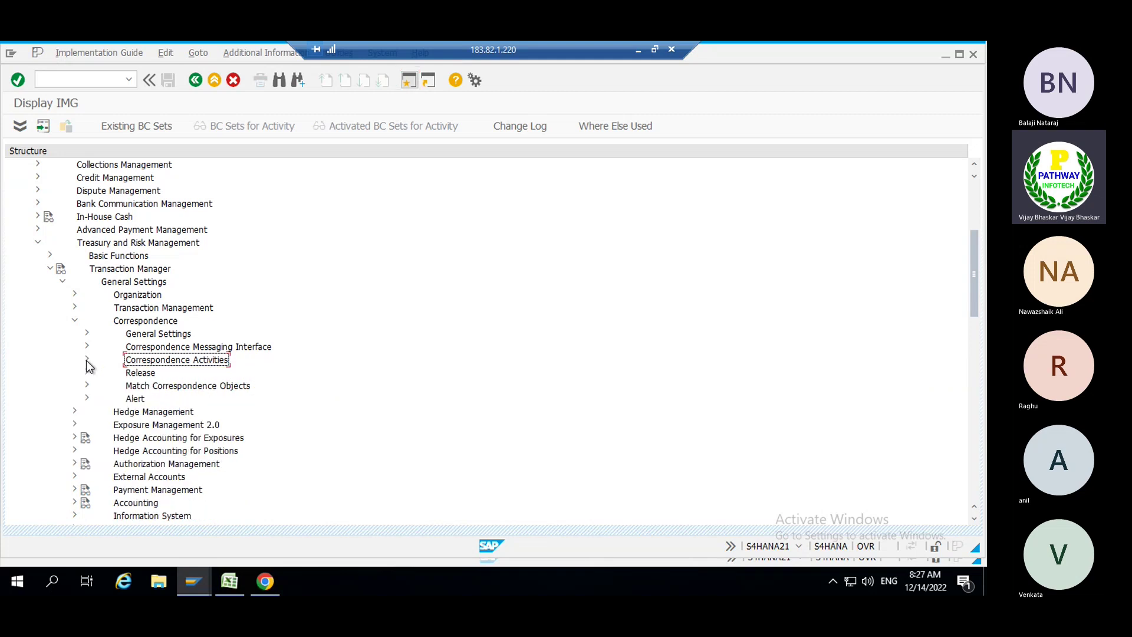
{"action": "left_click", "coordinate": [75, 320]}
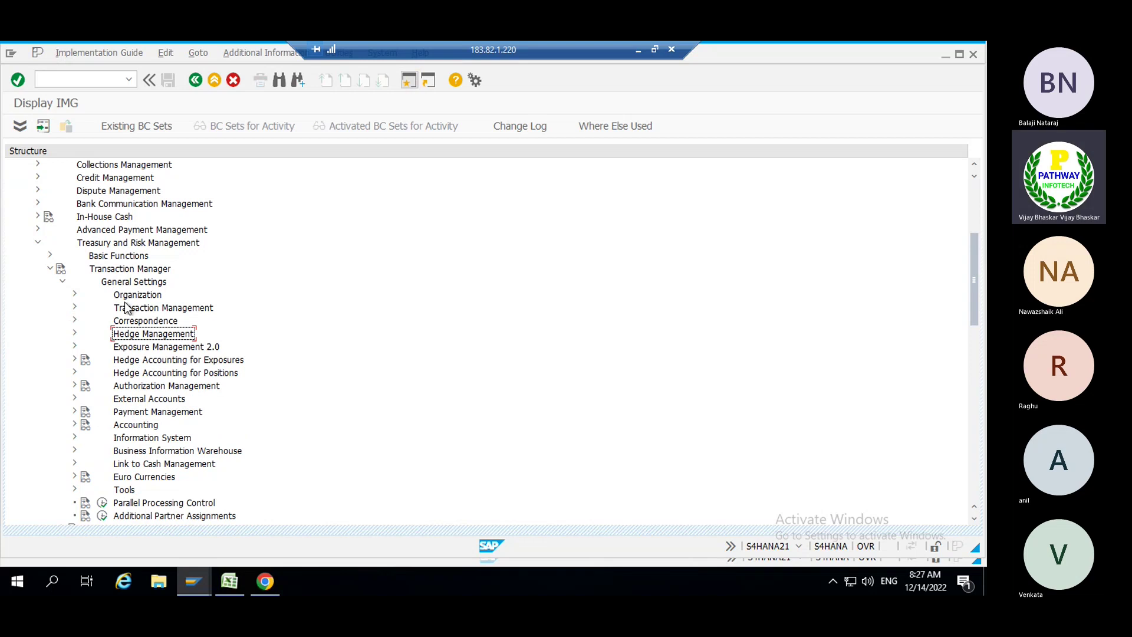
{"action": "left_click", "coordinate": [136, 431]}
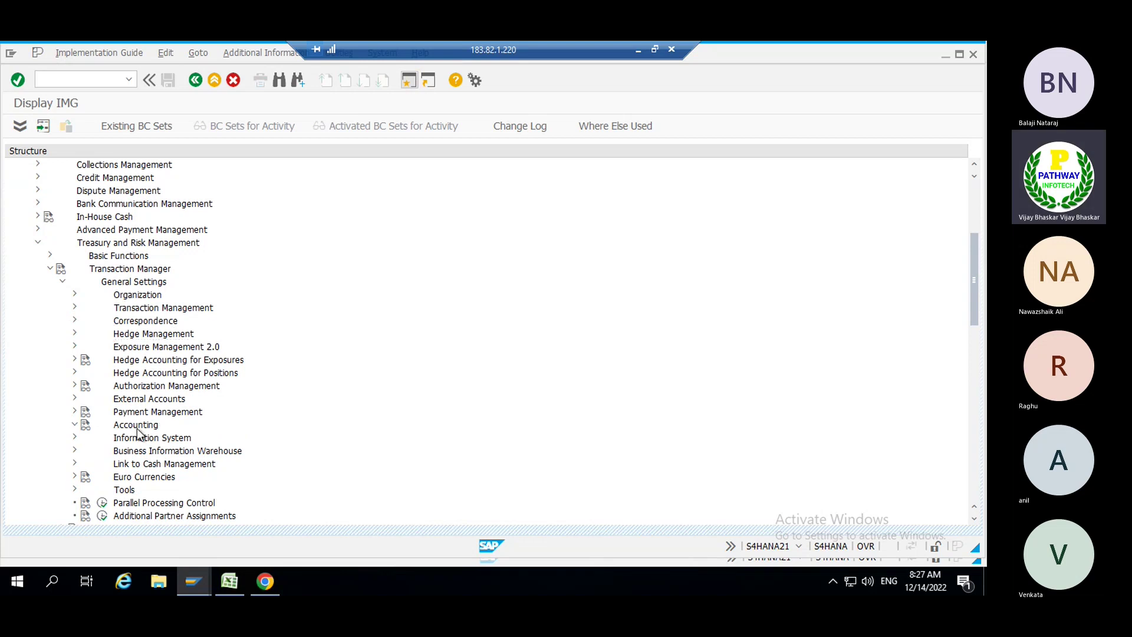
{"action": "double_click", "coordinate": [137, 427]}
{"action": "key", "text": "Down"}
{"action": "key", "text": "Down"}
{"action": "key", "text": "Down"}
{"action": "key", "text": "Down"}
{"action": "key", "text": "Down"}
{"action": "key", "text": "Down"}
{"action": "key", "text": "Down"}
{"action": "key", "text": "Down"}
{"action": "key", "text": "Down"}
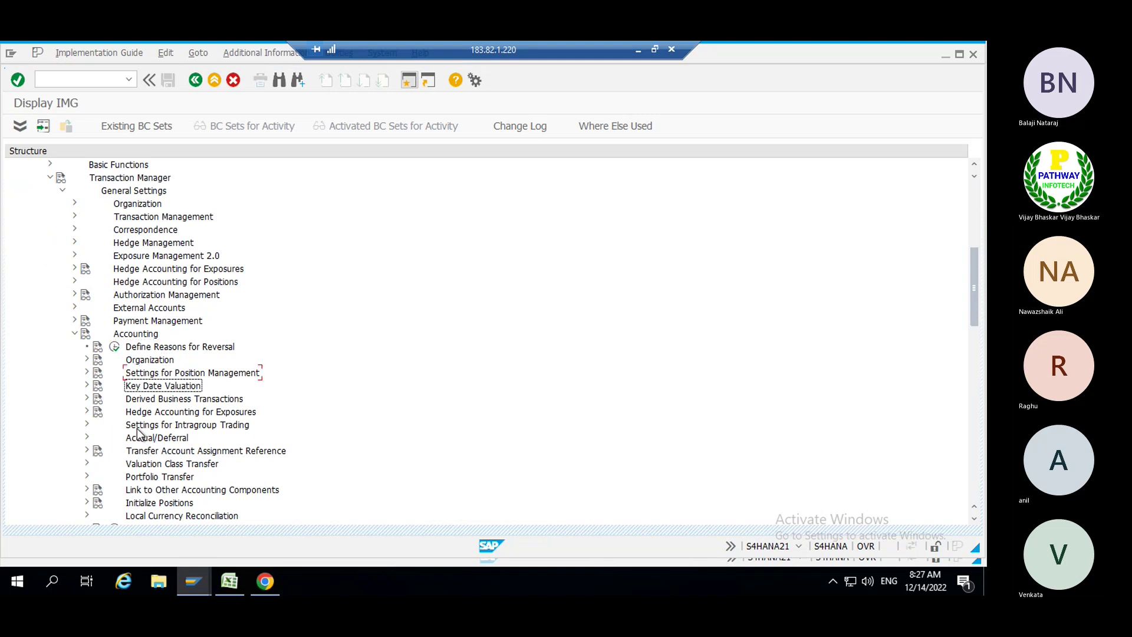
{"action": "key", "text": "Down"}
{"action": "key", "text": "Down"}
{"action": "key", "text": "Down"}
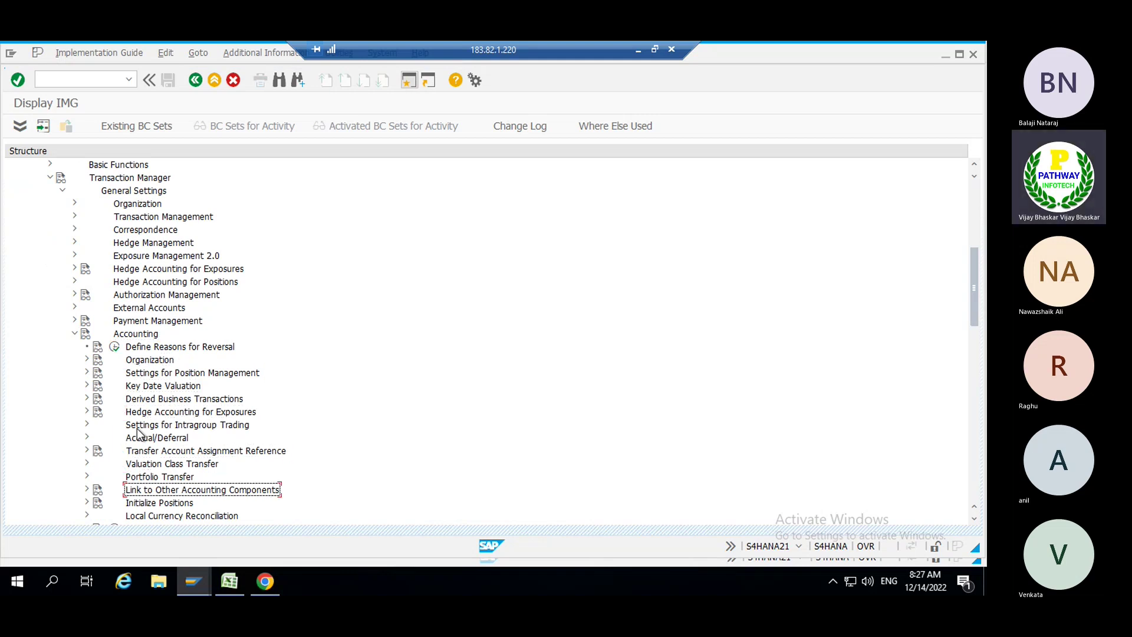
{"action": "key", "text": "Right"}
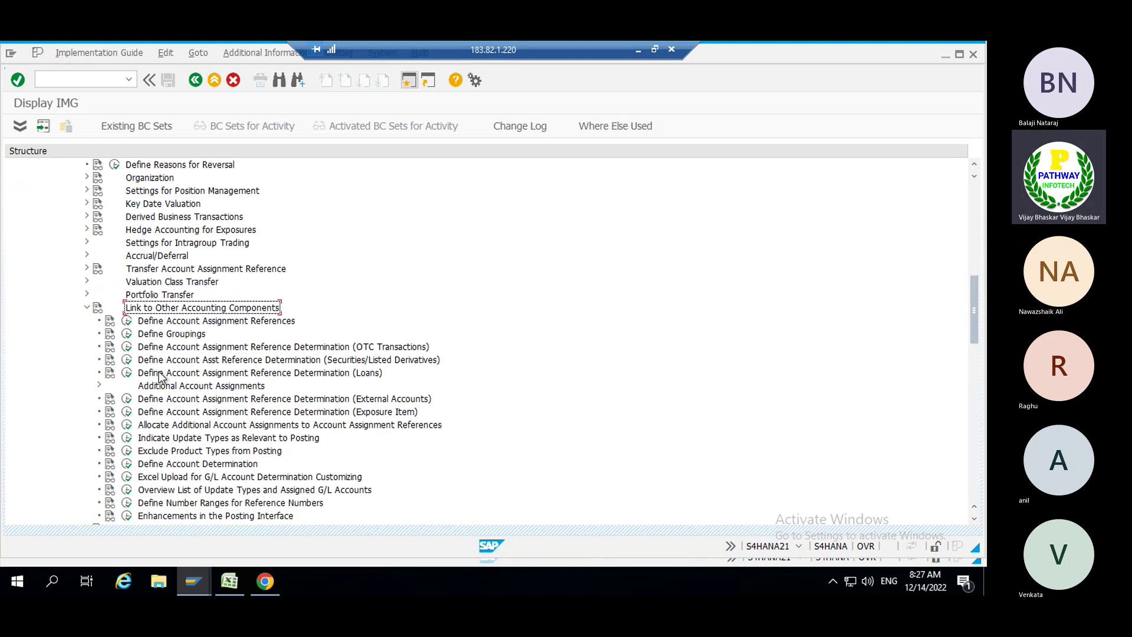
{"action": "left_click", "coordinate": [127, 321]}
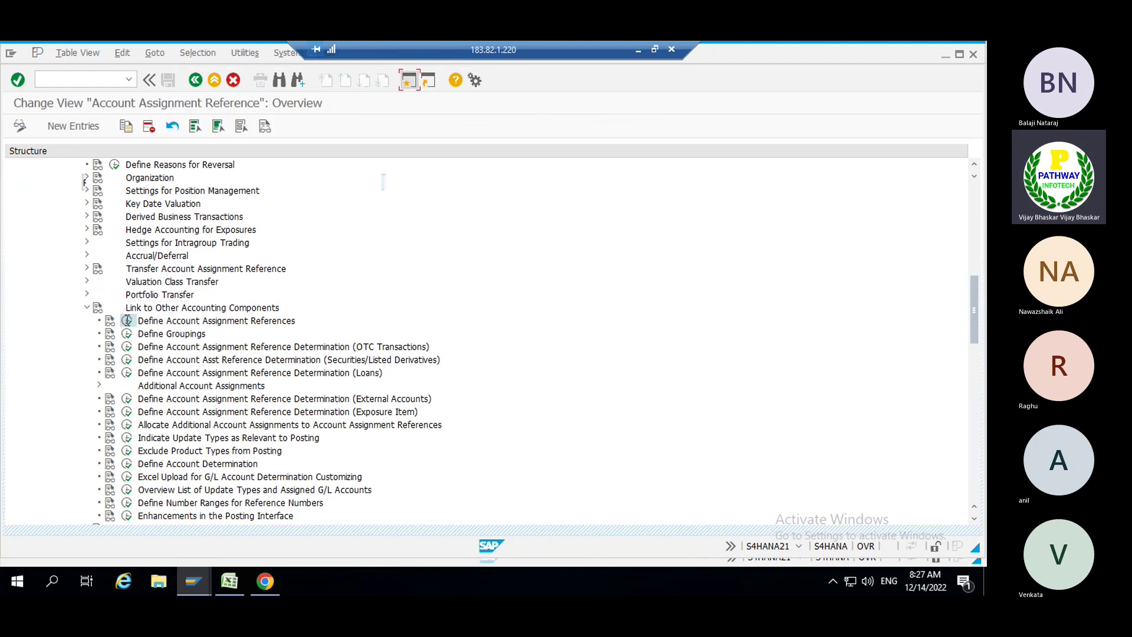
{"action": "scroll", "coordinate": [36, 425], "scroll_direction": "down", "scroll_amount": 2}
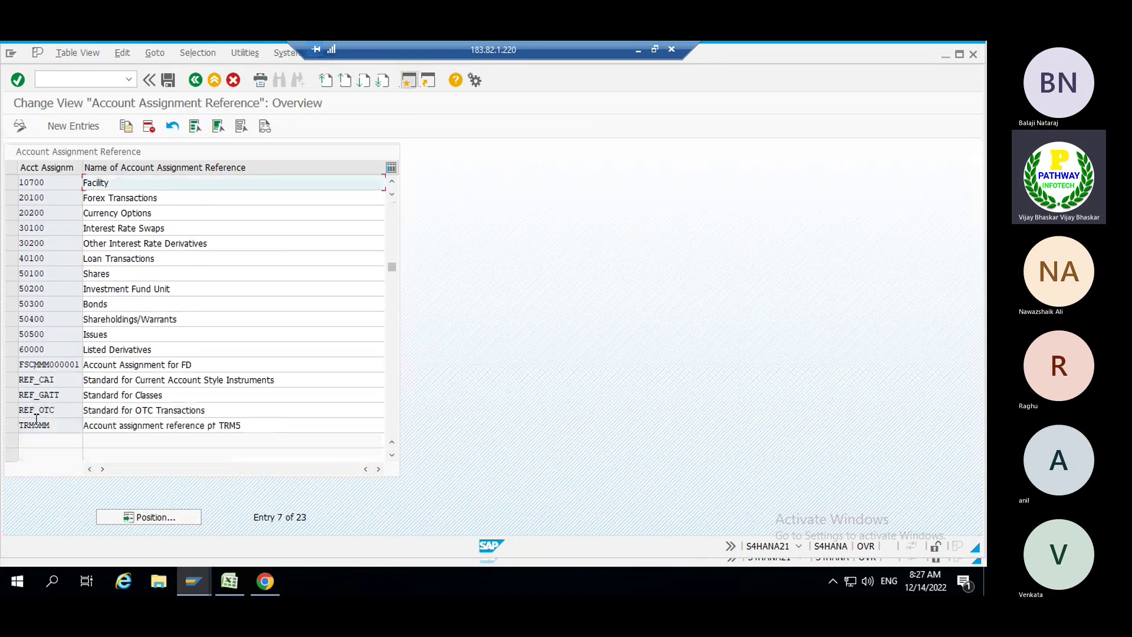
{"action": "left_click_drag", "start_coordinate": [60, 428], "coordinate": [19, 420]}
{"action": "left_click", "coordinate": [19, 423]}
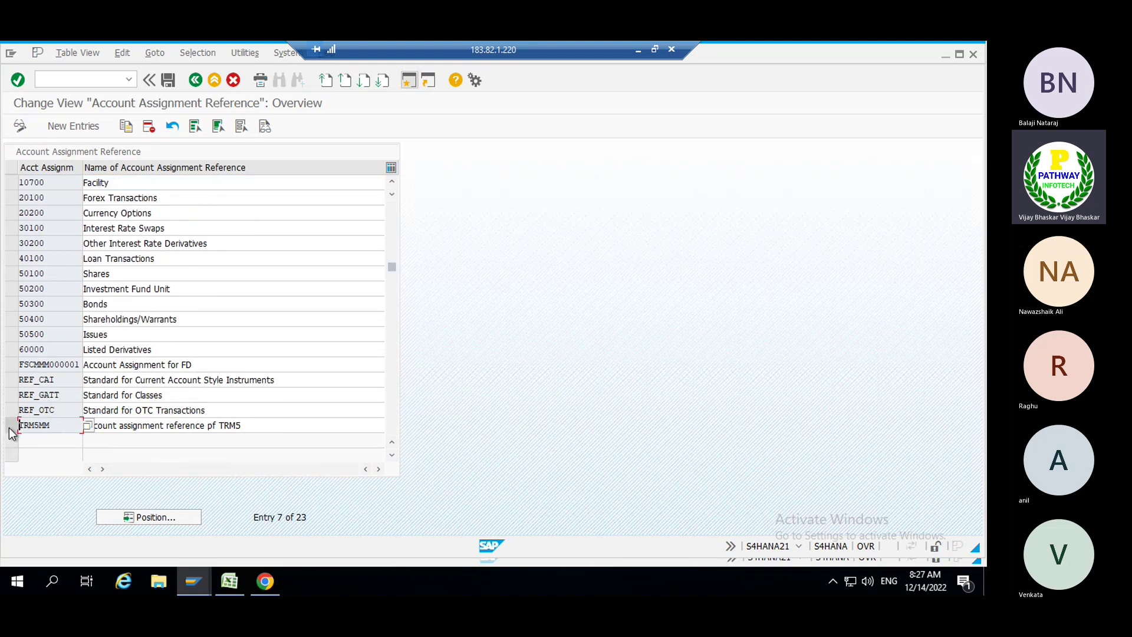
{"action": "left_click", "coordinate": [83, 129]}
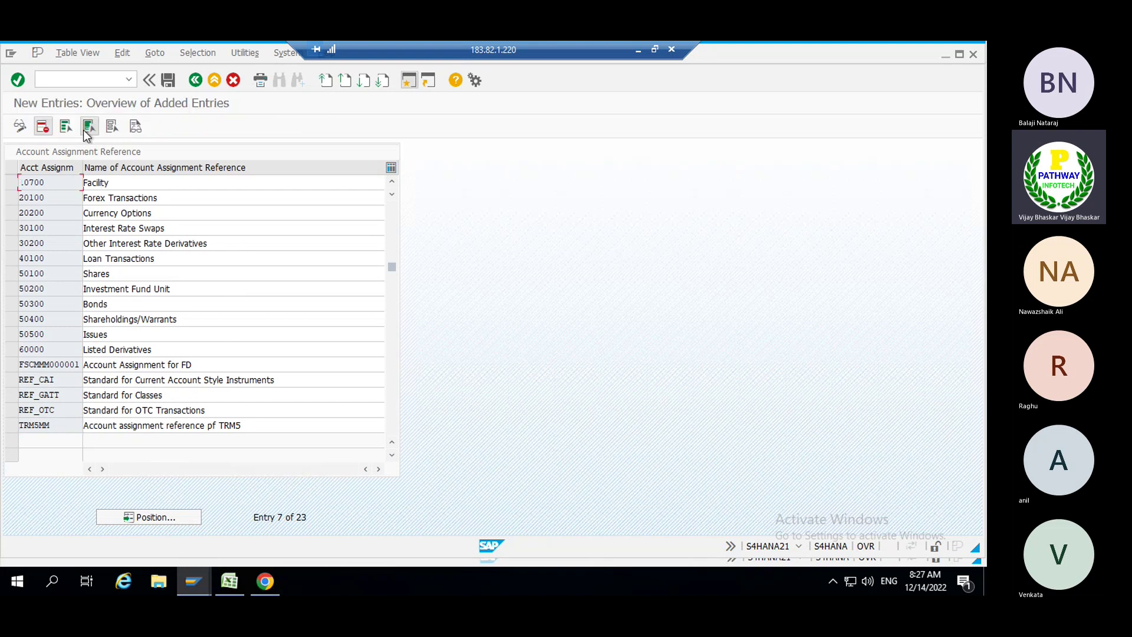
{"action": "left_click", "coordinate": [196, 80]}
{"action": "scroll", "coordinate": [85, 448], "scroll_direction": "down", "scroll_amount": 1}
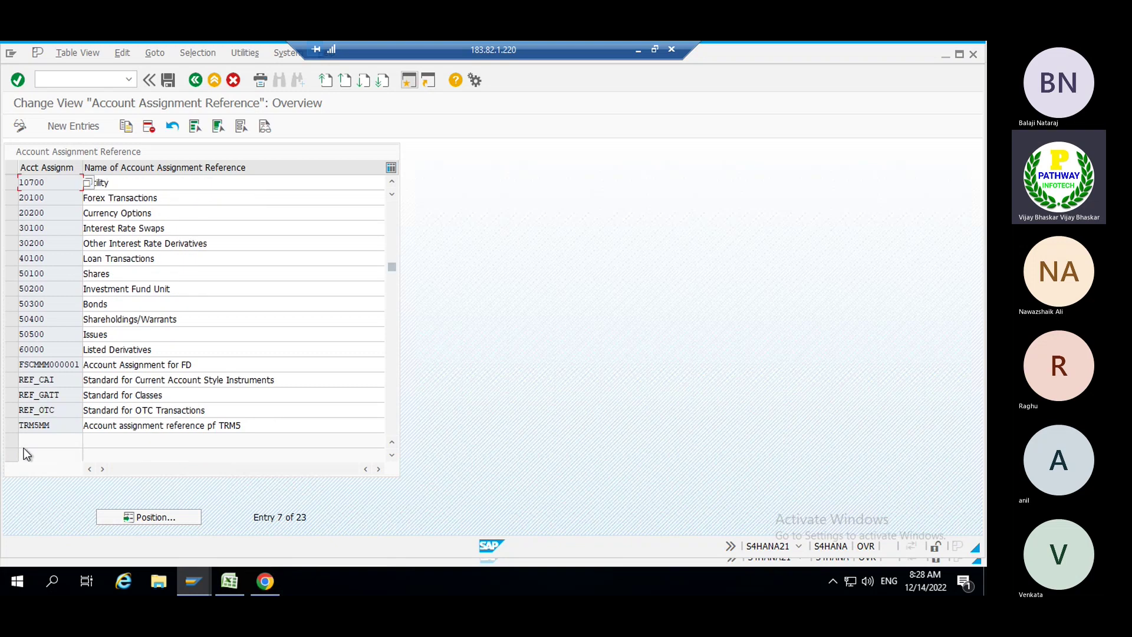
- Copy account assignment reference TRM5MM as TRM5DPA, named "Account assignment reference for Depost at Notice"
{"action": "left_click", "coordinate": [10, 425]}
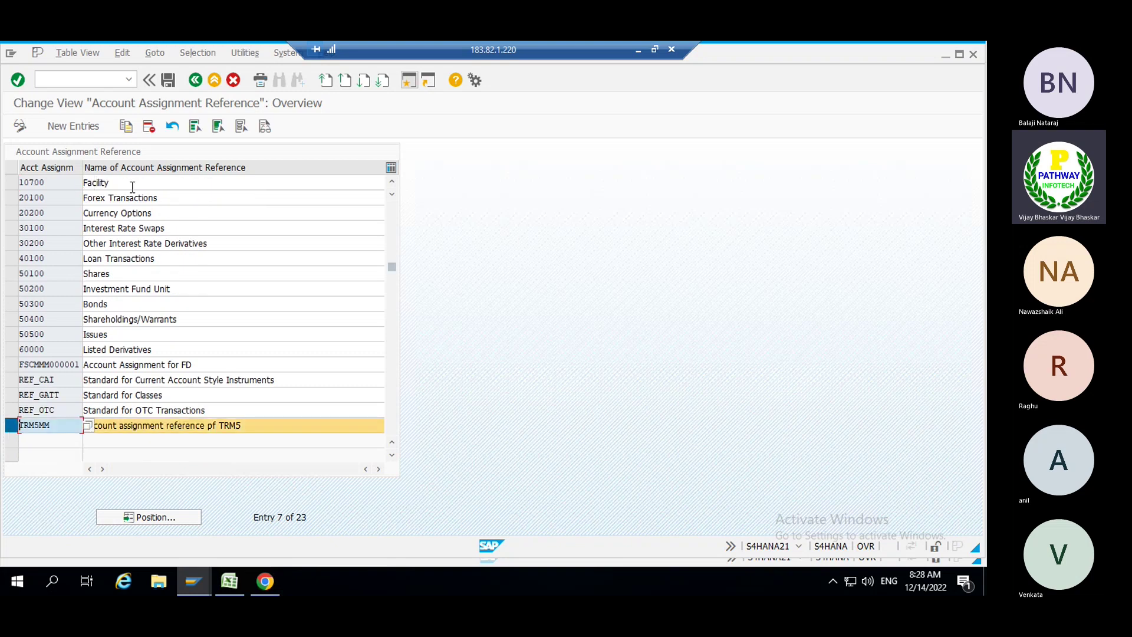
{"action": "left_click", "coordinate": [132, 127]}
{"action": "left_click", "coordinate": [57, 184]}
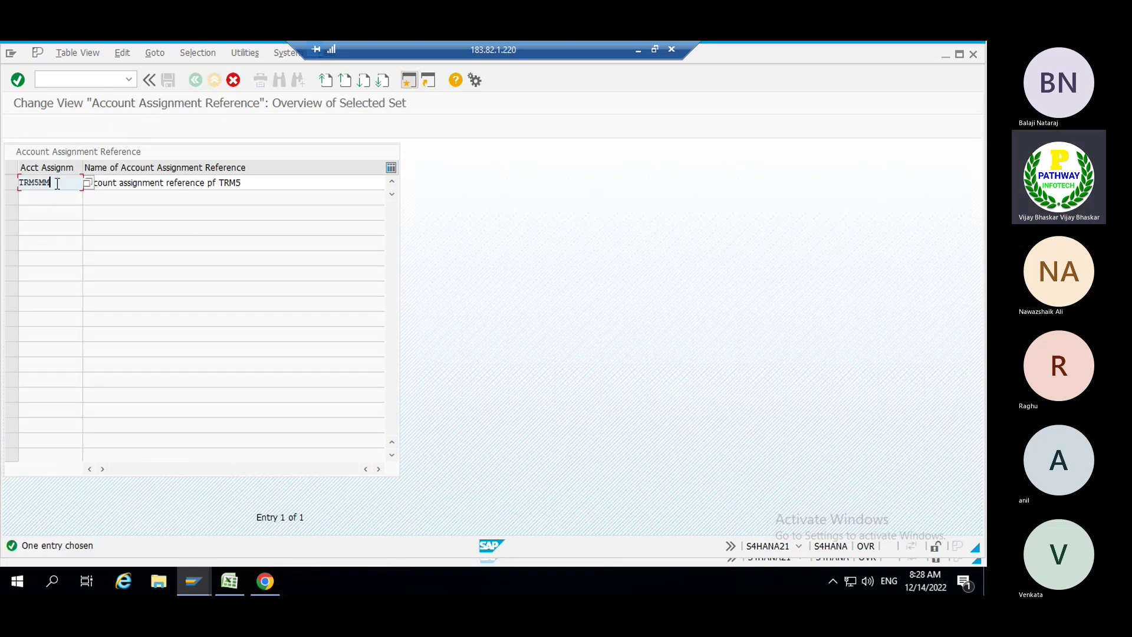
{"action": "key", "text": "BackSpace"}
{"action": "key", "text": "BackSpace"}
{"action": "type", "text": "D"}
{"action": "key", "text": "Tab"}
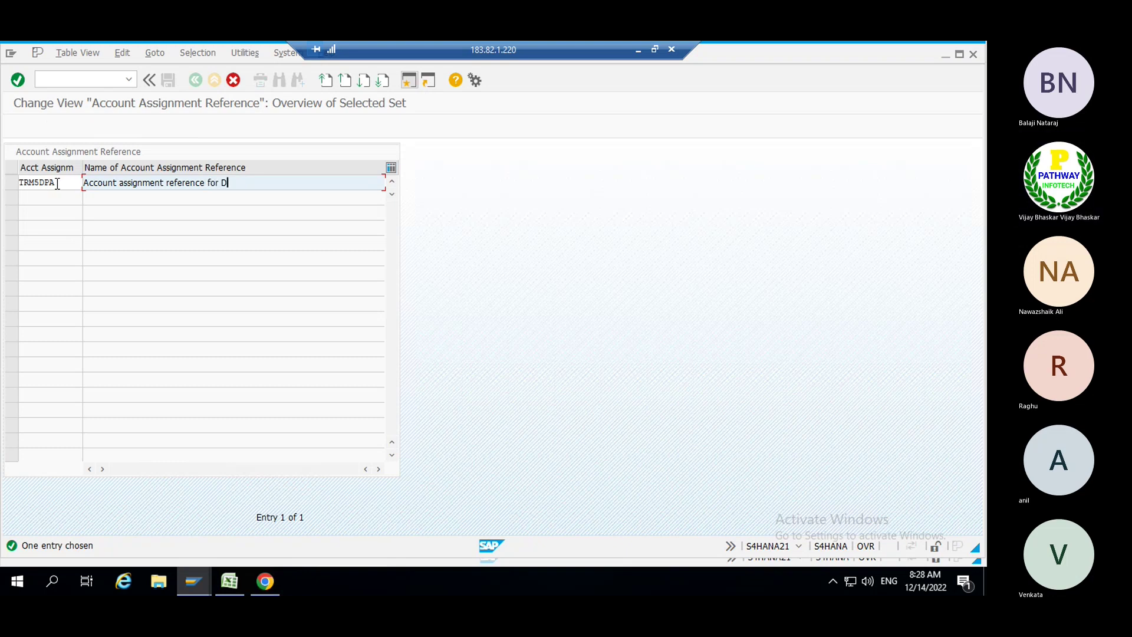
{"action": "type", "text": "at Notic"}
{"action": "key", "text": "Return"}
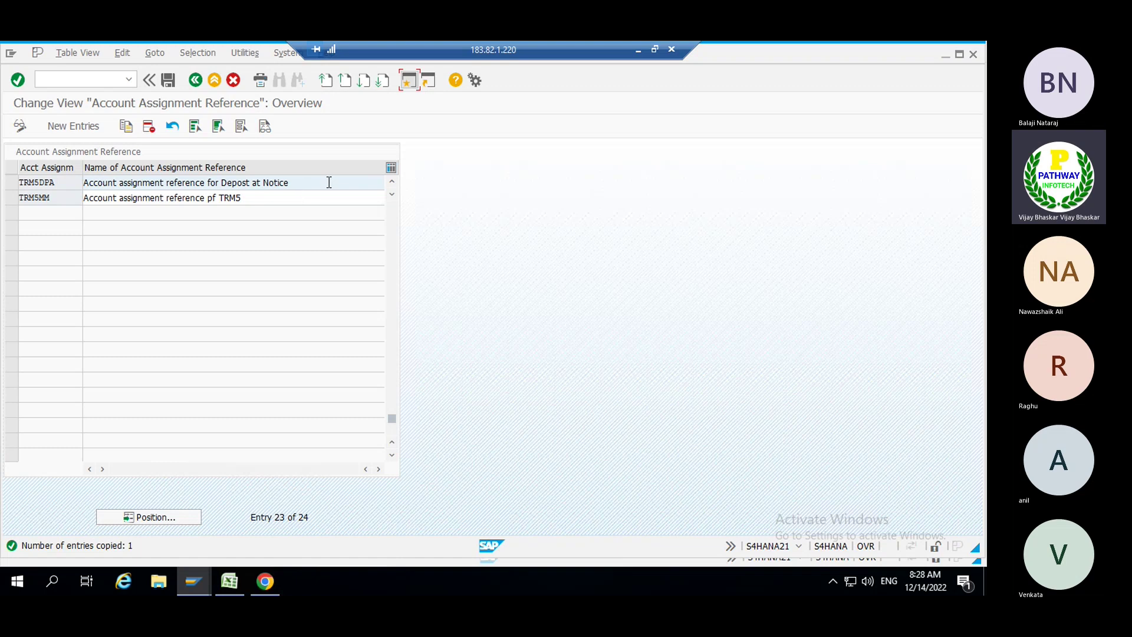
- Append "of TRM5" to the TRM5DPA reference's name and save it under the TRM Group customizing request, returning to the implementation guide
{"action": "type", "text": "of TRM5"}
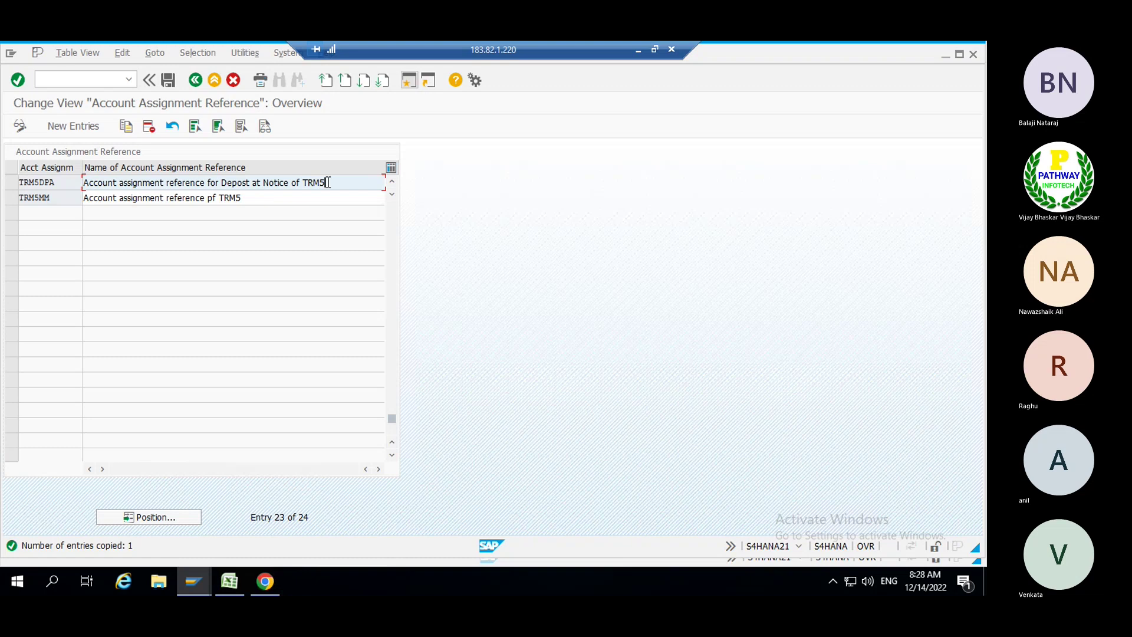
{"action": "key", "text": "ctrl+s"}
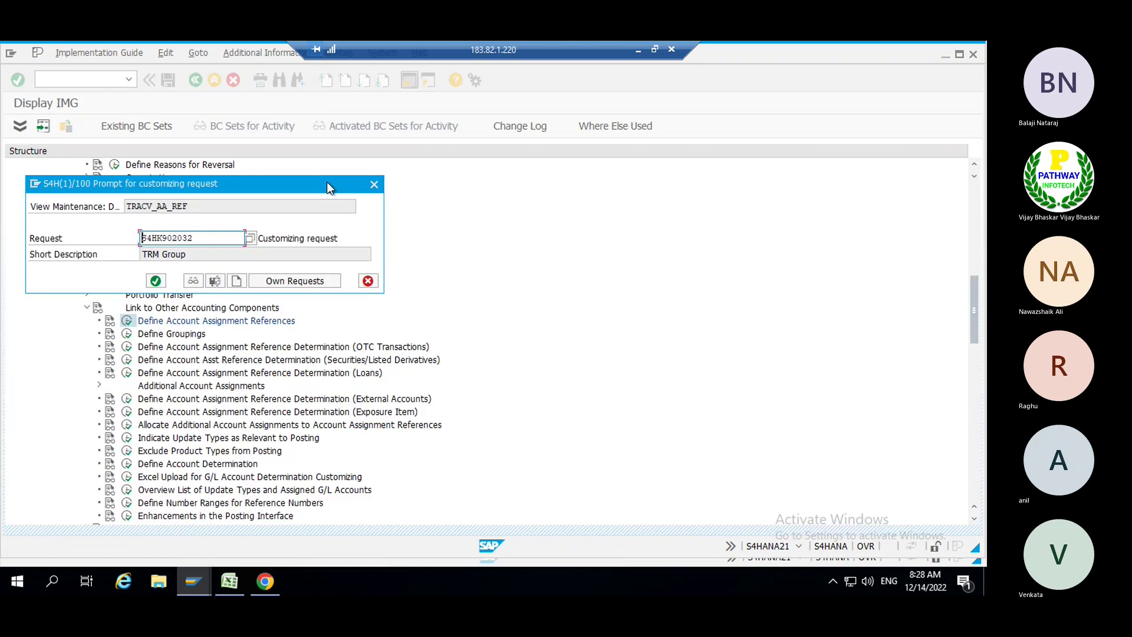
{"action": "key", "text": "Return"}
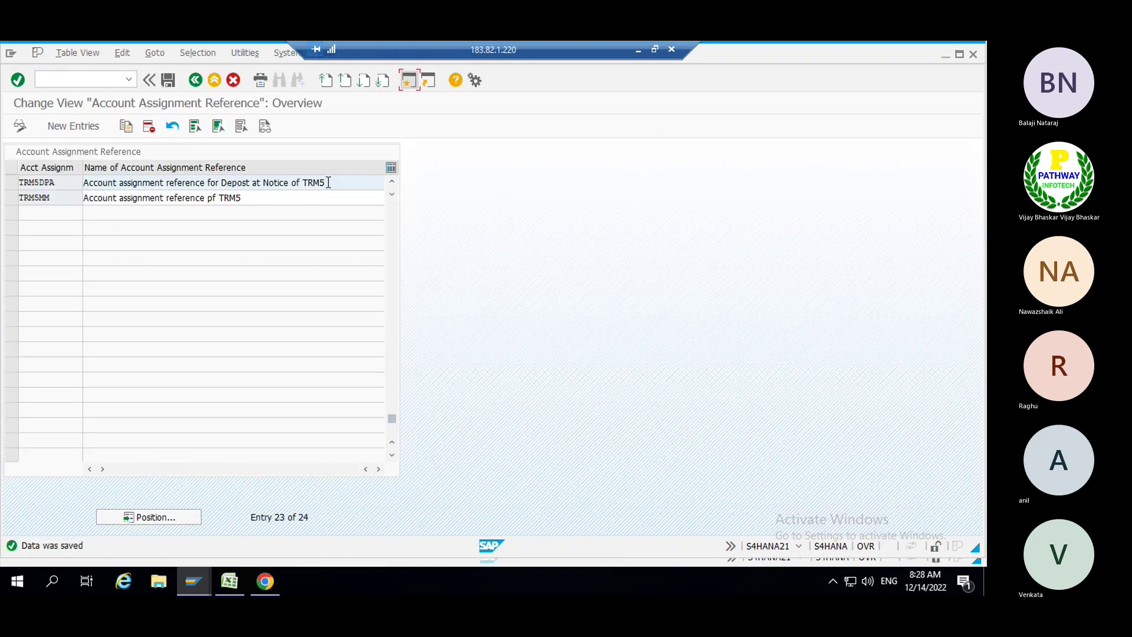
{"action": "left_click", "coordinate": [196, 80]}
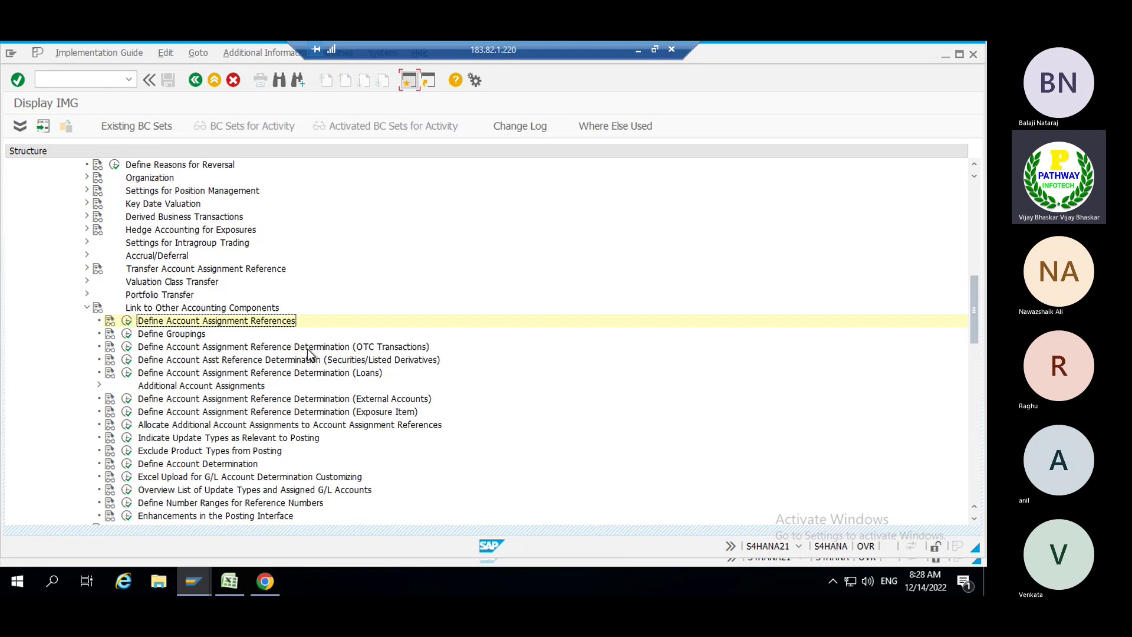
- Open Define Account Assignment Reference Determination (OTC Transactions) and go to the derivation rules at the end of the strategy
{"action": "left_click", "coordinate": [128, 348]}
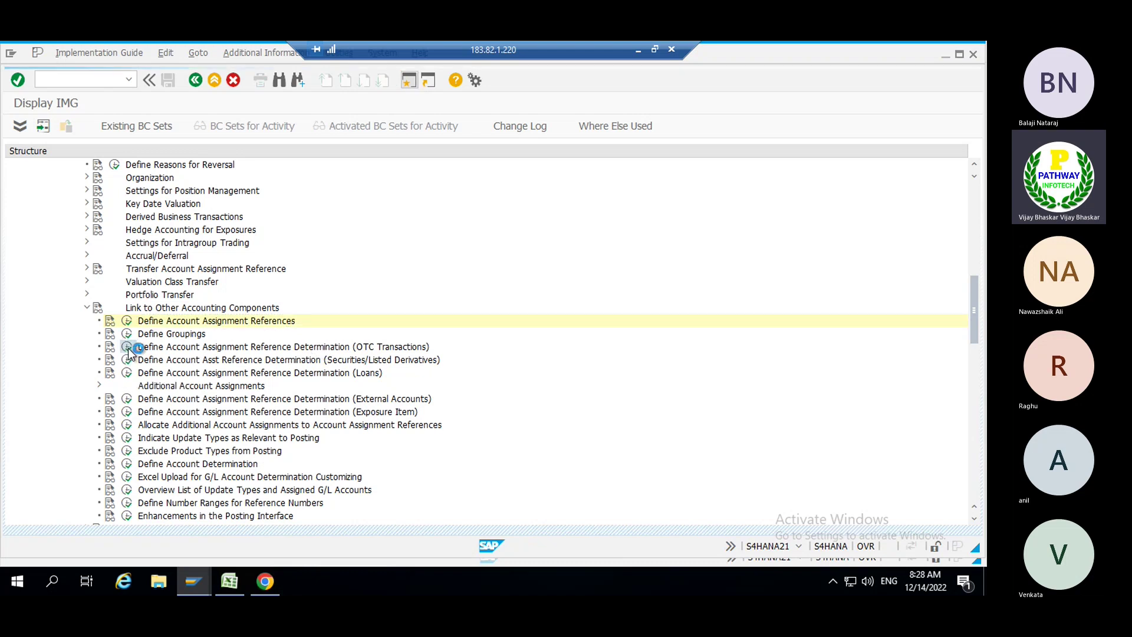
{"action": "scroll", "coordinate": [100, 389], "scroll_direction": "down", "scroll_amount": 10}
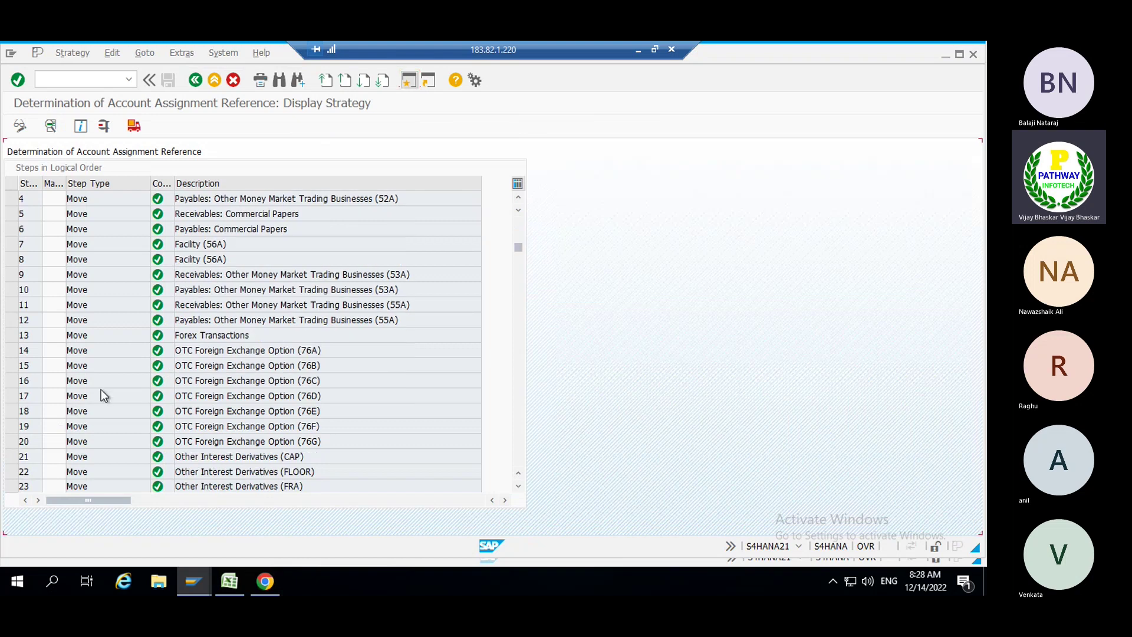
{"action": "scroll", "coordinate": [101, 389], "scroll_direction": "up", "scroll_amount": 2}
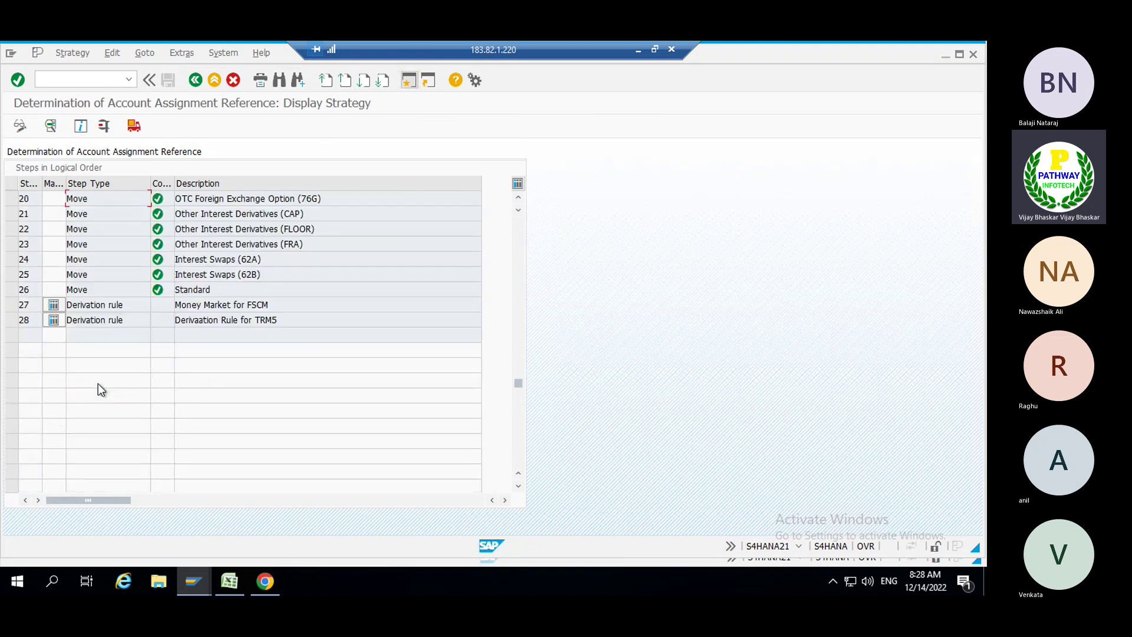
- Examine the existing rule values of the TRM5 derivation rule and the source and target fields in its definition
{"action": "left_click", "coordinate": [55, 319]}
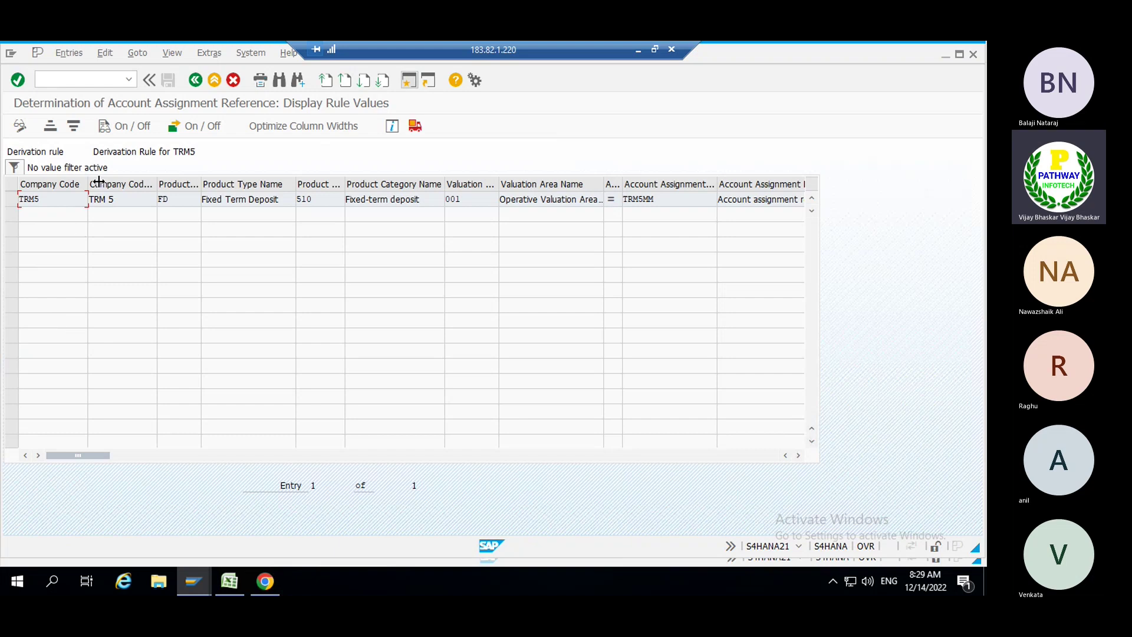
{"action": "left_click", "coordinate": [195, 79]}
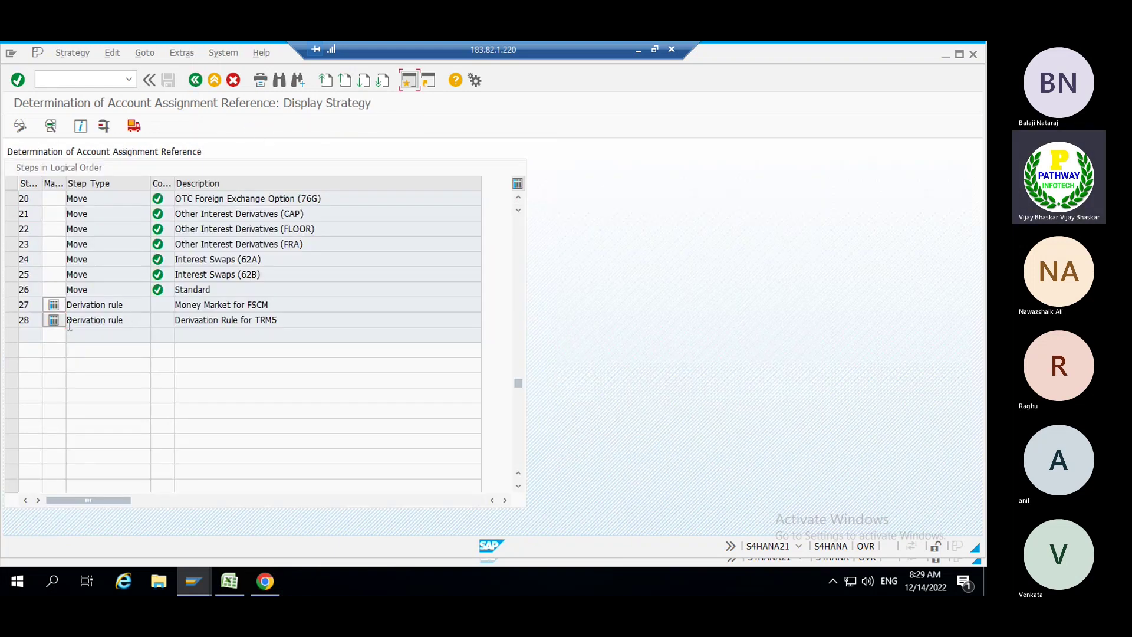
{"action": "double_click", "coordinate": [72, 321]}
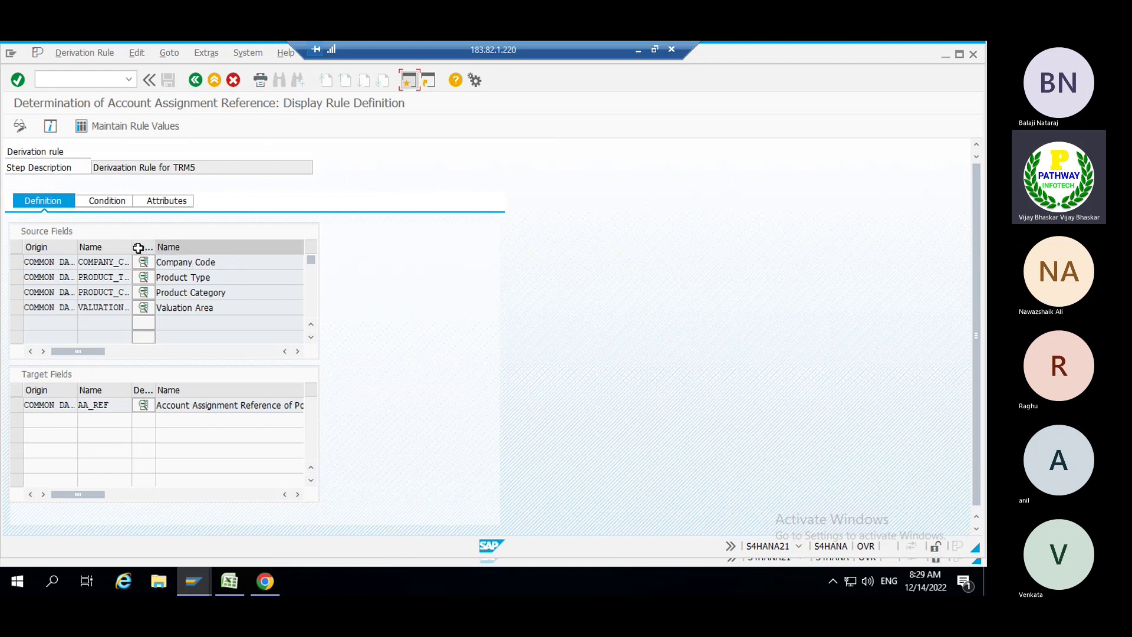
{"action": "left_click_drag", "start_coordinate": [132, 247], "coordinate": [168, 247]}
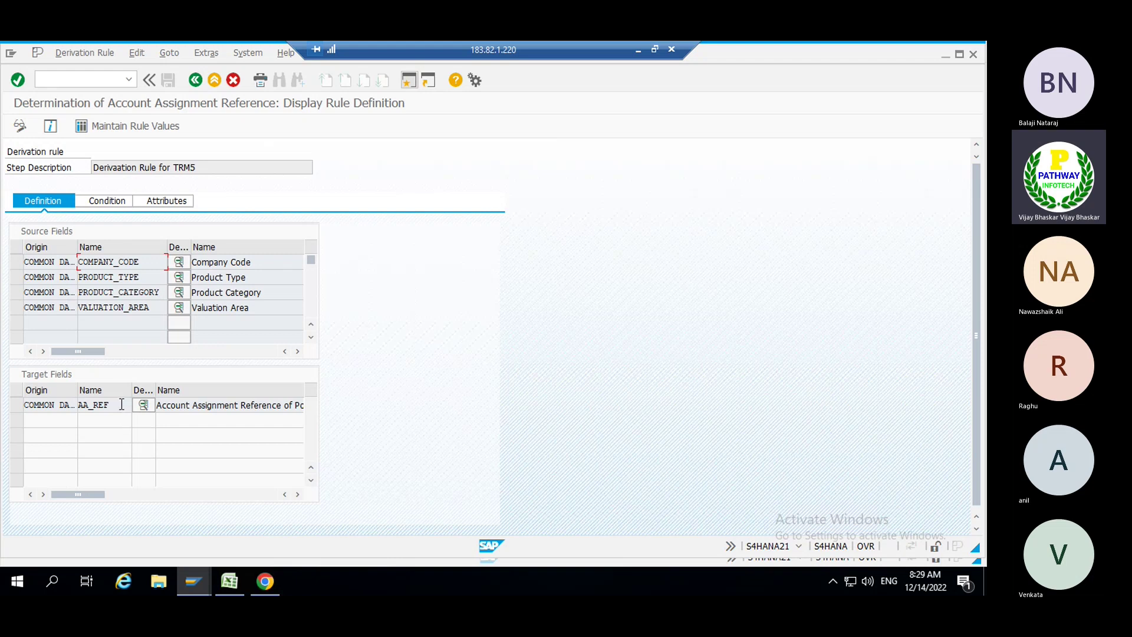
{"action": "left_click_drag", "start_coordinate": [109, 405], "coordinate": [78, 404]}
{"action": "left_click", "coordinate": [79, 404]}
{"action": "double_click", "coordinate": [91, 405]}
{"action": "left_click", "coordinate": [78, 405]}
{"action": "left_click", "coordinate": [297, 351]}
{"action": "left_click", "coordinate": [297, 352]}
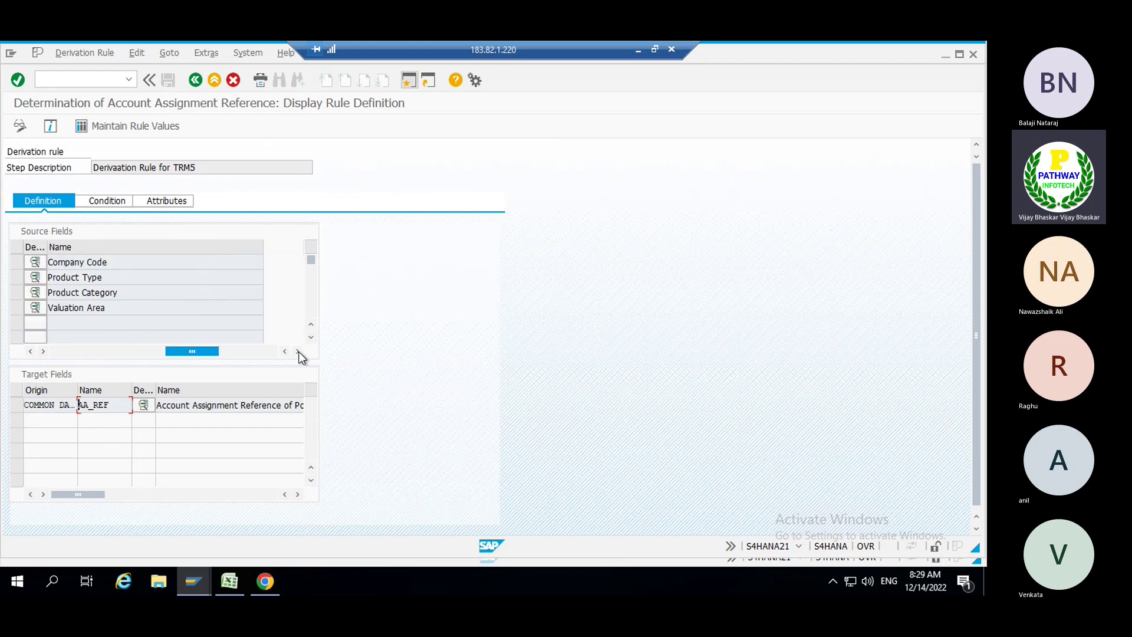
- Check the conditions and attributes of the TRM5 derivation rule and return to its definition
{"action": "left_click", "coordinate": [106, 202]}
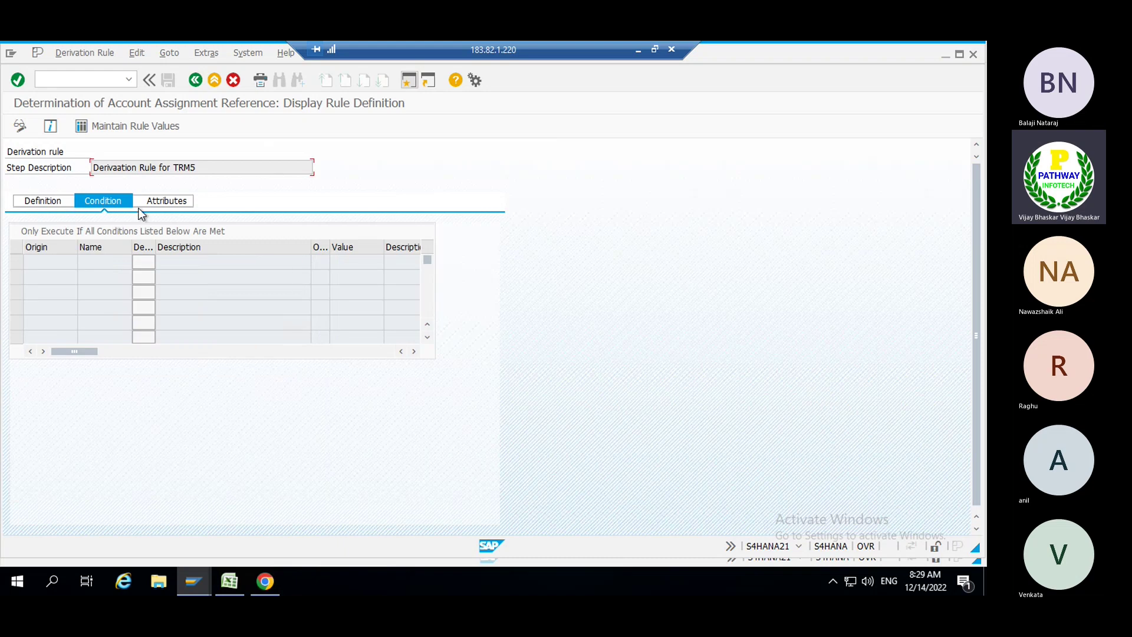
{"action": "left_click", "coordinate": [167, 201]}
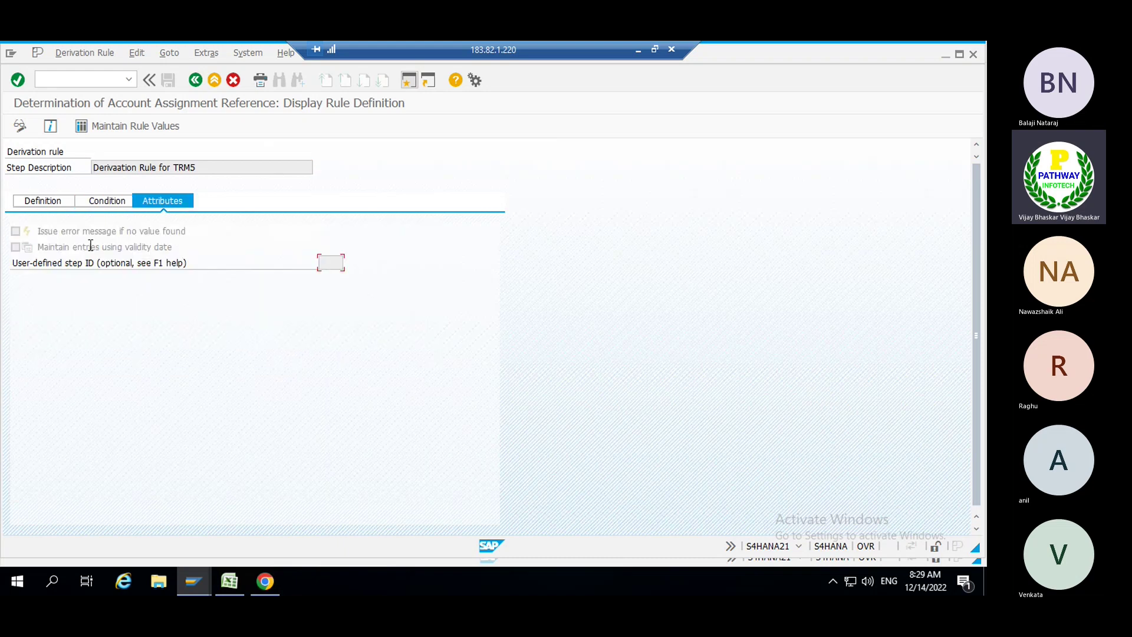
{"action": "left_click", "coordinate": [43, 201]}
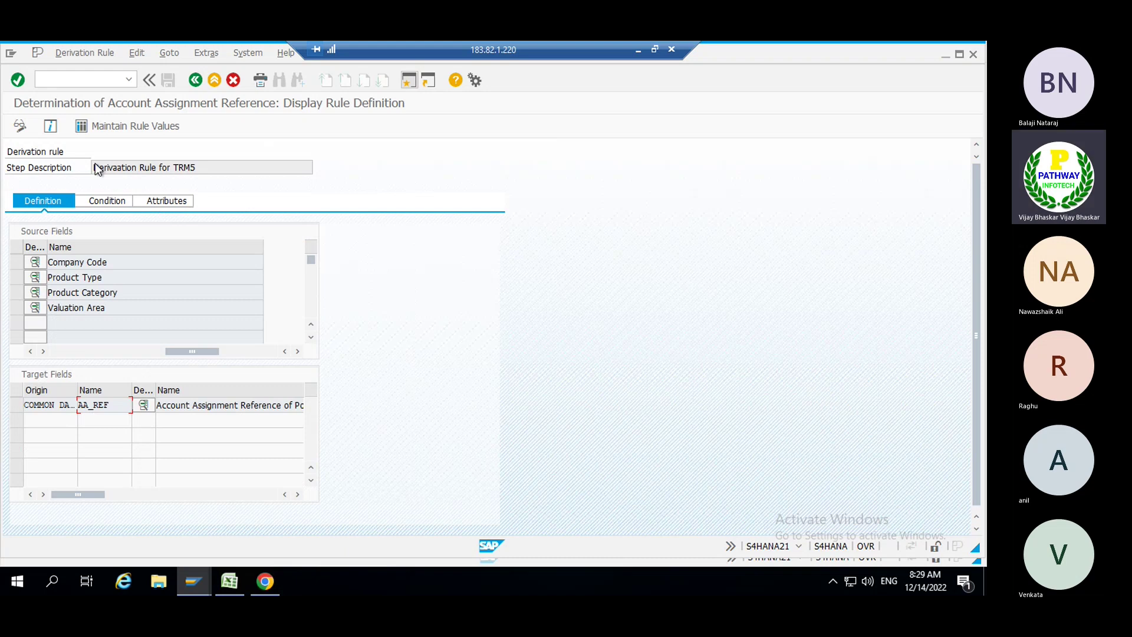
- Open the TRM5 derivation rule's values for changing and add an entry for company code TRM5 with product type DPN
{"action": "left_click", "coordinate": [139, 128]}
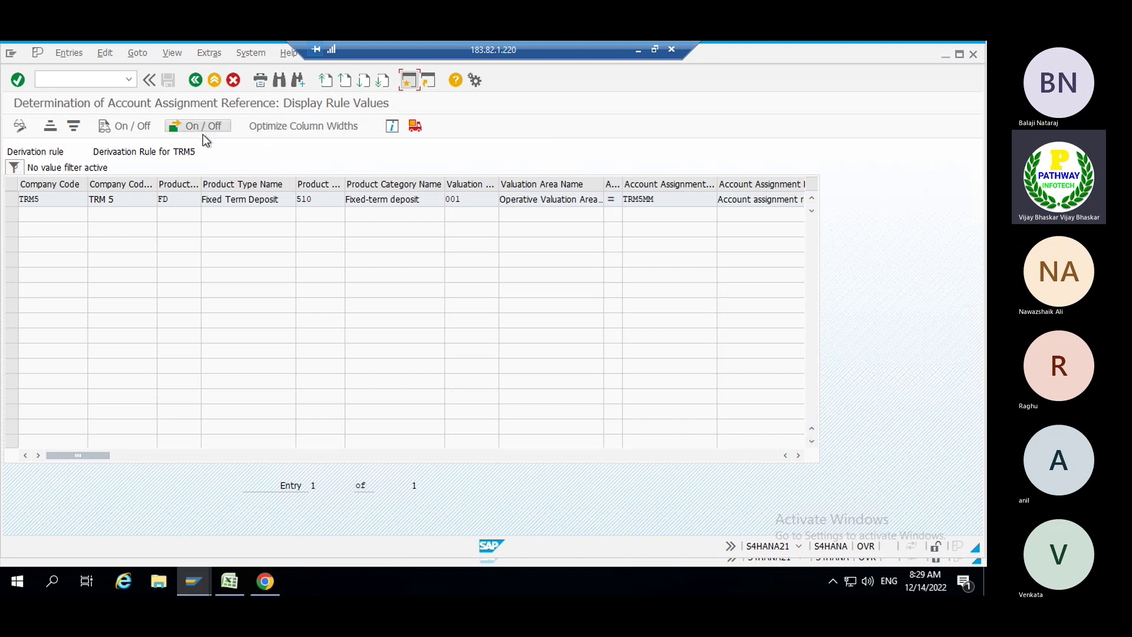
{"action": "left_click", "coordinate": [19, 126]}
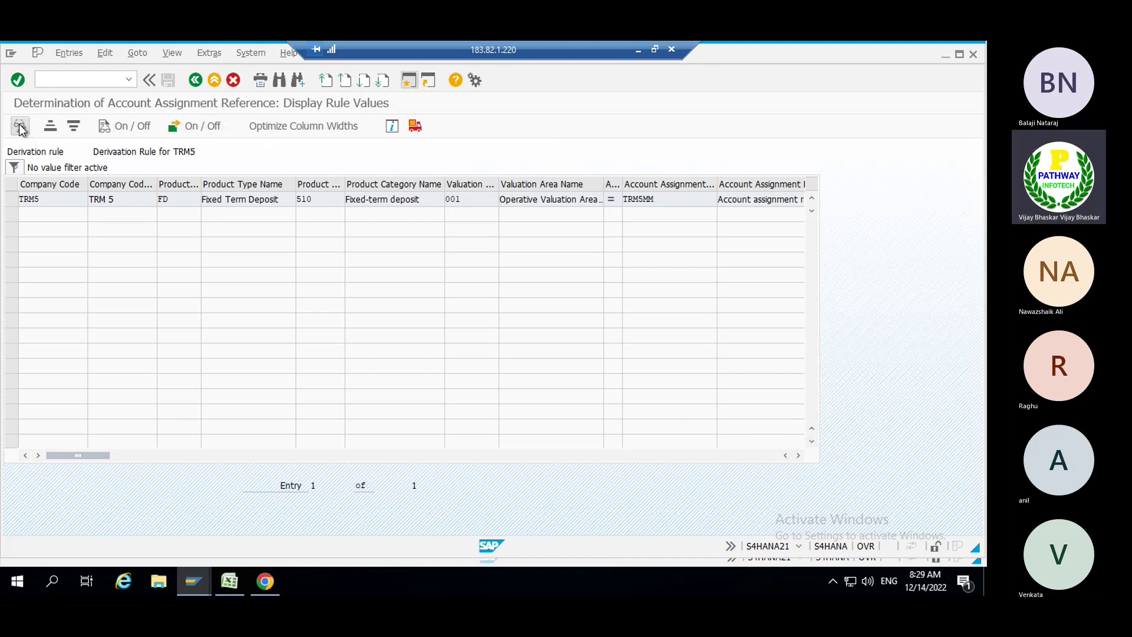
{"action": "left_click", "coordinate": [56, 217]}
{"action": "type", "text": "TRM5"}
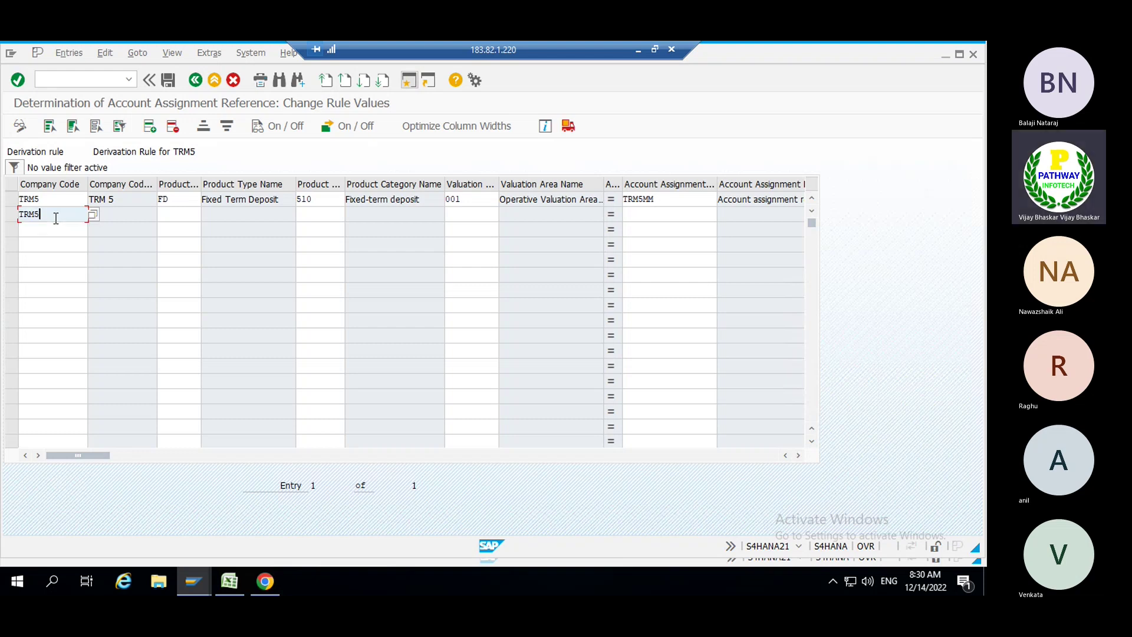
{"action": "key", "text": "Tab"}
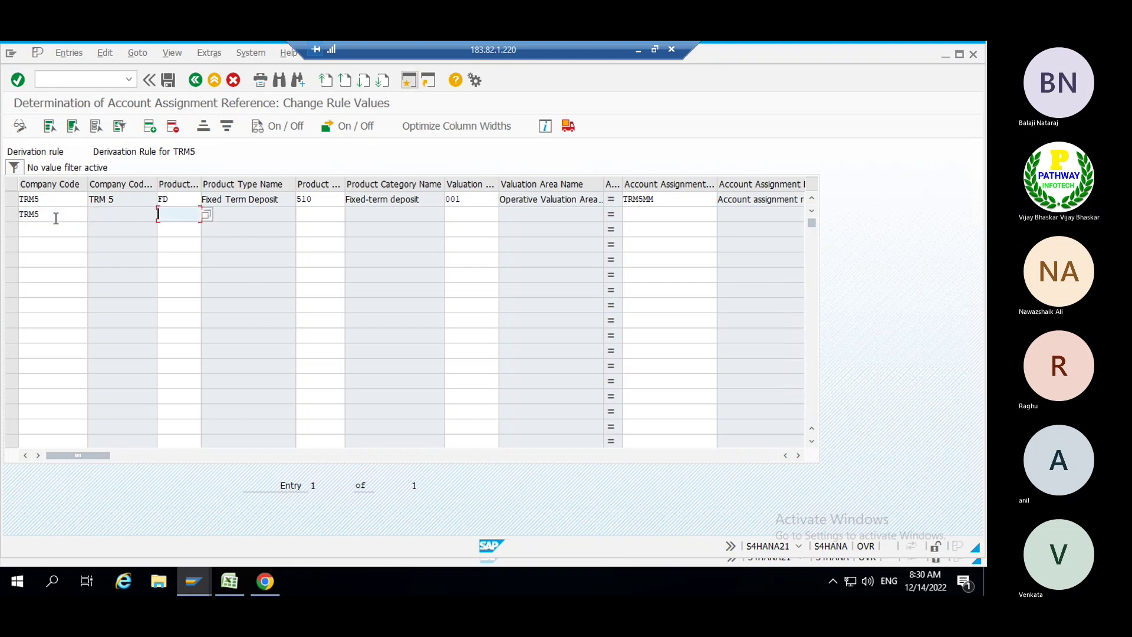
{"action": "left_click", "coordinate": [207, 218]}
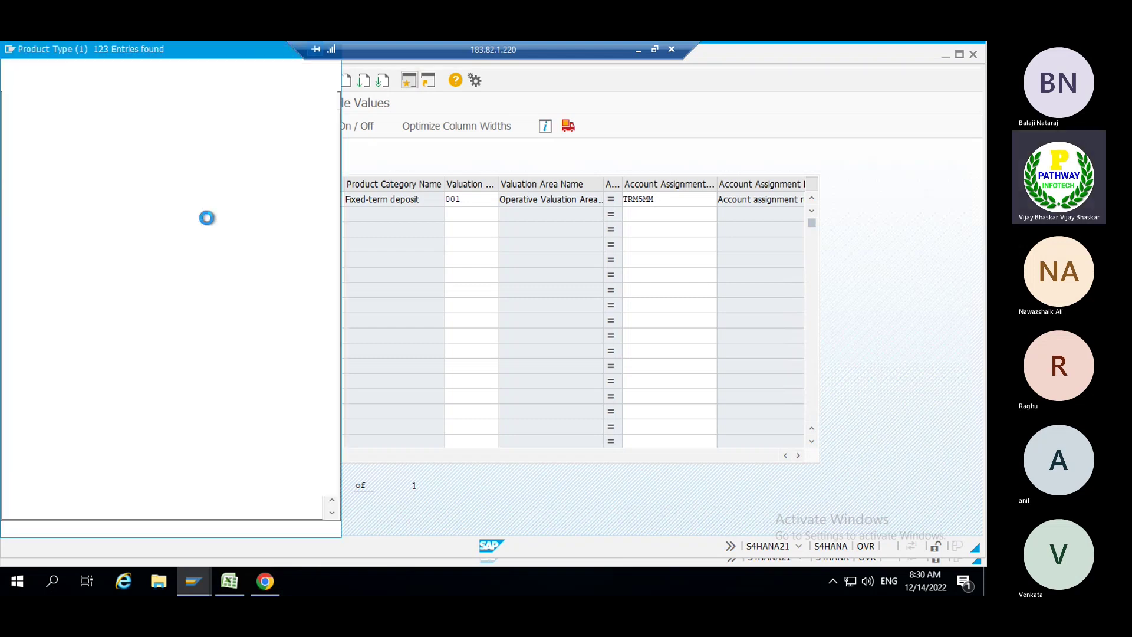
{"action": "scroll", "coordinate": [61, 395], "scroll_direction": "down", "scroll_amount": 6}
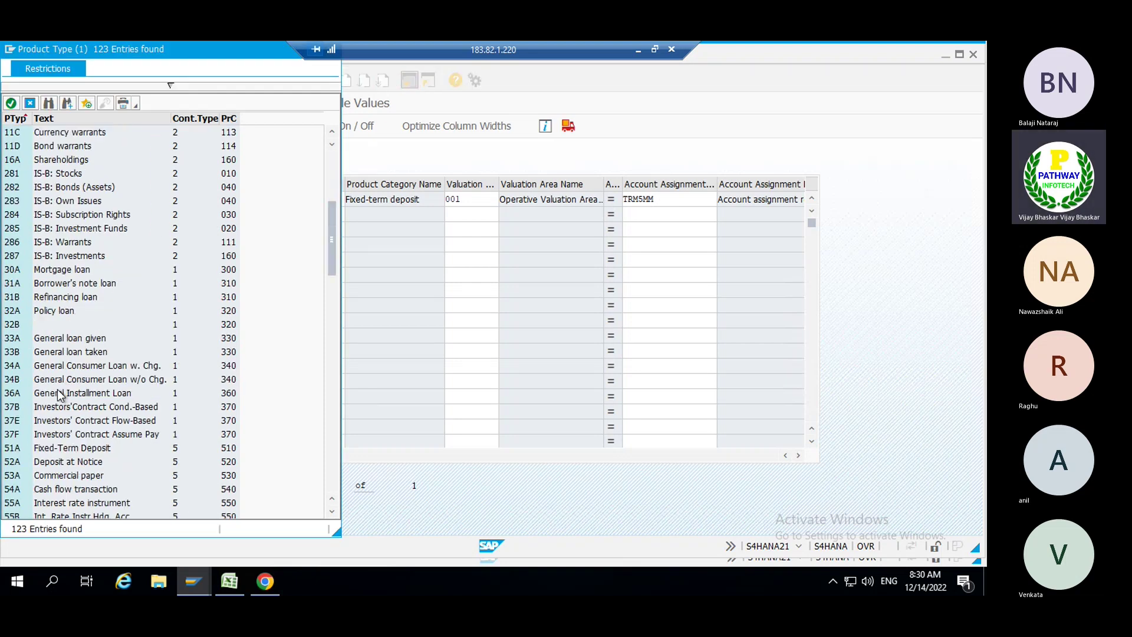
{"action": "scroll", "coordinate": [61, 395], "scroll_direction": "up", "scroll_amount": 6}
{"action": "scroll", "coordinate": [61, 395], "scroll_direction": "down", "scroll_amount": 20}
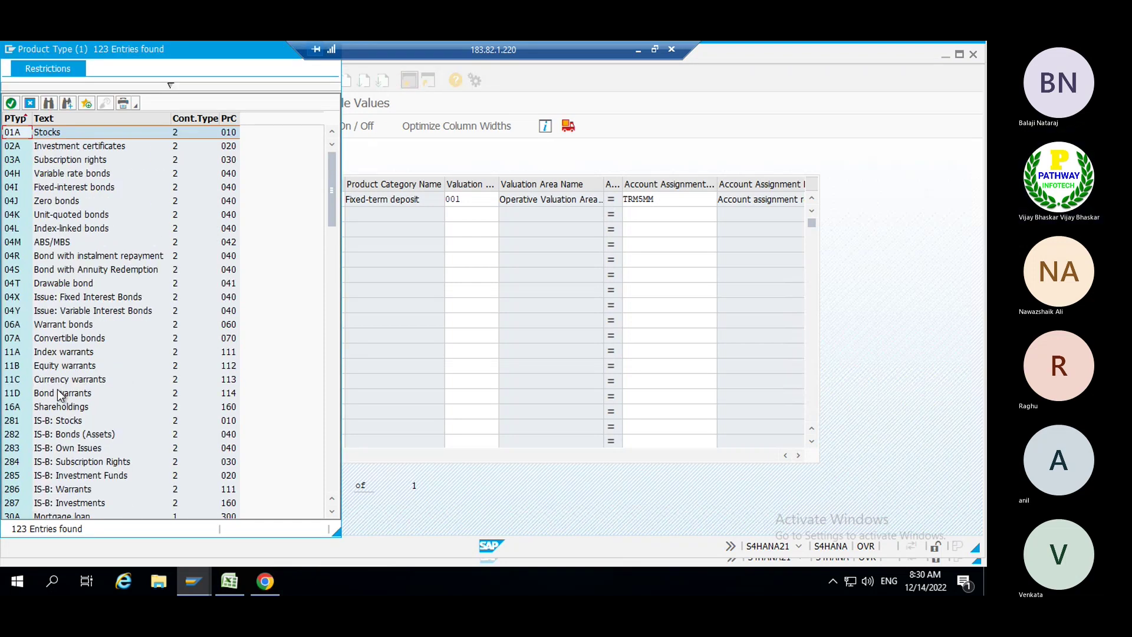
{"action": "scroll", "coordinate": [59, 395], "scroll_direction": "down", "scroll_amount": 13}
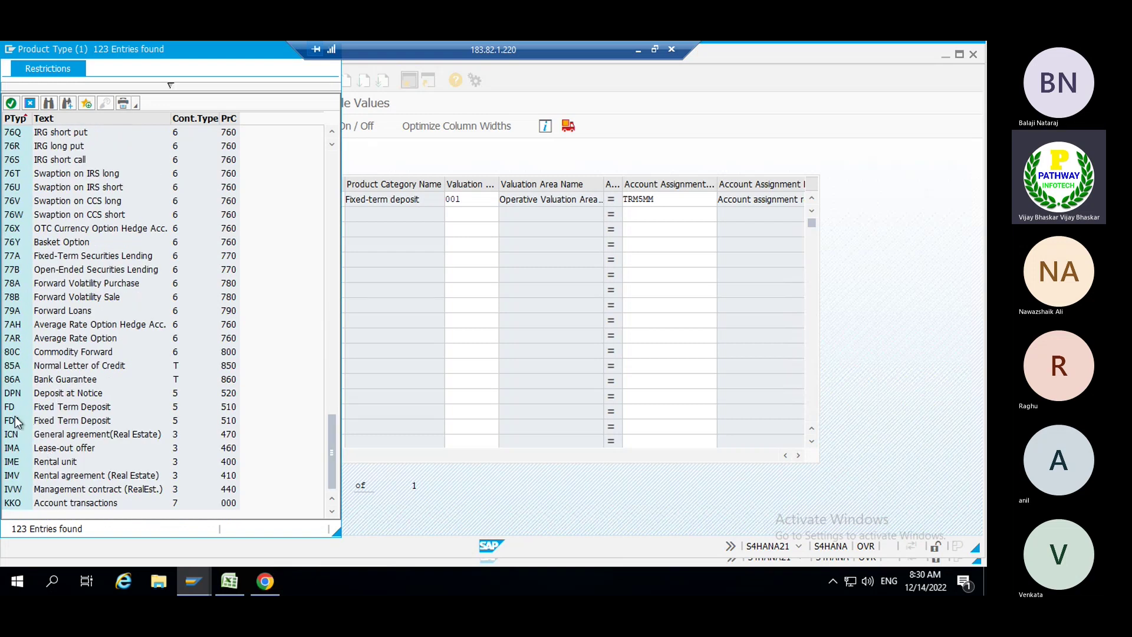
{"action": "double_click", "coordinate": [18, 392]}
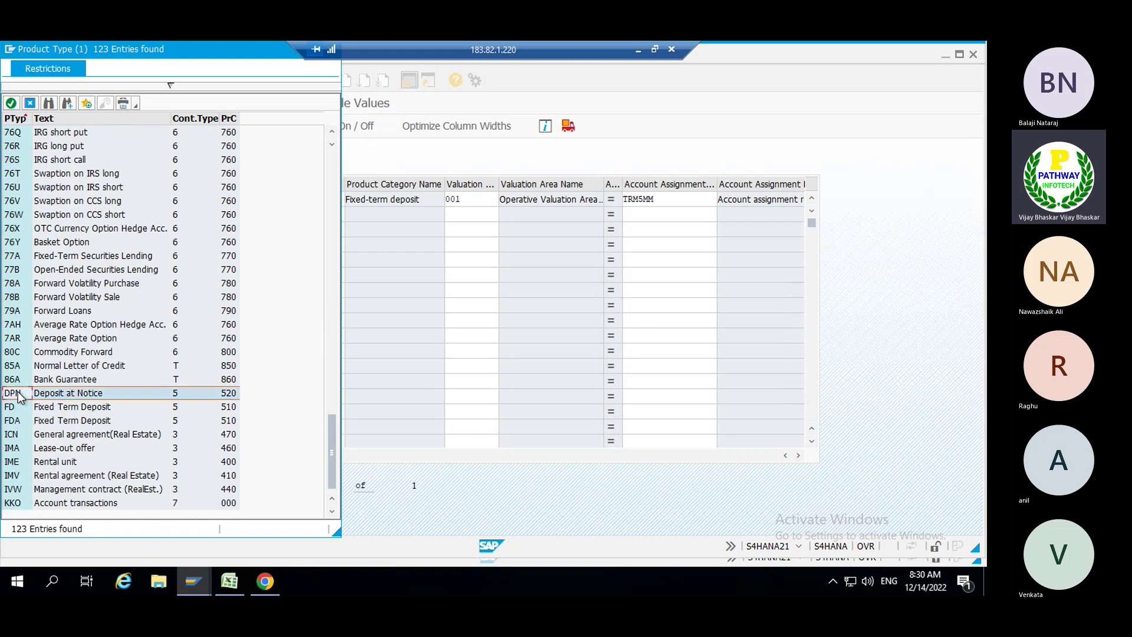
- Set product category 520 (Deposit at notice) and valuation area 001 for the new DPN entry
{"action": "left_click", "coordinate": [331, 215]}
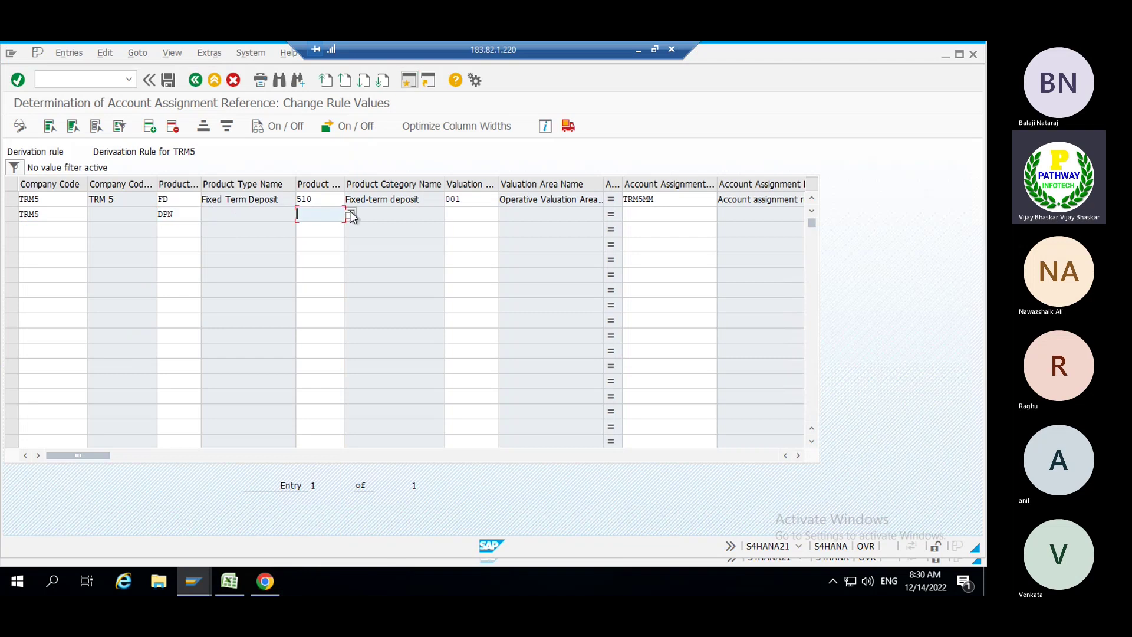
{"action": "left_click", "coordinate": [350, 214]}
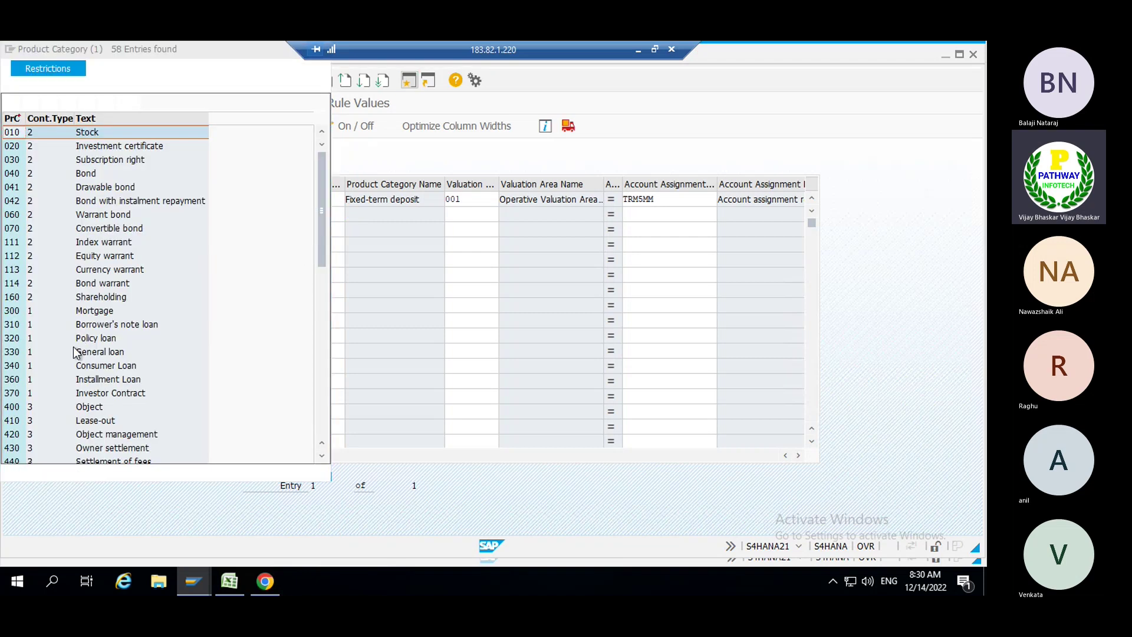
{"action": "scroll", "coordinate": [71, 351], "scroll_direction": "down", "scroll_amount": 7}
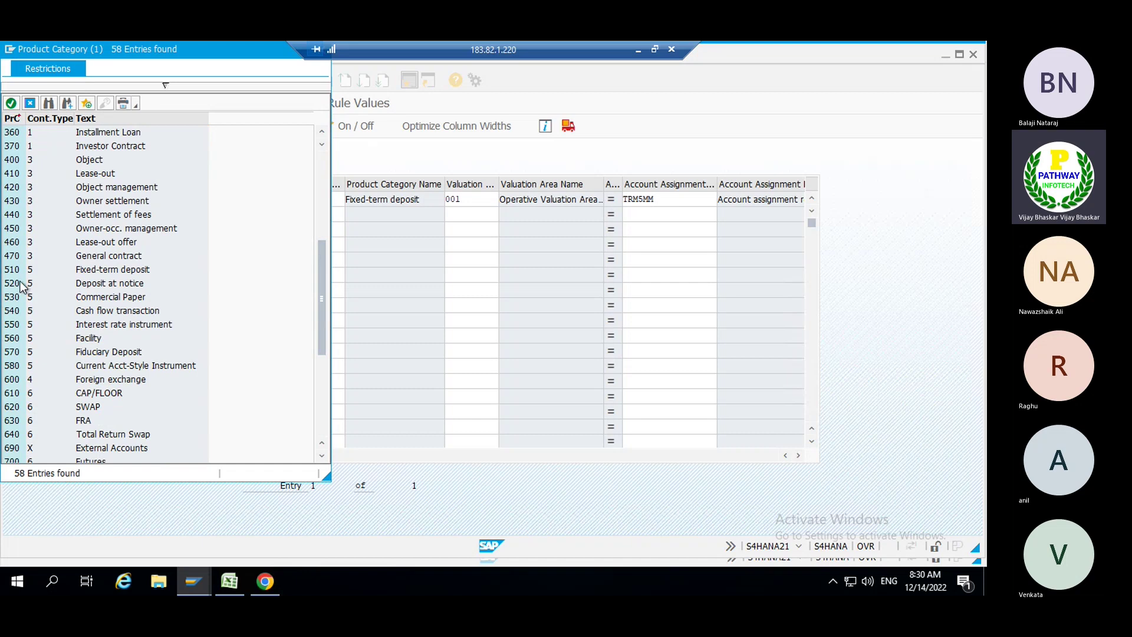
{"action": "double_click", "coordinate": [22, 284]}
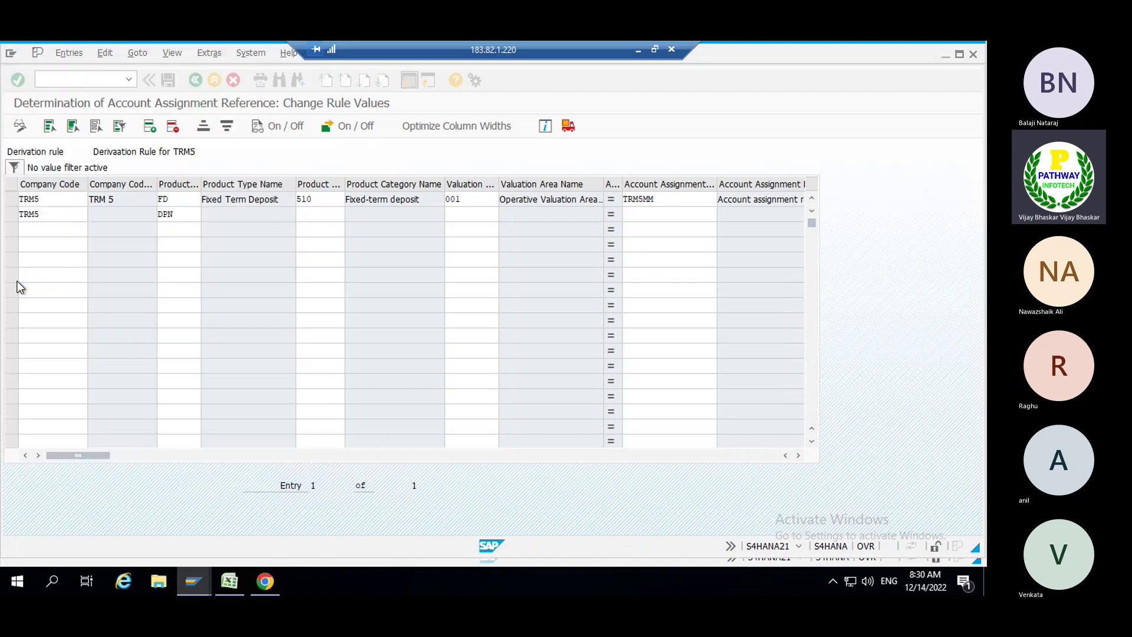
{"action": "left_click", "coordinate": [477, 215]}
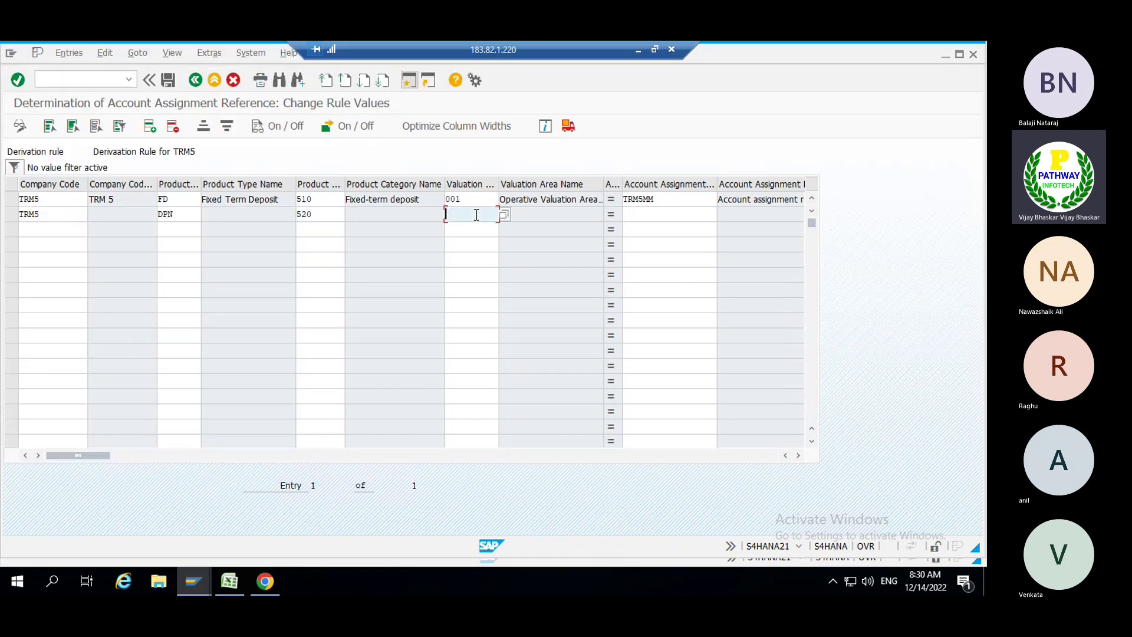
{"action": "type", "text": "001"}
{"action": "key", "text": "Tab"}
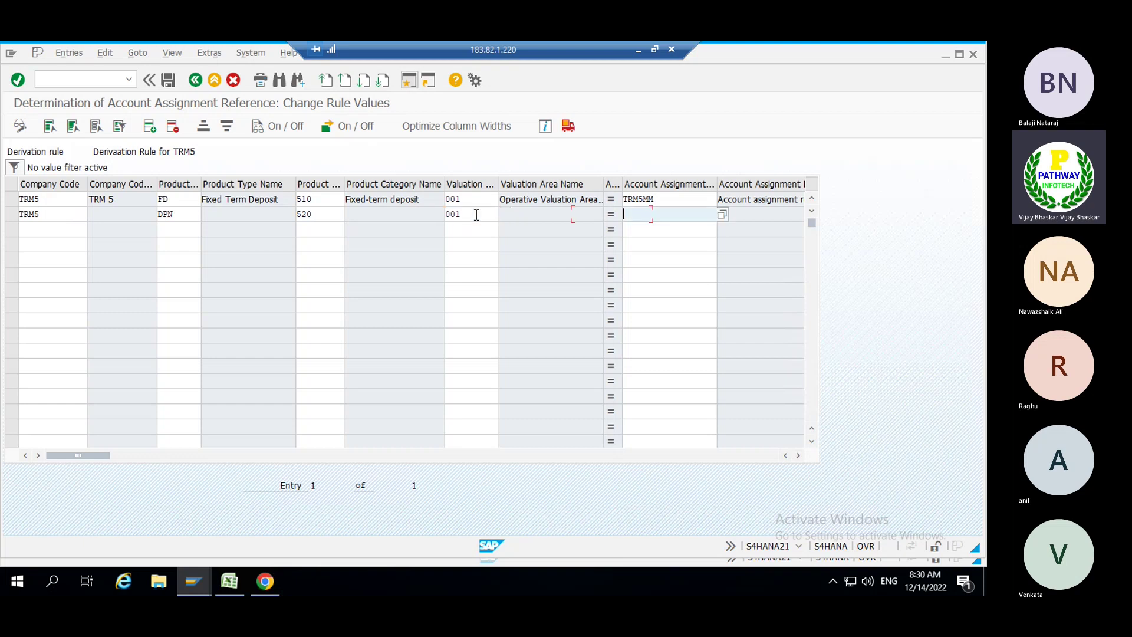
{"action": "left_click", "coordinate": [721, 215]}
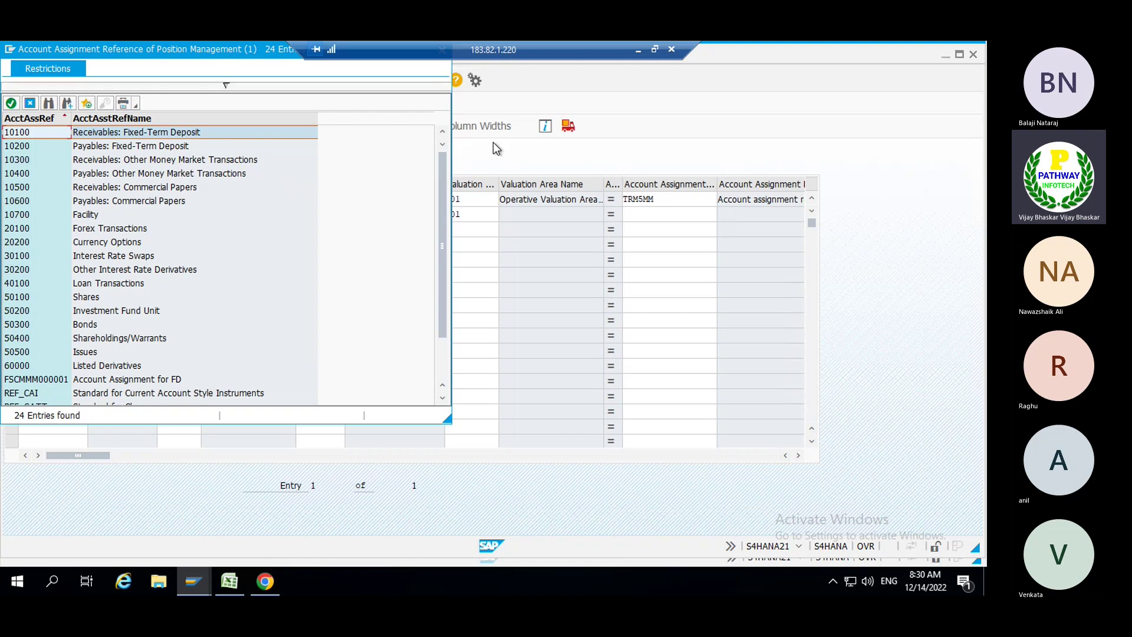
{"action": "left_click_drag", "start_coordinate": [172, 49], "coordinate": [213, 151]}
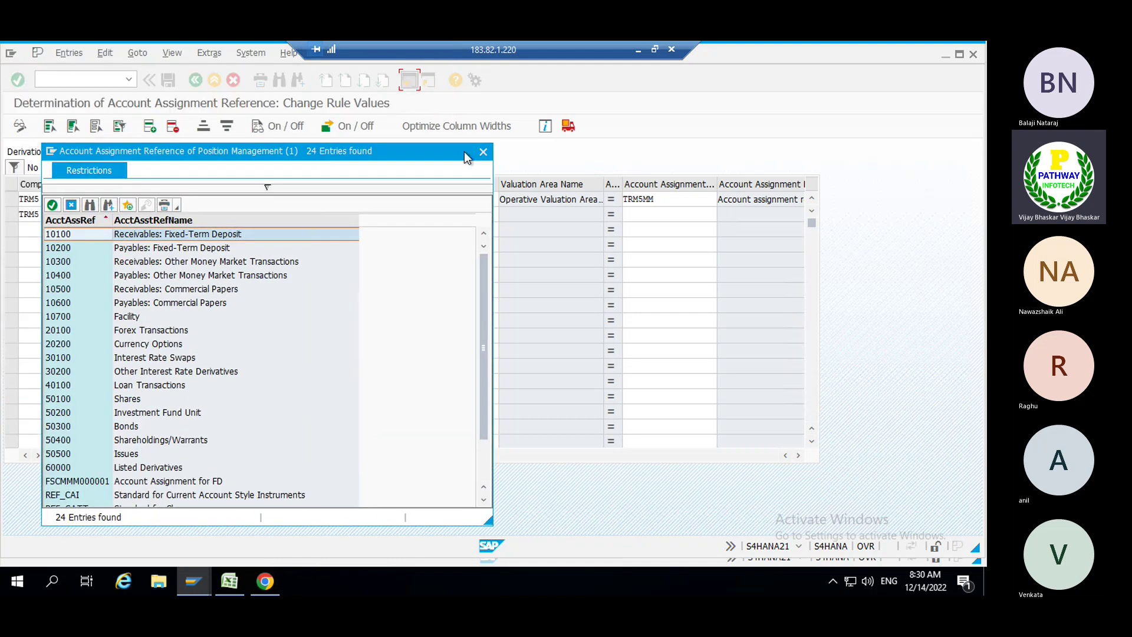
{"action": "left_click", "coordinate": [483, 152]}
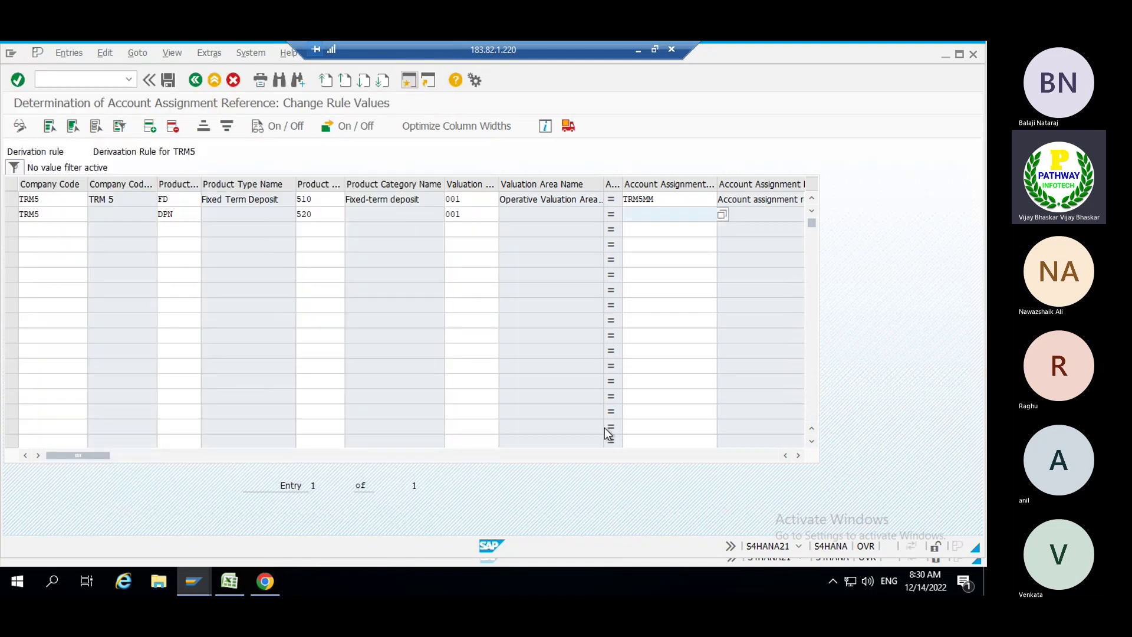
- Switch to the Posting Journal session and open Assign Account Assignment Reference for TRM5 OTC transactions
{"action": "key", "text": "alt+Tab"}
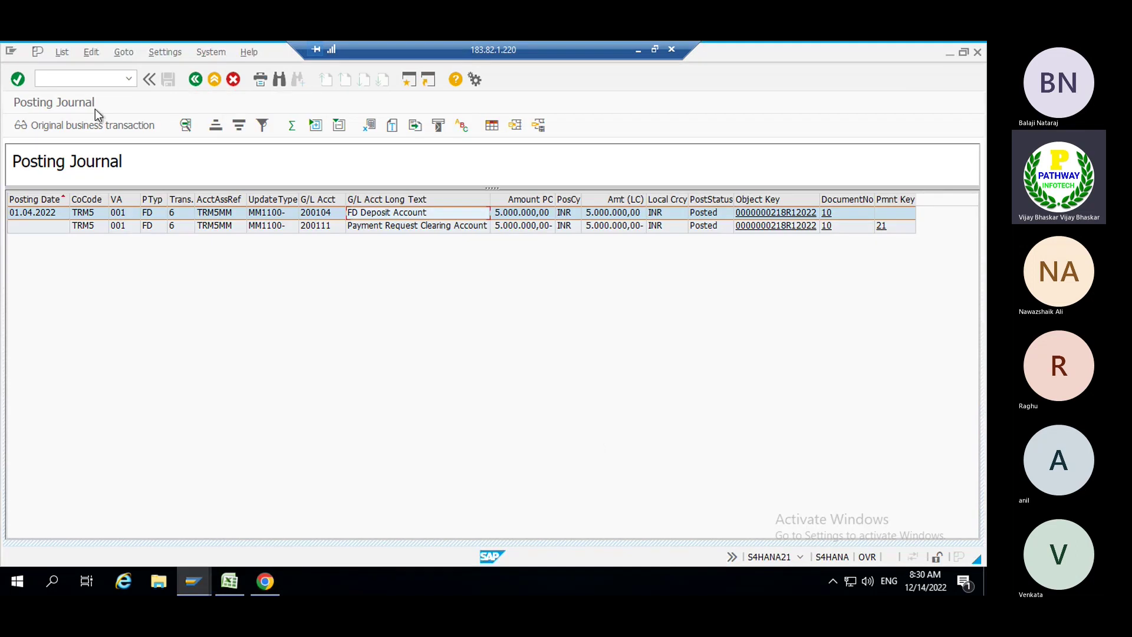
{"action": "type", "text": "/ntpm1"}
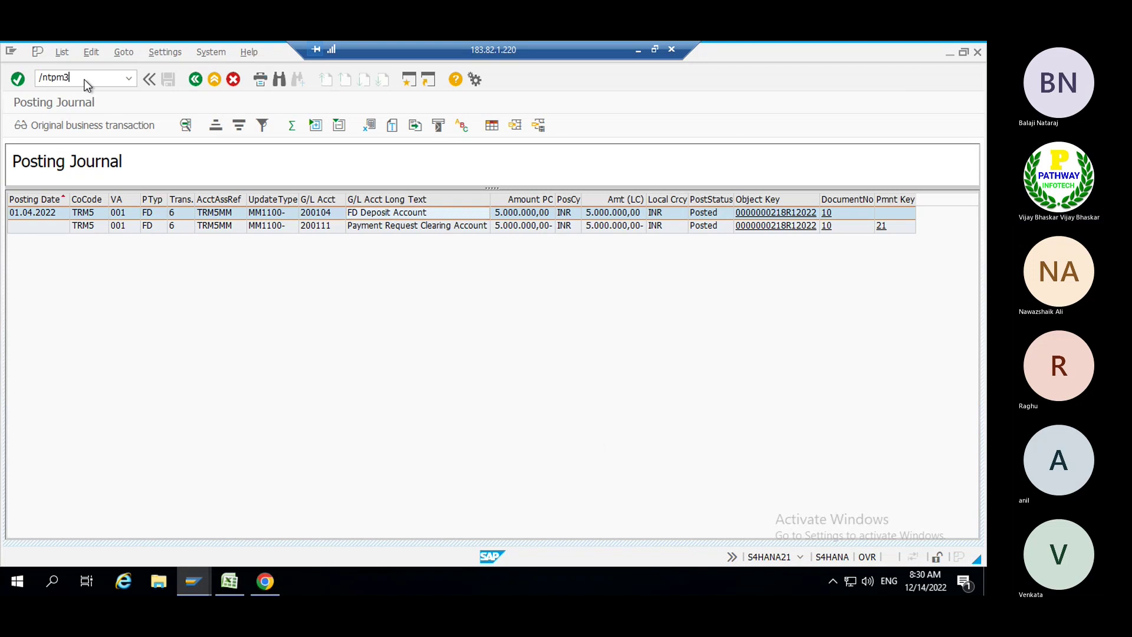
{"action": "key", "text": "Return"}
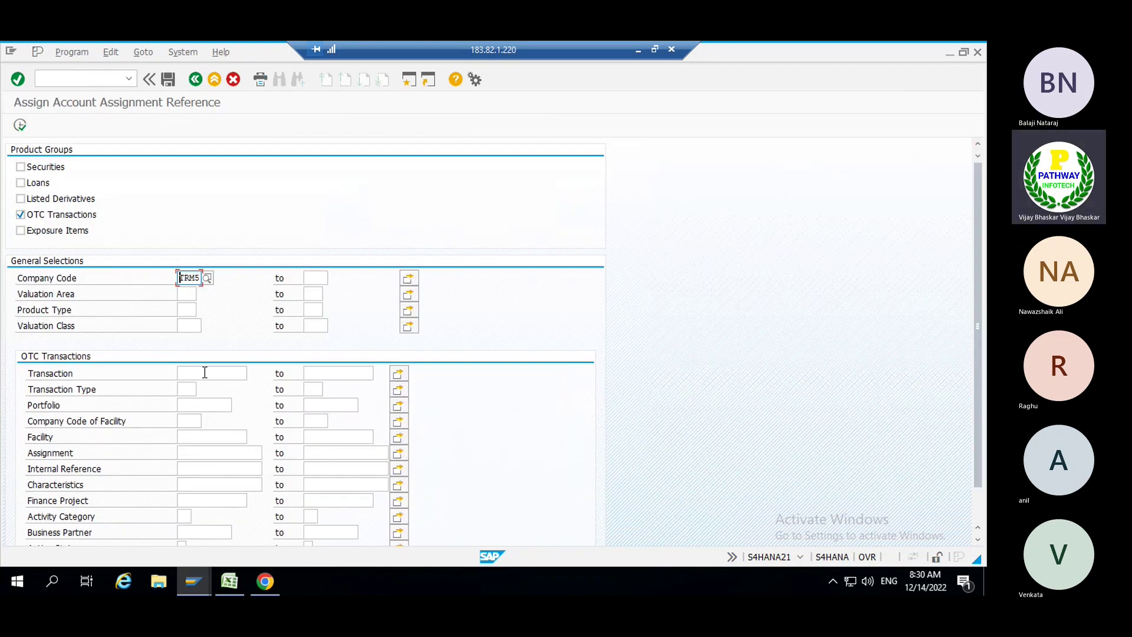
{"action": "key", "text": "F8"}
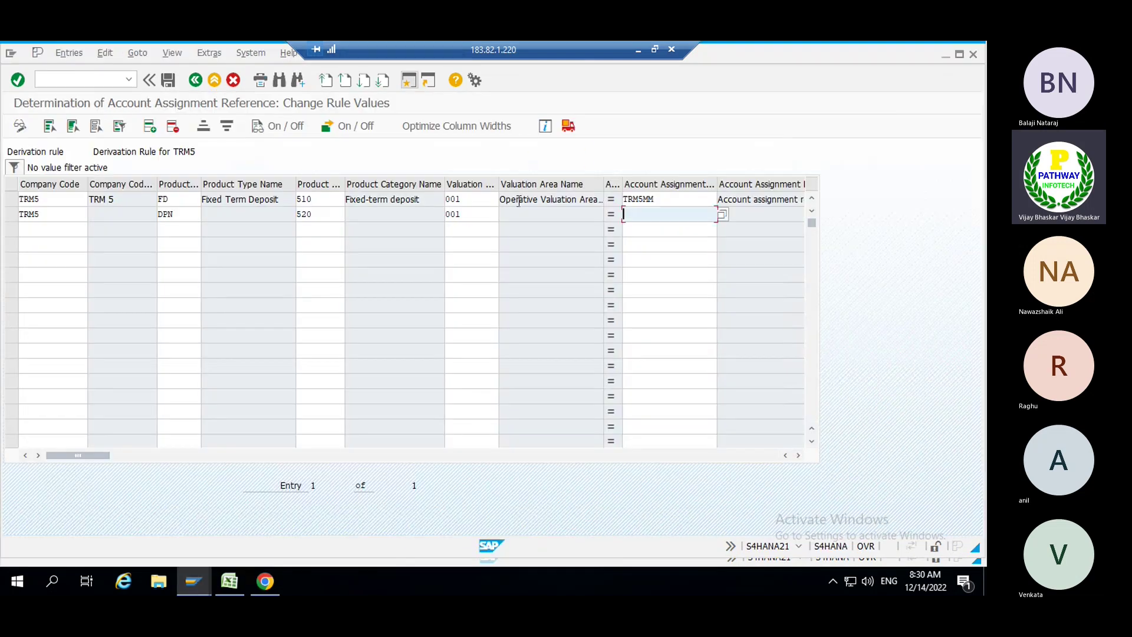
- Assign account assignment reference TRM5DPA to the DPN entry in the TRM5 derivation rule and save the rule values
{"action": "left_click", "coordinate": [722, 215]}
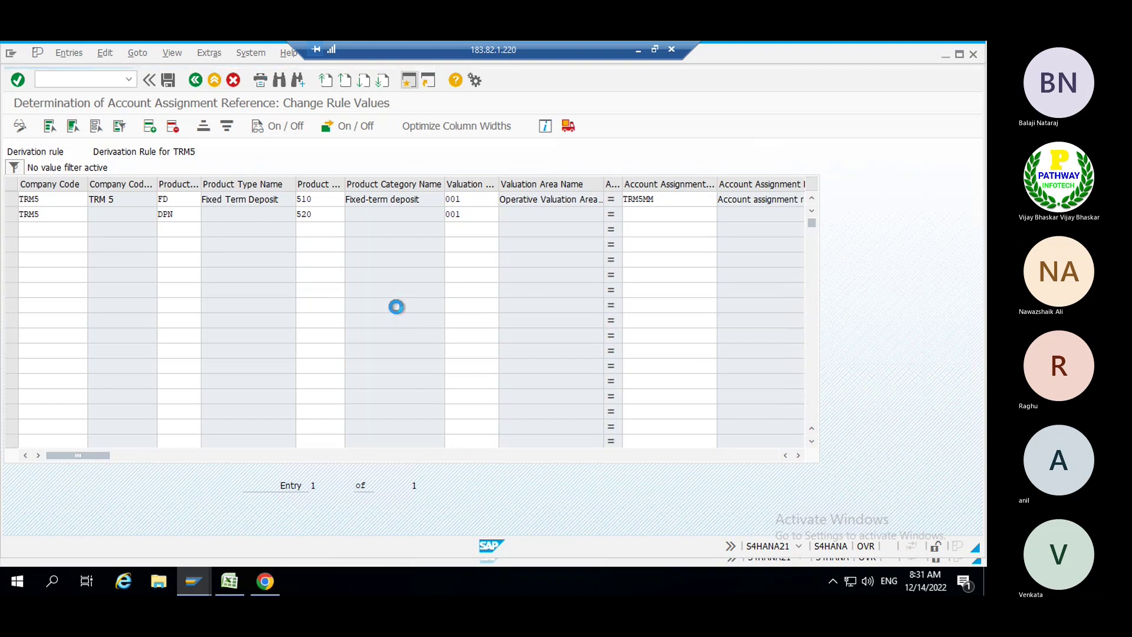
{"action": "scroll", "coordinate": [200, 308], "scroll_direction": "down", "scroll_amount": 2}
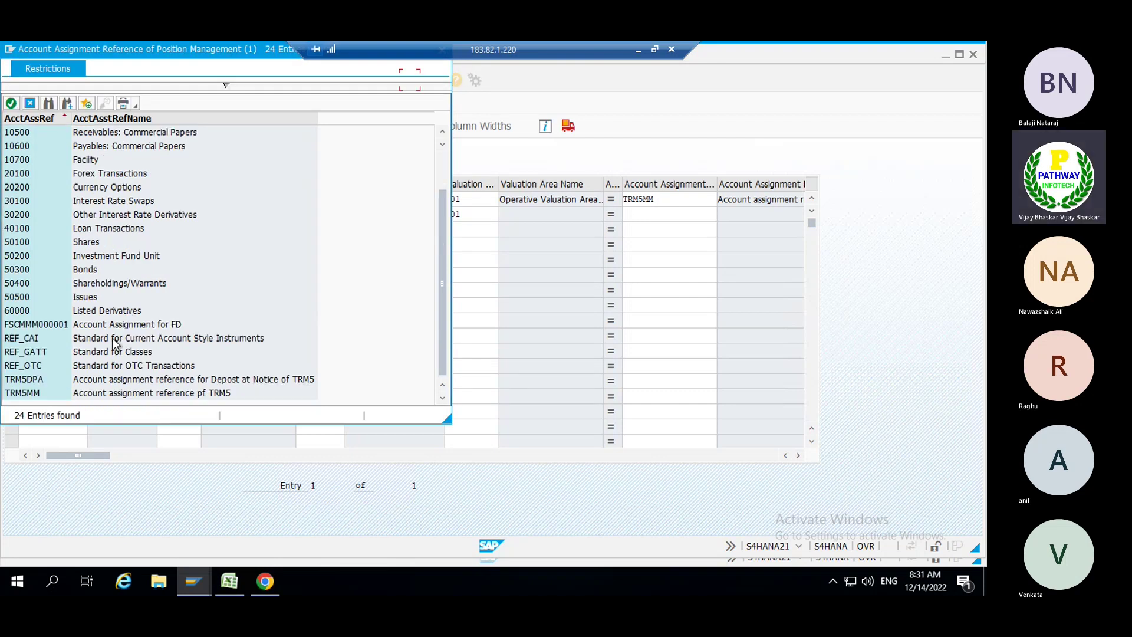
{"action": "double_click", "coordinate": [24, 382]}
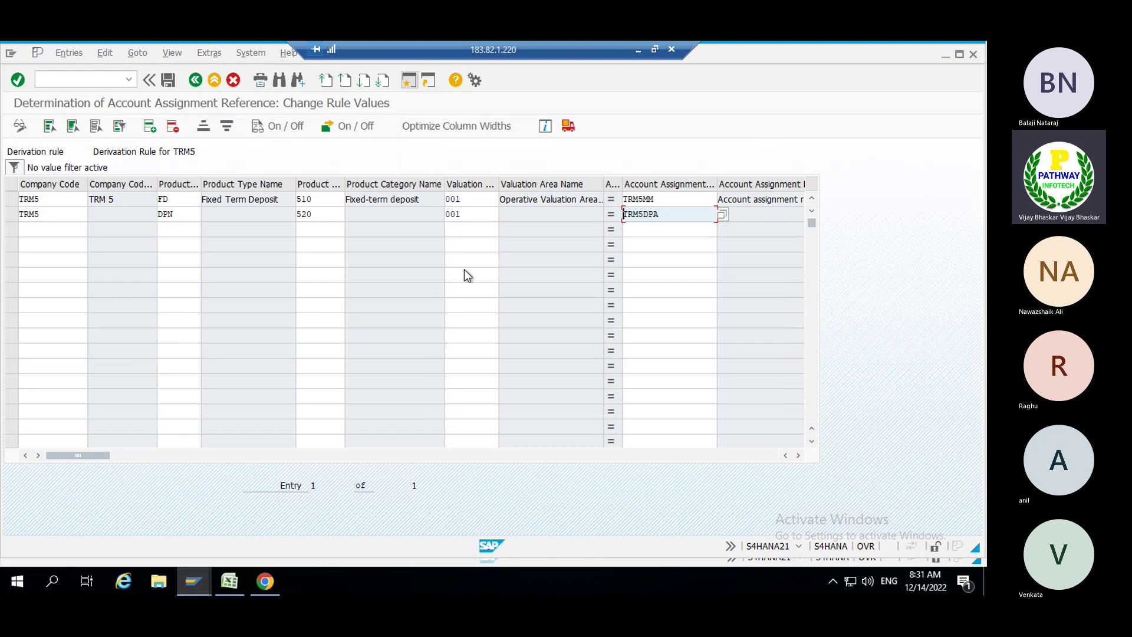
{"action": "key", "text": "Return"}
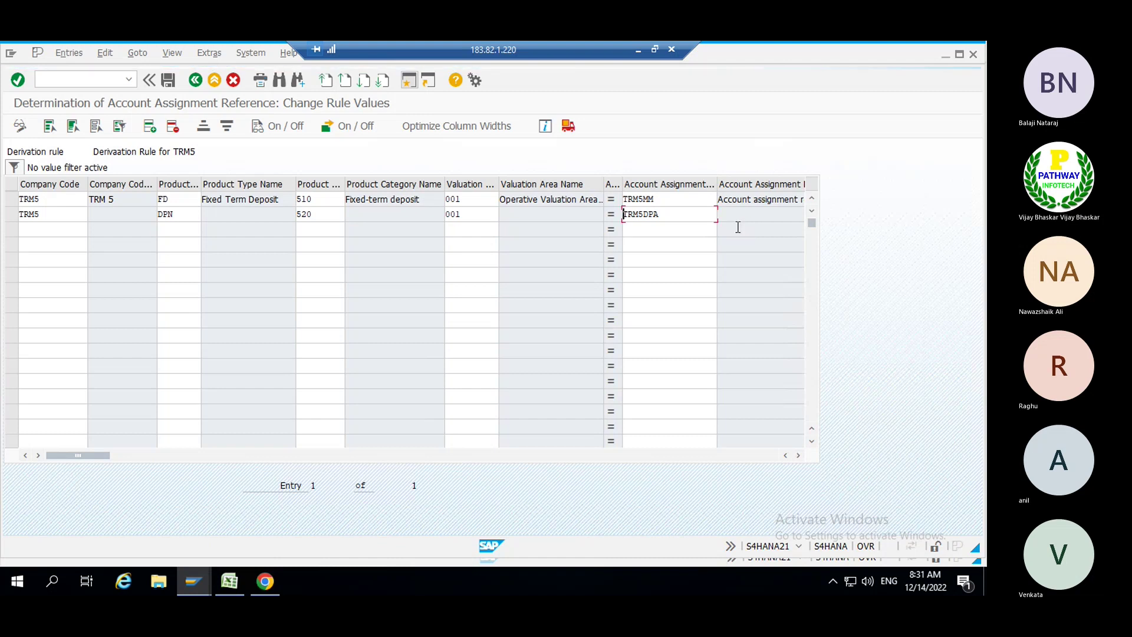
{"action": "left_click", "coordinate": [168, 80]}
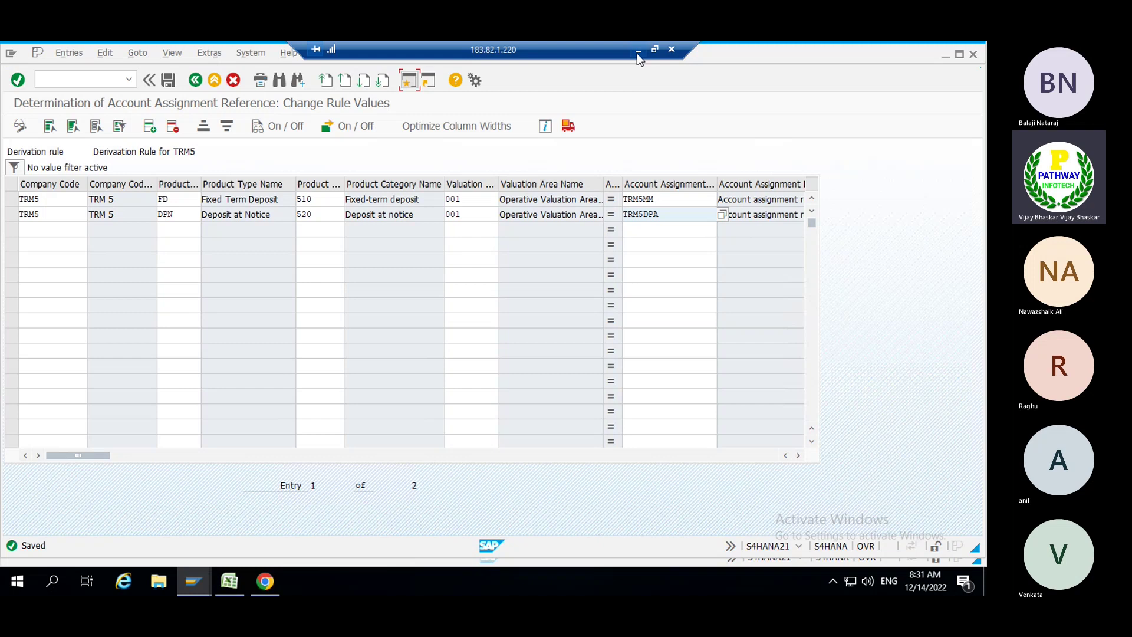
- Minimise the remote desktop session and switch to the Microsoft Teams meeting to stop its recording
{"action": "left_click", "coordinate": [637, 52]}
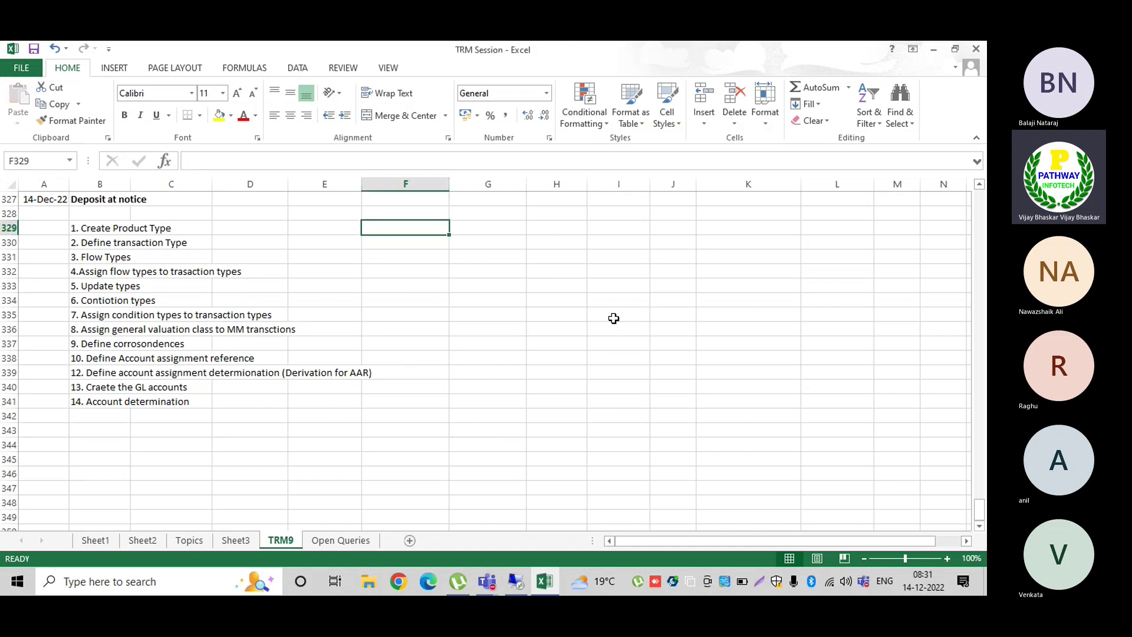
{"action": "mouse_move", "coordinate": [494, 551]}
{"action": "left_click", "coordinate": [497, 514]}
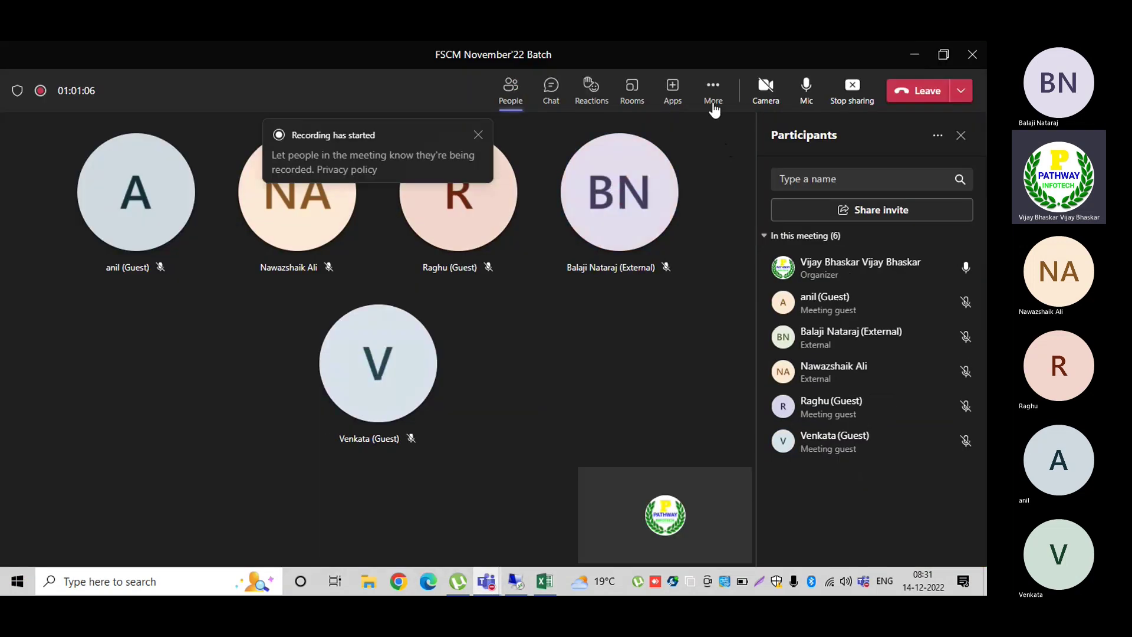
{"action": "left_click", "coordinate": [712, 94]}
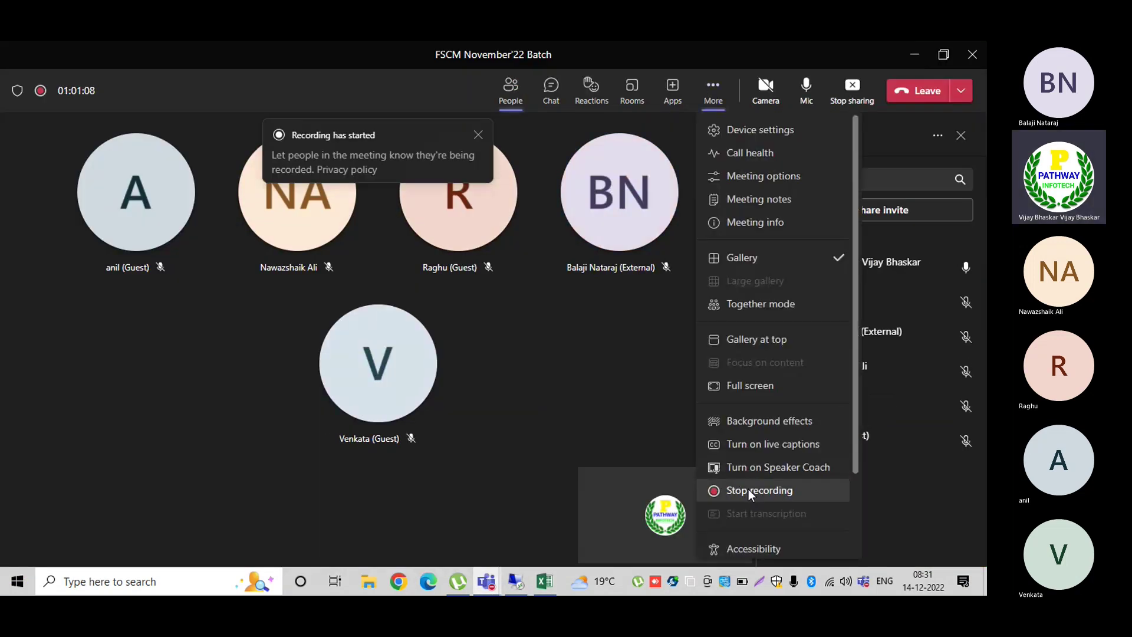